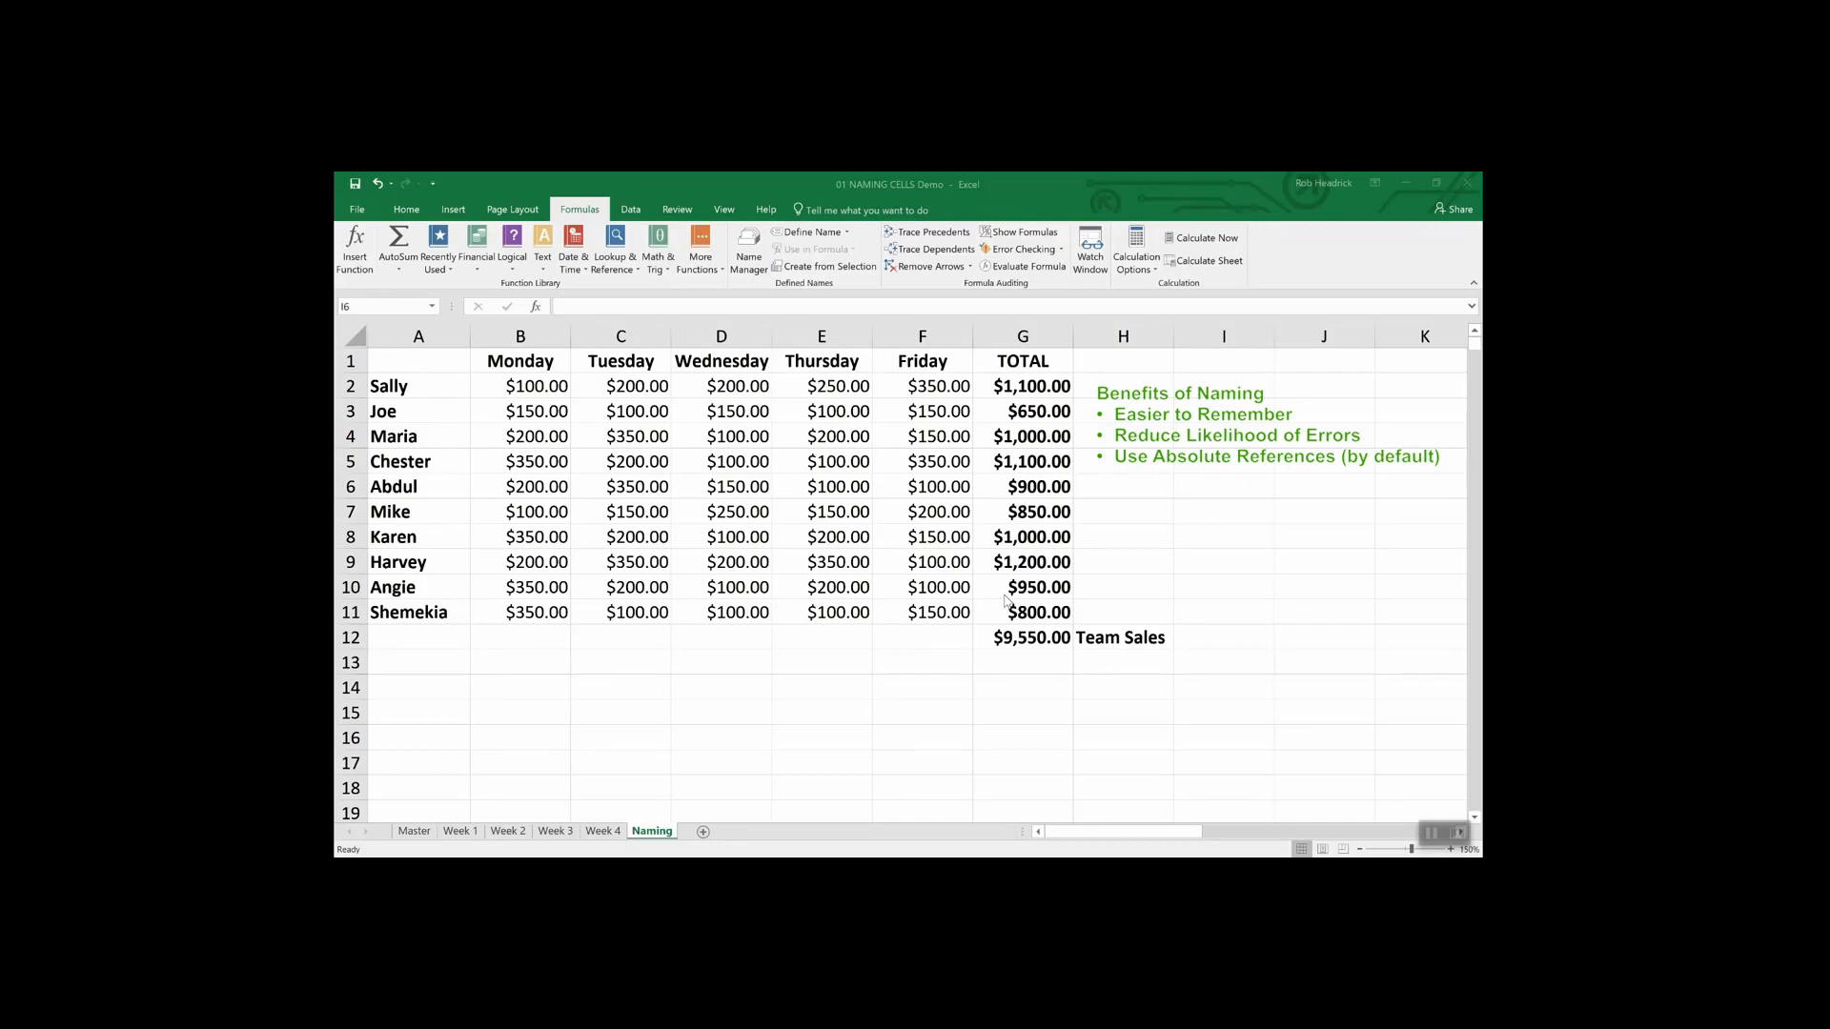
# - Name cell G12, the $9,550.00 team total, Team_Sales using Define Name
pyautogui.click(1033, 639)
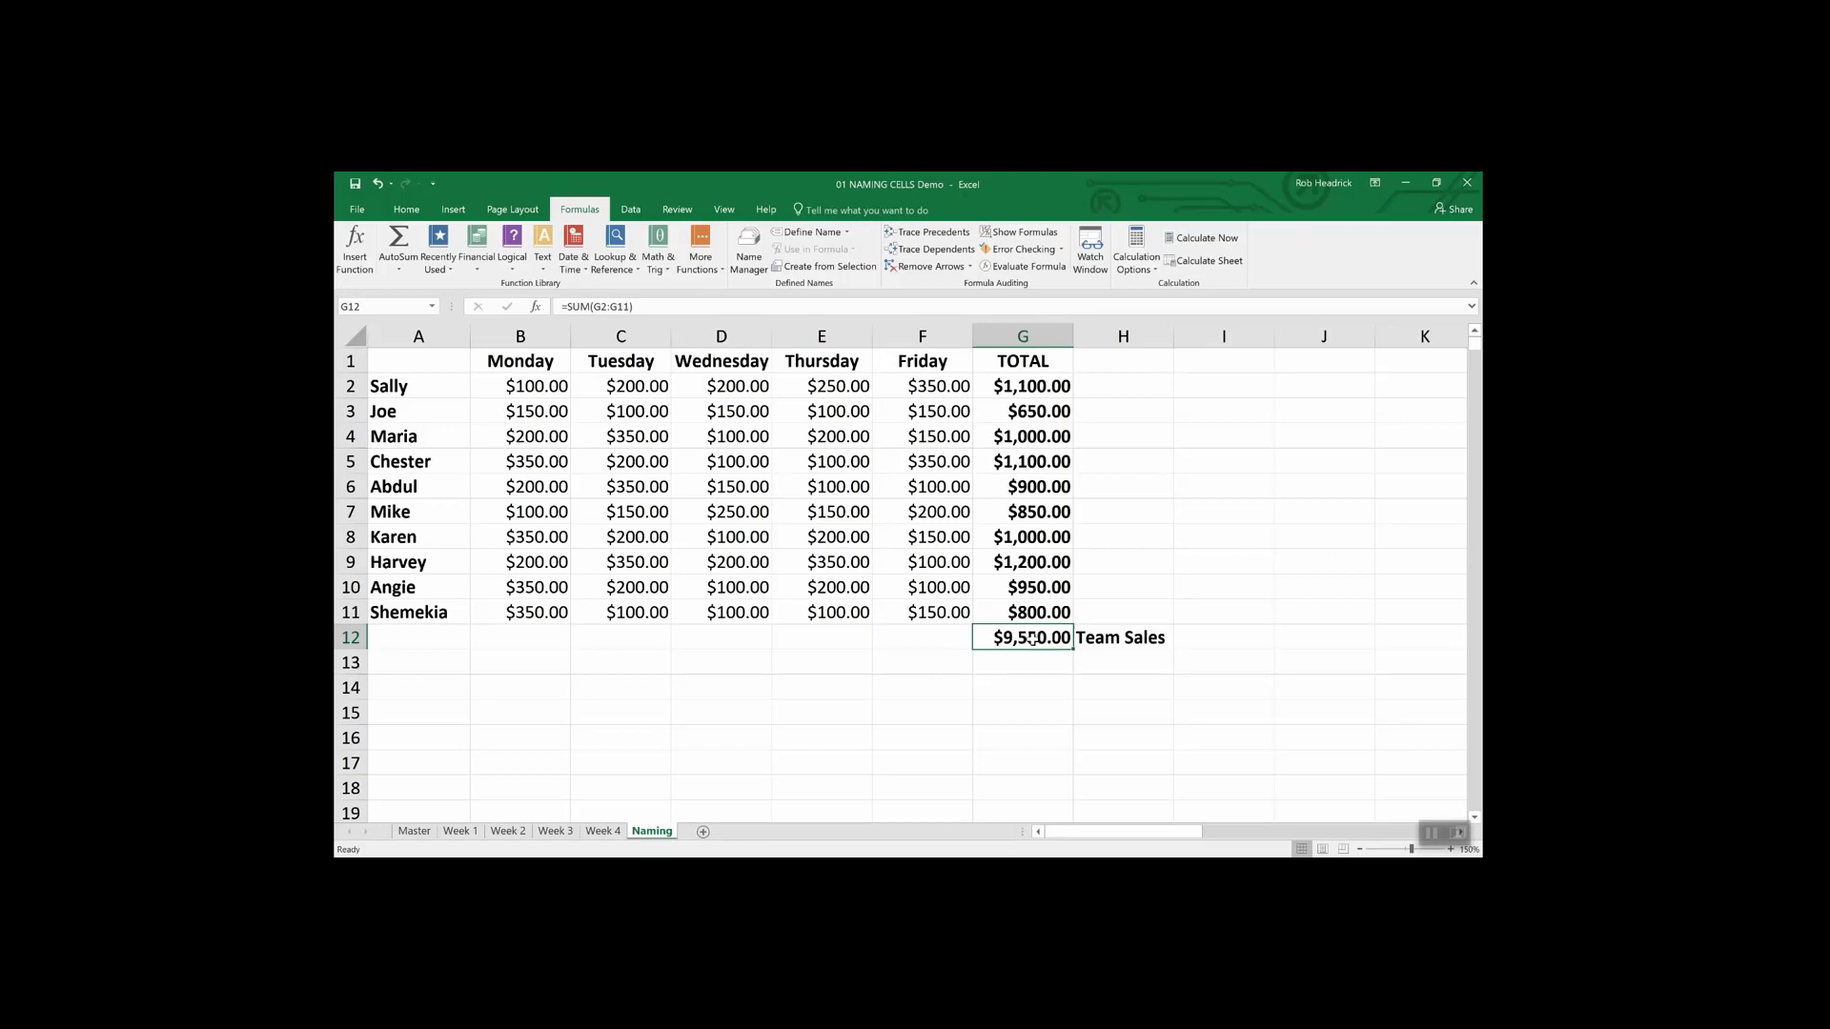
pyautogui.rightClick(1032, 639)
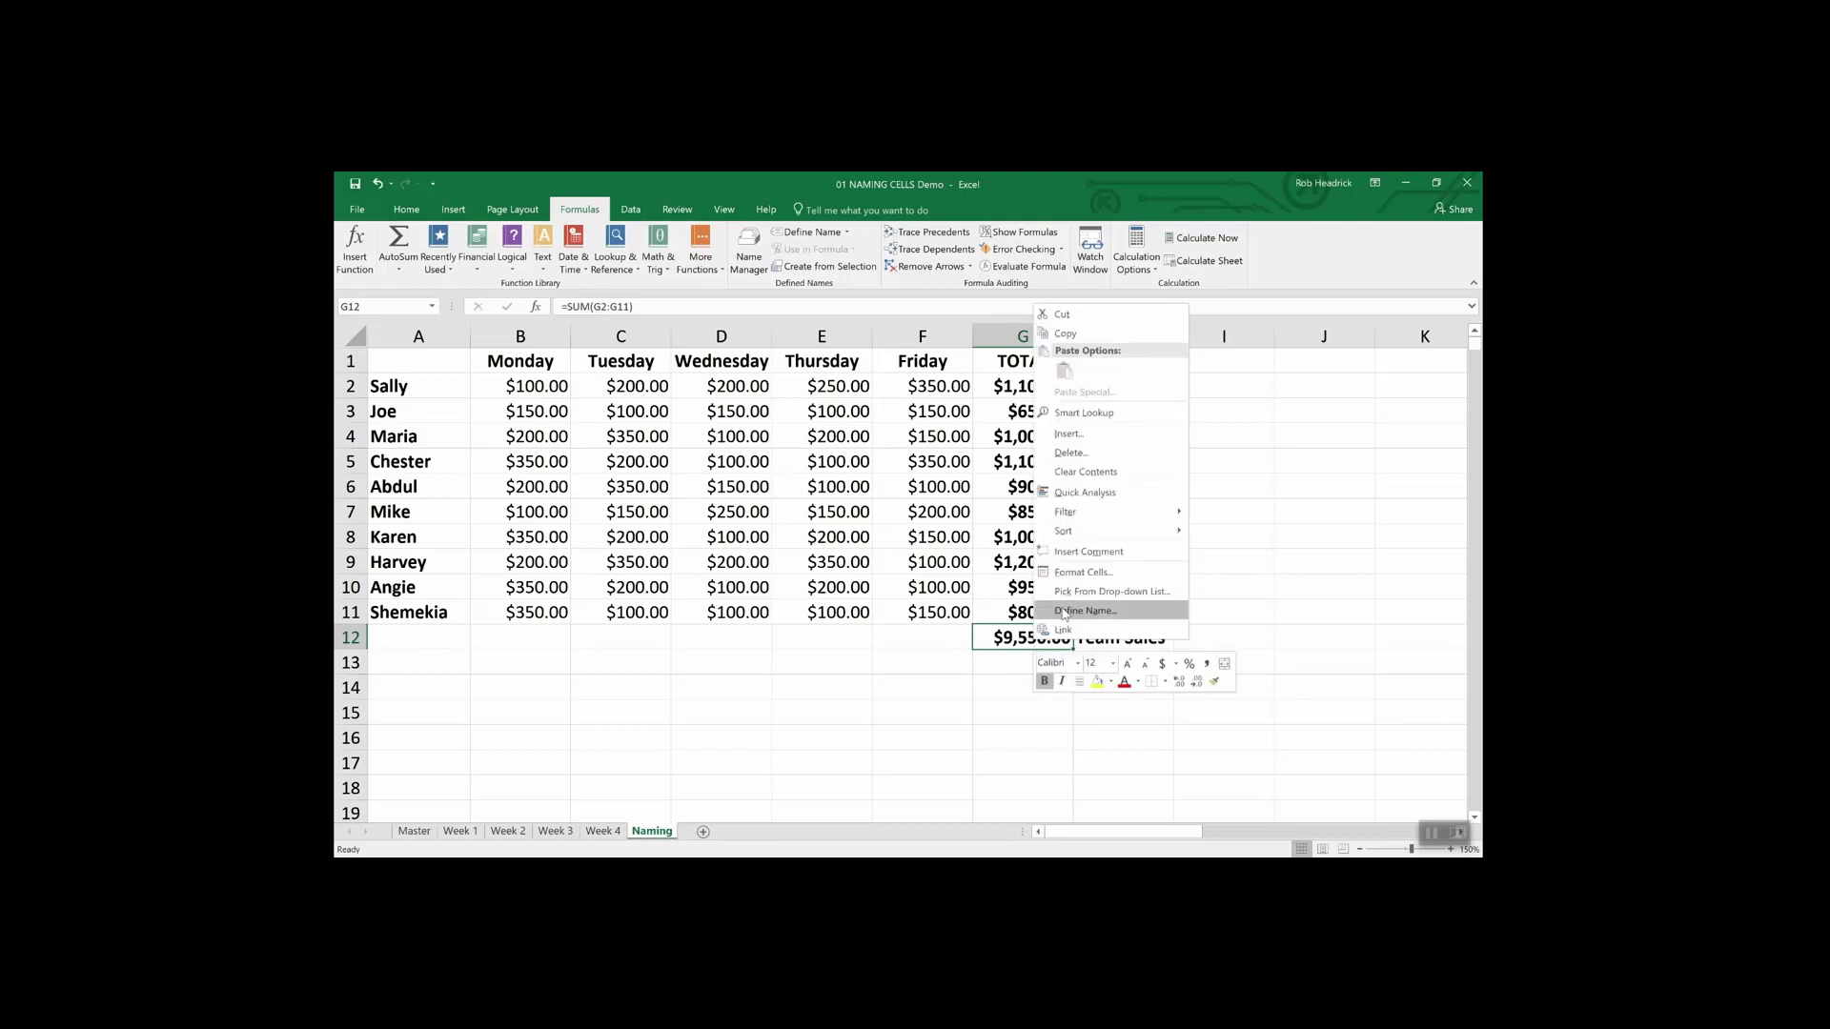
pyautogui.click(1064, 612)
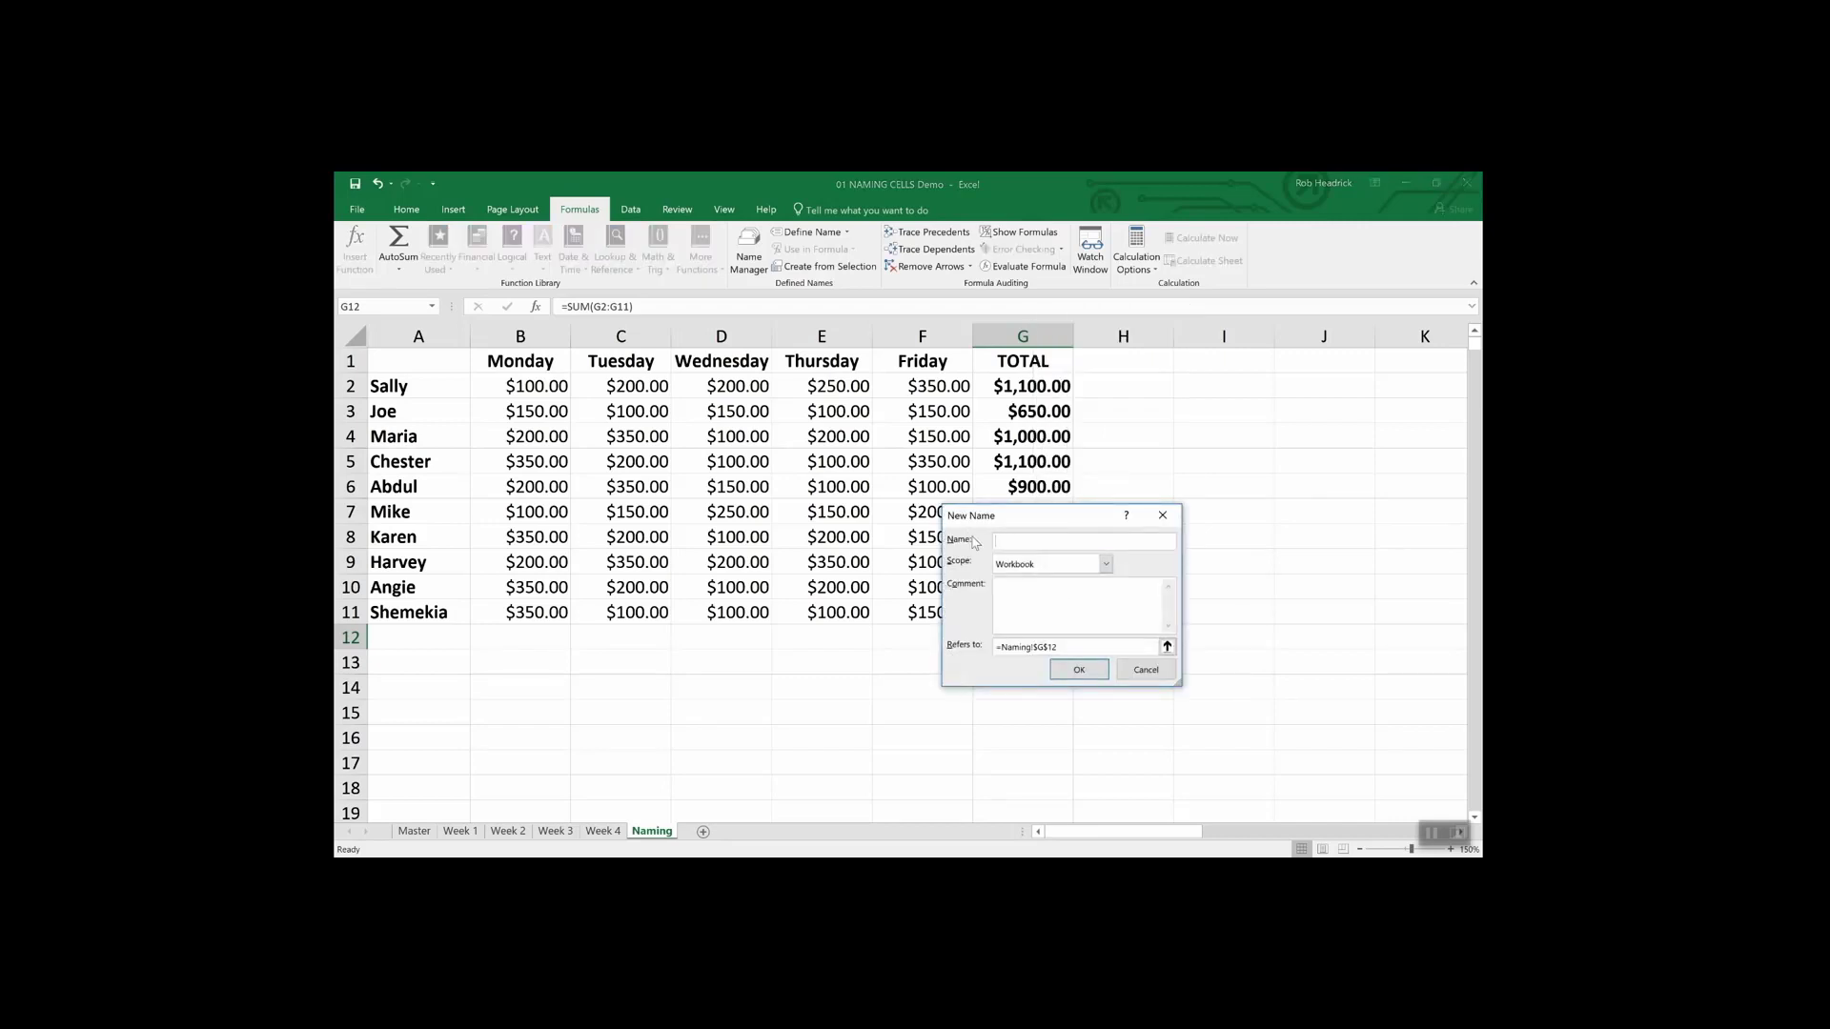
pyautogui.write('Team_Sales')
pyautogui.click(1099, 673)
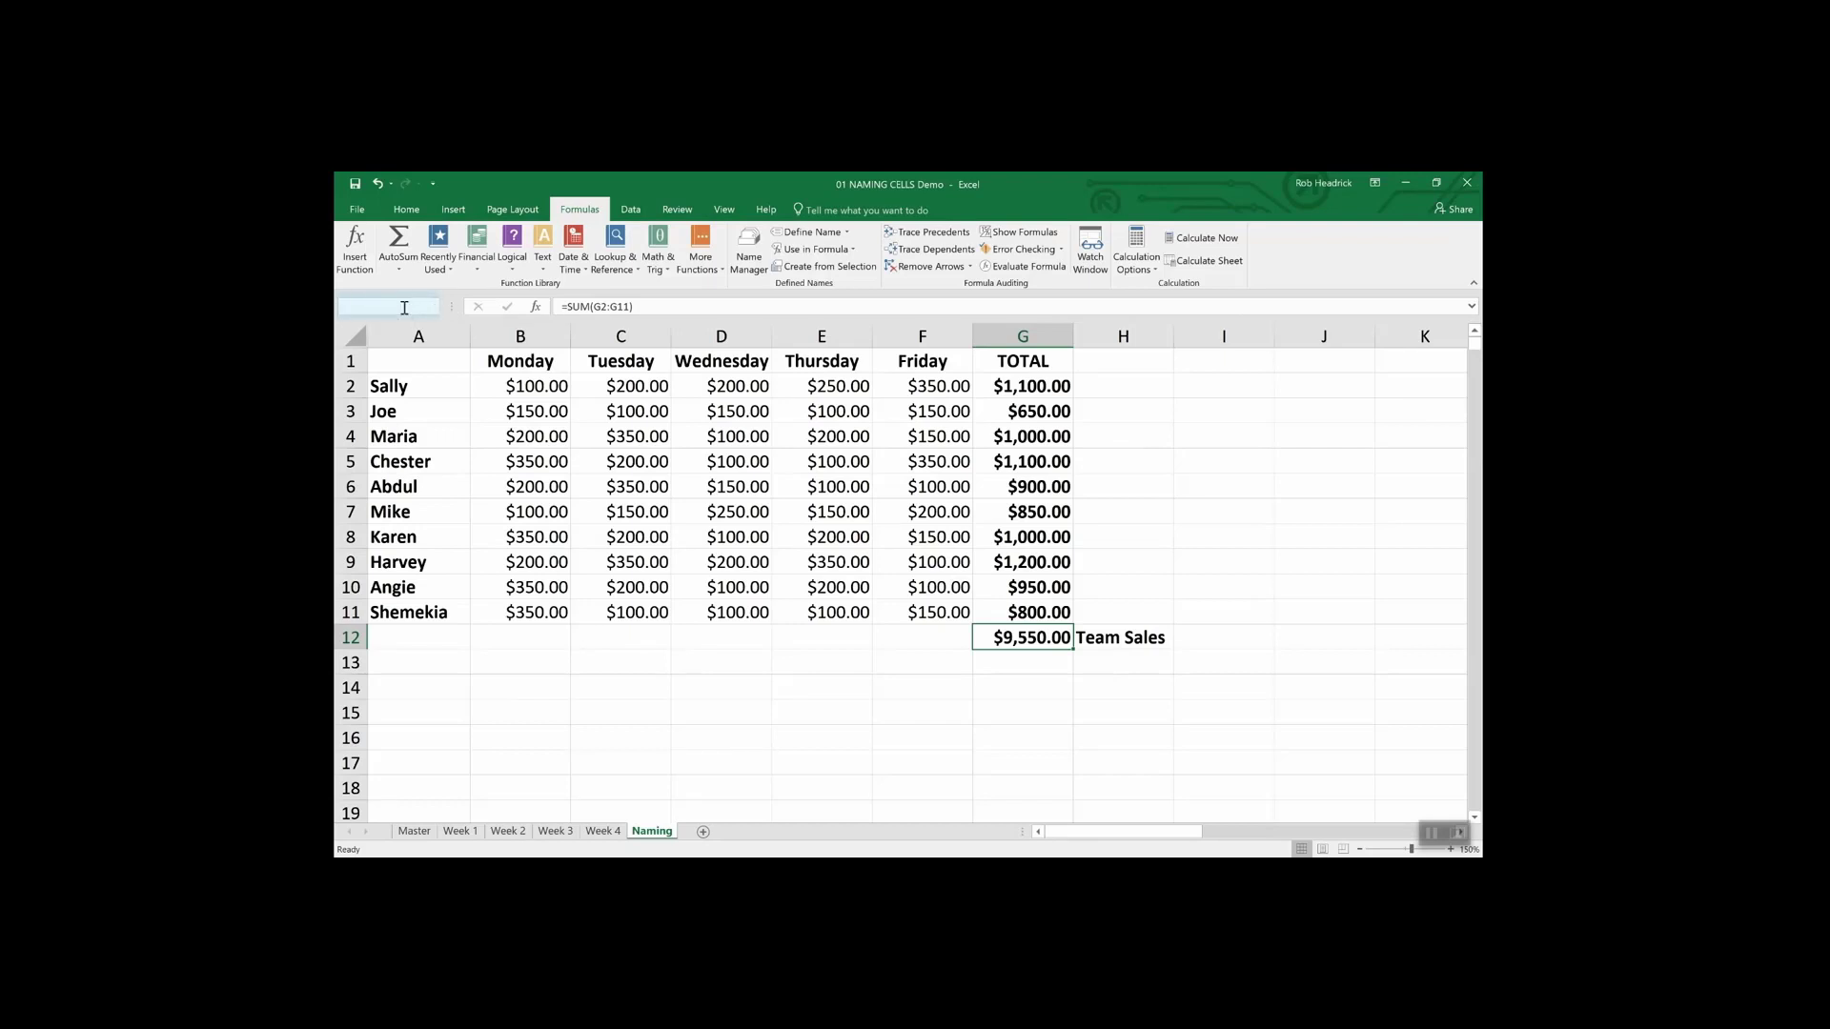
pyautogui.click(404, 308)
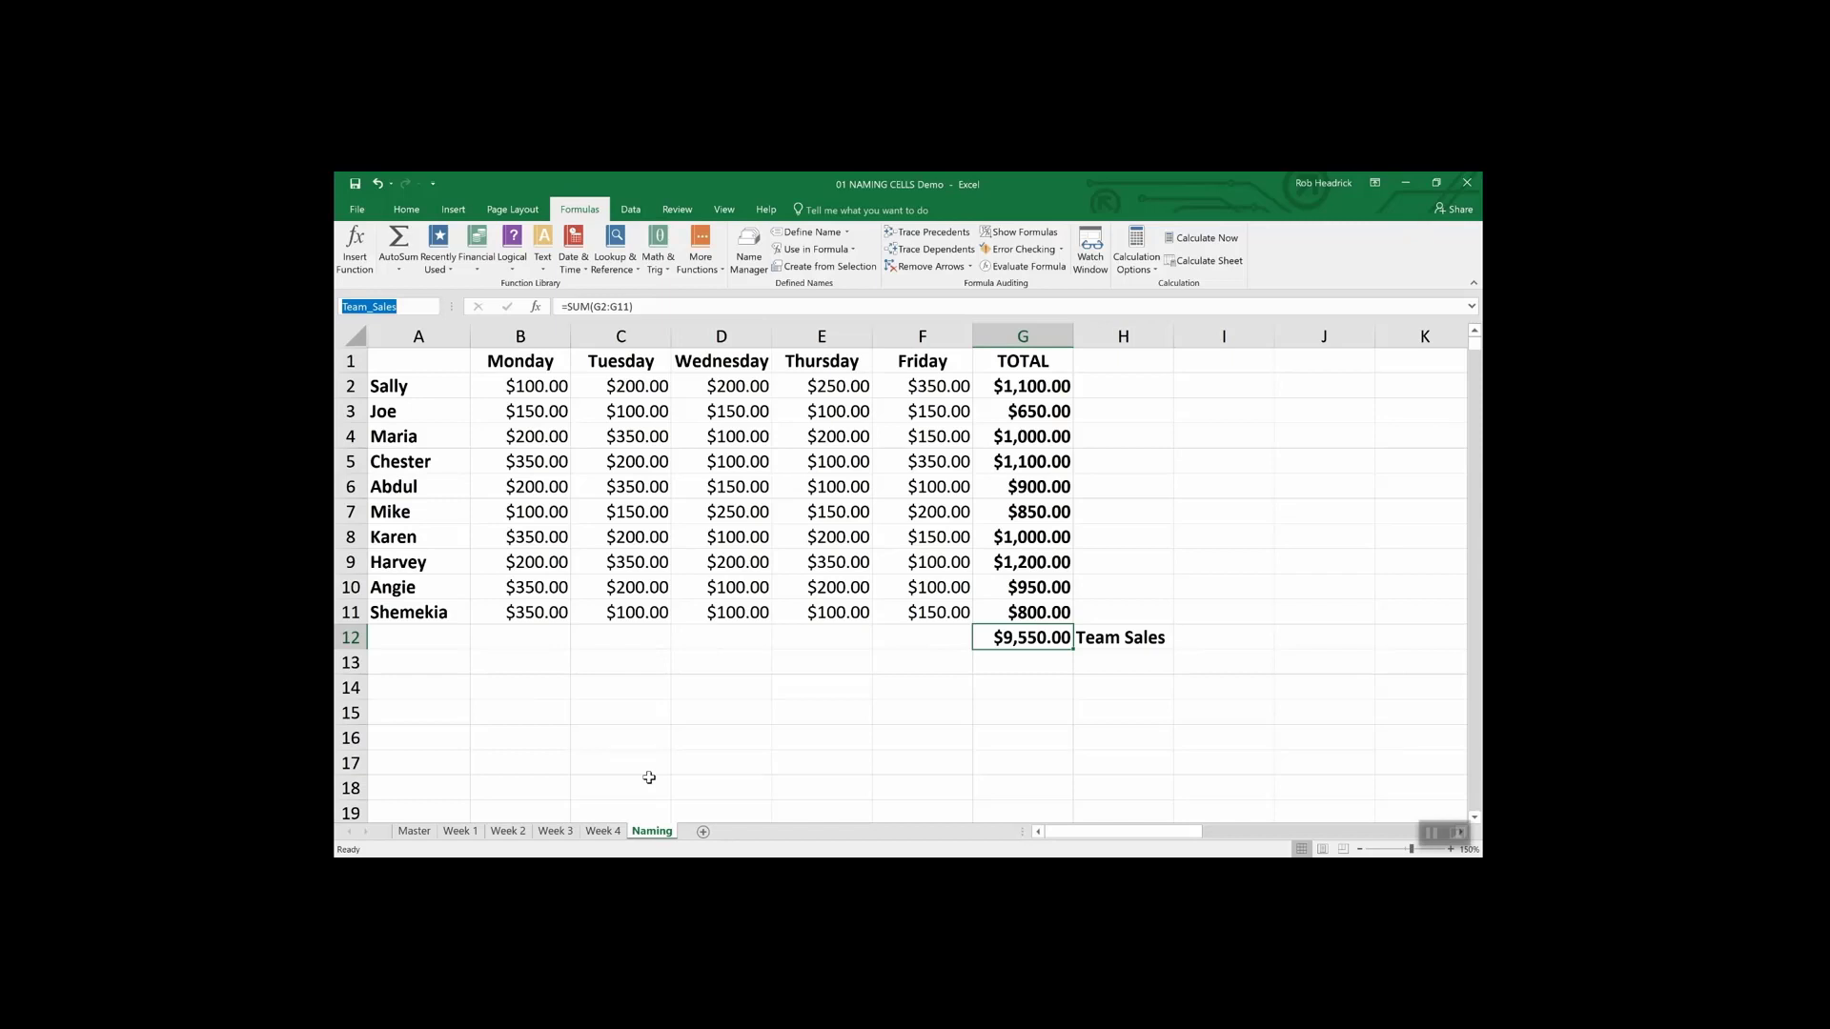
# - Select the rep totals G2:G11 and name the range Rep_Sales in the Name Box
pyautogui.click(1036, 386)
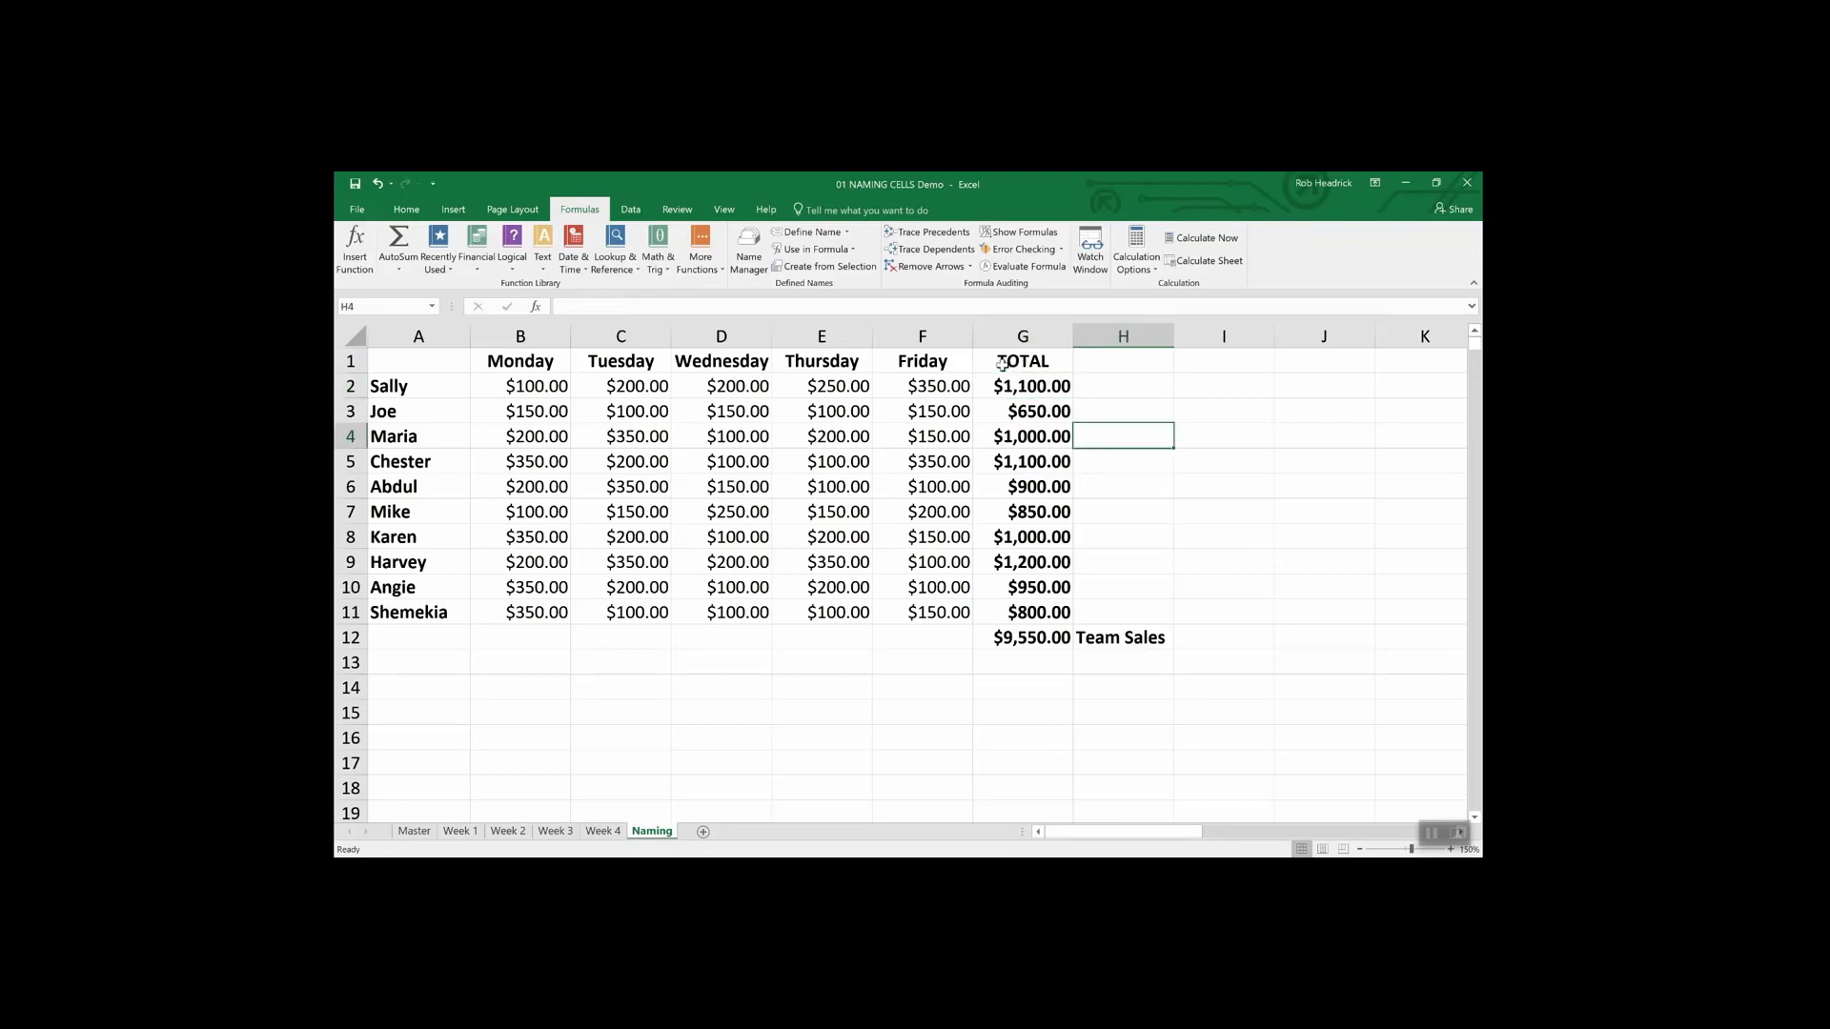
pyautogui.moveTo(1003, 384); pyautogui.dragTo(1003, 612)
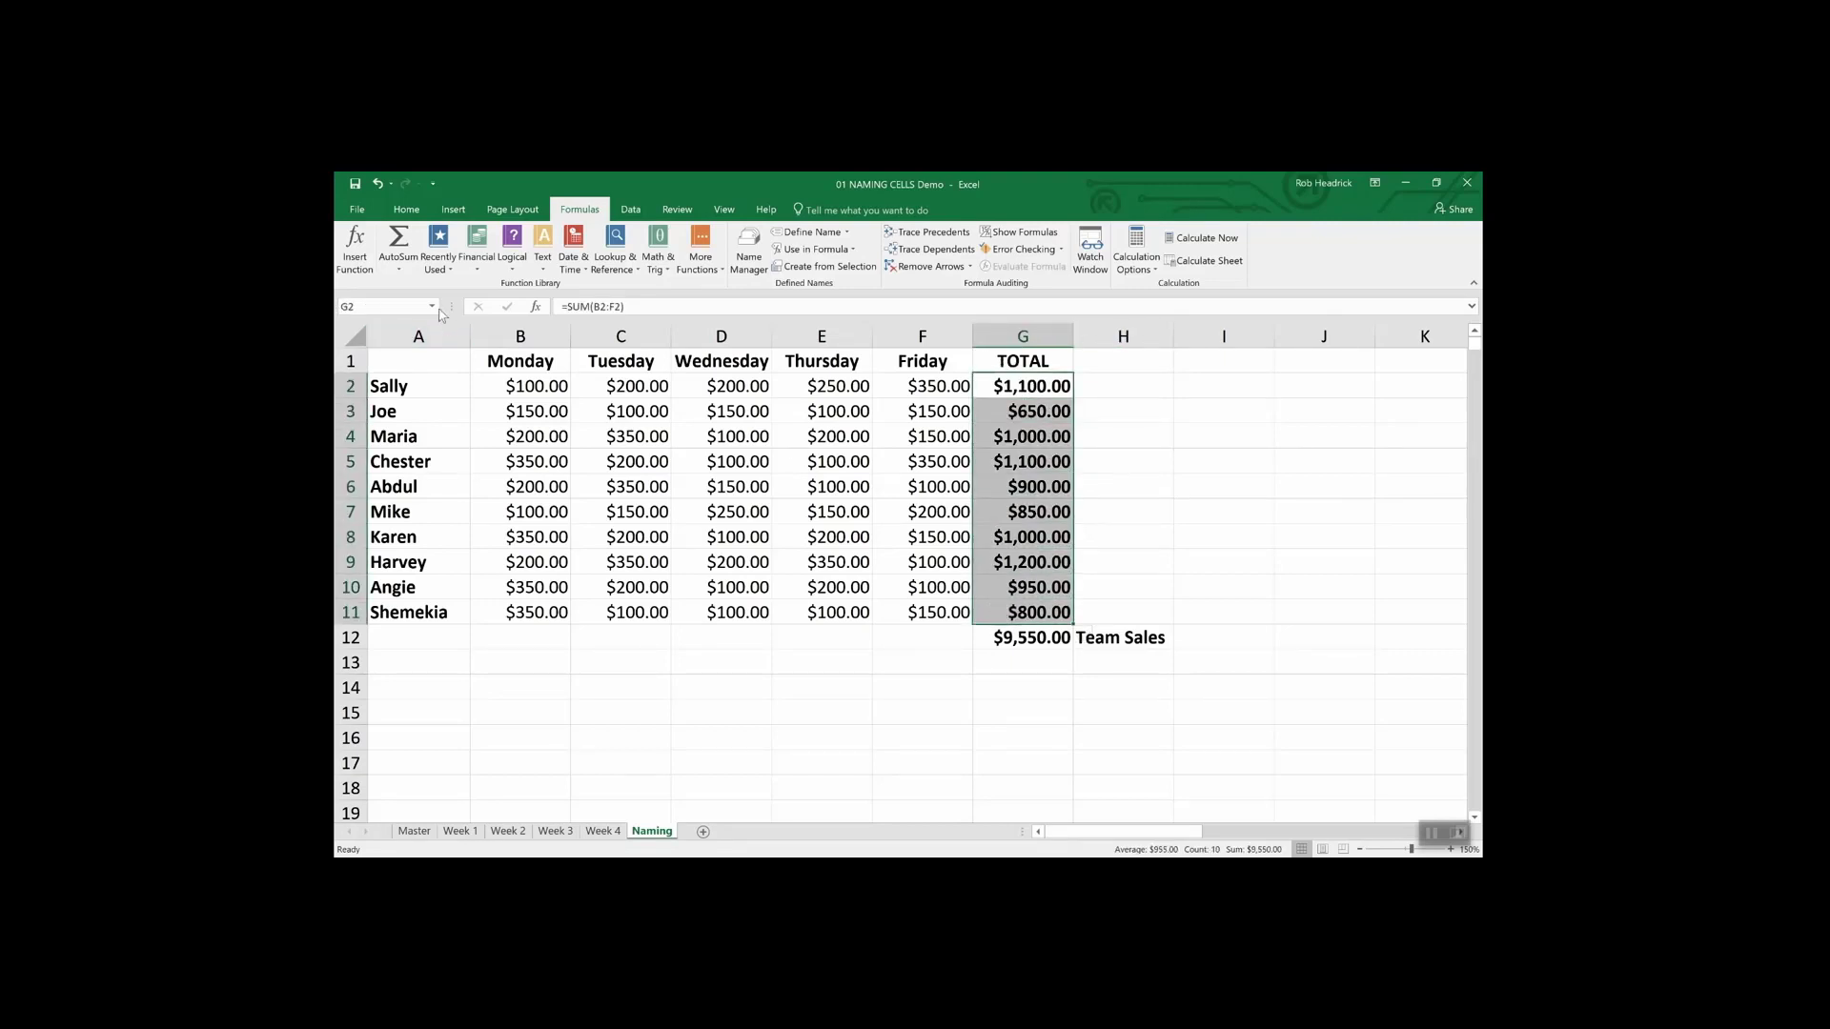
pyautogui.click(393, 305)
pyautogui.write('Rep_Sales')
pyautogui.press('Return')
# - Enter =SUM(Rep_Sales) in G13, giving $9,550.00
pyautogui.click(1020, 664)
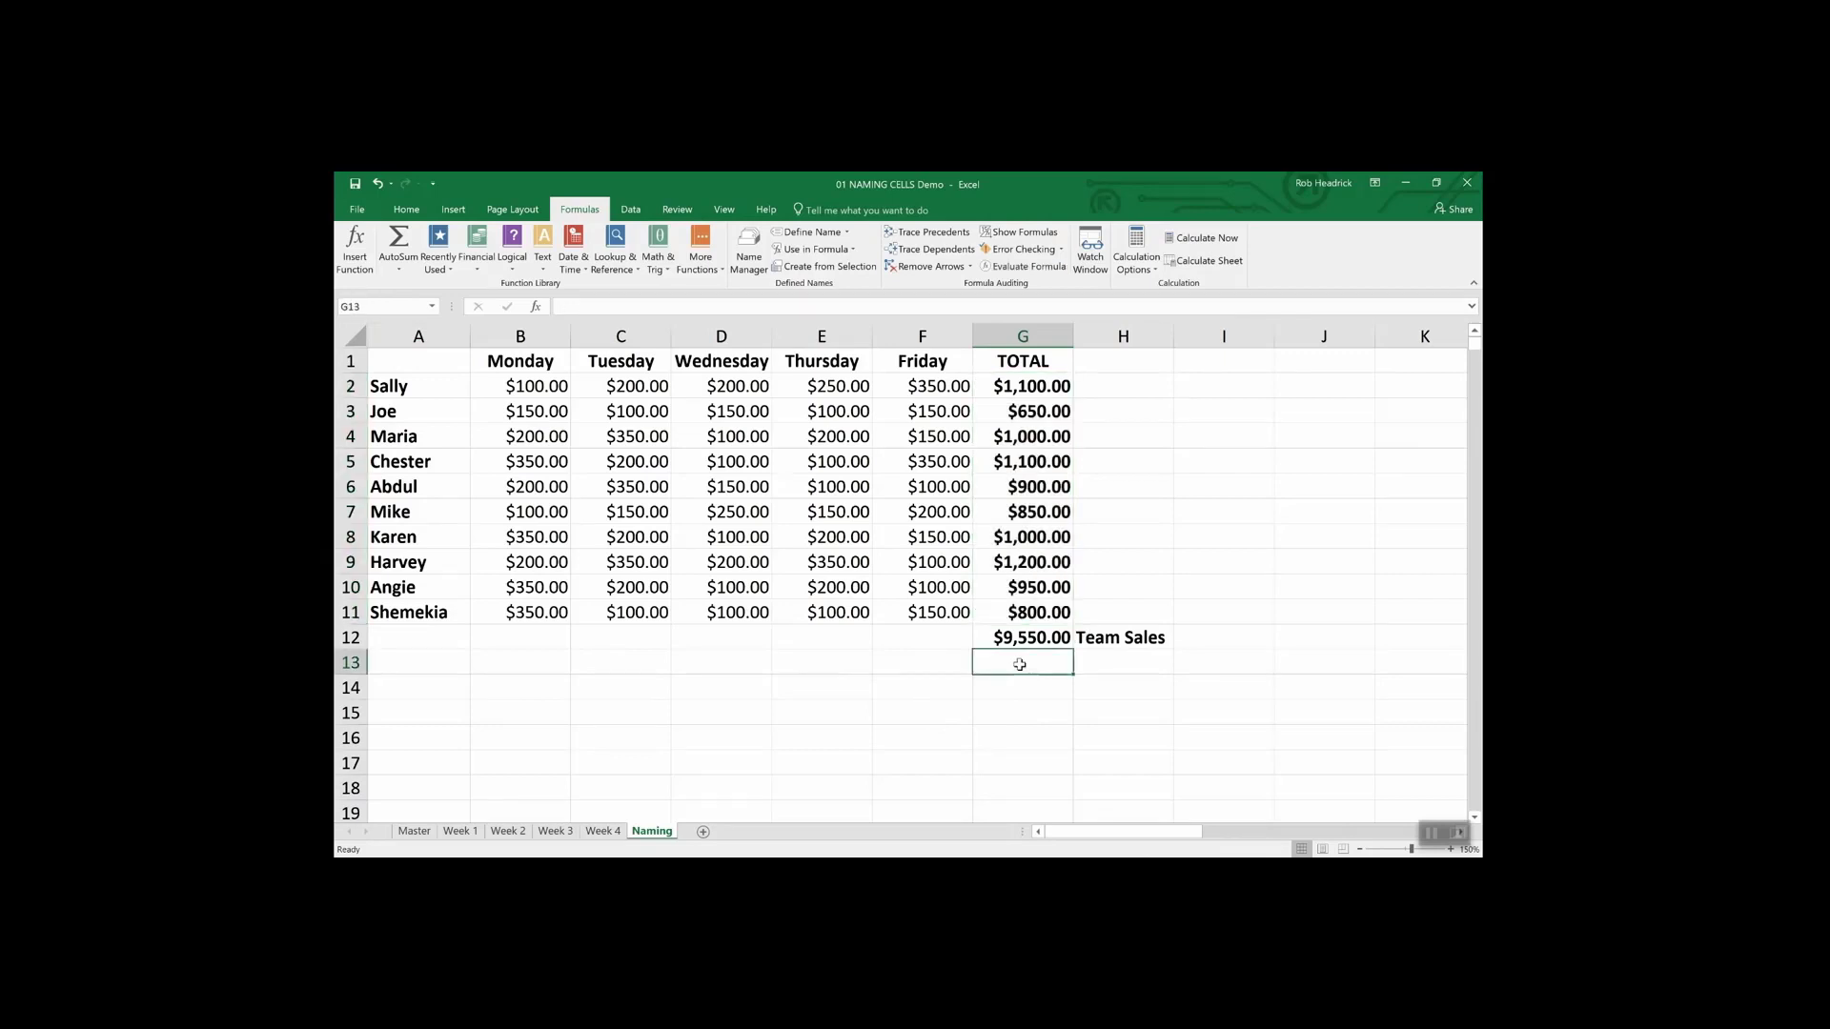
pyautogui.write('=')
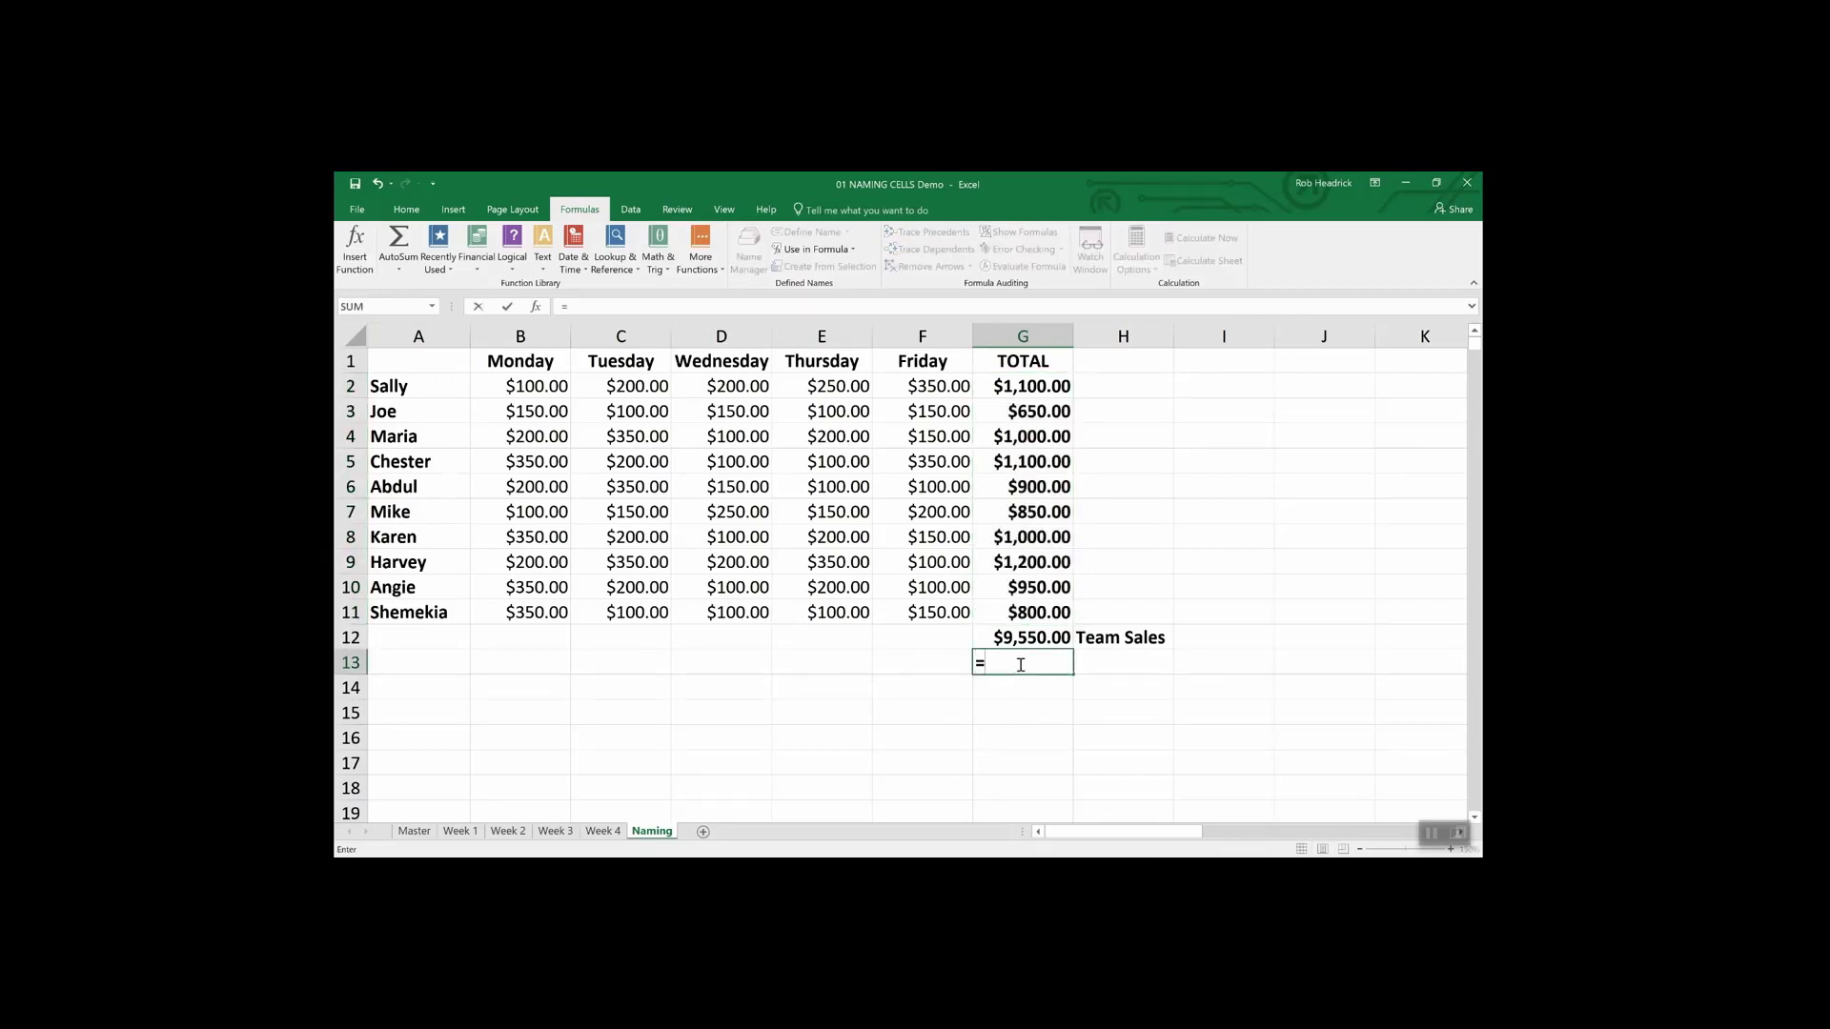
pyautogui.write('(')
pyautogui.press('BackSpace')
pyautogui.write('Sum(')
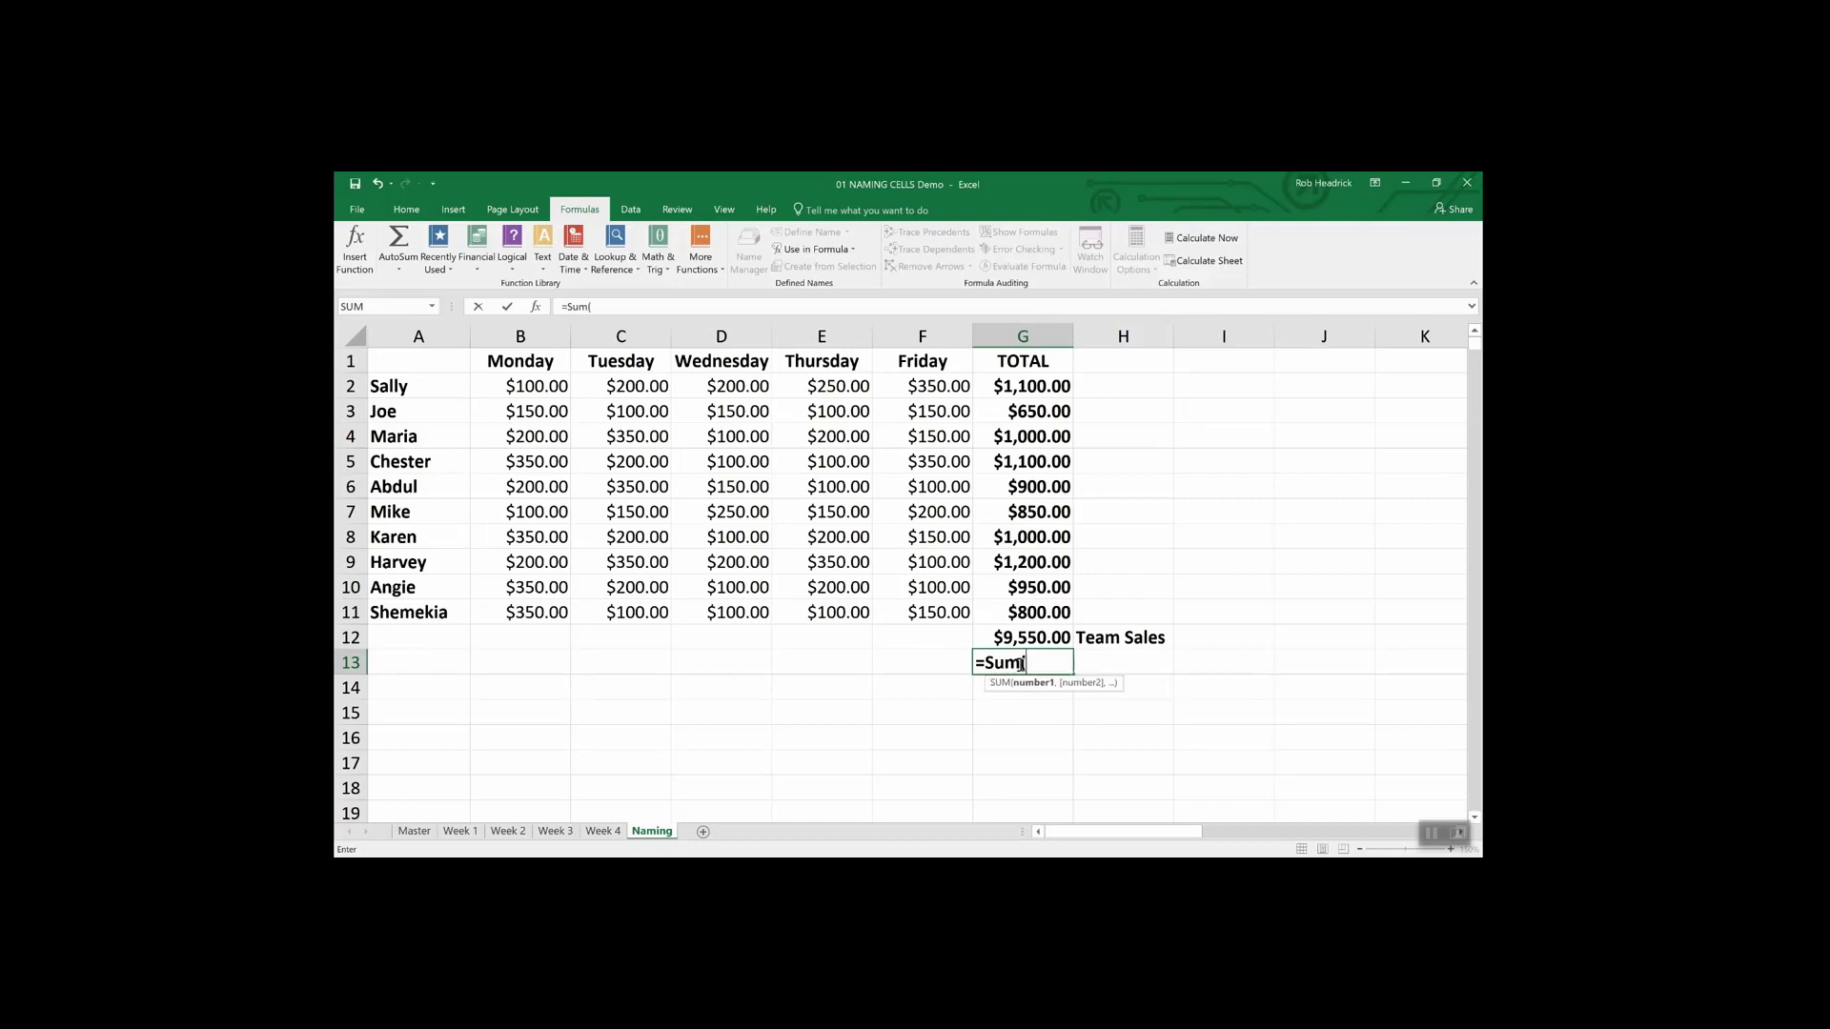
pyautogui.write('Rep')
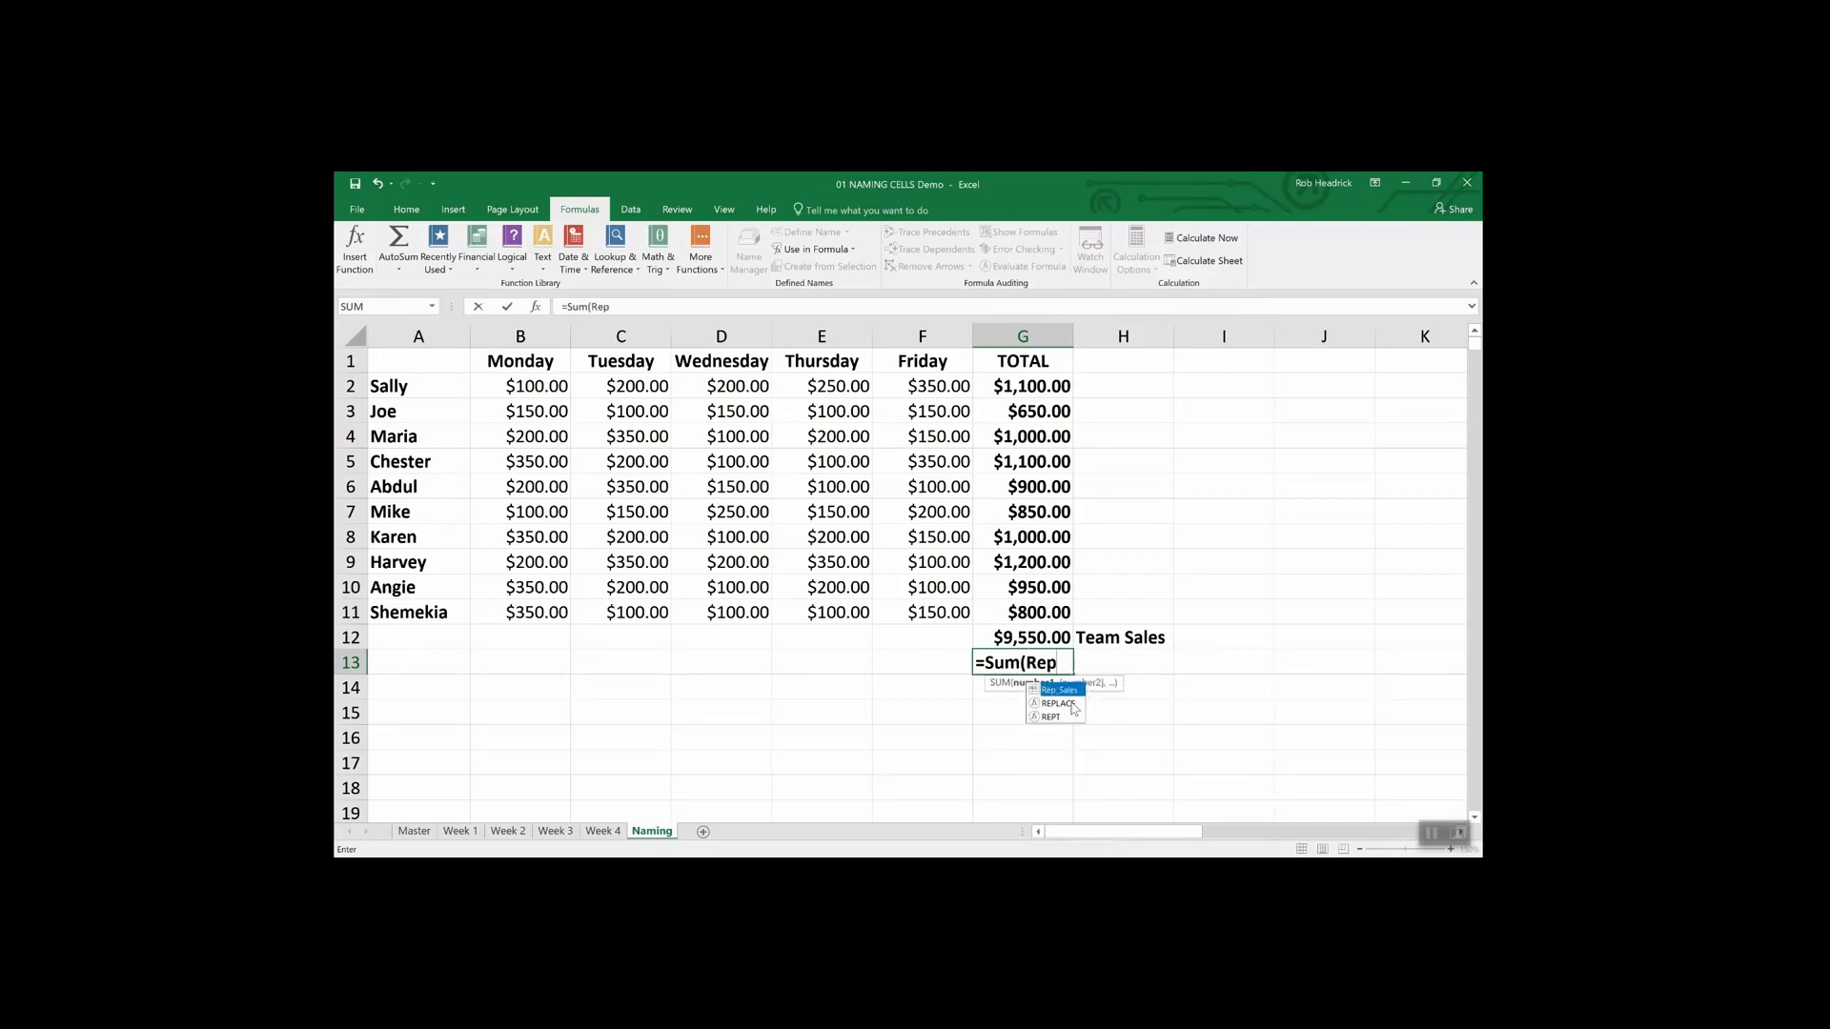
pyautogui.doubleClick(1059, 690)
pyautogui.press('Return')
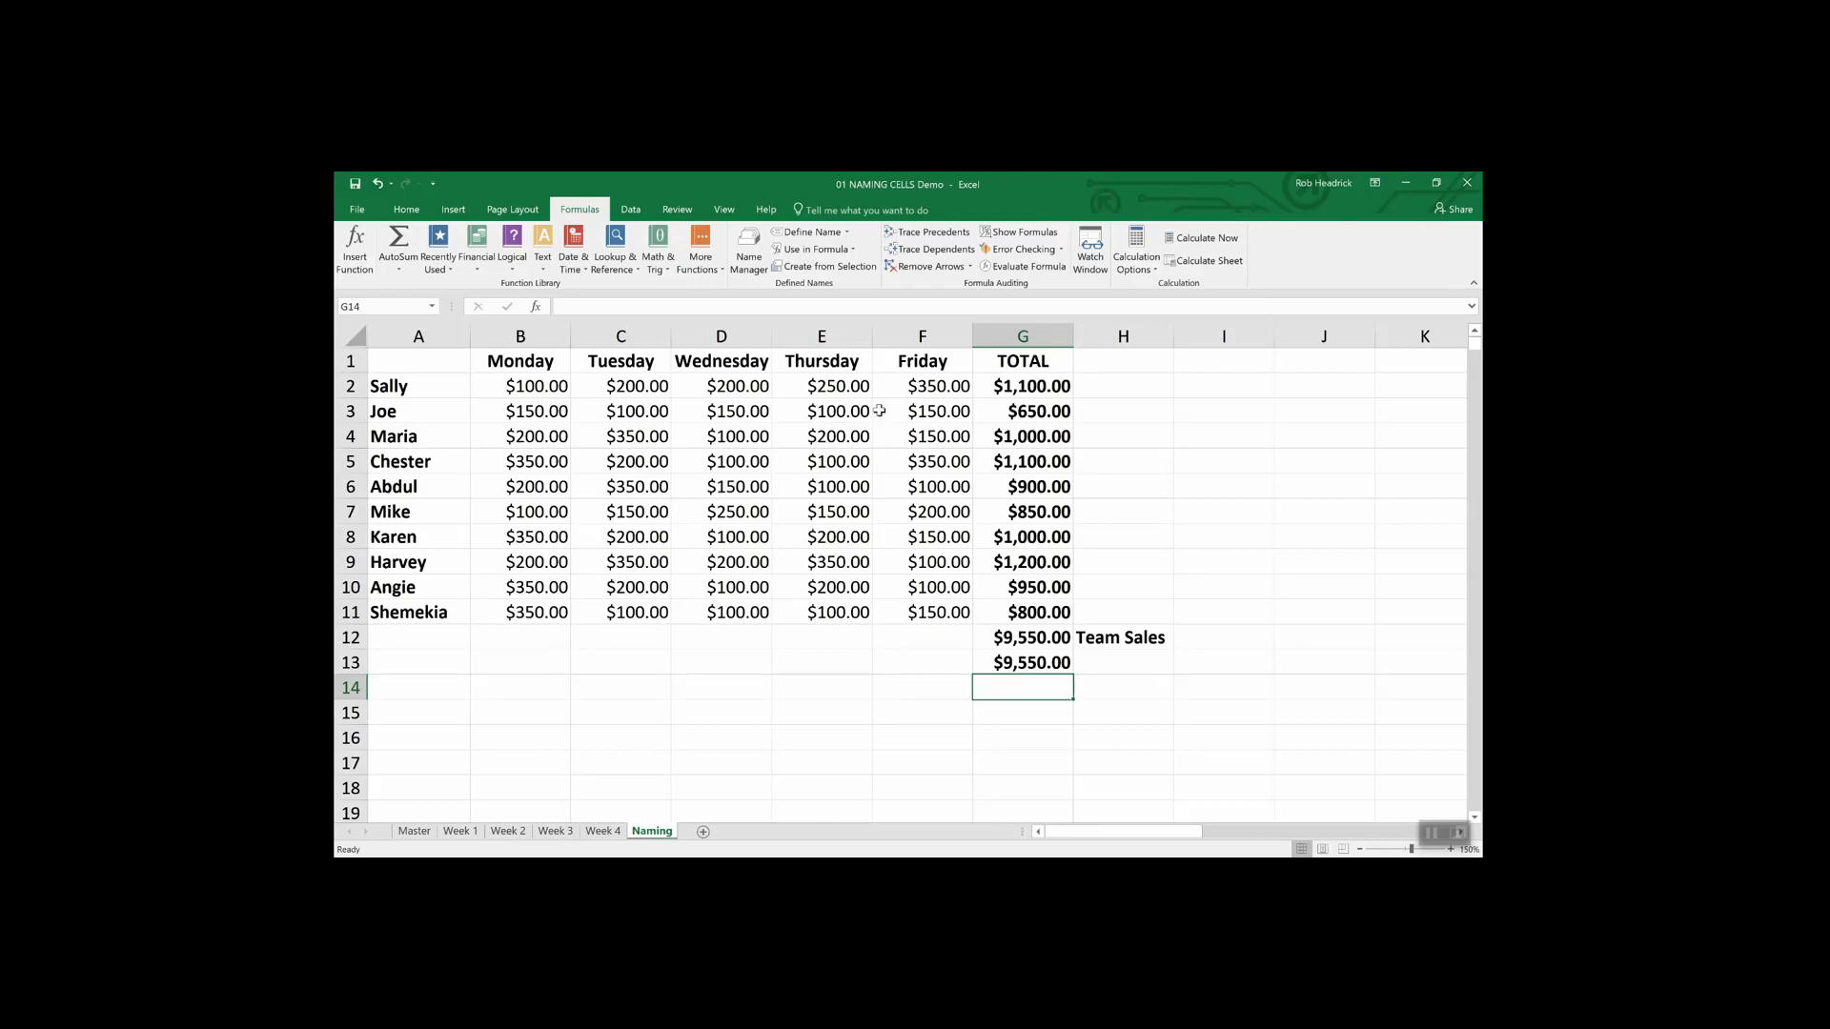
# - Review the Rep_Sales and Team_Sales names in the Name Manager
pyautogui.click(749, 246)
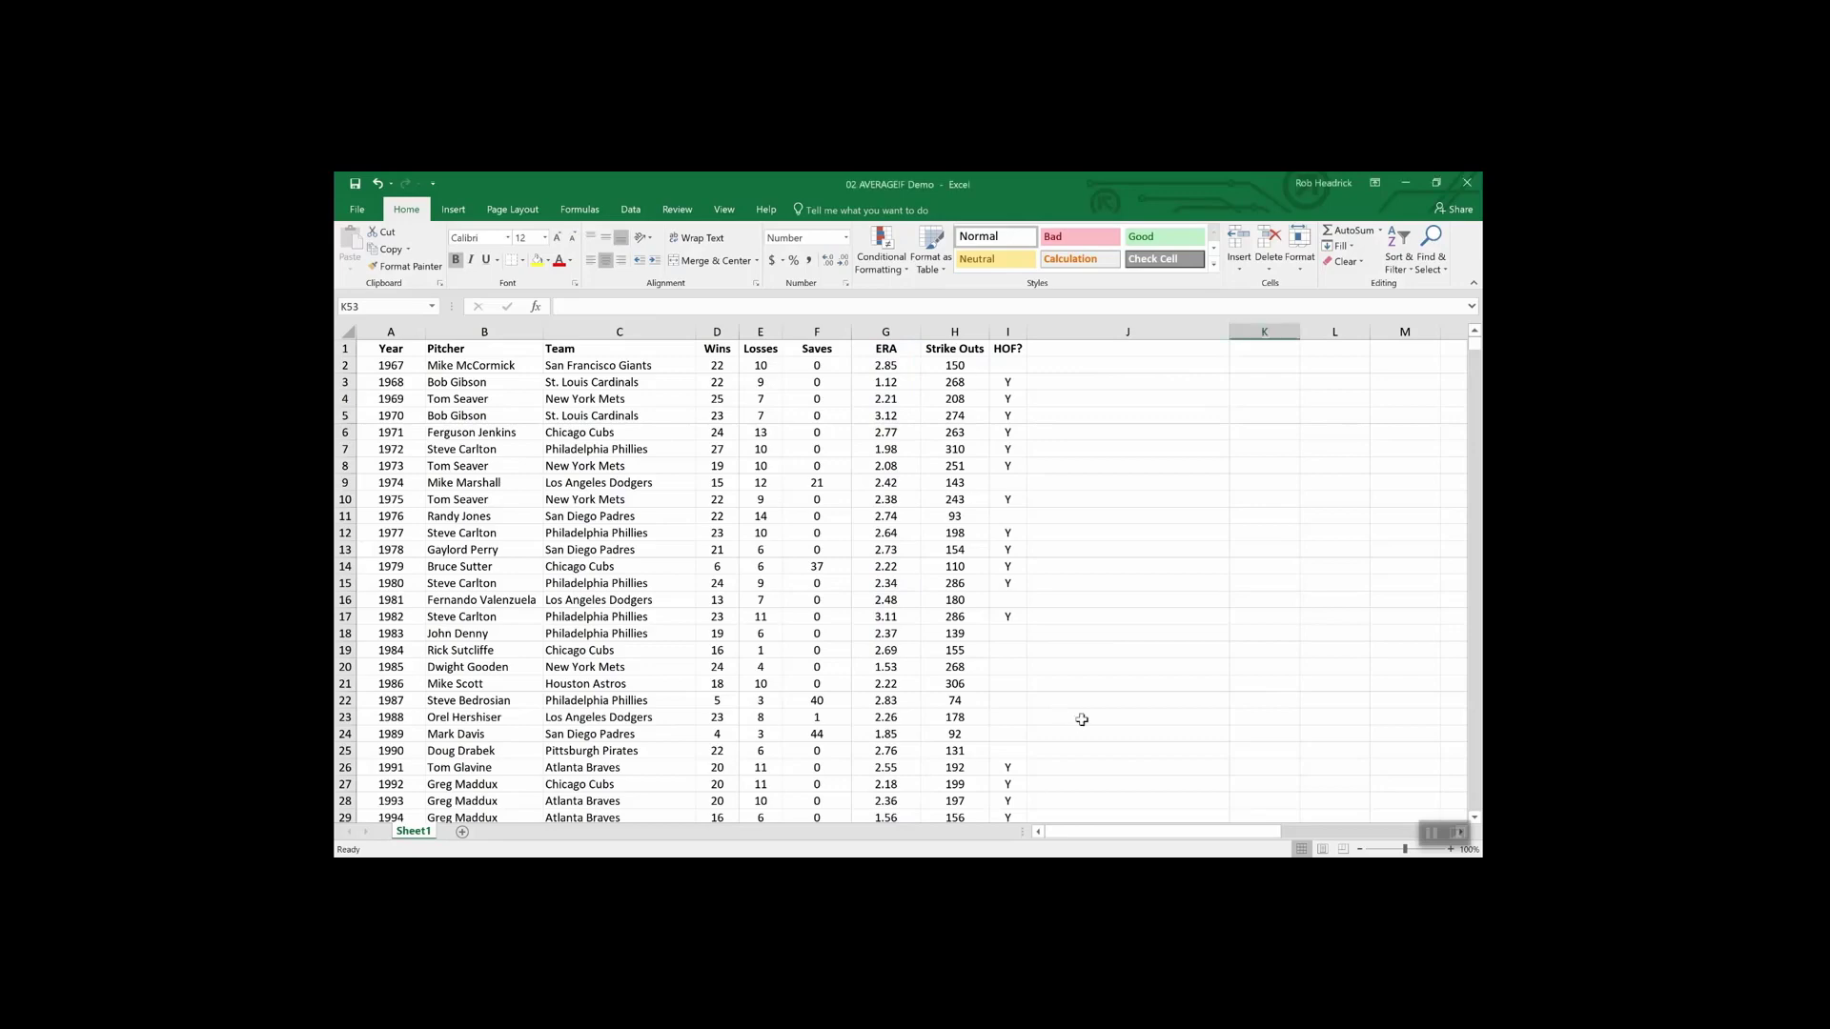
# - Enter =AVERAGEIF(wins,">19",era) in K53 to average ERA for pitchers over 19 wins
pyautogui.scroll(-20, 1083, 721)
pyautogui.scroll(12, 1083, 720)
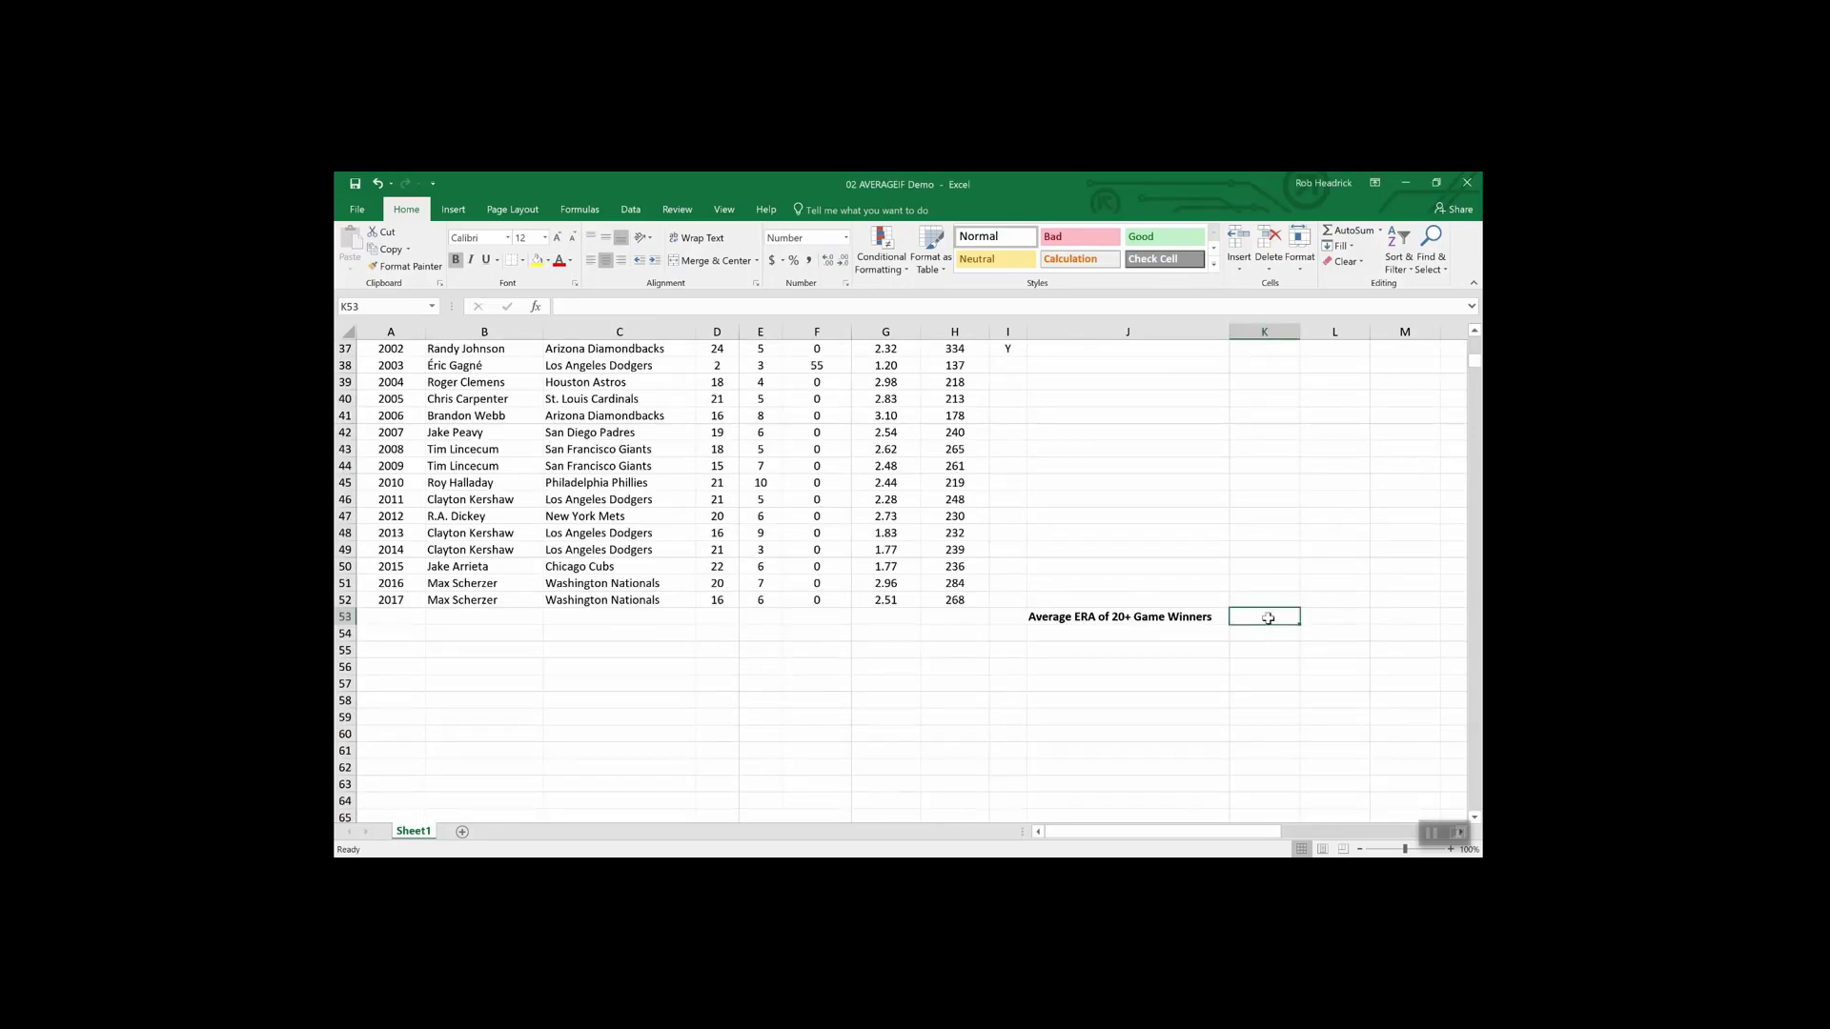
pyautogui.write('=averageif(')
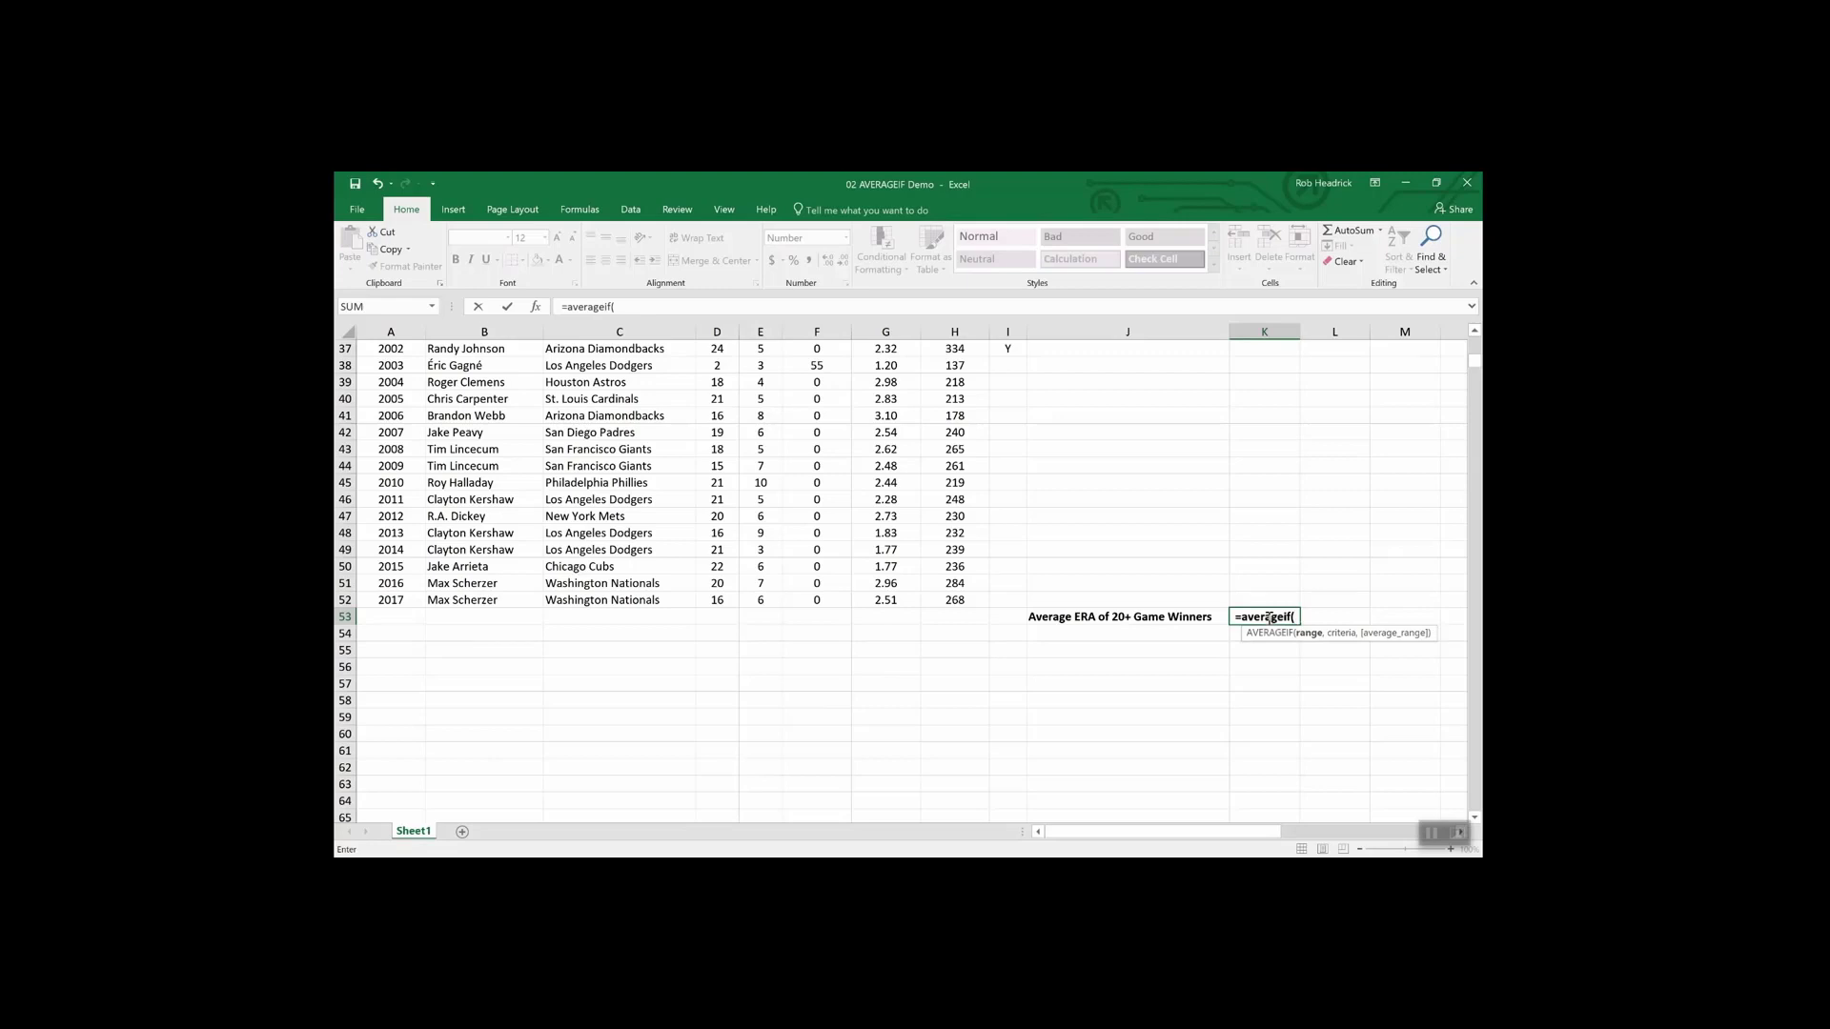
pyautogui.write('wins')
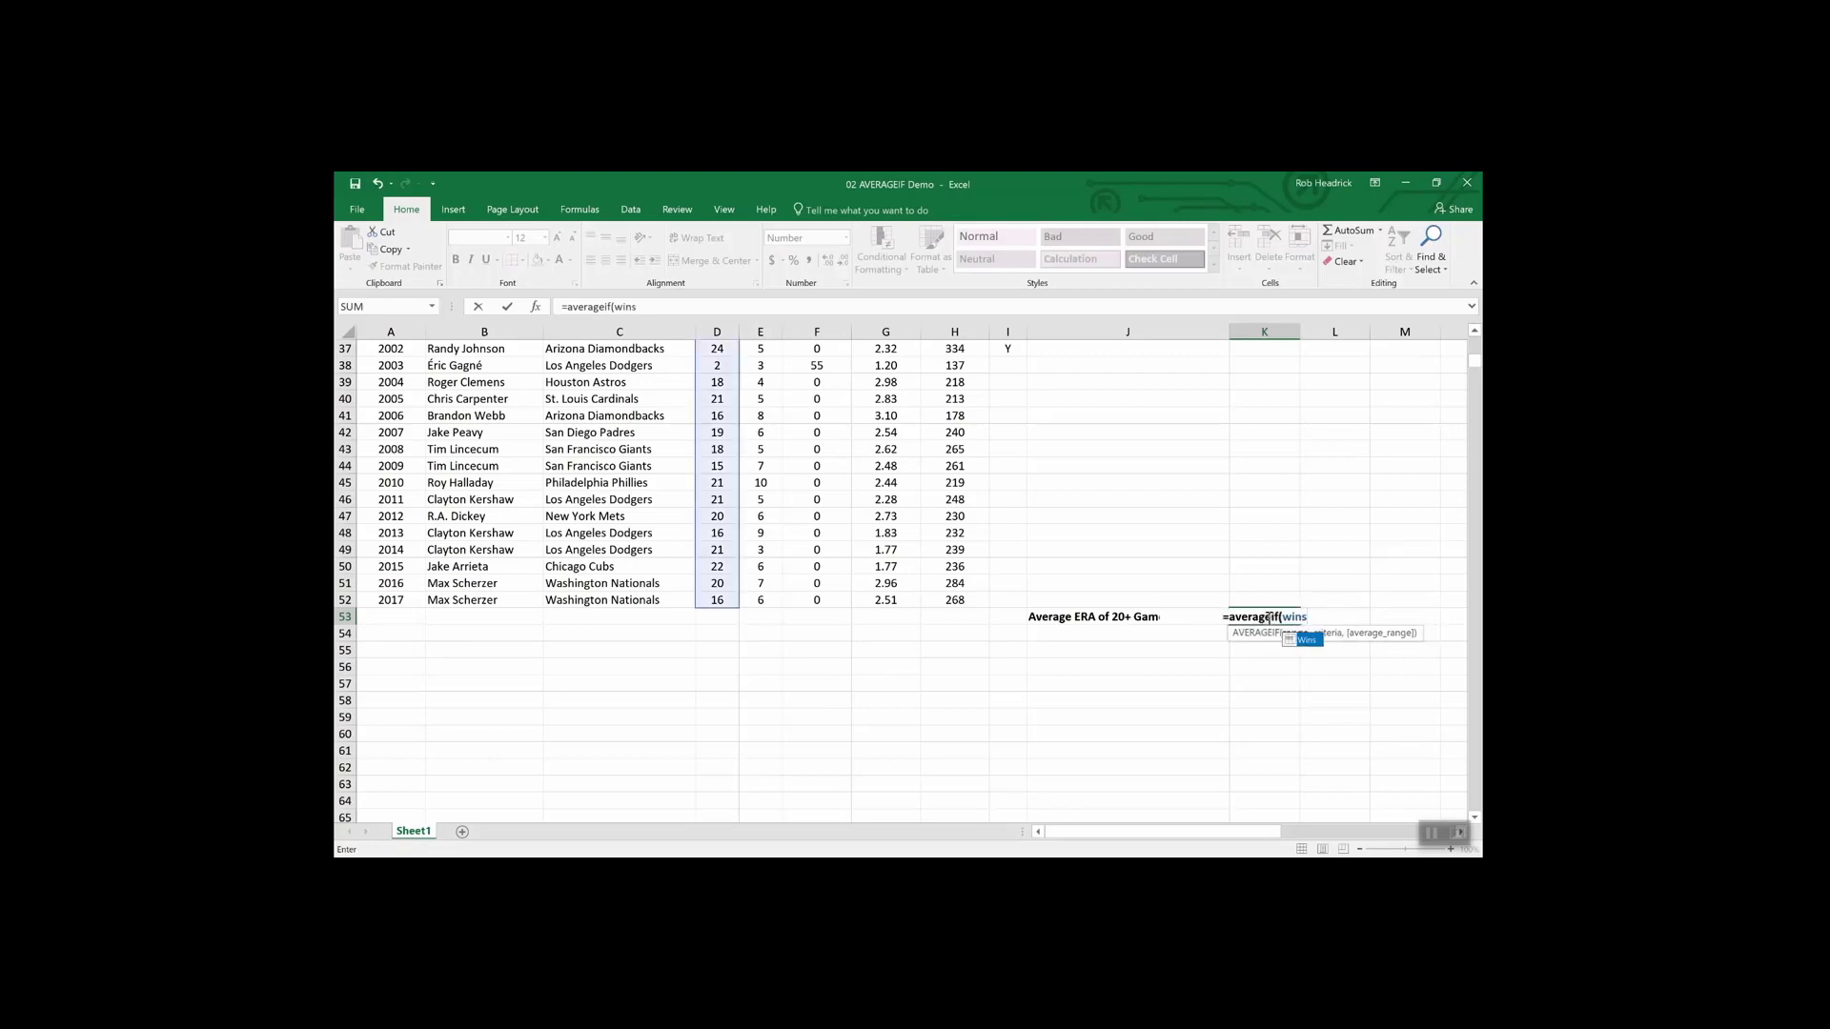
pyautogui.write(',')
pyautogui.write('"')
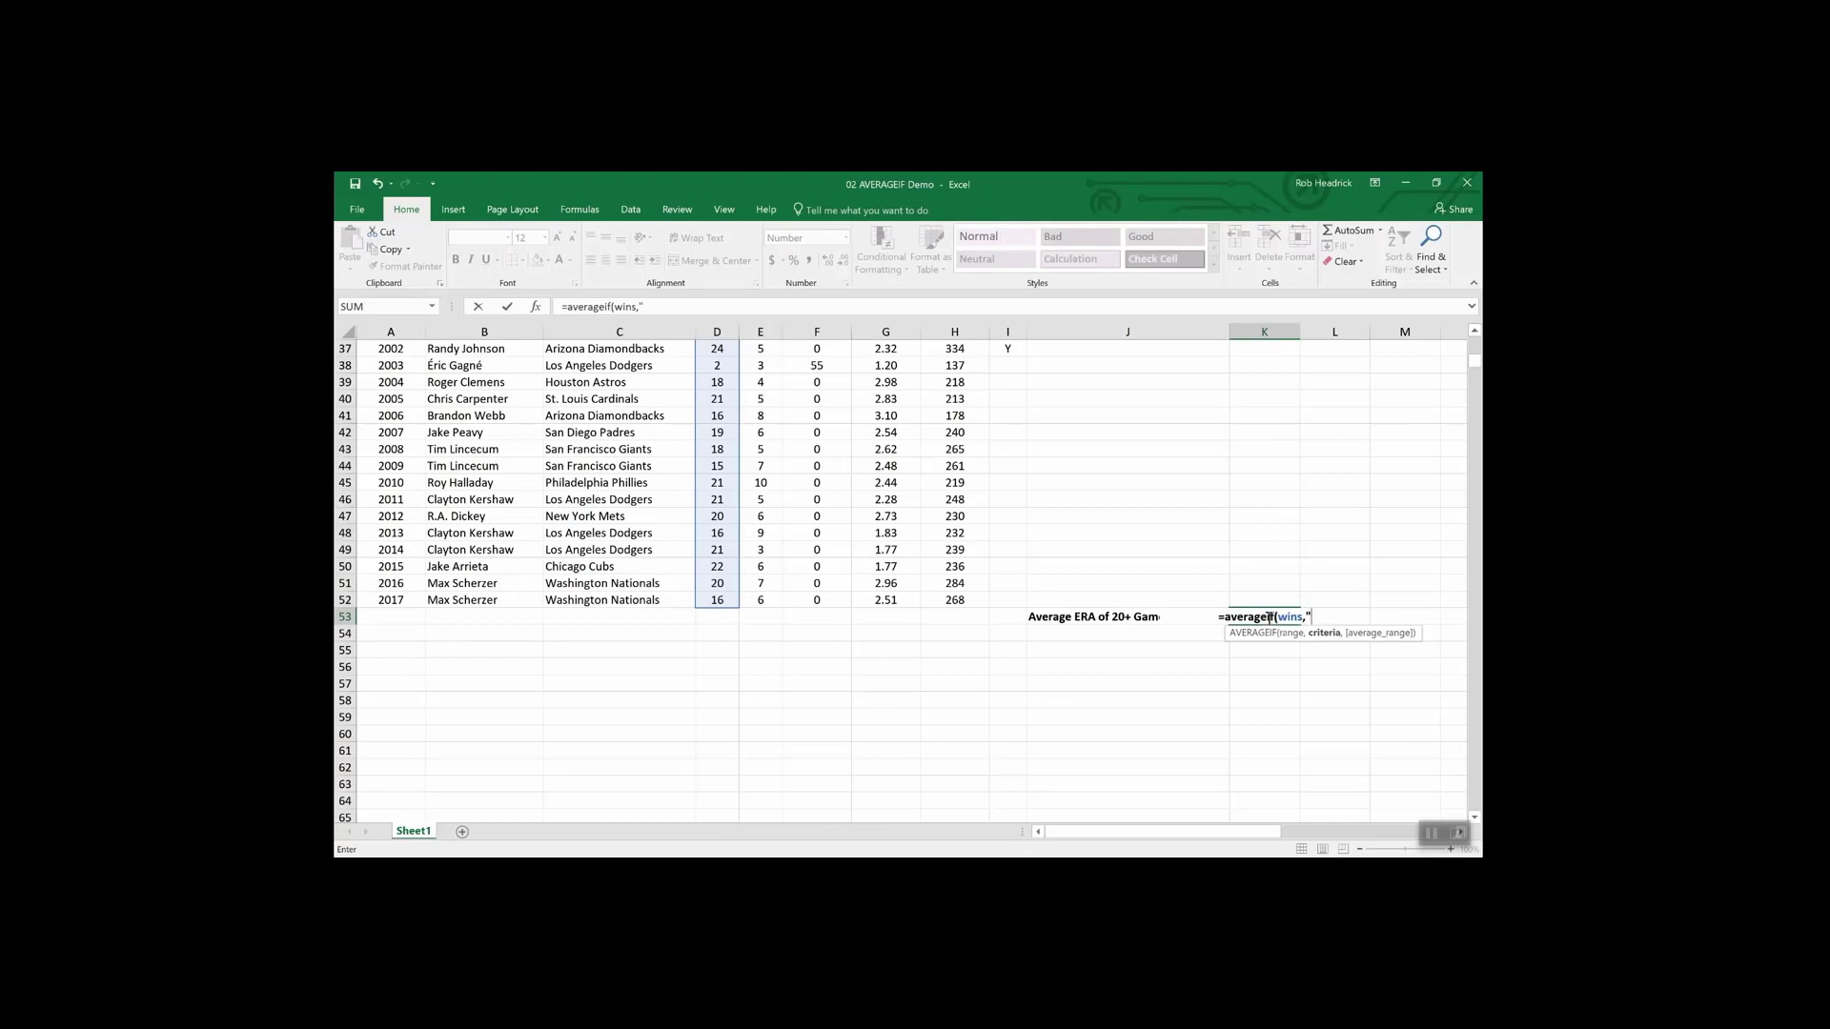
pyautogui.write('>19"')
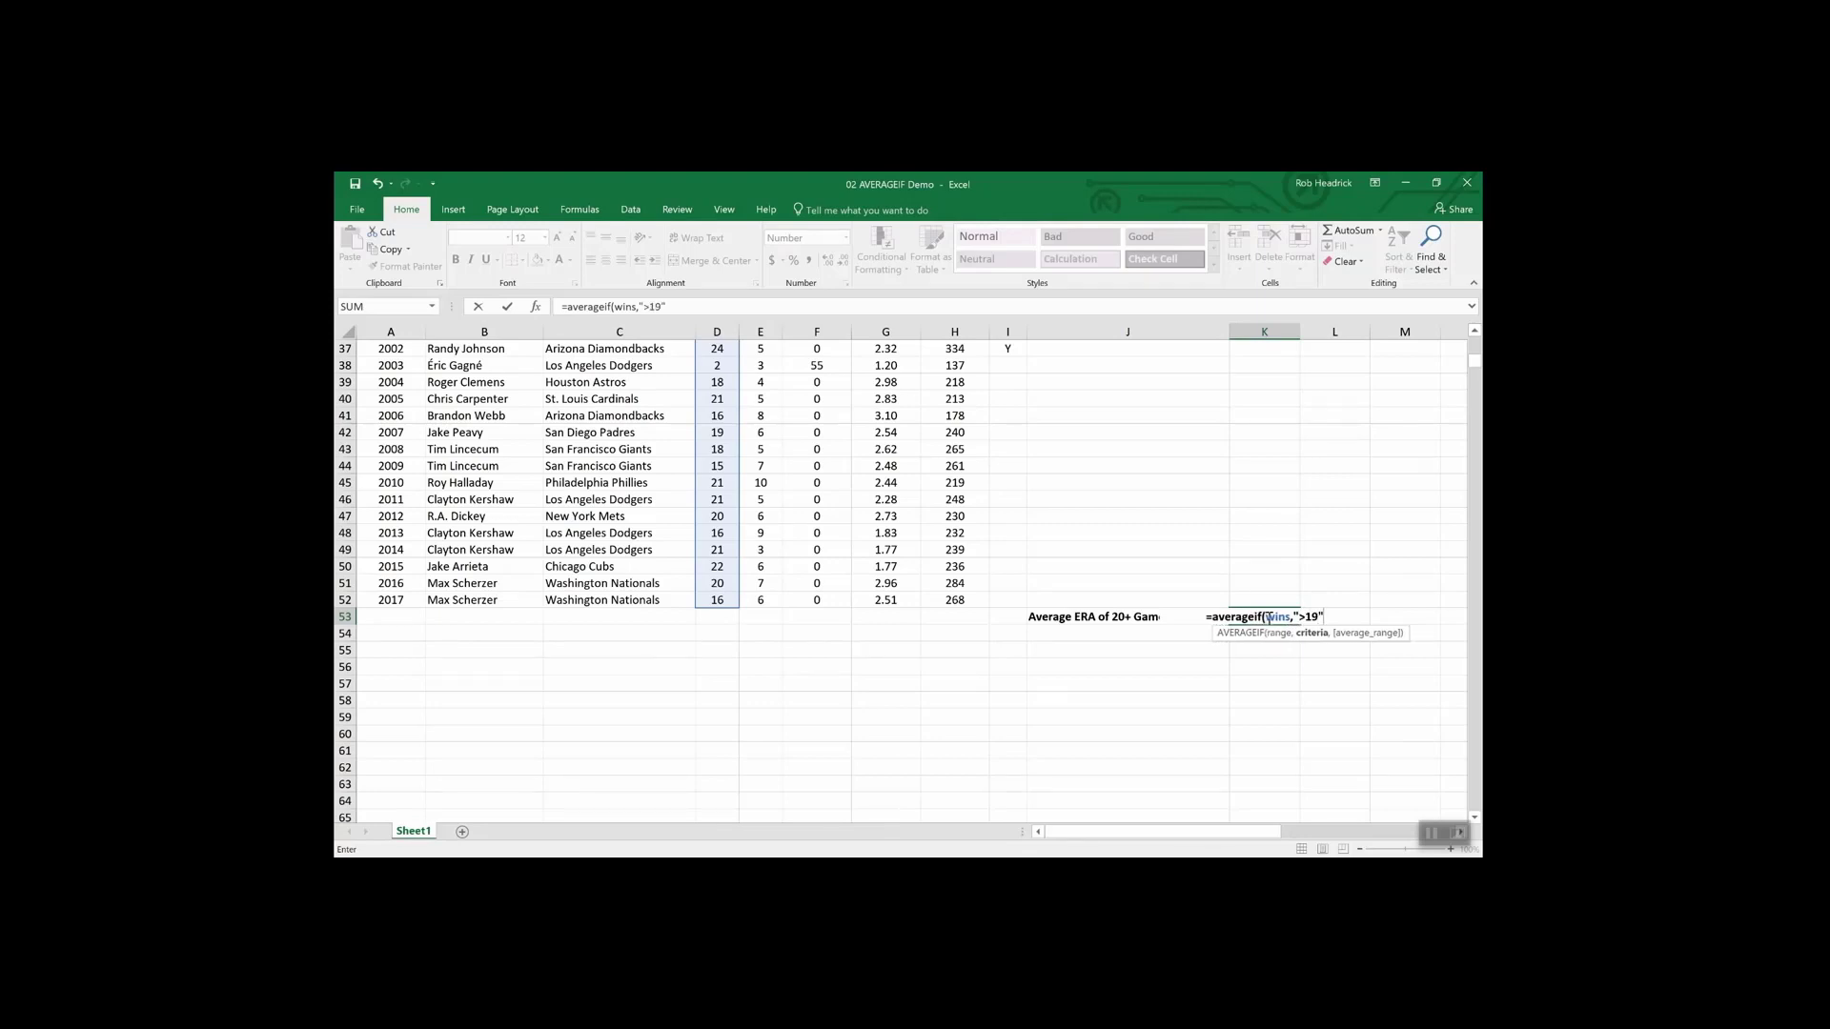
pyautogui.write(',')
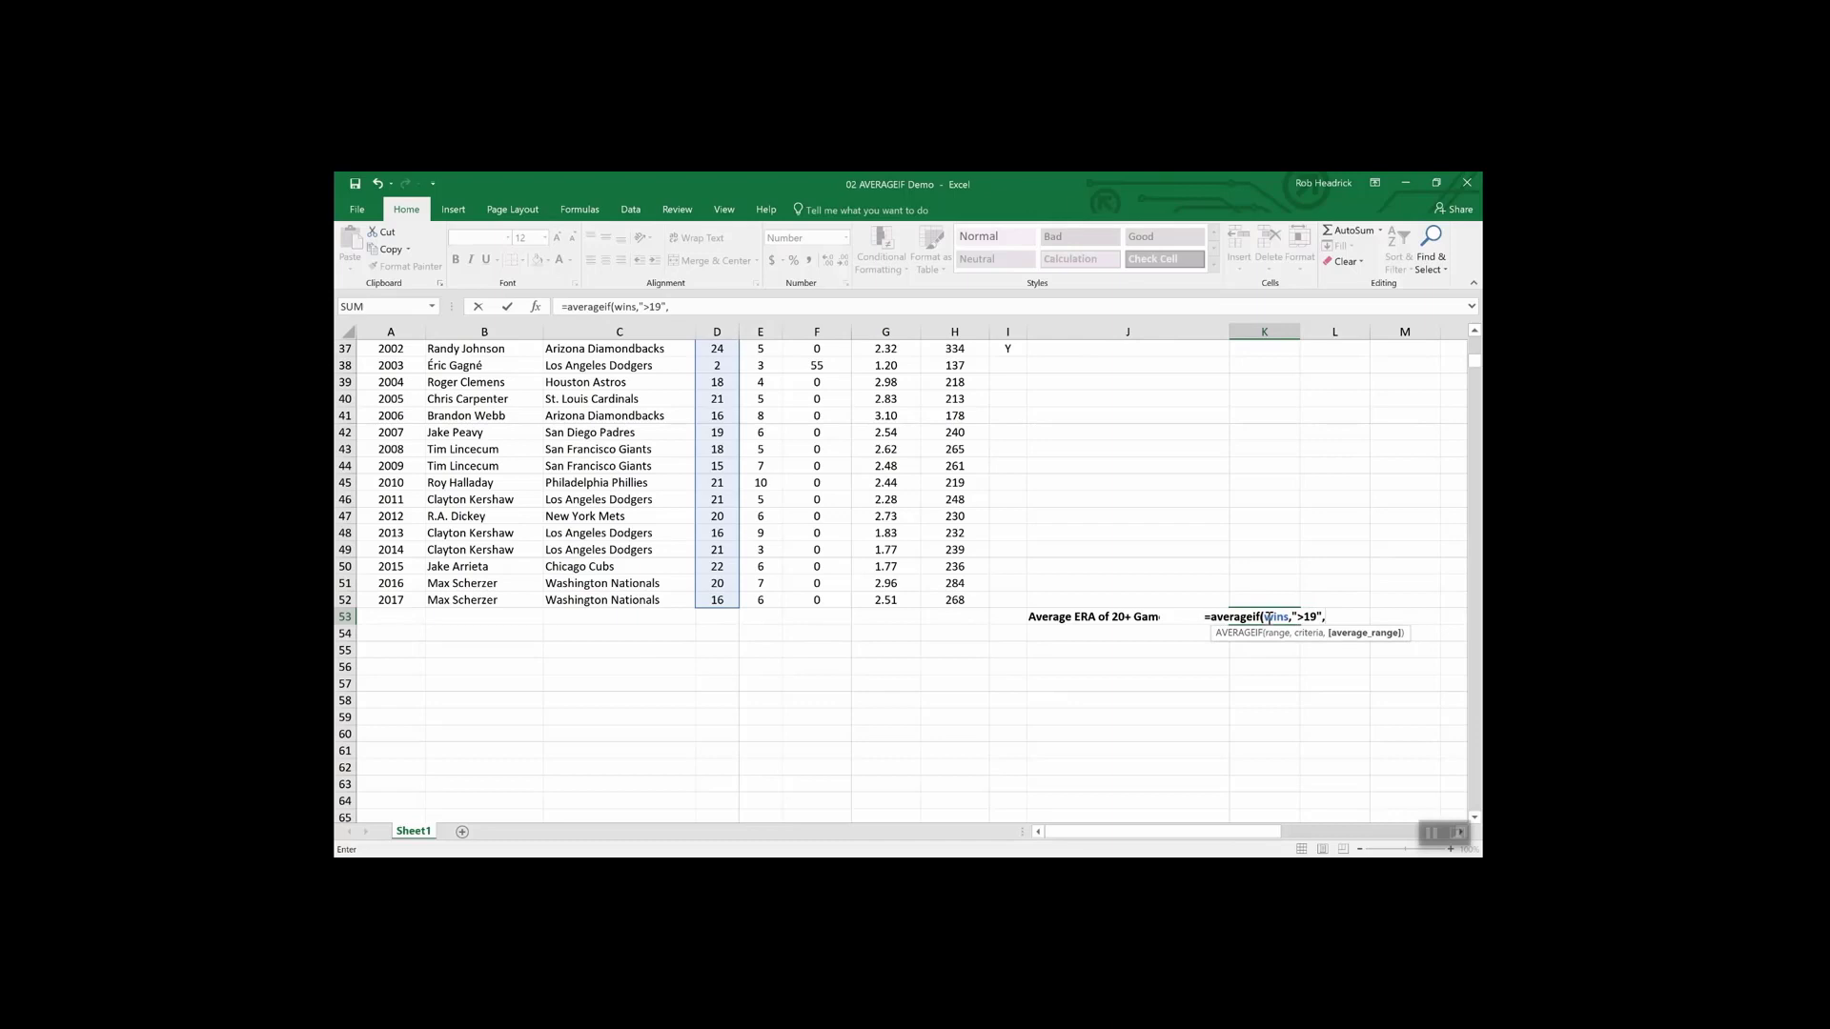
pyautogui.write('era')
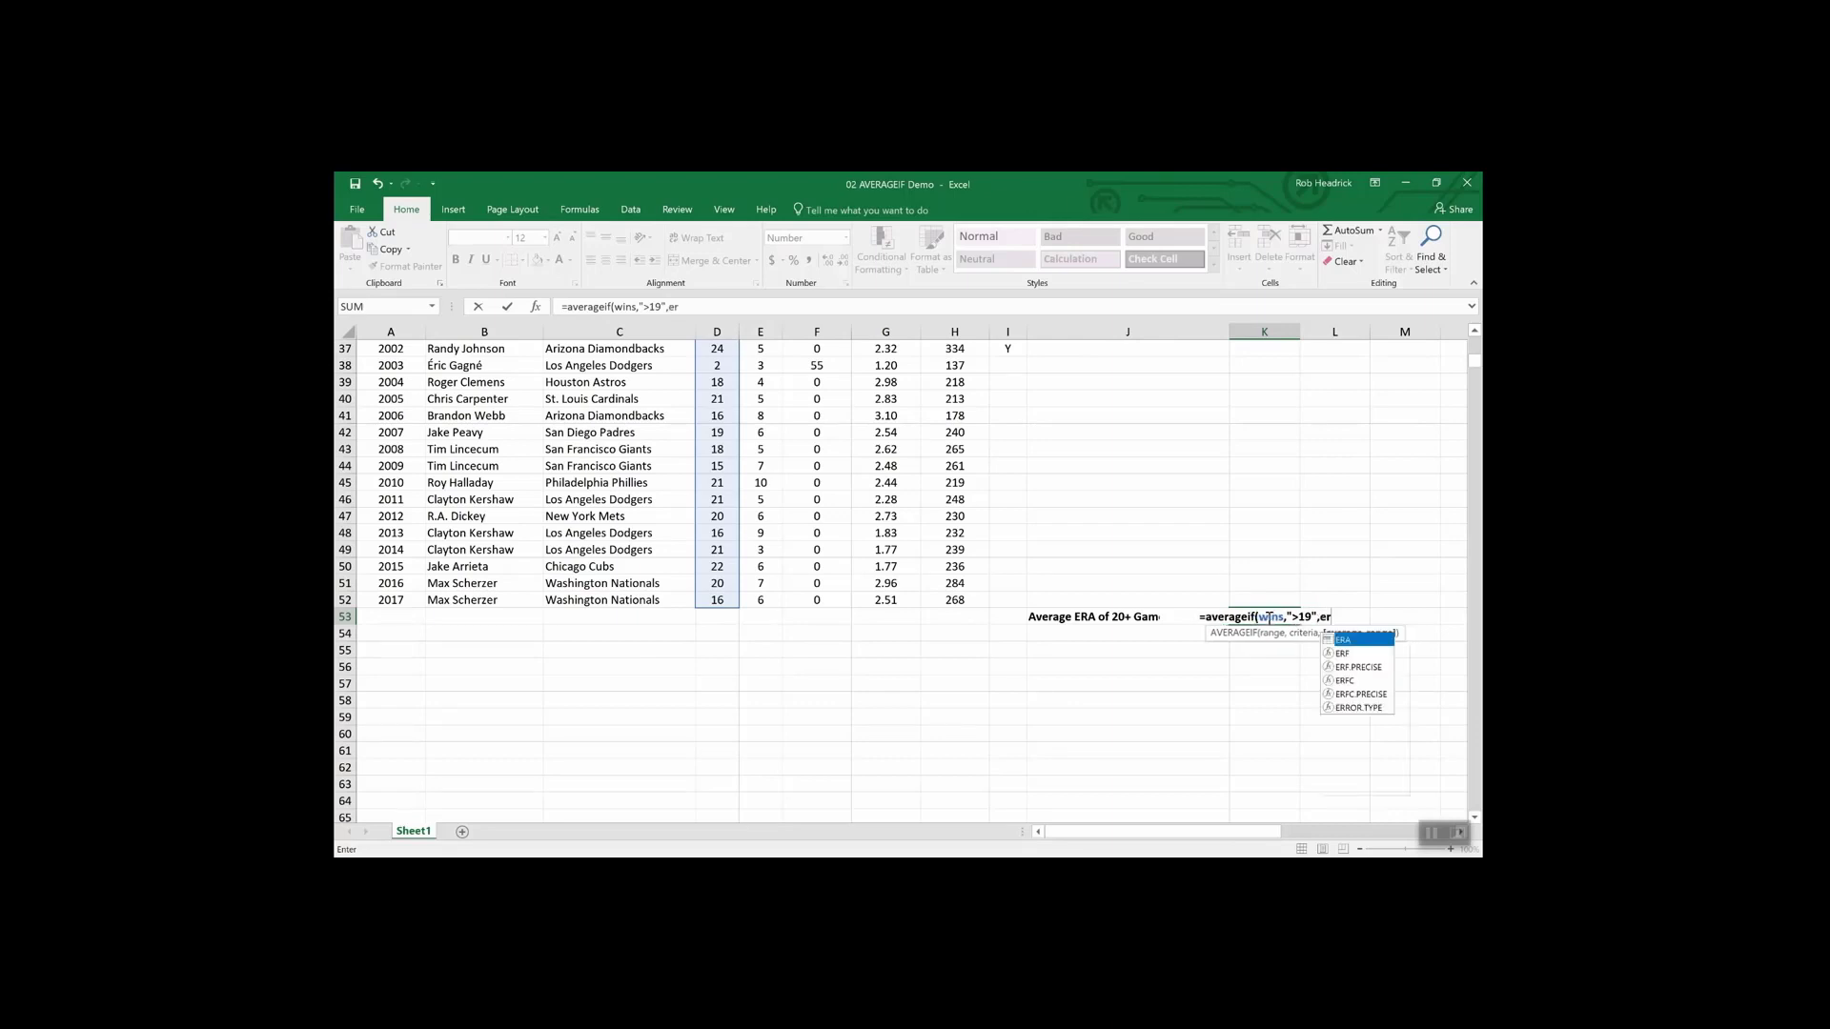
pyautogui.press('Return')
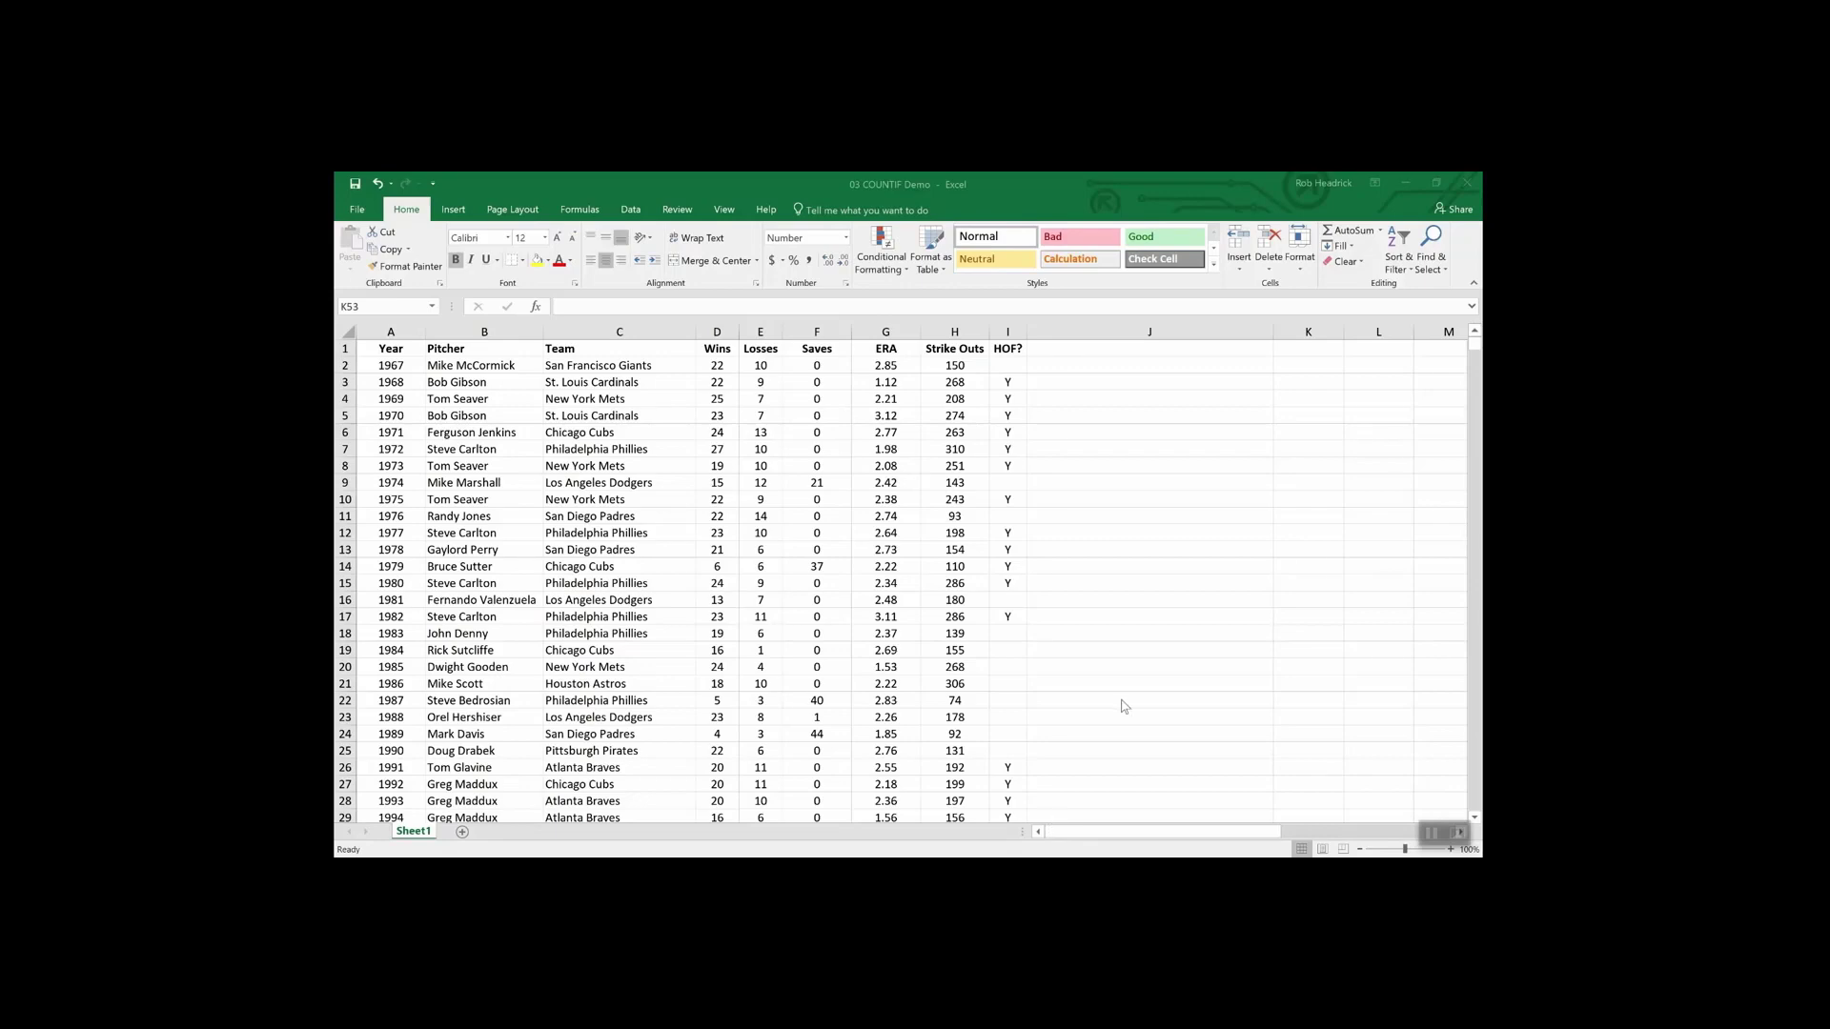
# - Enter =COUNTIF(team,"Philadelphia Phillies") in K53, returning 7.00
pyautogui.scroll(-13, 1125, 705)
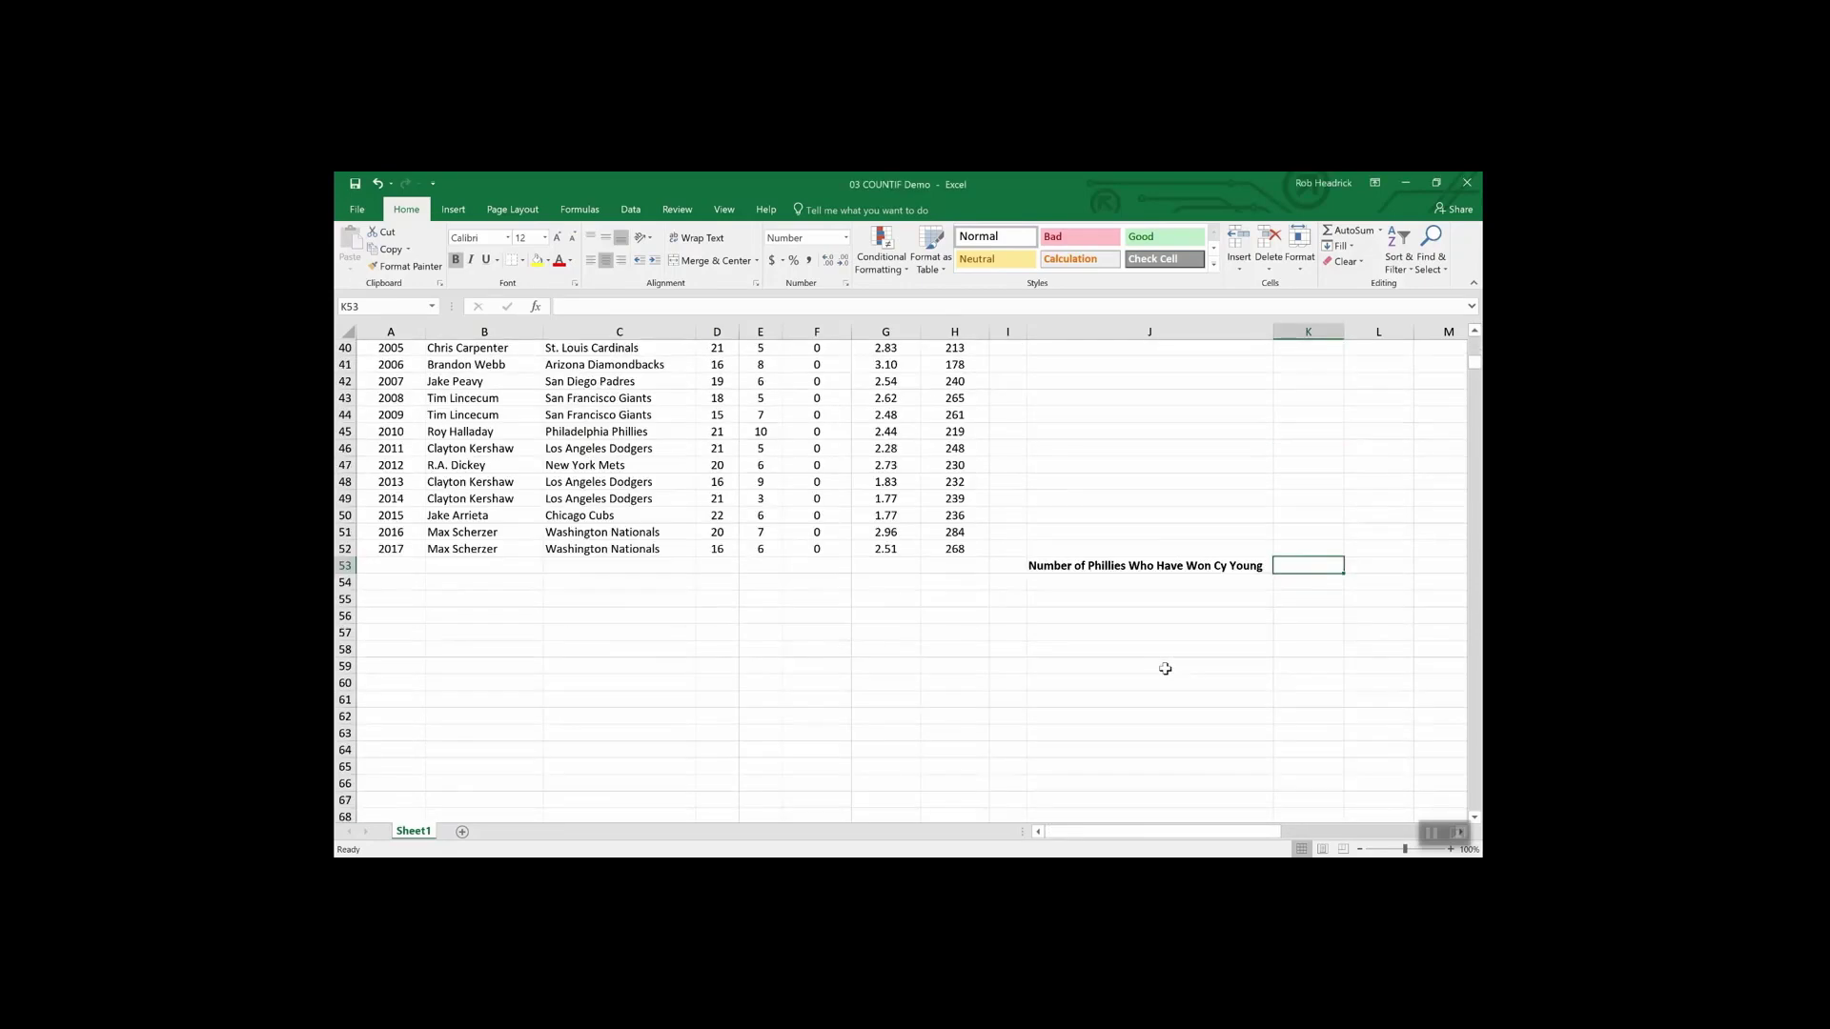
pyautogui.scroll(1, 1165, 668)
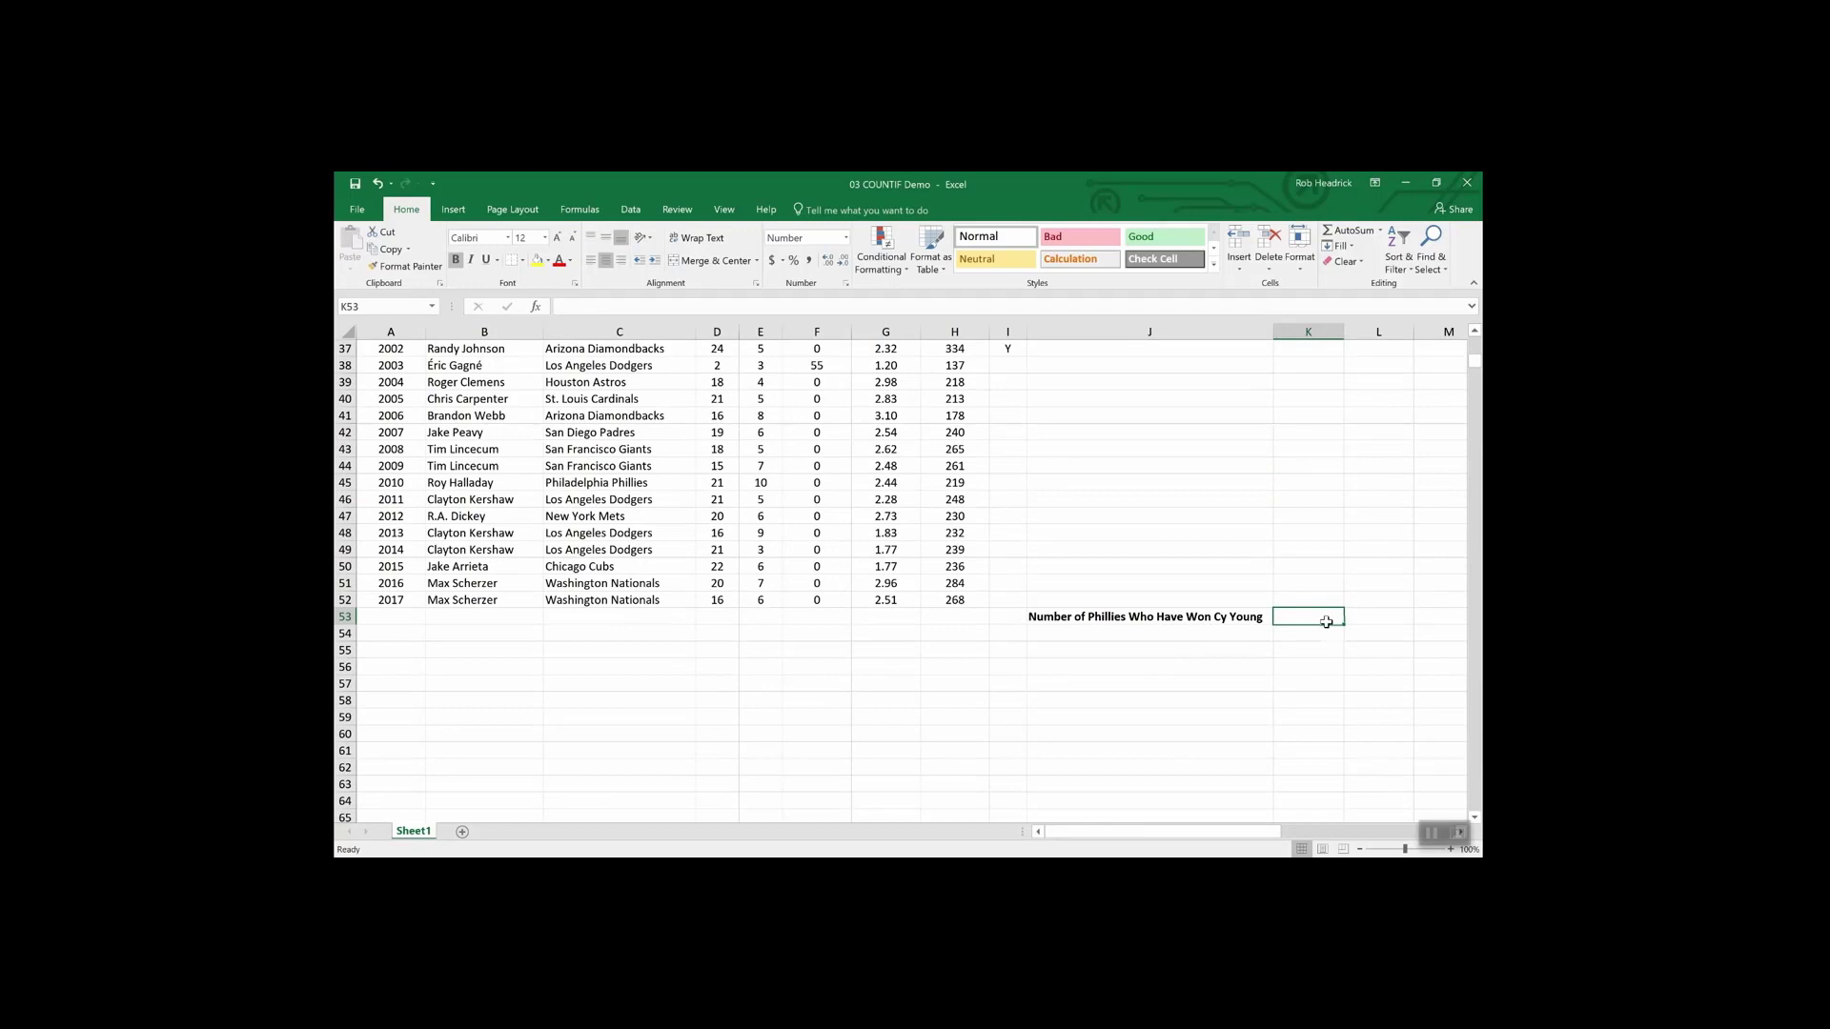
pyautogui.write('=')
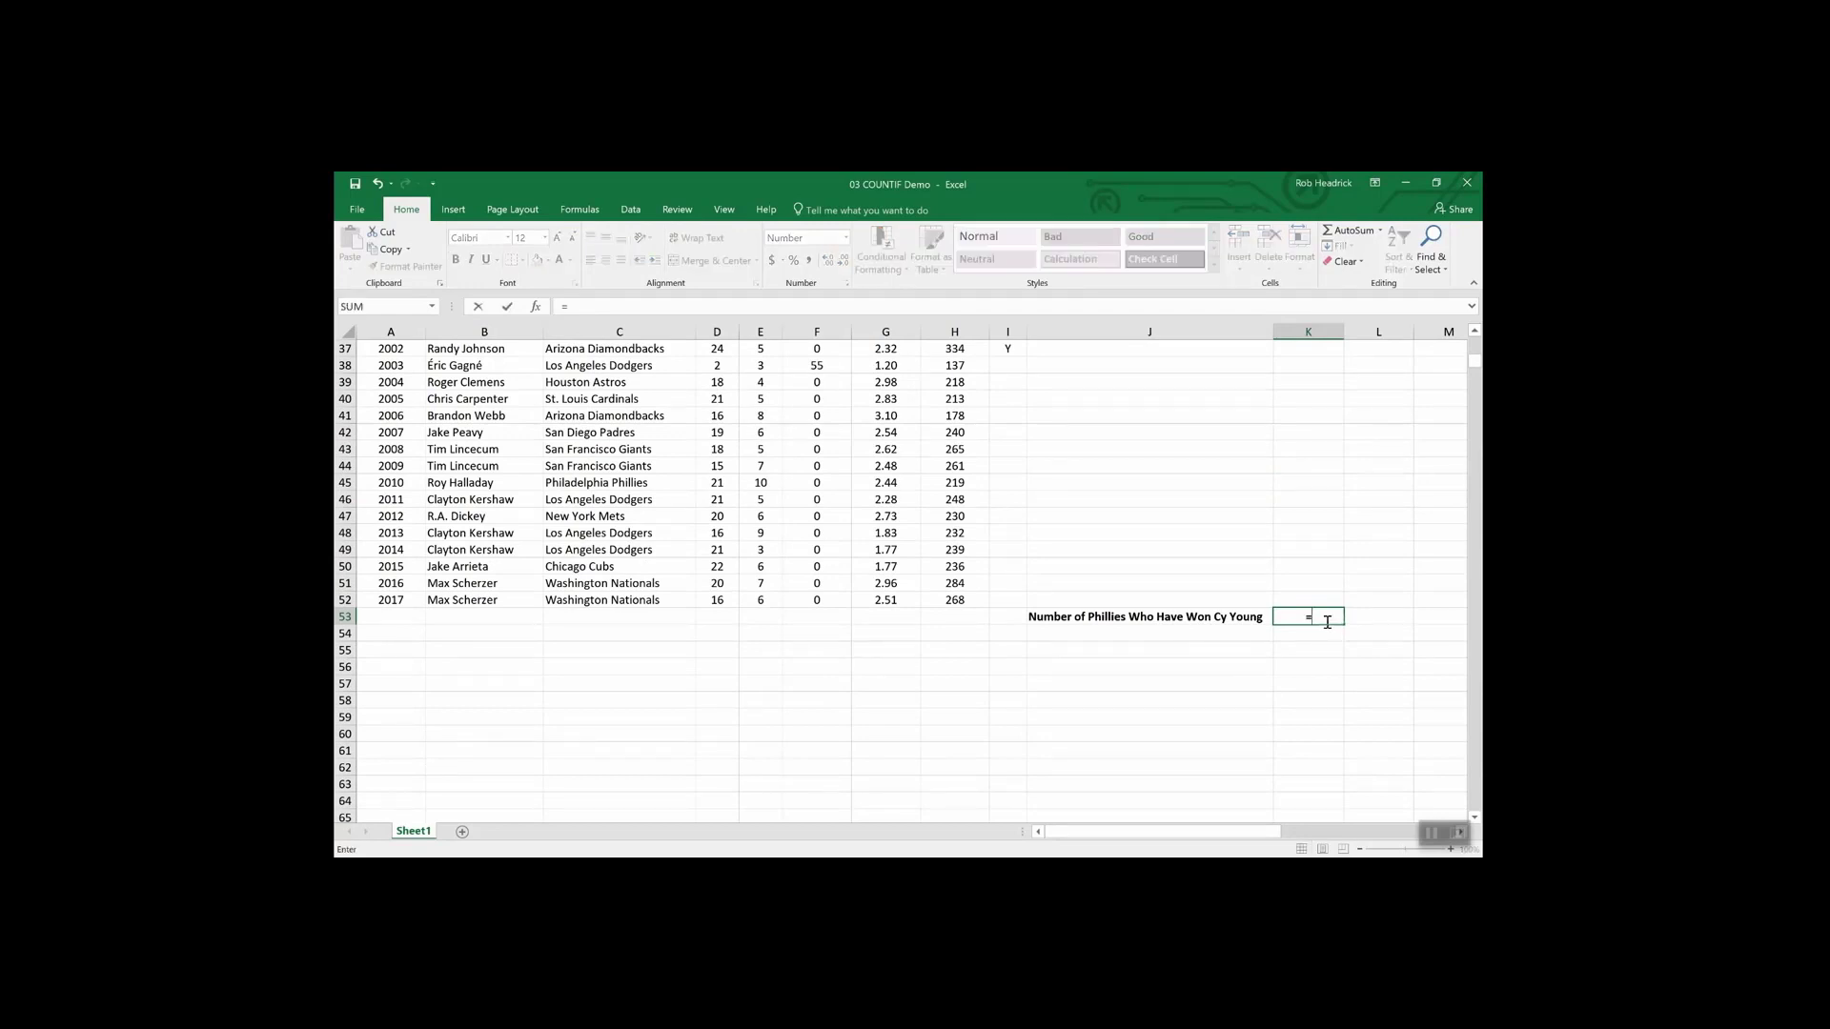
pyautogui.write('C')
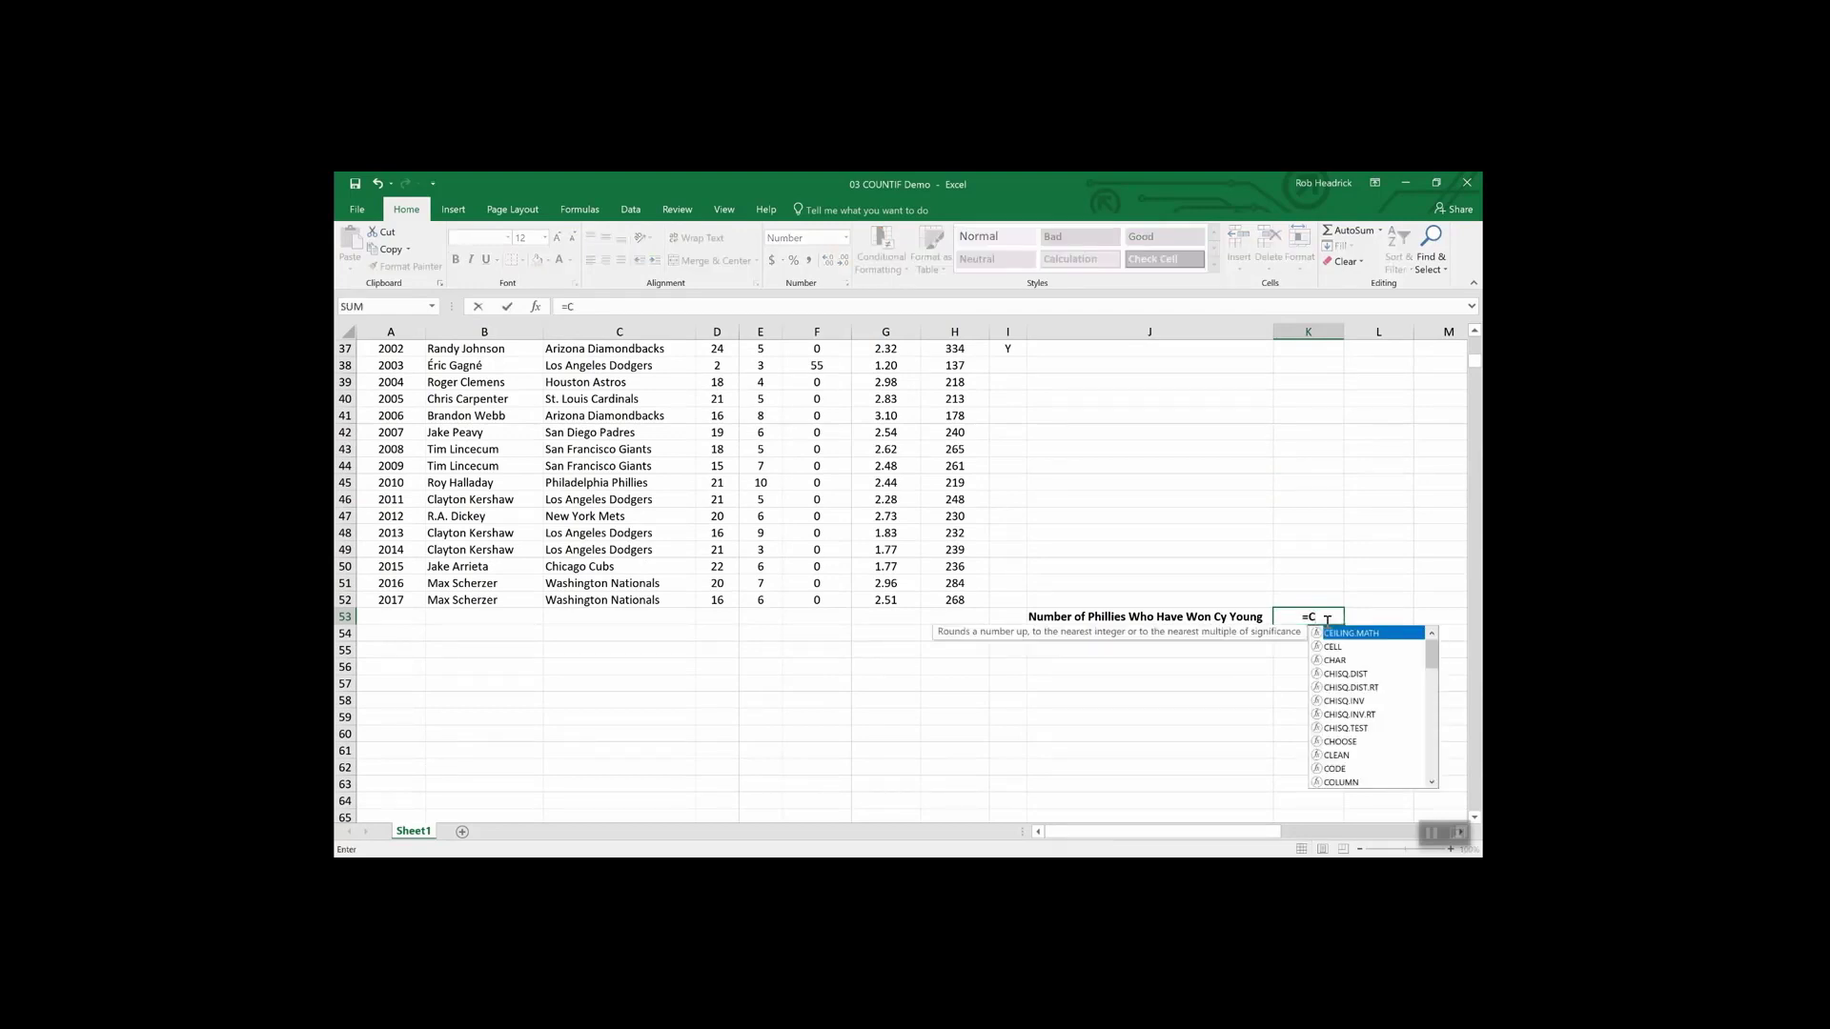
pyautogui.write('OUNTIF')
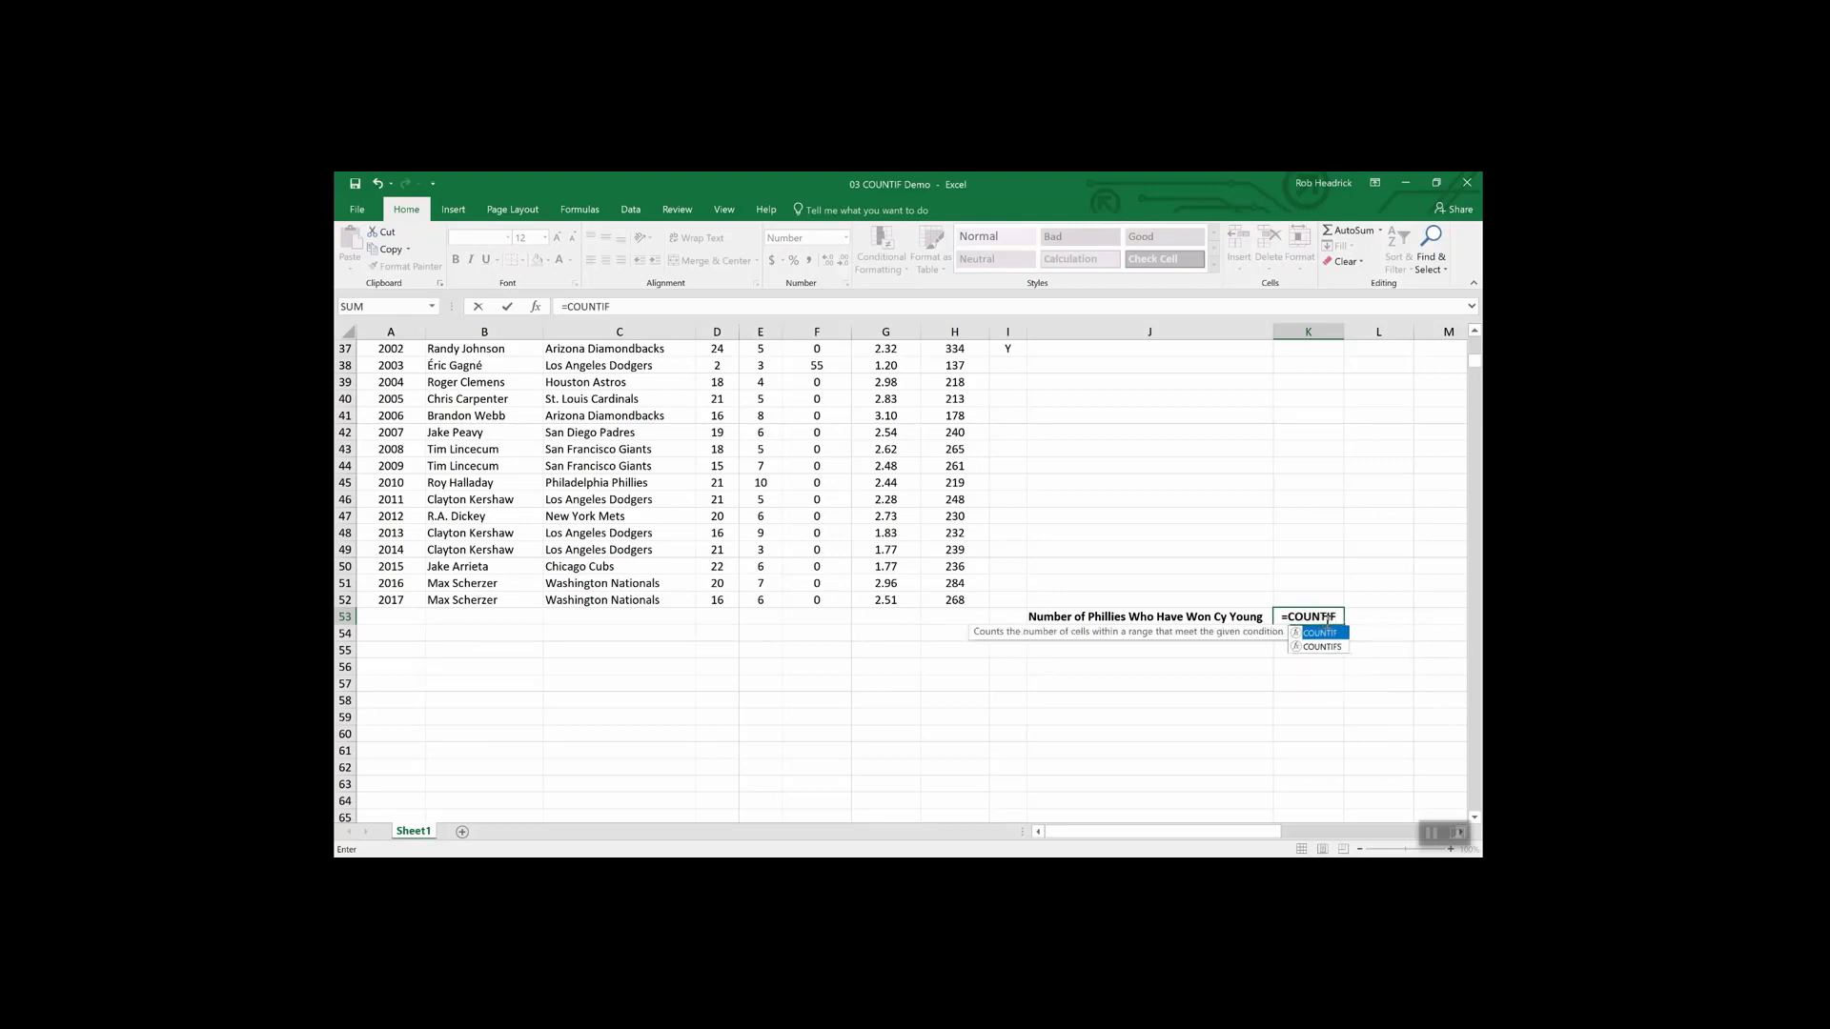
pyautogui.write('(')
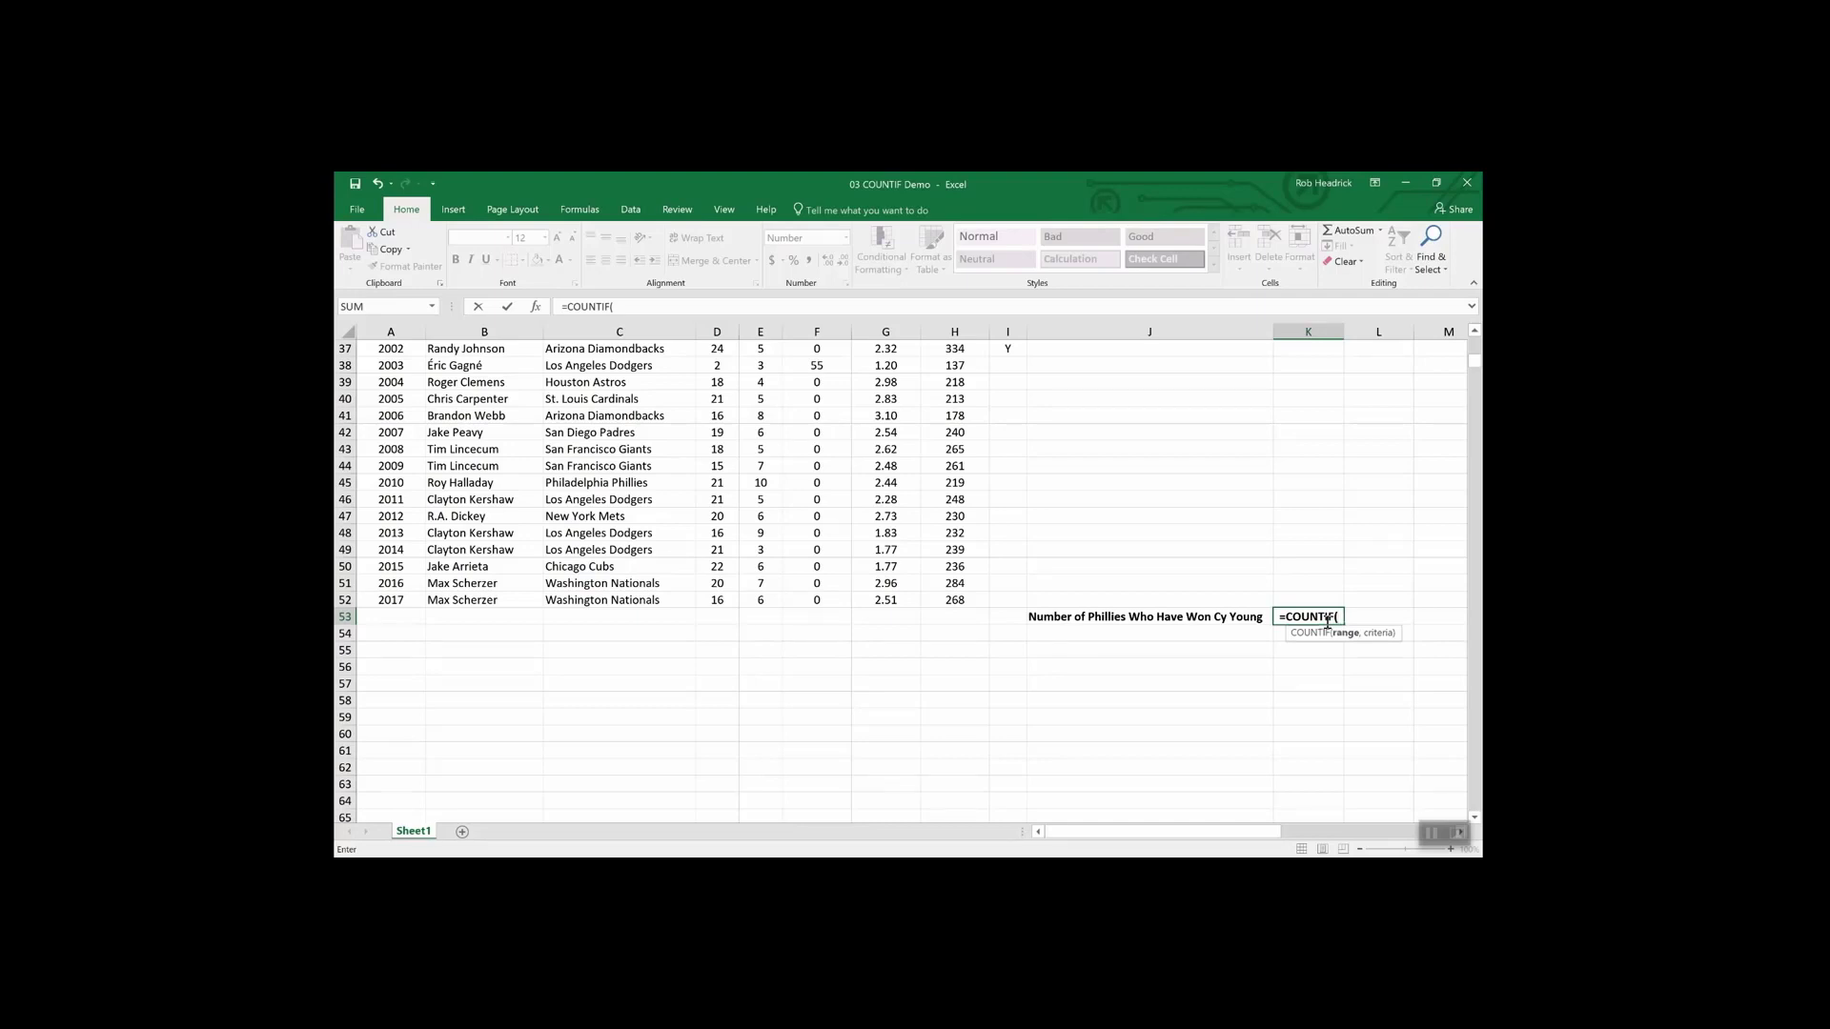
pyautogui.write('tea')
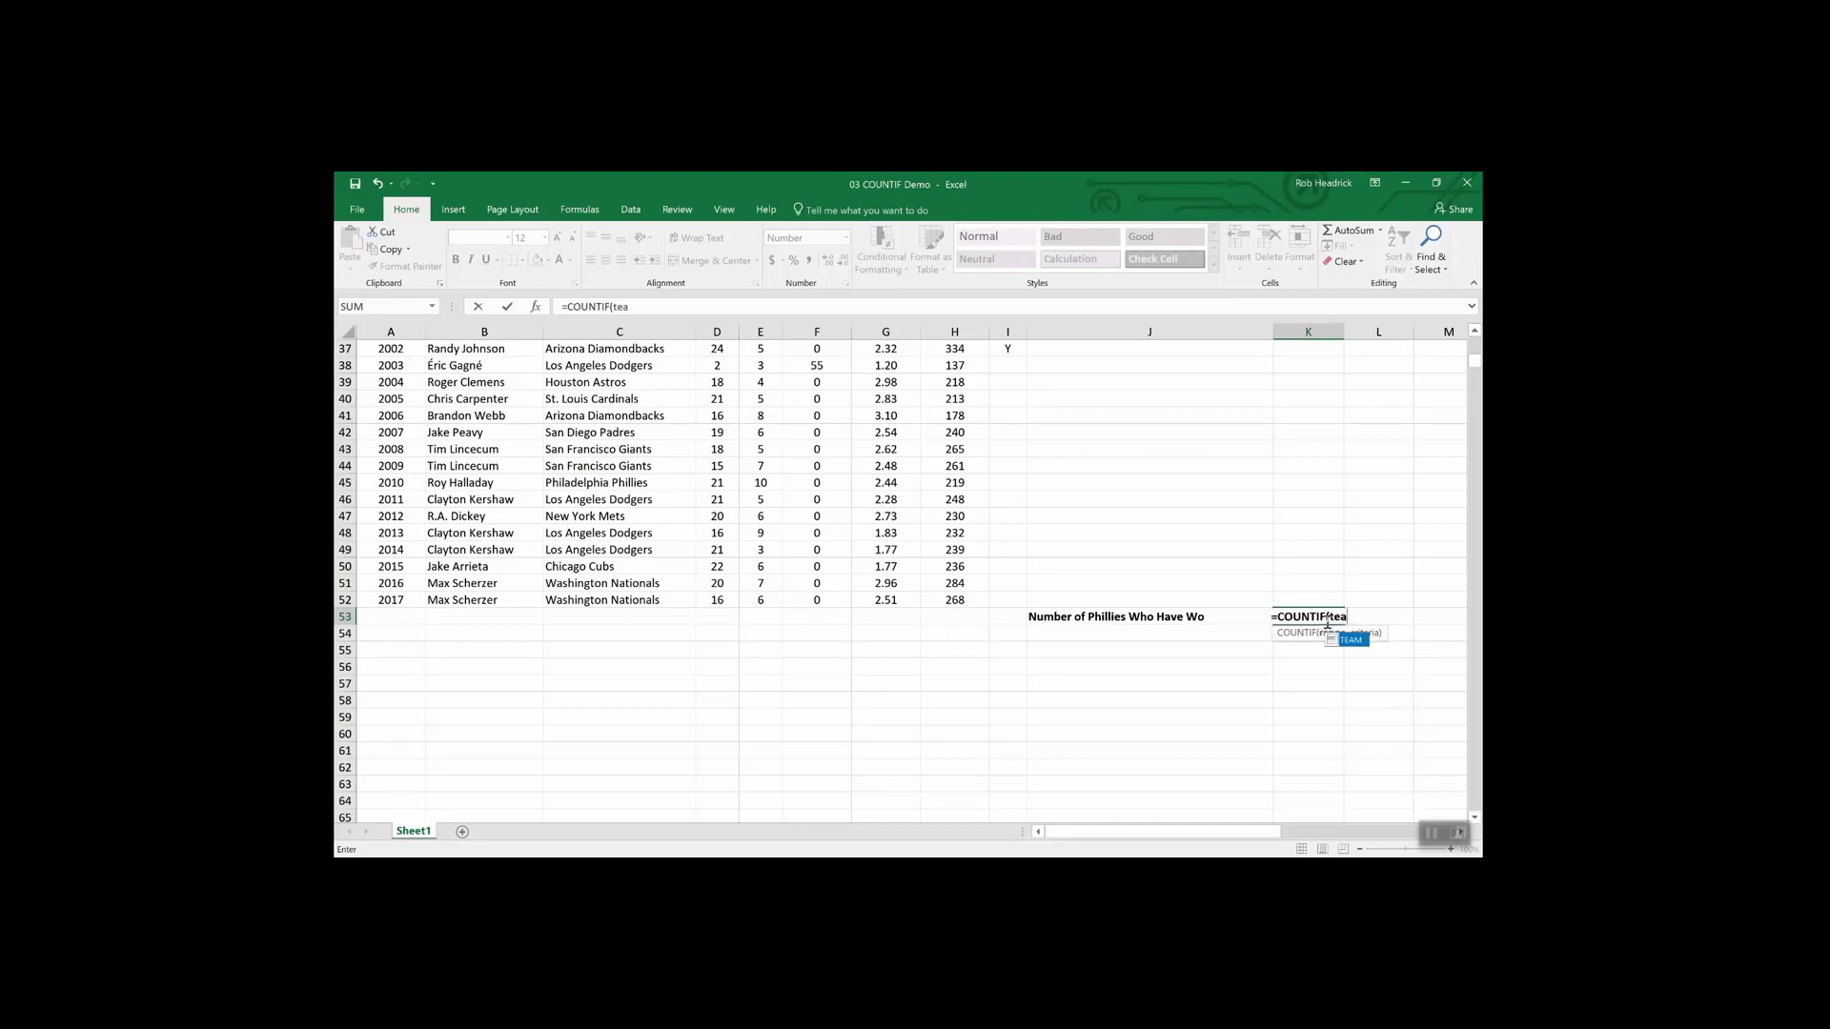
pyautogui.write('m,')
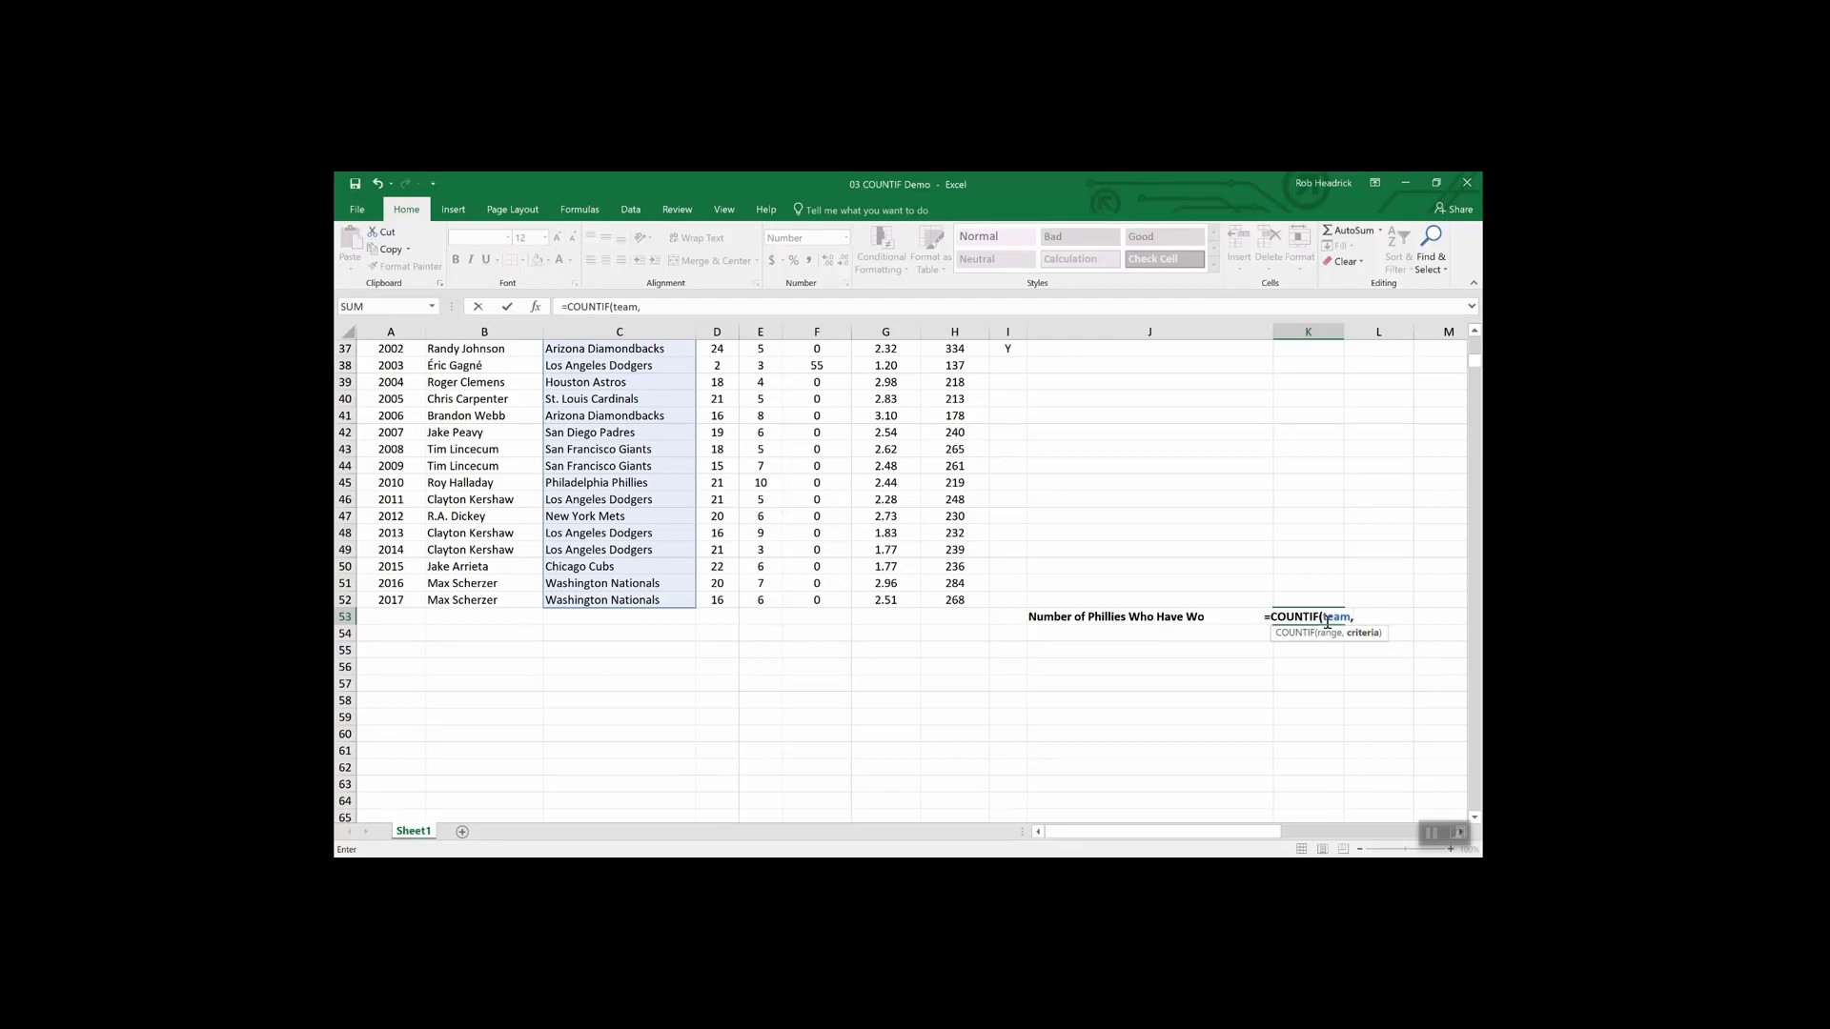
pyautogui.write('"Phill')
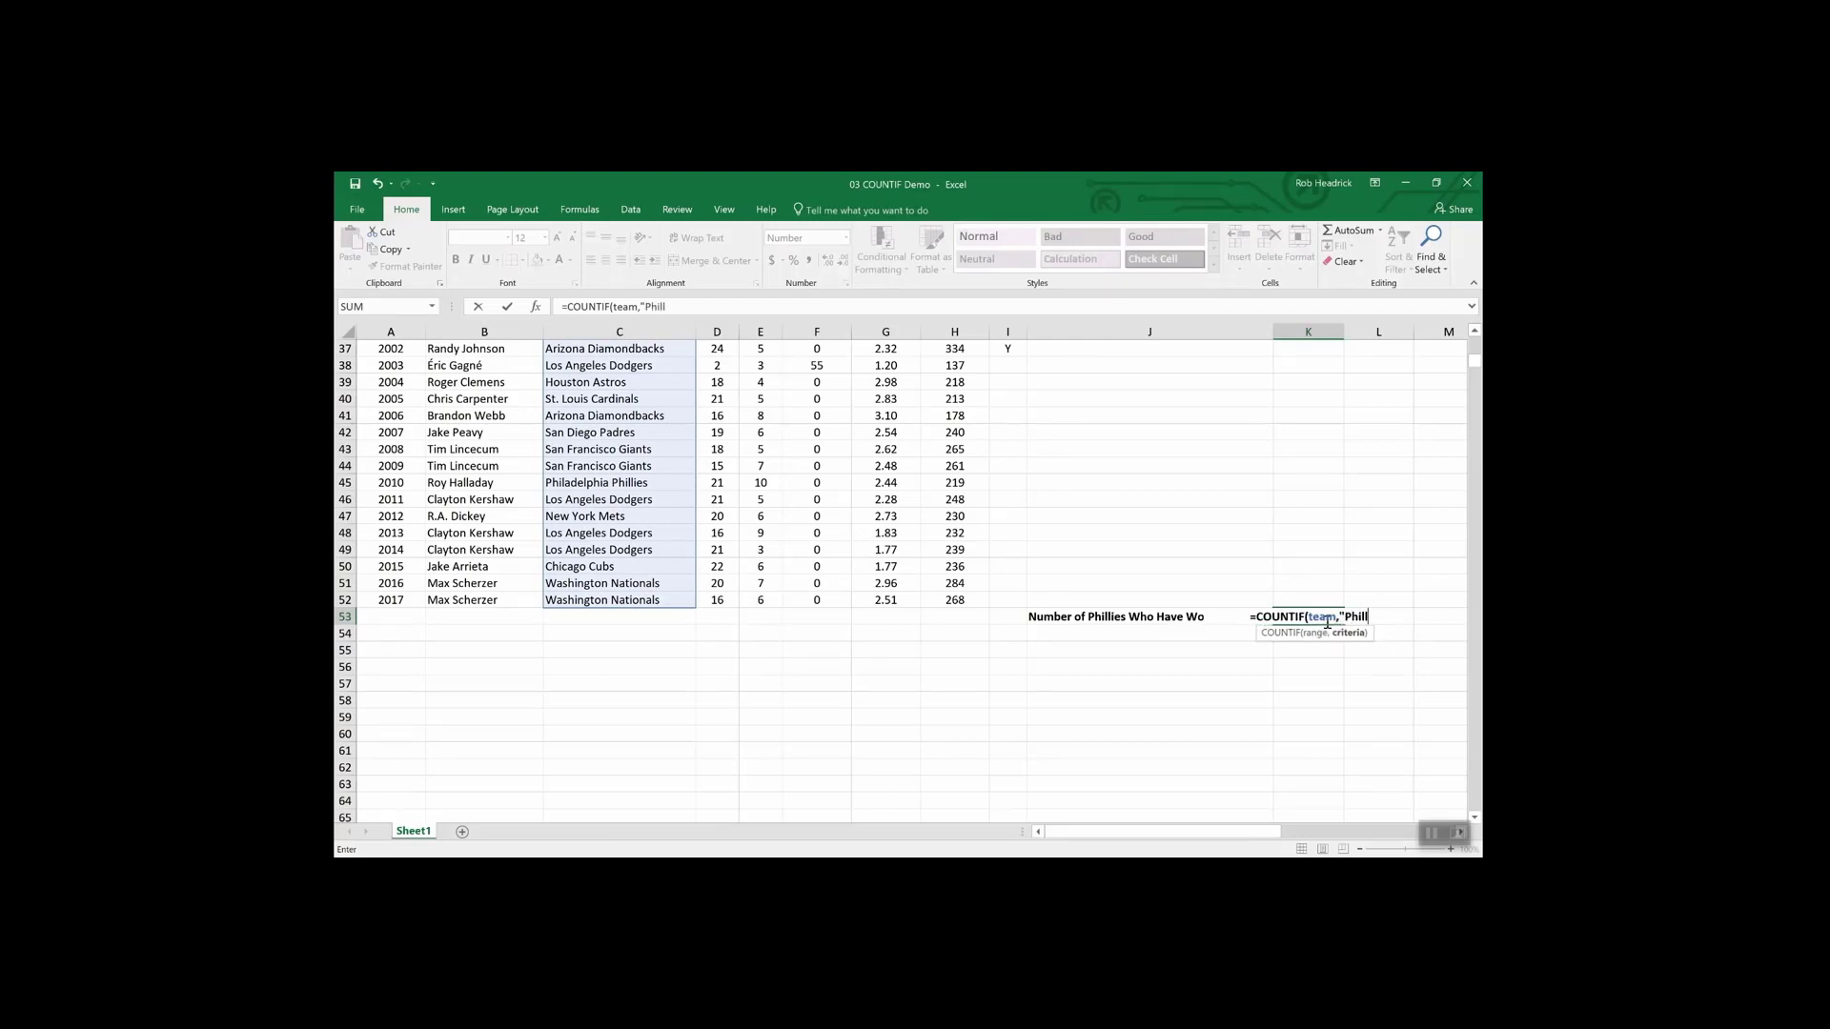
pyautogui.press('BackSpace')
pyautogui.write('adelph')
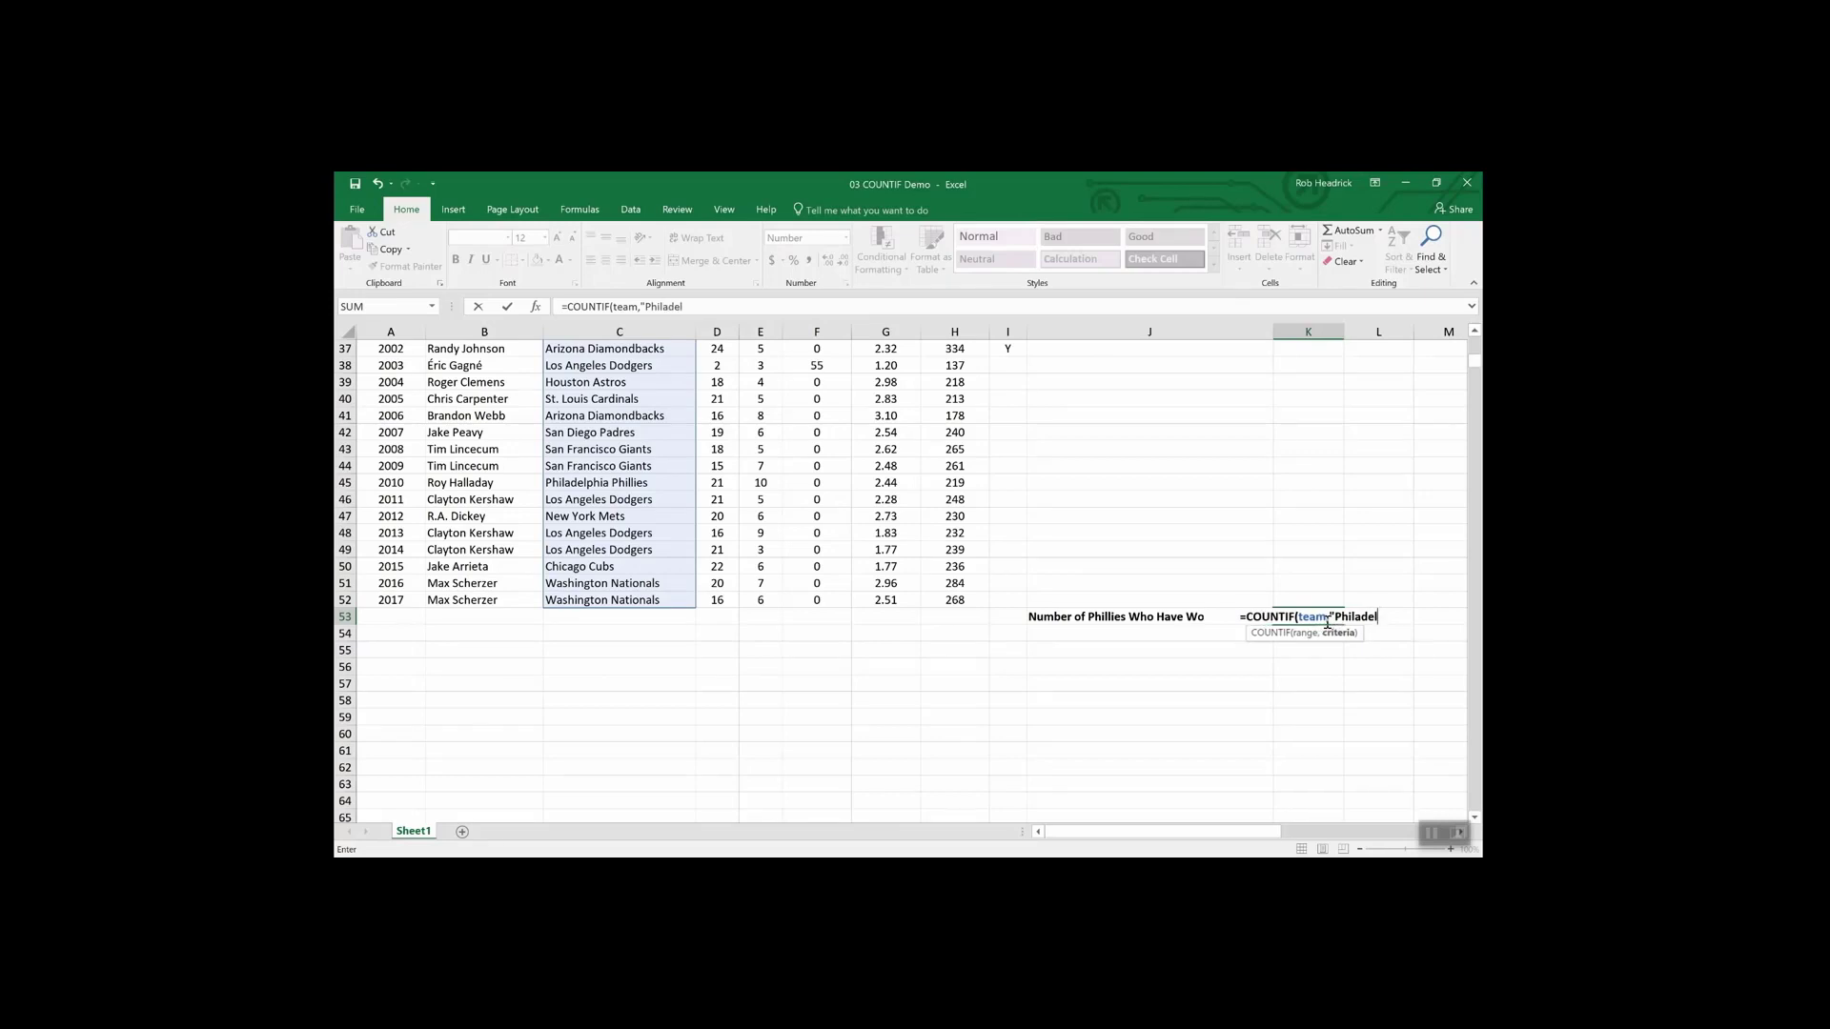
pyautogui.write('ia P')
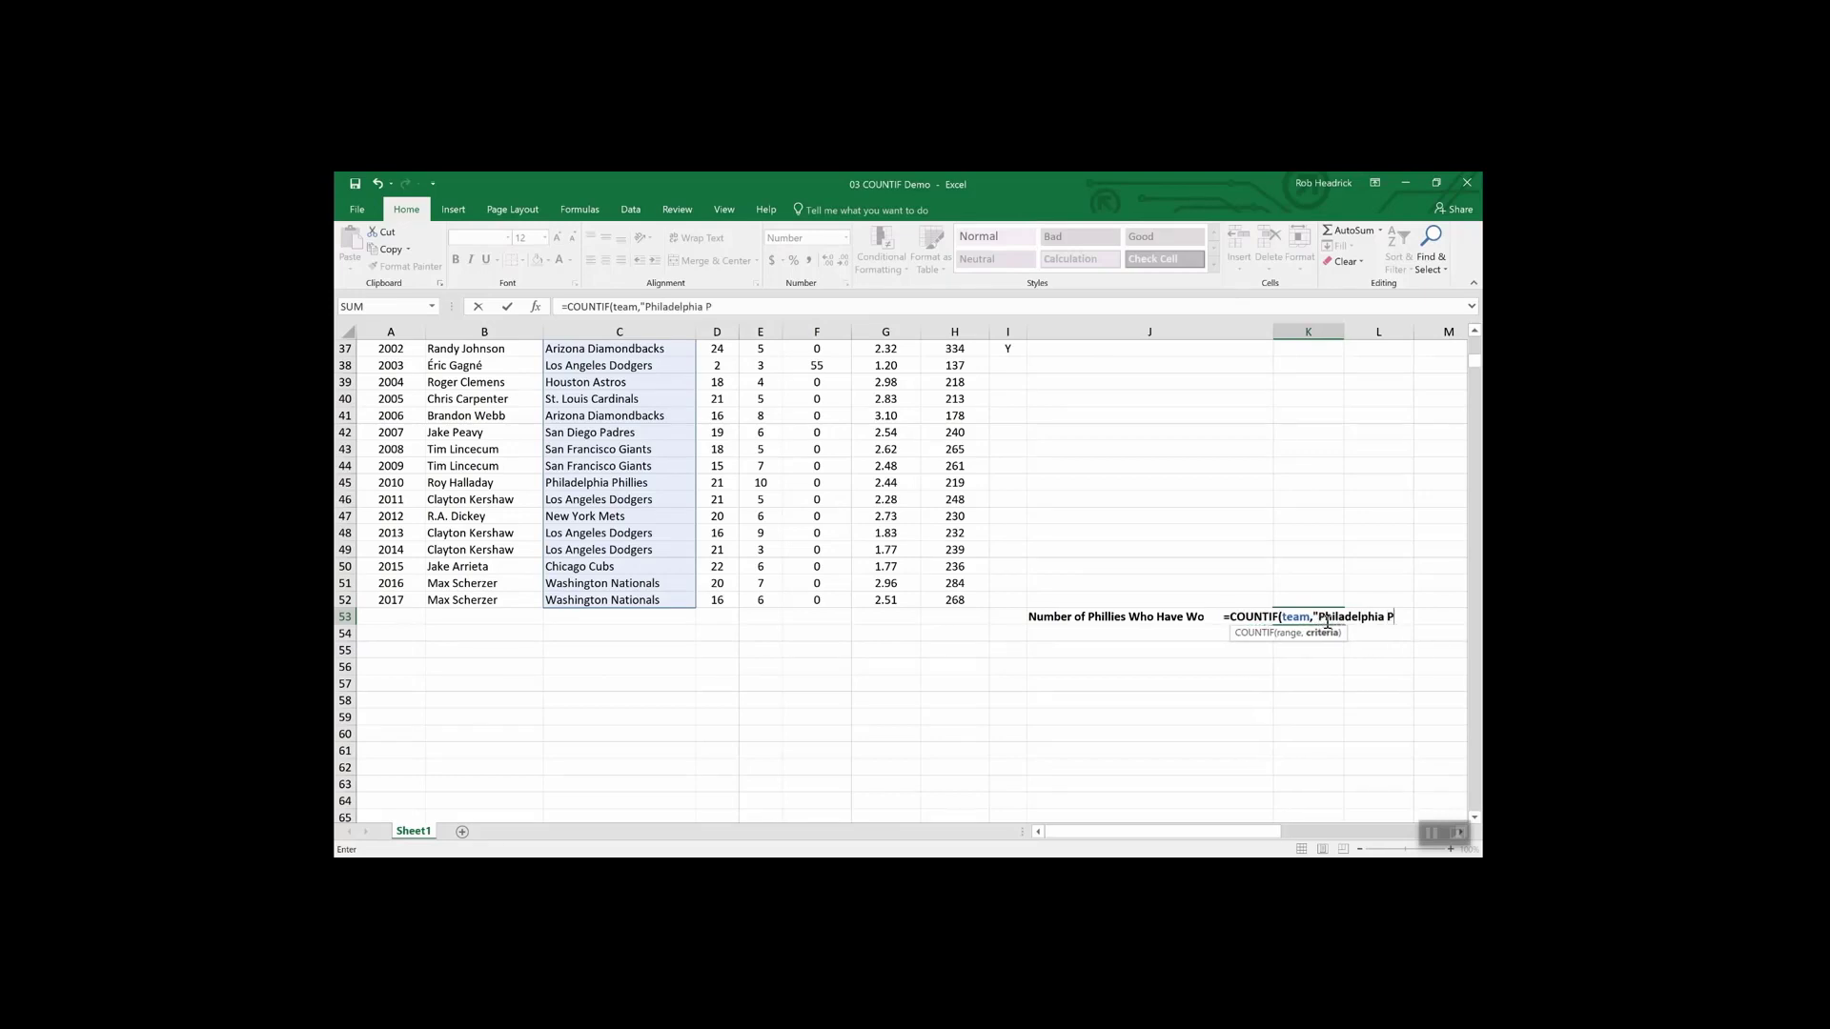
pyautogui.write('hillie')
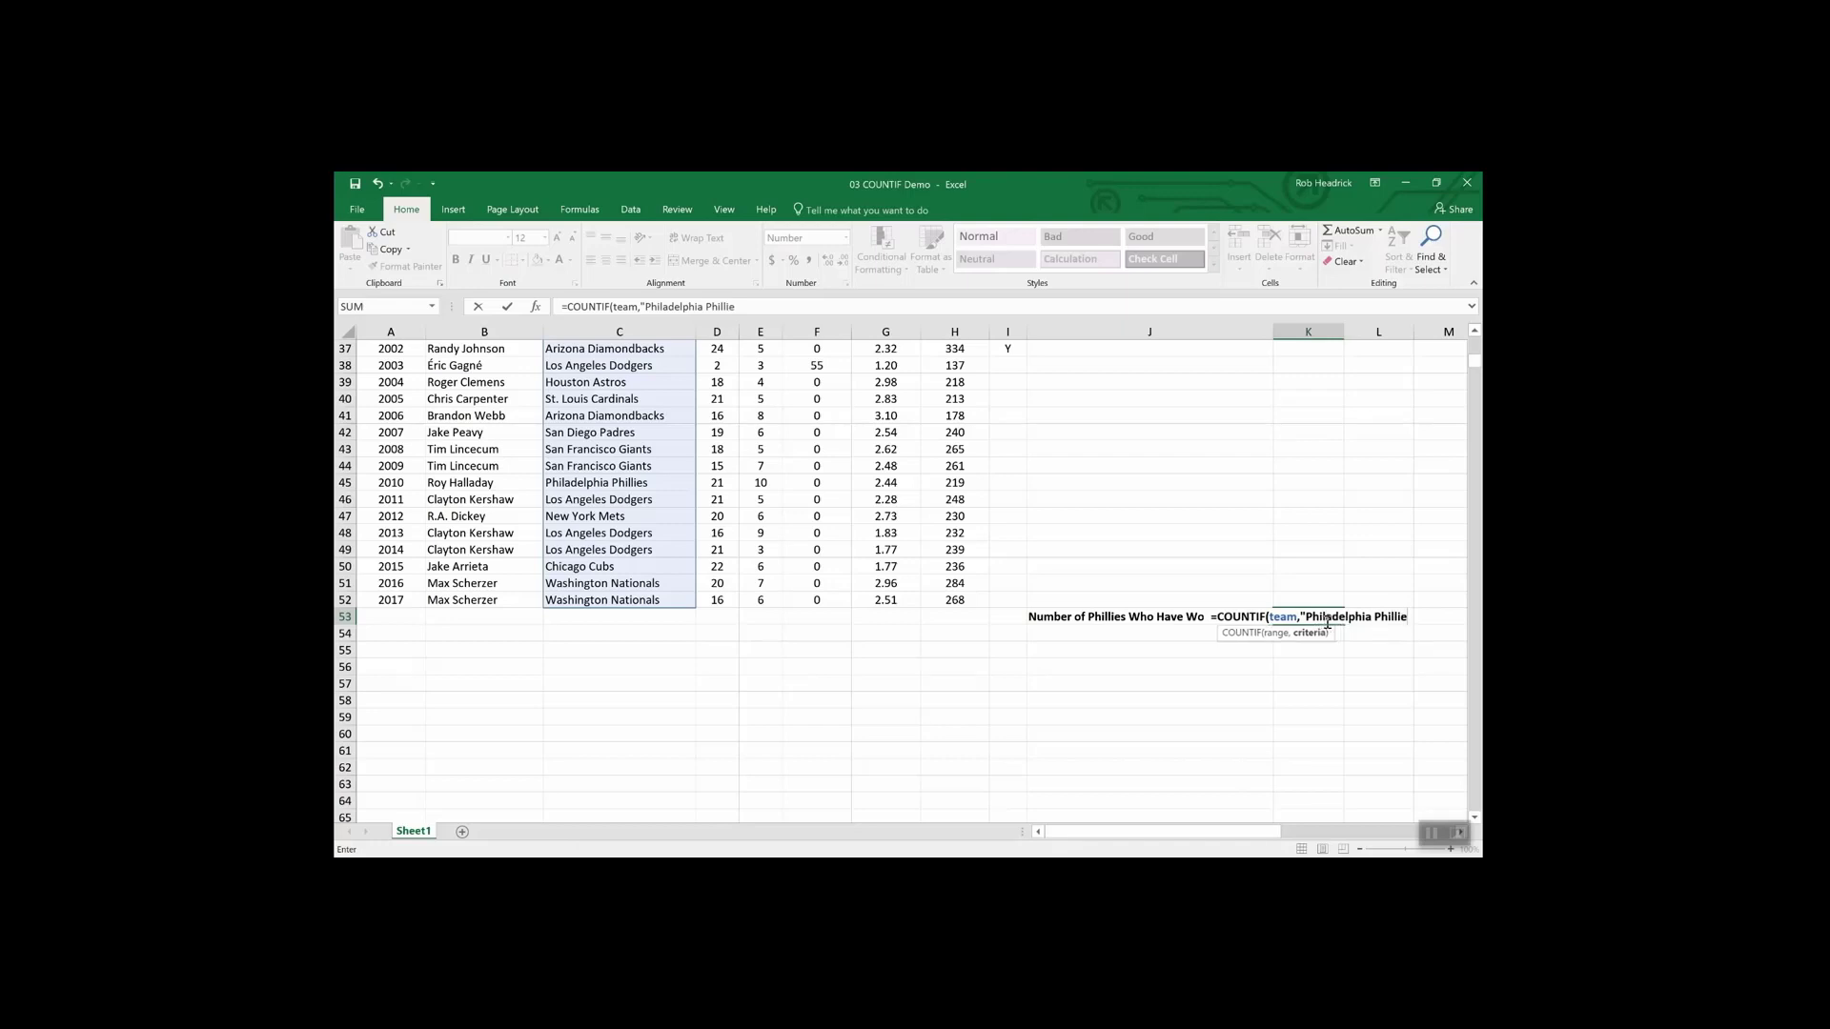
pyautogui.write('s')
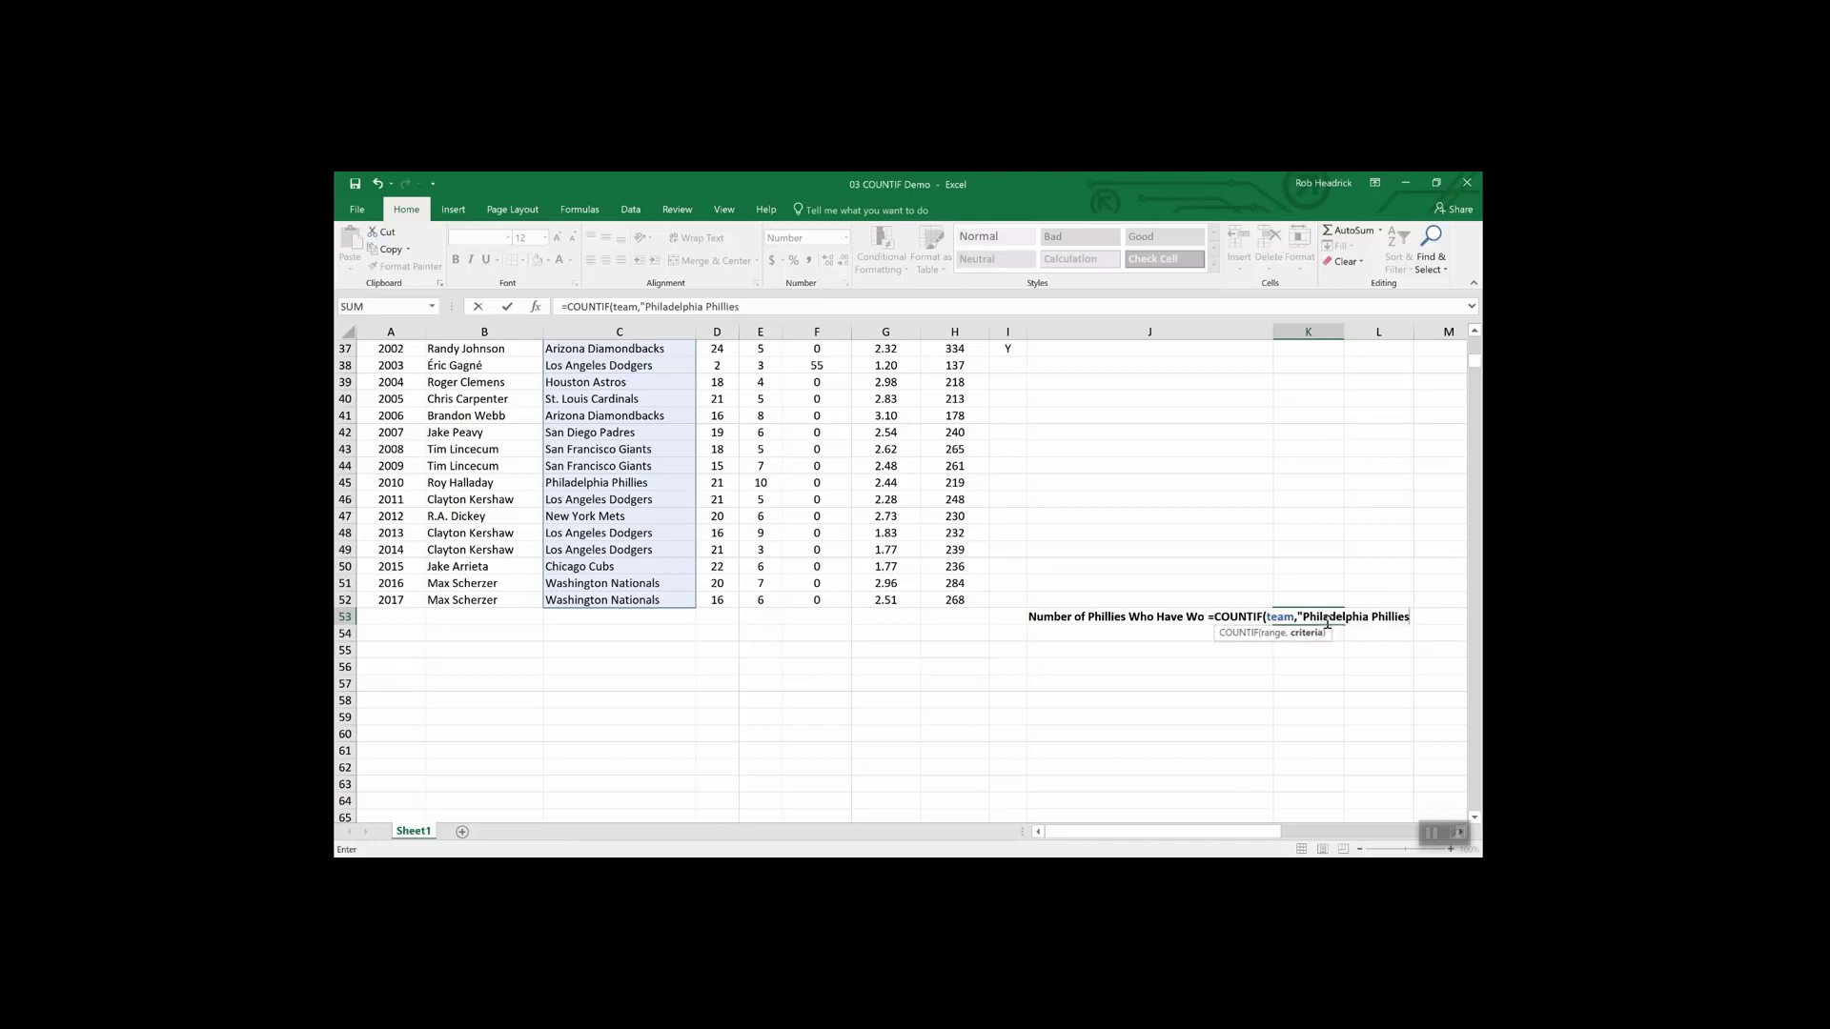
pyautogui.write('"')
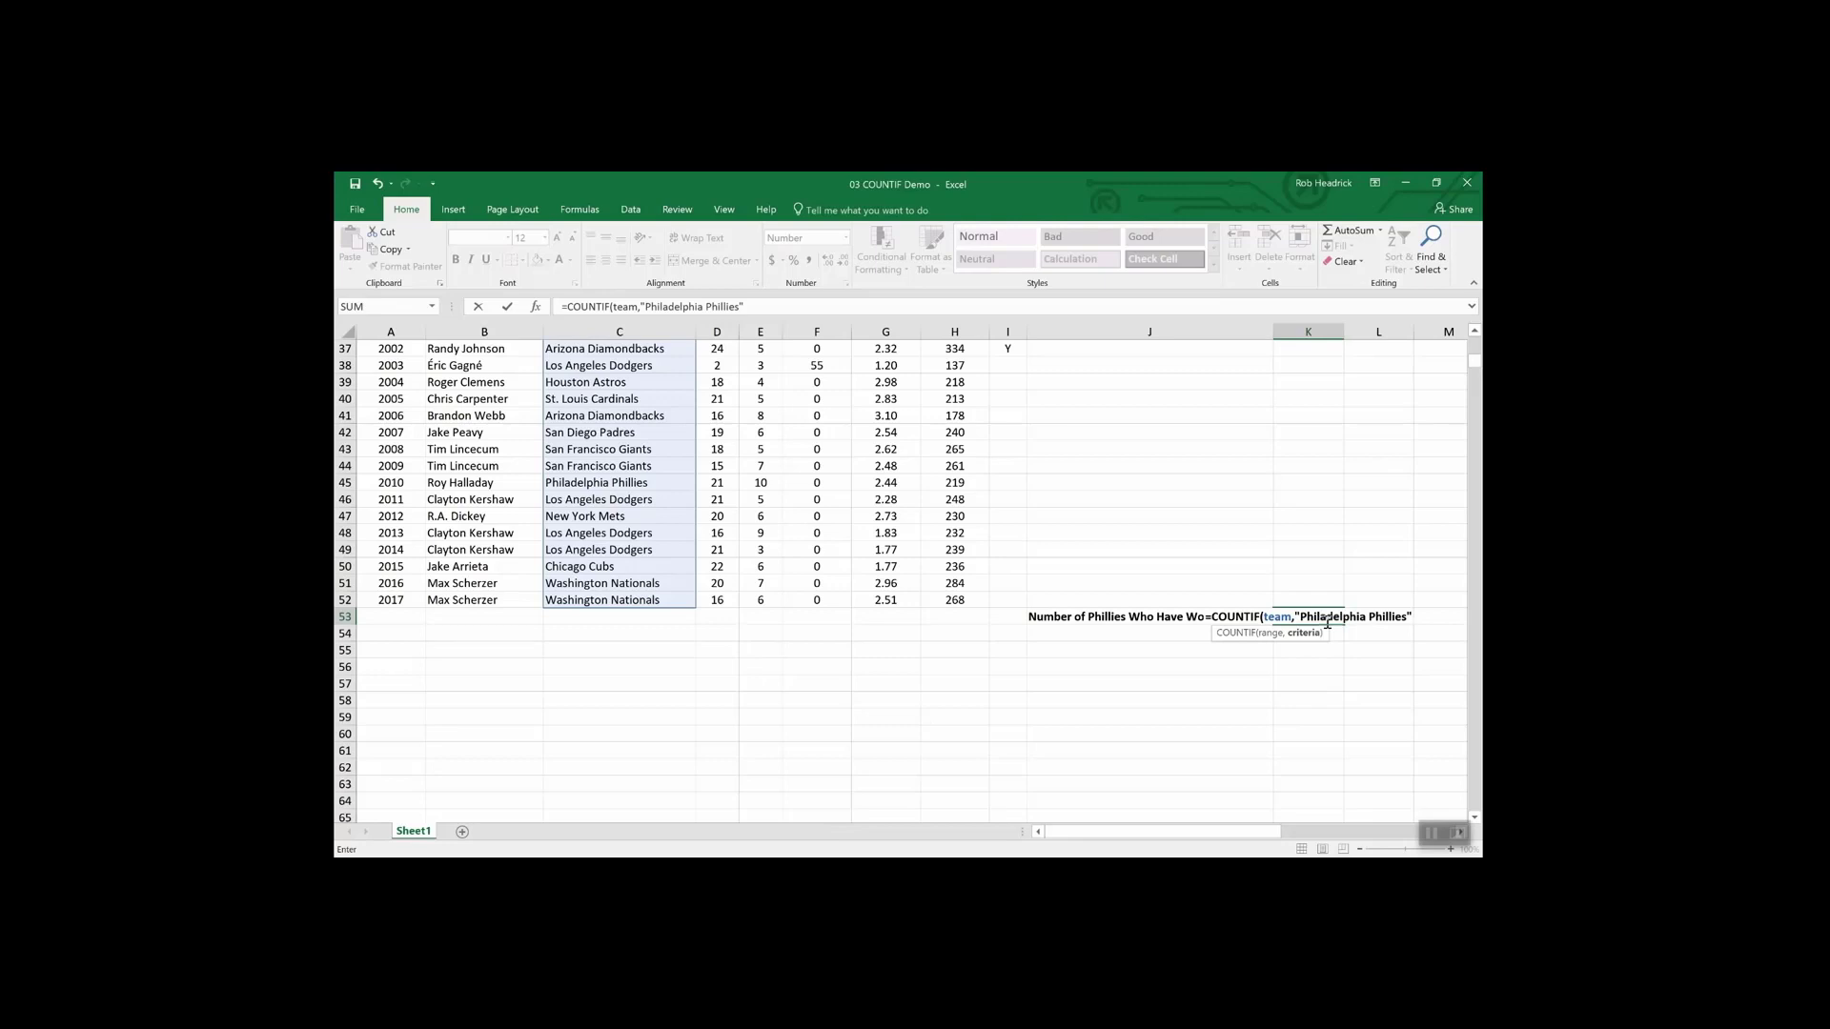
pyautogui.press('Return')
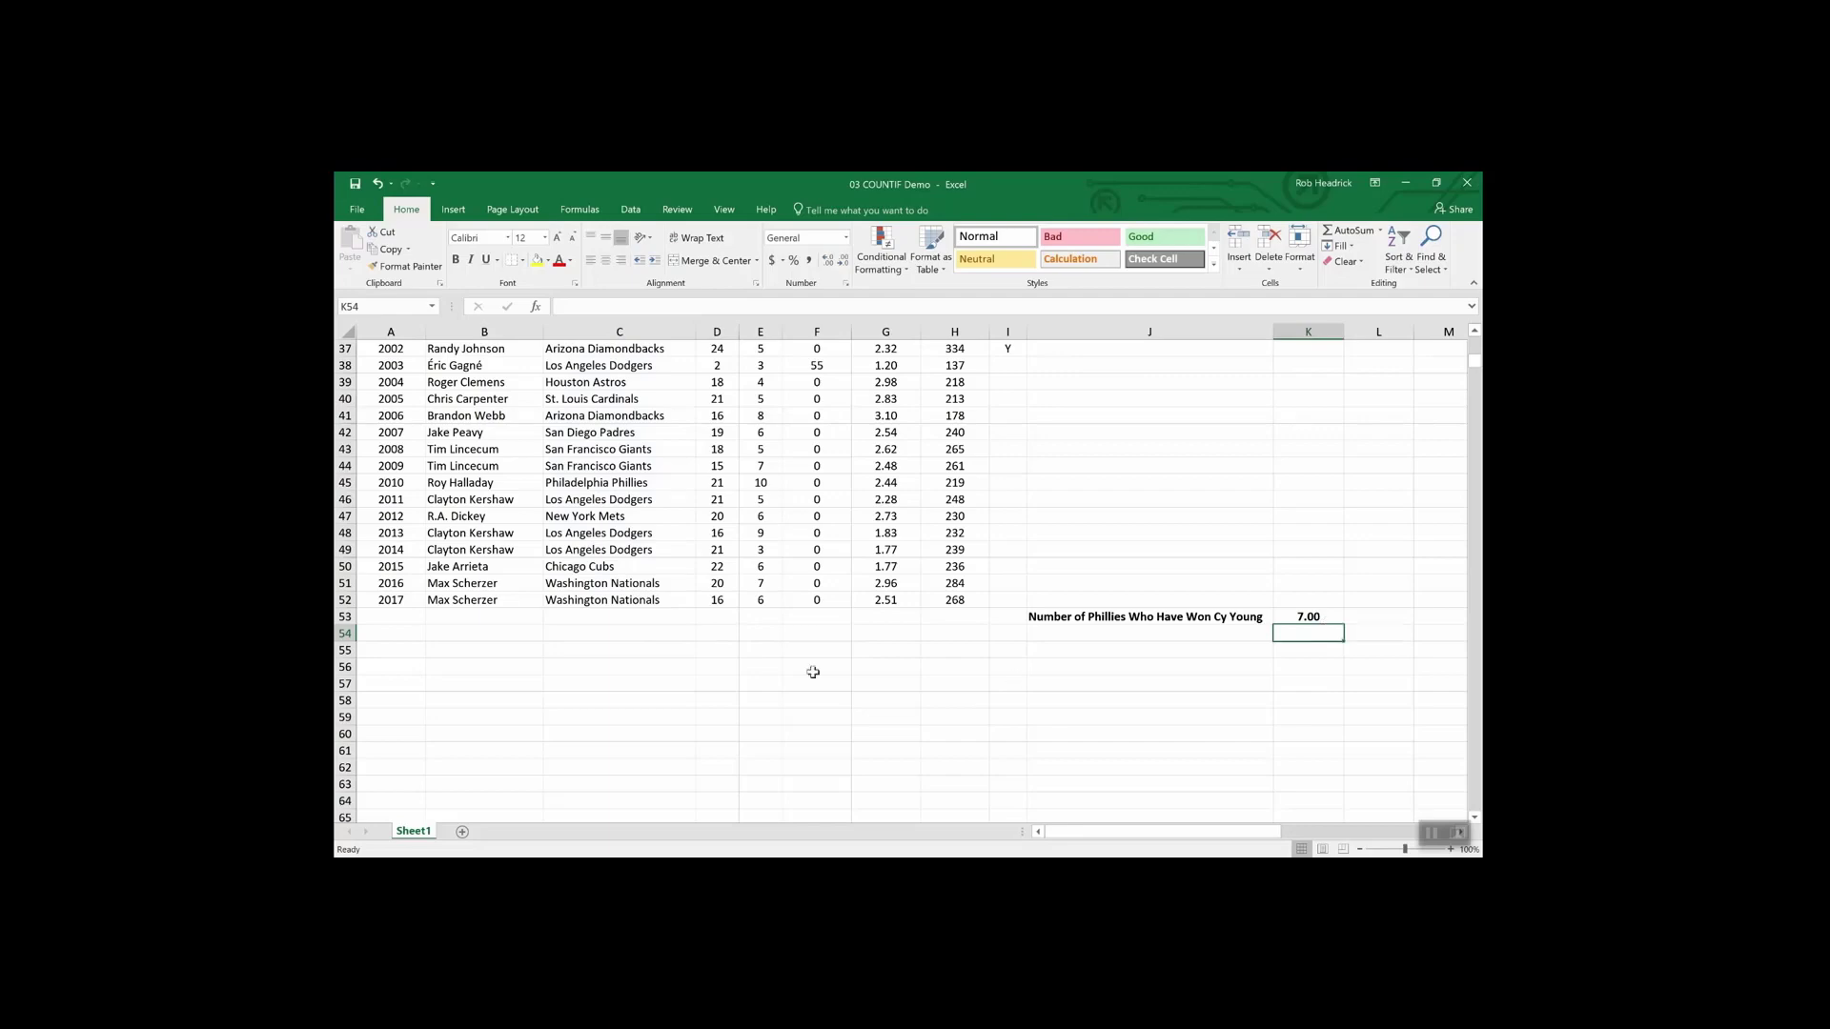
# - Scroll up and down the pitcher sheet to review the COUNTIF result
pyautogui.scroll(8, 635, 702)
pyautogui.scroll(4, 636, 703)
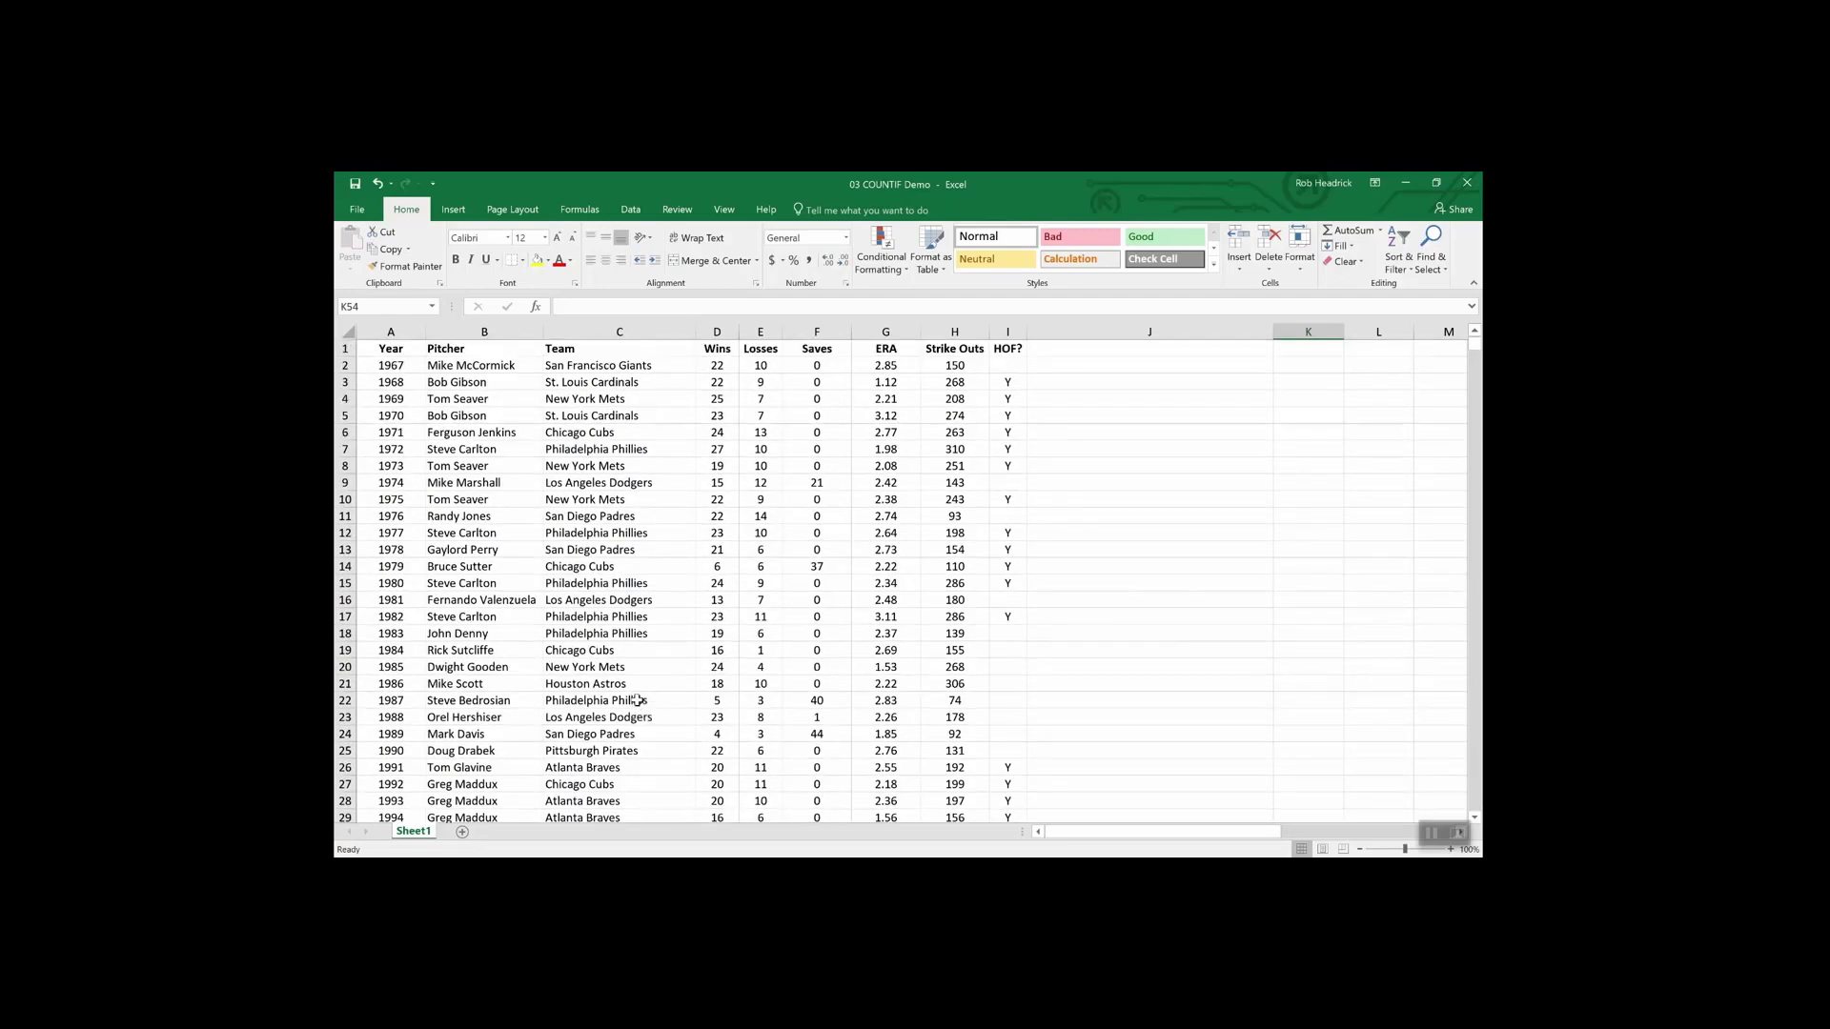
pyautogui.scroll(-4, 616, 525)
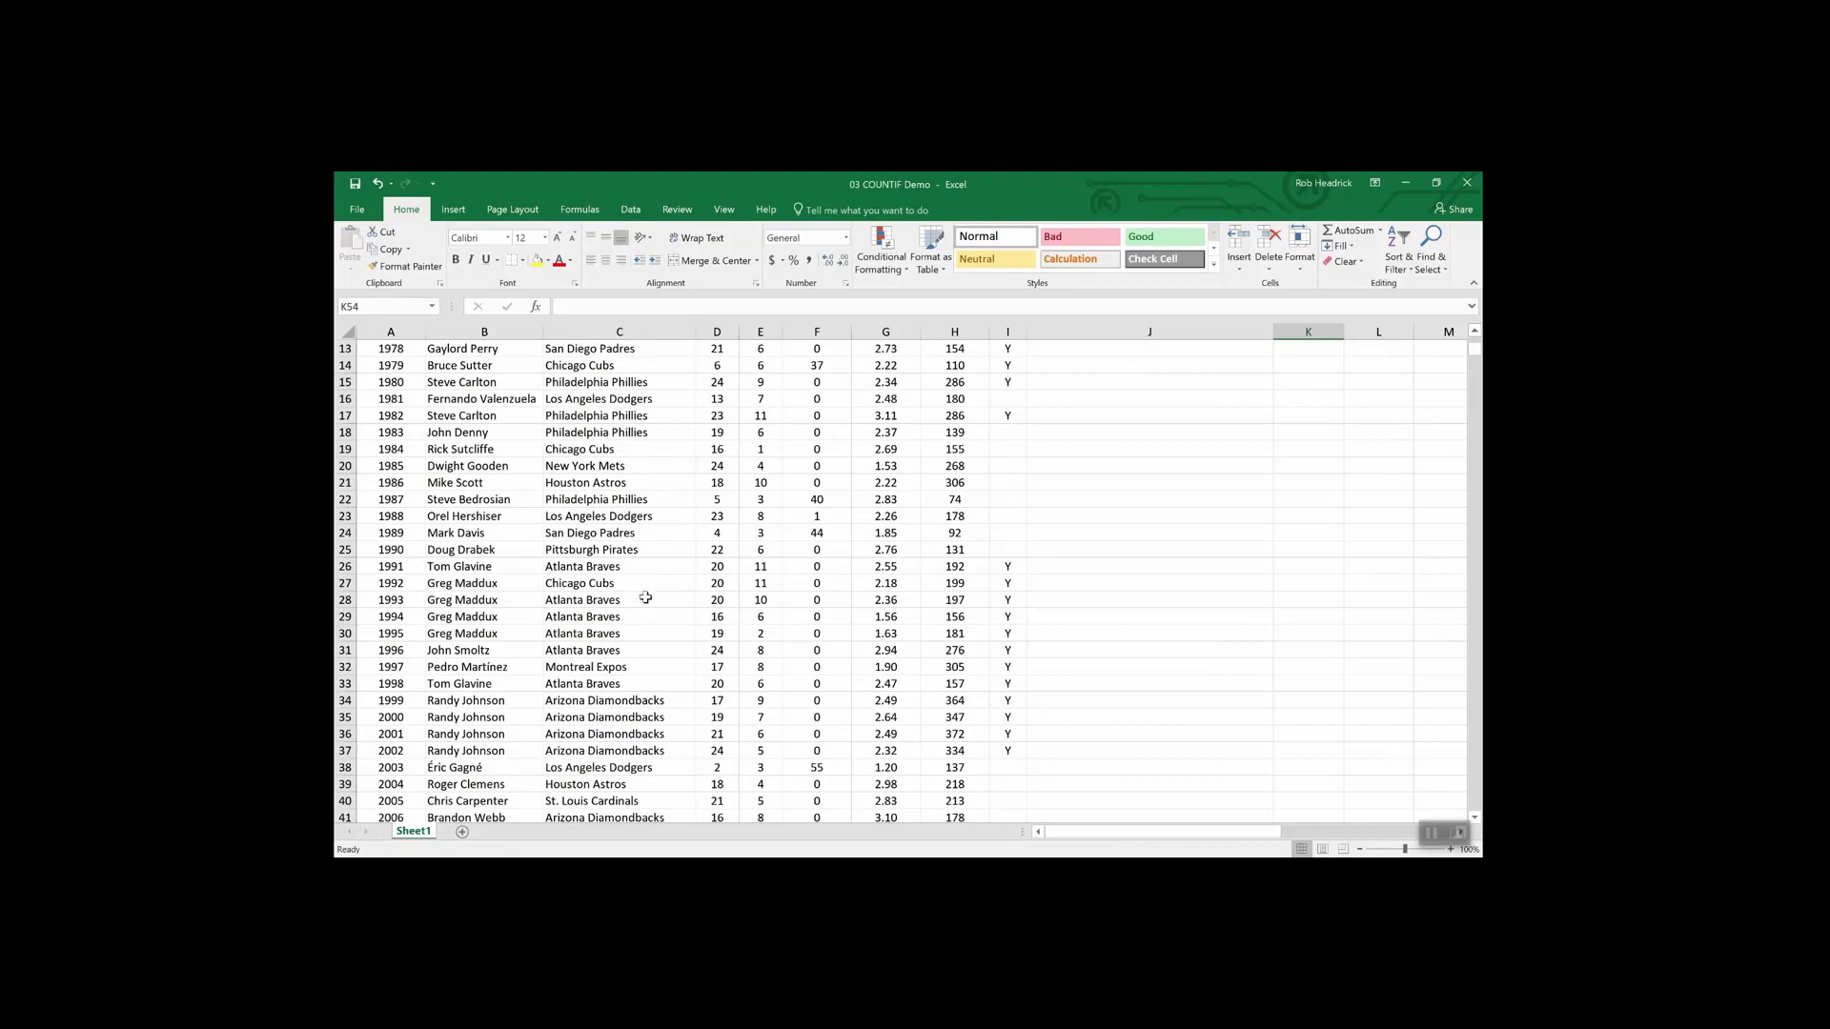
pyautogui.scroll(-4, 642, 593)
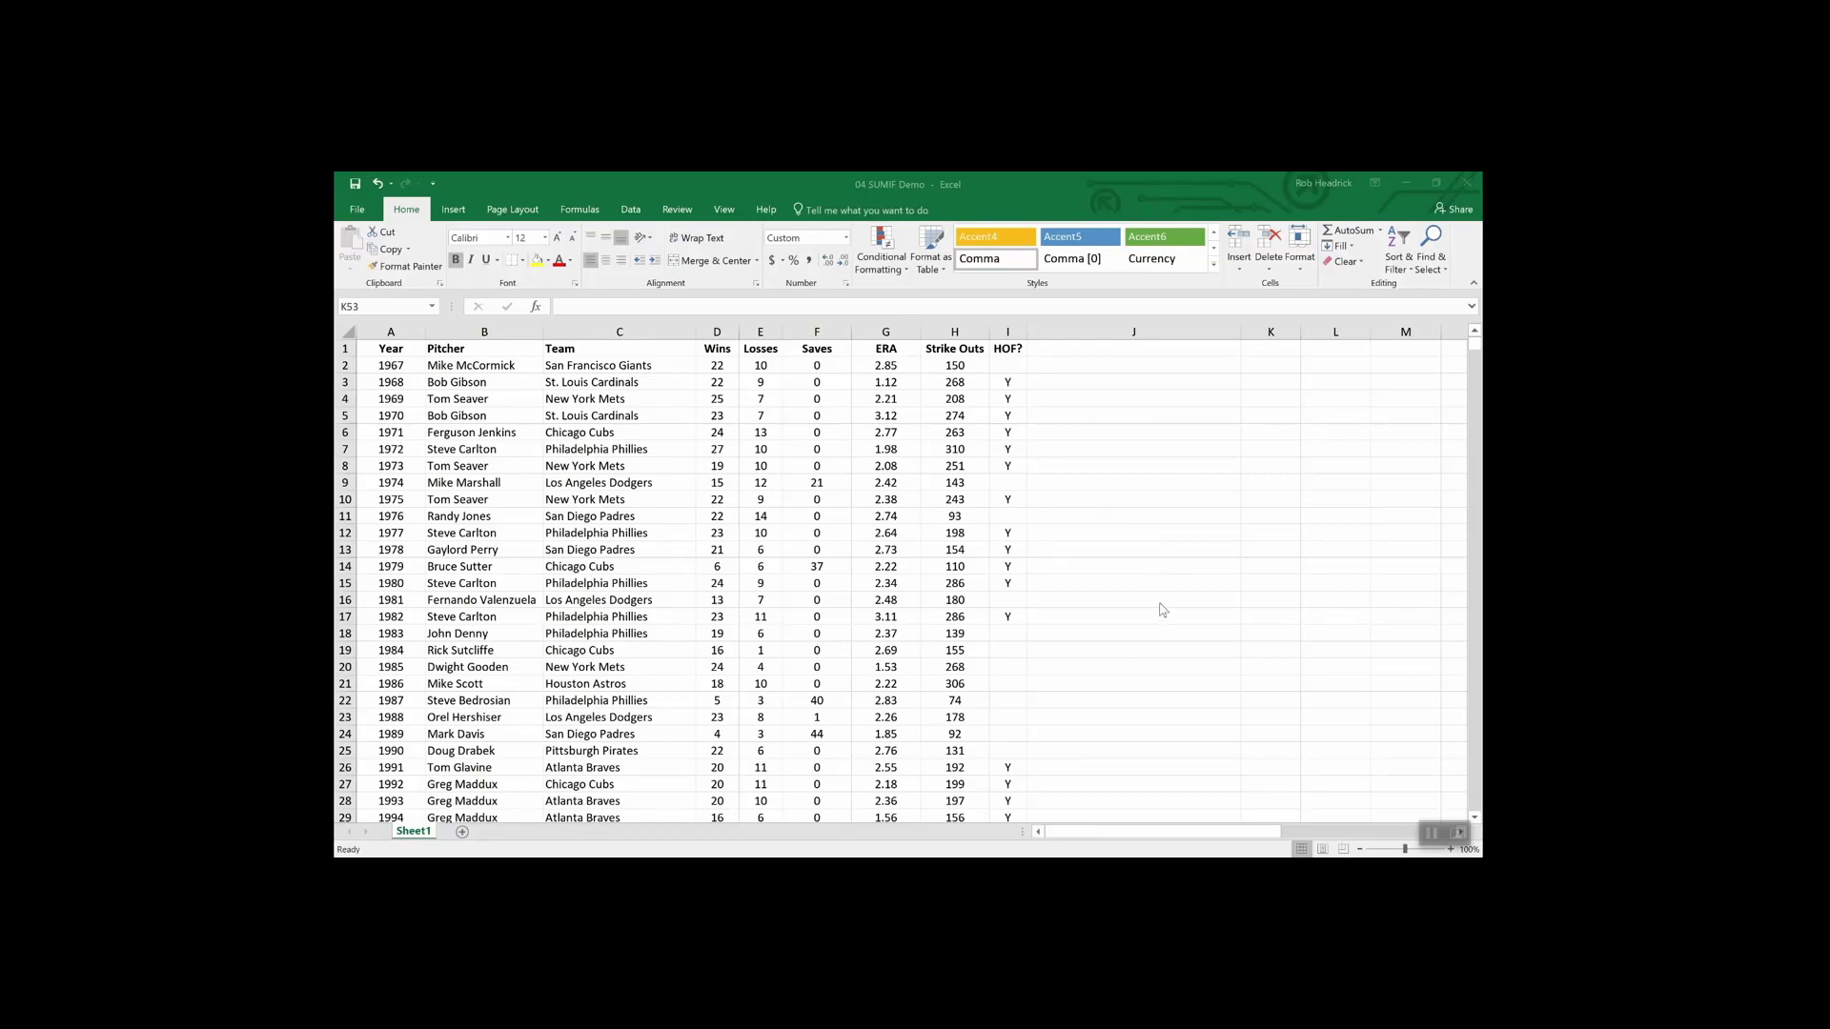
# - Enter =SUMIF(hof,"Y",Strike_Outs) in K53, totalling 5,931 Hall of Fame strike-outs
pyautogui.scroll(-15, 1158, 604)
pyautogui.scroll(8, 1158, 604)
pyautogui.scroll(-4, 1243, 734)
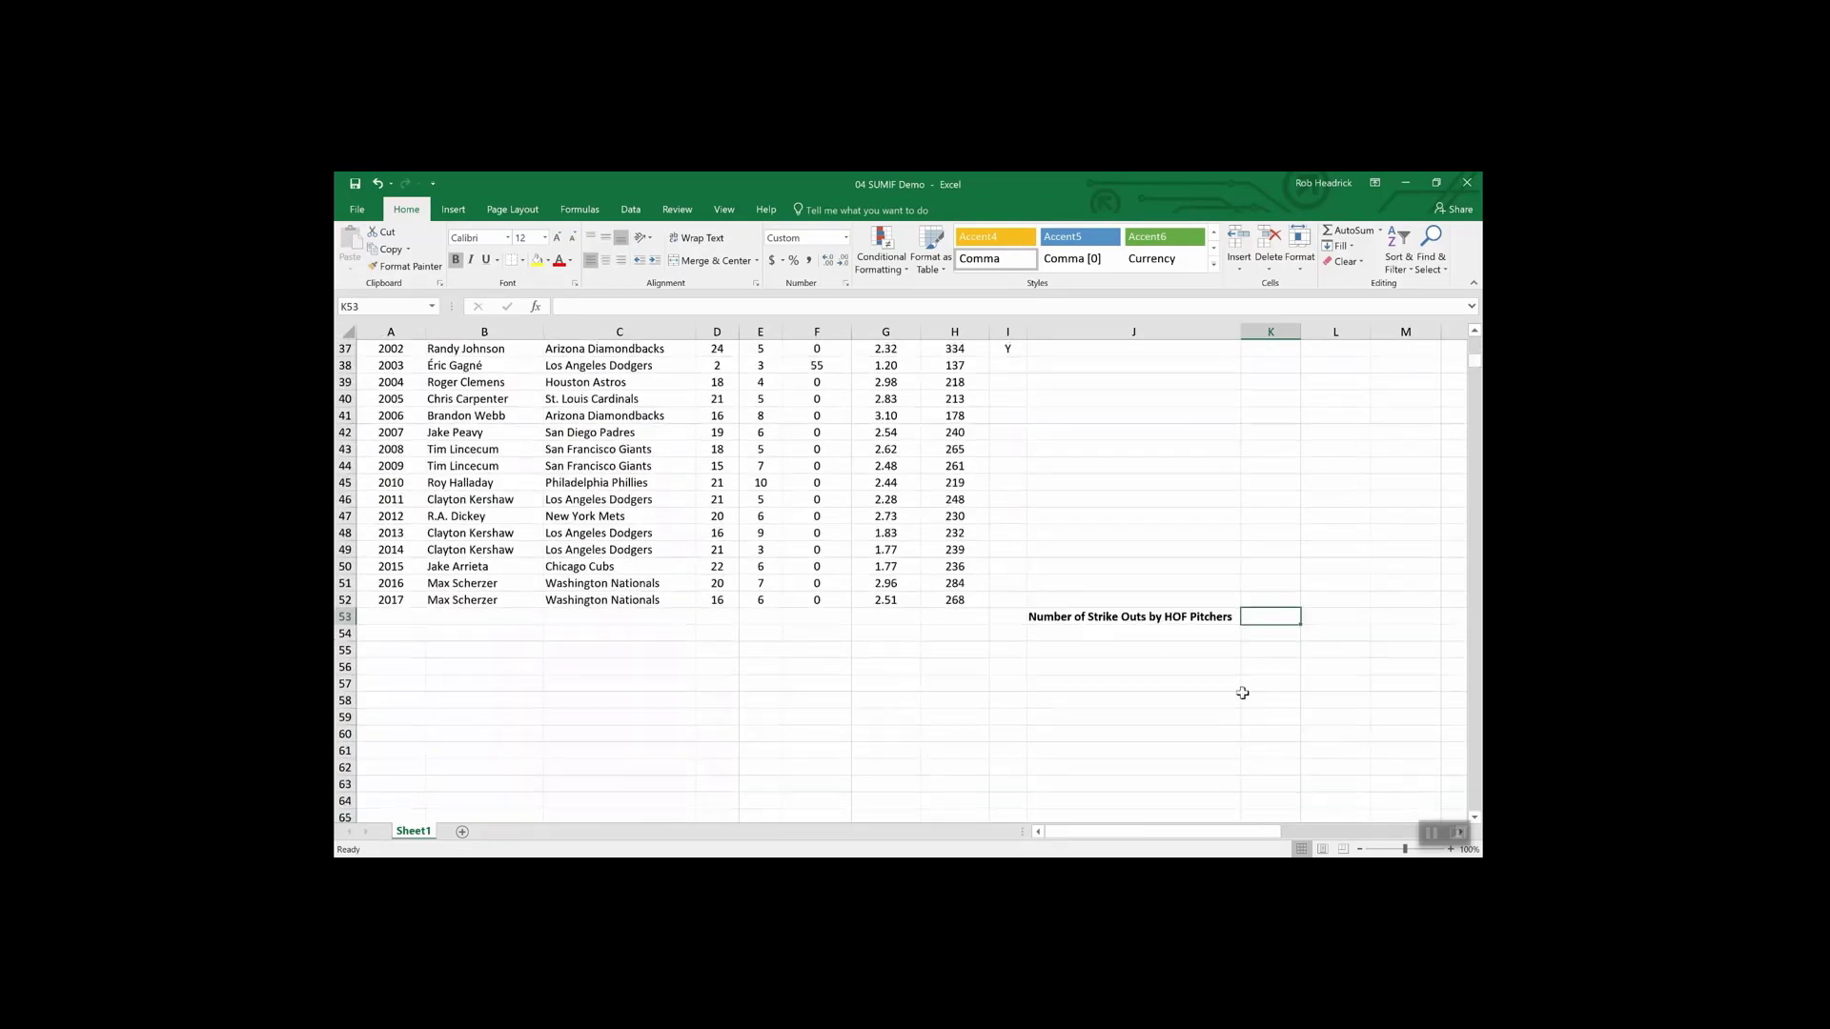
pyautogui.write('=')
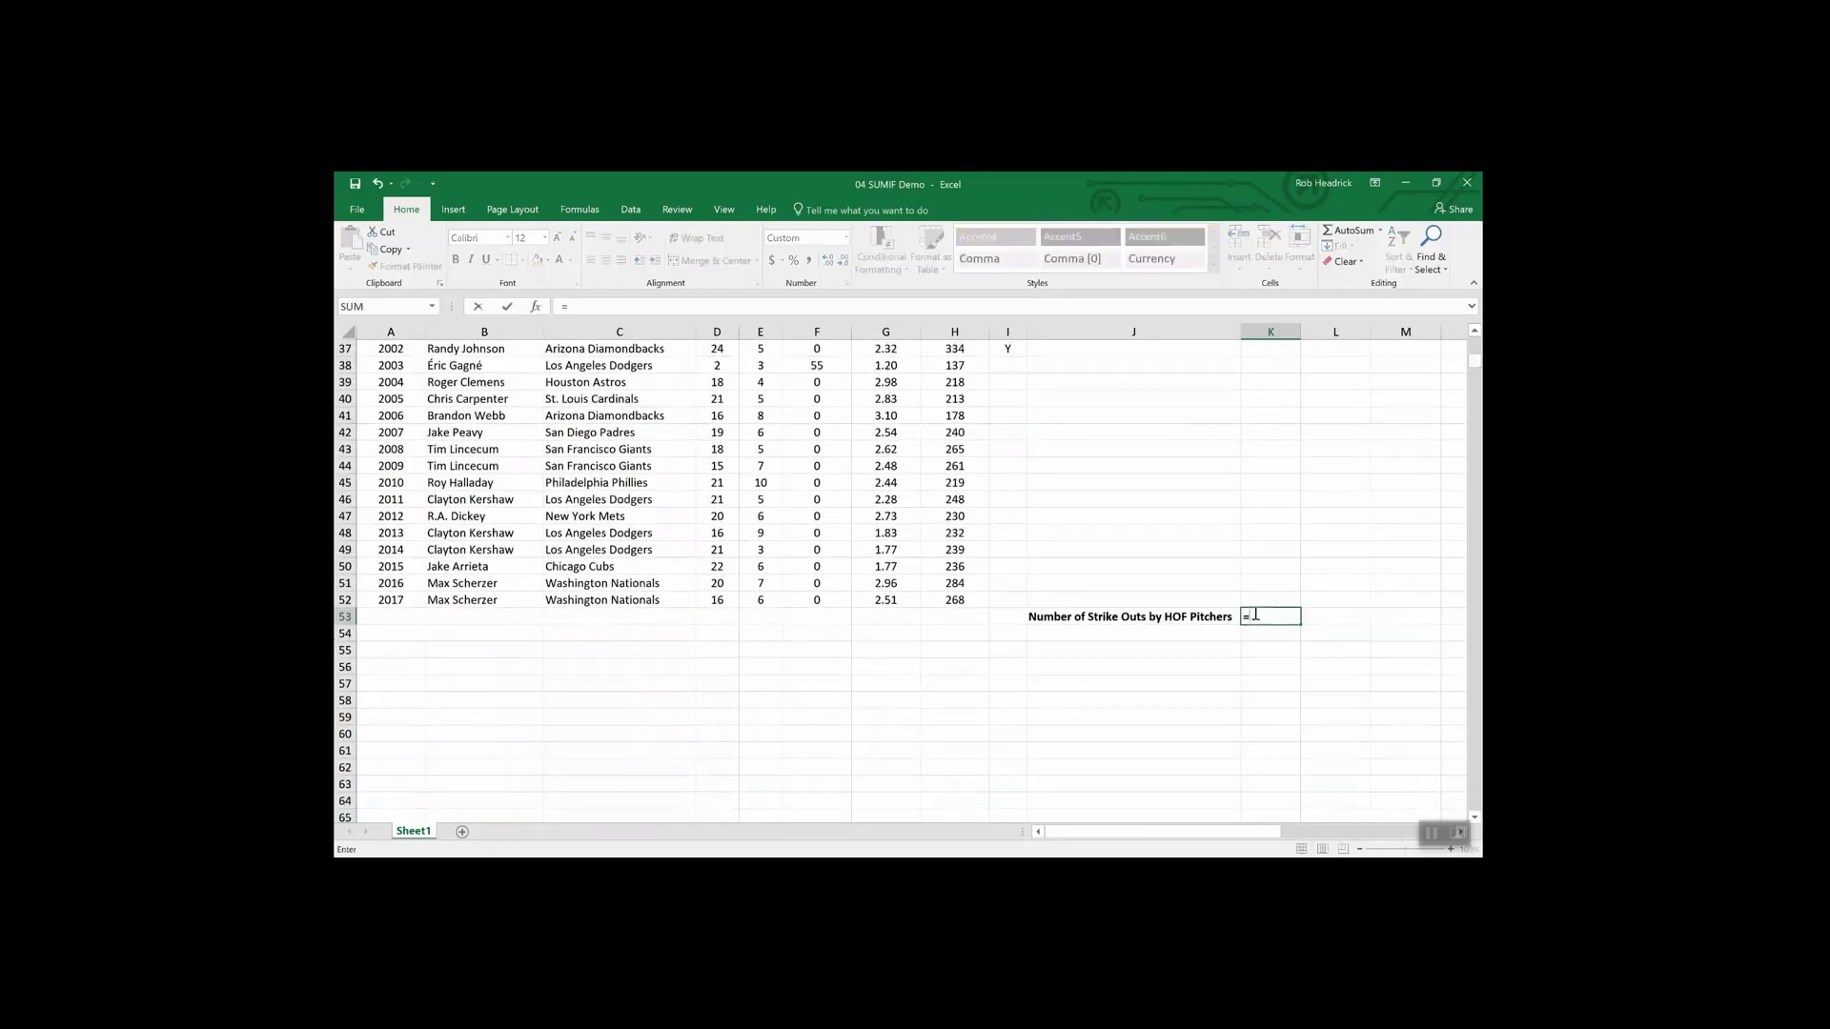
pyautogui.write('sumin')
pyautogui.press('BackSpace')
pyautogui.write('f')
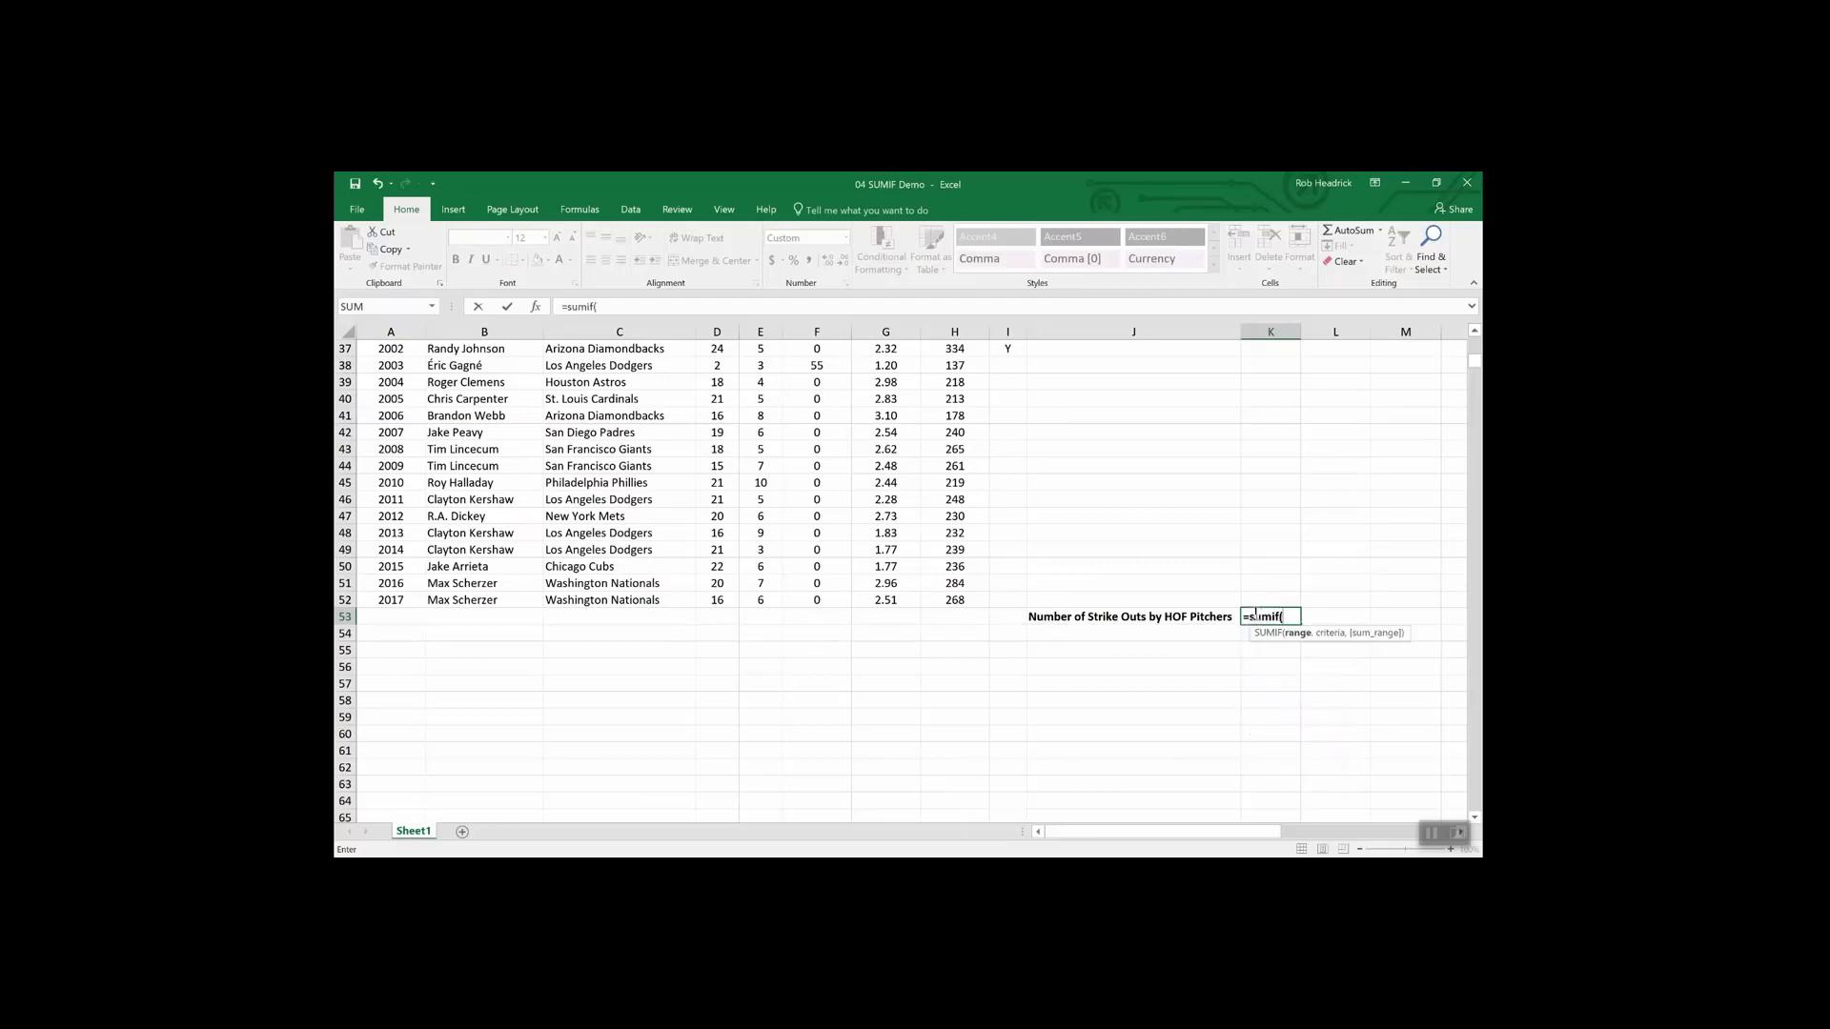
pyautogui.write('(hof')
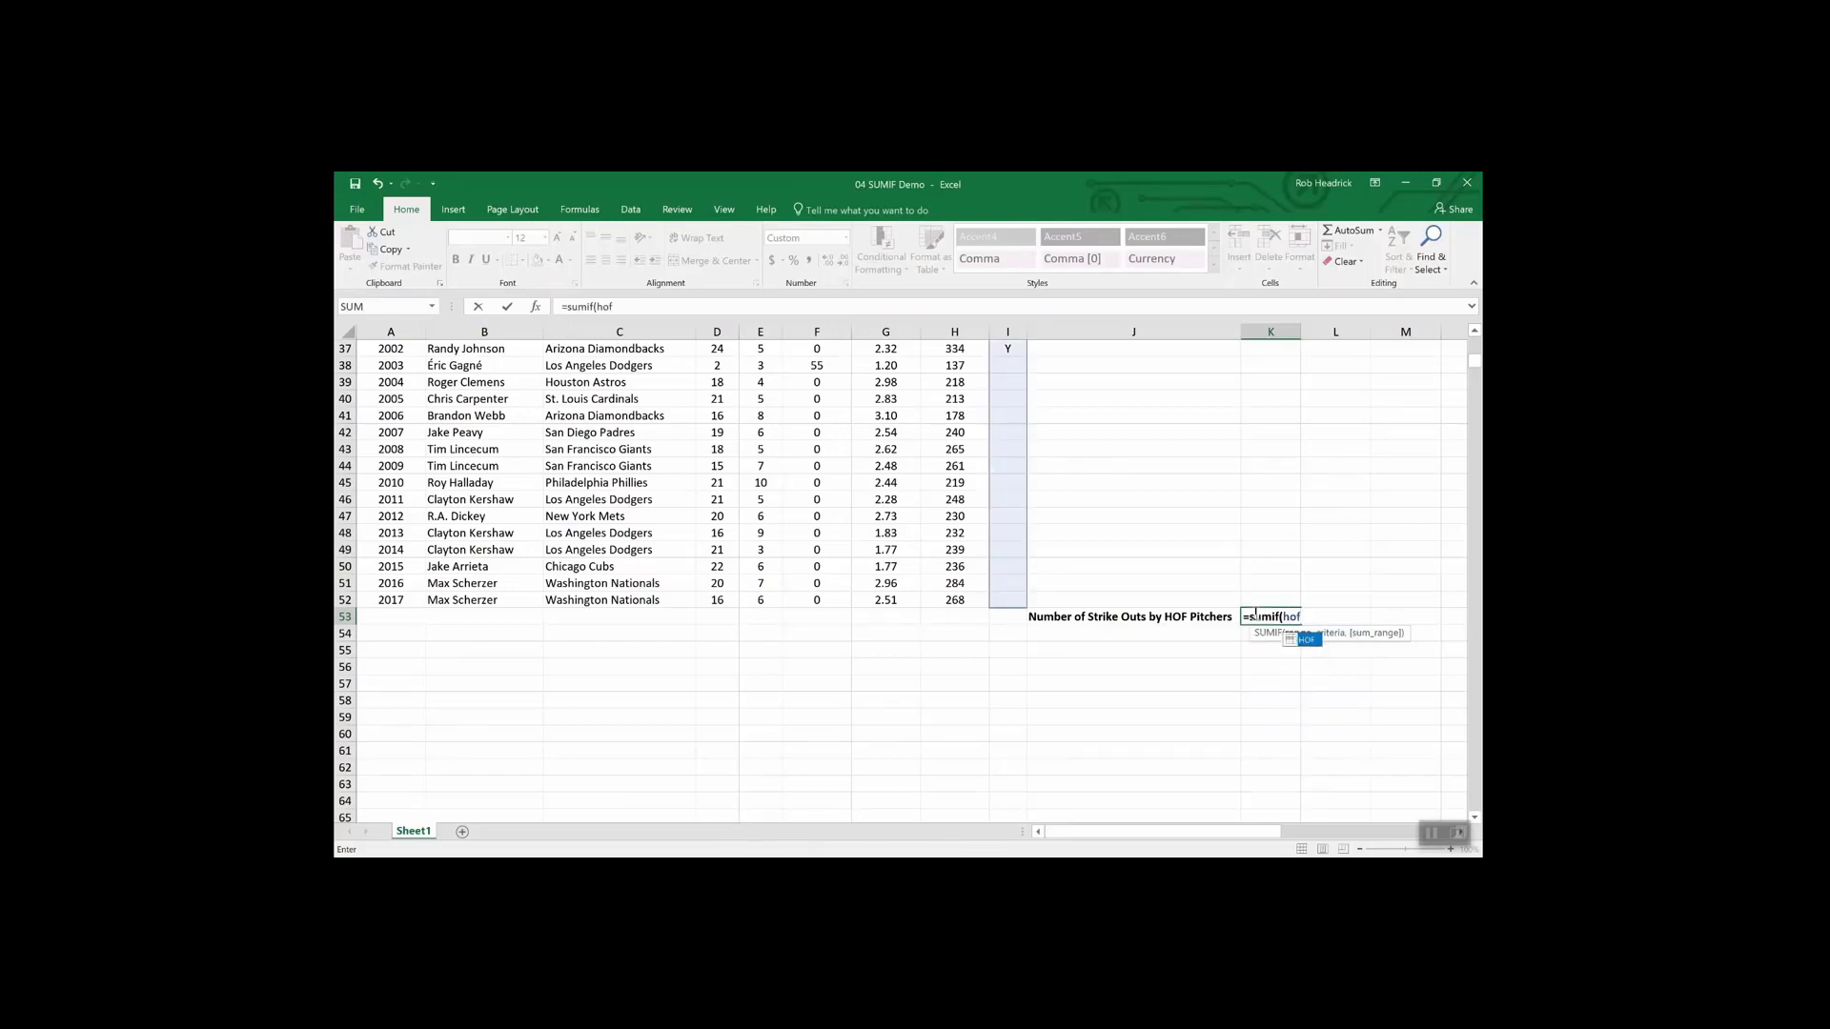
pyautogui.write(',"Y",')
pyautogui.write('str')
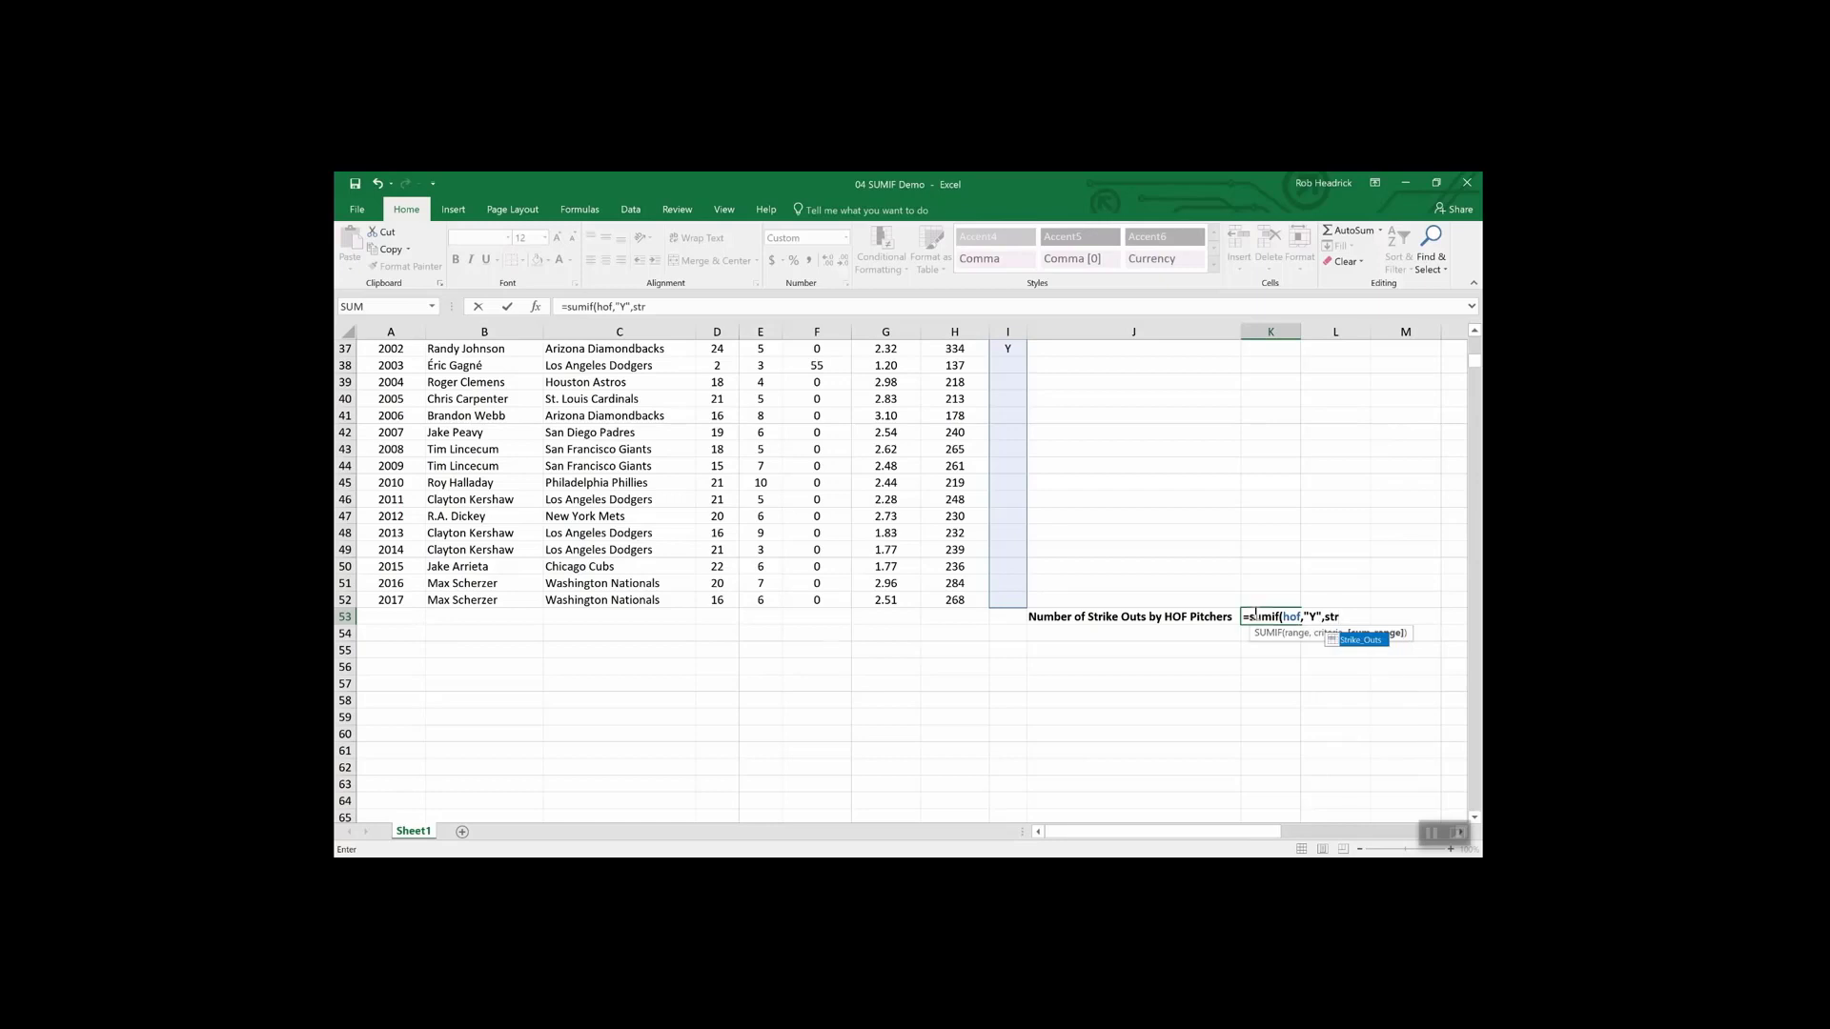
pyautogui.click(1361, 641)
pyautogui.doubleClick(1360, 640)
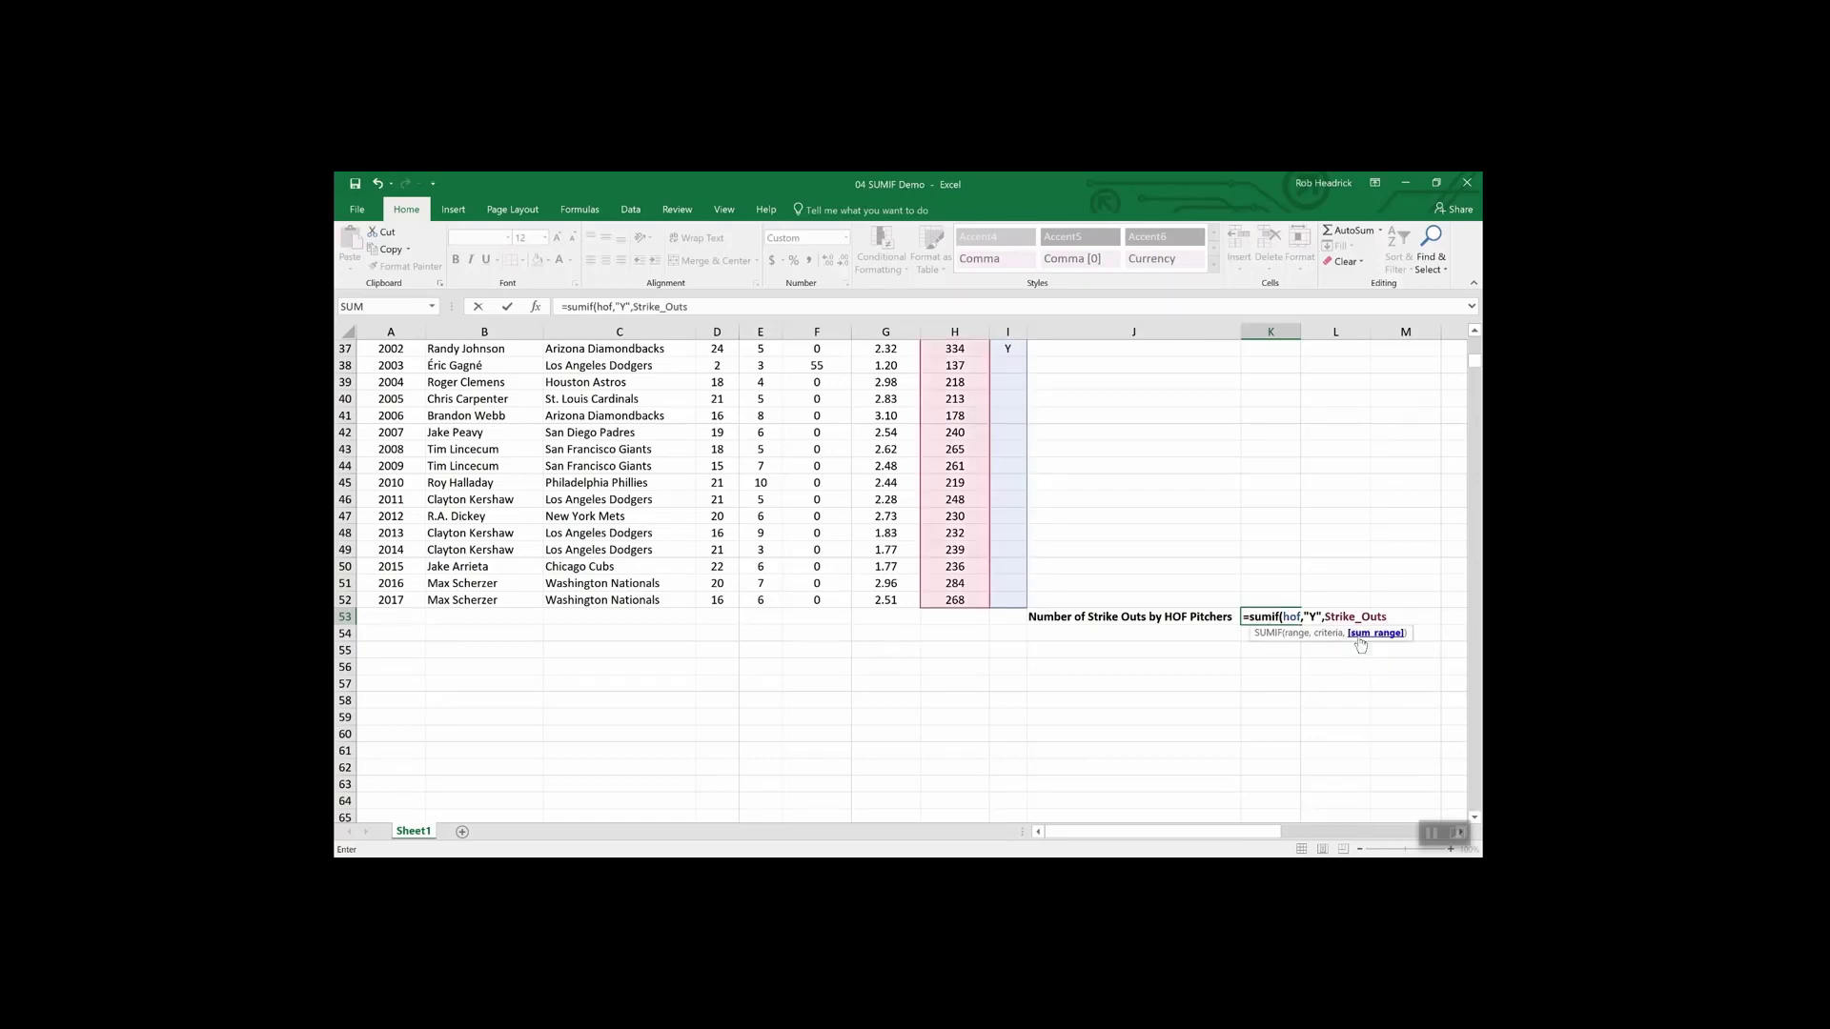
pyautogui.press('Return')
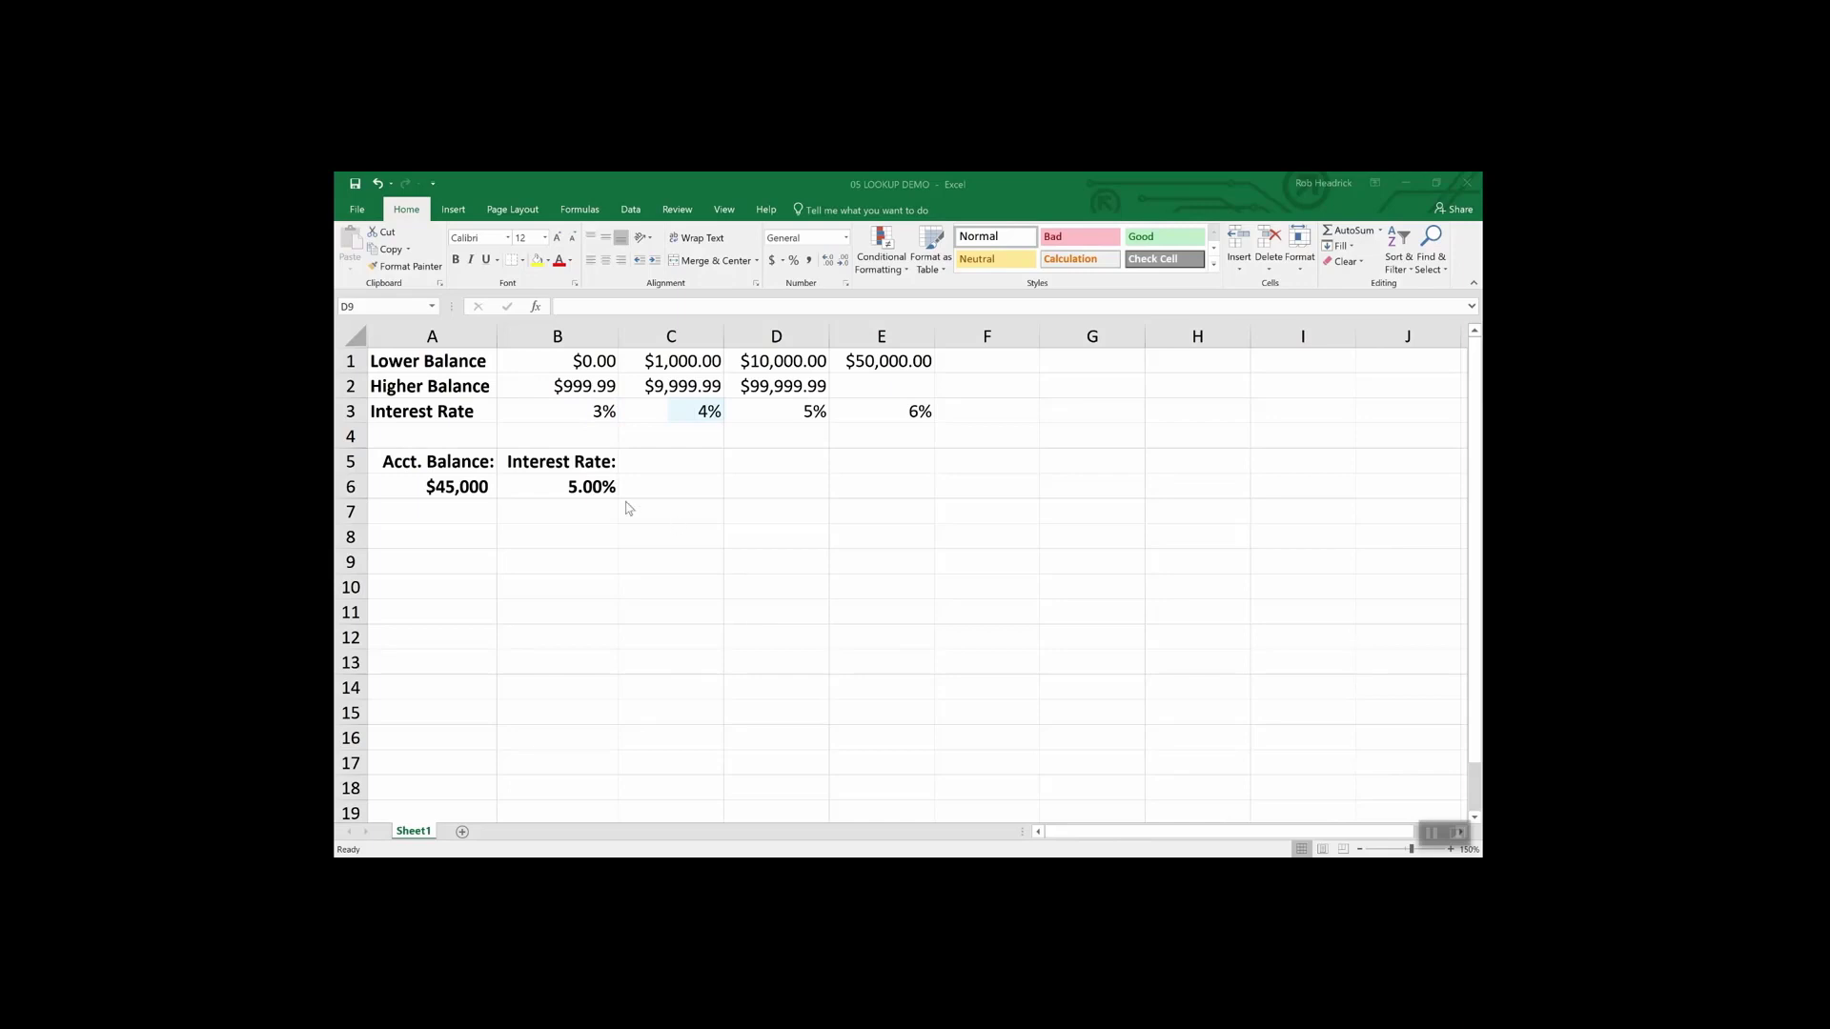
pyautogui.click(458, 484)
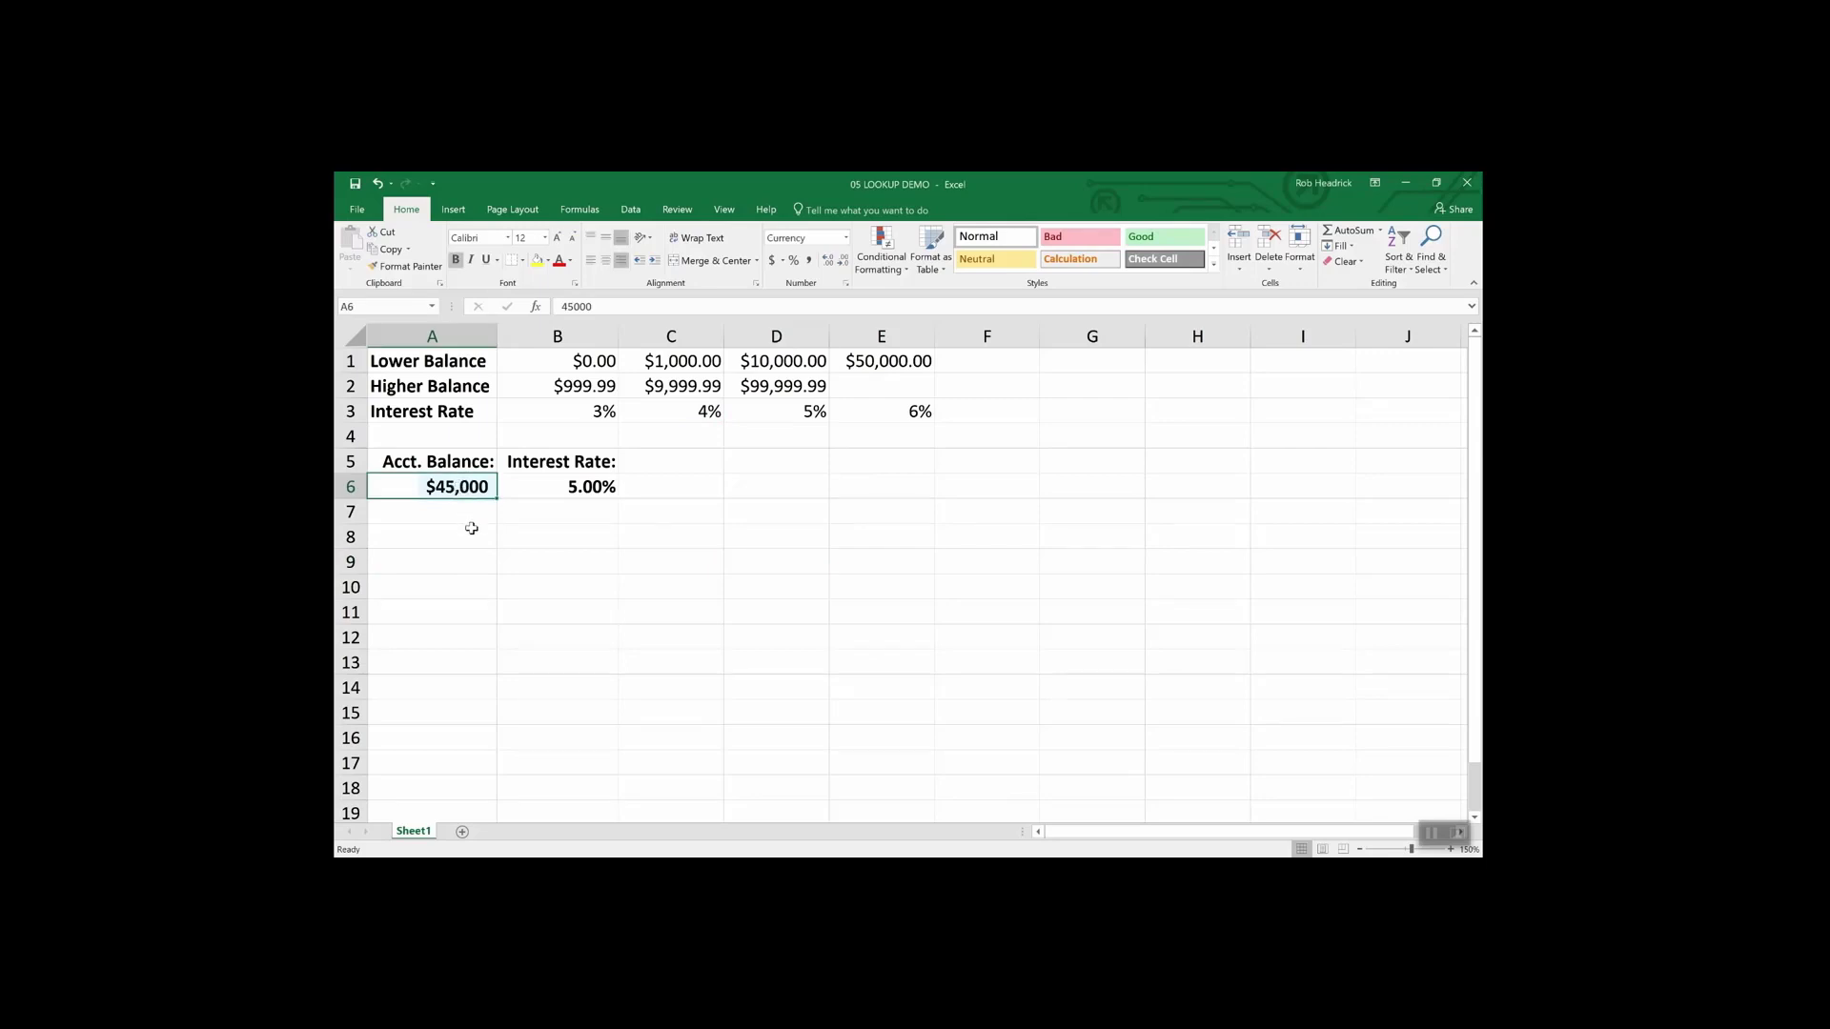
pyautogui.click(592, 487)
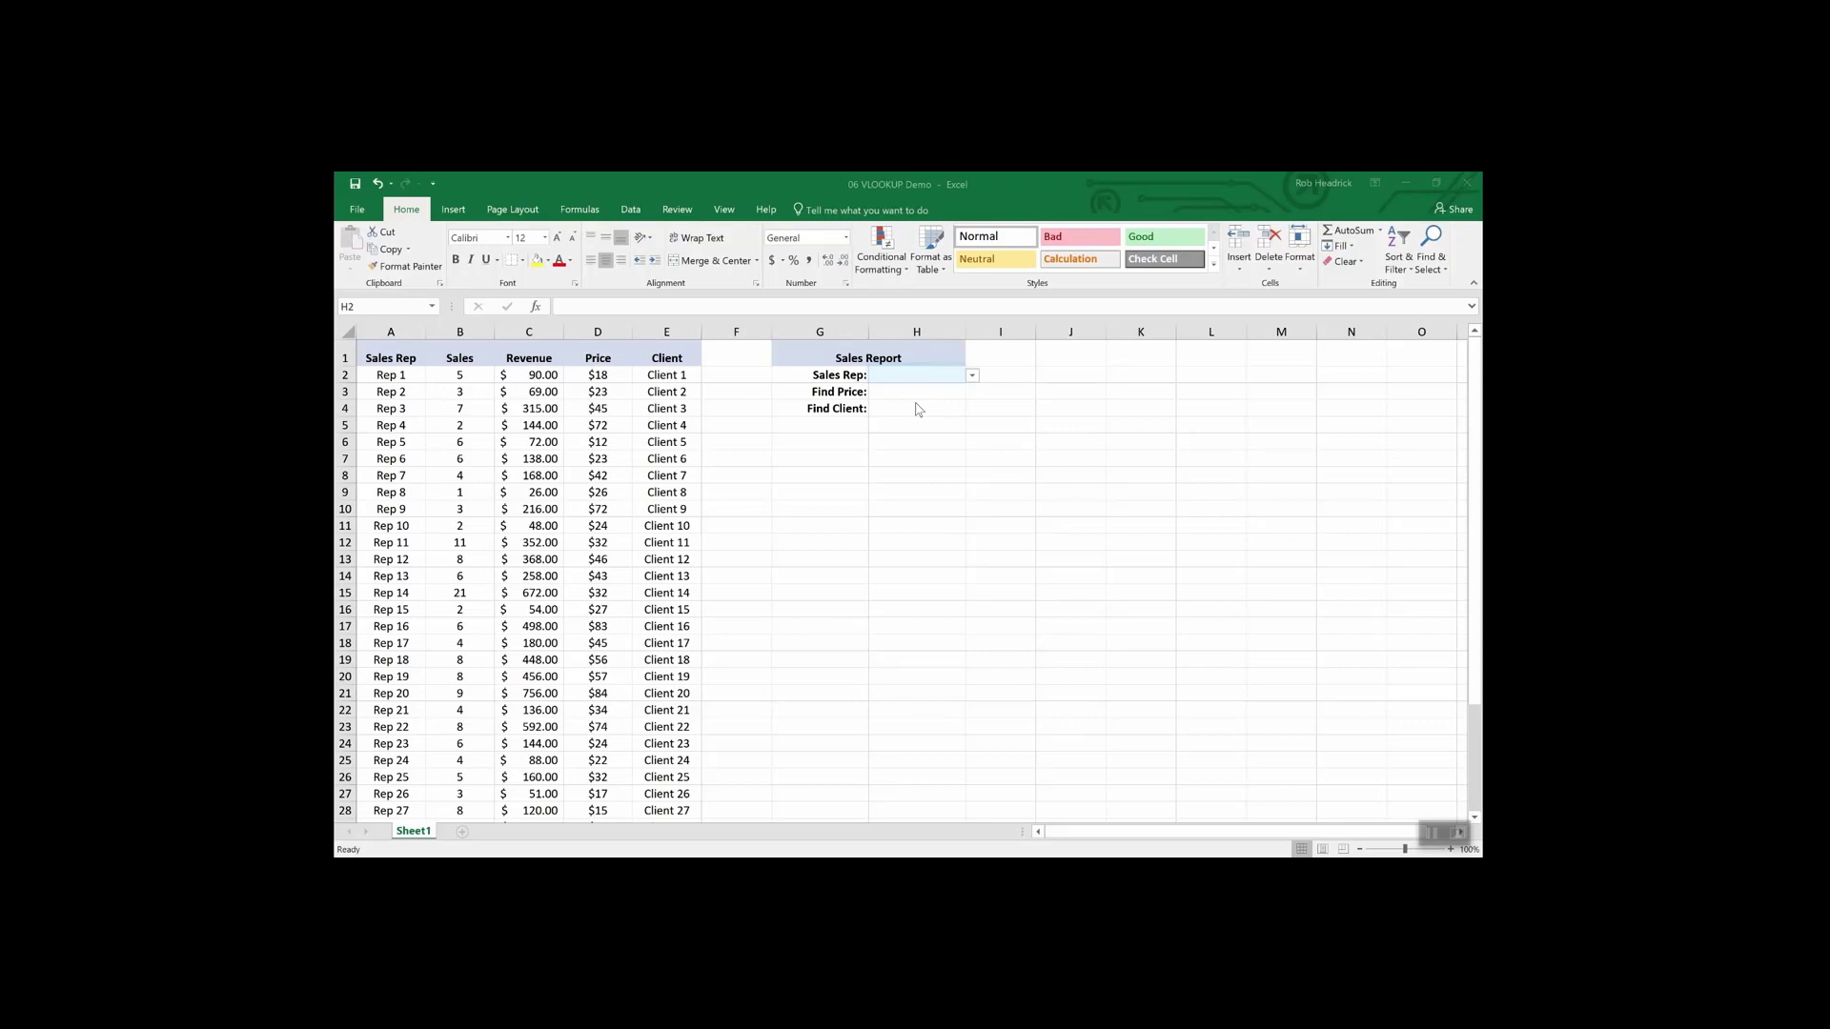
# - Choose Rep 16 from the Sales Rep dropdown in H2
pyautogui.click(973, 377)
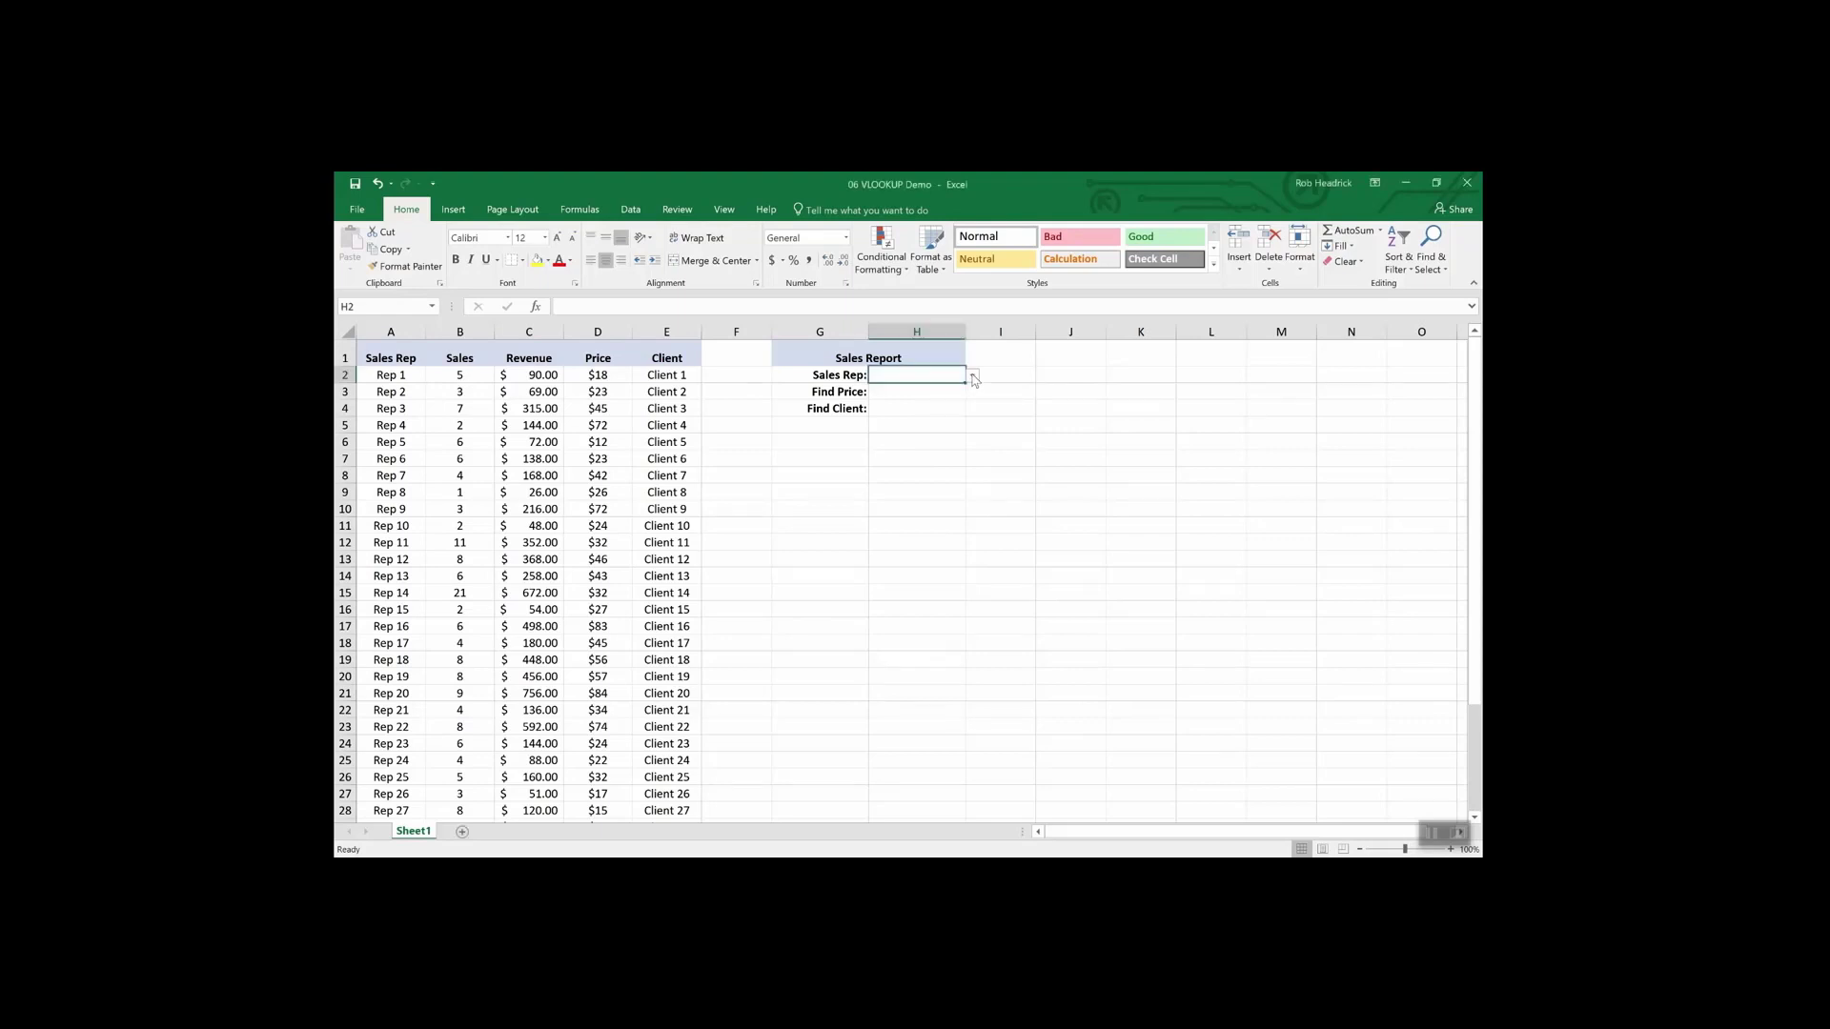
pyautogui.click(973, 377)
pyautogui.moveTo(971, 400); pyautogui.dragTo(971, 448)
pyautogui.click(892, 402)
pyautogui.click(908, 393)
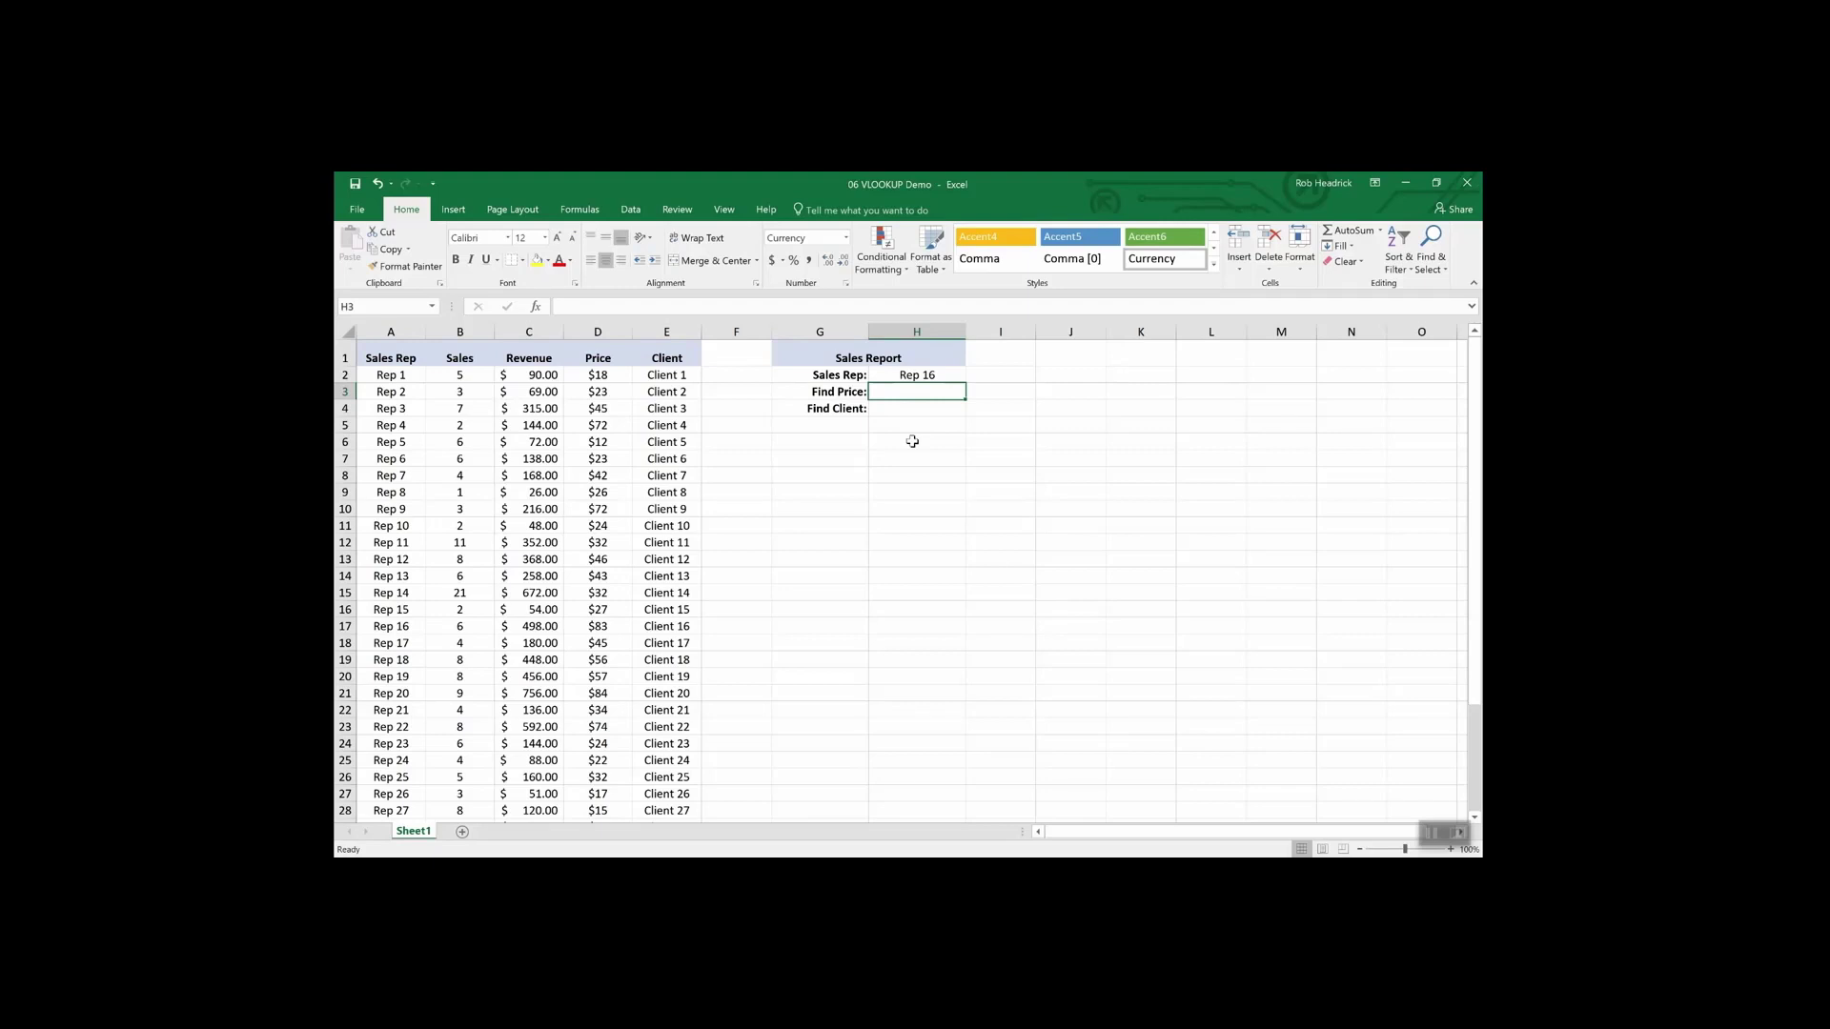
# - Begin a VLOOKUP in H3 that looks up H2 in the sales table A2:E36
pyautogui.write('=vlookup')
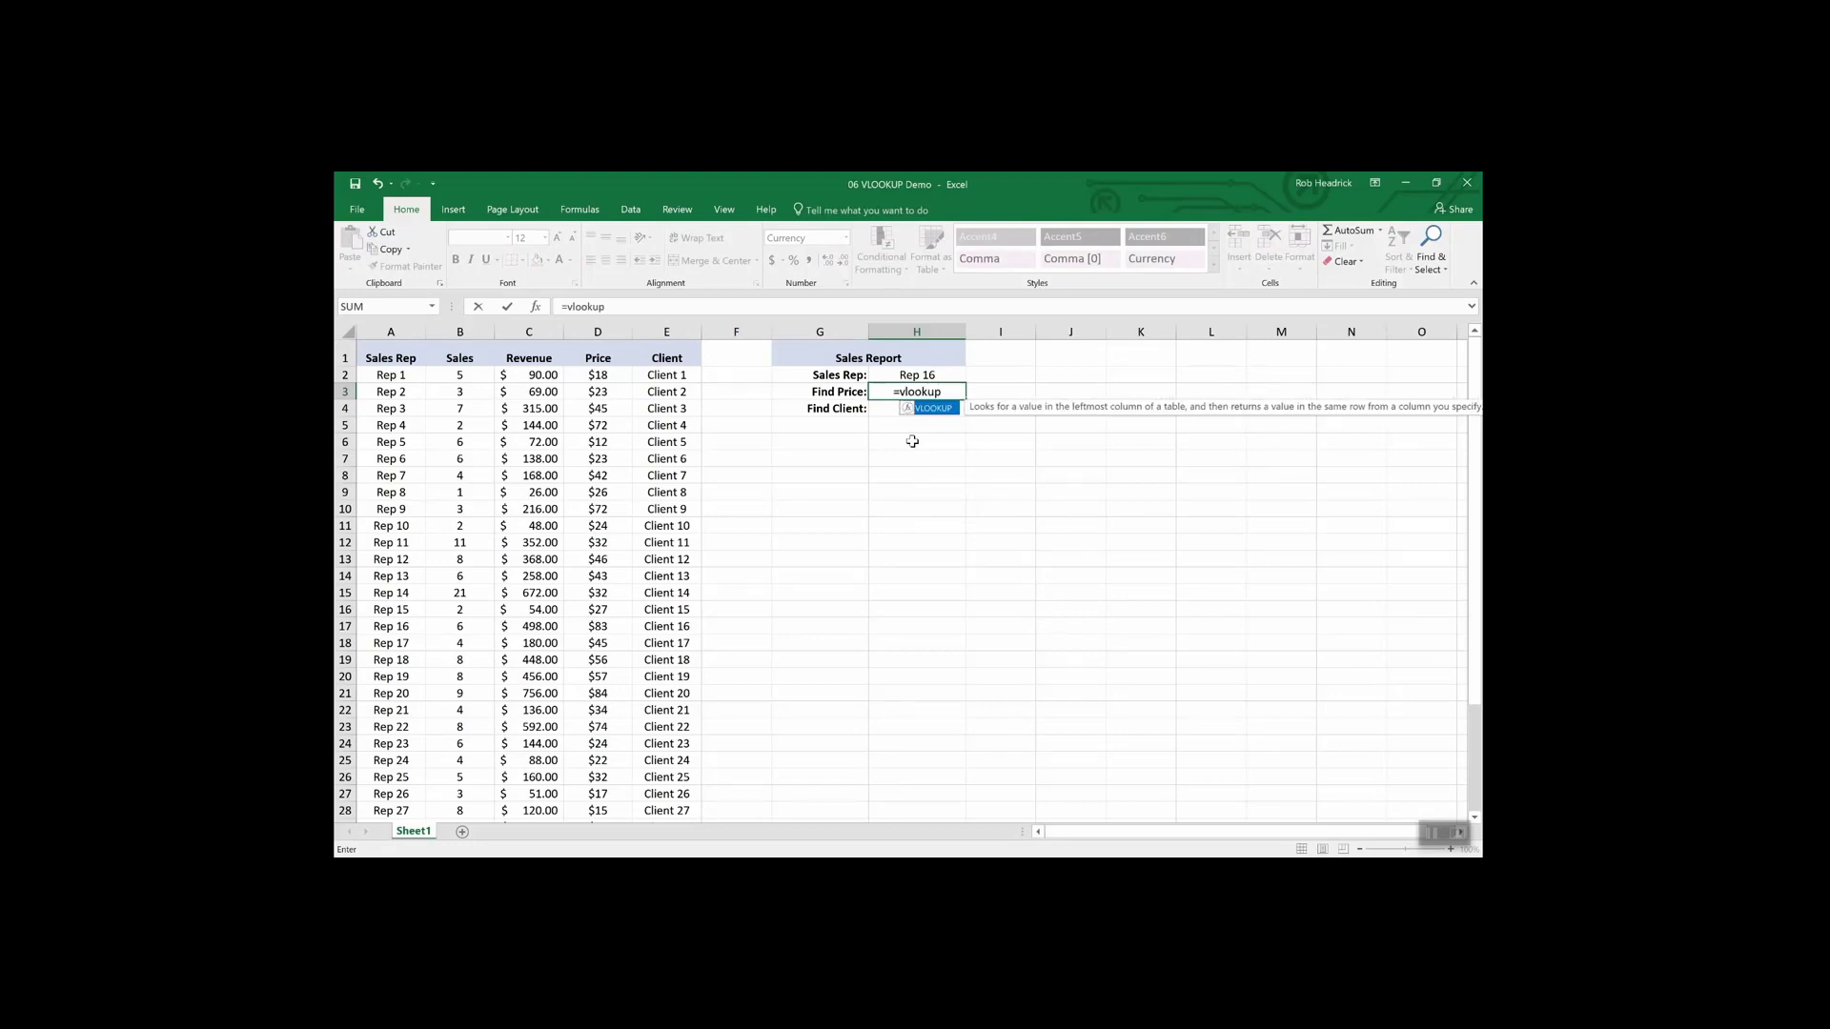
pyautogui.write('(')
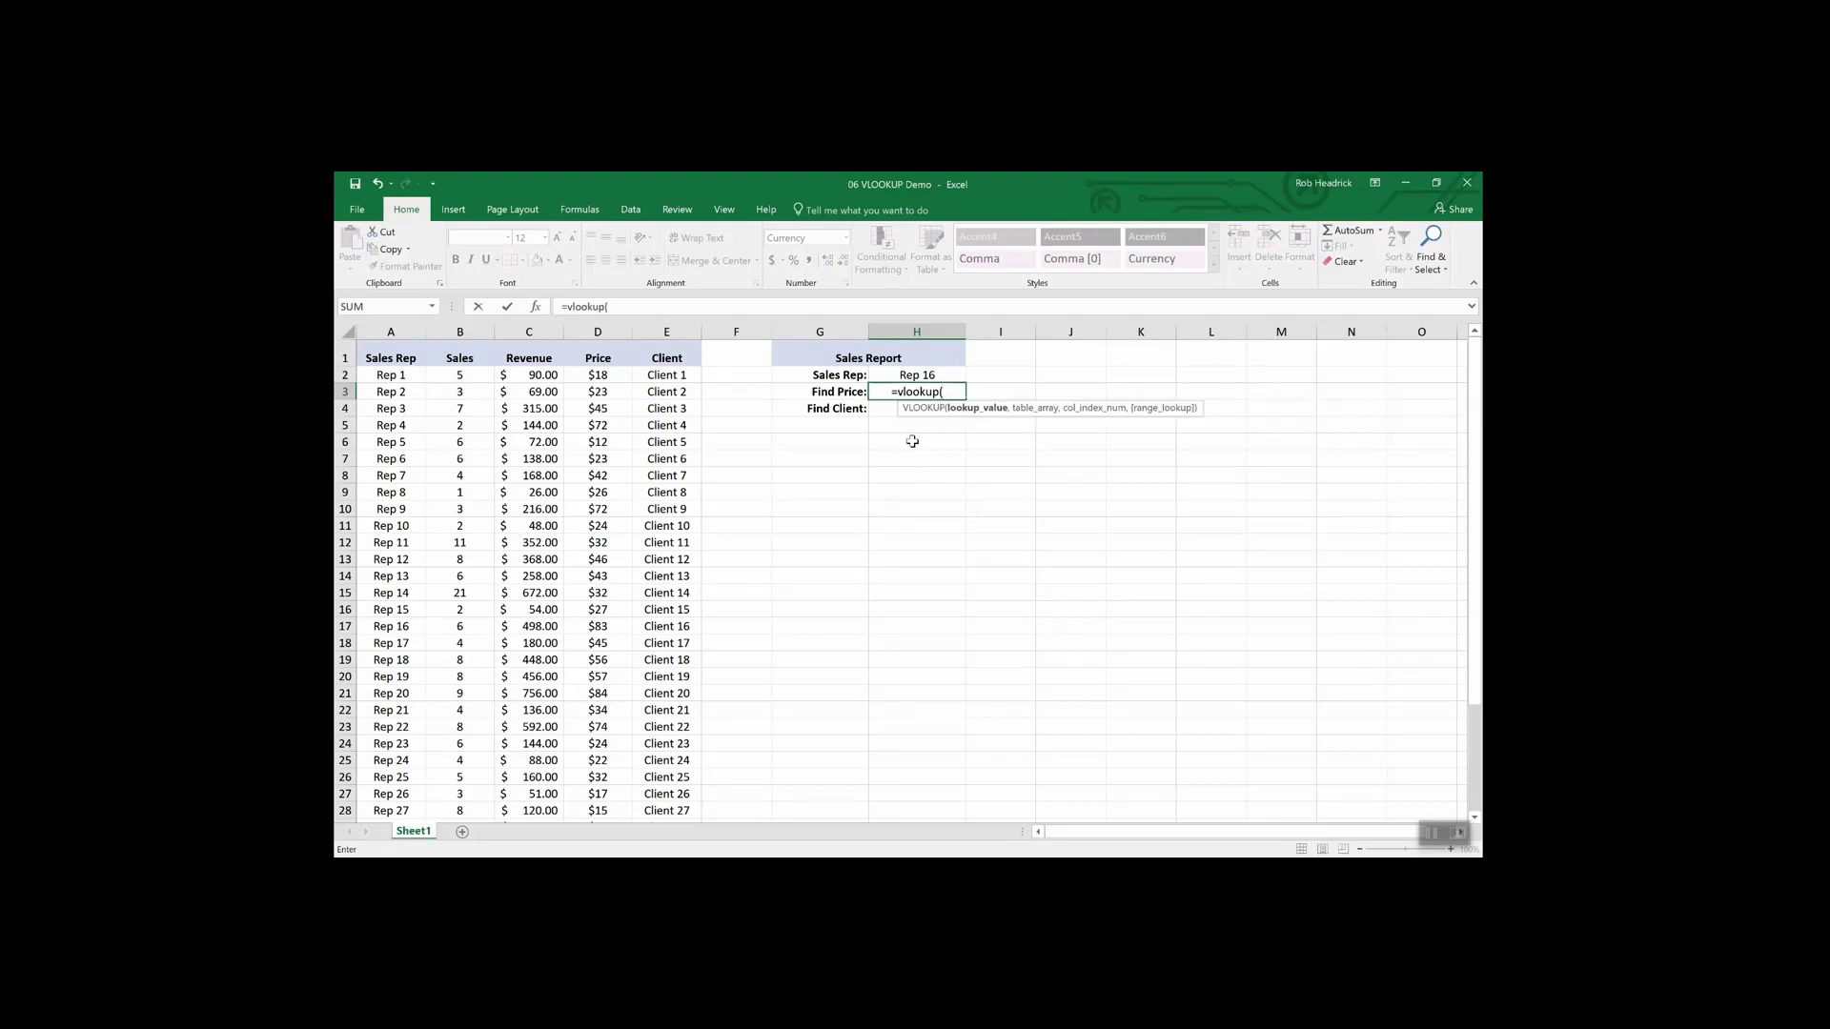
pyautogui.click(915, 376)
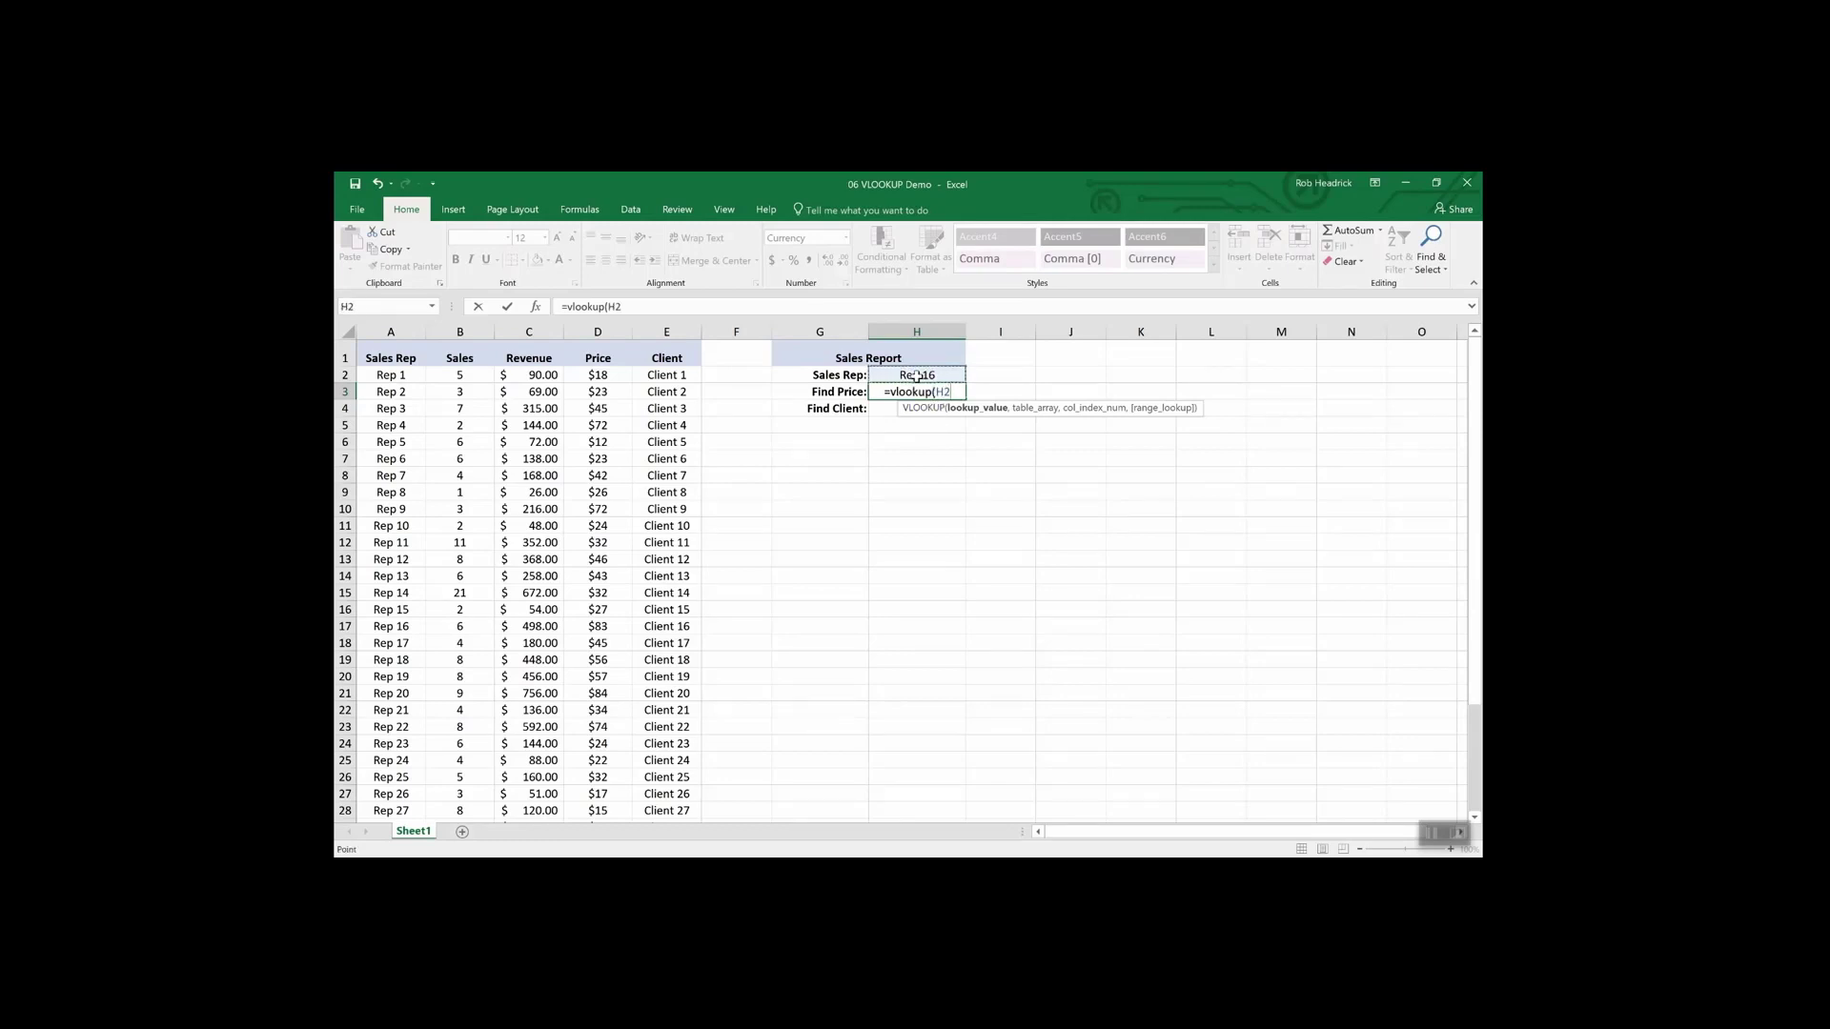
pyautogui.write(',')
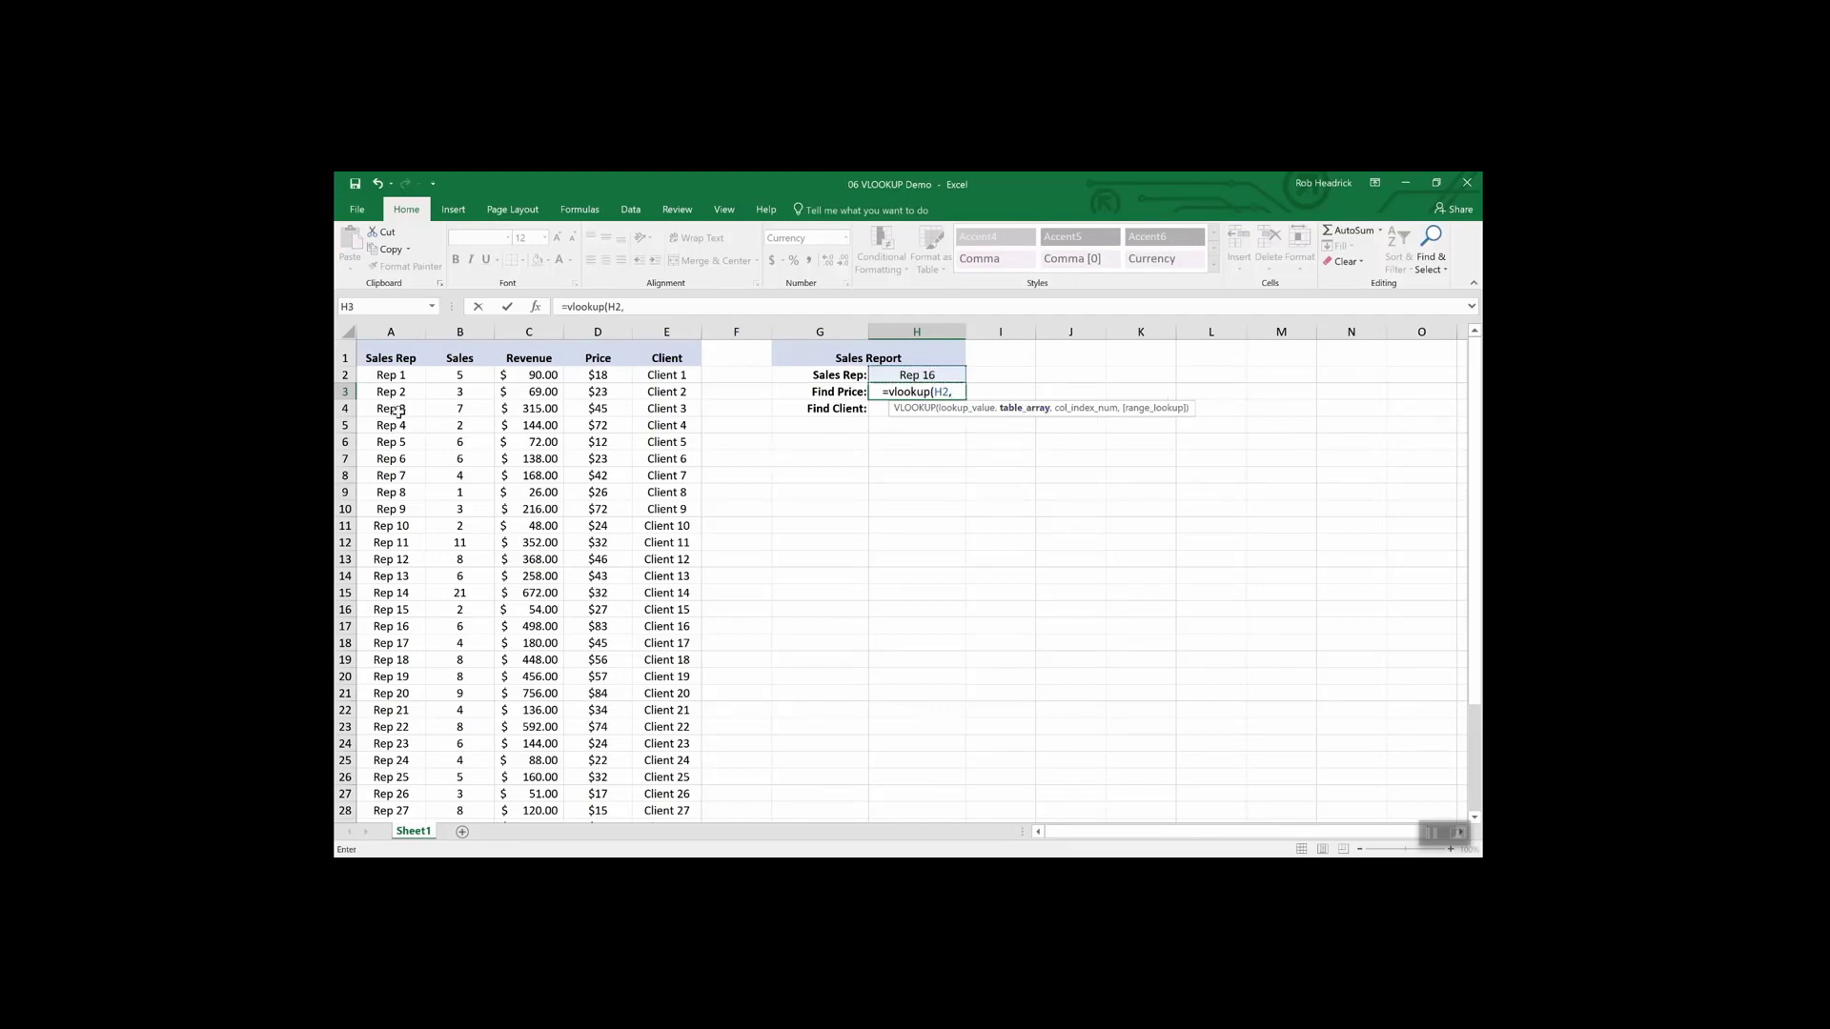
pyautogui.click(387, 376)
pyautogui.moveTo(387, 377); pyautogui.dragTo(637, 764)
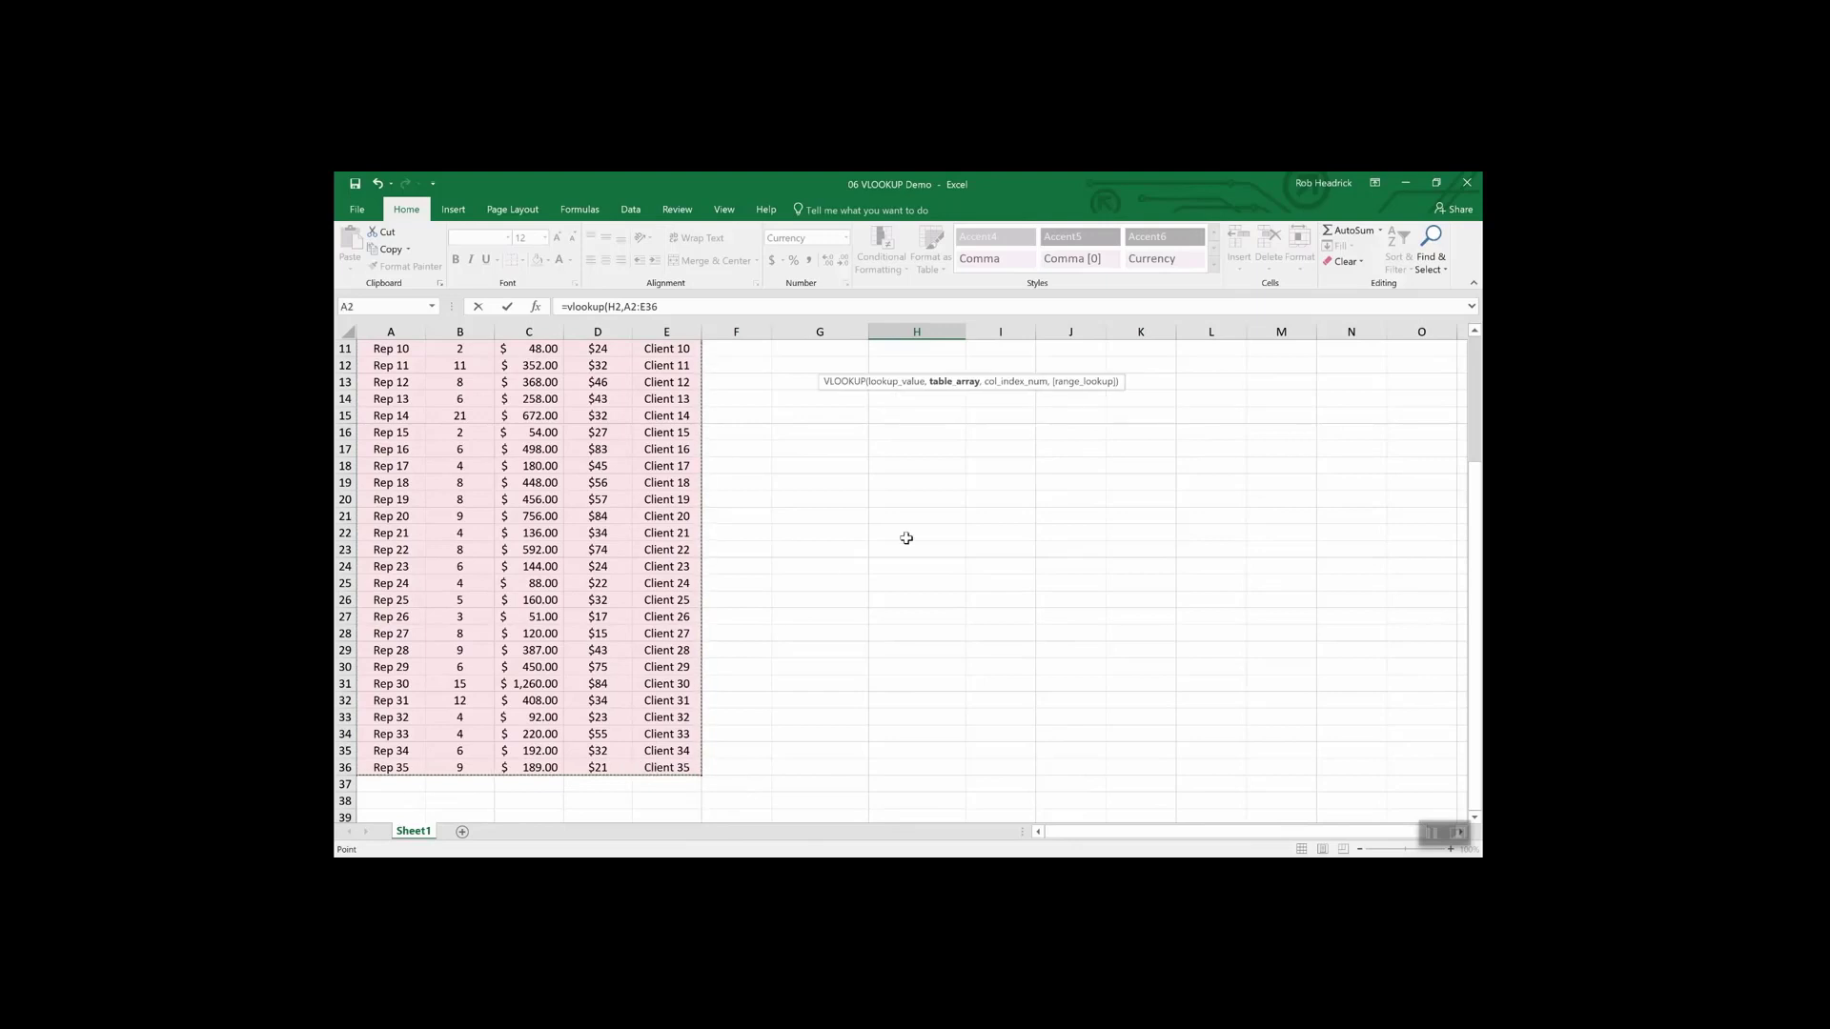
# - Complete H3's formula as =vlookup(H2,A2:E36,4,false) so Find Price shows $83.00 for Rep 16
pyautogui.scroll(4, 894, 514)
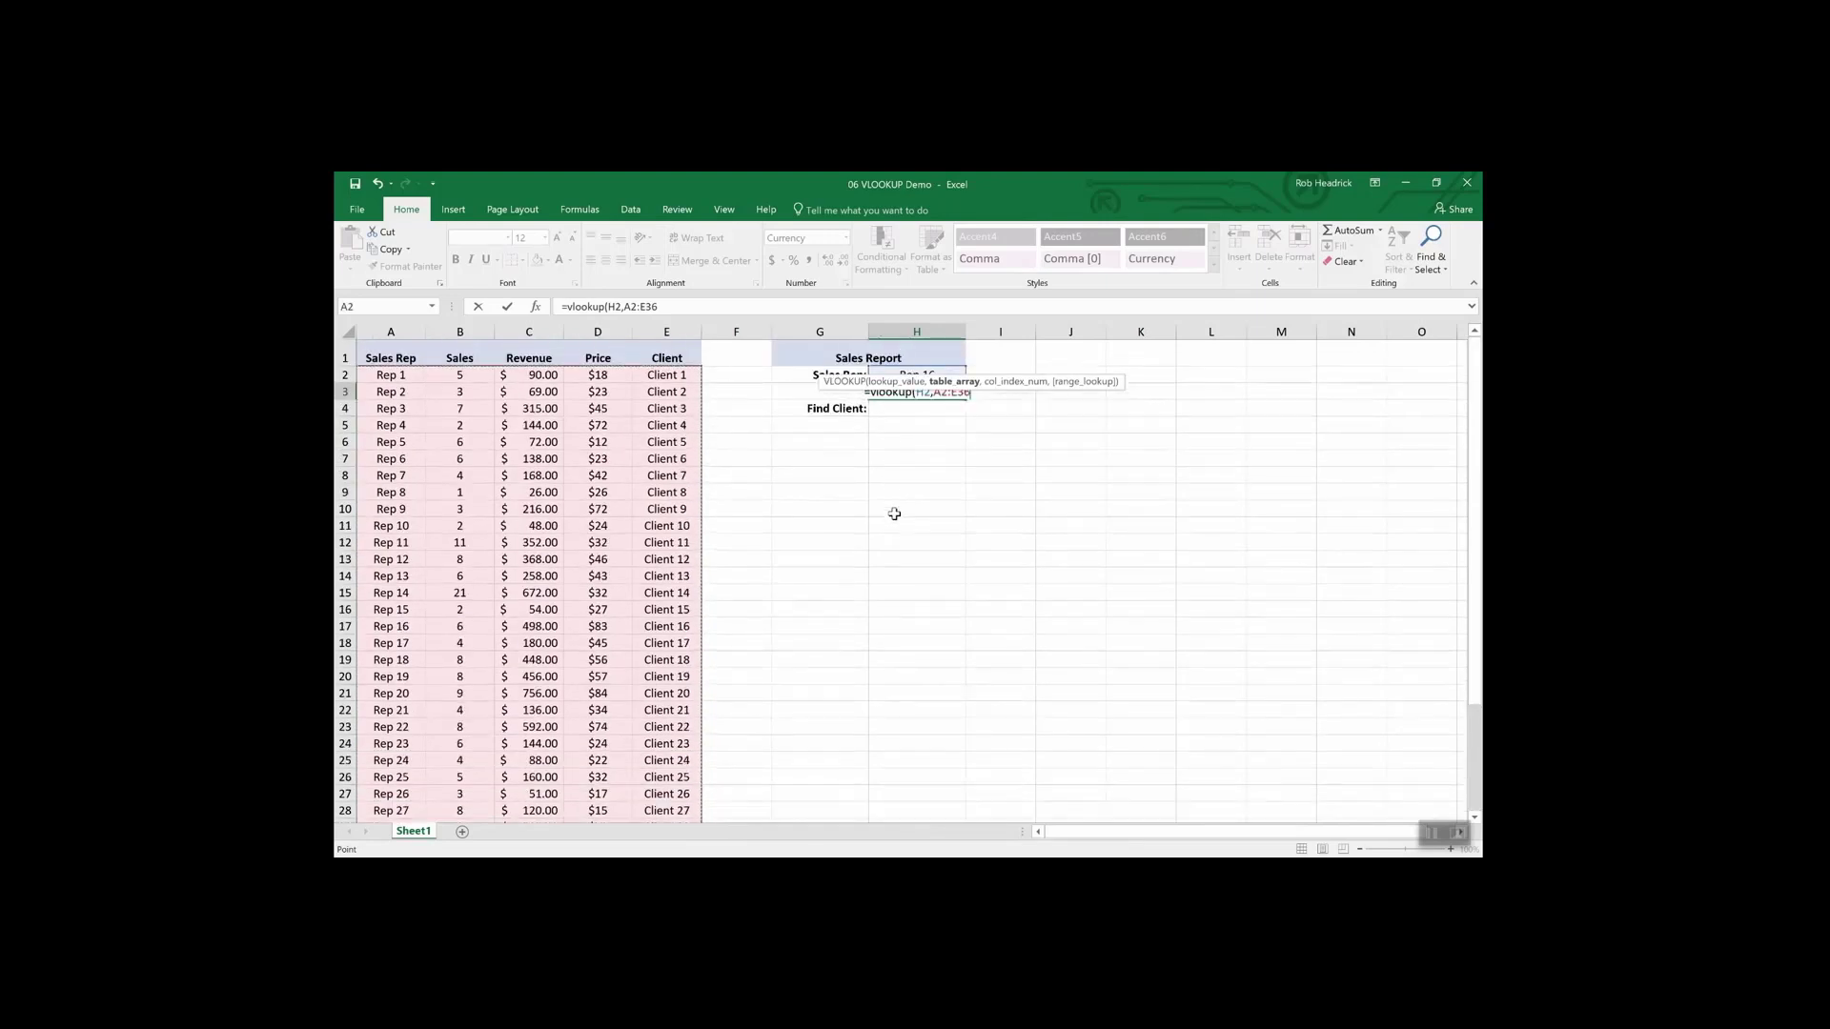
pyautogui.write(',')
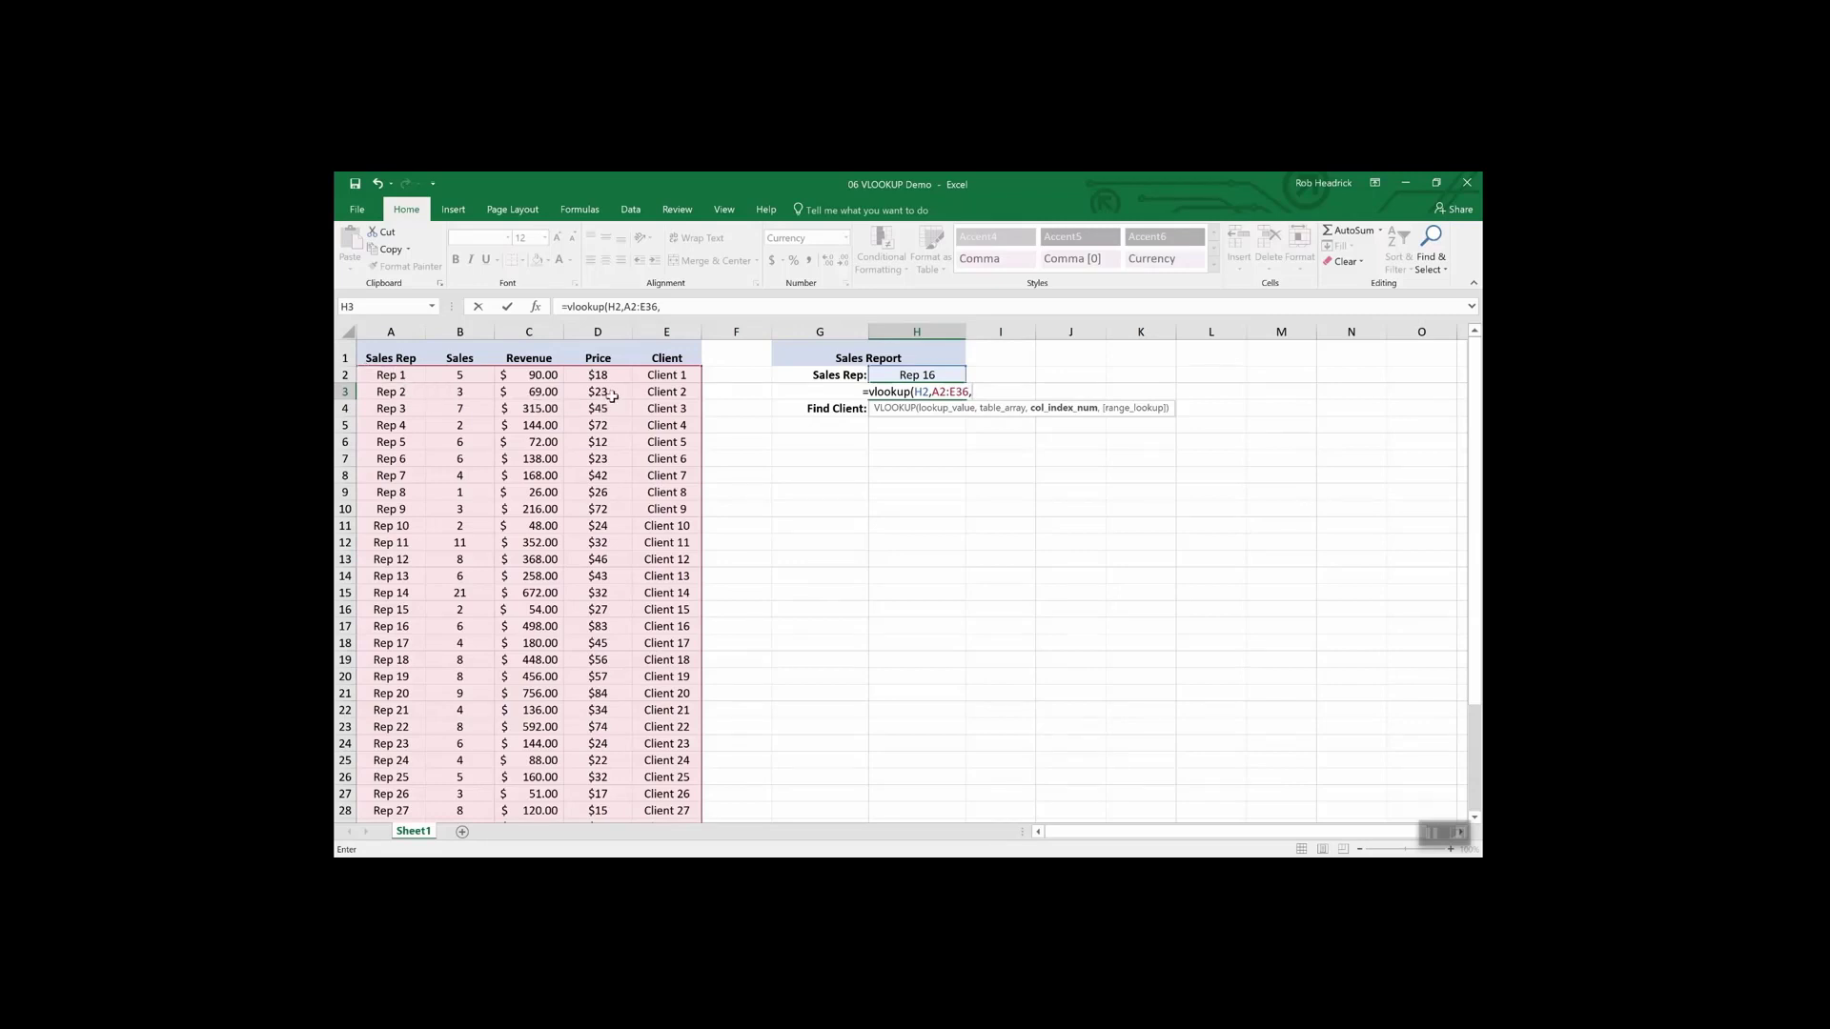
pyautogui.write('4,')
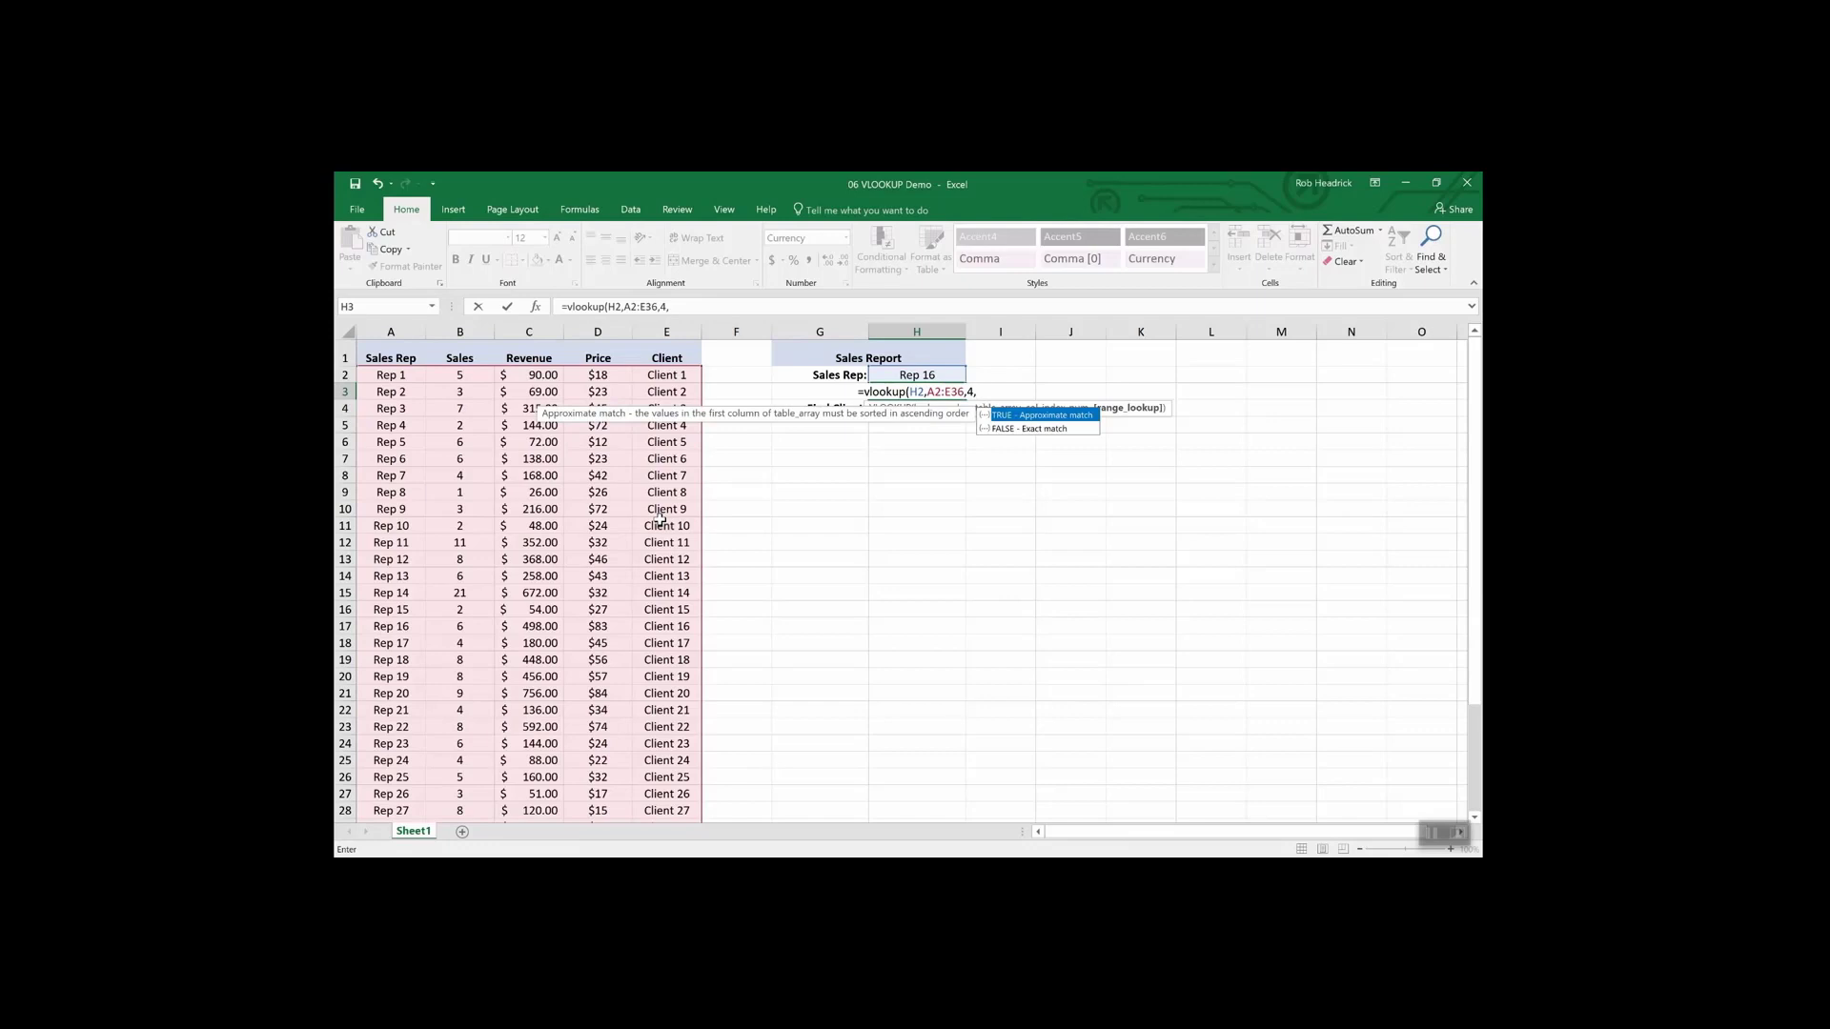
pyautogui.write('false')
pyautogui.press('Return')
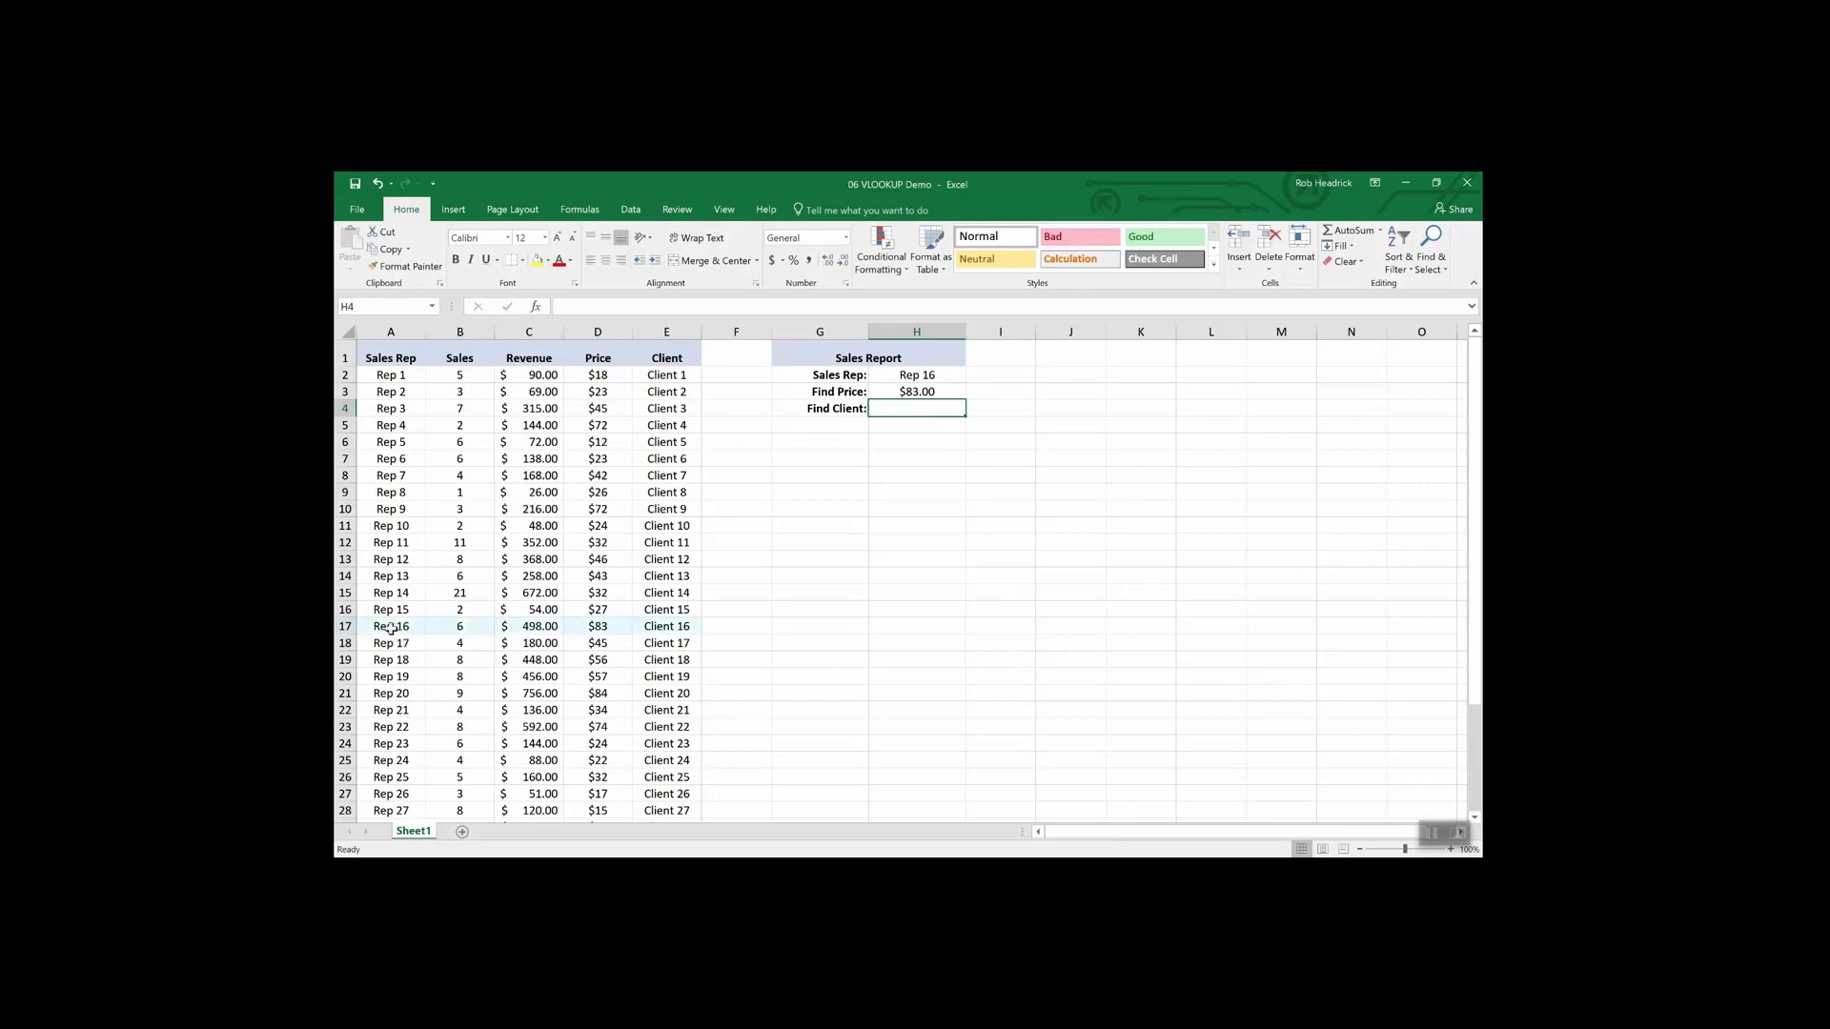
# - Copy the Find Price VLOOKUP formula from H3 into the Find Client cell H4
pyautogui.click(345, 626)
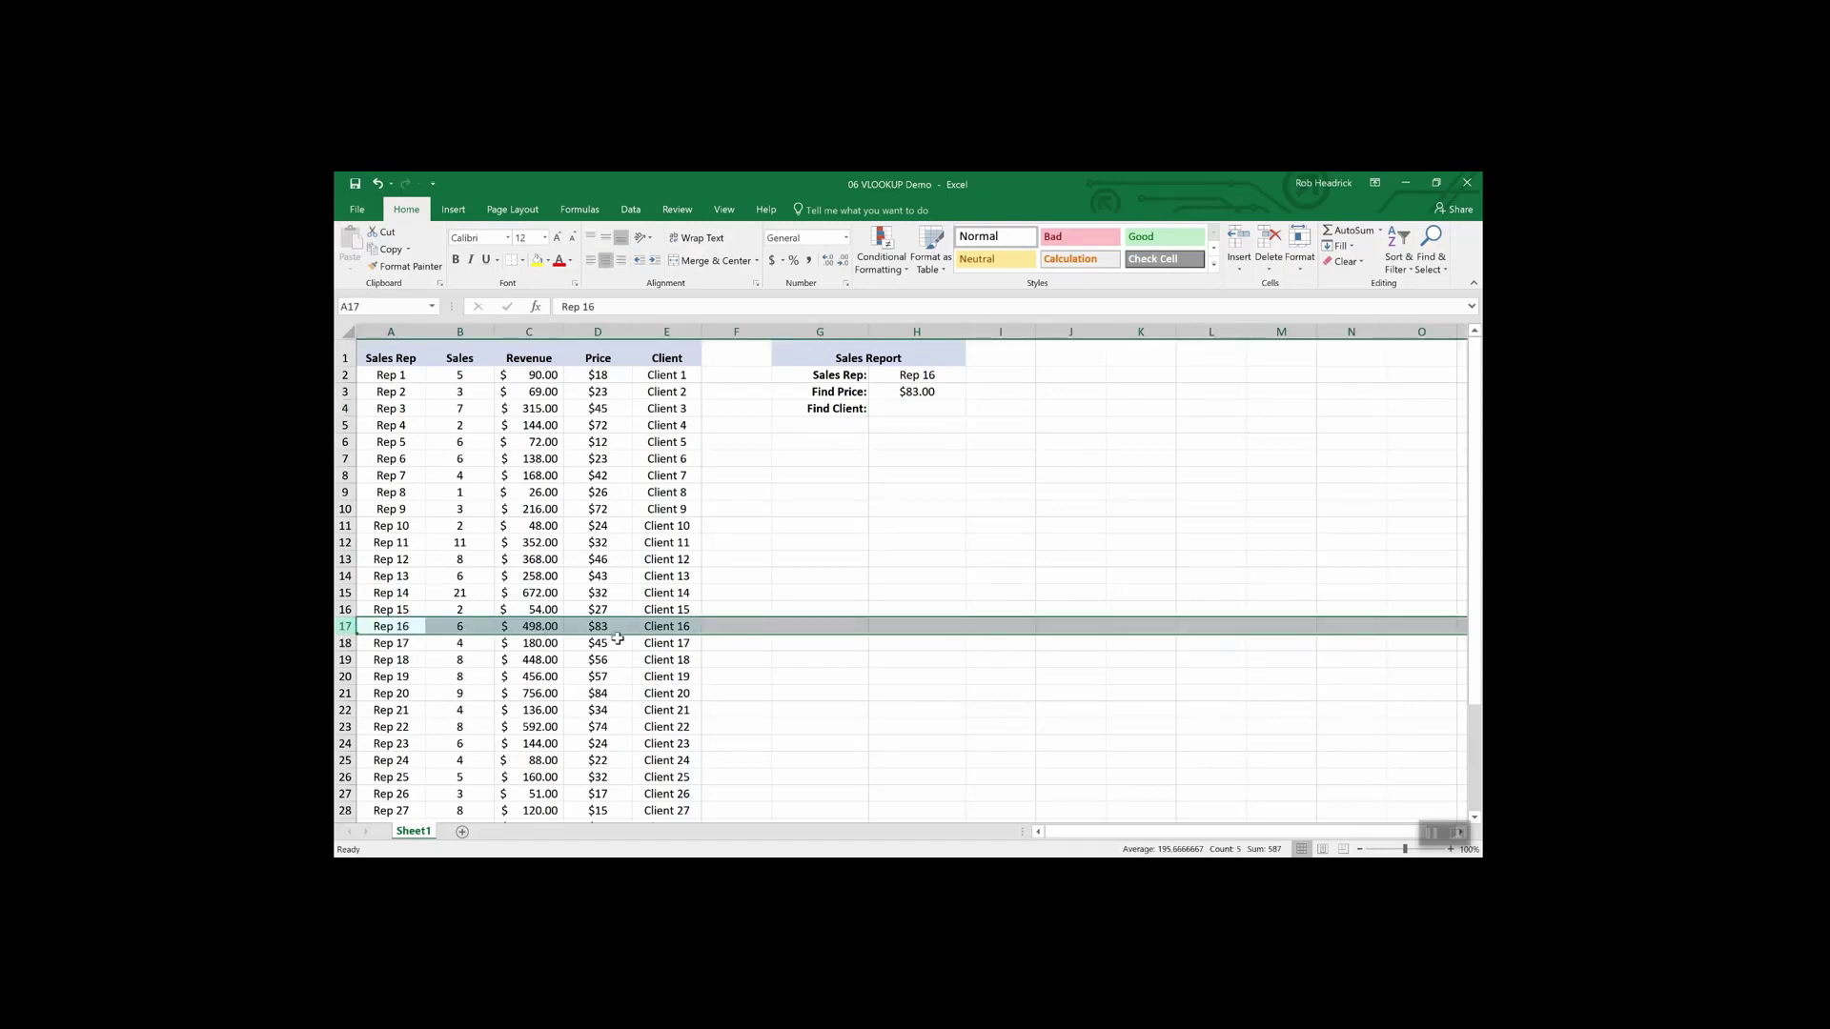
pyautogui.click(911, 408)
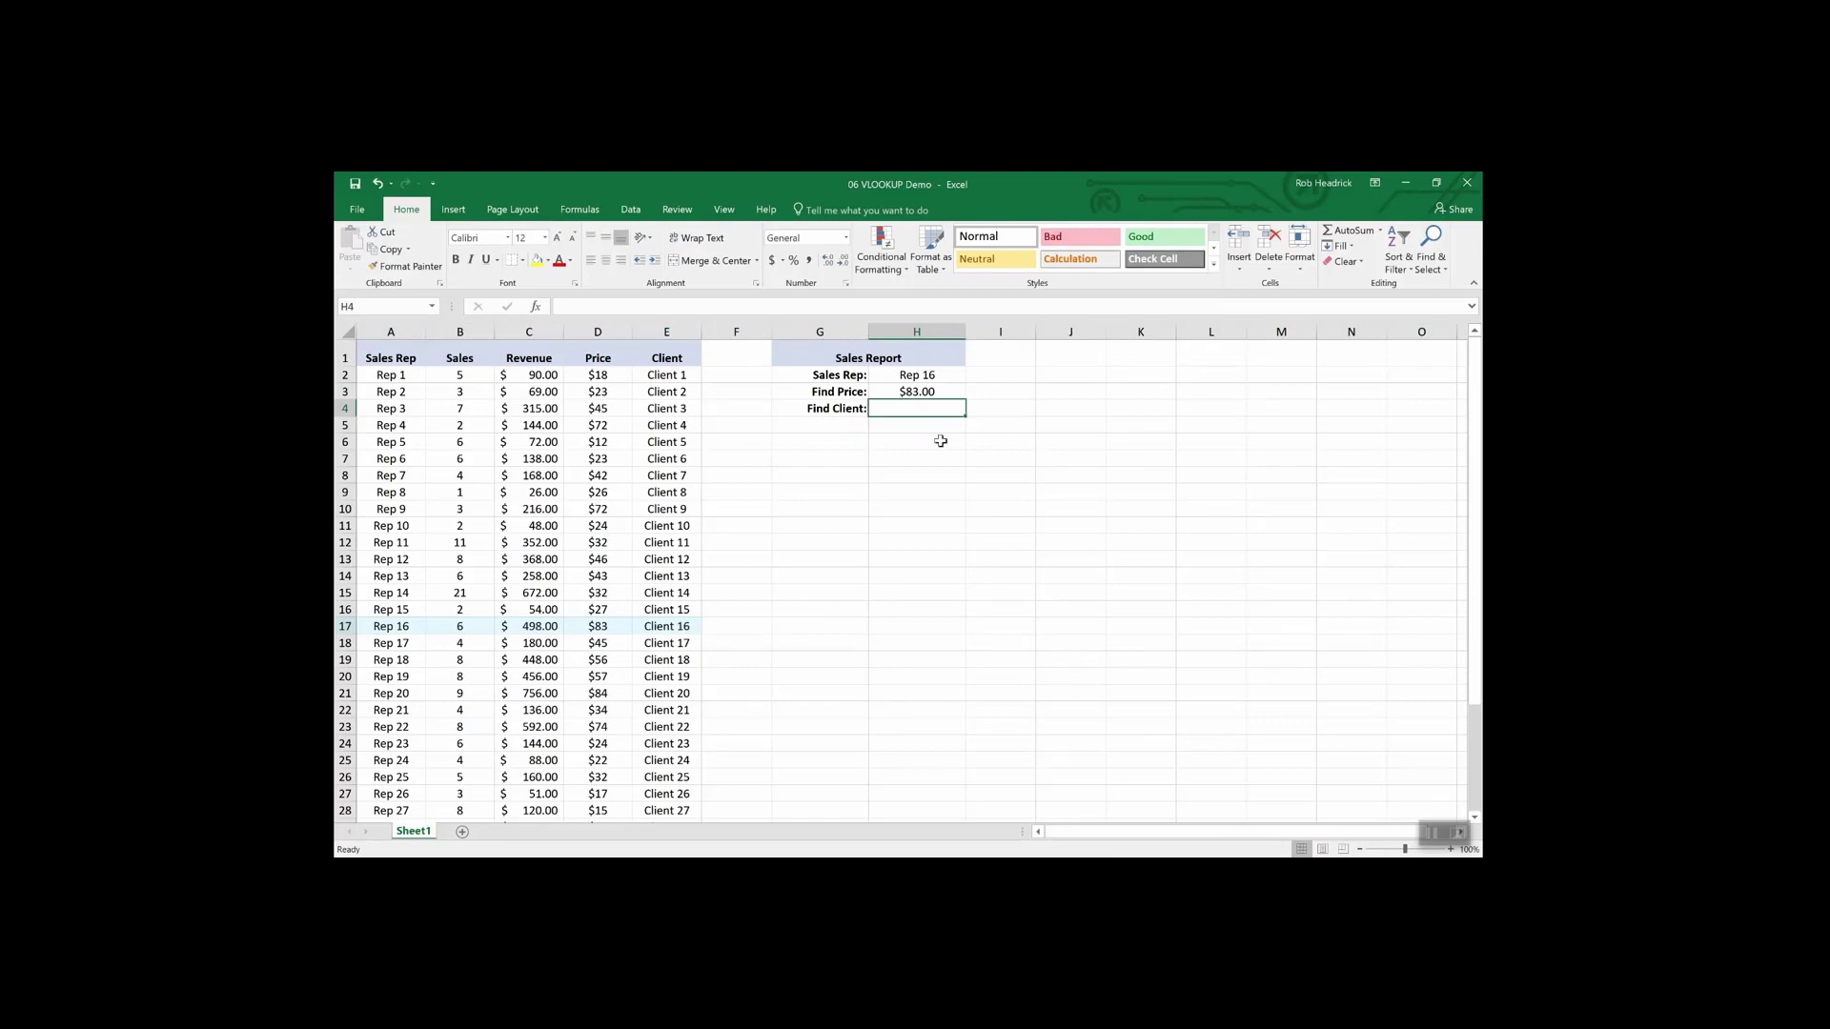
pyautogui.press('Up')
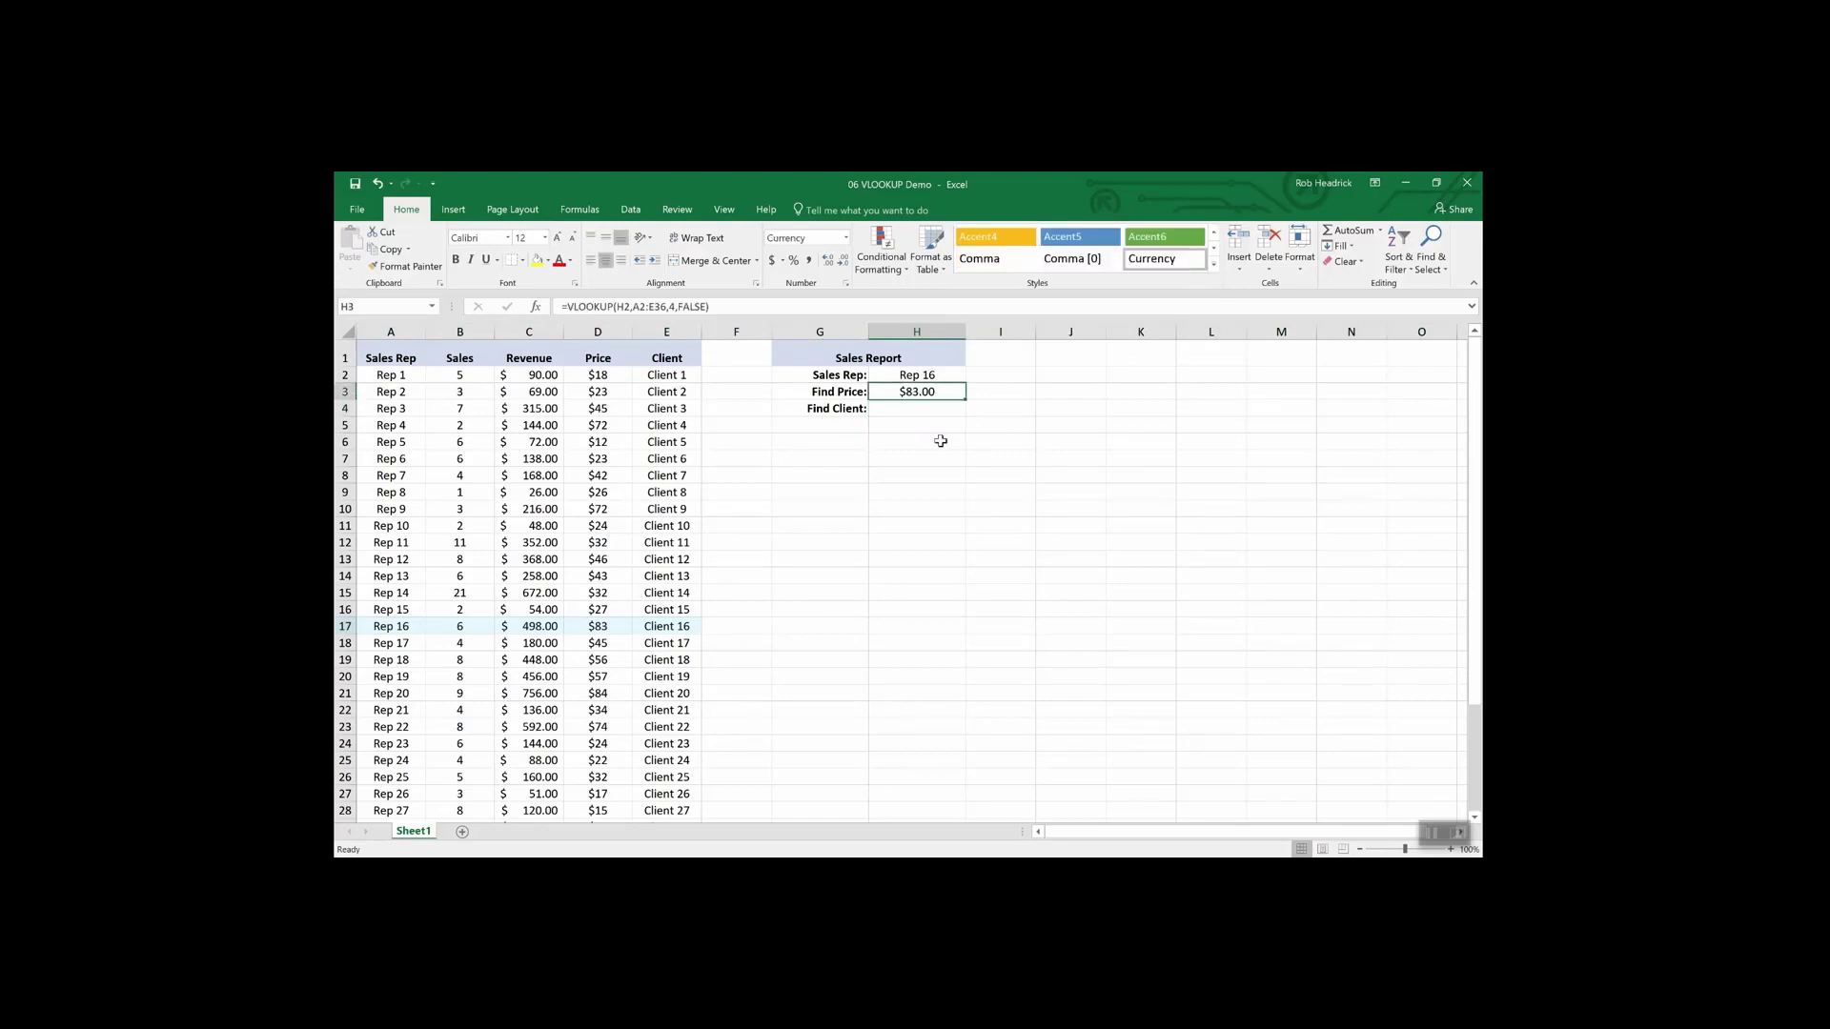
pyautogui.press('Down')
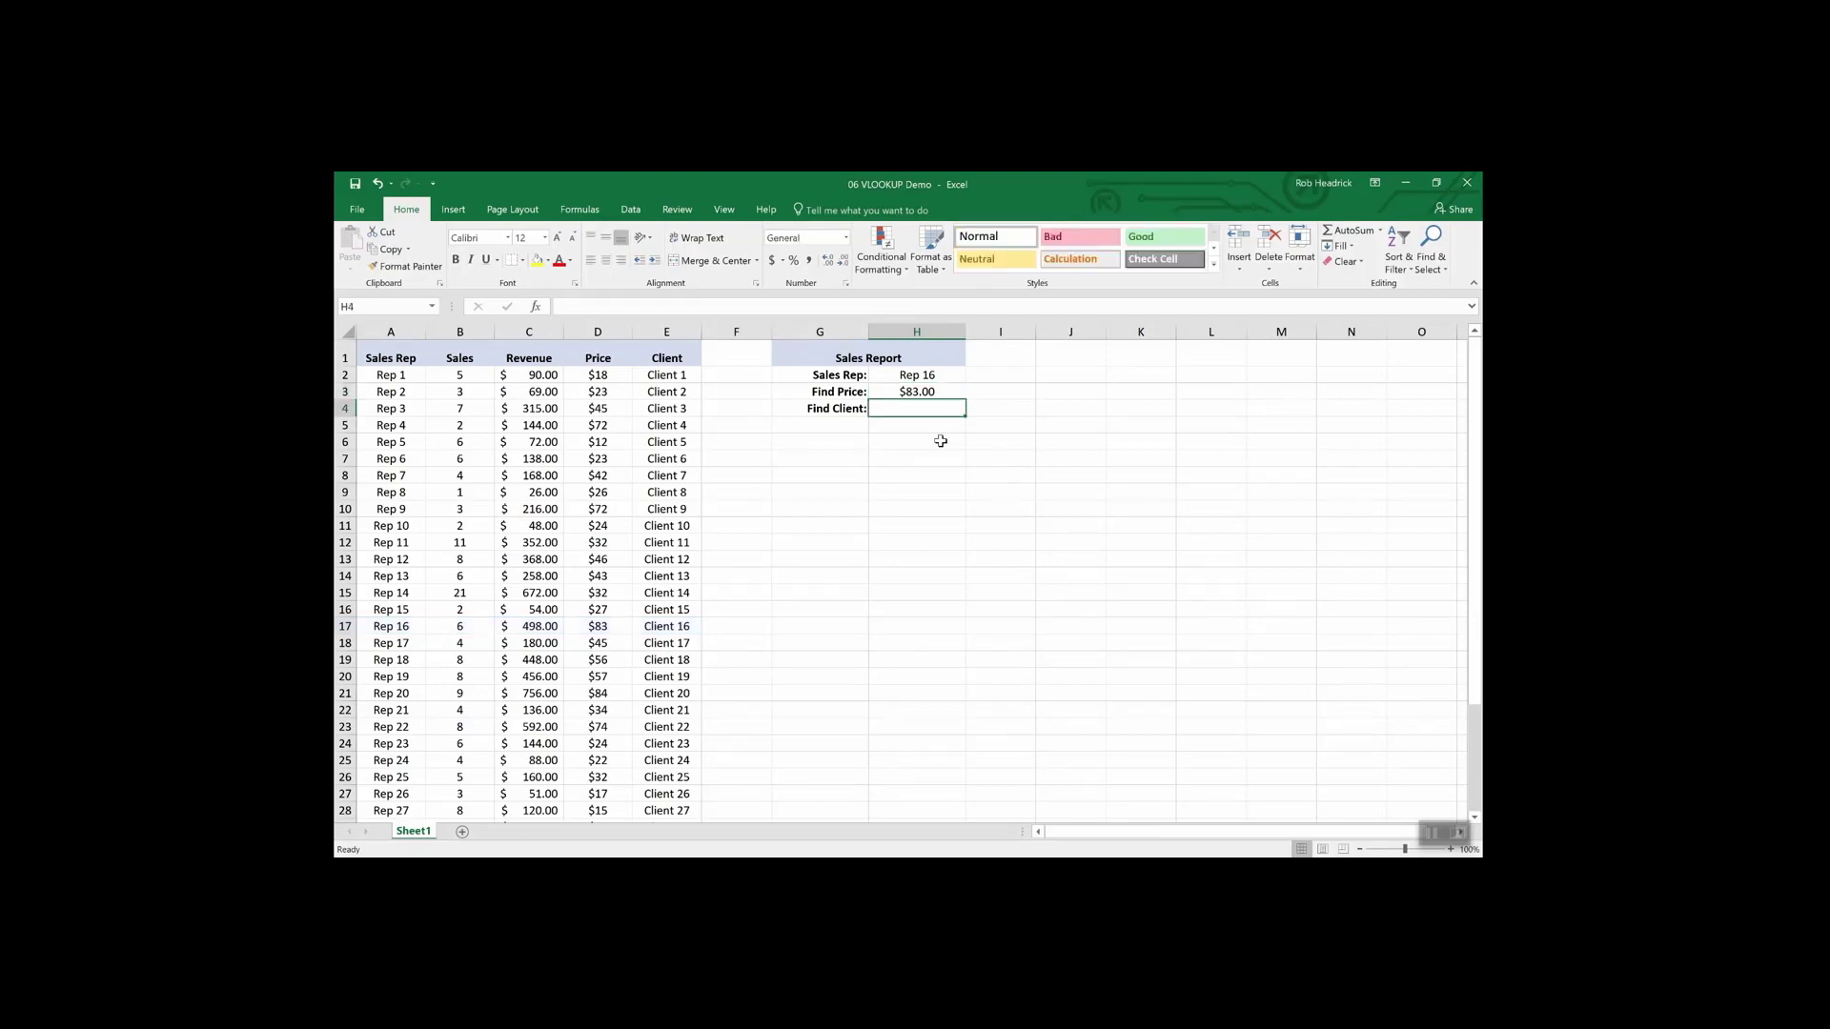
pyautogui.press('Up')
pyautogui.hotkey('ctrl', 'c')
pyautogui.press('Down')
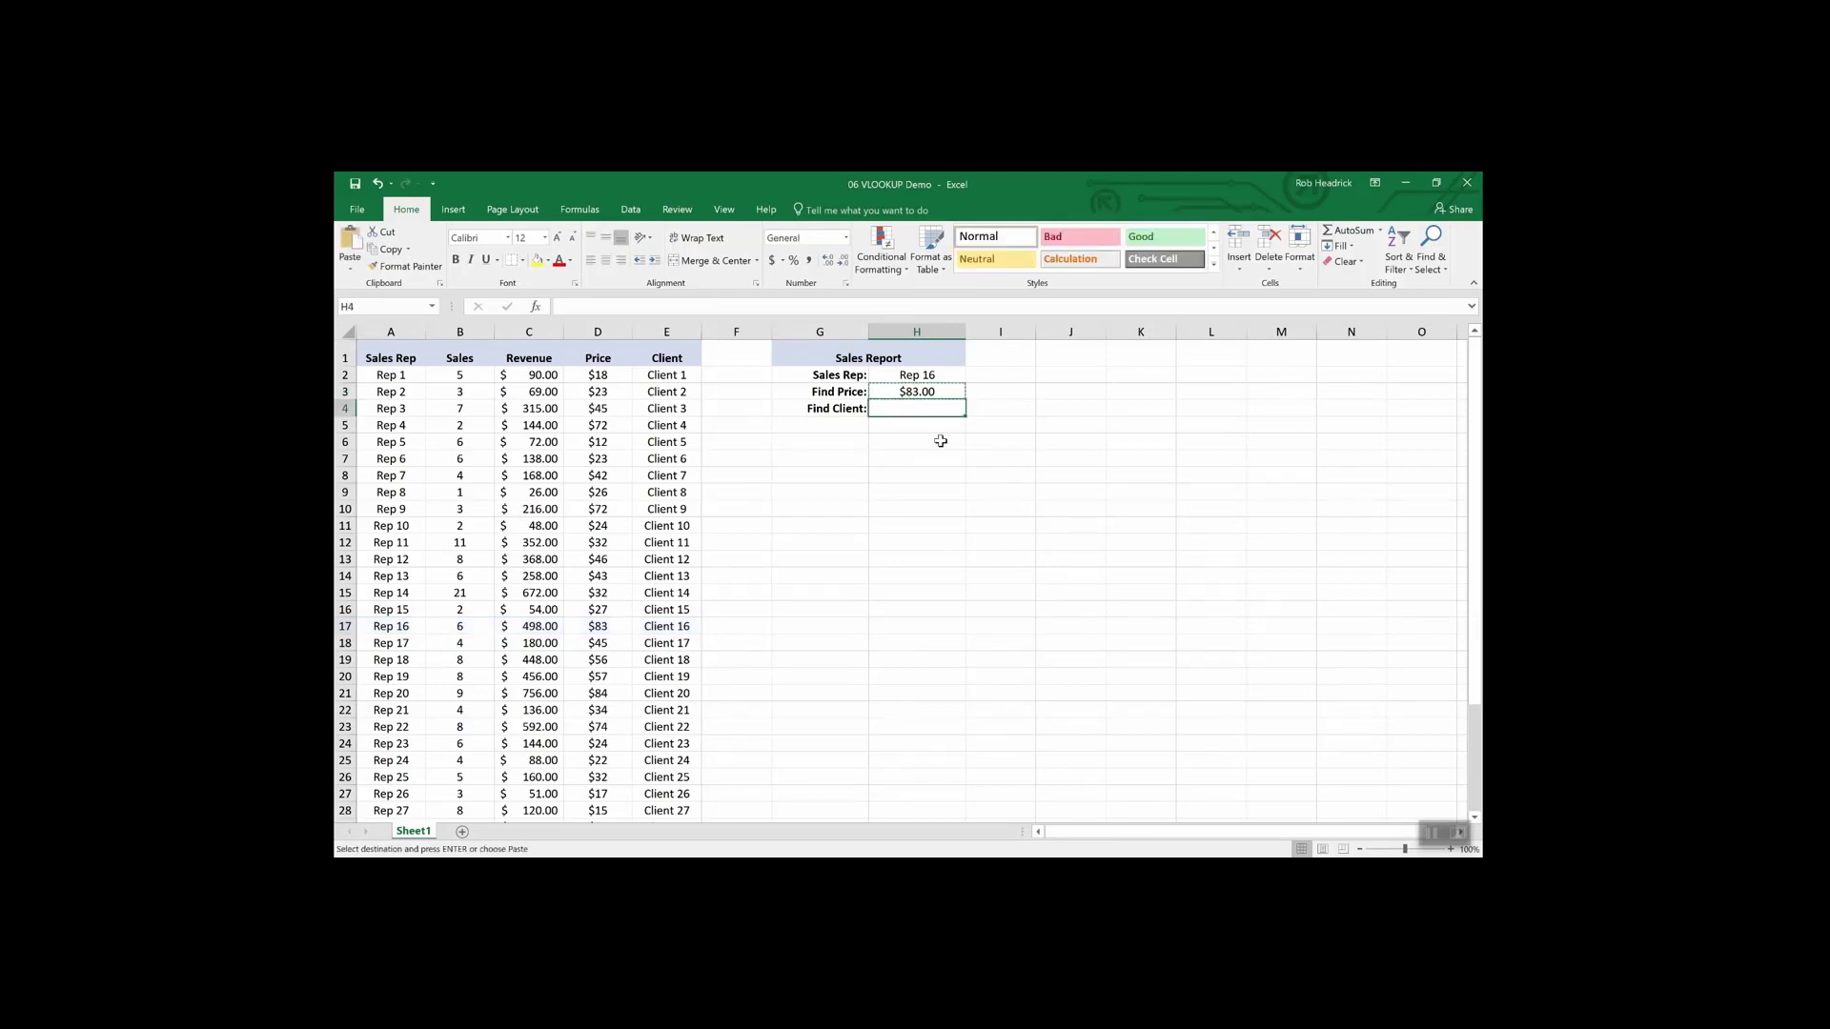
pyautogui.hotkey('ctrl', 'v')
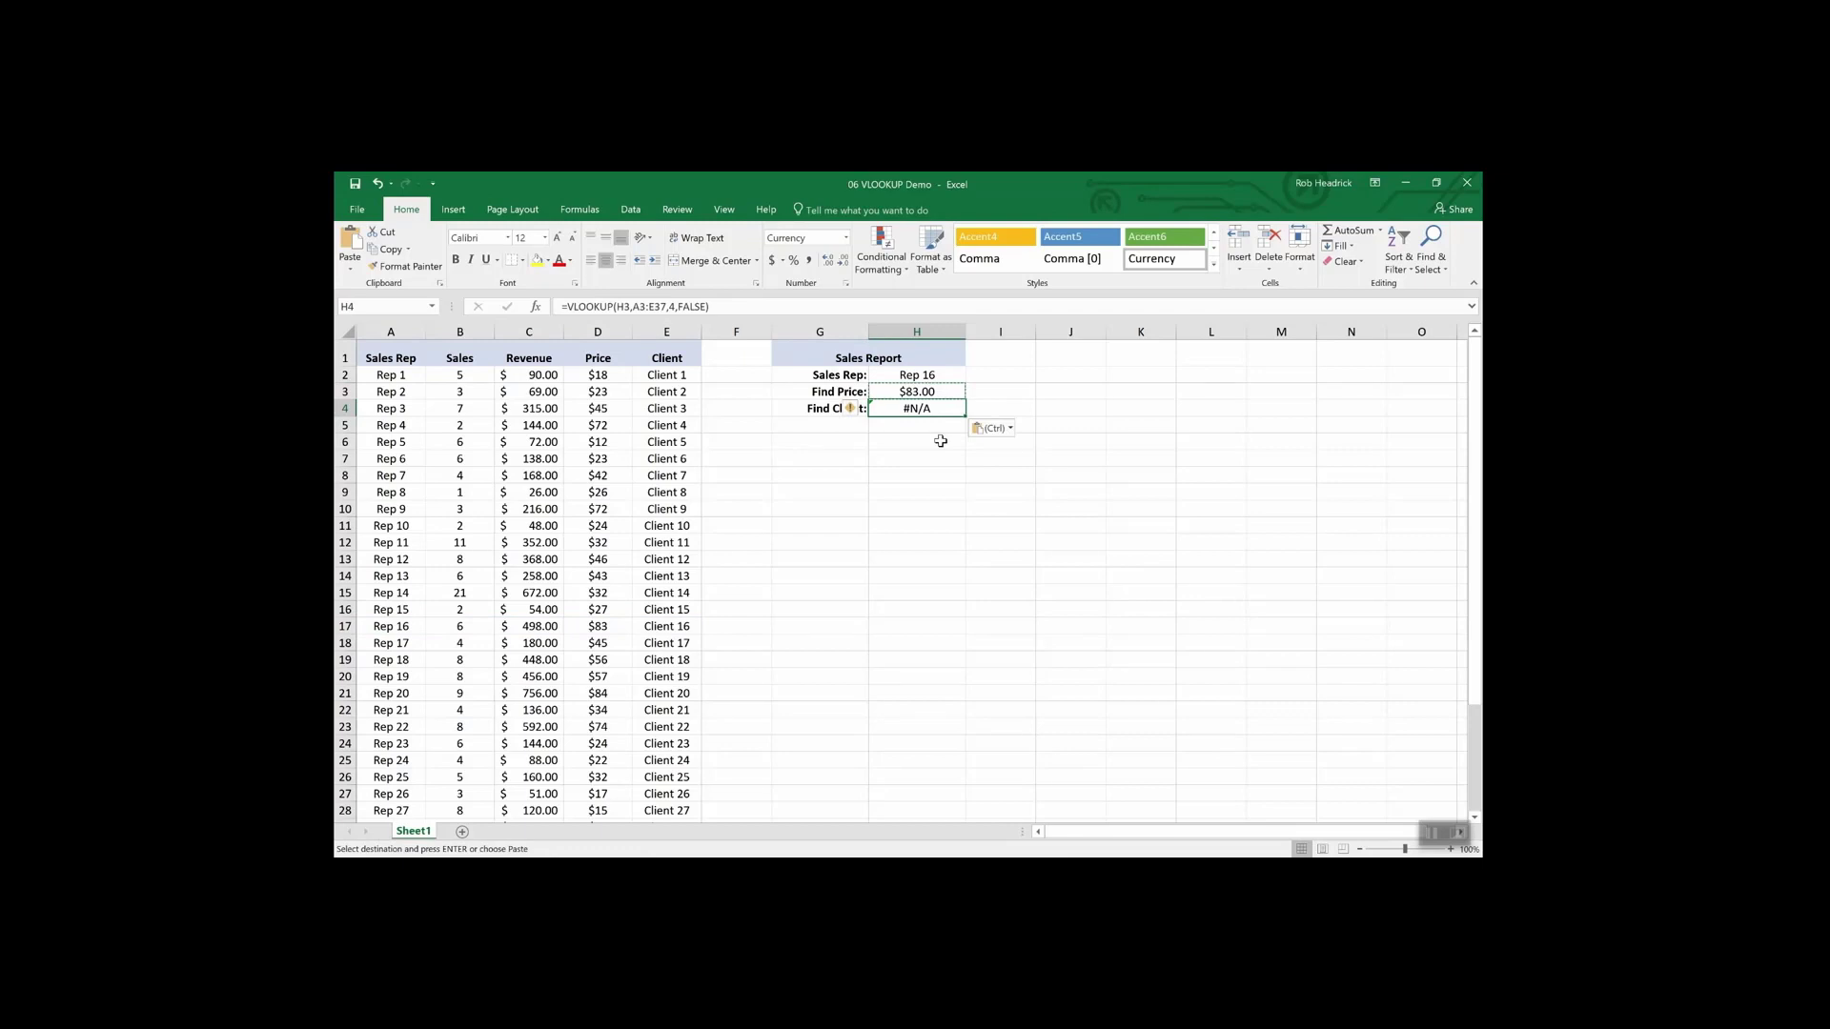
# - Edit H4's formula to look up H2 and the Client column, returning Client 16
pyautogui.click(630, 307)
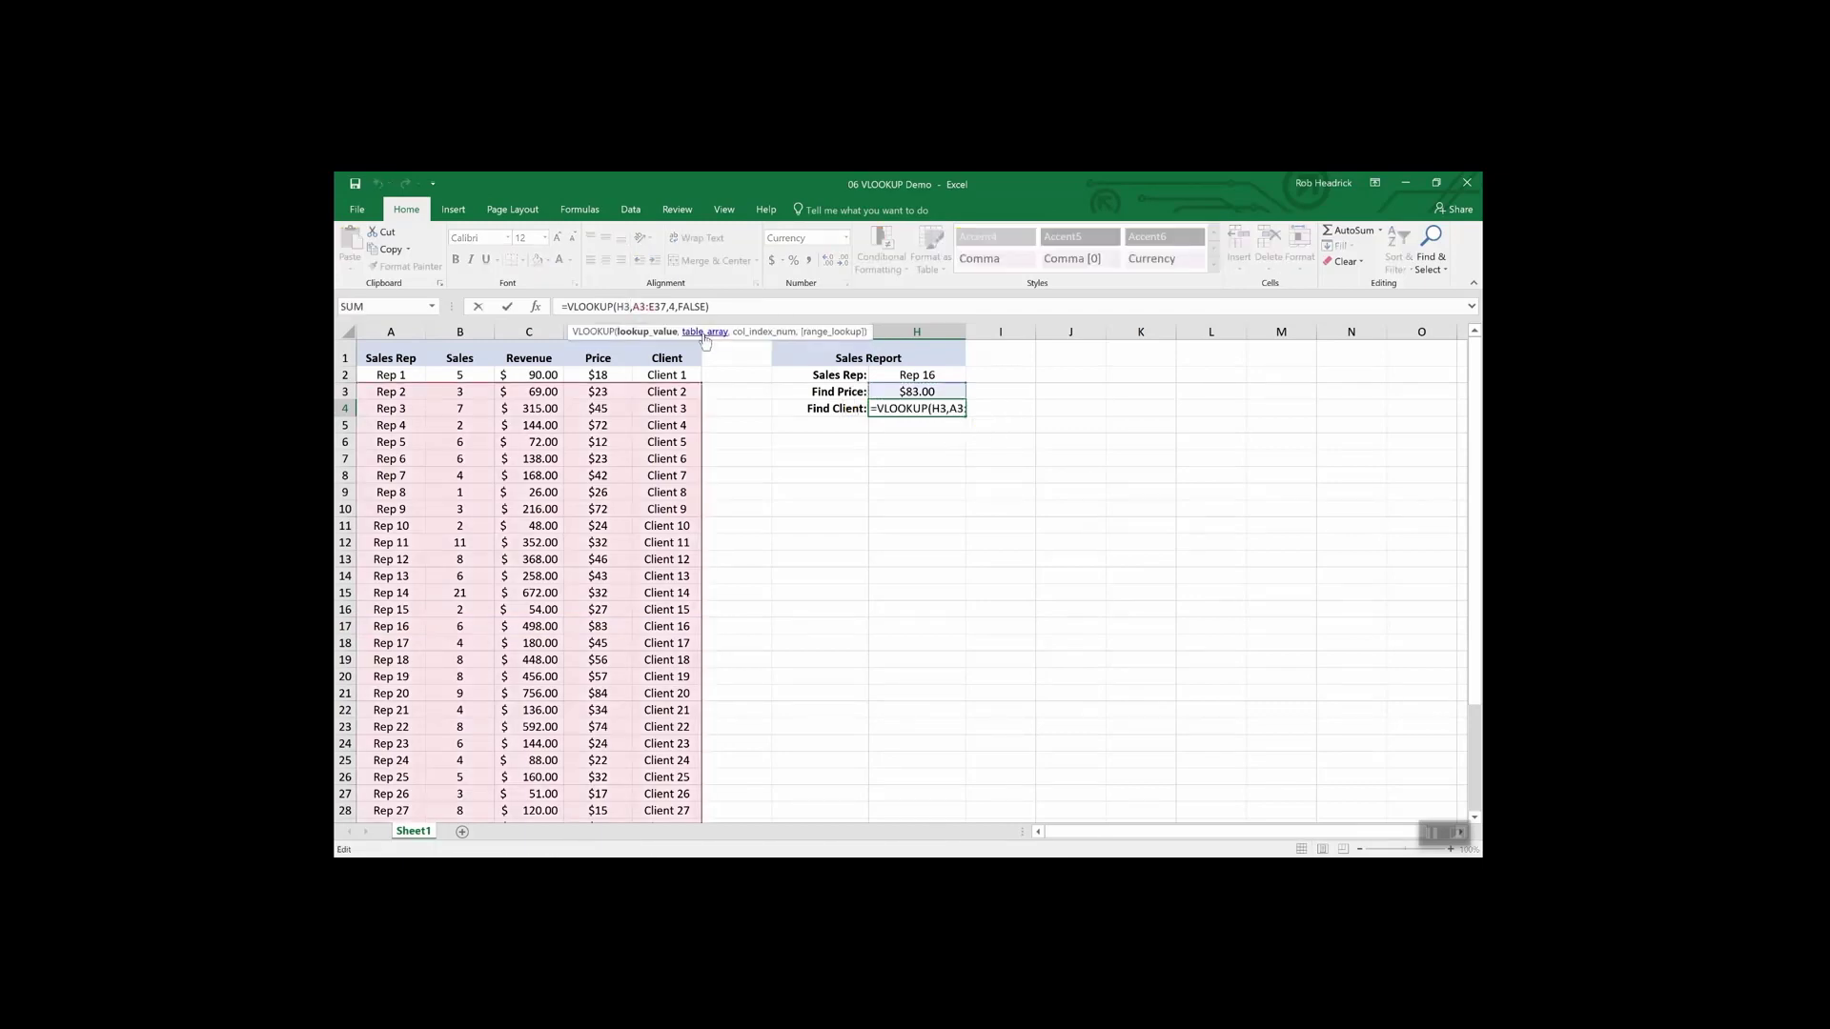
pyautogui.press('BackSpace')
pyautogui.write('2')
pyautogui.press('Right')
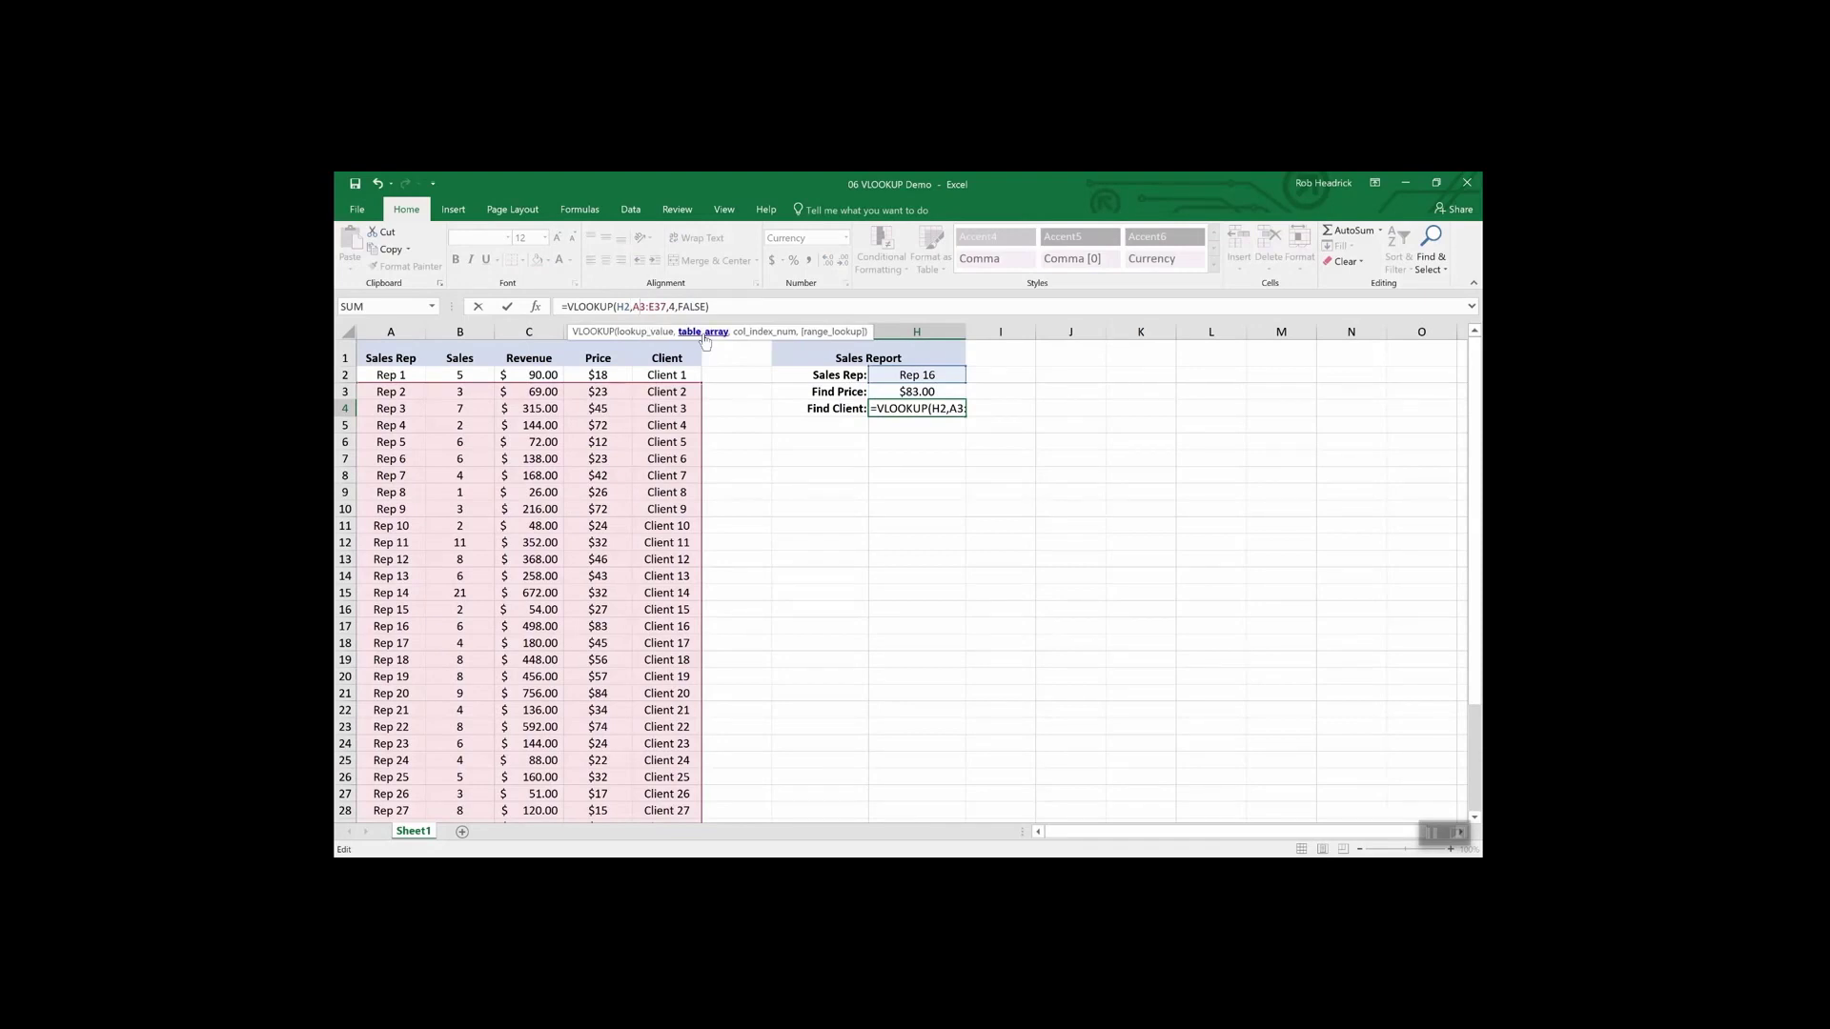
pyautogui.press('Right')
pyautogui.press('Right')
pyautogui.press('Right')
pyautogui.press('Right')
pyautogui.press('Right')
pyautogui.press('Right')
pyautogui.press('Return')
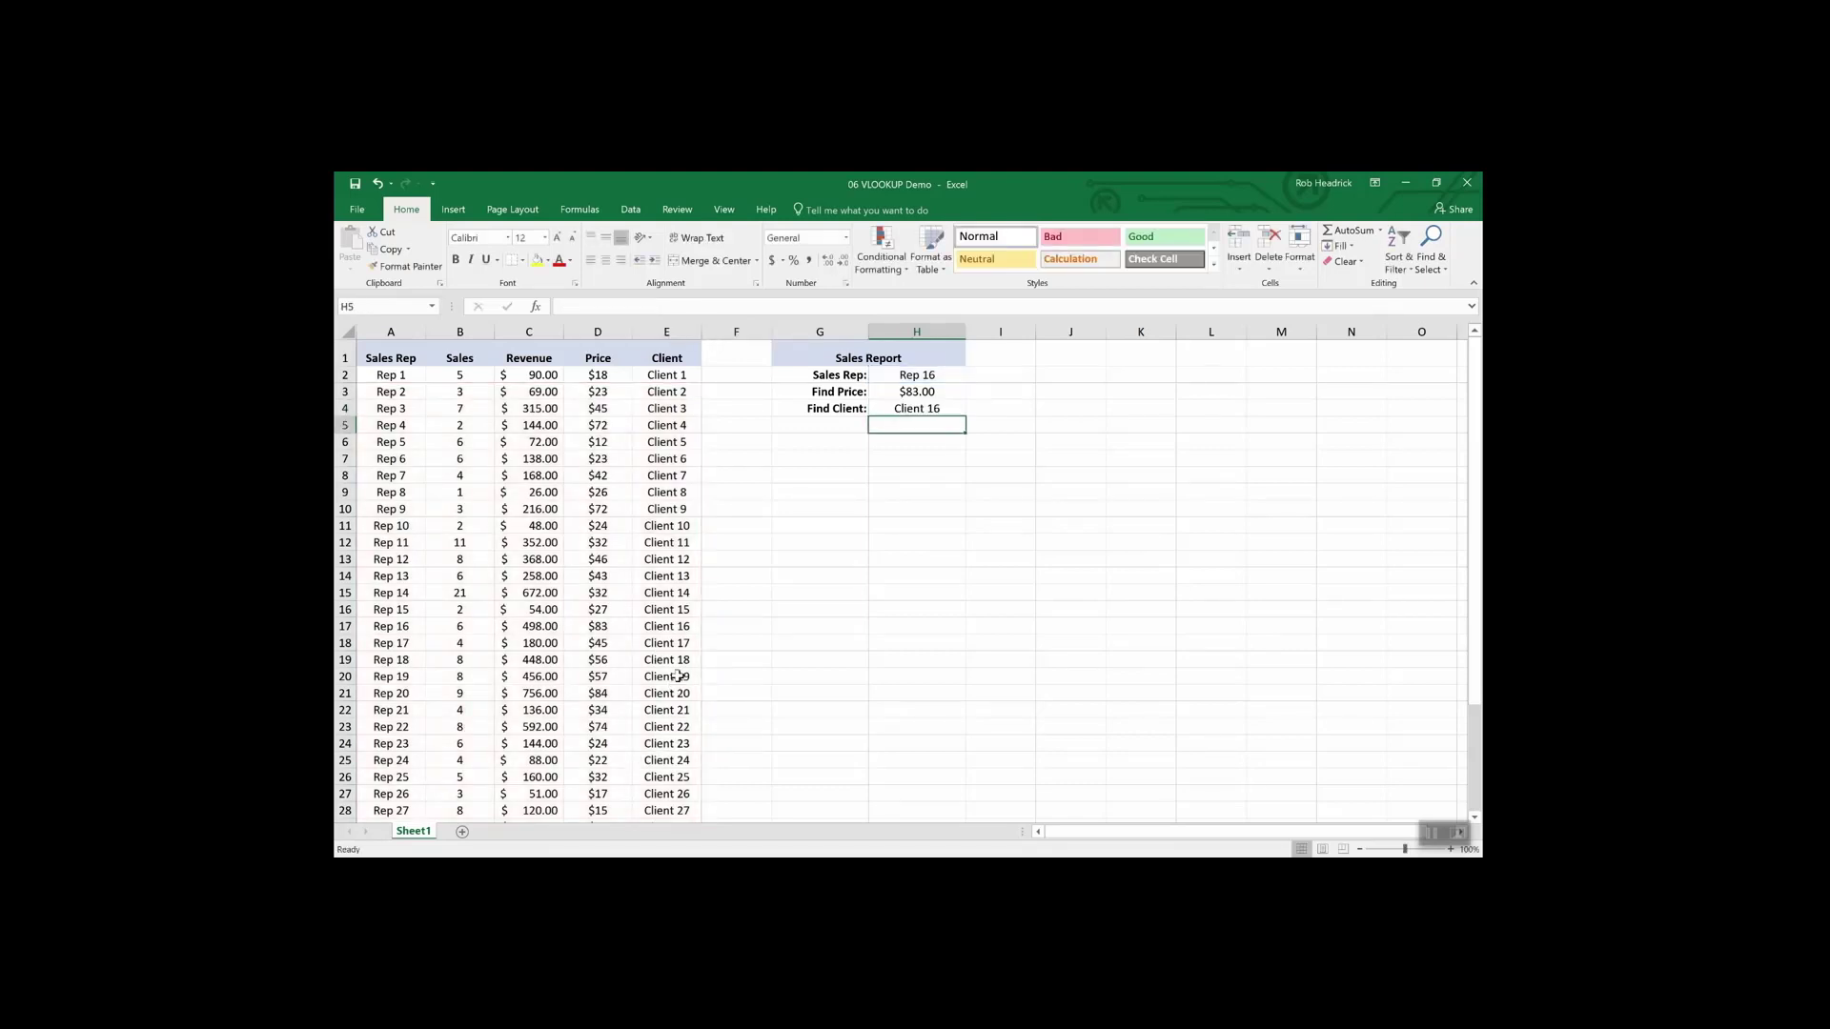
# - Choose Rep 19, then Rep 25 from H2's sales rep dropdown, showing $32.00 and Client 25
pyautogui.click(345, 627)
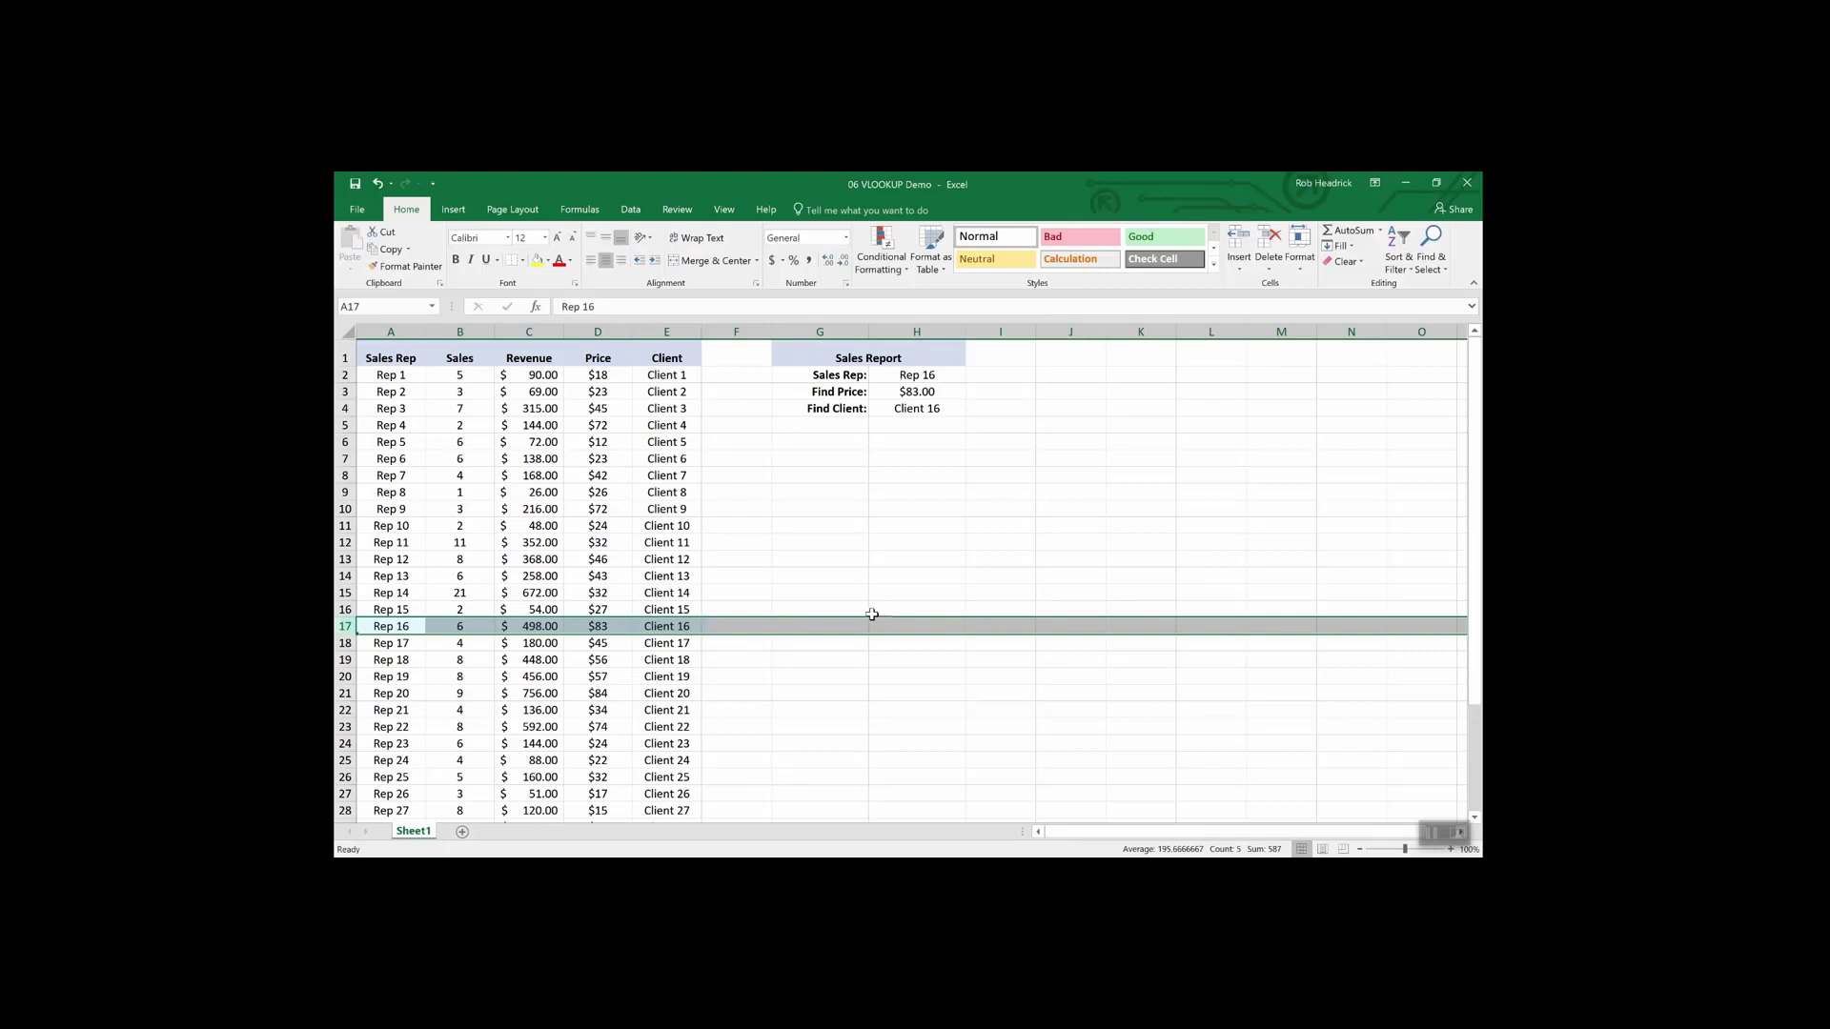
pyautogui.click(926, 375)
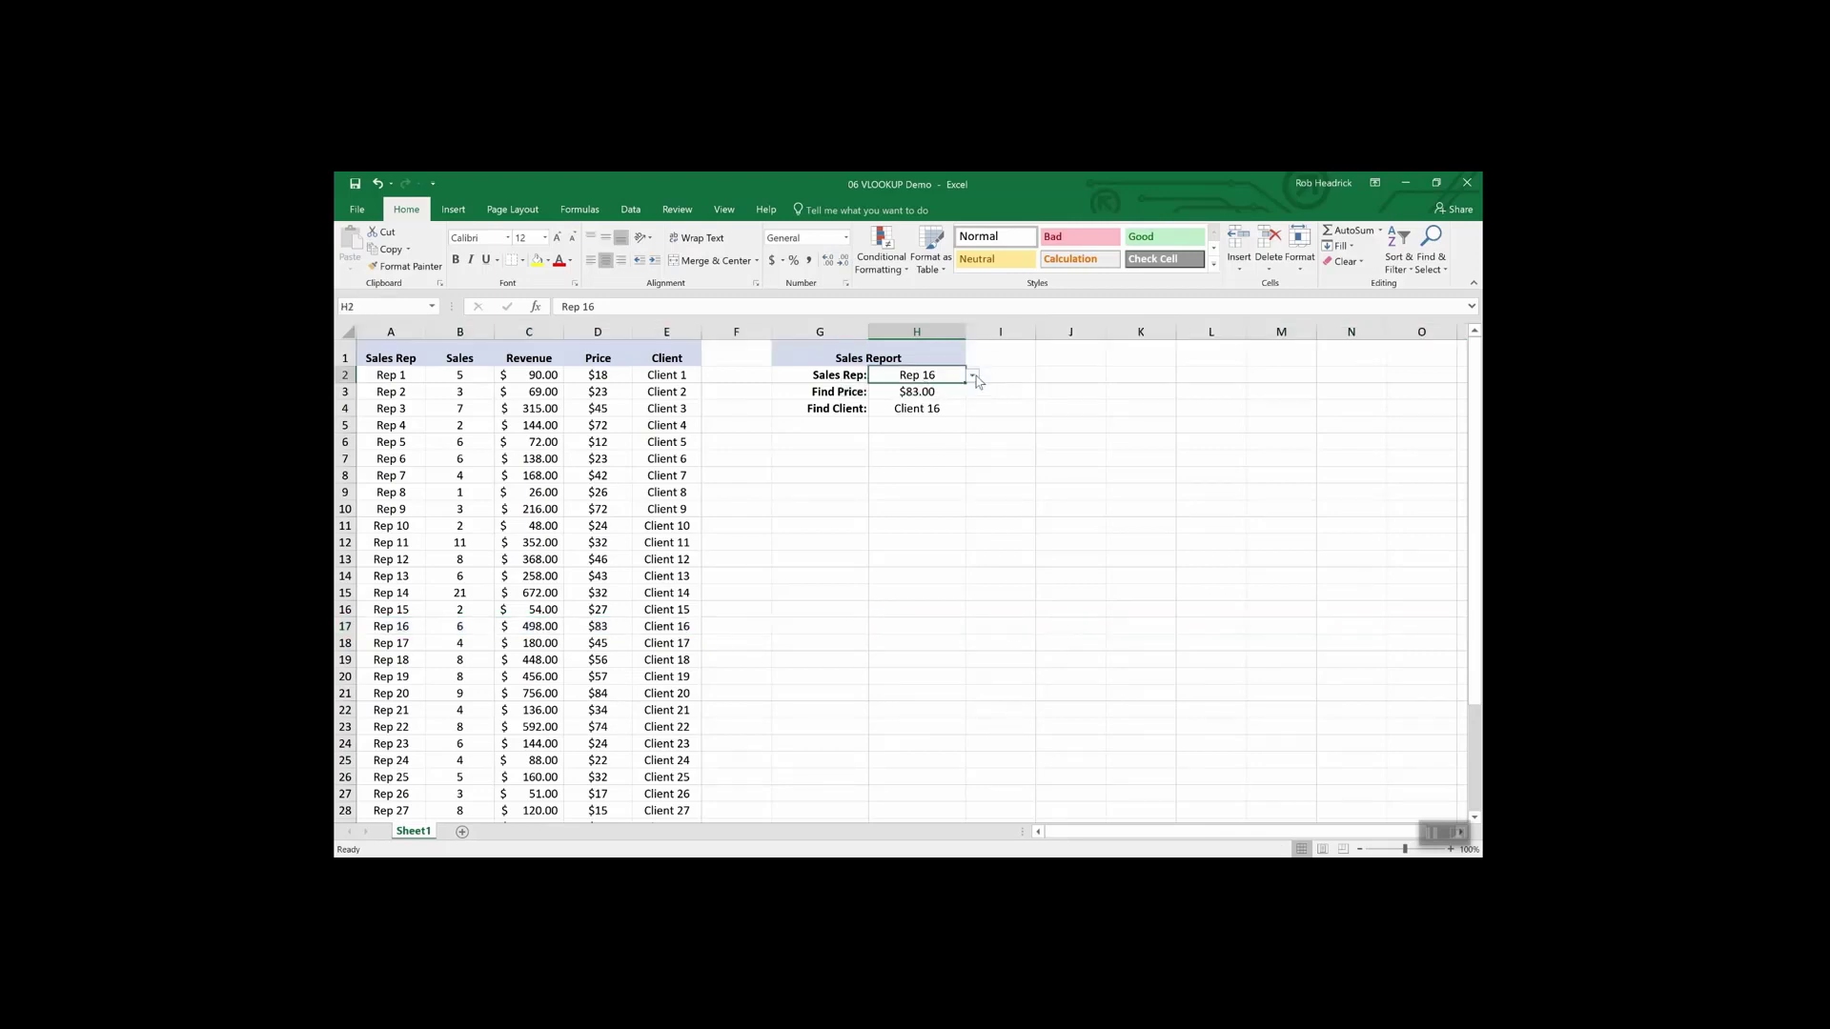
pyautogui.click(972, 375)
pyautogui.click(937, 430)
pyautogui.click(972, 375)
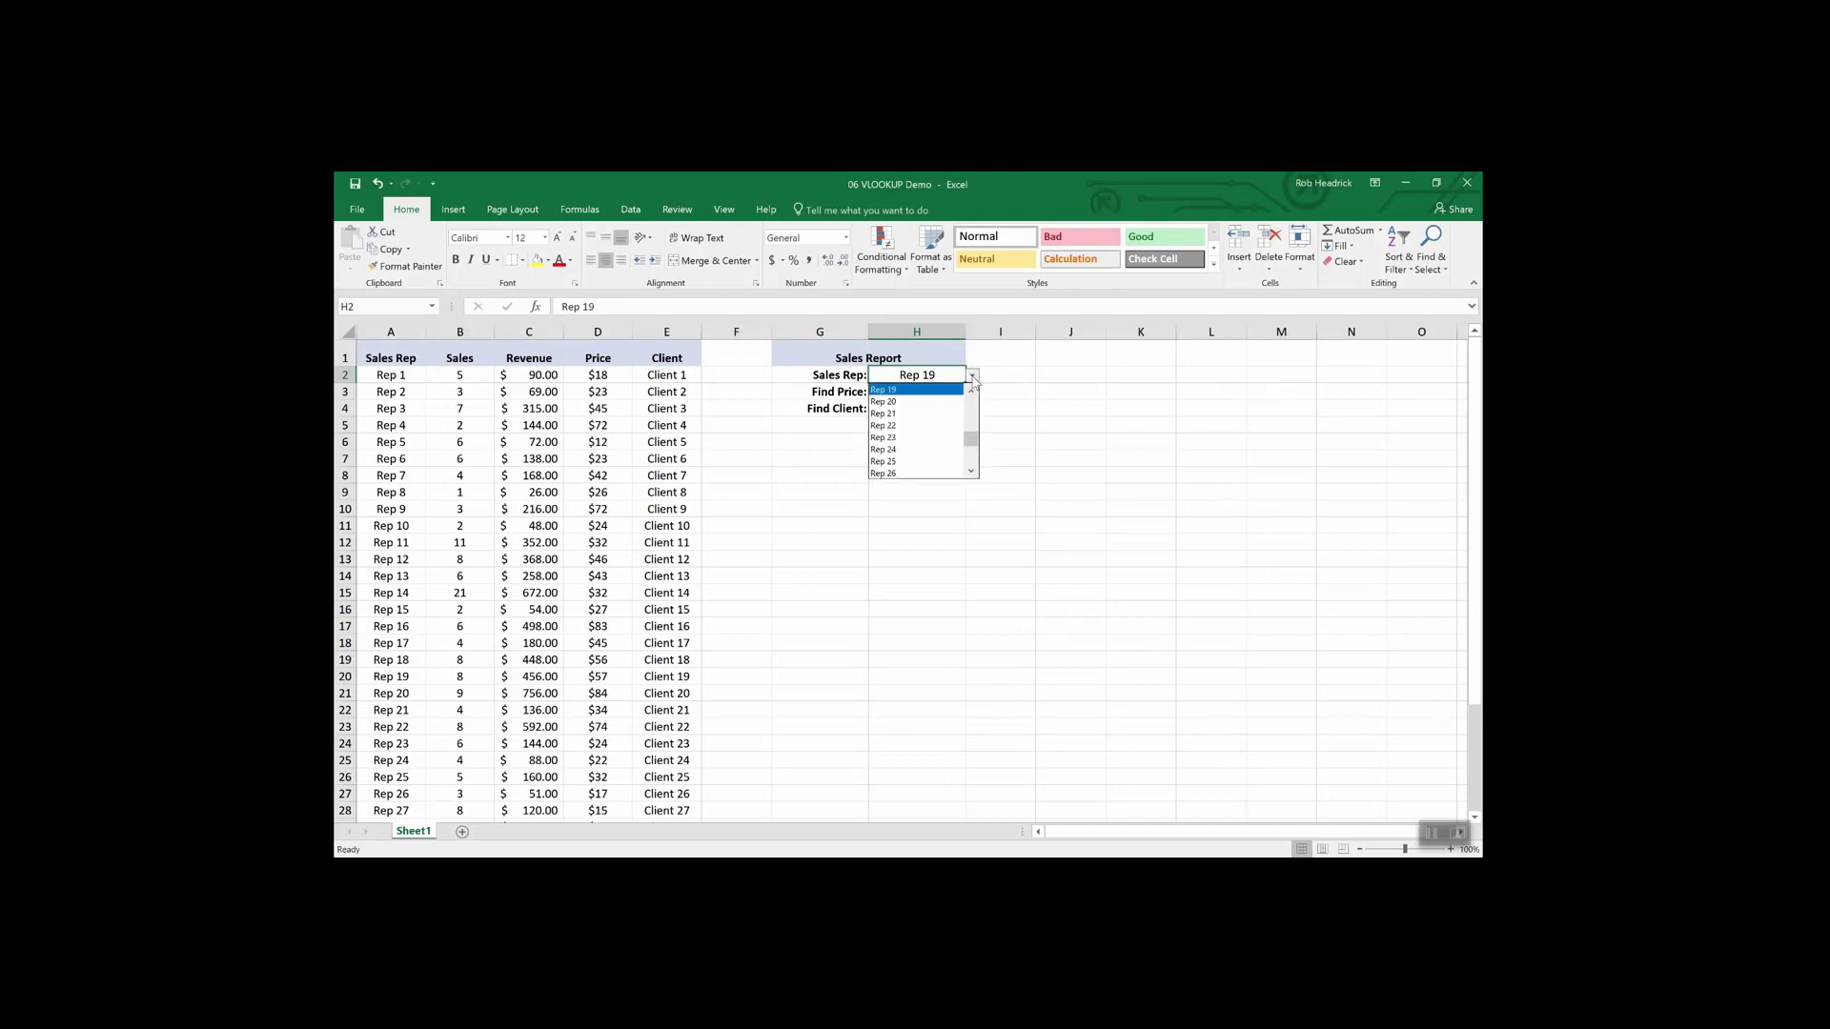
pyautogui.click(937, 462)
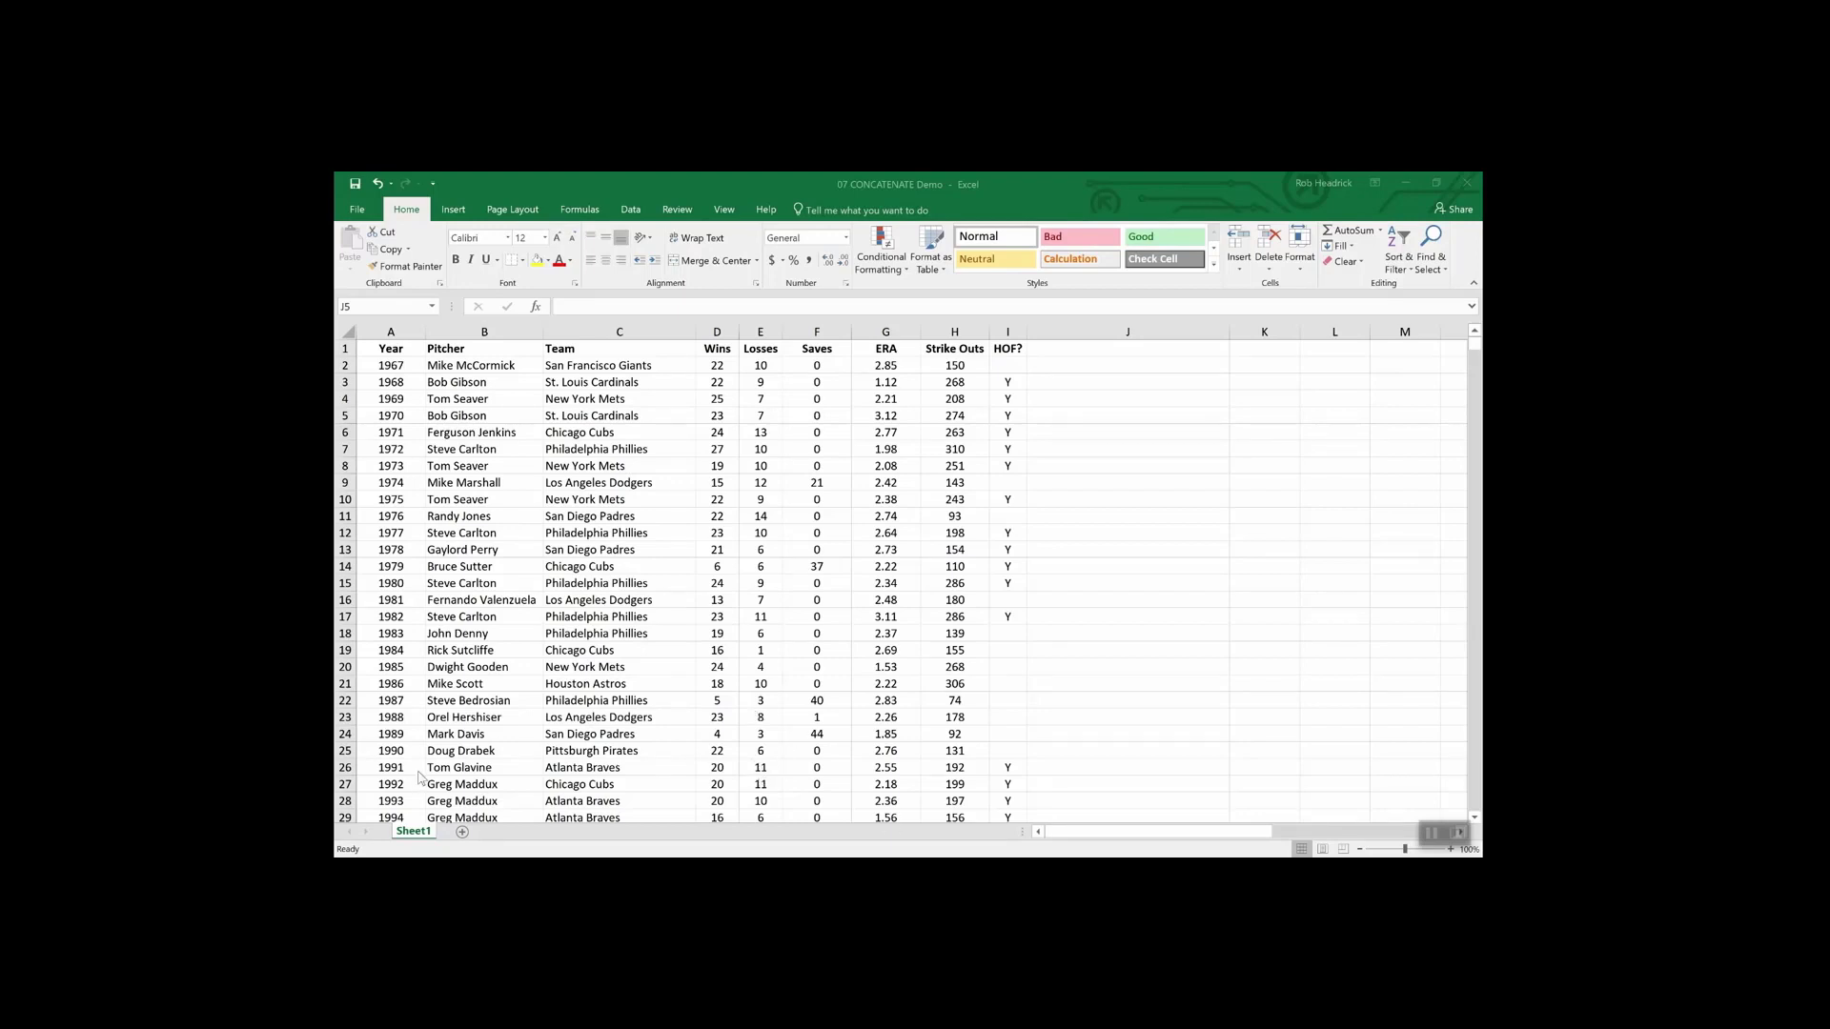
# - Type a manual win-loss entry 22-10 into the Wins cell D2
pyautogui.moveTo(729, 349); pyautogui.dragTo(762, 349)
pyautogui.click(757, 449)
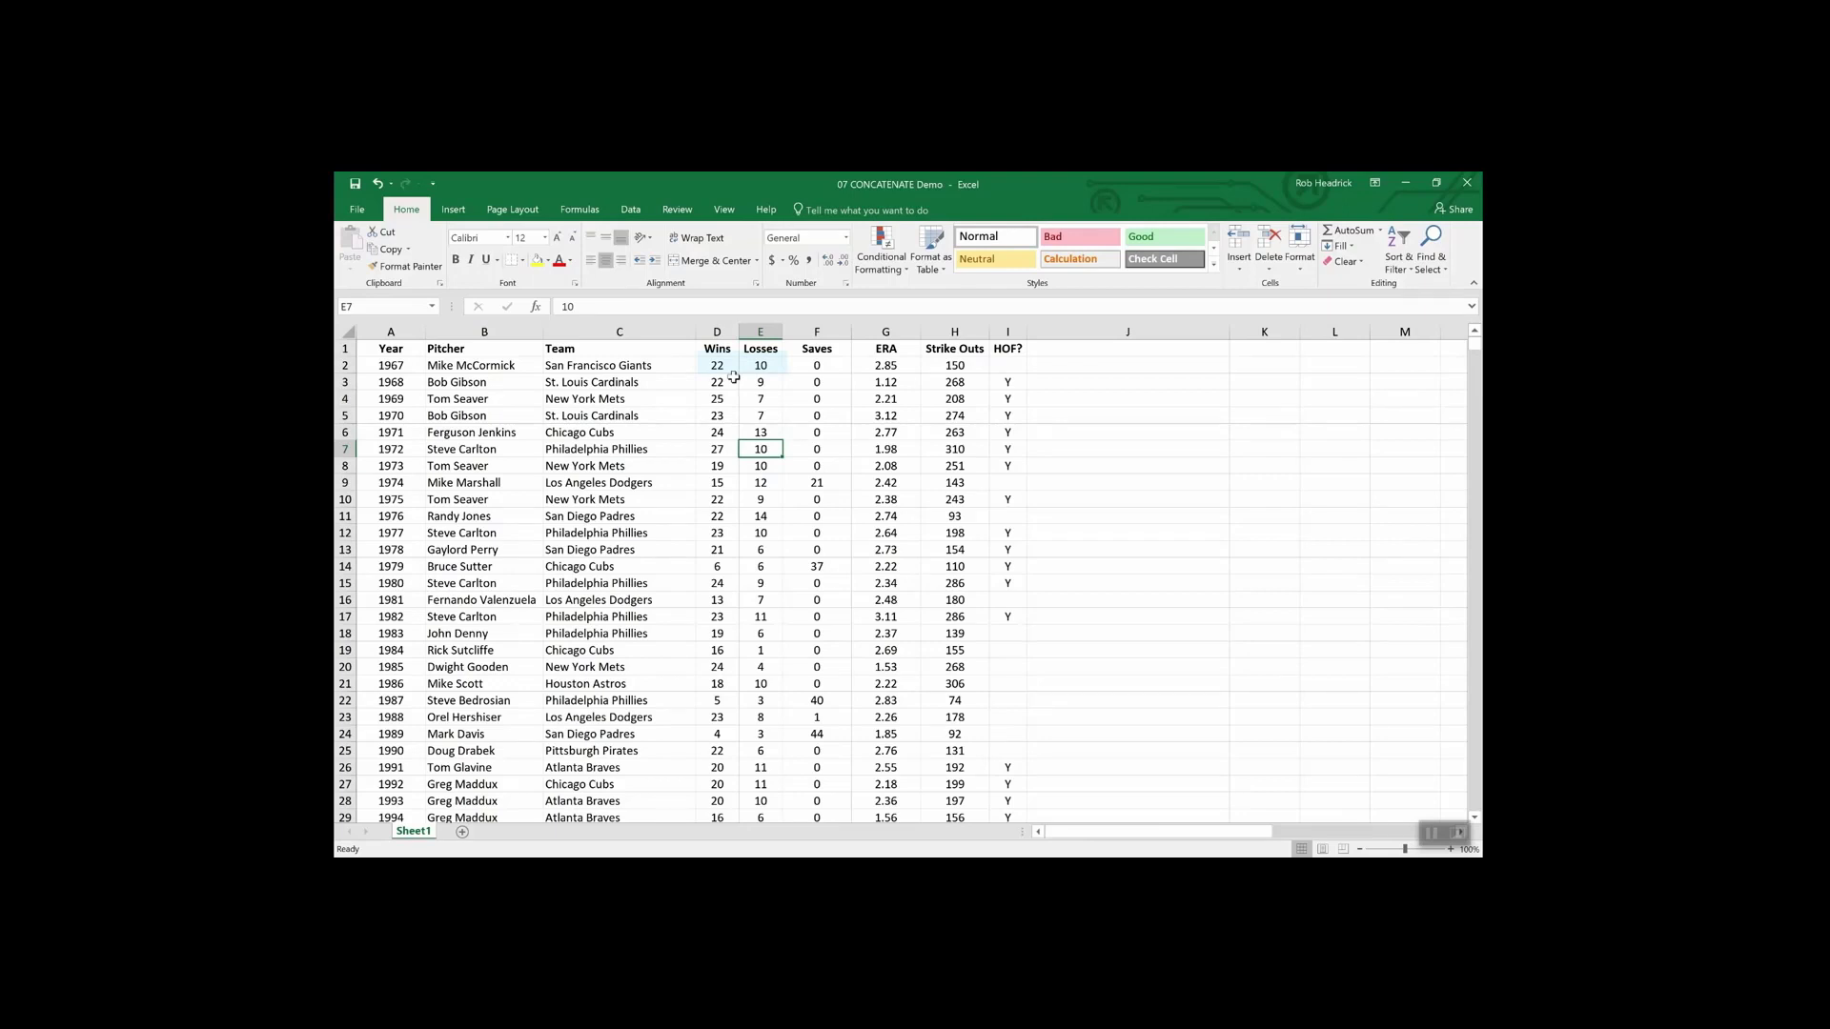
pyautogui.doubleClick(733, 366)
pyautogui.write('-10')
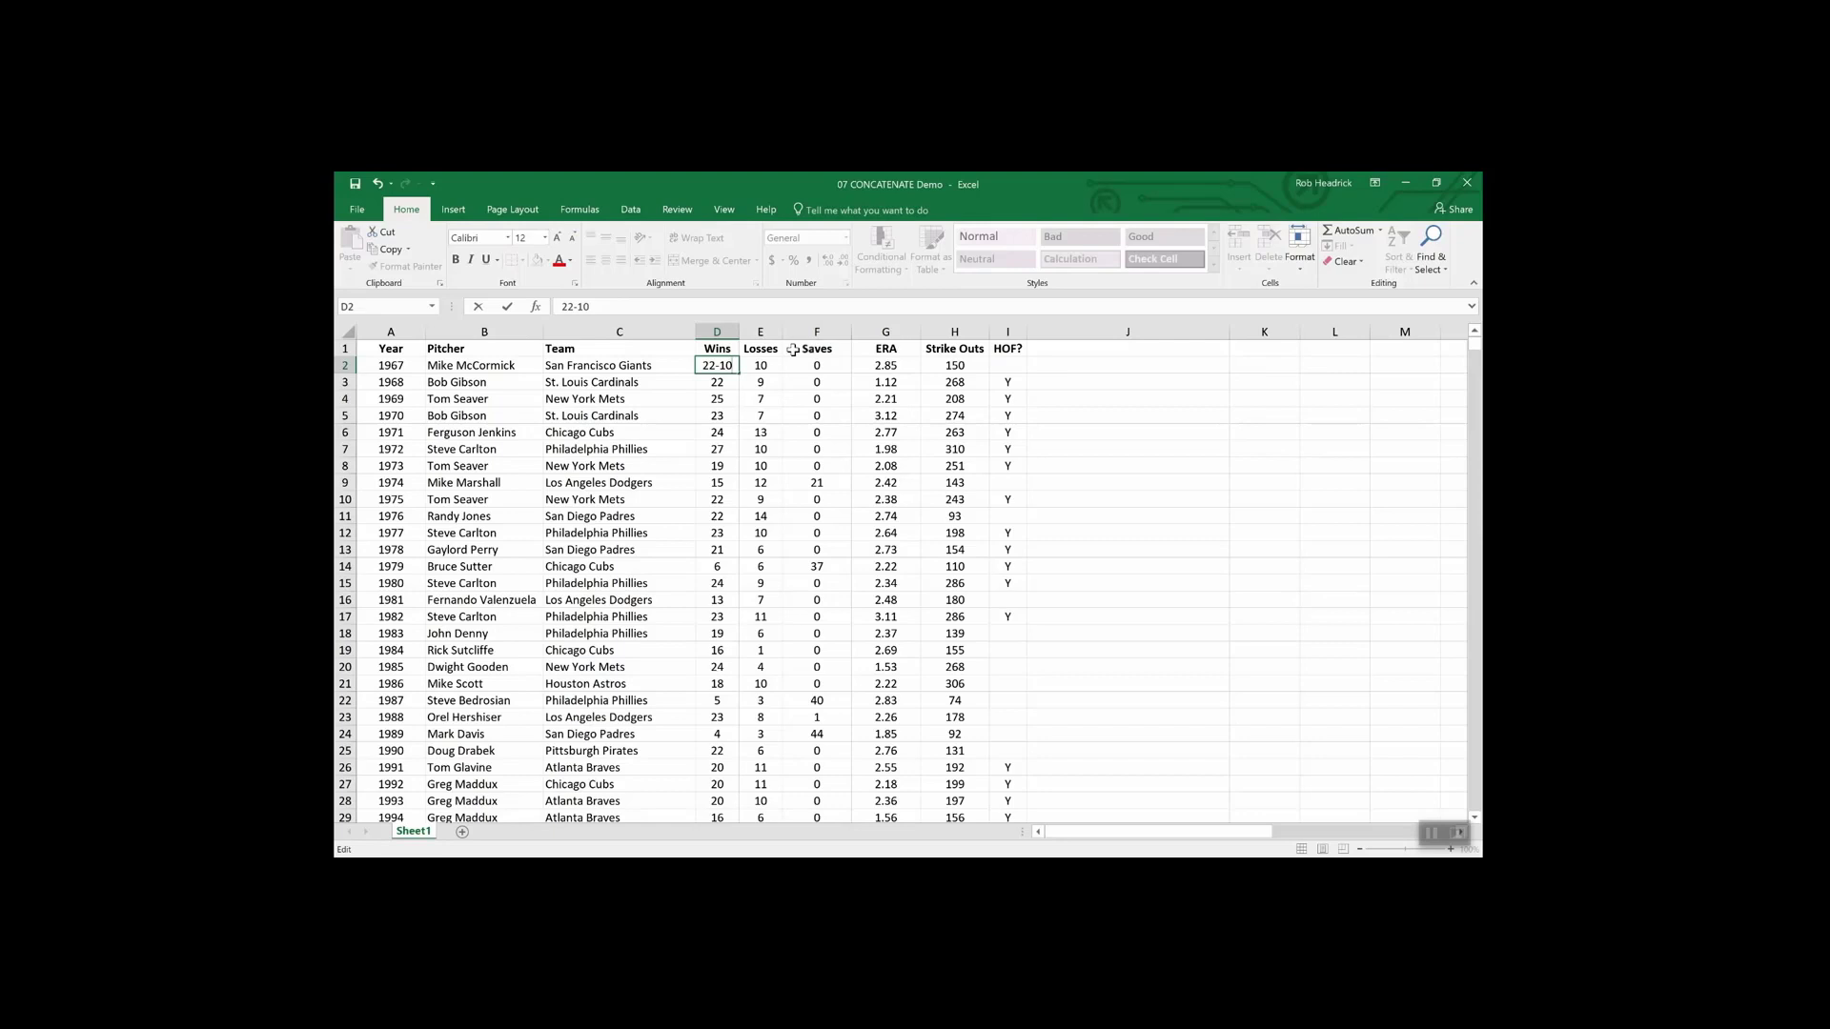
# - Discard the 22-10 edit and insert a new column headed W-L before Saves
pyautogui.press('BackSpace')
pyautogui.press('BackSpace')
pyautogui.press('BackSpace')
pyautogui.press('Escape')
pyautogui.click(802, 332)
pyautogui.rightClick(800, 334)
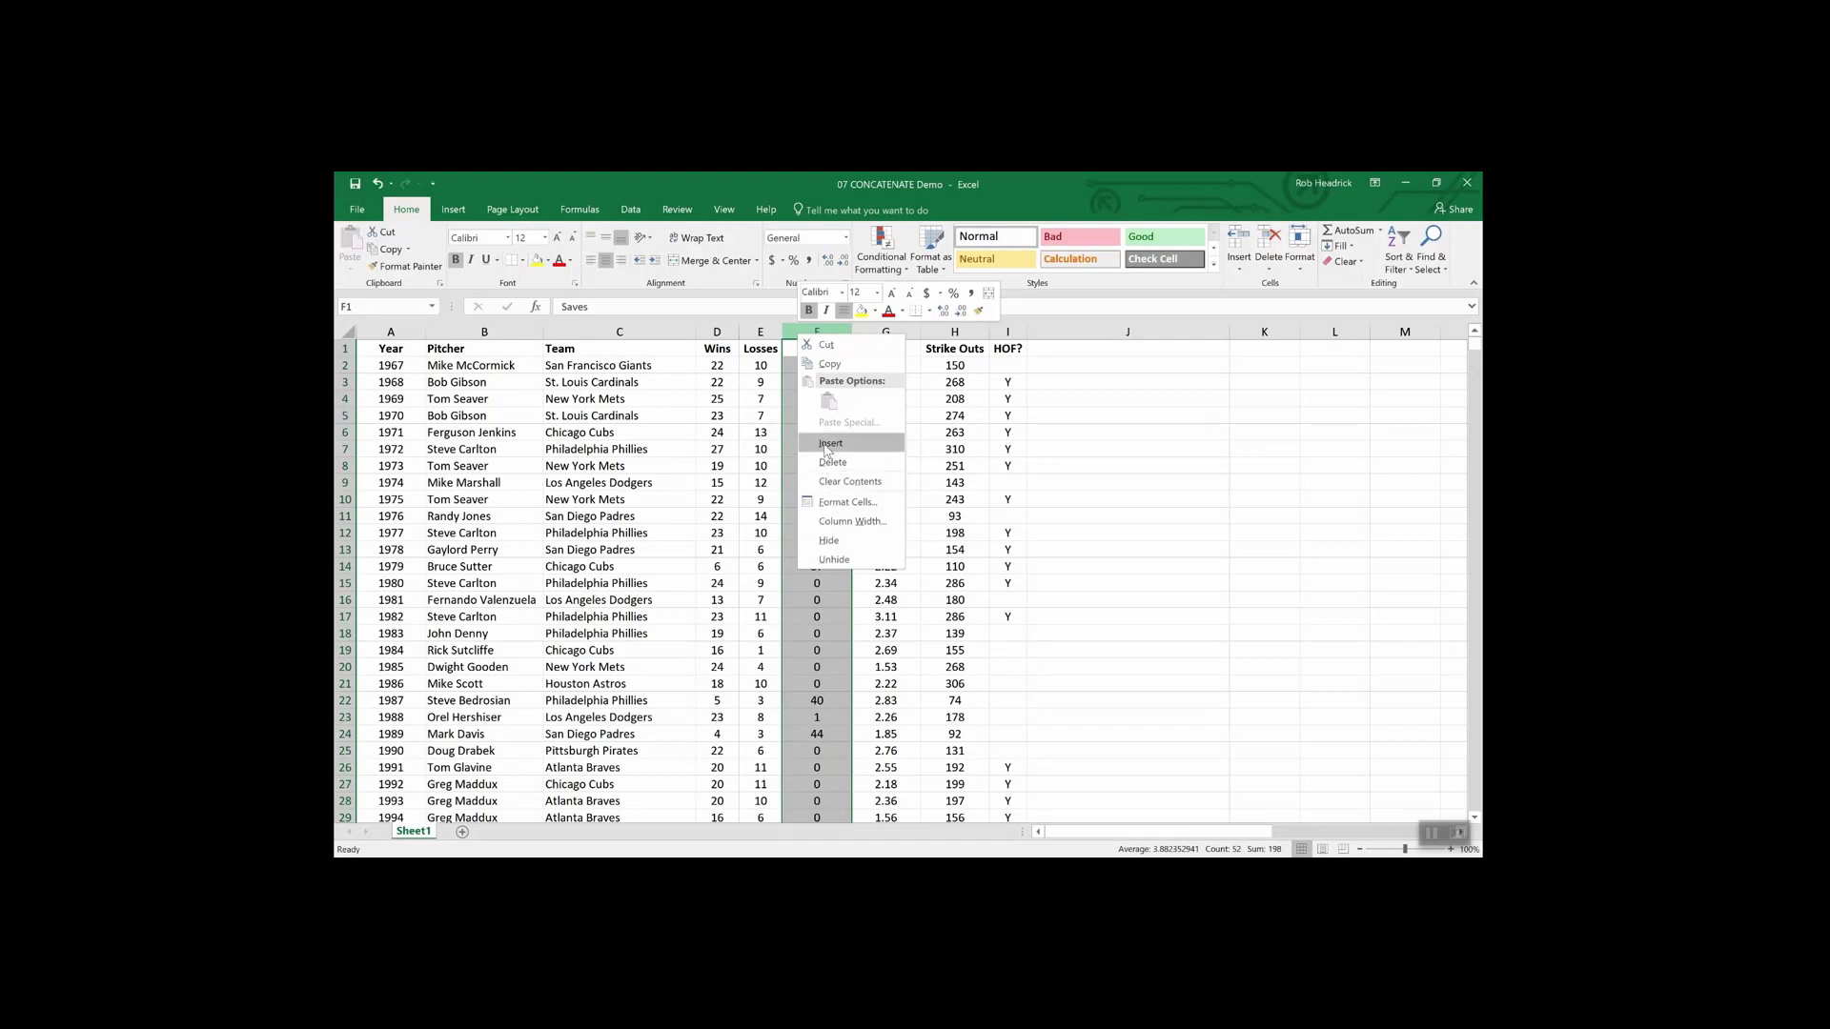
pyautogui.click(829, 444)
pyautogui.click(805, 348)
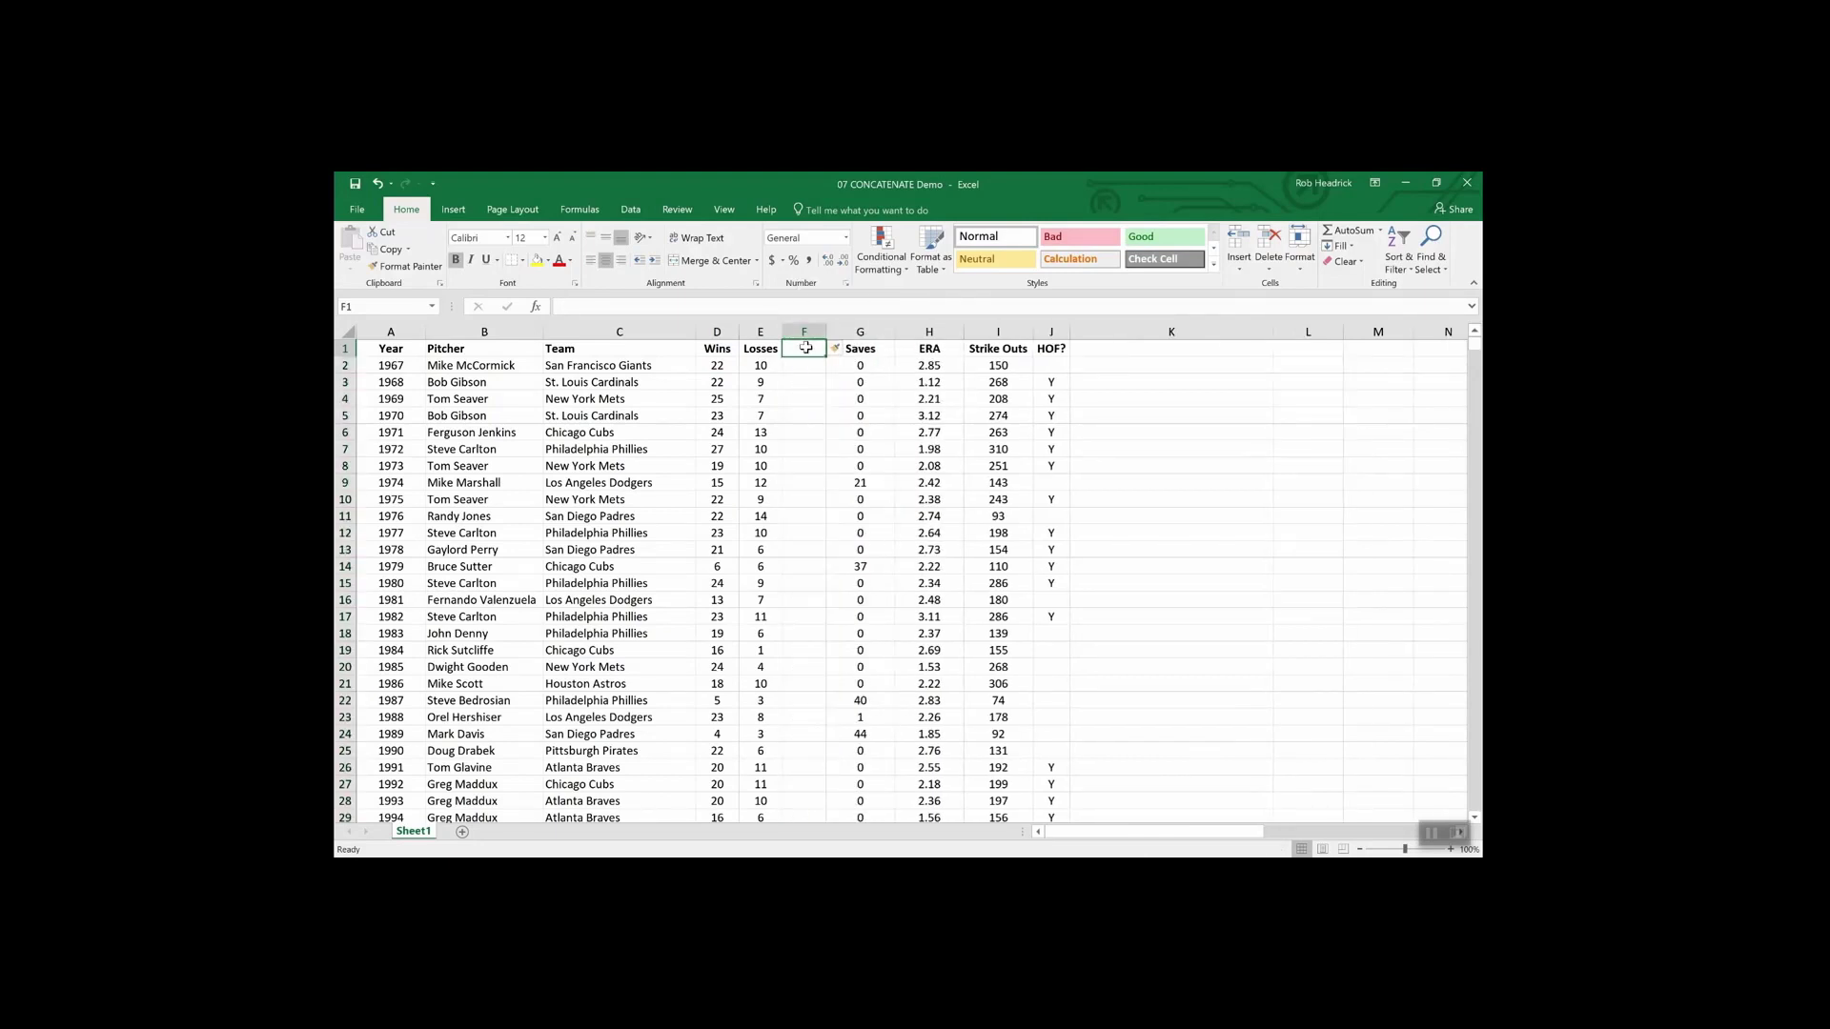
pyautogui.write('W')
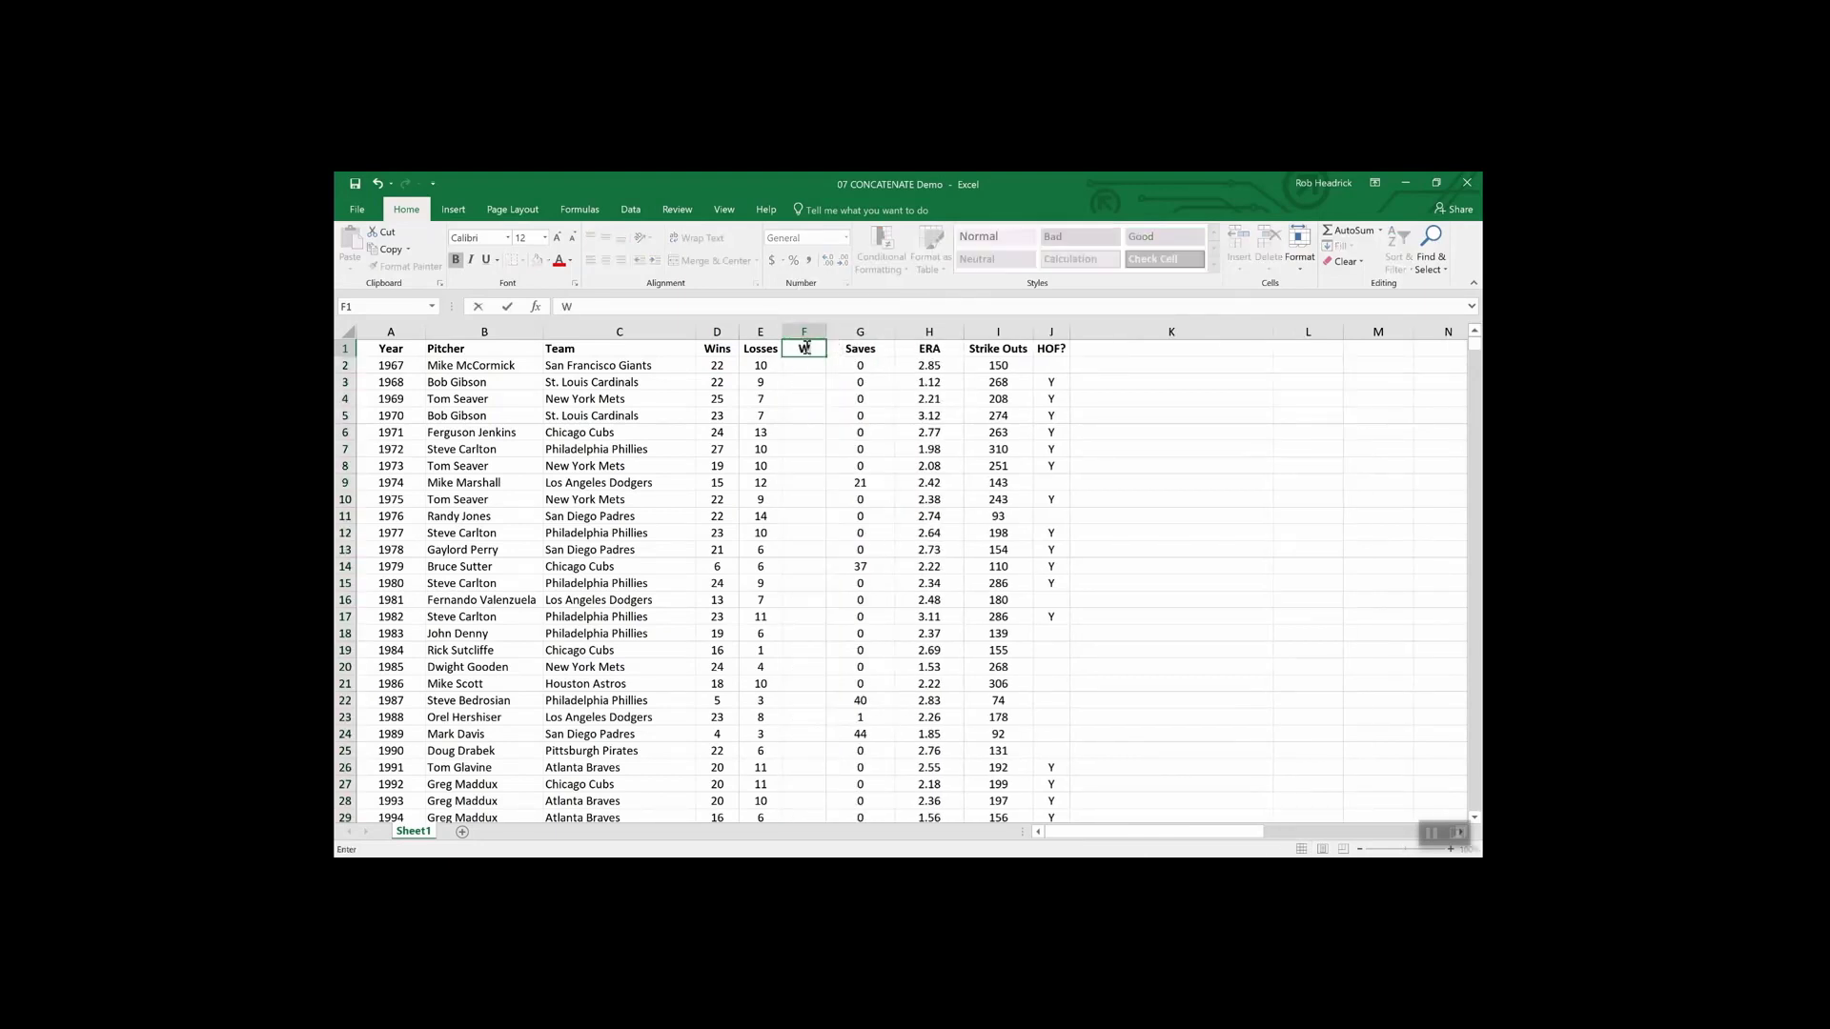
pyautogui.write('-L')
pyautogui.press('Return')
# - Enter =CONCATENATE(D2,E2) in F2, which shows 2210
pyautogui.write('=')
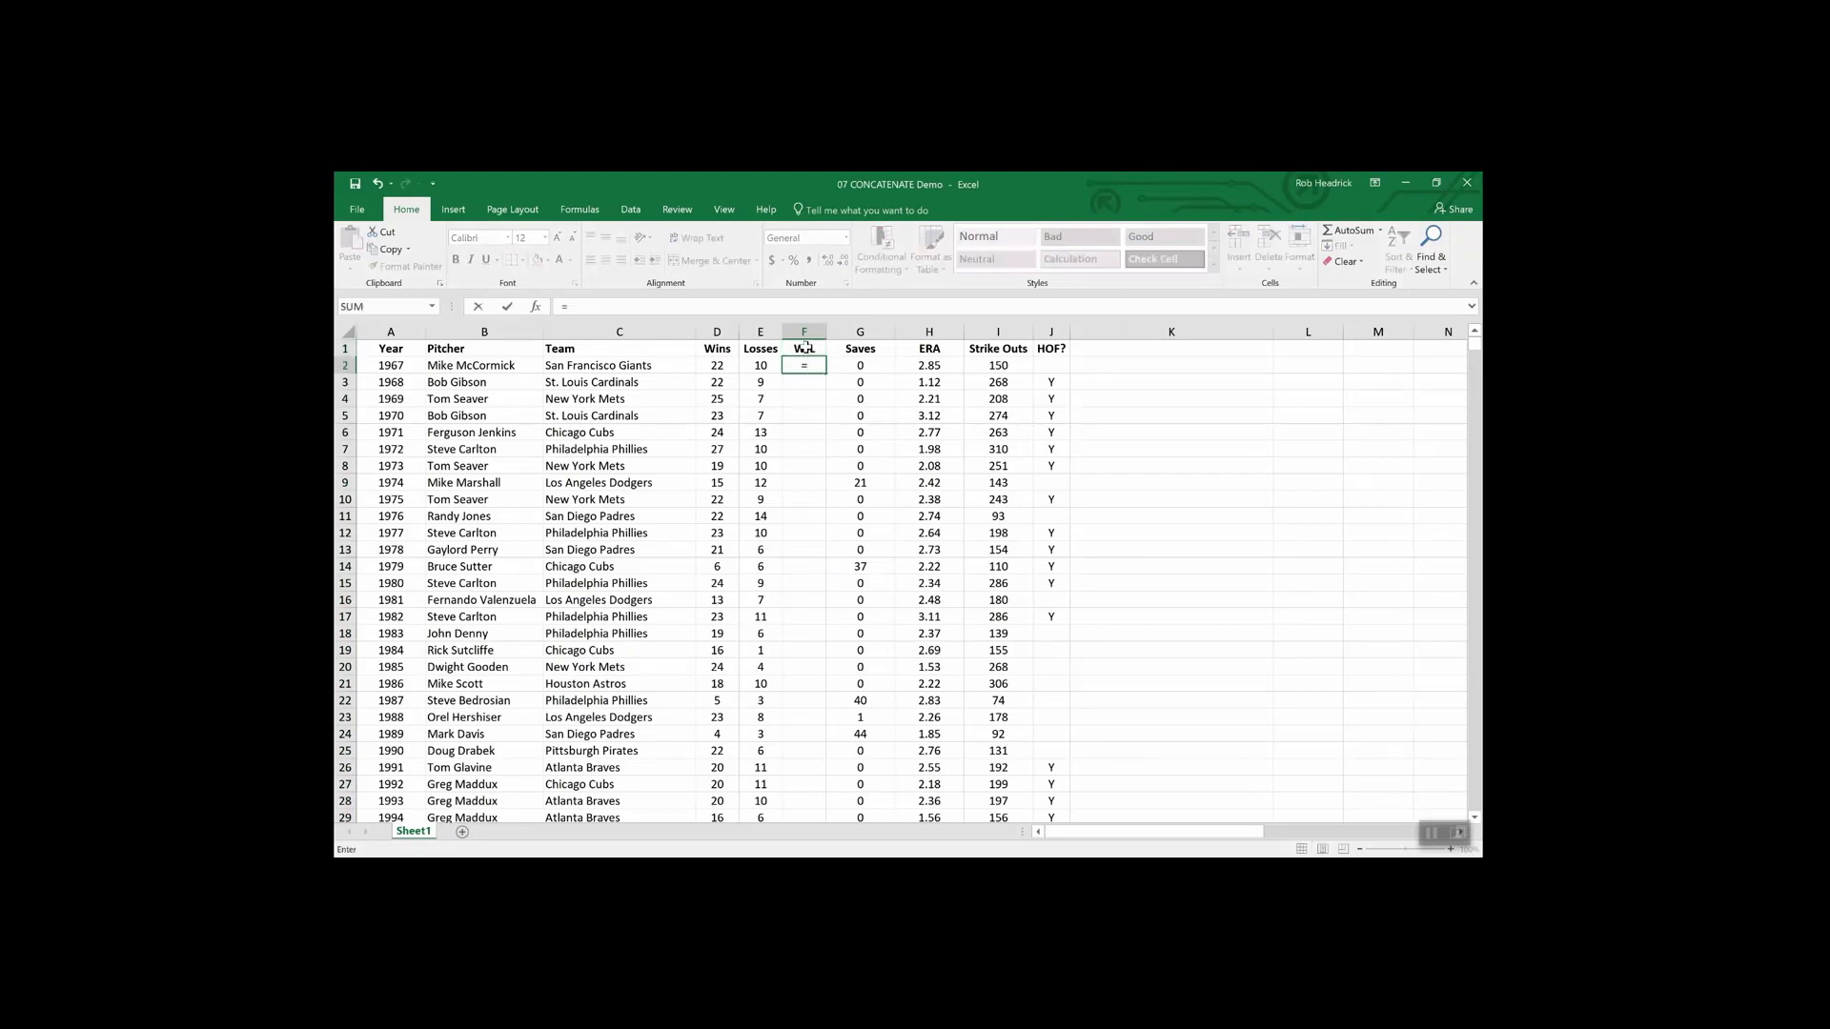
pyautogui.write('conc')
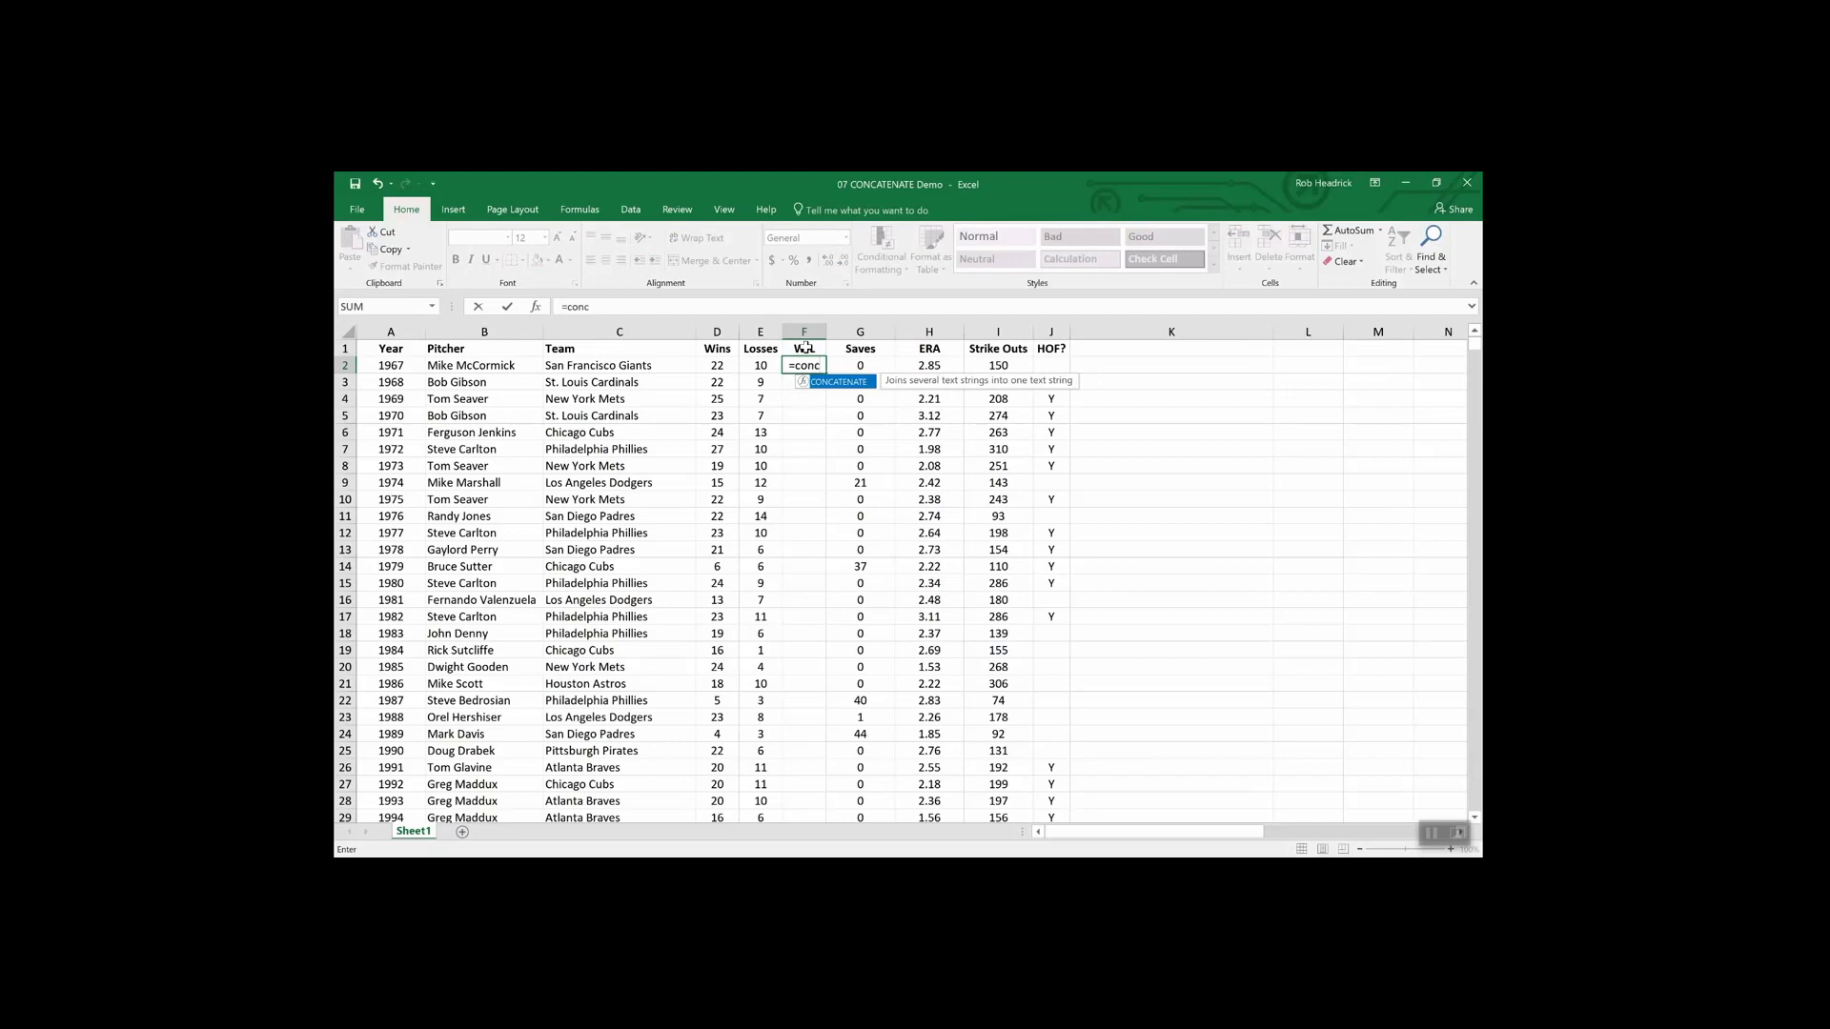
pyautogui.doubleClick(844, 385)
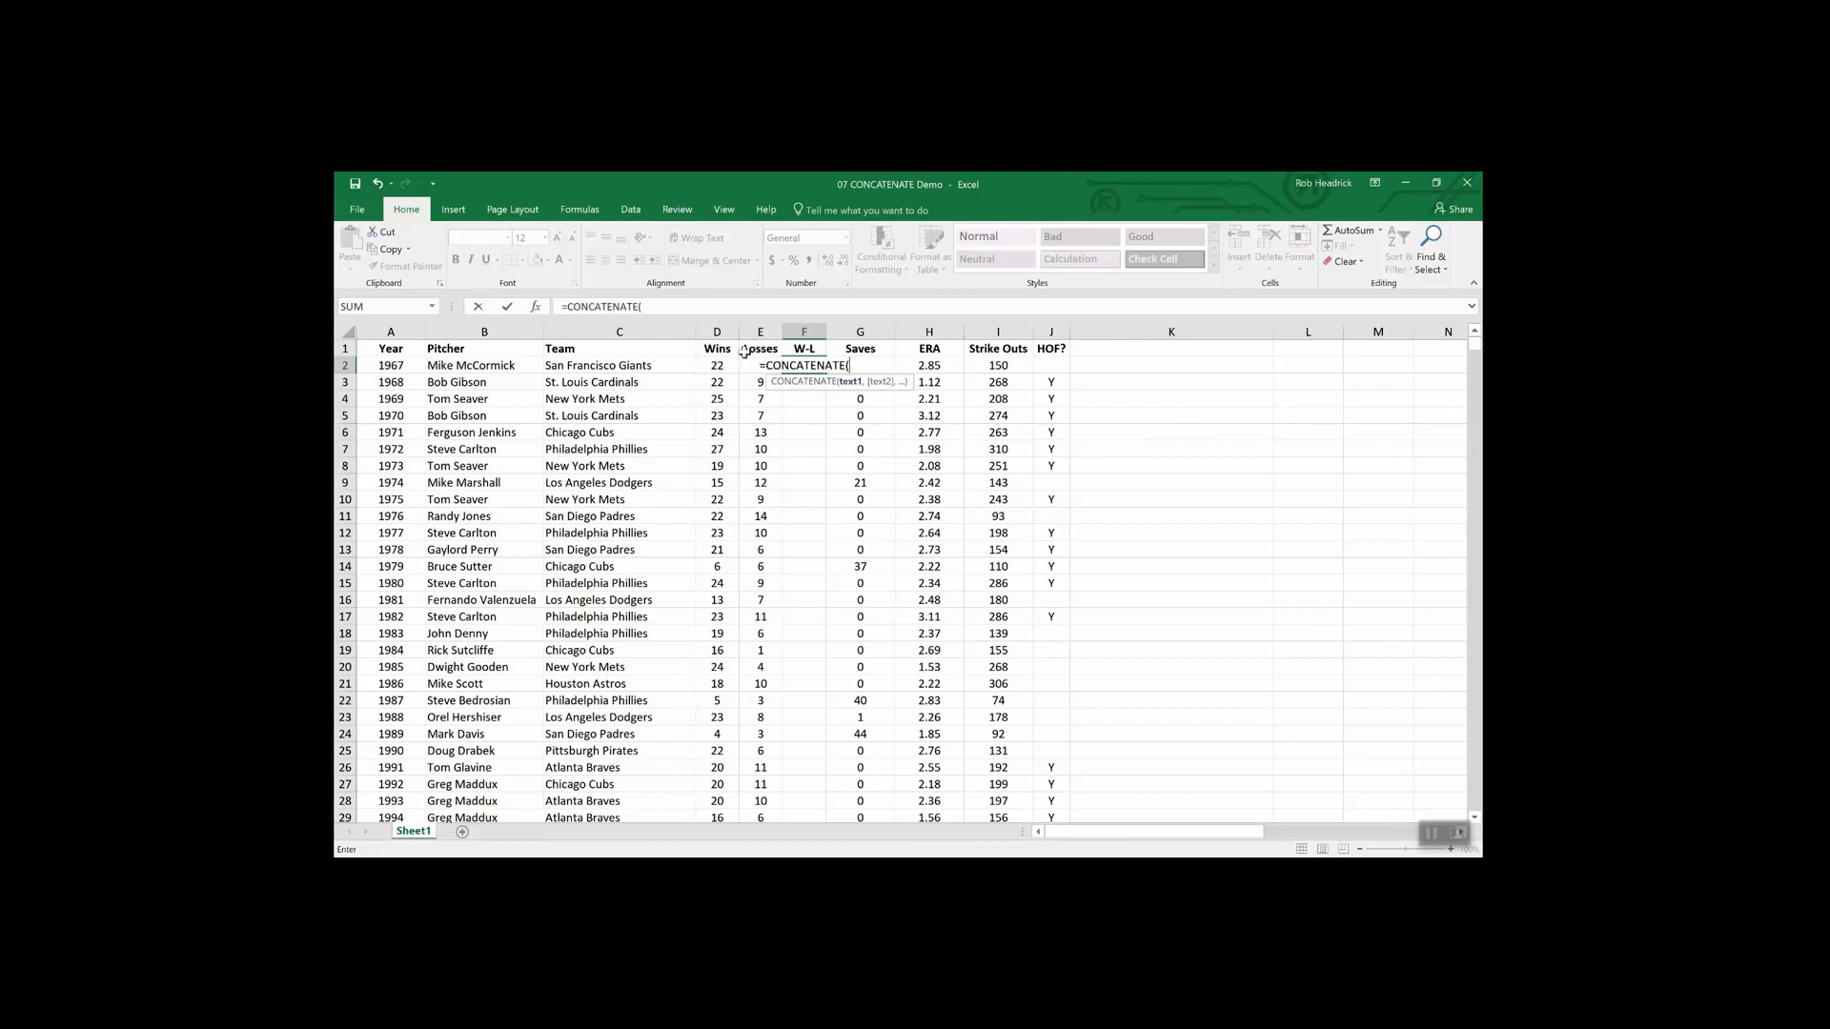
pyautogui.click(717, 366)
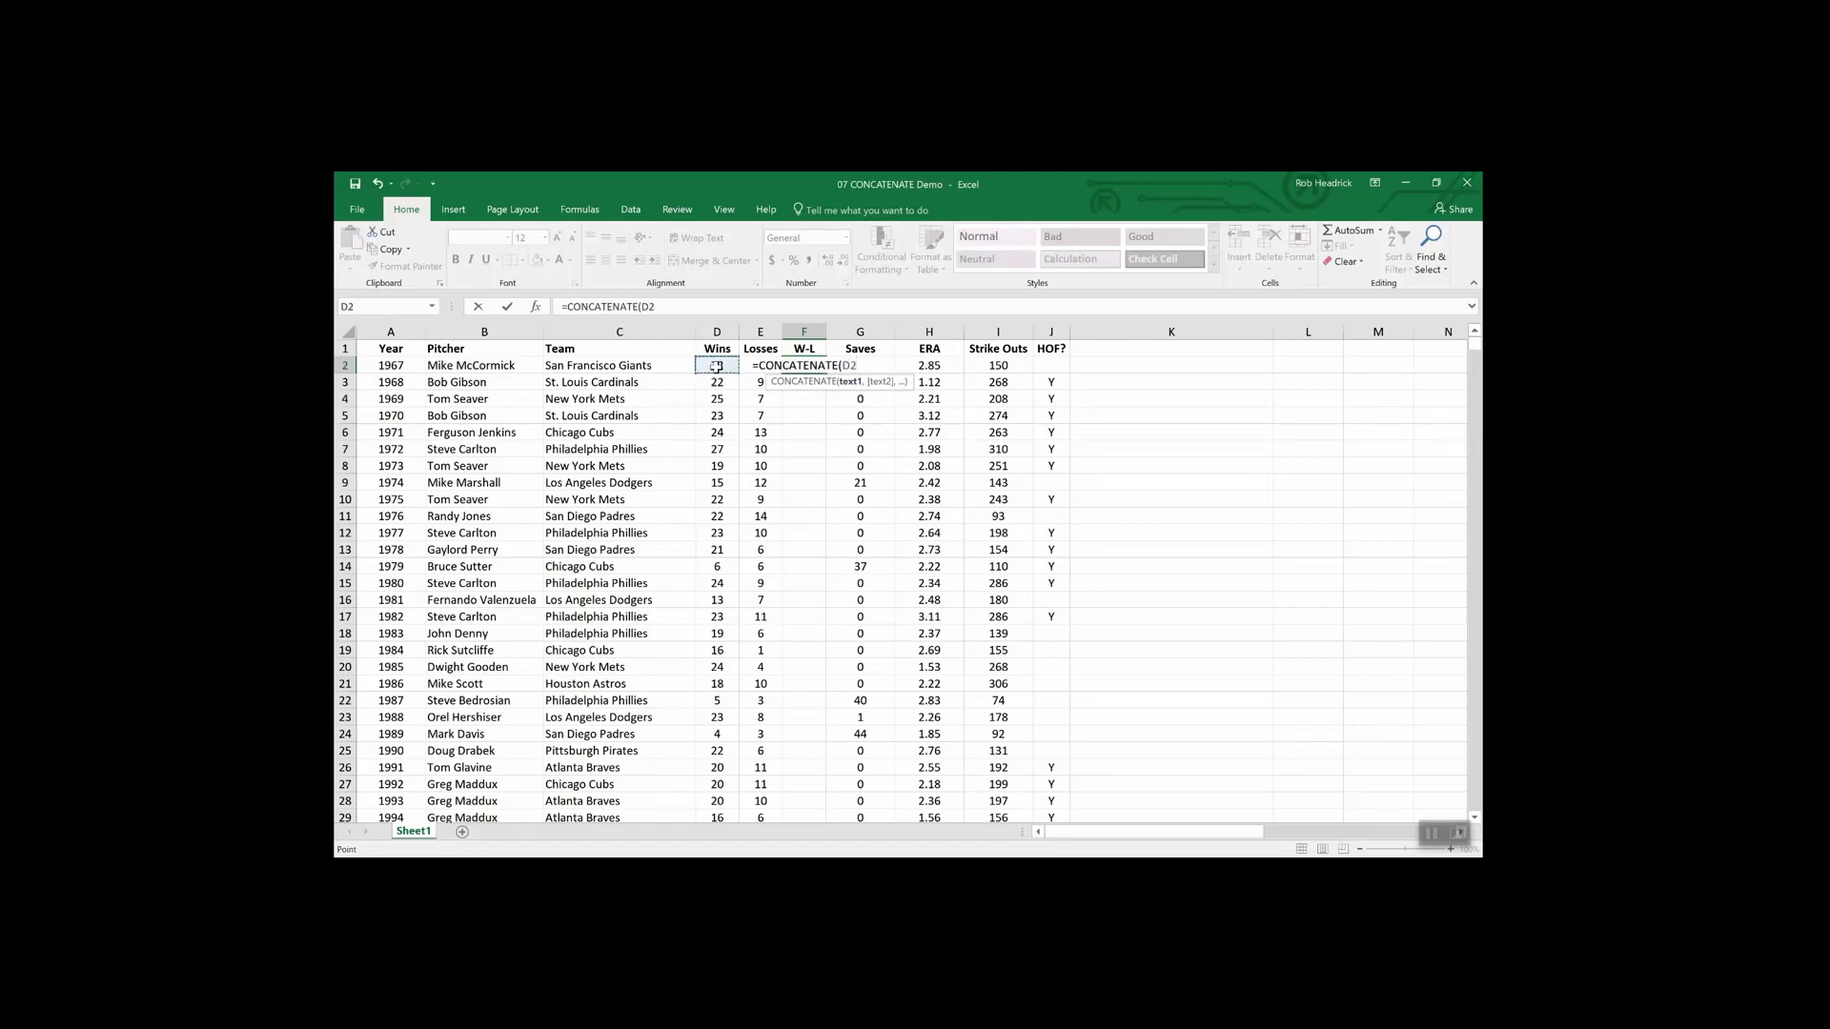
pyautogui.write(',')
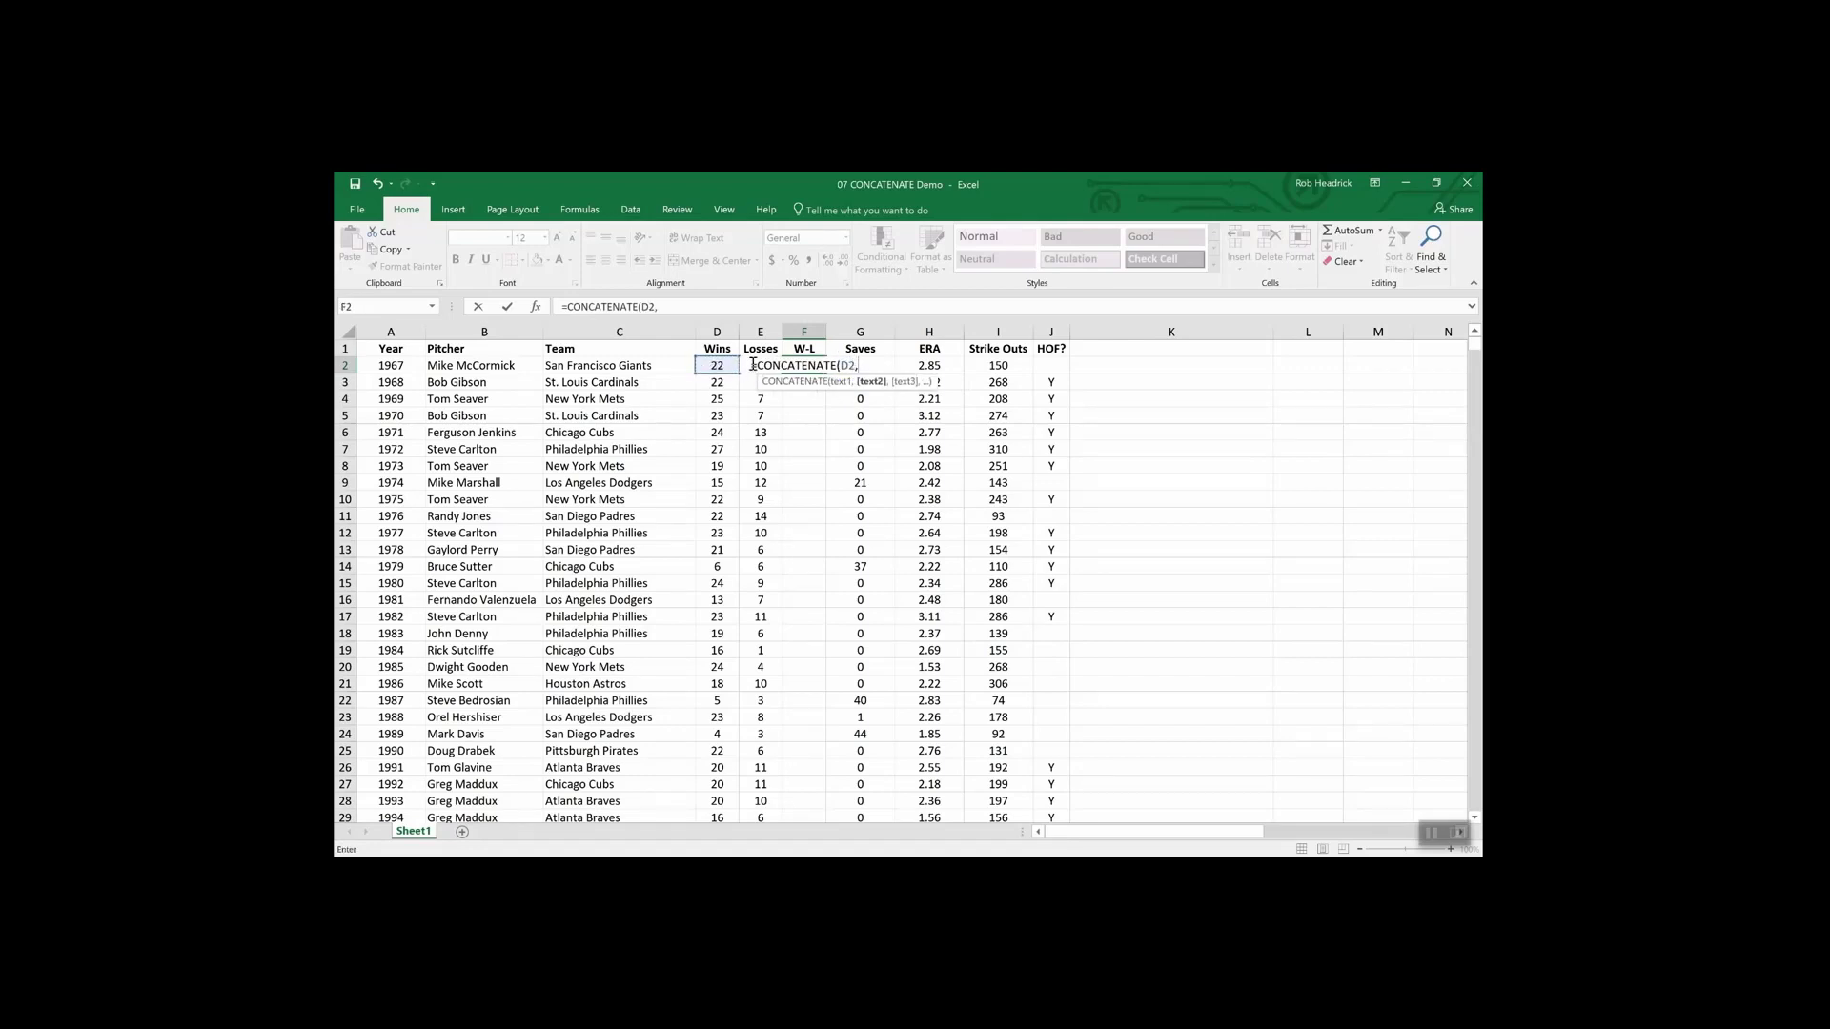
pyautogui.write('e2')
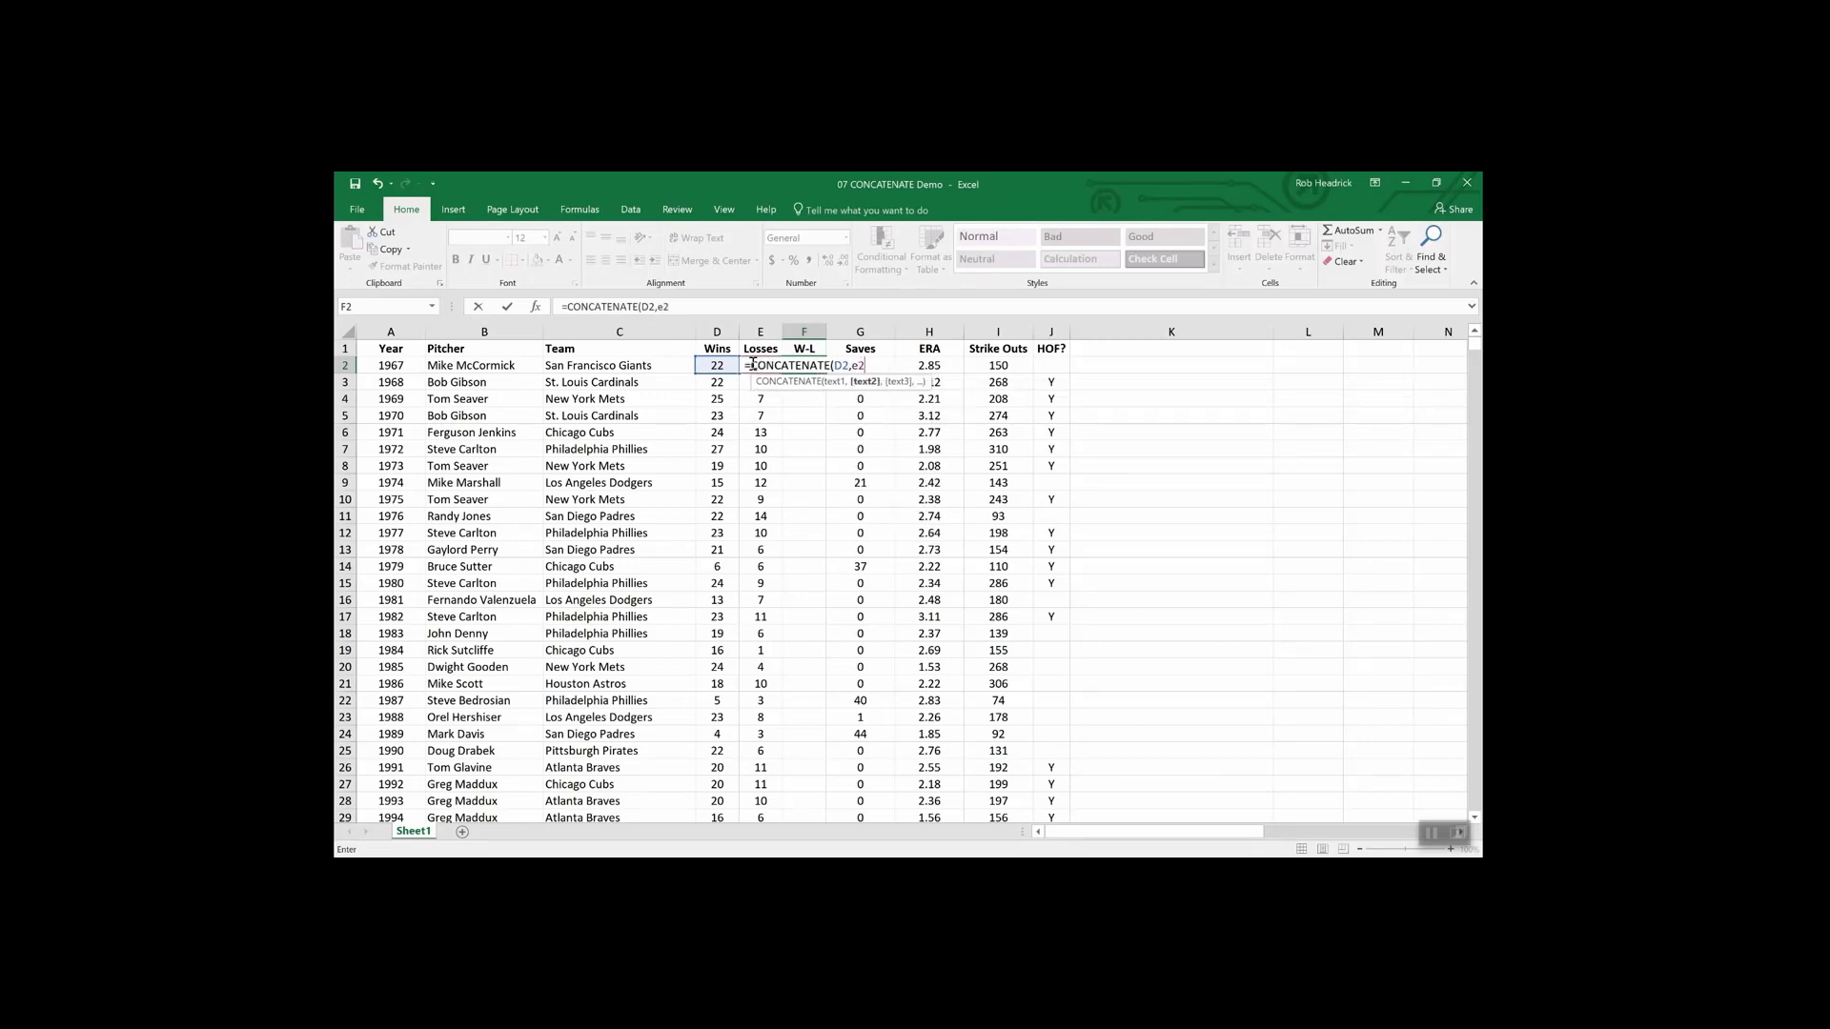
pyautogui.press('Return')
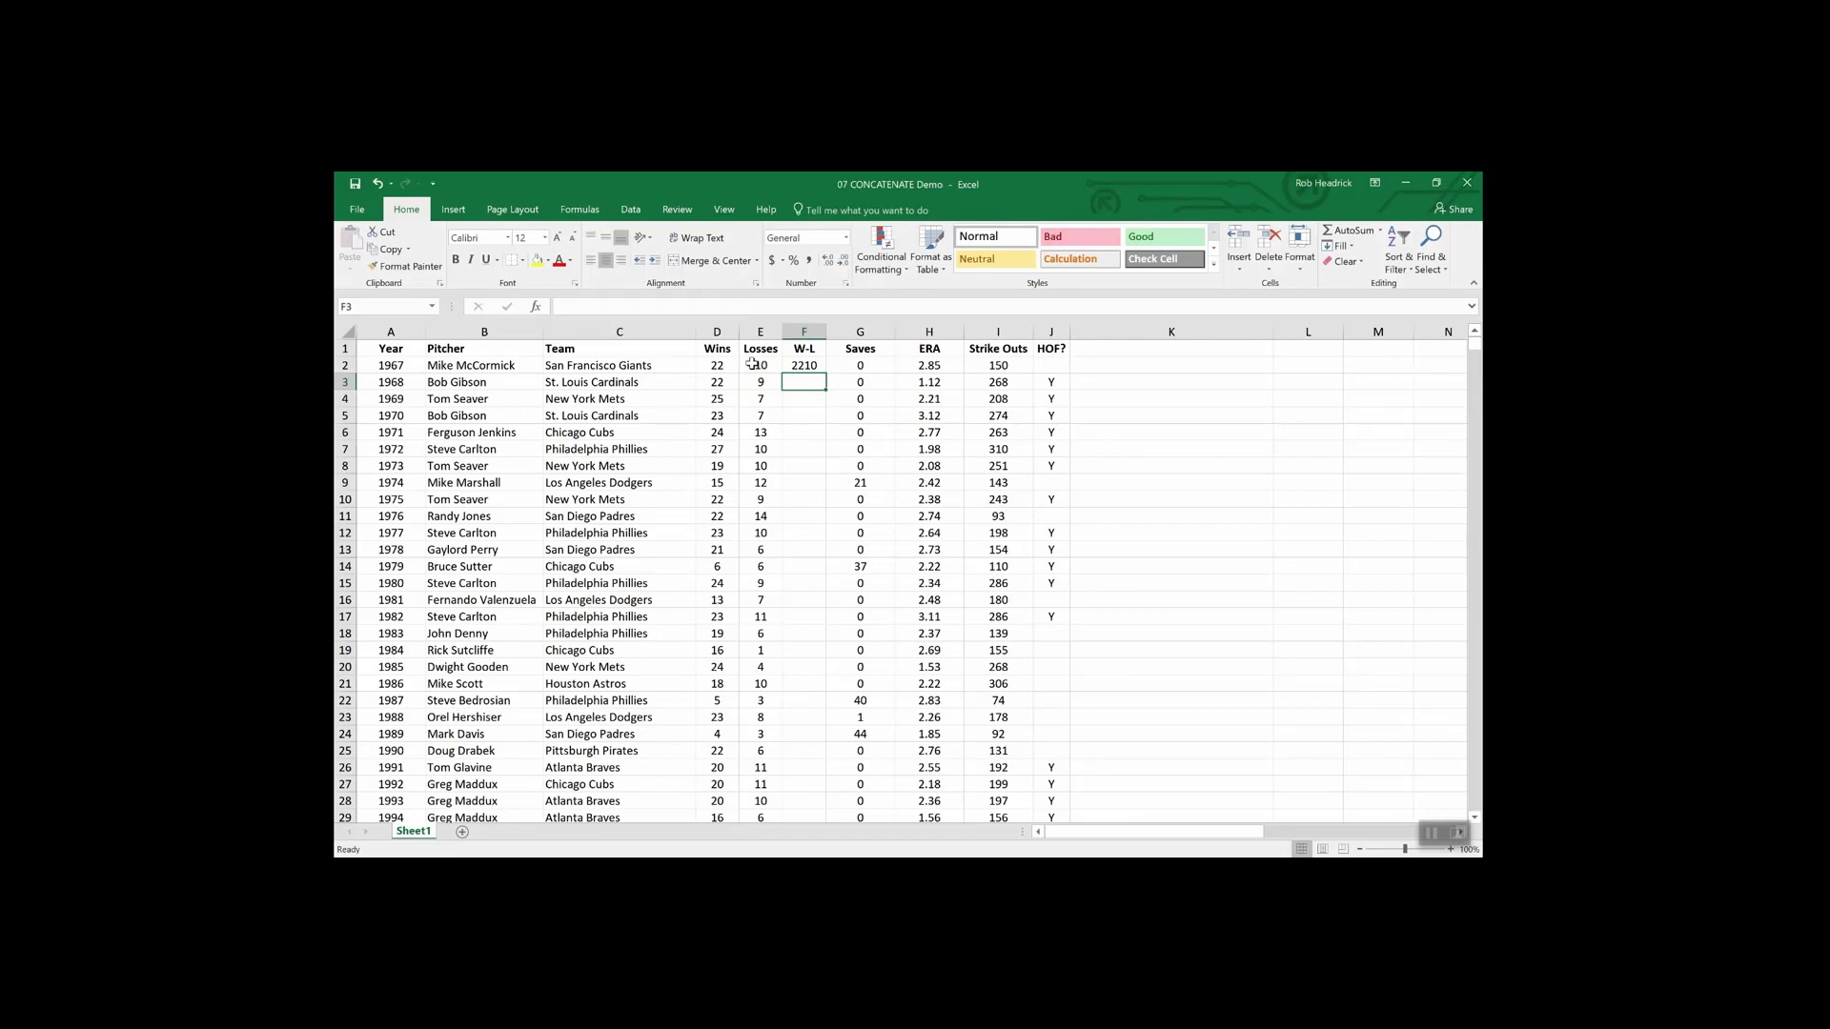
# - Revise F2 to =CONCATENATE(D2,"-",E2) and fill it down to F11, giving records like 22-10
pyautogui.click(805, 365)
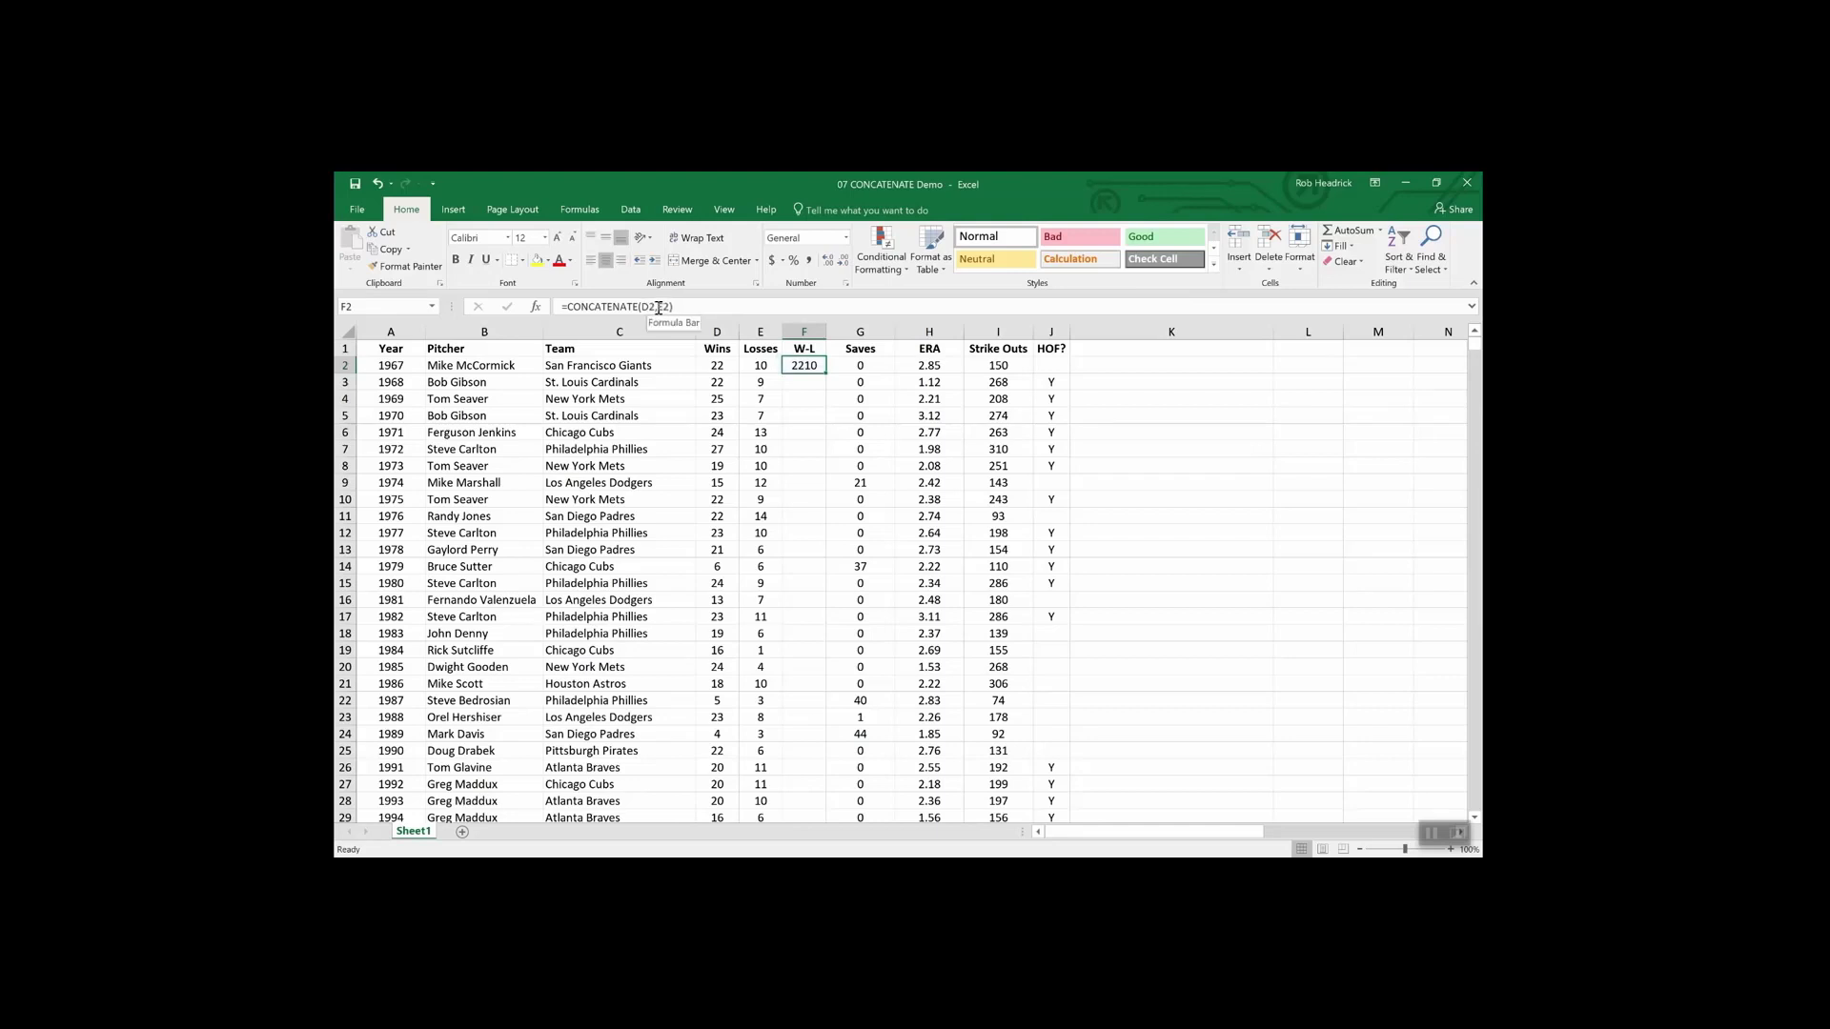
pyautogui.click(657, 308)
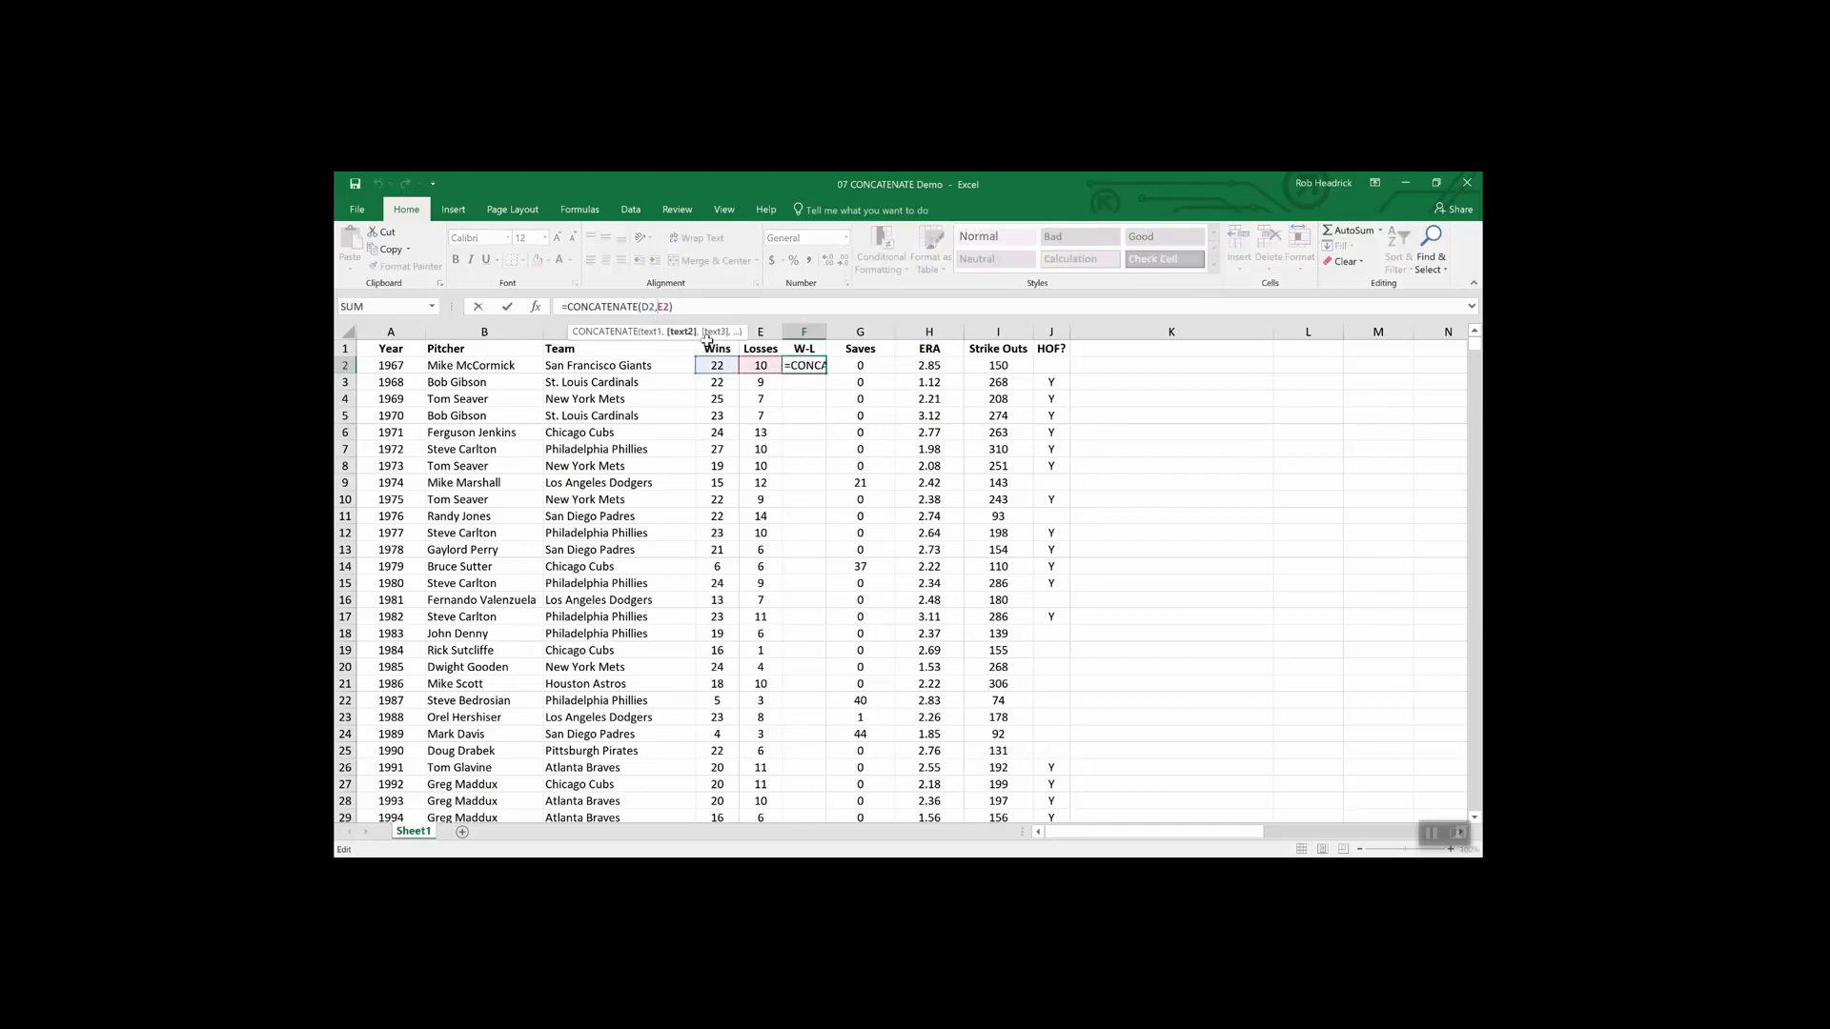
pyautogui.write('"-",')
pyautogui.press('Return')
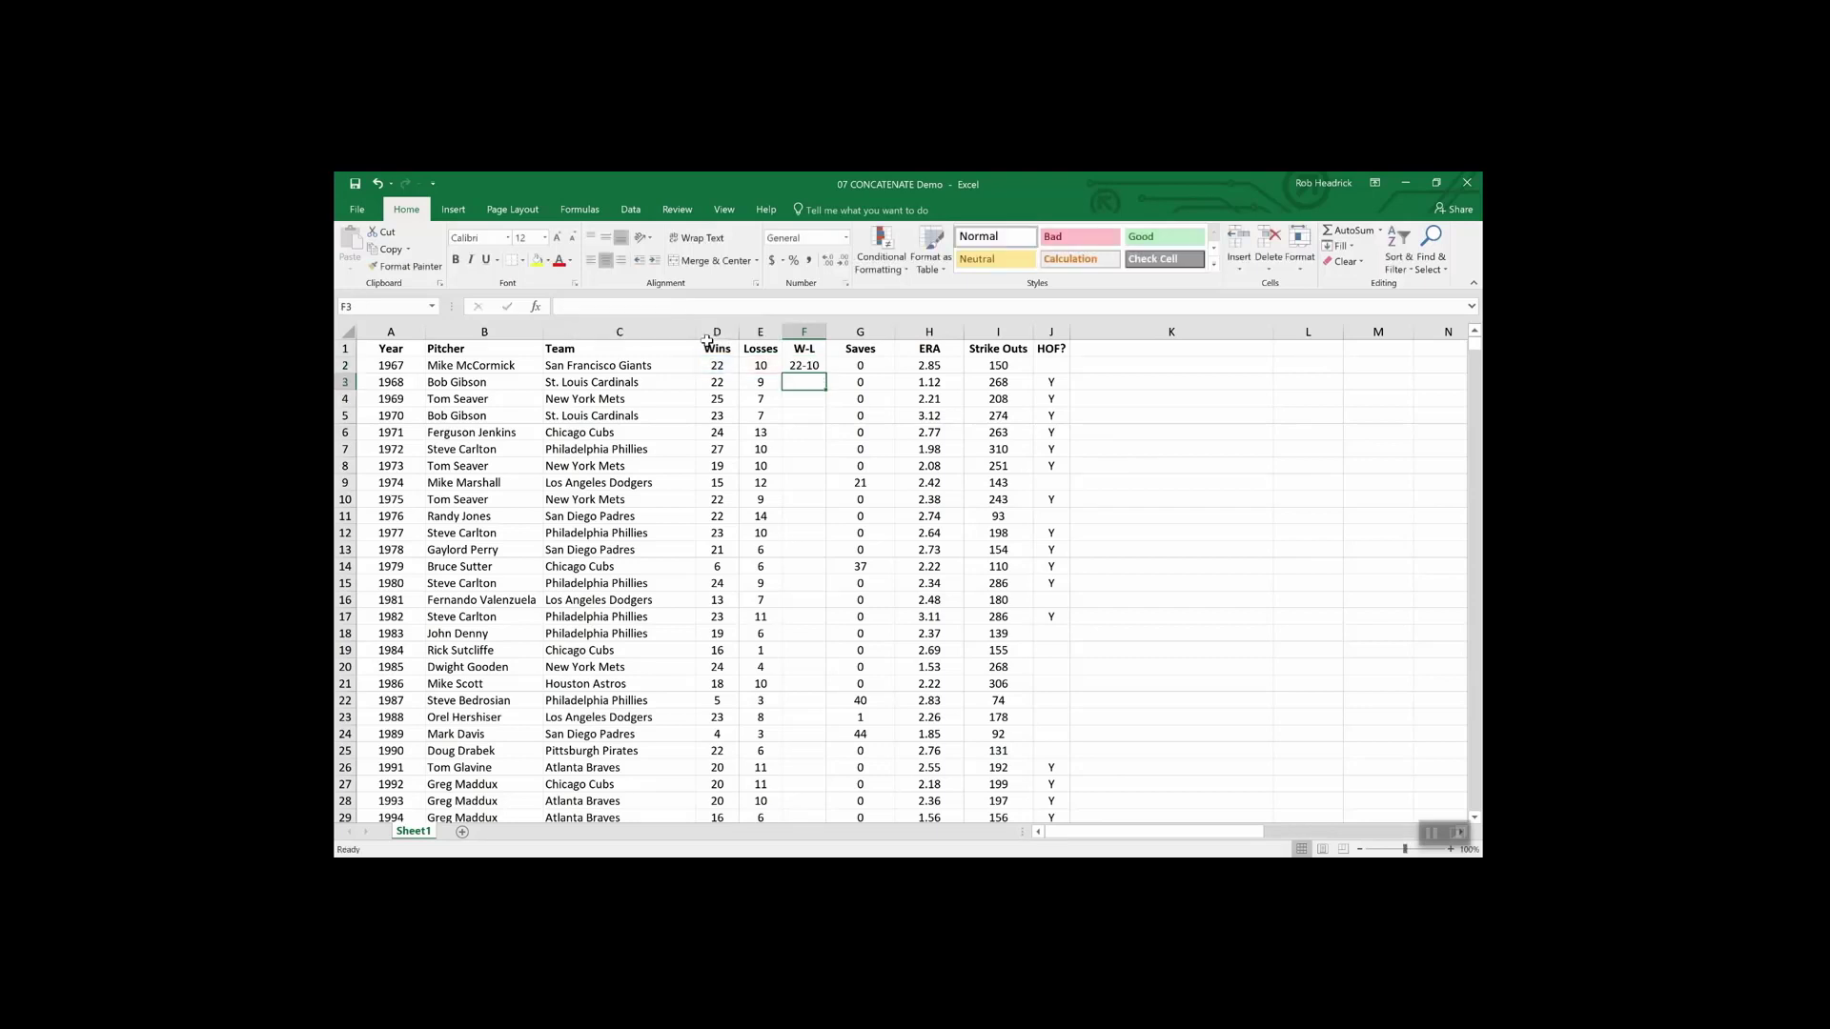
pyautogui.click(805, 367)
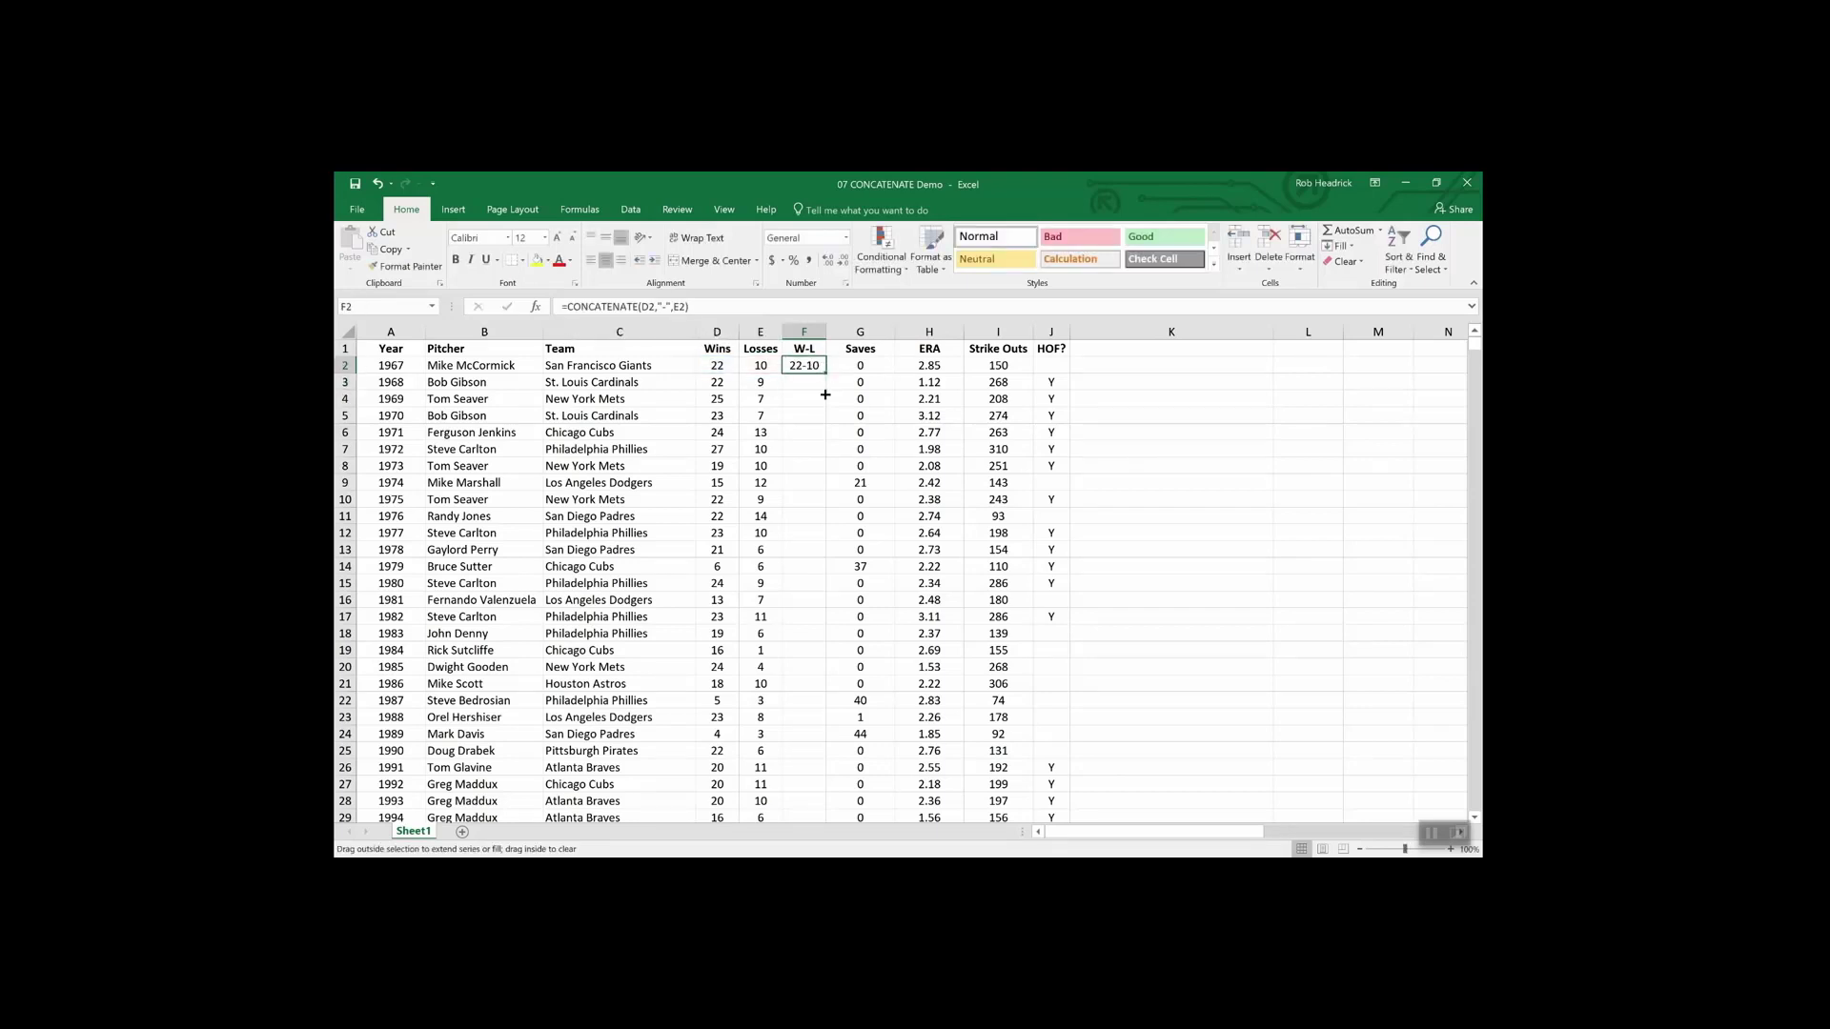
pyautogui.moveTo(824, 375); pyautogui.dragTo(825, 522)
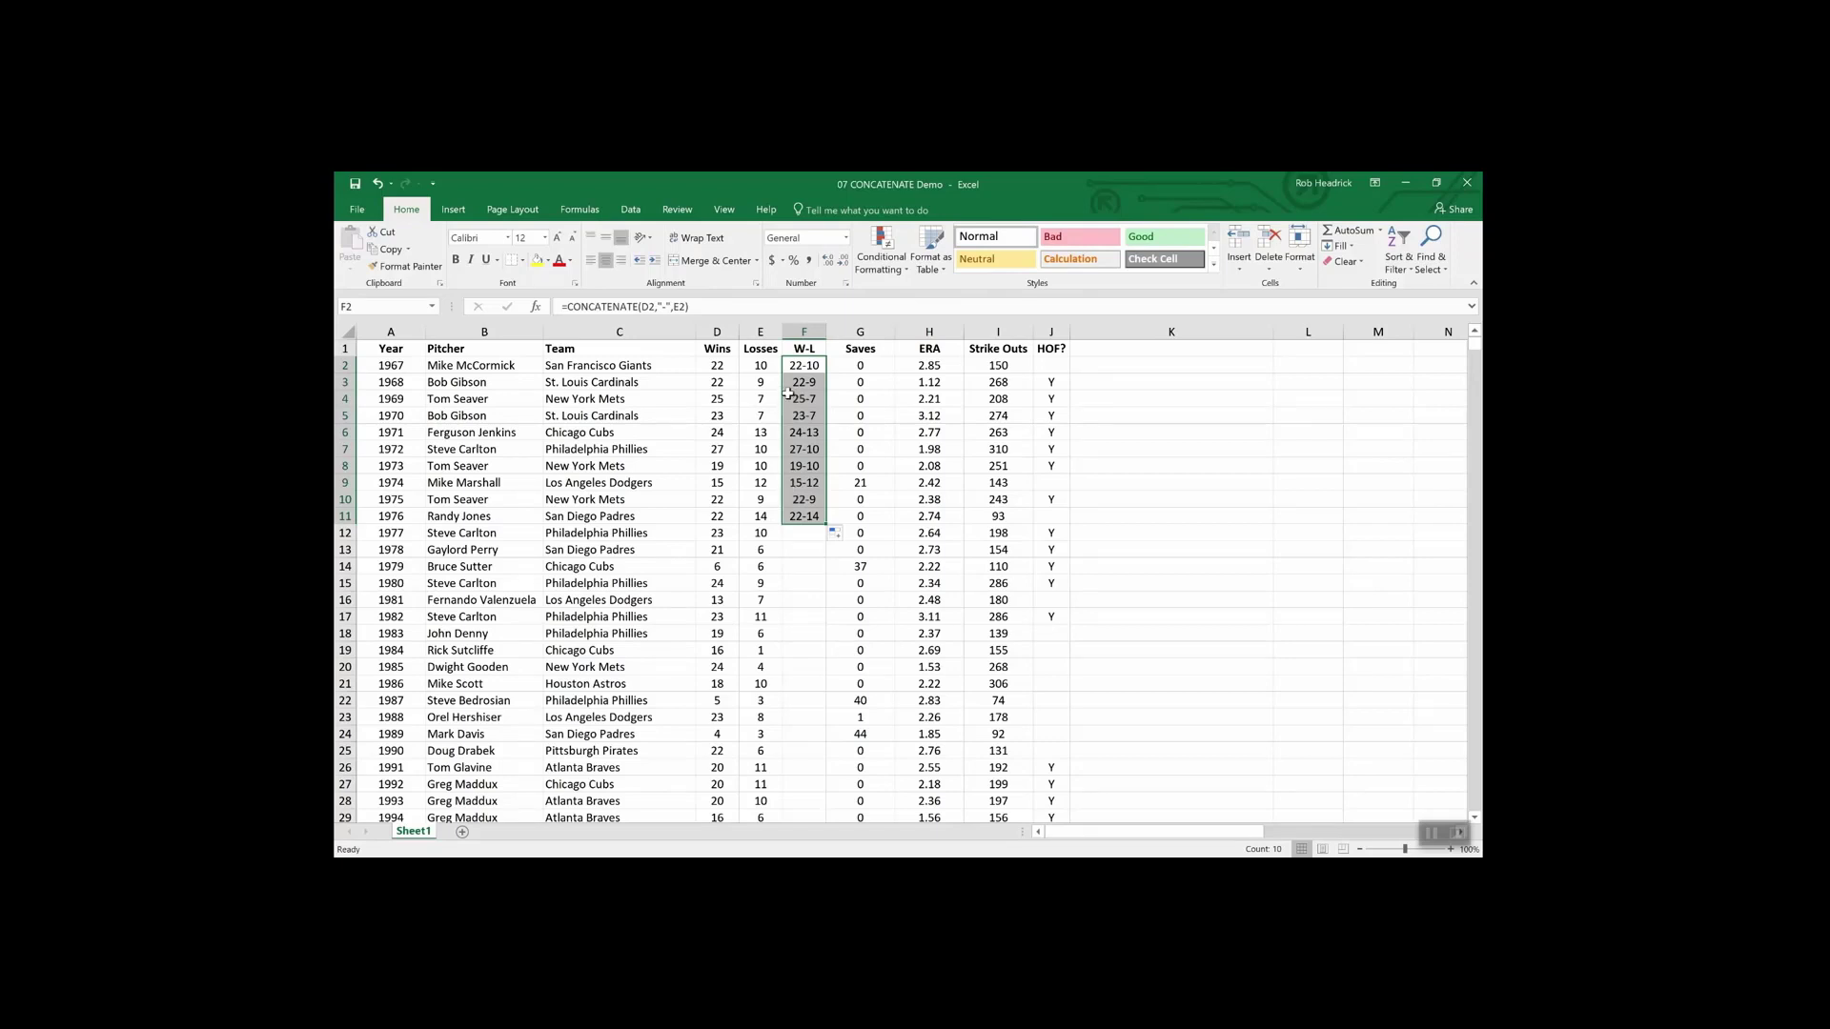
pyautogui.click(716, 347)
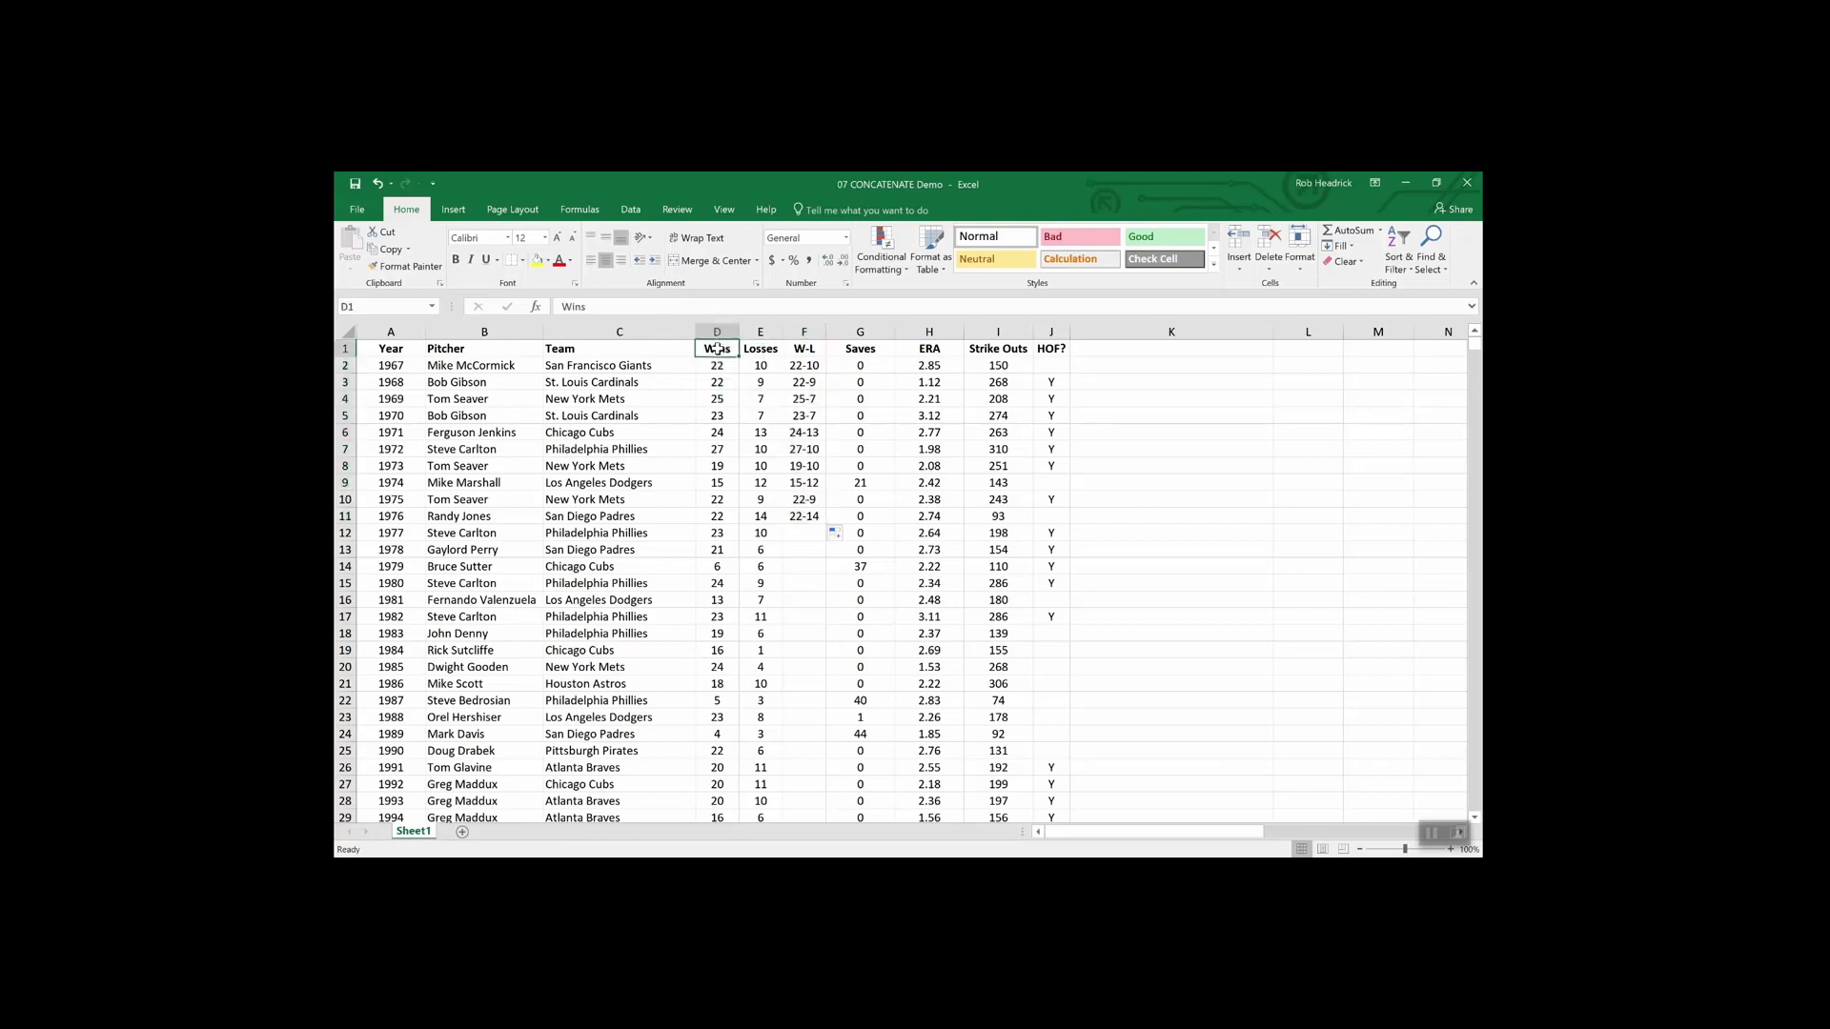
pyautogui.click(716, 331)
pyautogui.moveTo(715, 331); pyautogui.dragTo(759, 331)
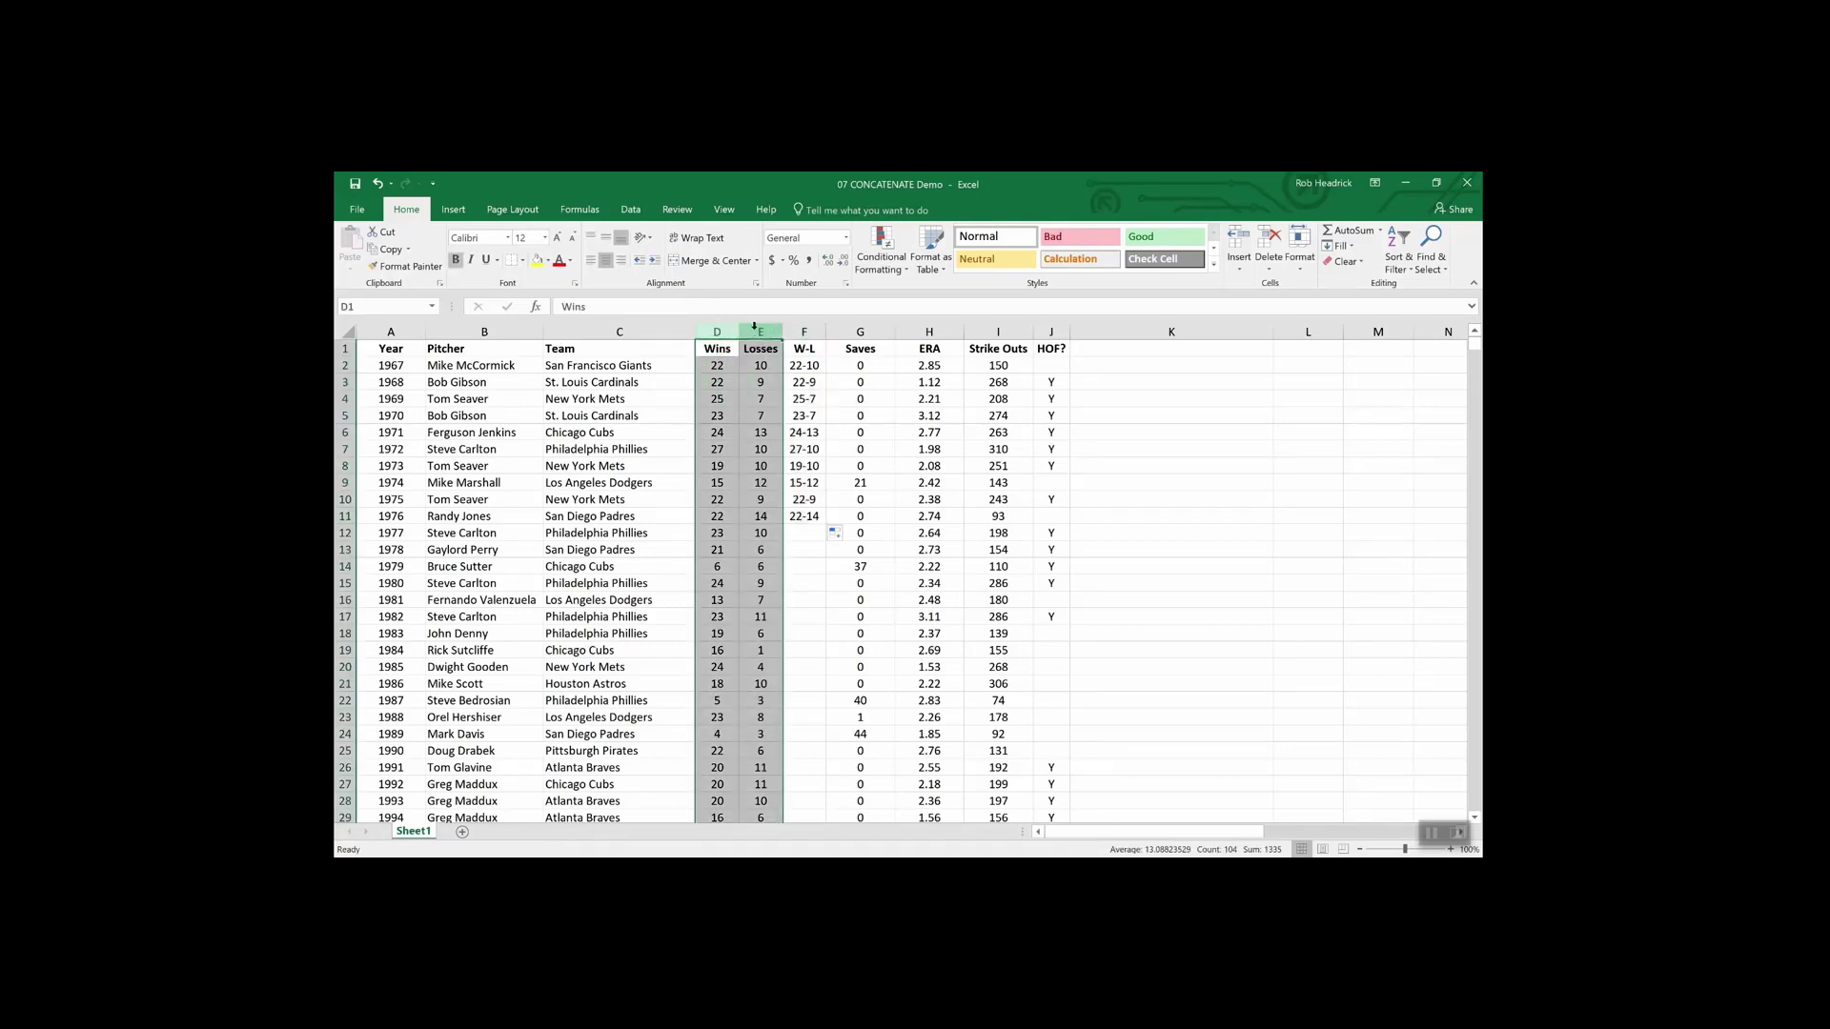
pyautogui.rightClick(758, 332)
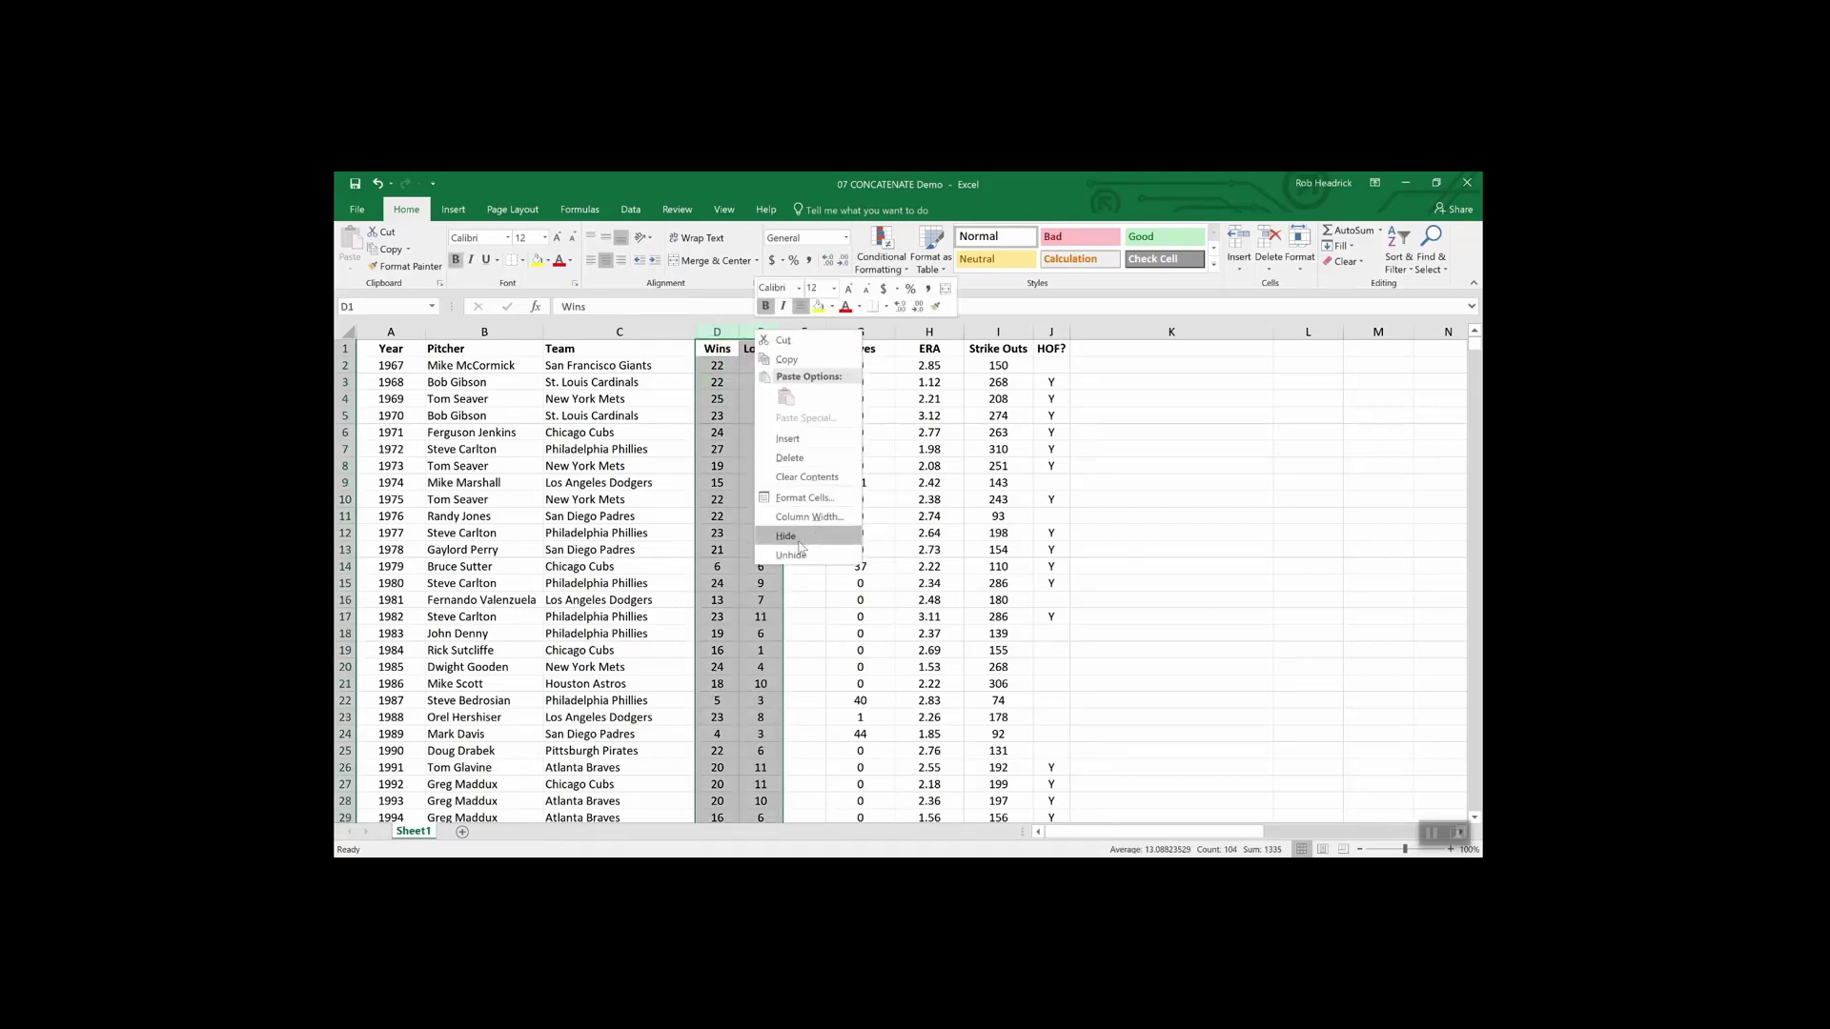
pyautogui.click(795, 607)
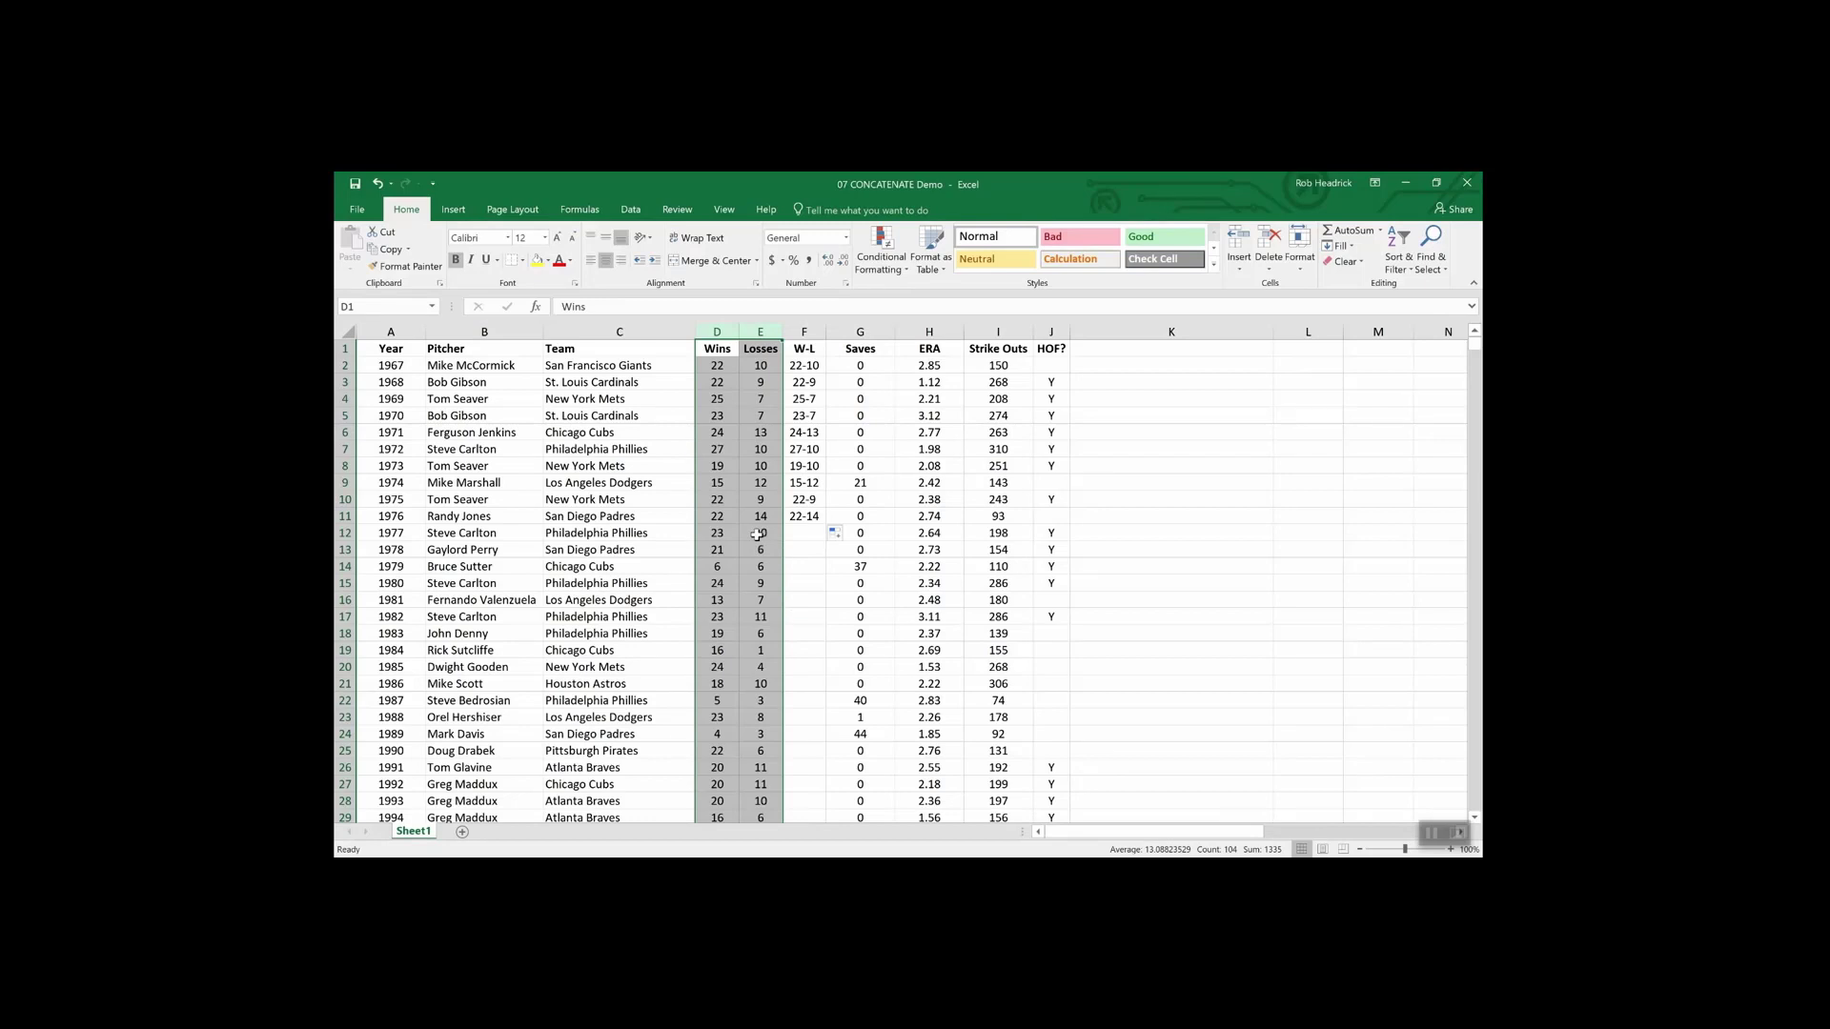
pyautogui.click(736, 520)
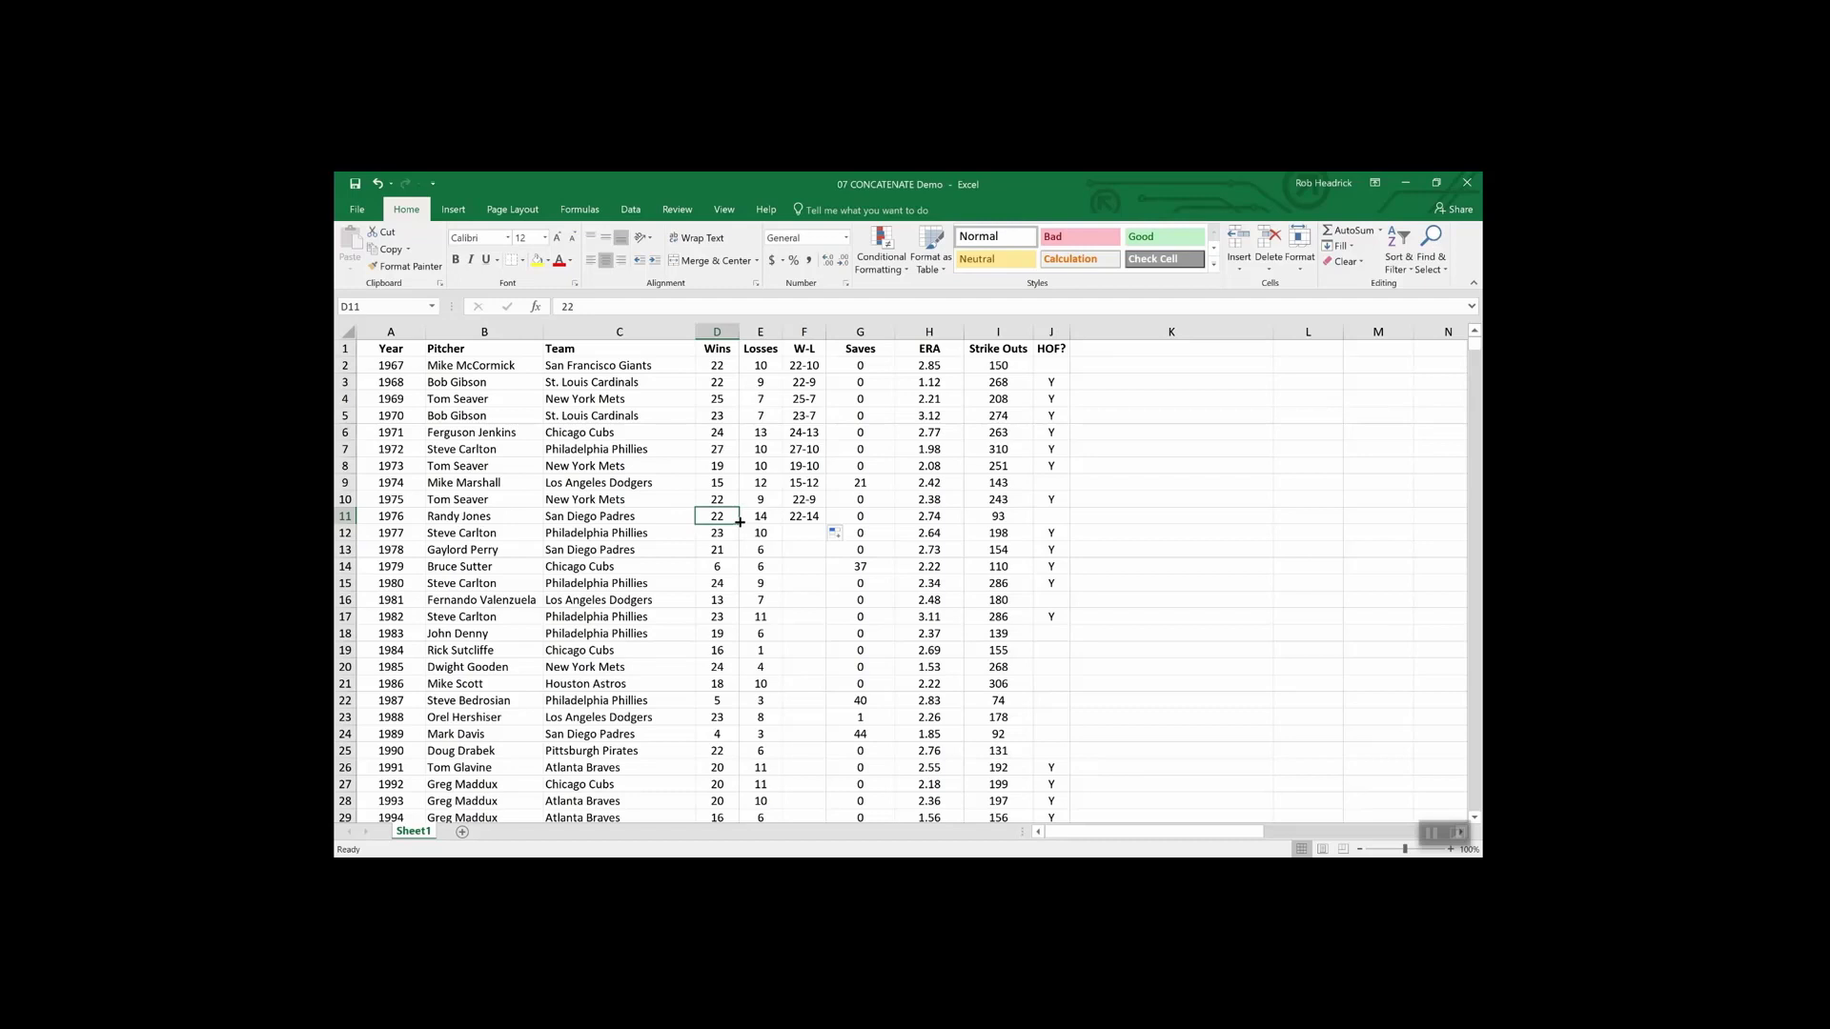
# - Insert a new empty column G and copy the W-L results F2:F11
pyautogui.rightClick(847, 329)
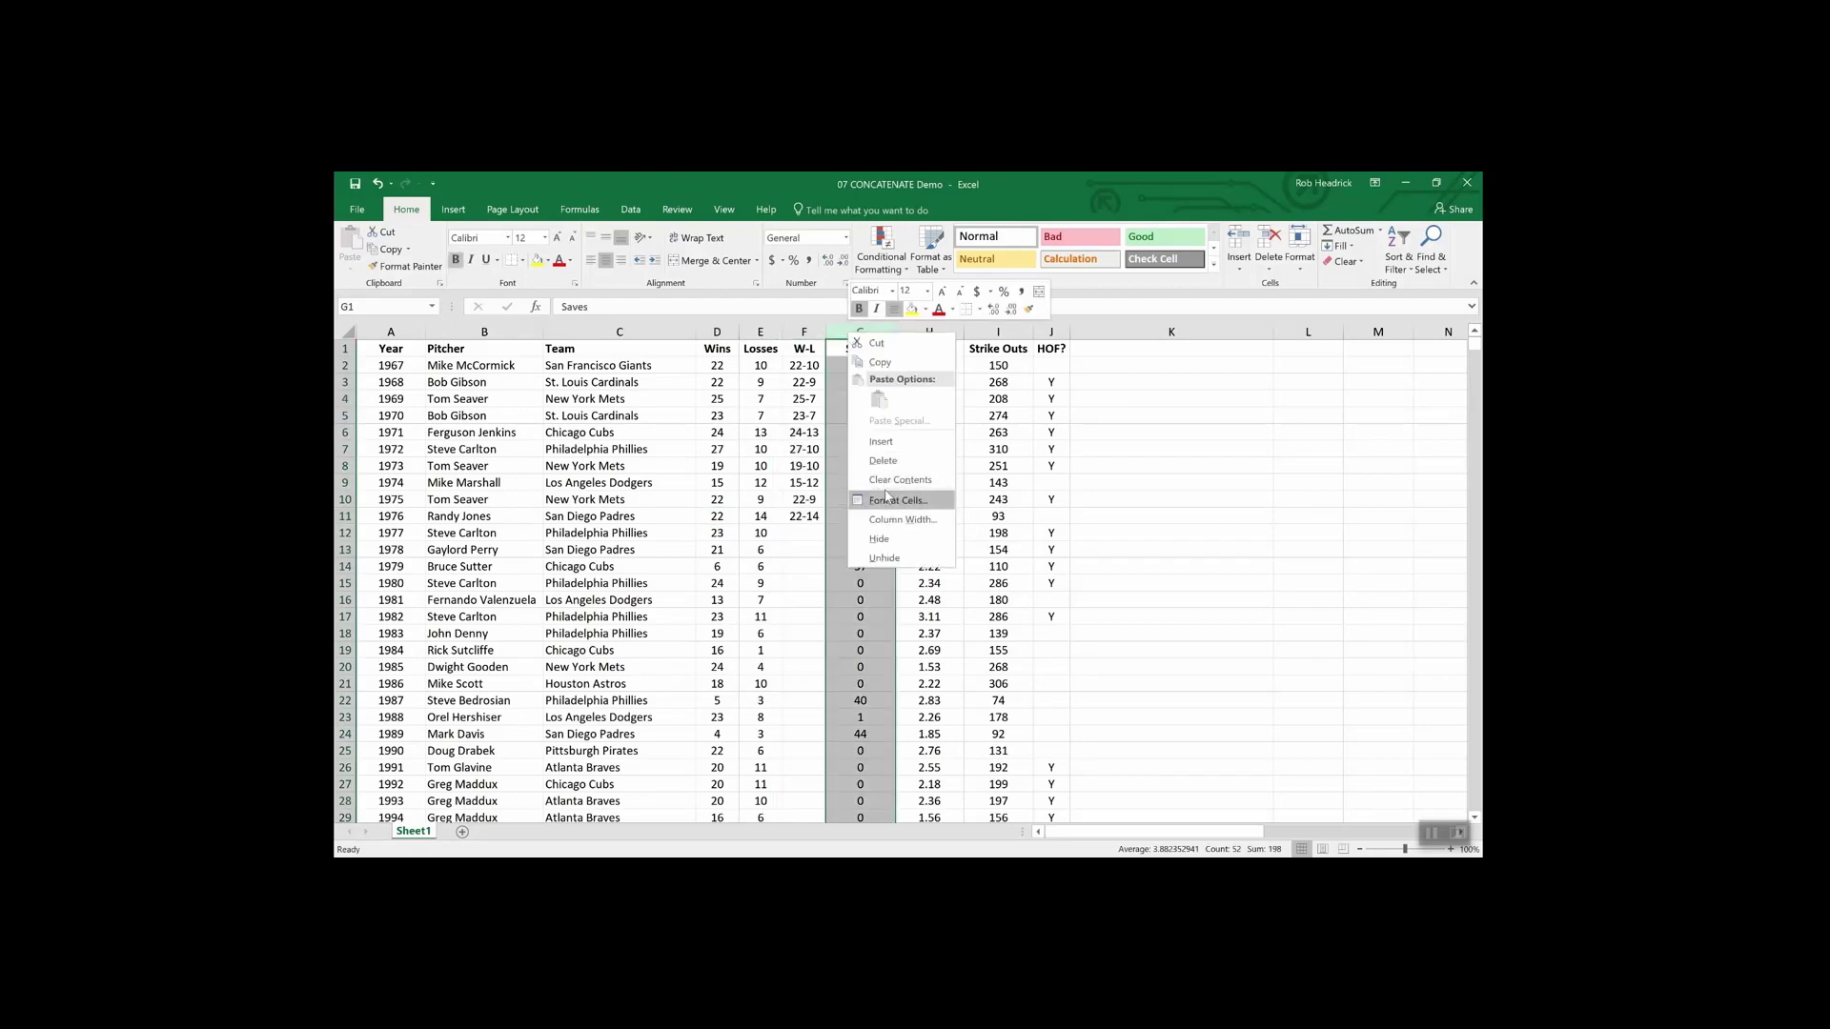
pyautogui.click(885, 441)
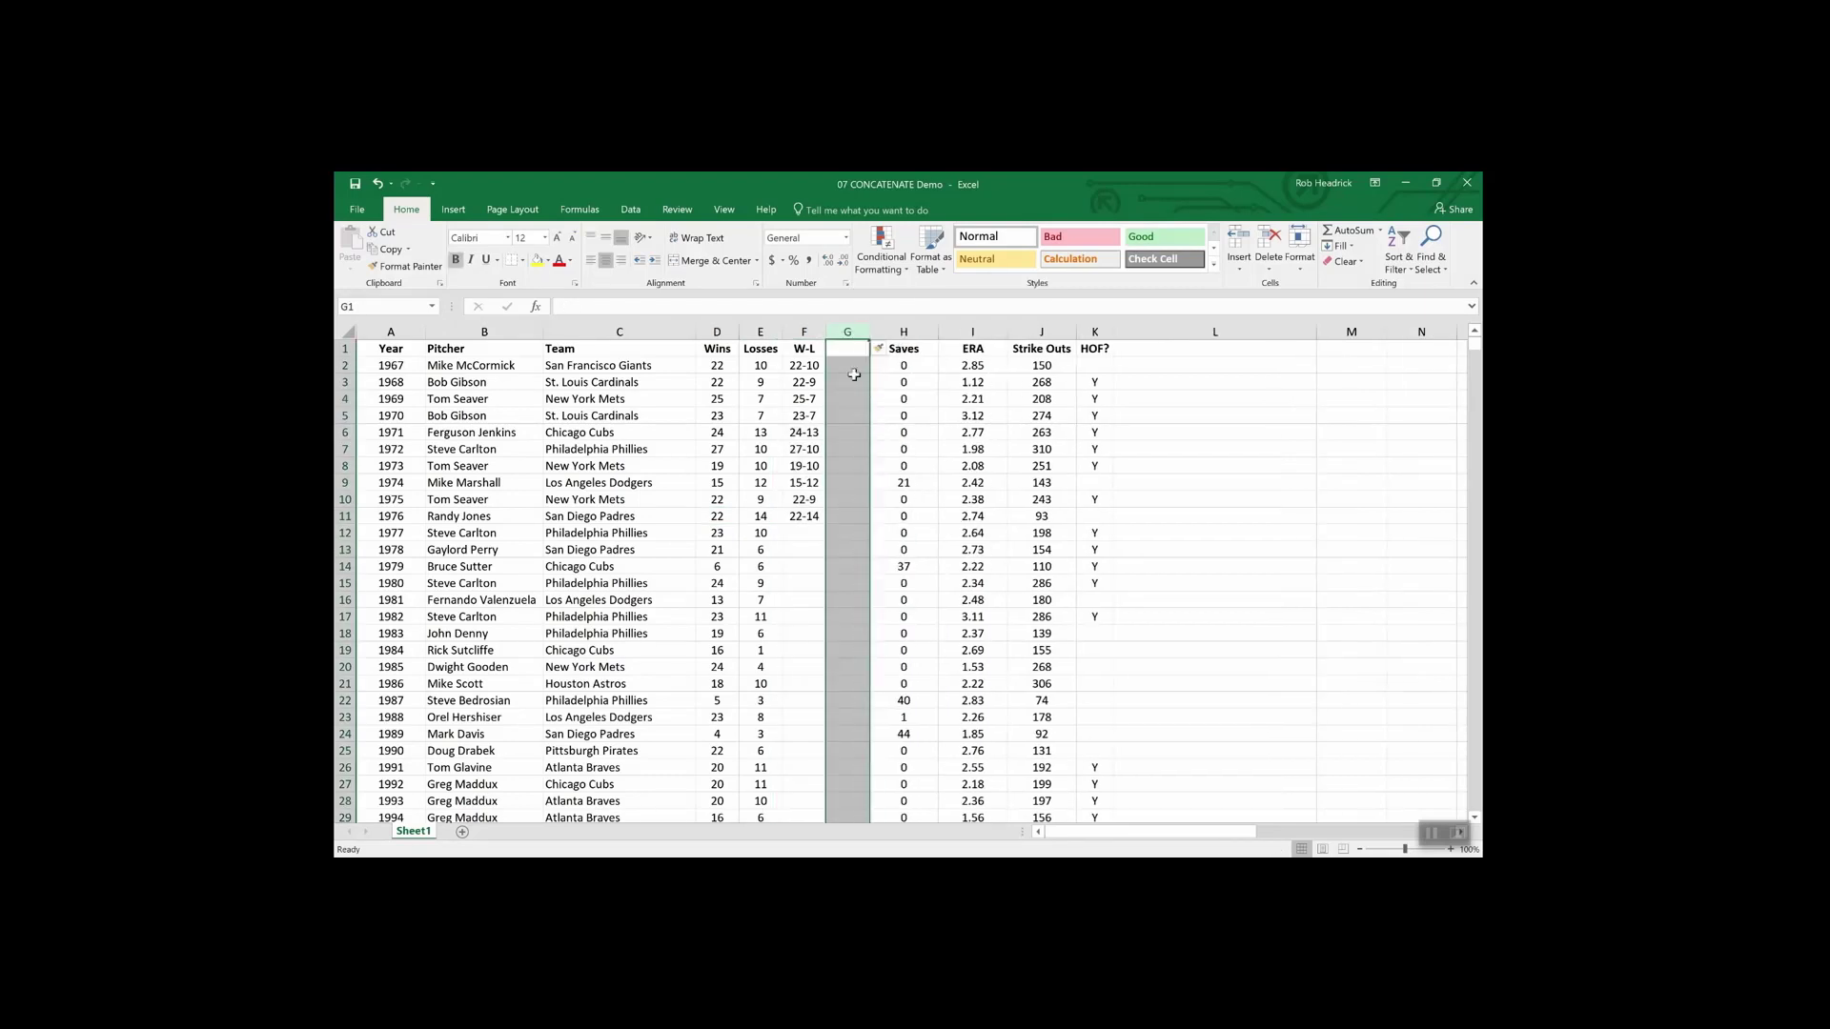
pyautogui.click(843, 347)
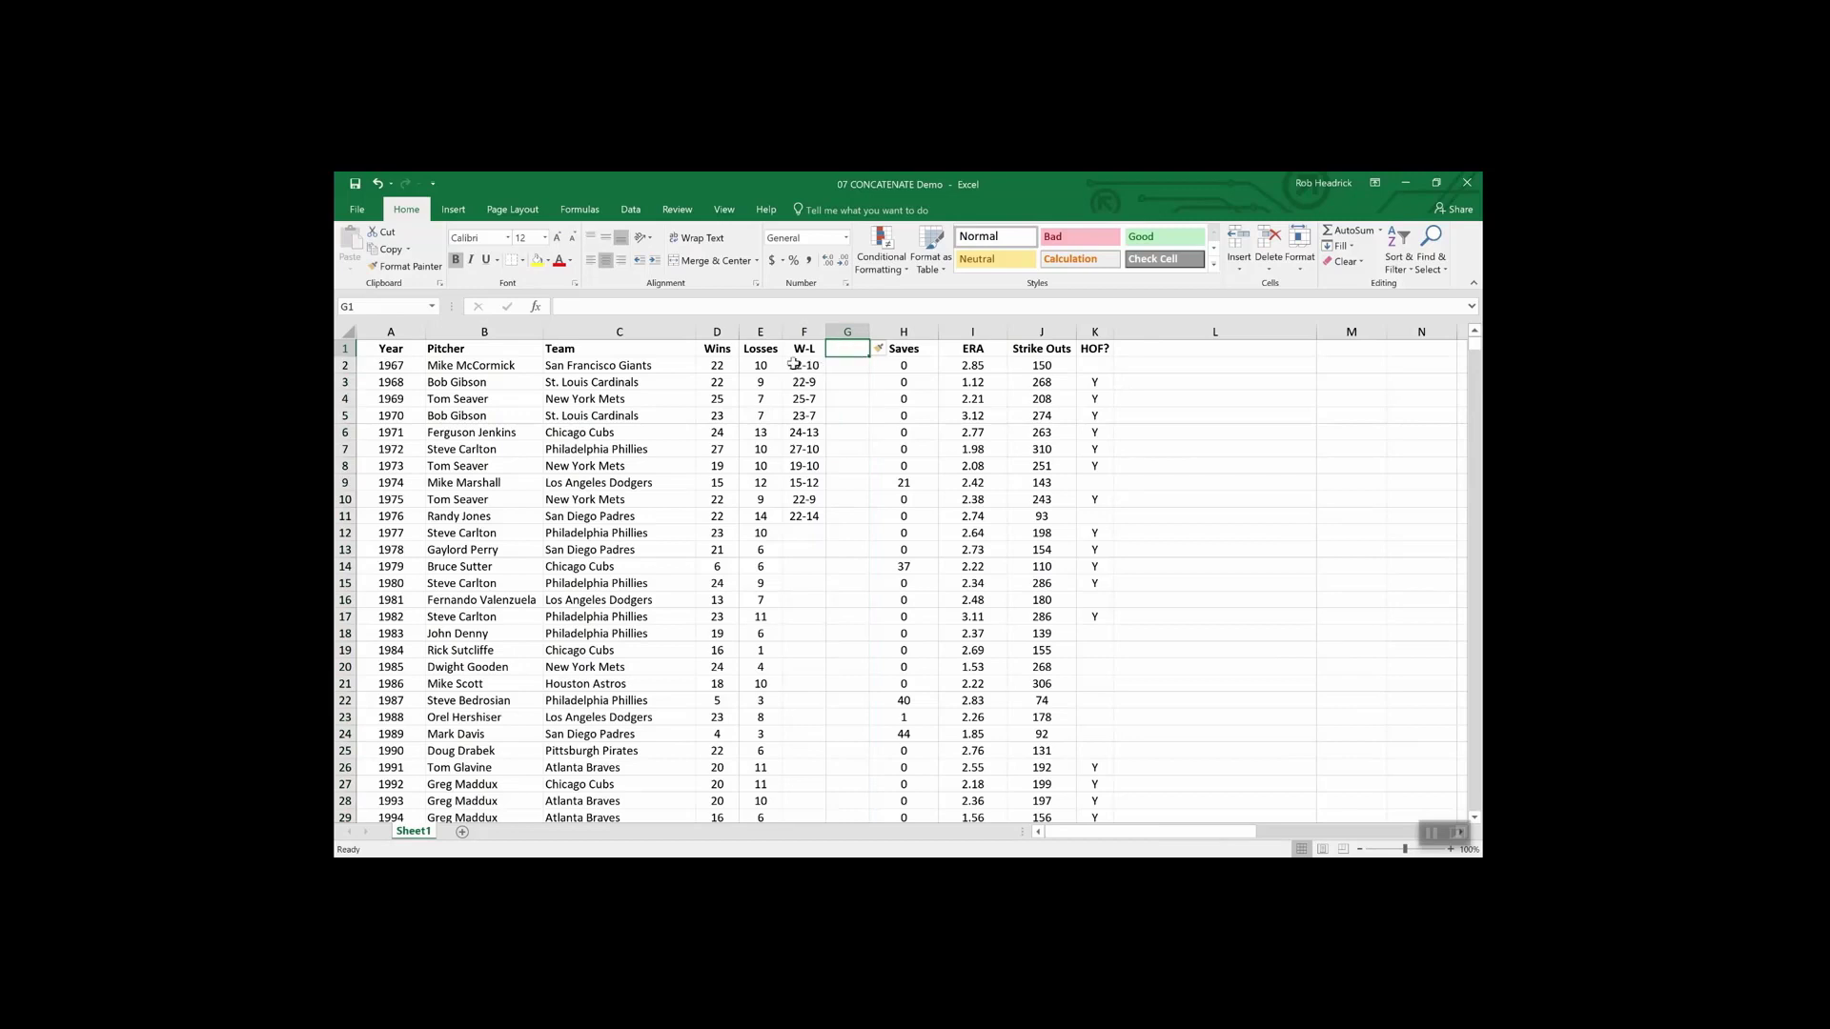
pyautogui.moveTo(803, 365); pyautogui.dragTo(803, 518)
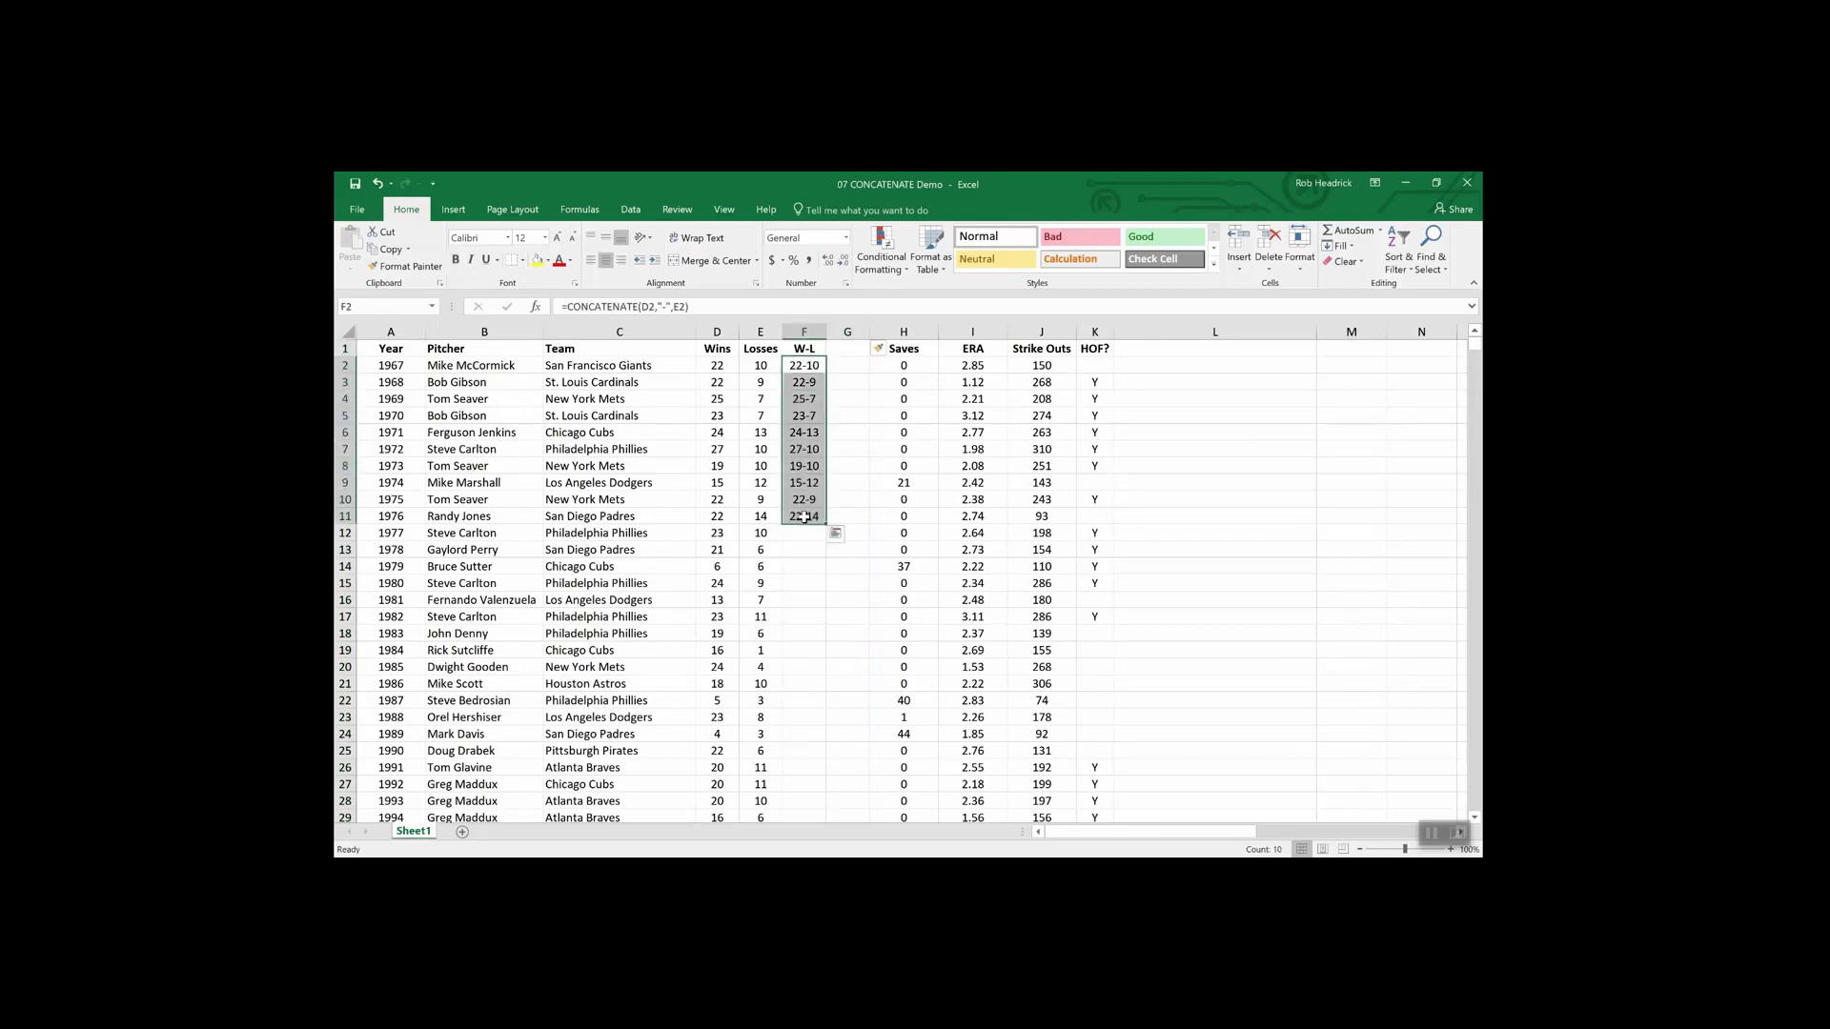
pyautogui.hotkey('ctrl', 'c')
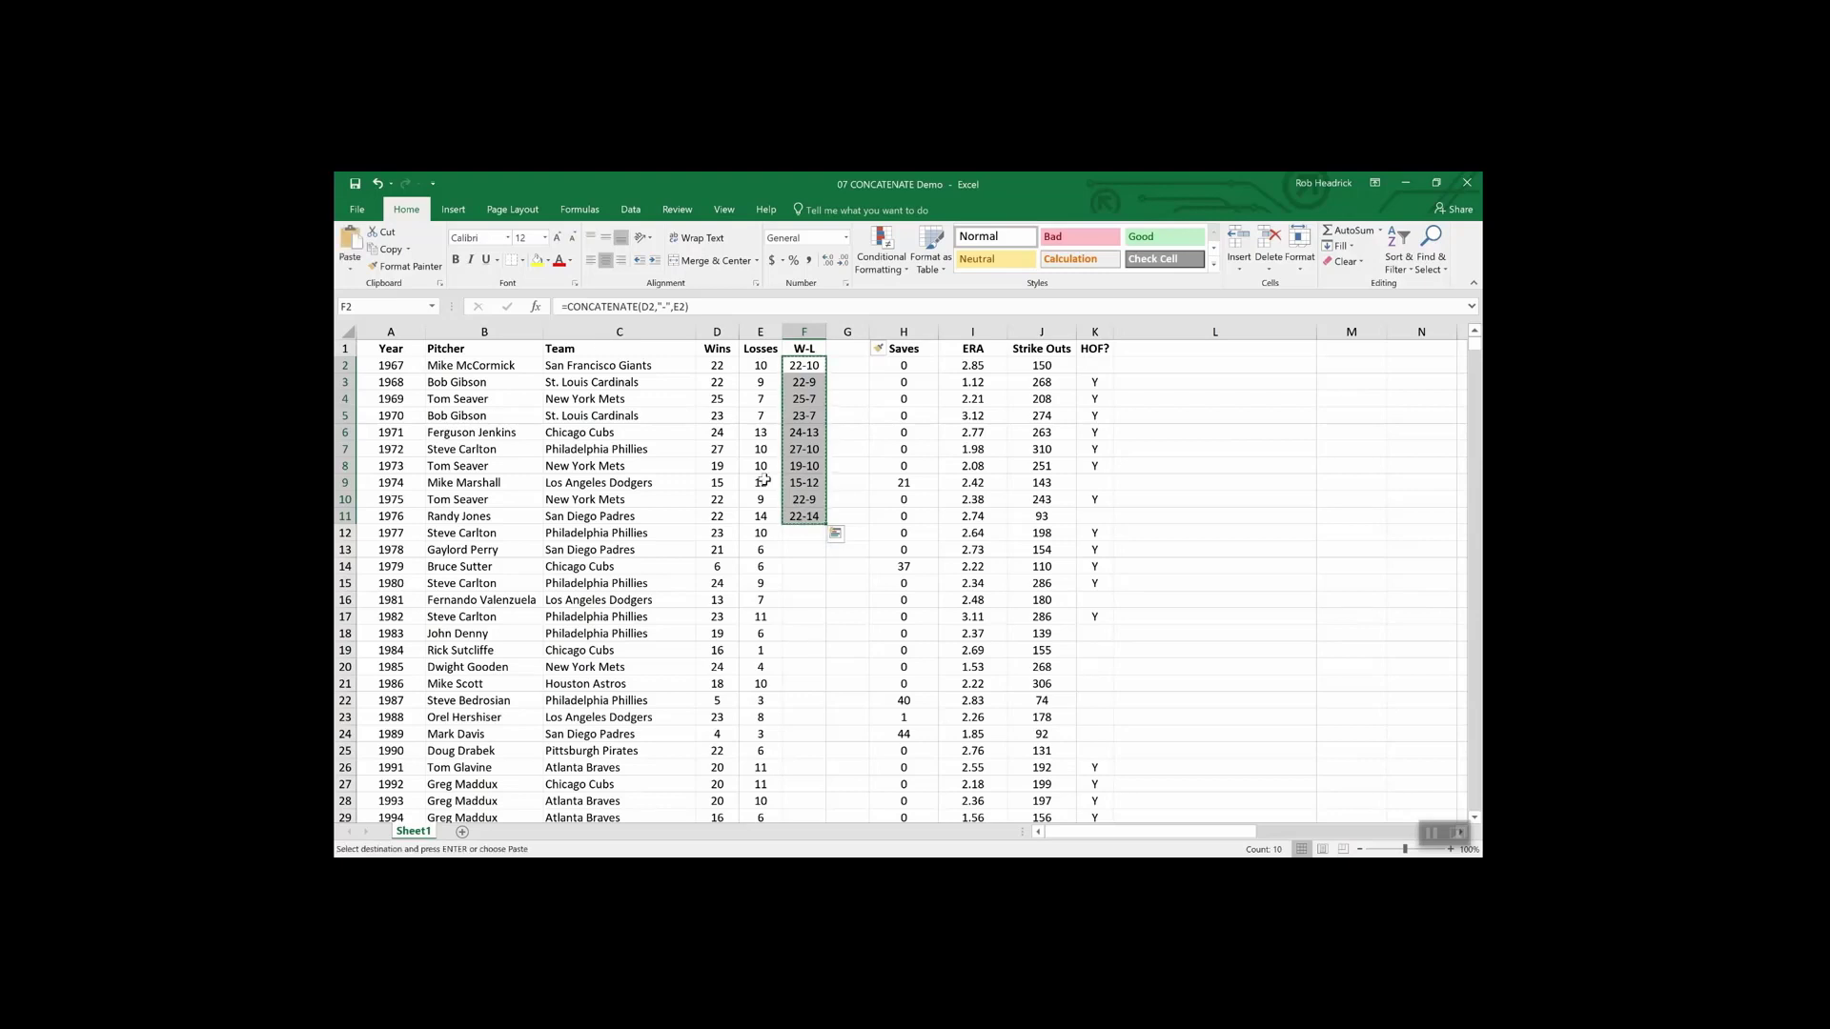
# - Paste the W-L results into G2:G11 as values only and confirm G5 holds a plain value
pyautogui.click(353, 275)
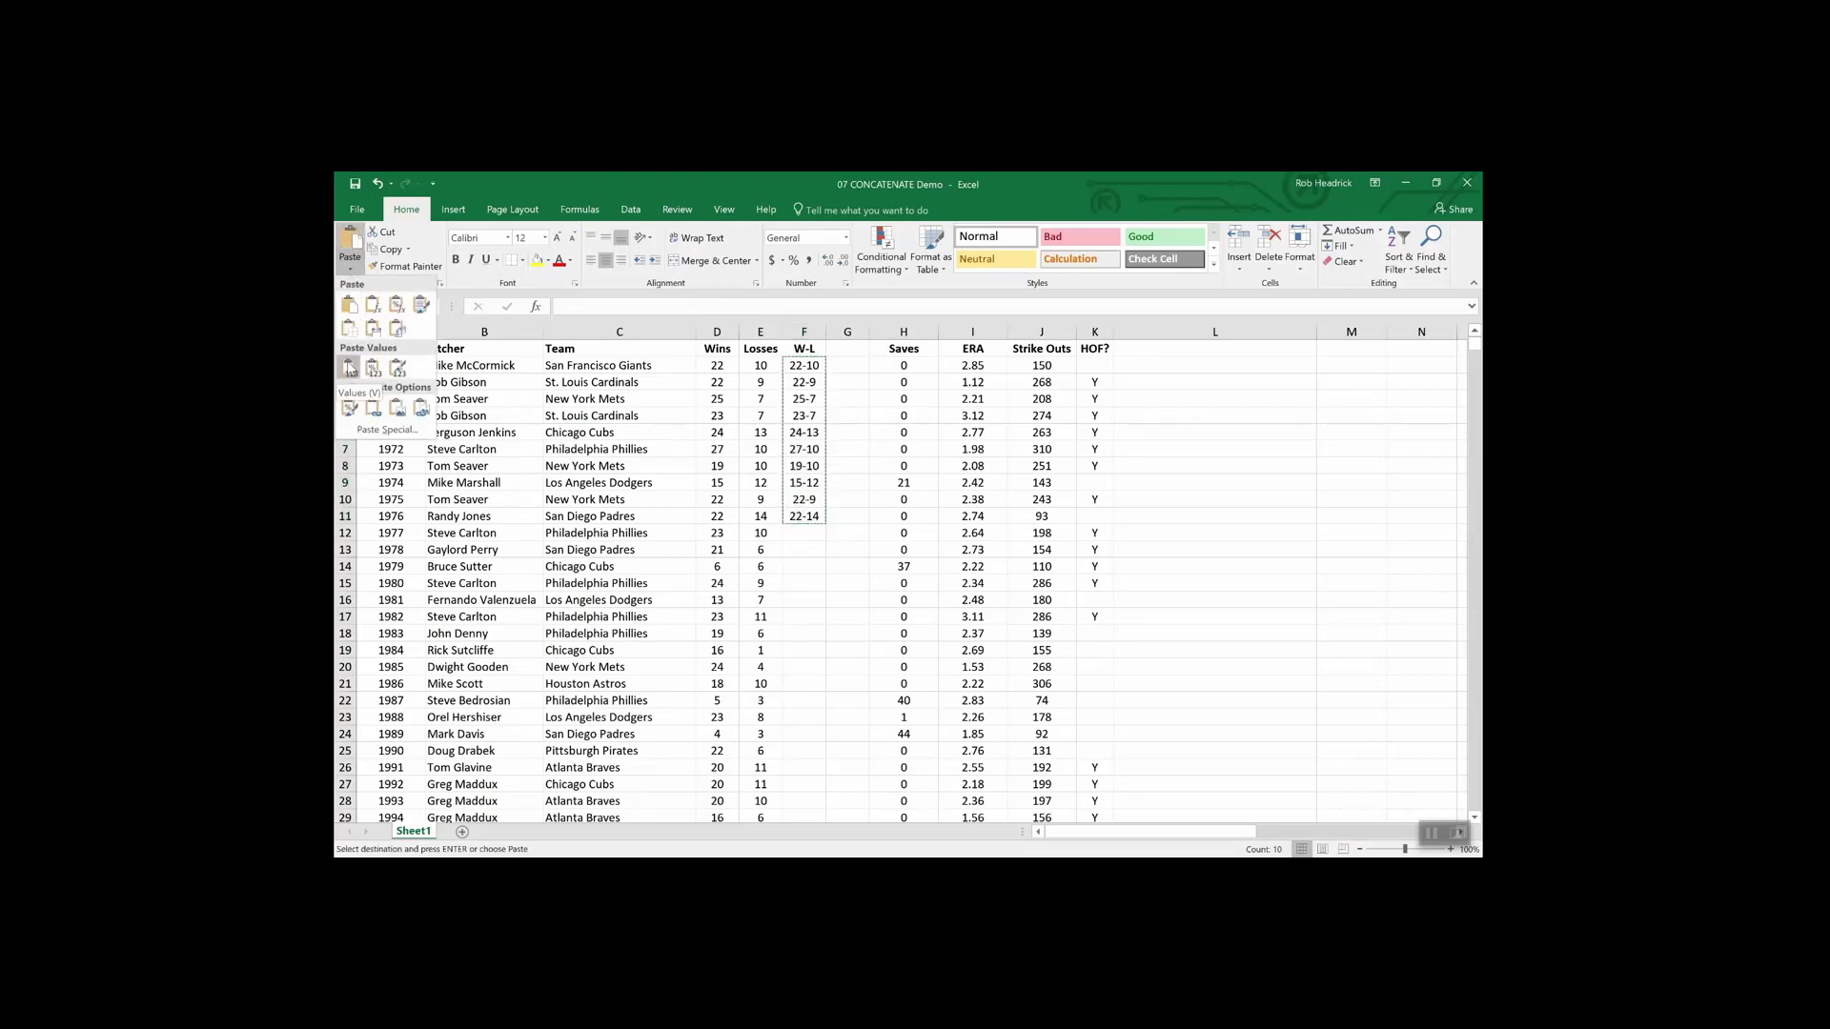
pyautogui.click(847, 357)
pyautogui.moveTo(847, 364); pyautogui.dragTo(851, 523)
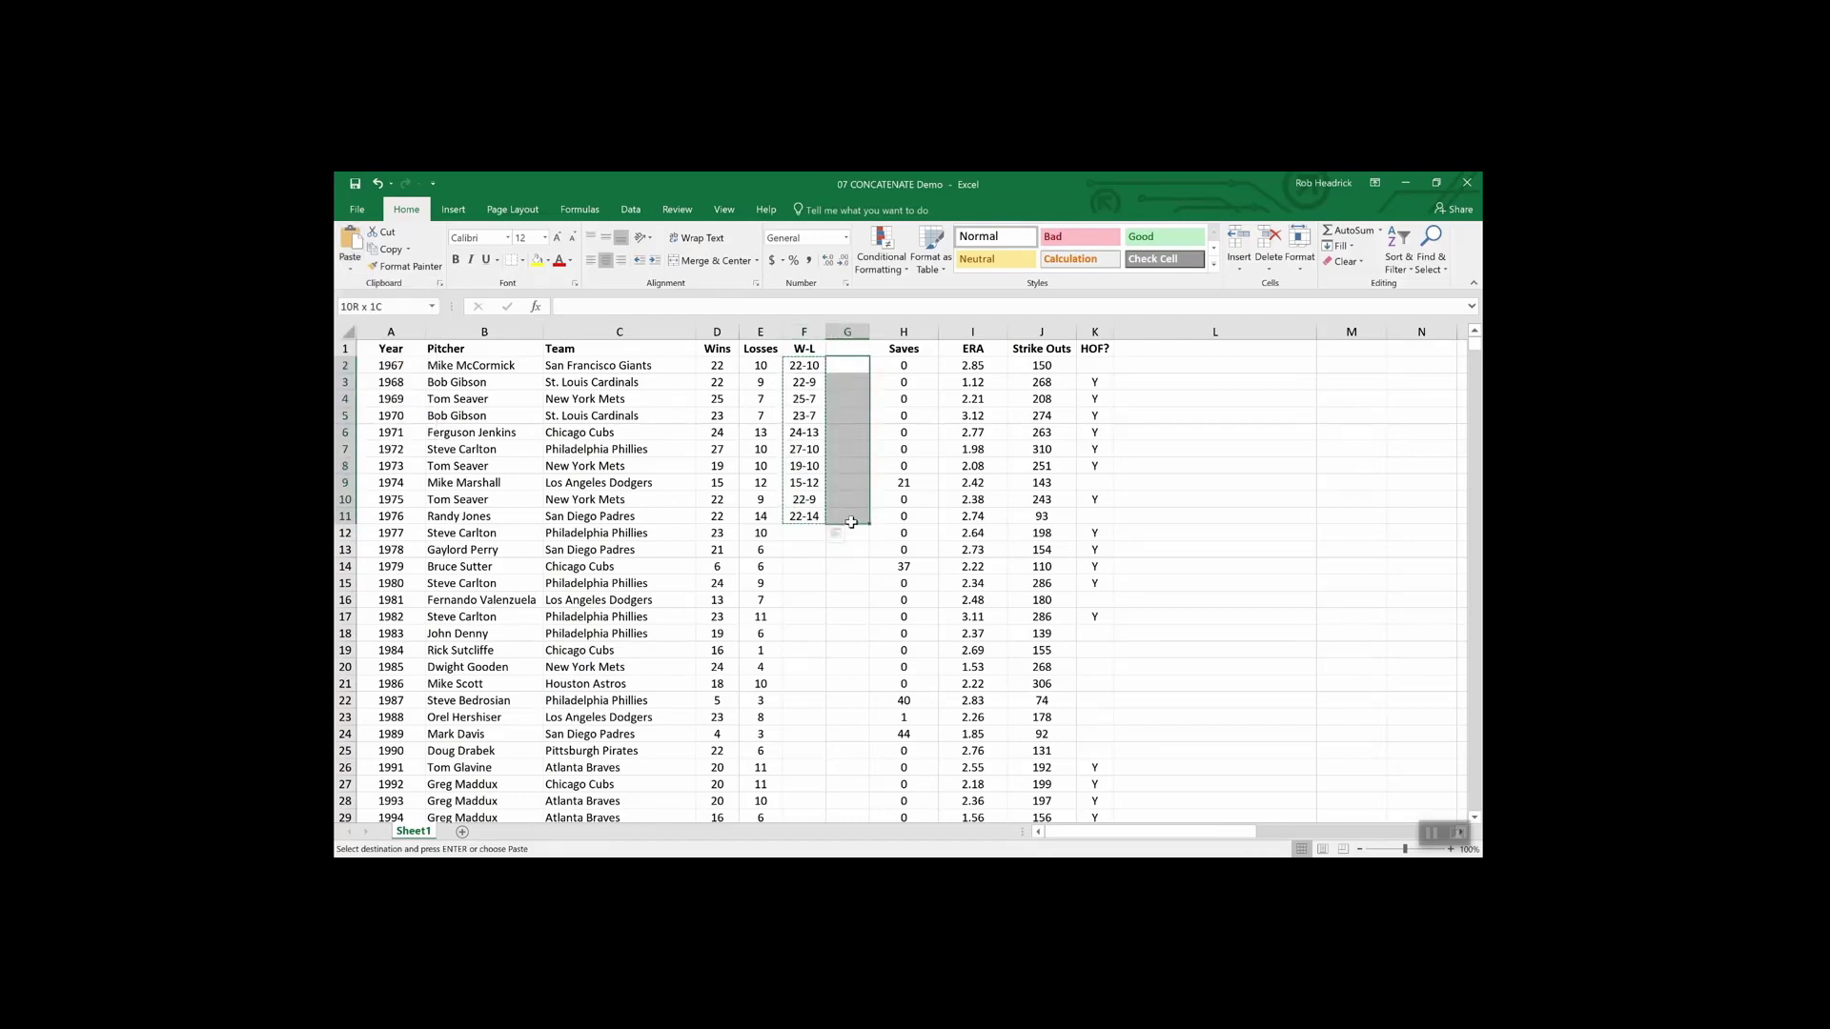
pyautogui.click(351, 271)
pyautogui.click(349, 368)
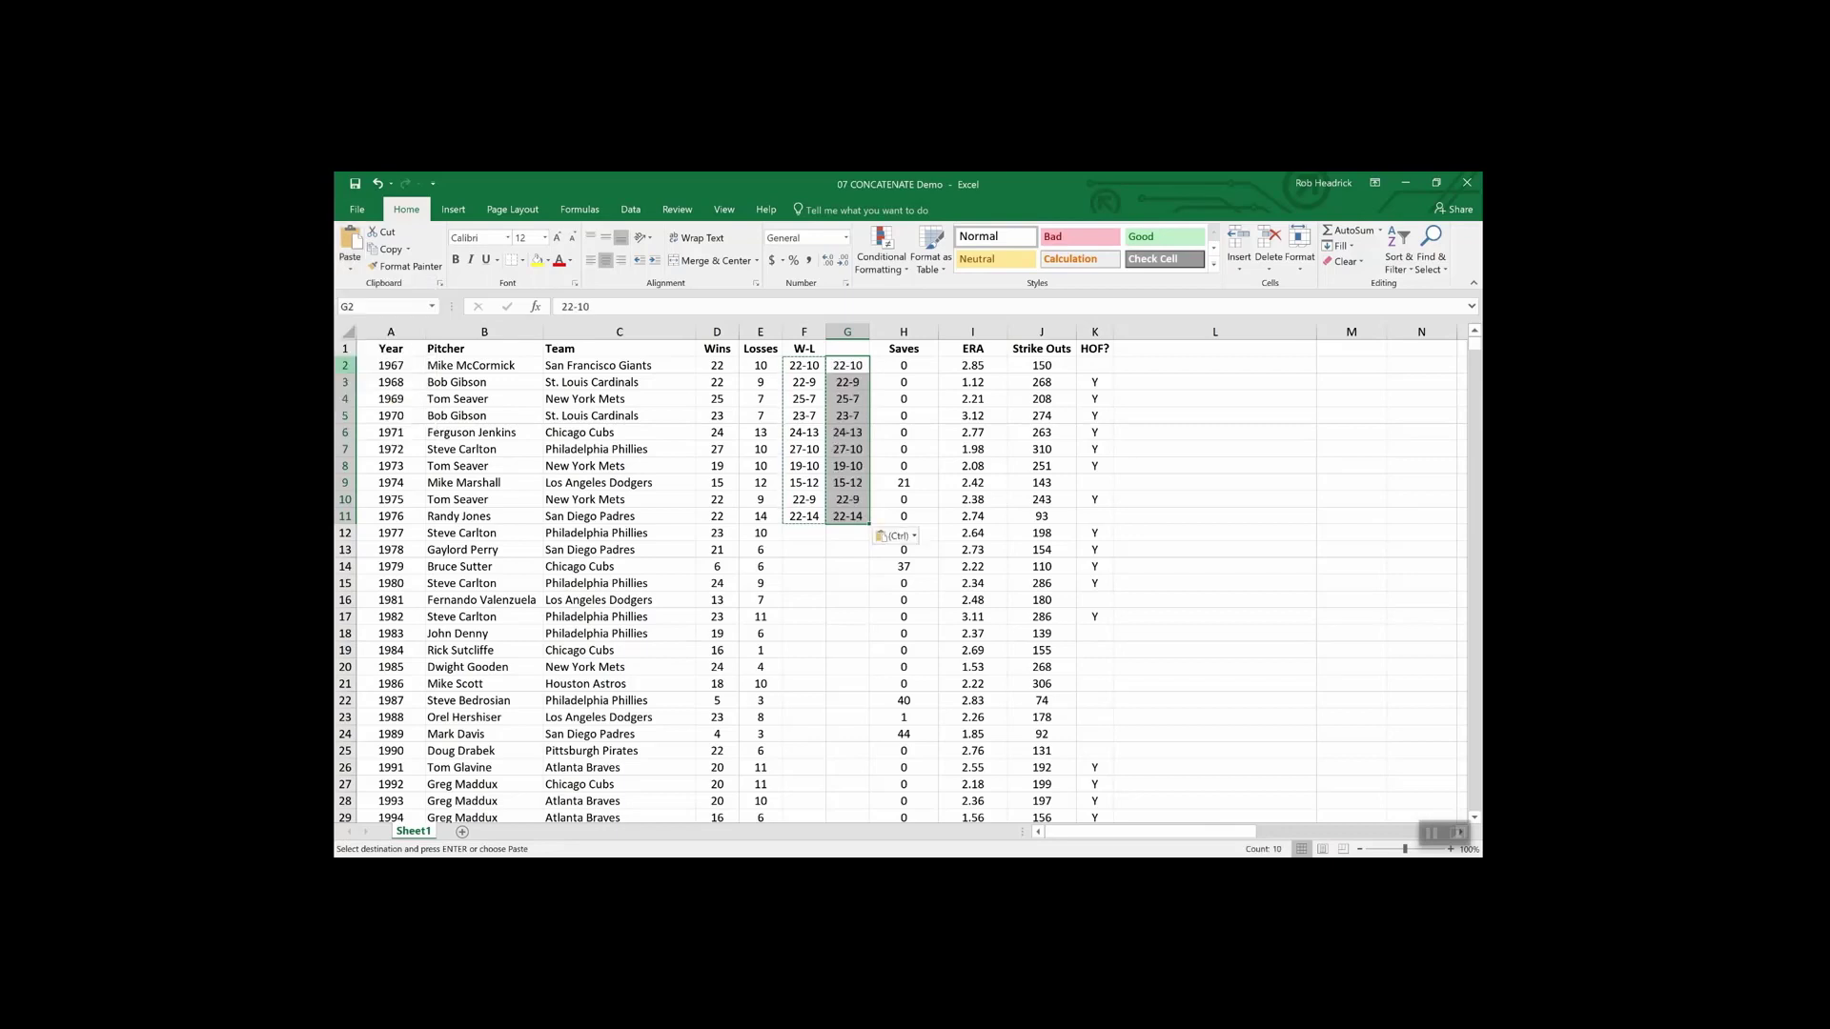
pyautogui.click(842, 552)
pyautogui.click(797, 410)
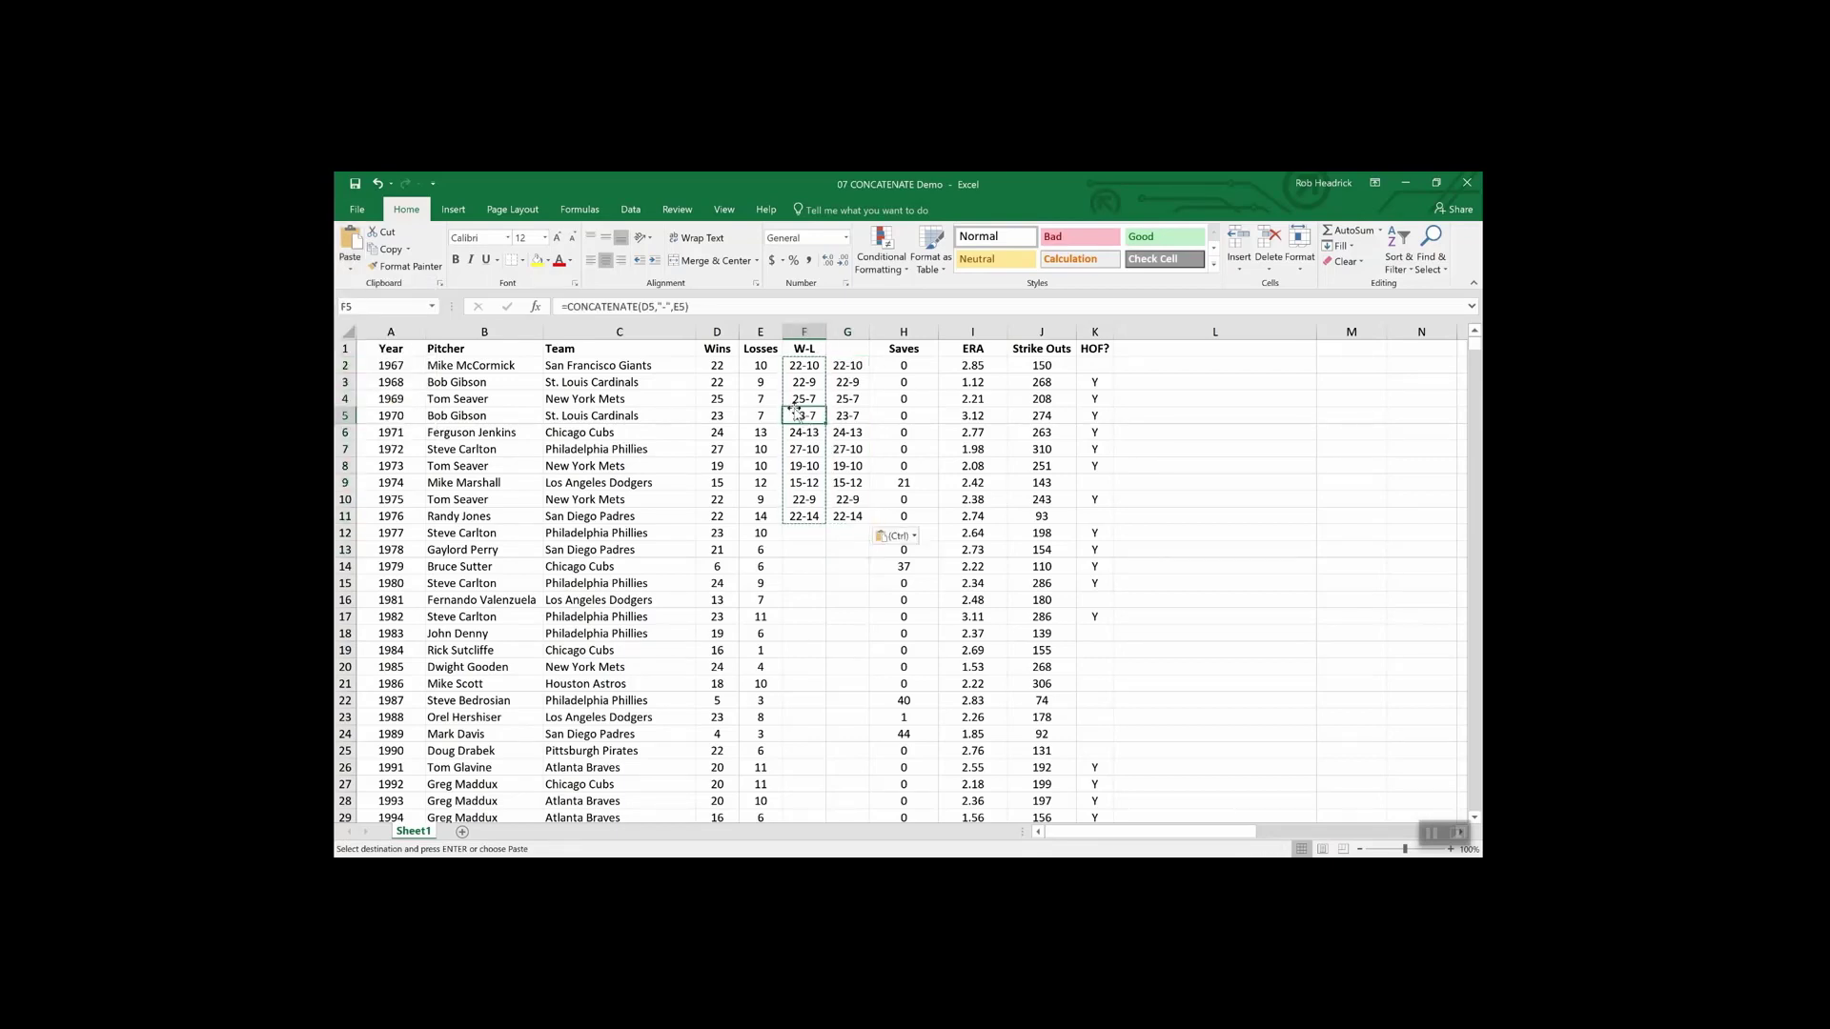
pyautogui.click(848, 419)
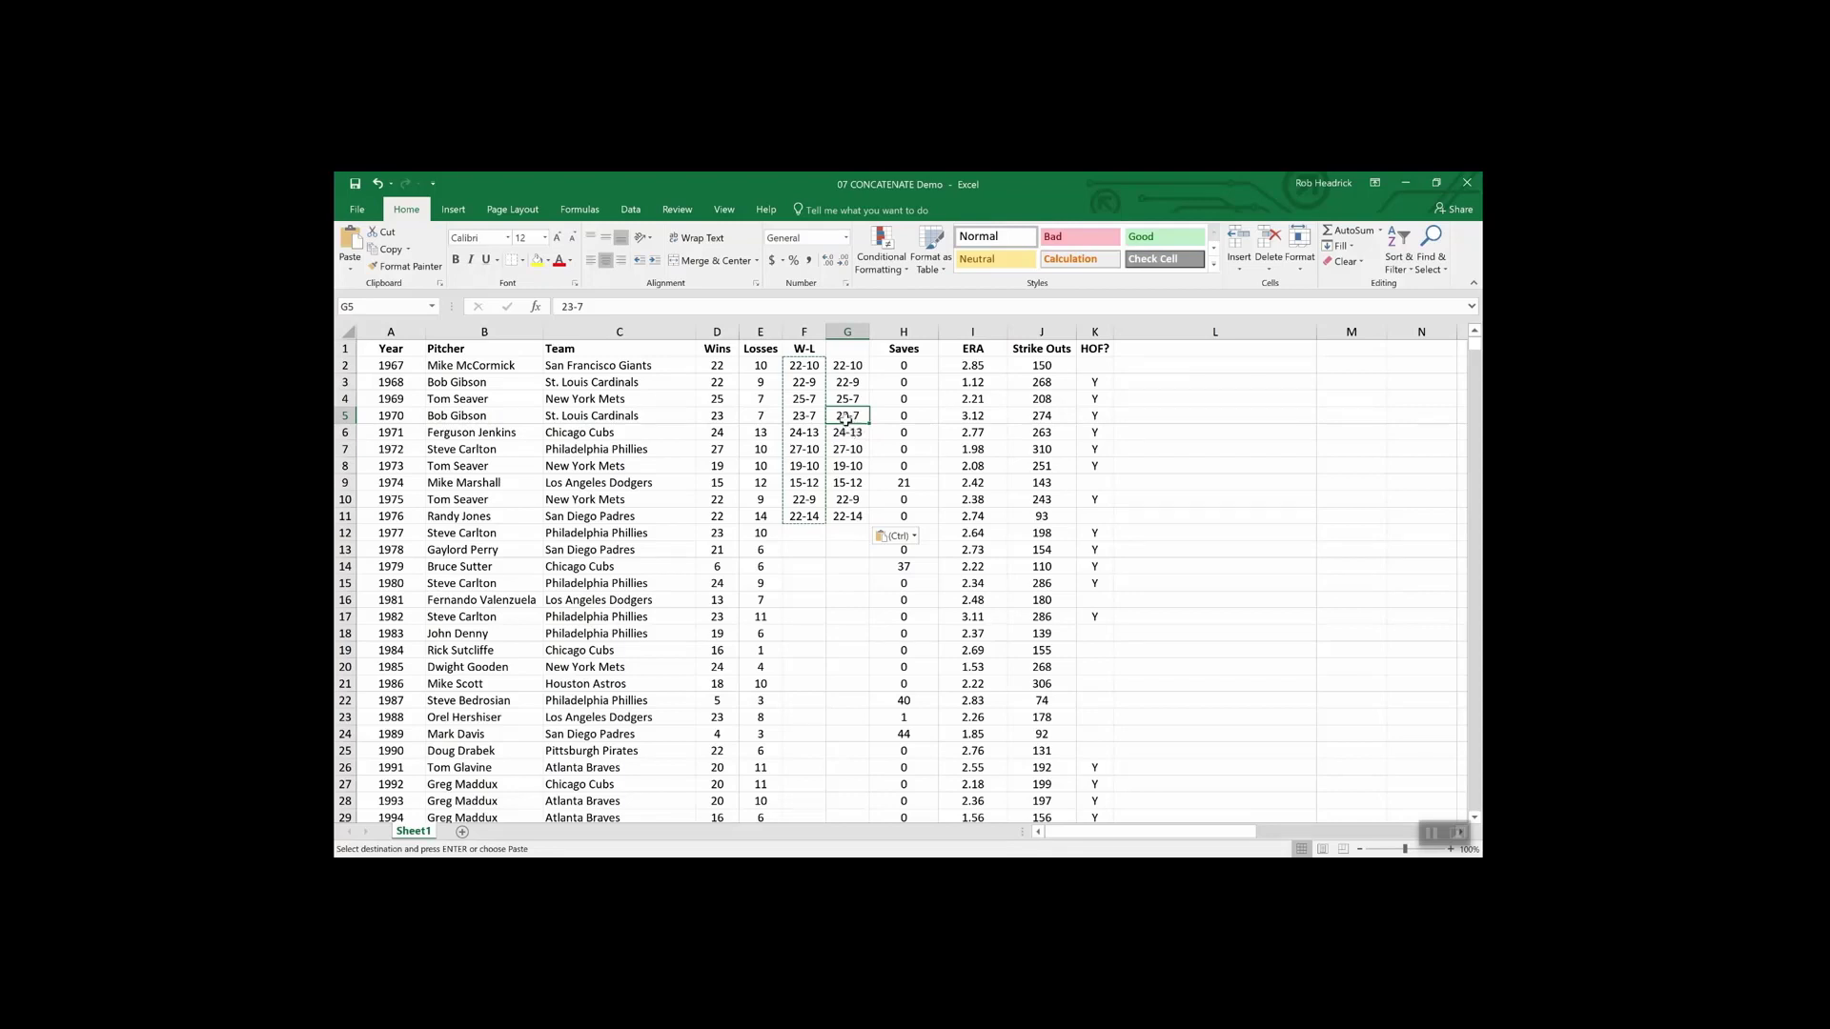
# - Select cells D14, D13, E13 and E12 in the pitcher sheet's Wins and Losses columns
pyautogui.click(710, 566)
pyautogui.click(717, 550)
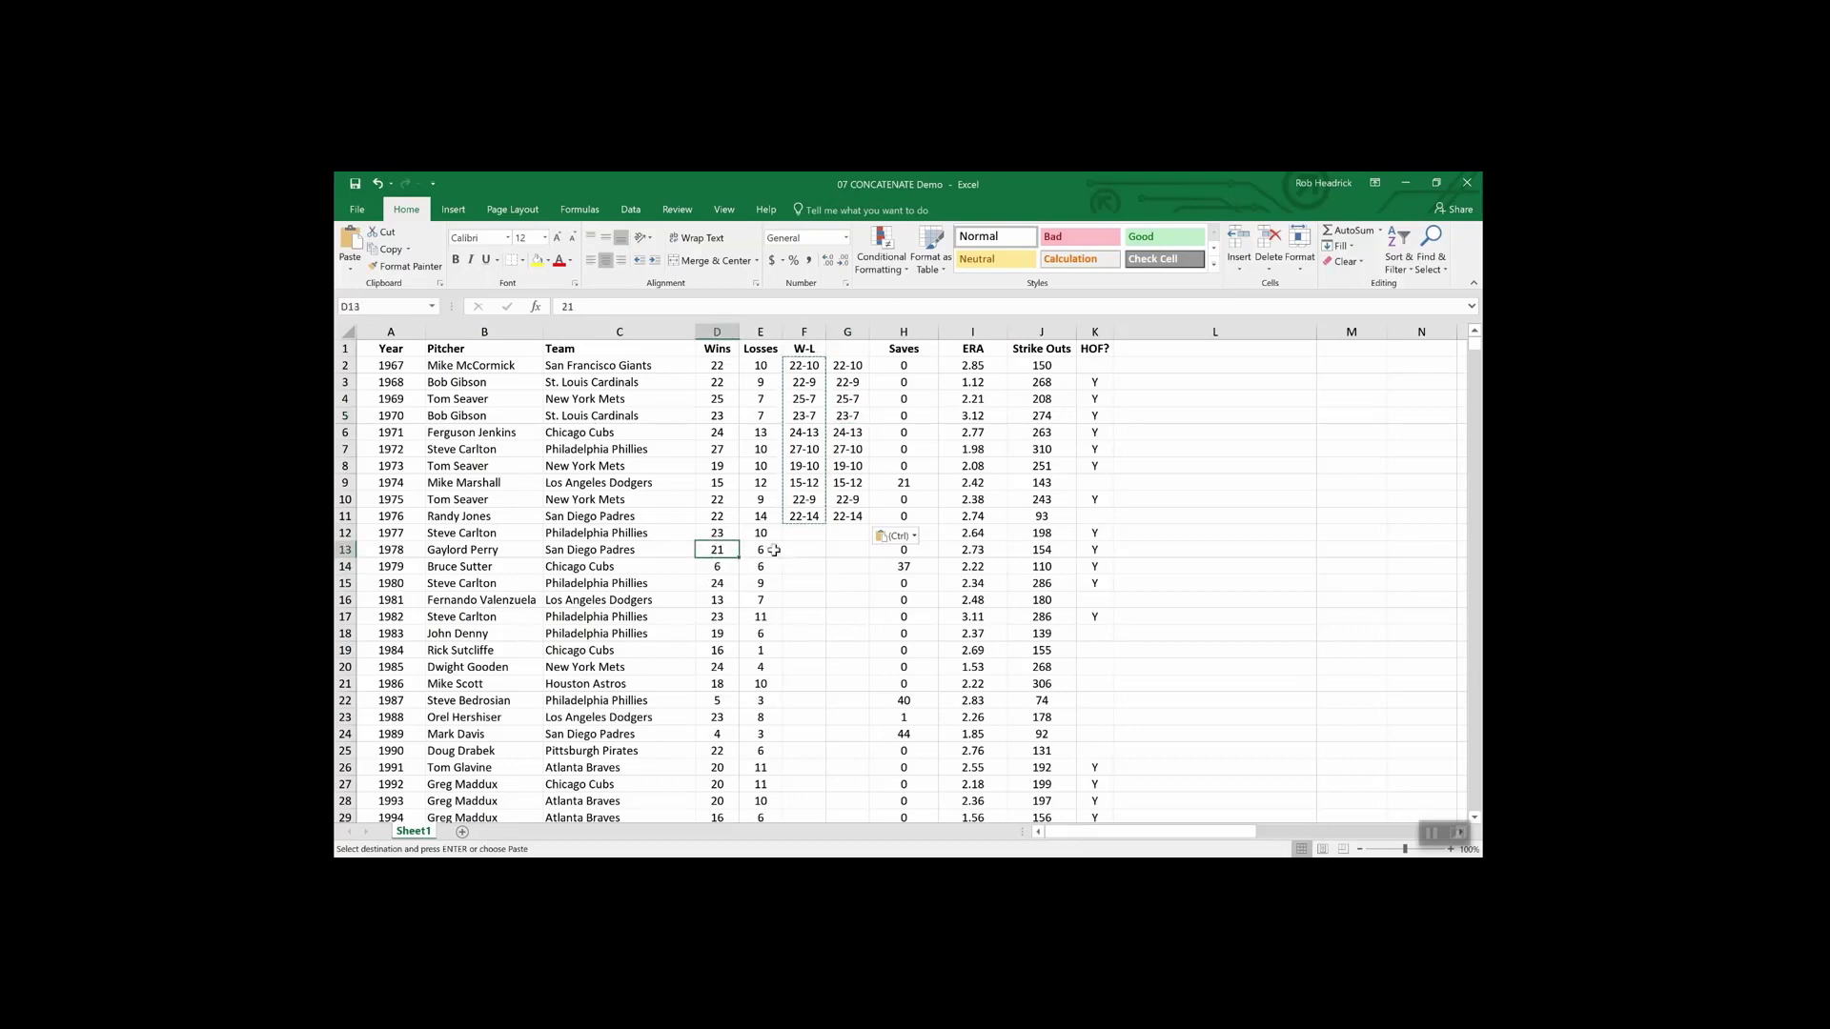
pyautogui.click(764, 550)
pyautogui.click(766, 533)
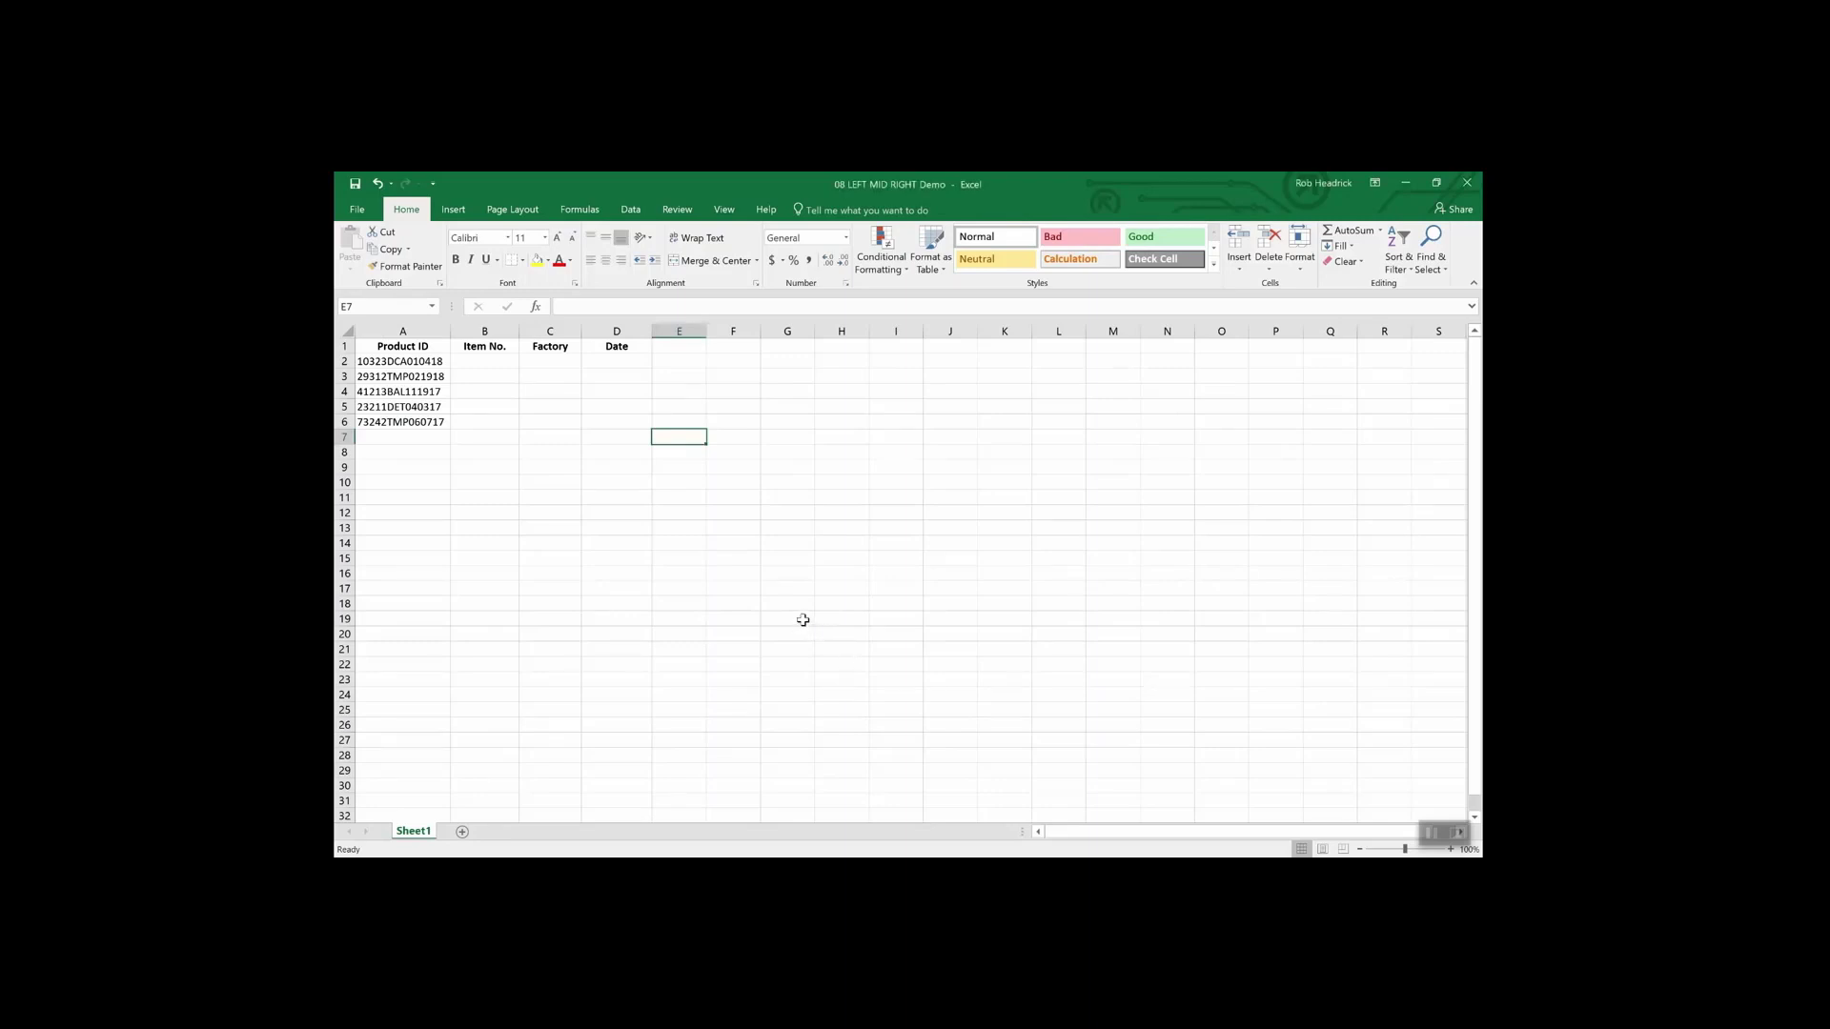
pyautogui.click(427, 366)
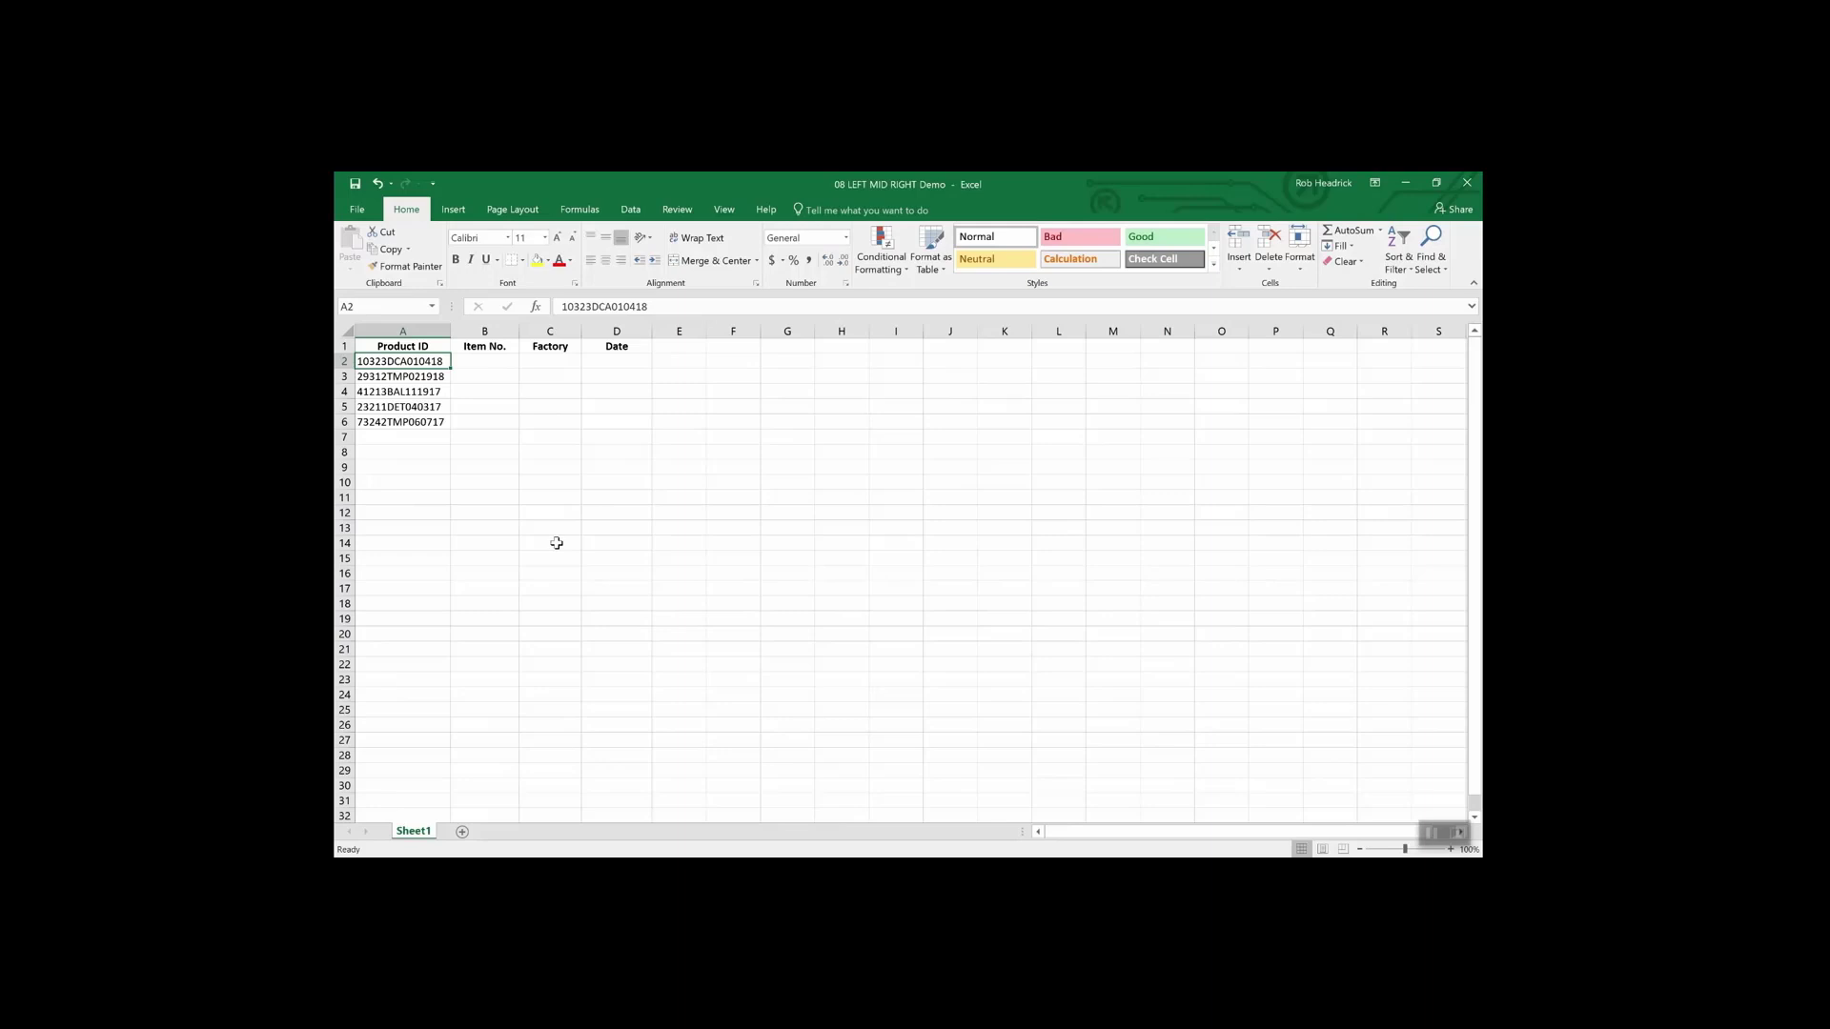
# - Enter =RIGHT(A2,6) in Date cell D2 to return 010418, then recheck the formula
pyautogui.click(620, 364)
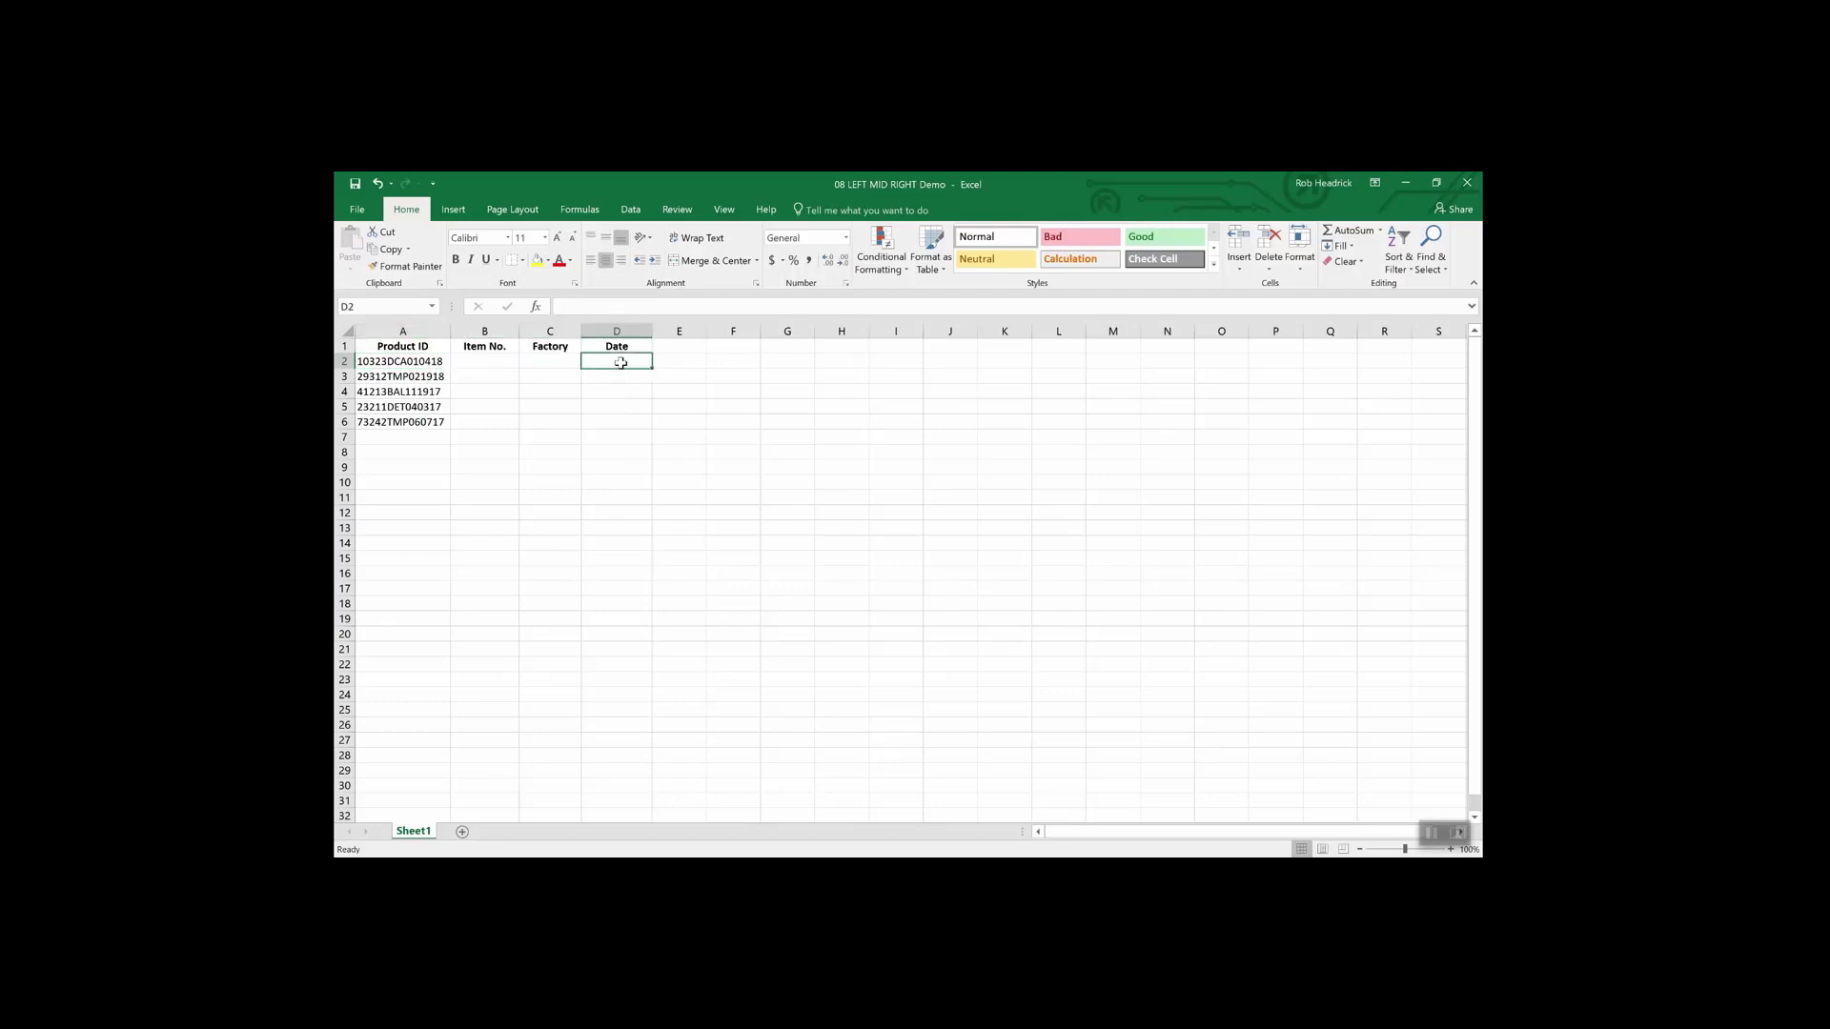
pyautogui.write('=righ')
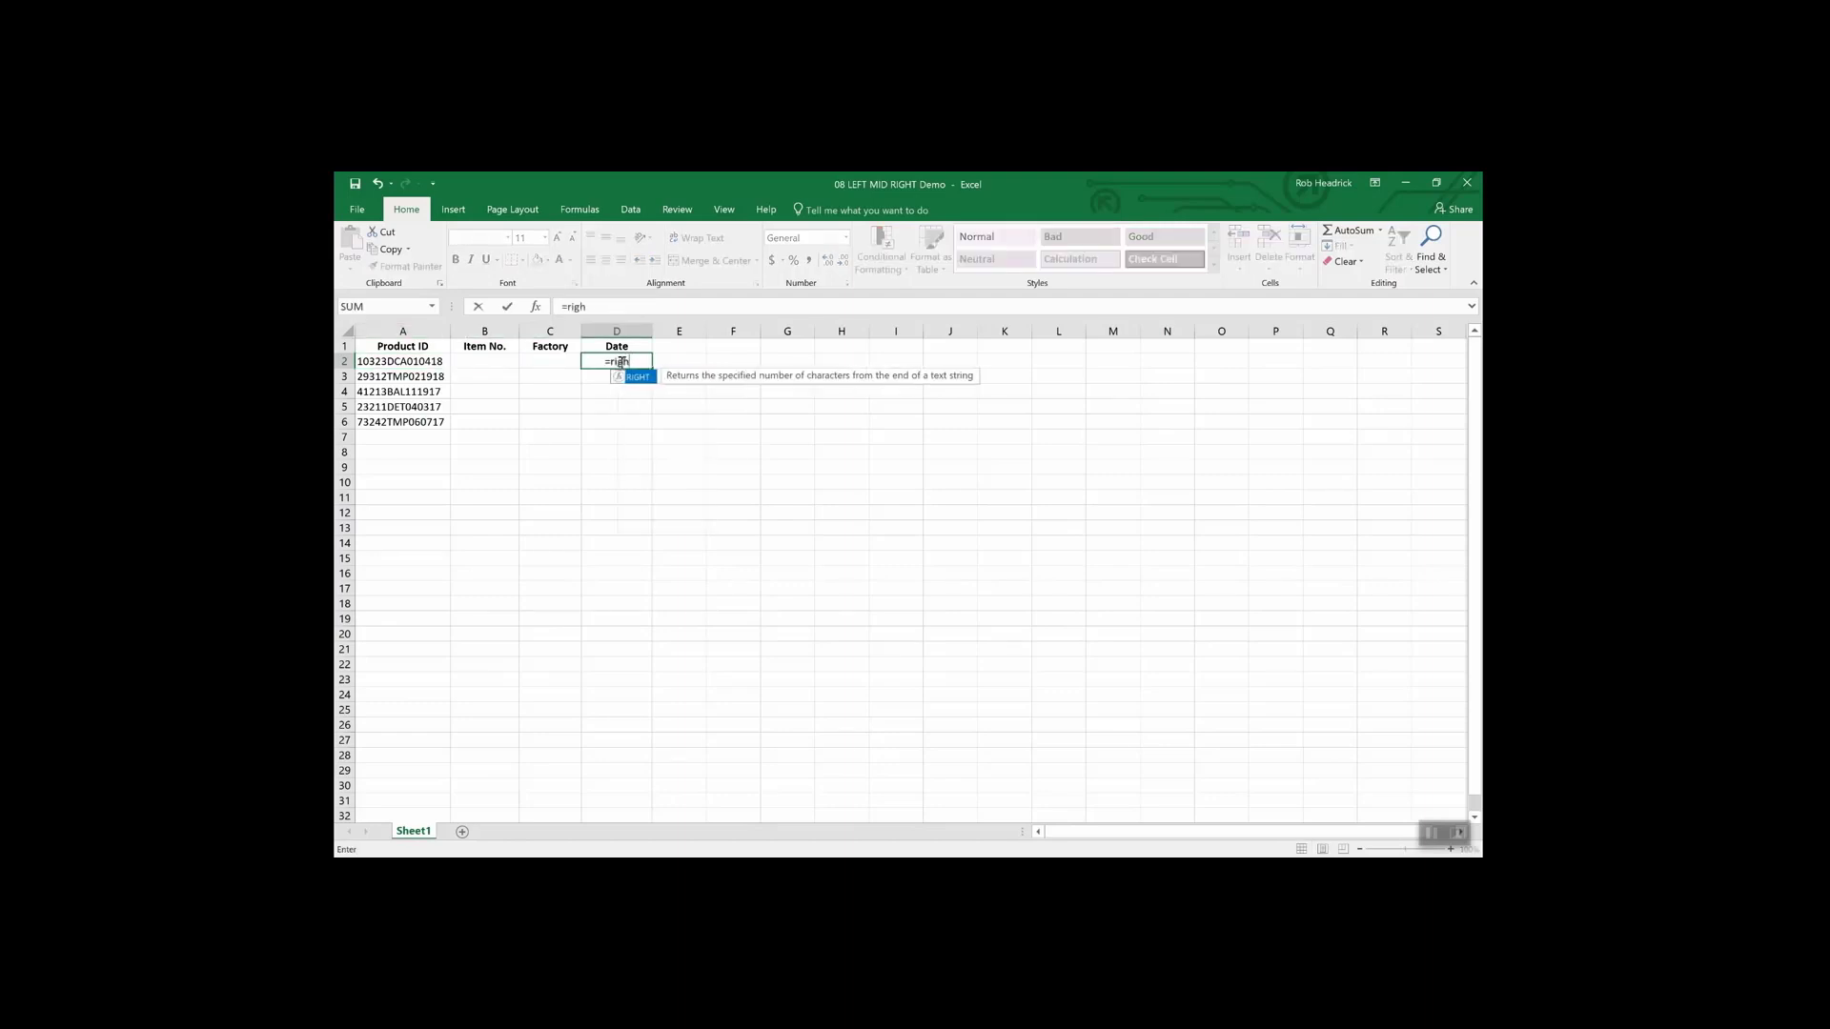
pyautogui.write('t(')
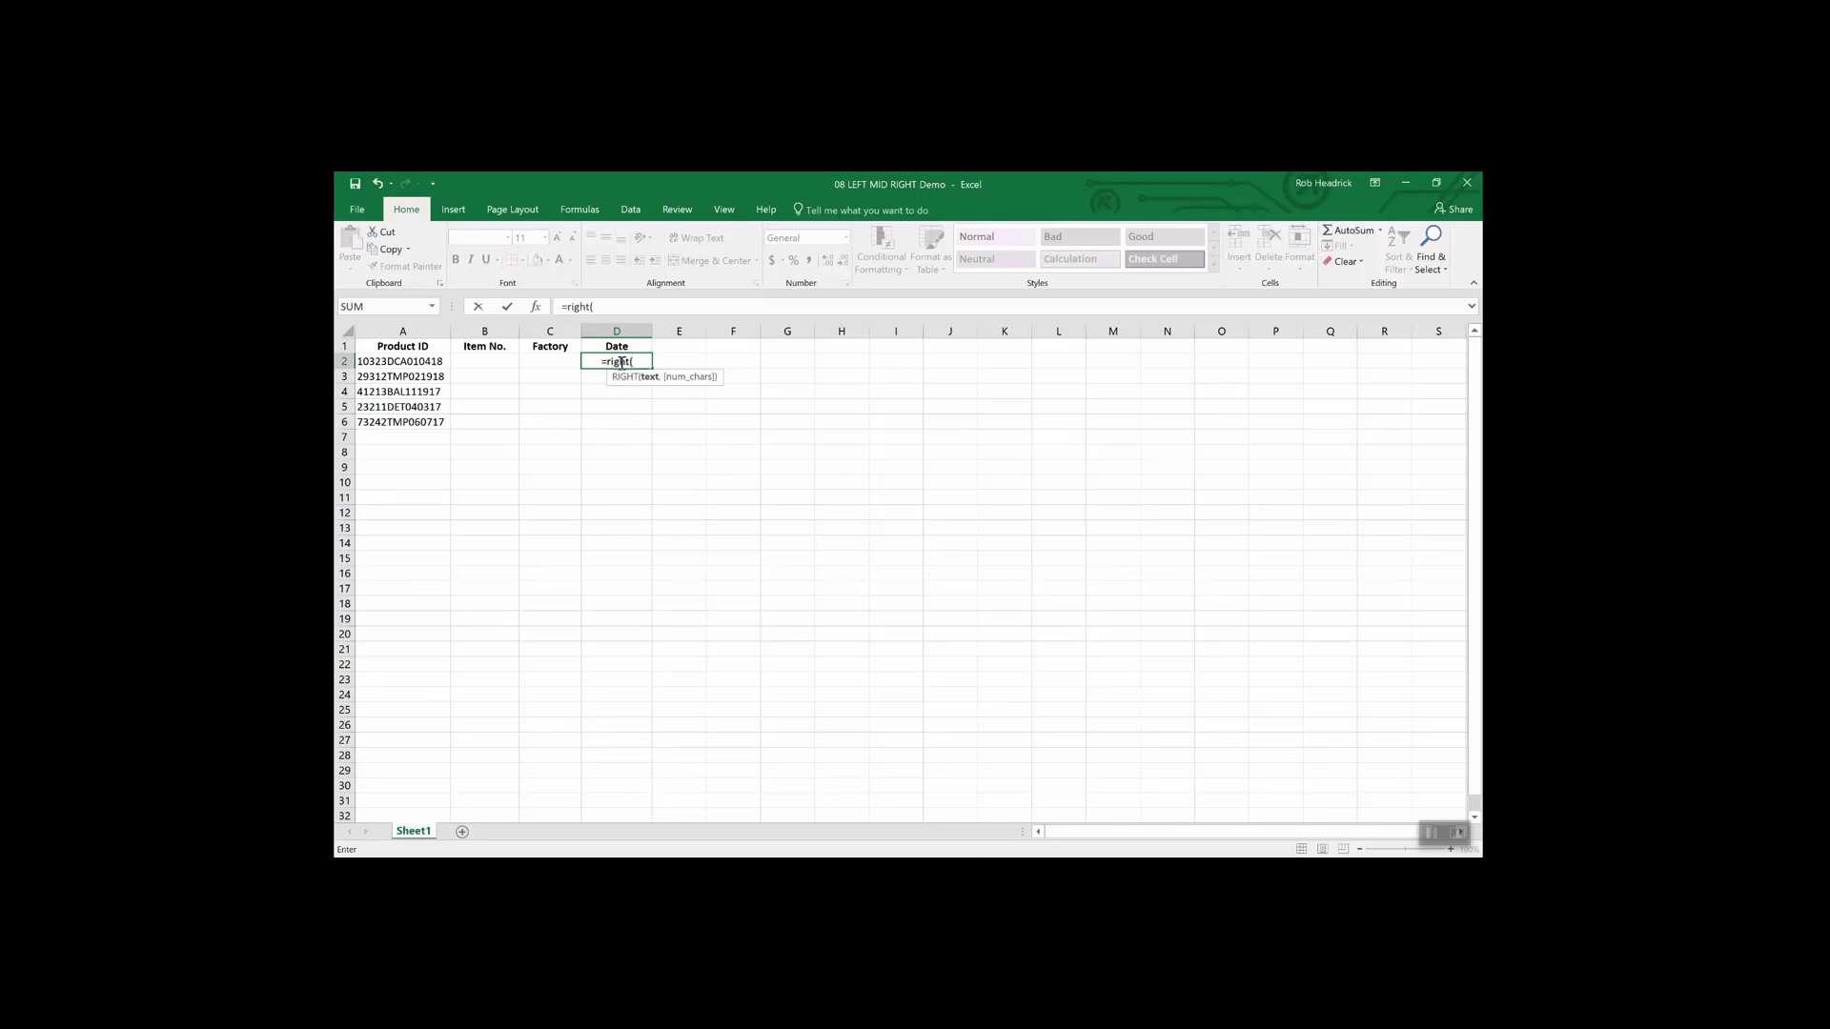
pyautogui.write('a2')
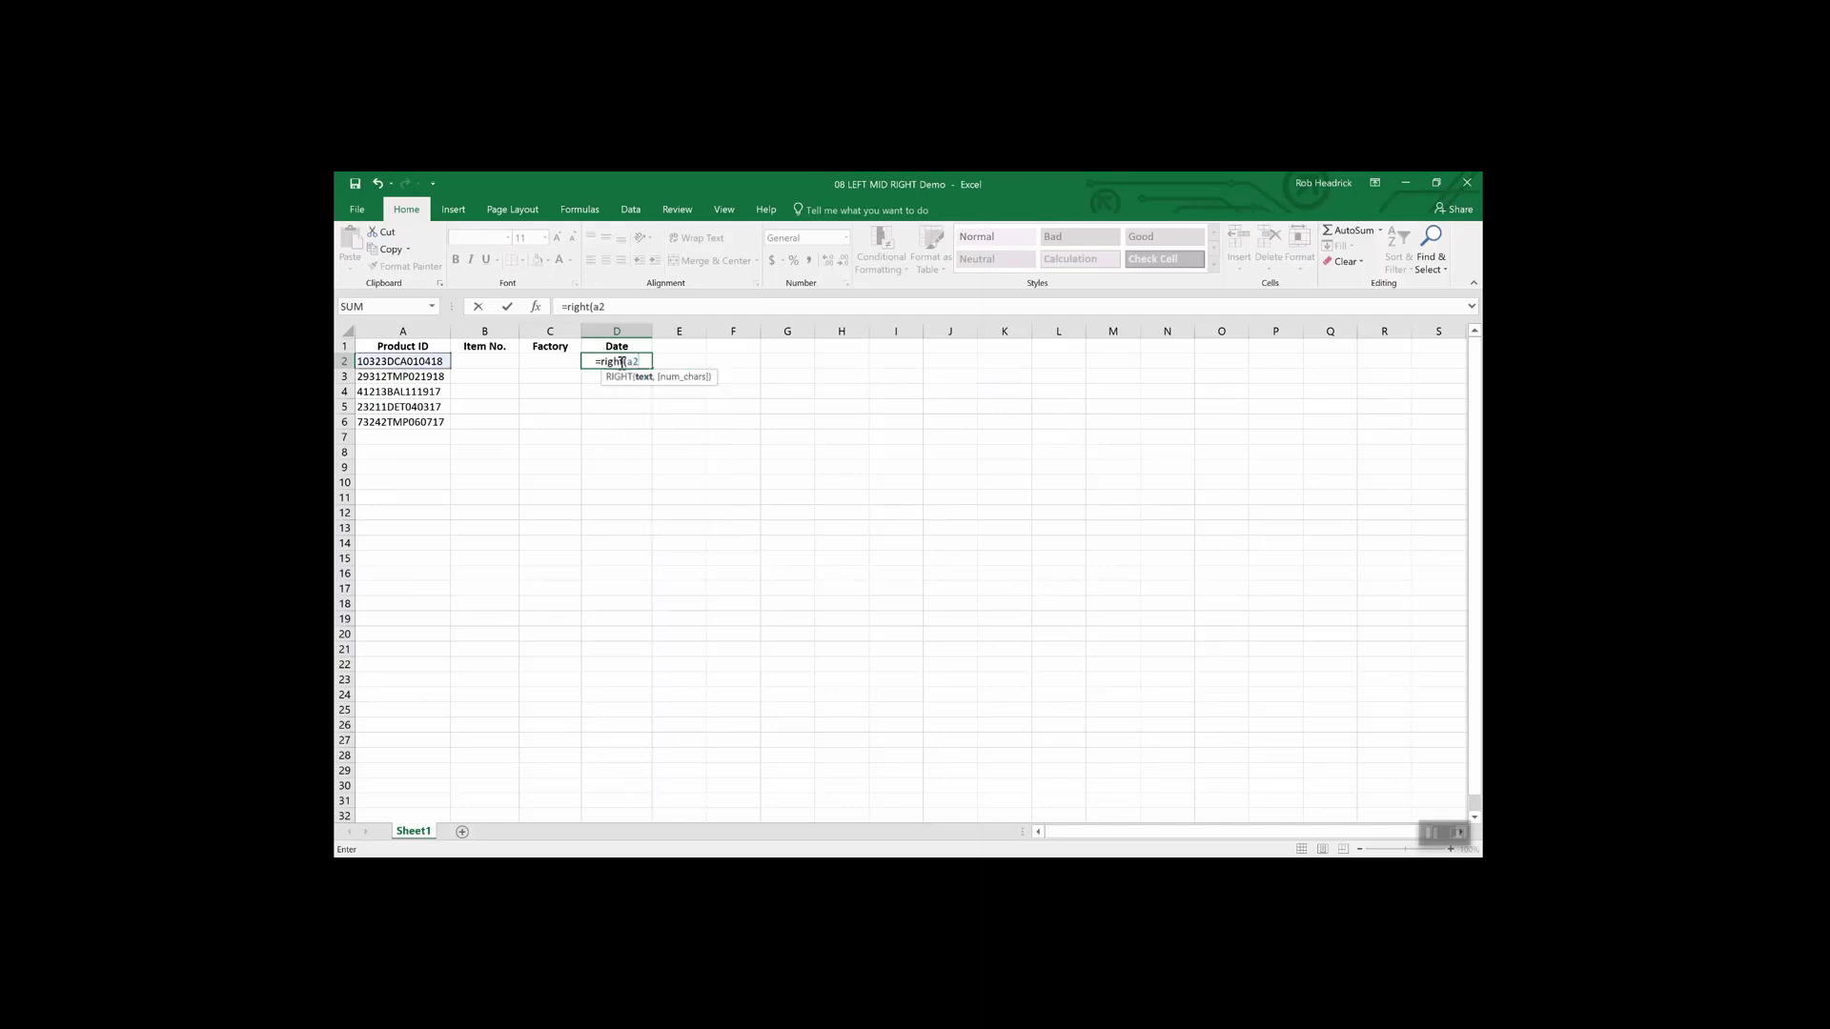
pyautogui.write(',')
pyautogui.write('6')
pyautogui.press('Return')
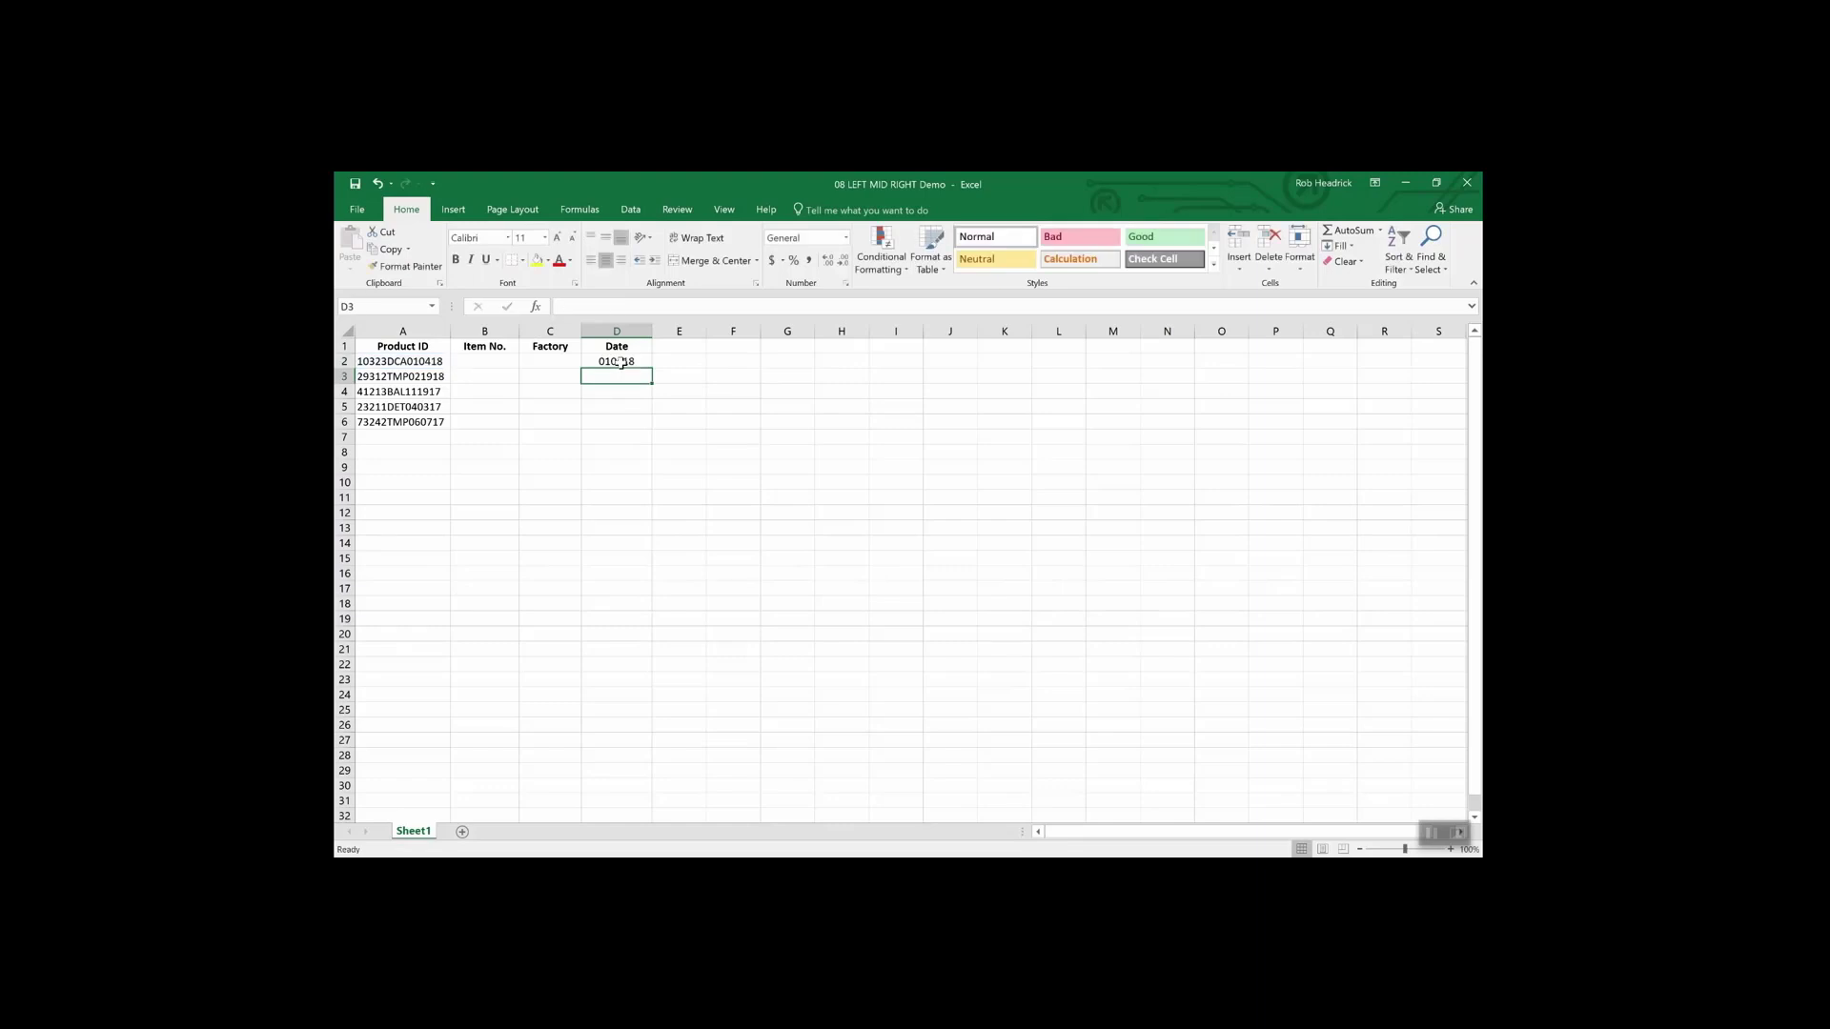
pyautogui.click(629, 363)
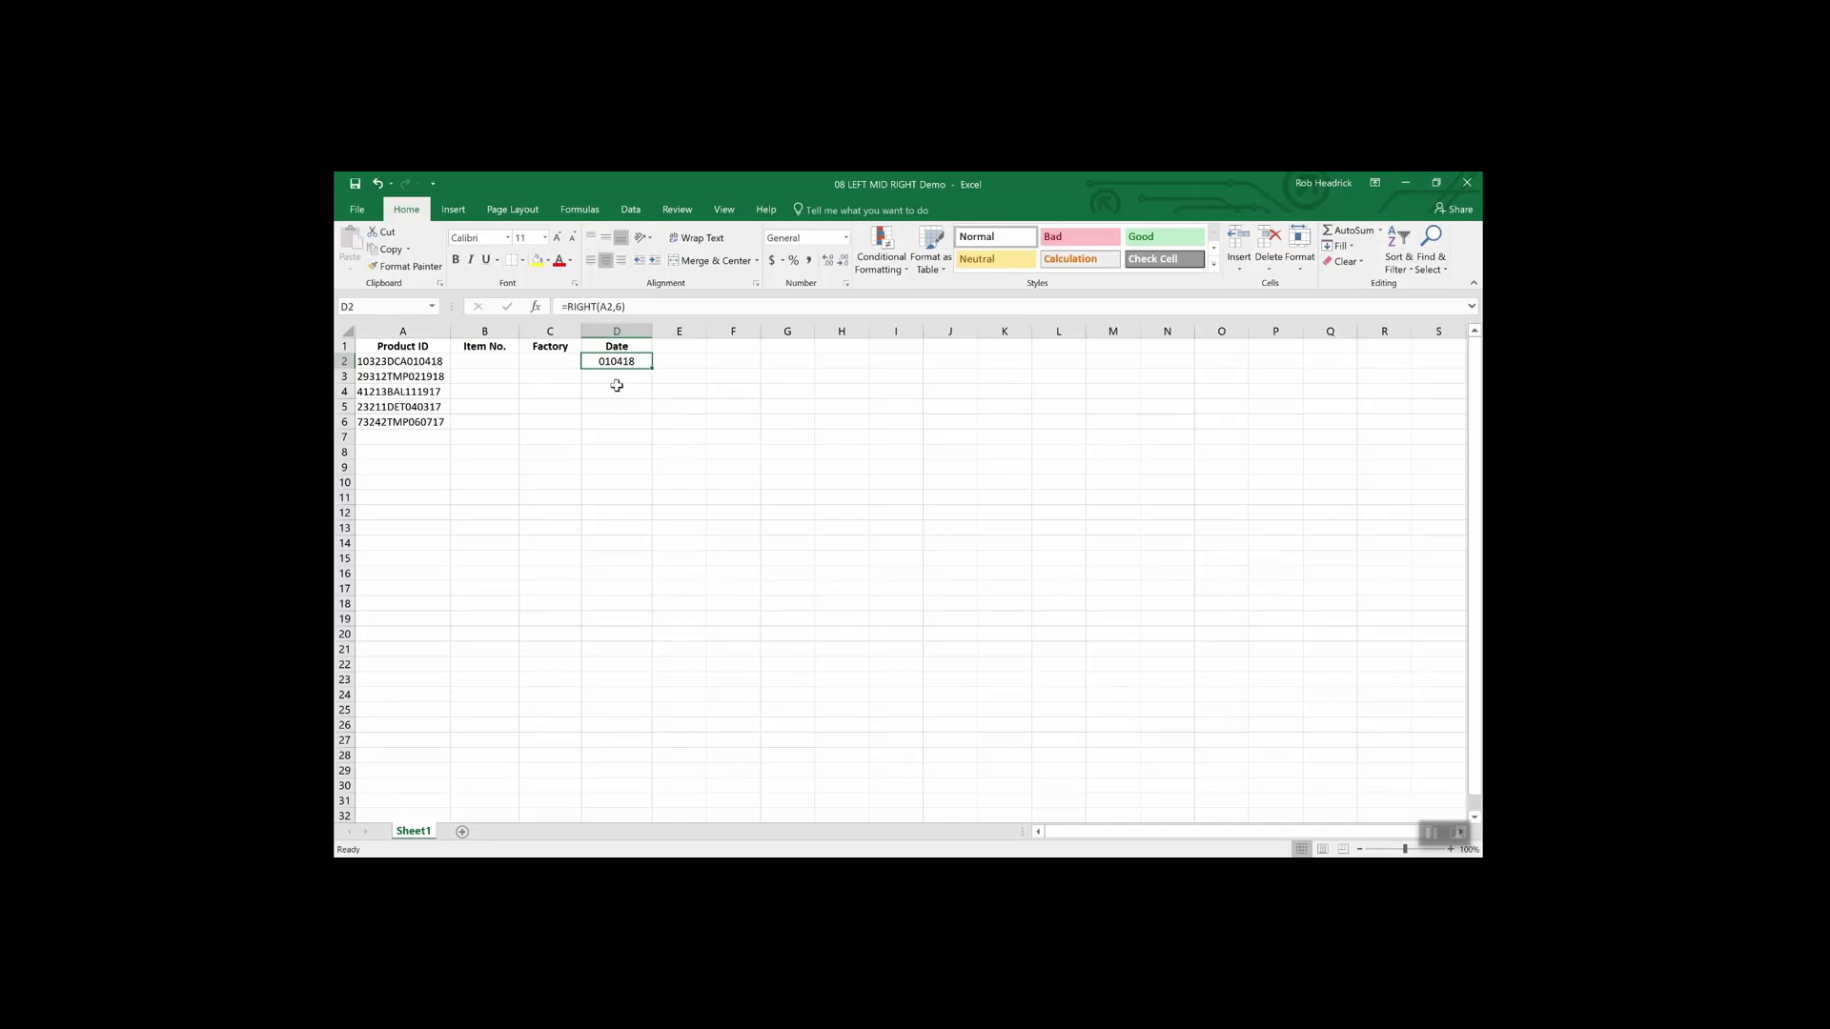
# - Enter =LEFT(A2,5) in Item No. cell B2 to return 10323, then review it
pyautogui.click(489, 362)
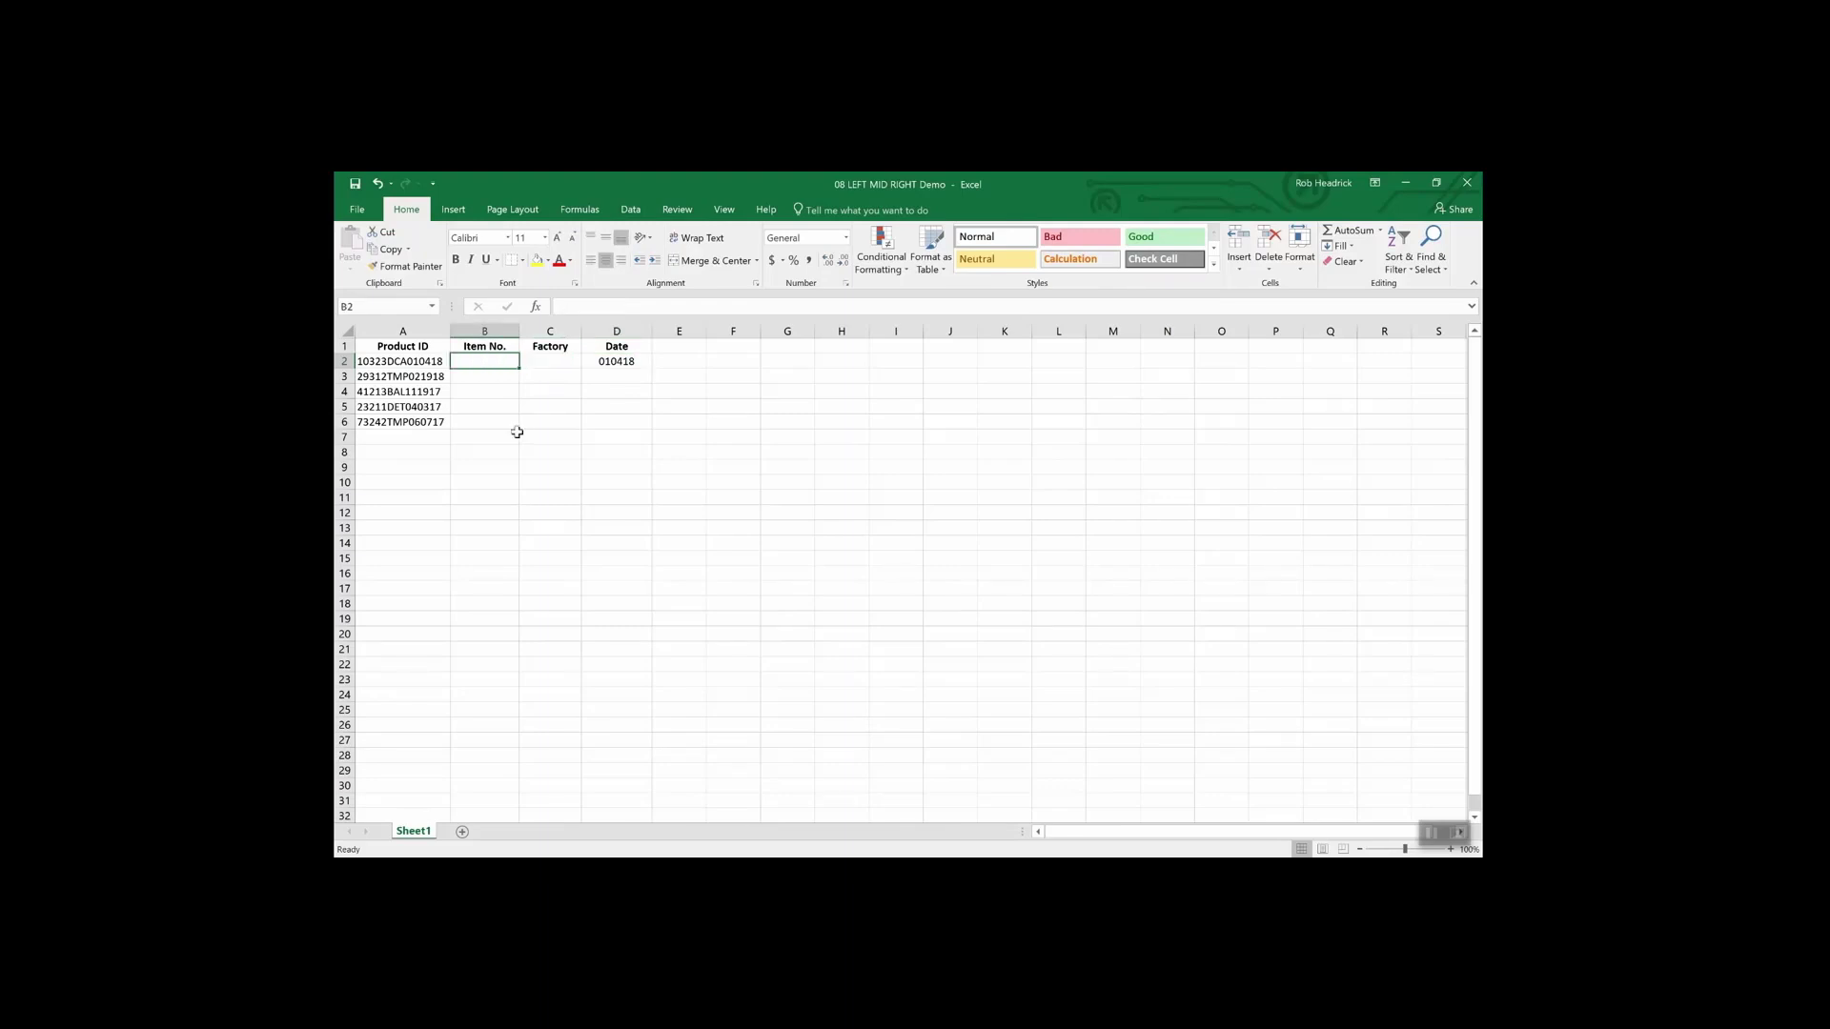
pyautogui.write('=lef')
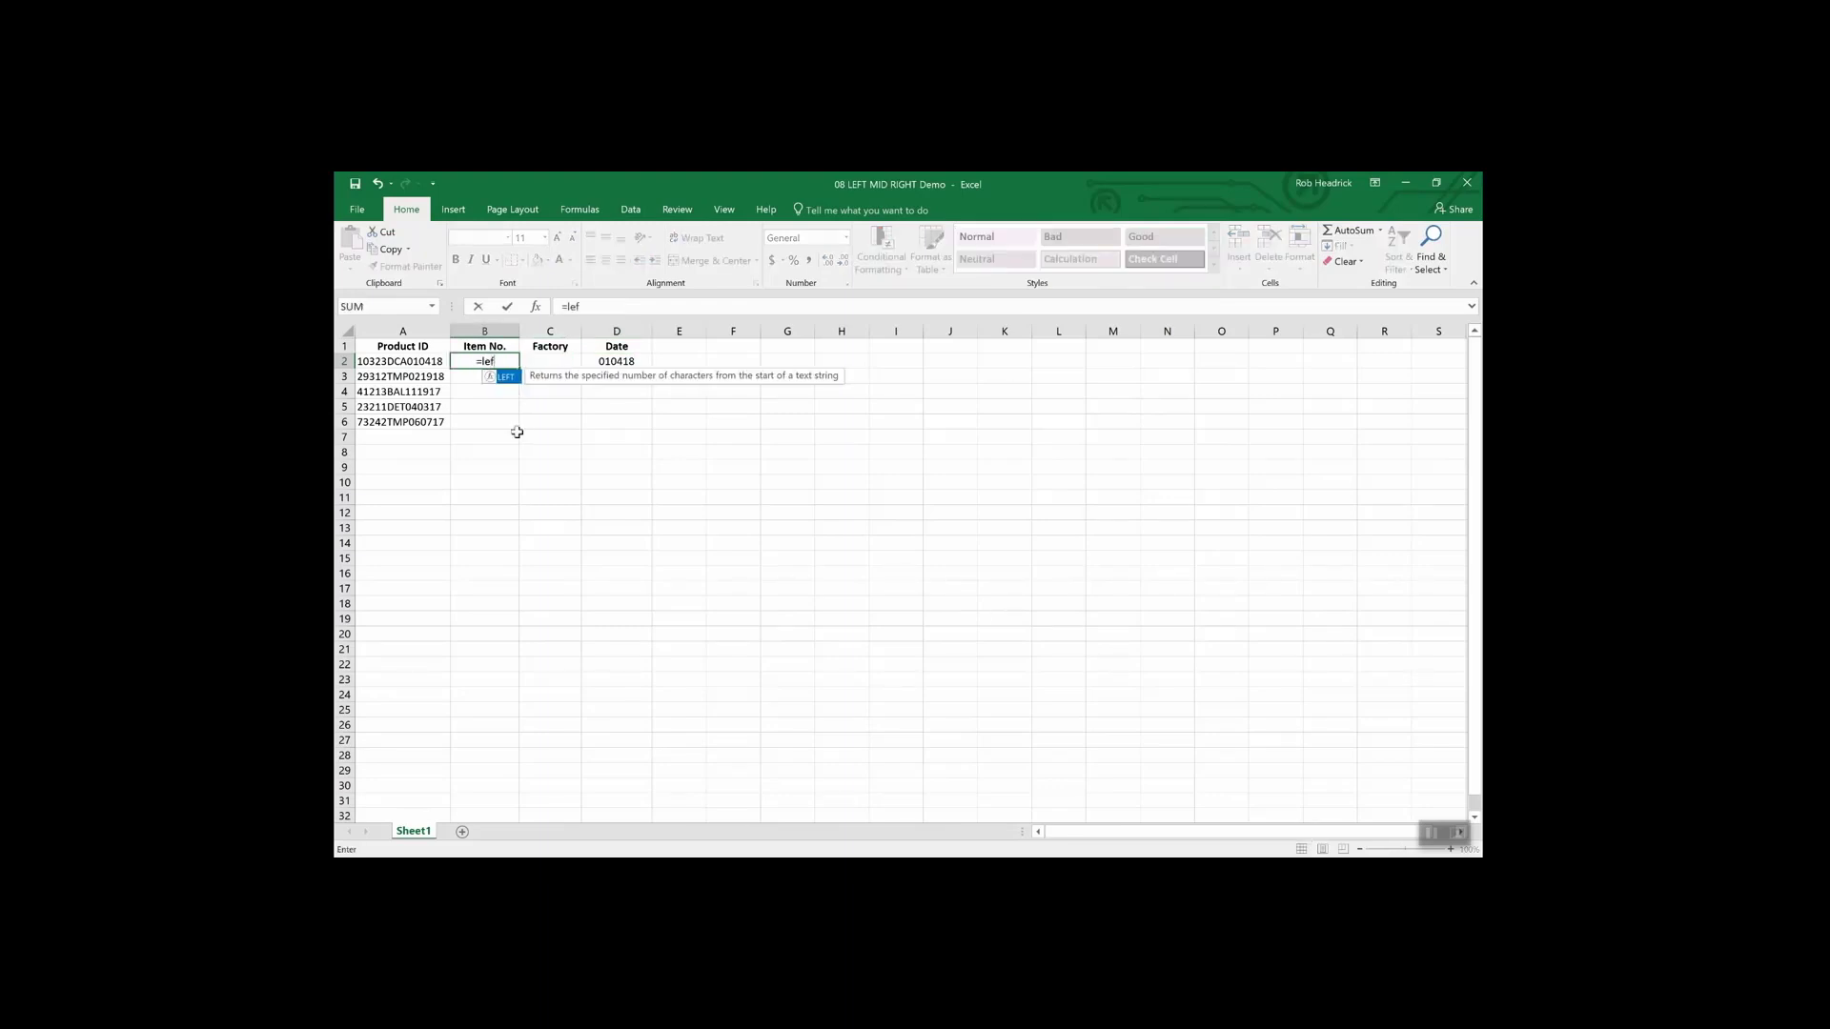
pyautogui.write('t(a')
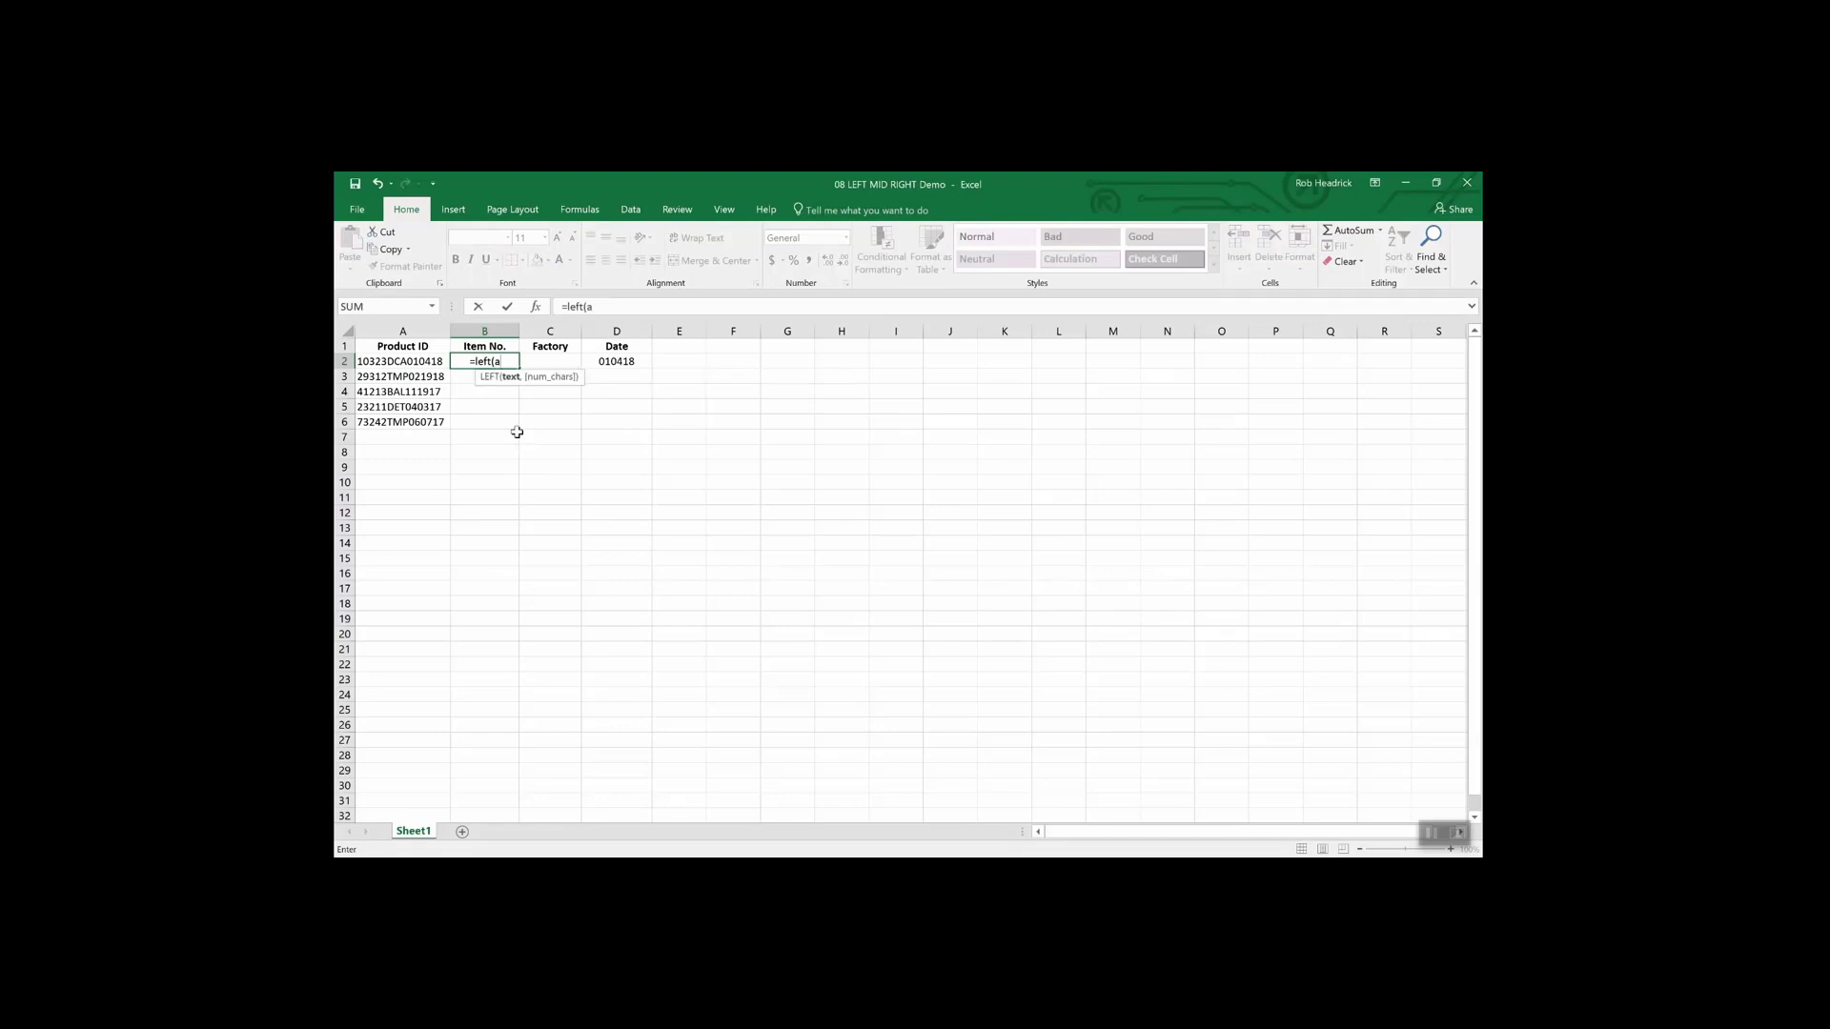
pyautogui.write('2,5')
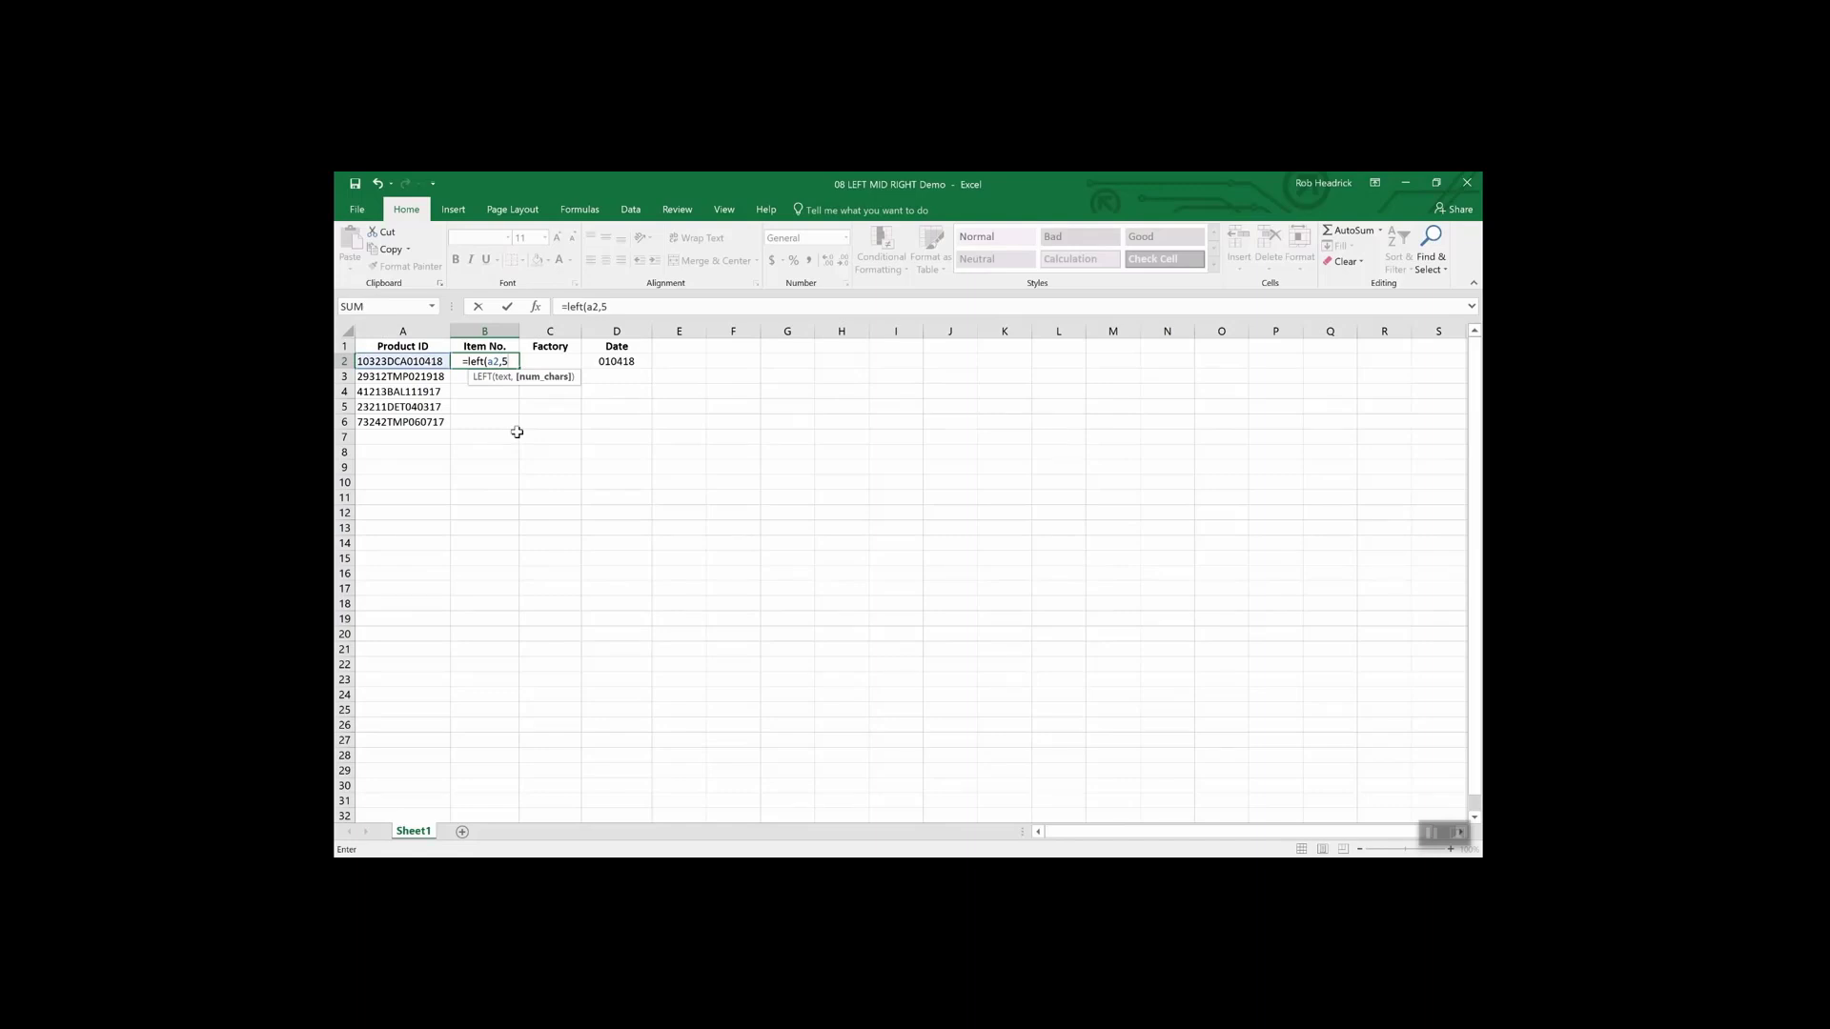
pyautogui.write(')')
pyautogui.press('Return')
pyautogui.press('Up')
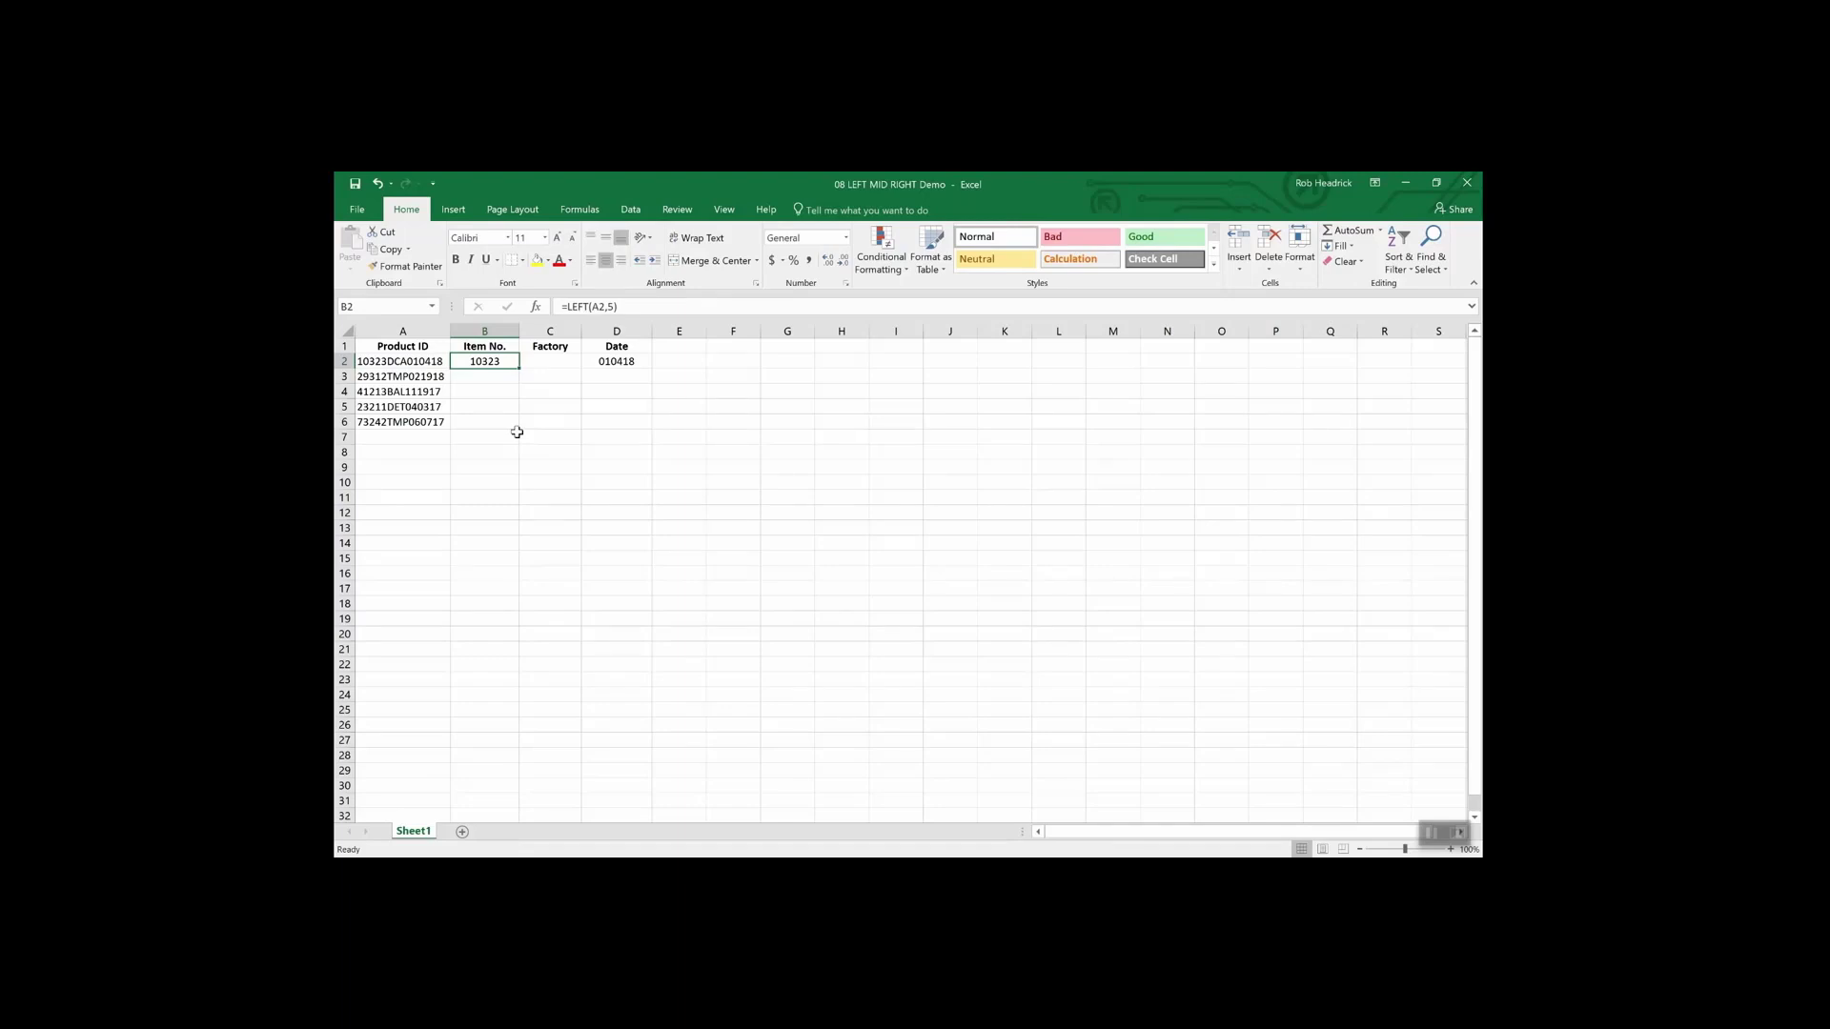
pyautogui.press('Right')
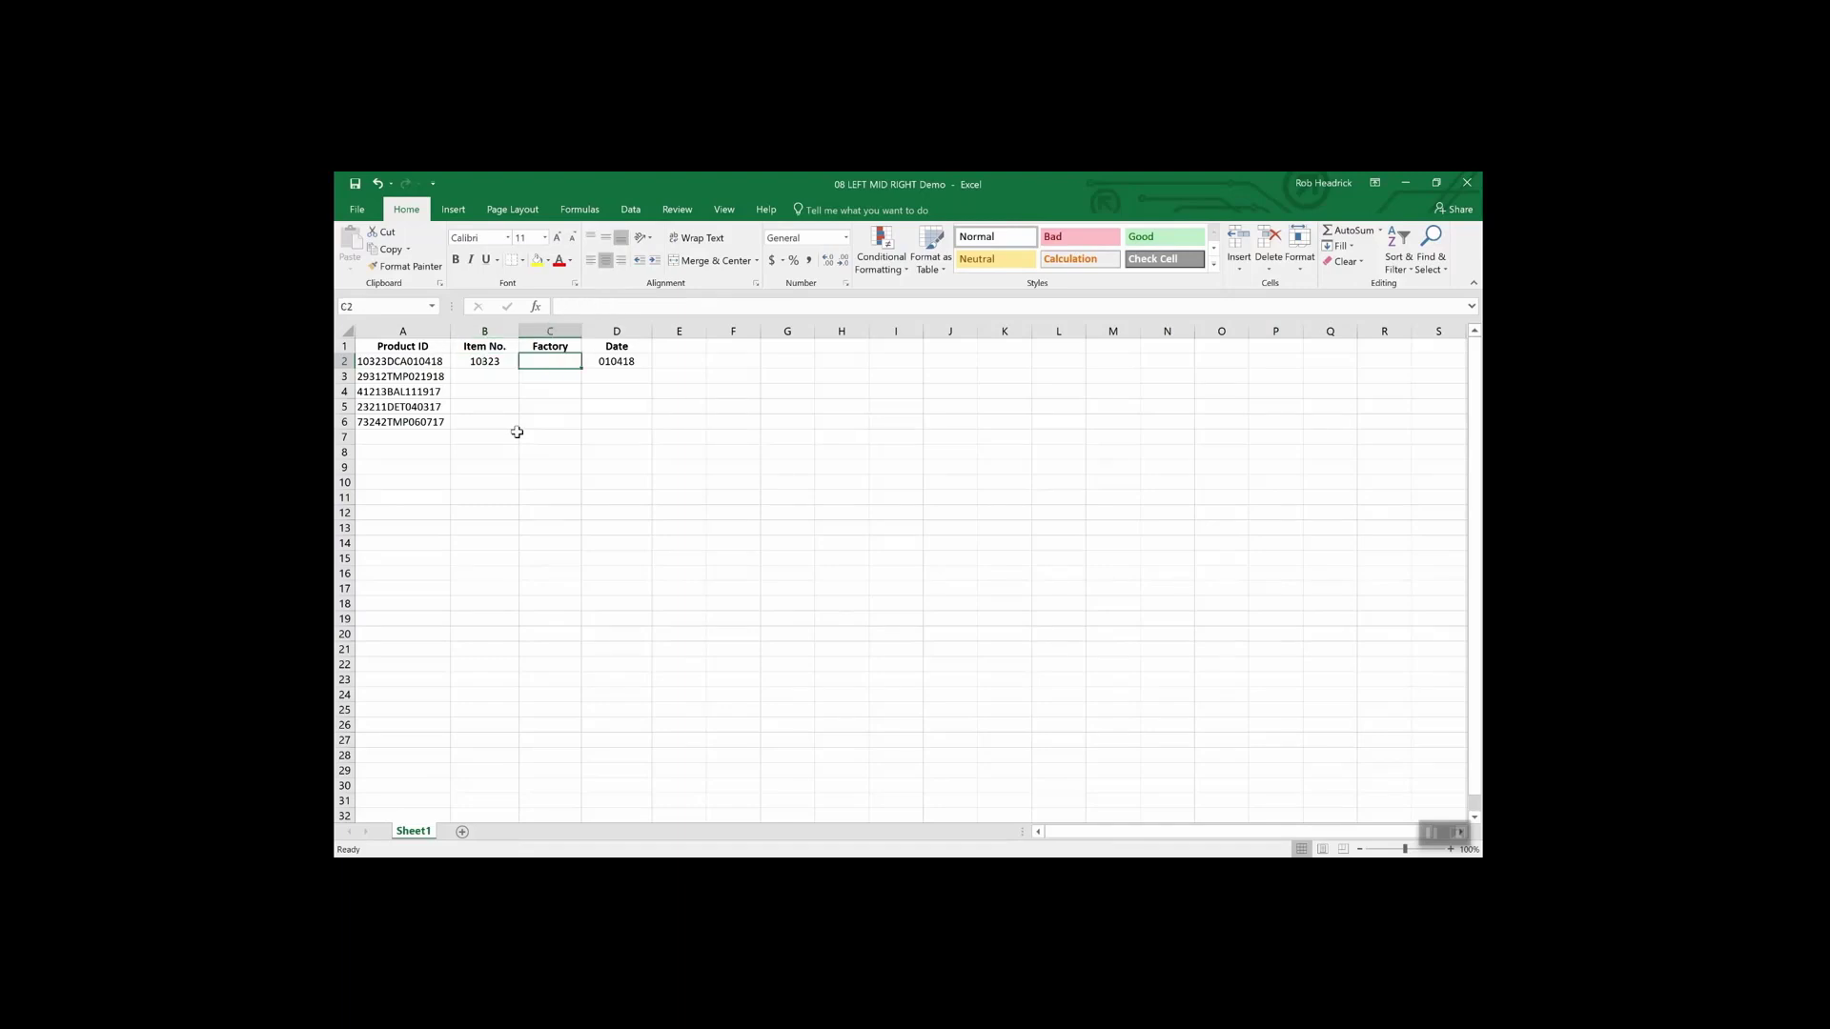
# - Enter =MID(A2,6,3) in C2 to extract the factory code DCA
pyautogui.write('=')
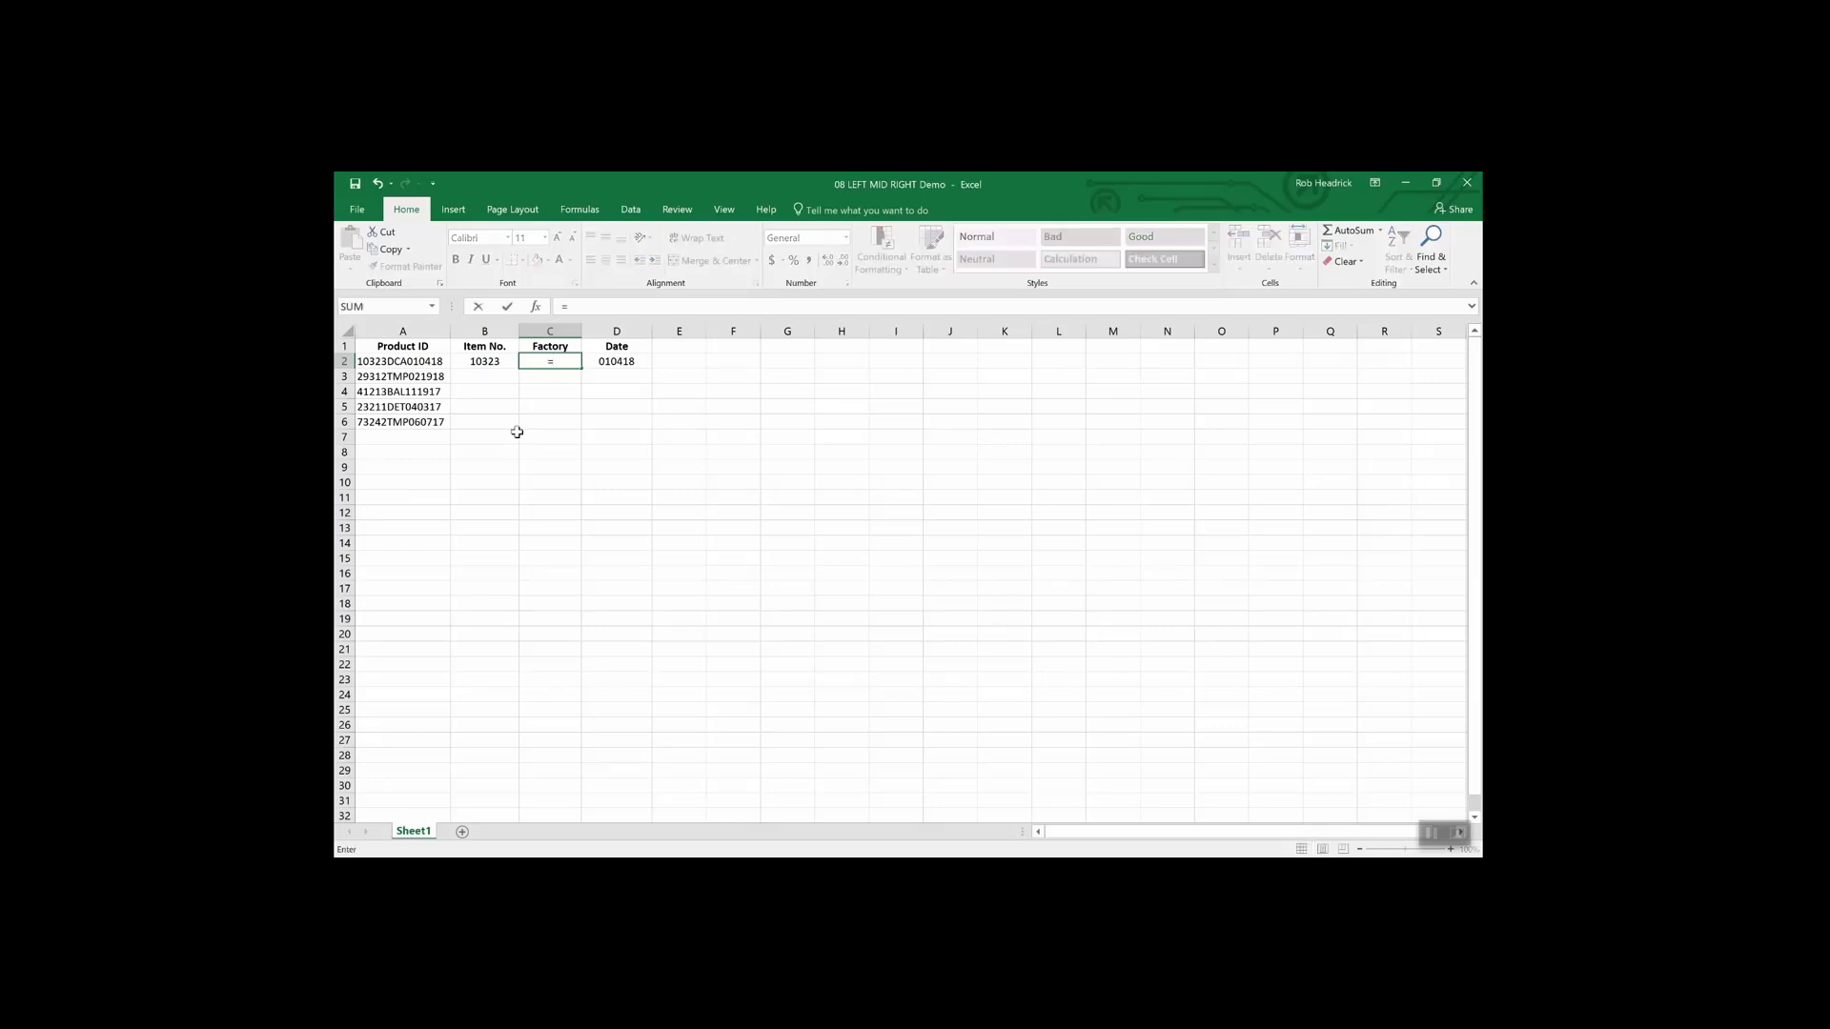
pyautogui.write('mid')
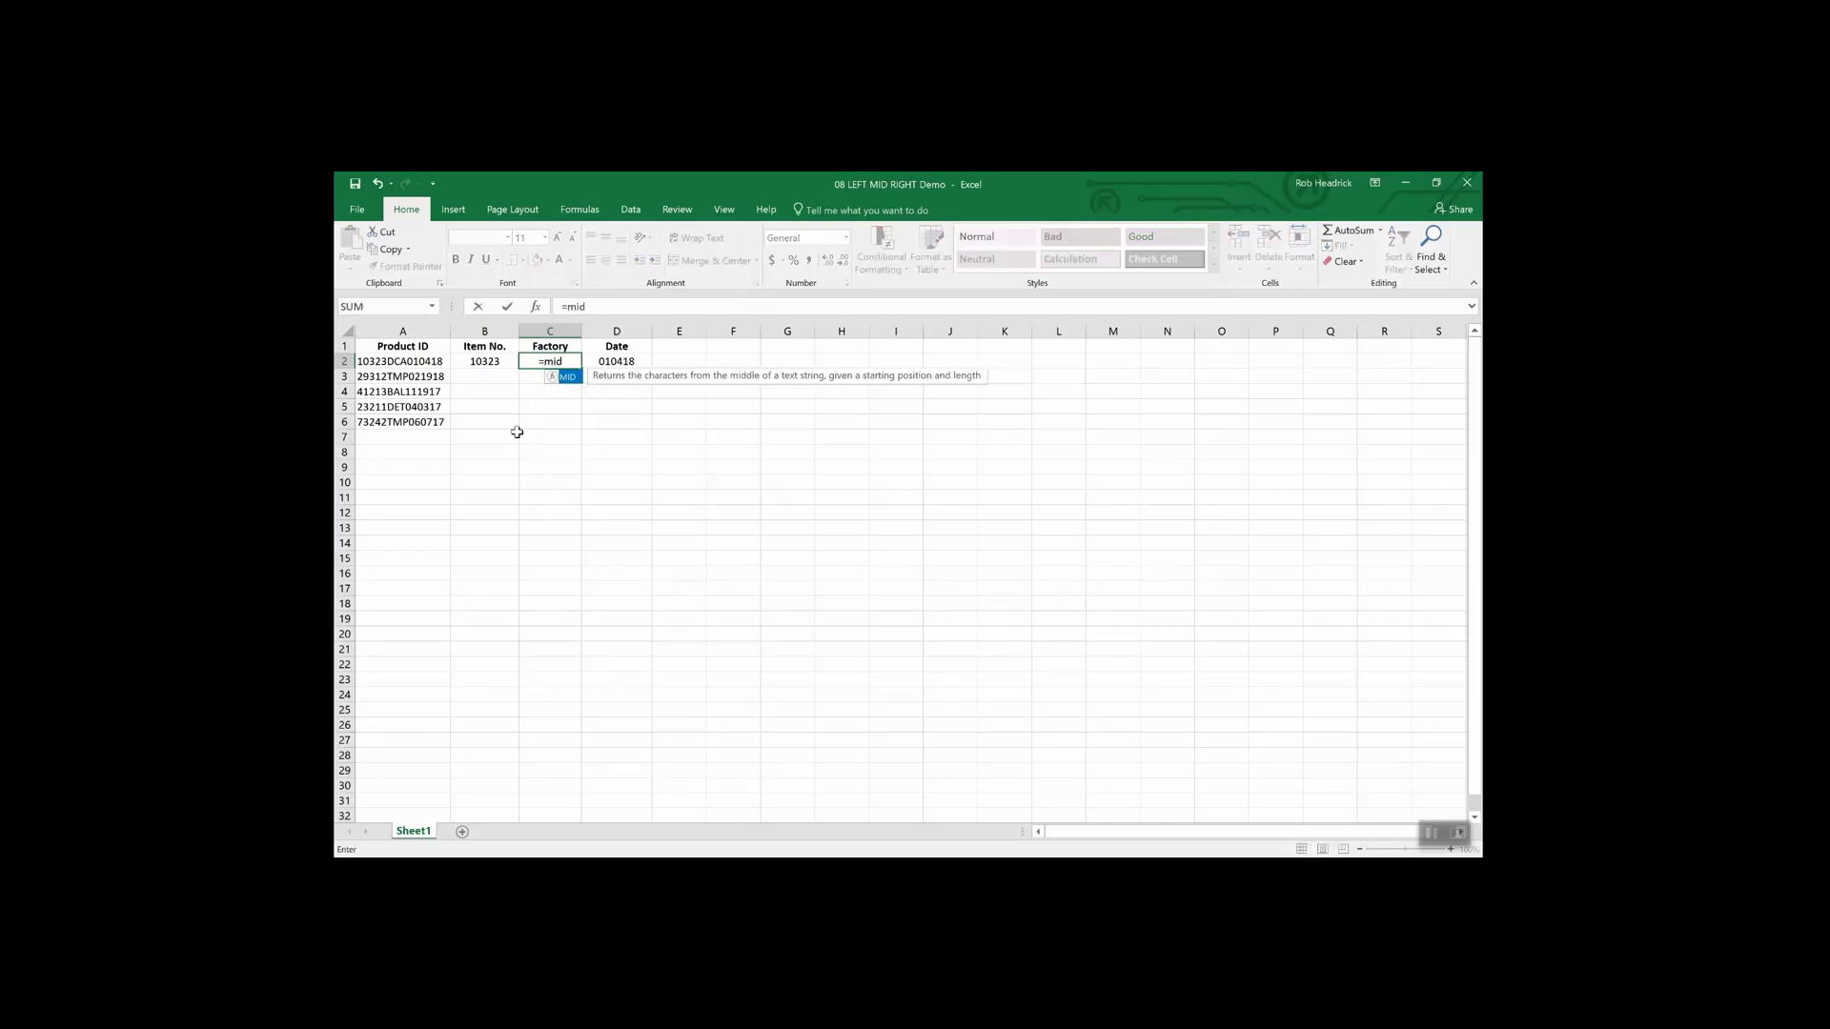
pyautogui.write('(a2')
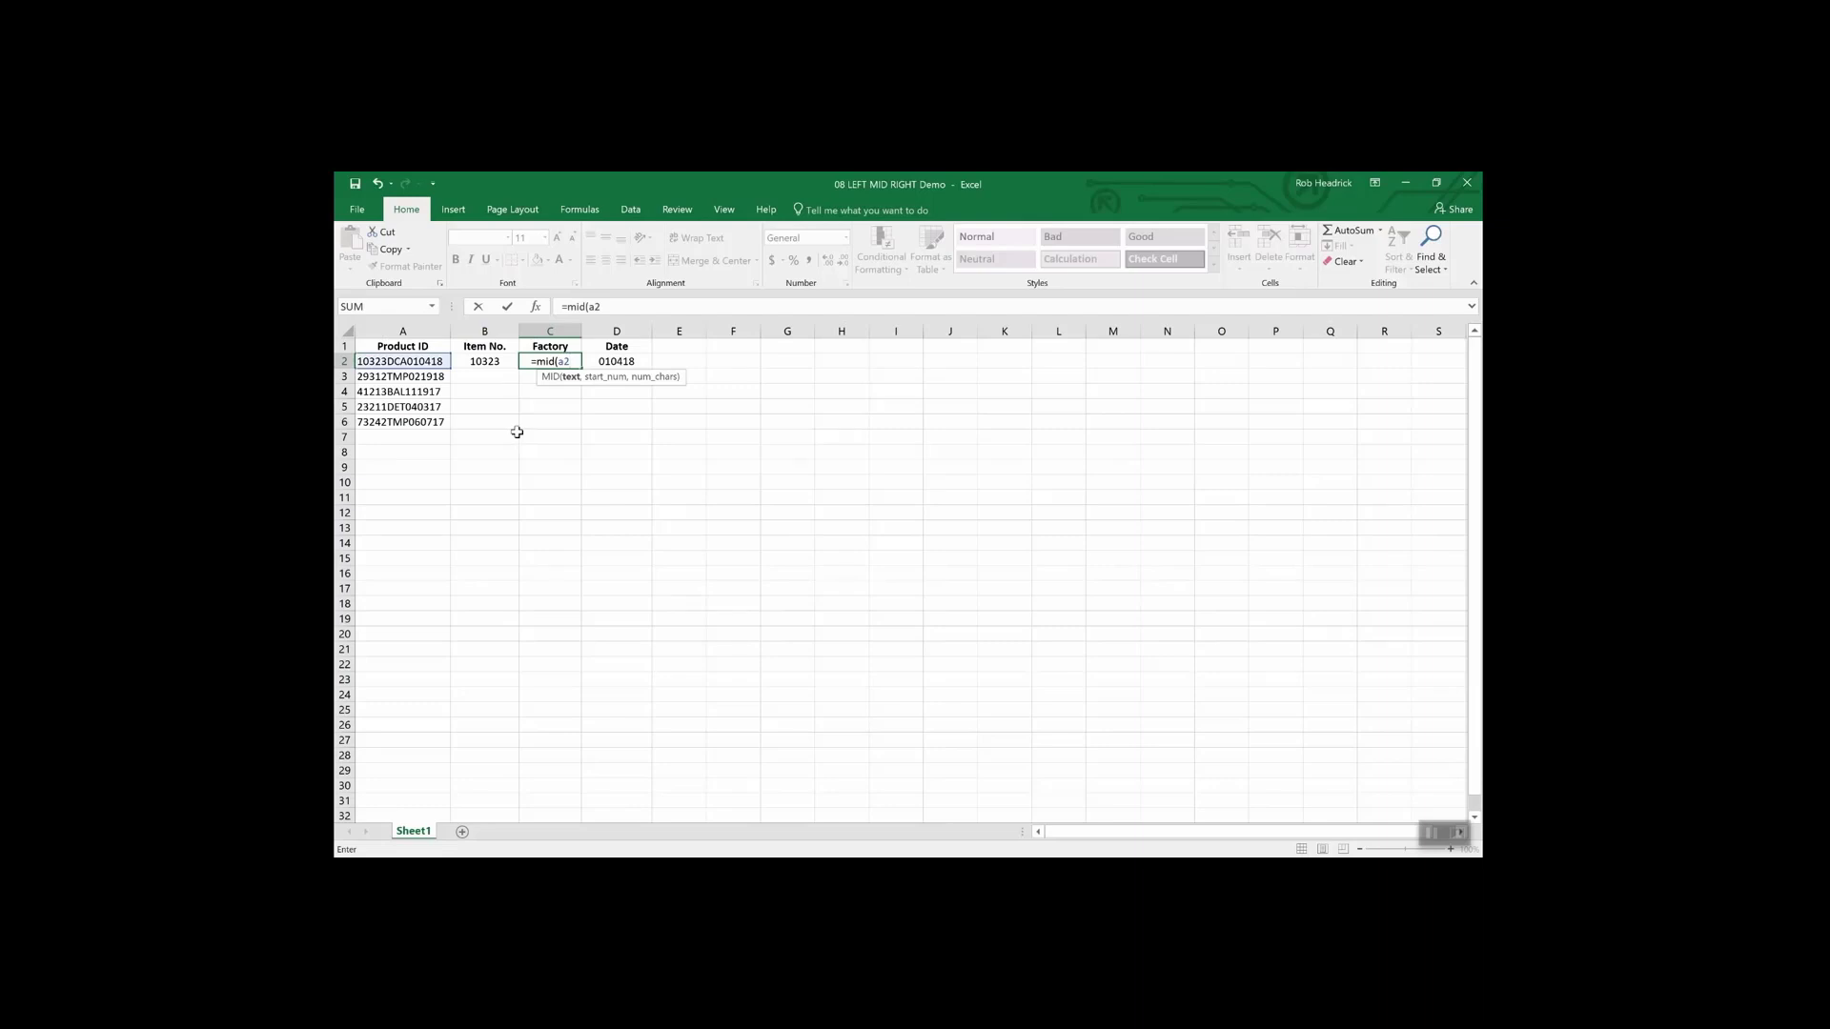
pyautogui.write(',')
pyautogui.write('6,')
pyautogui.write('3')
pyautogui.press('Return')
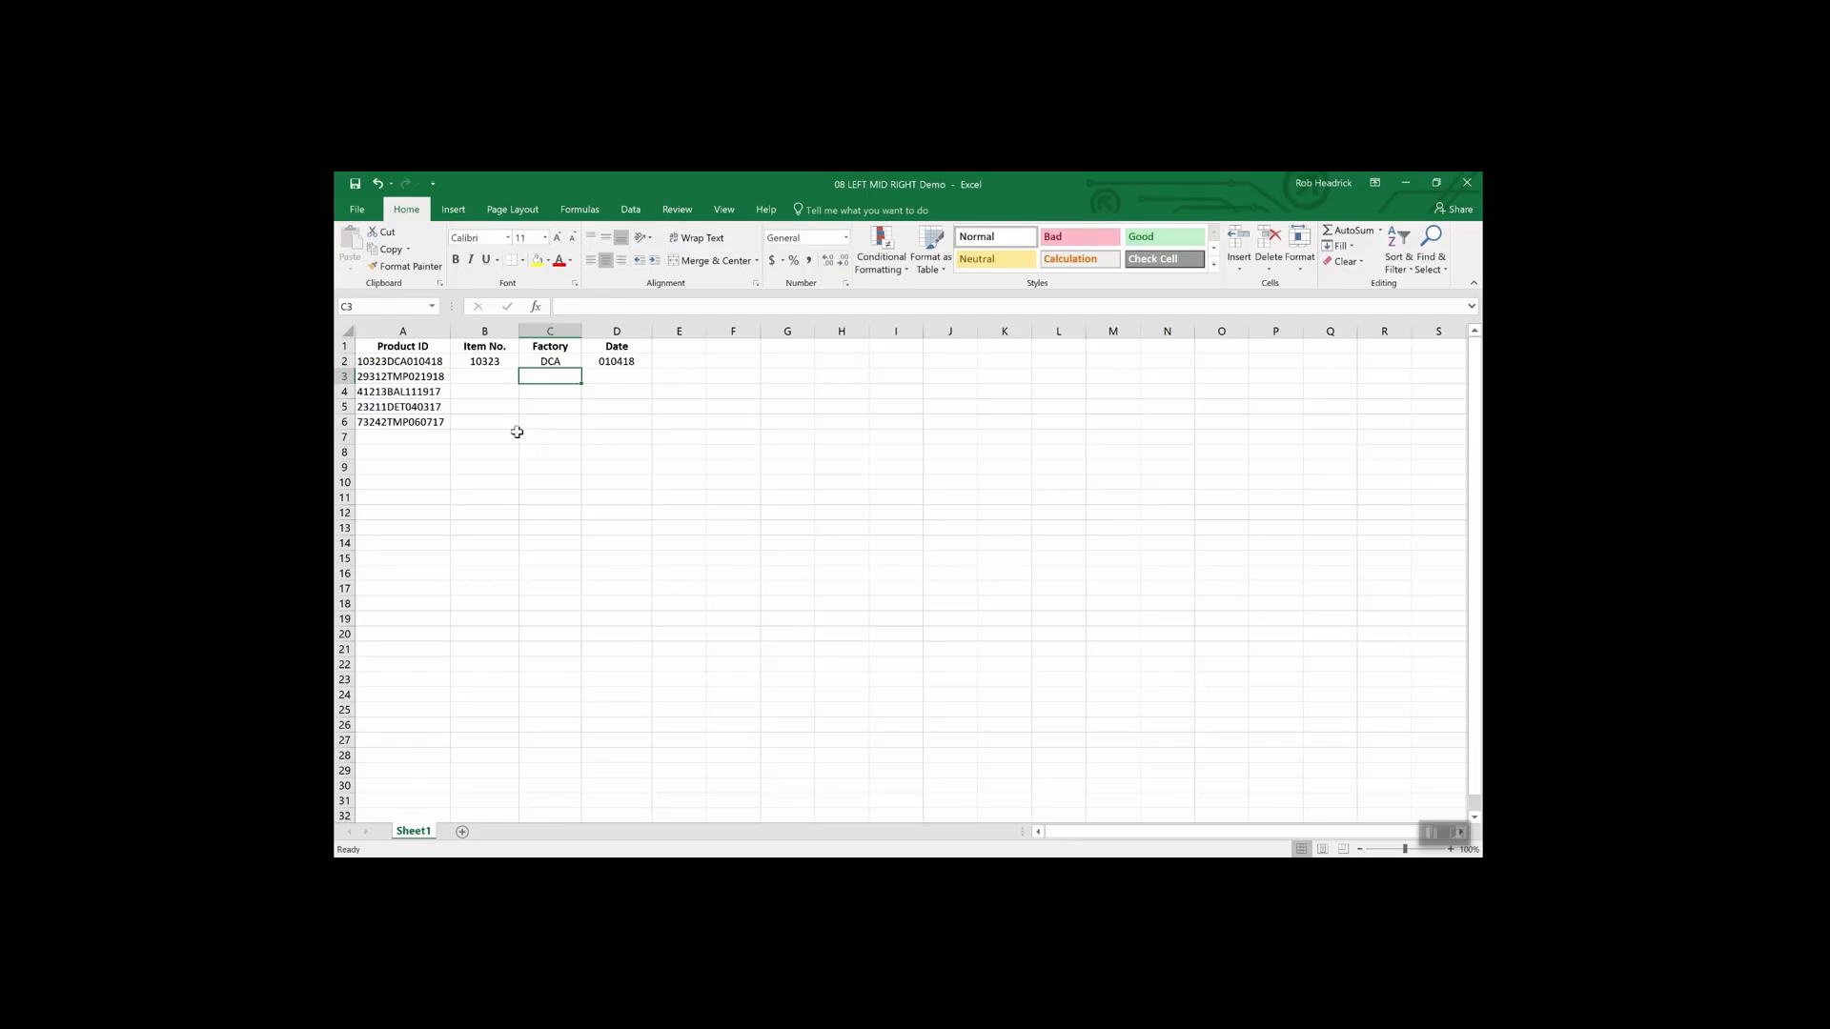
# - Fill the MID formula from C2 down to C6, giving DCA, TMP, BAL, DET and TMP
pyautogui.click(555, 361)
pyautogui.moveTo(581, 368); pyautogui.dragTo(581, 427)
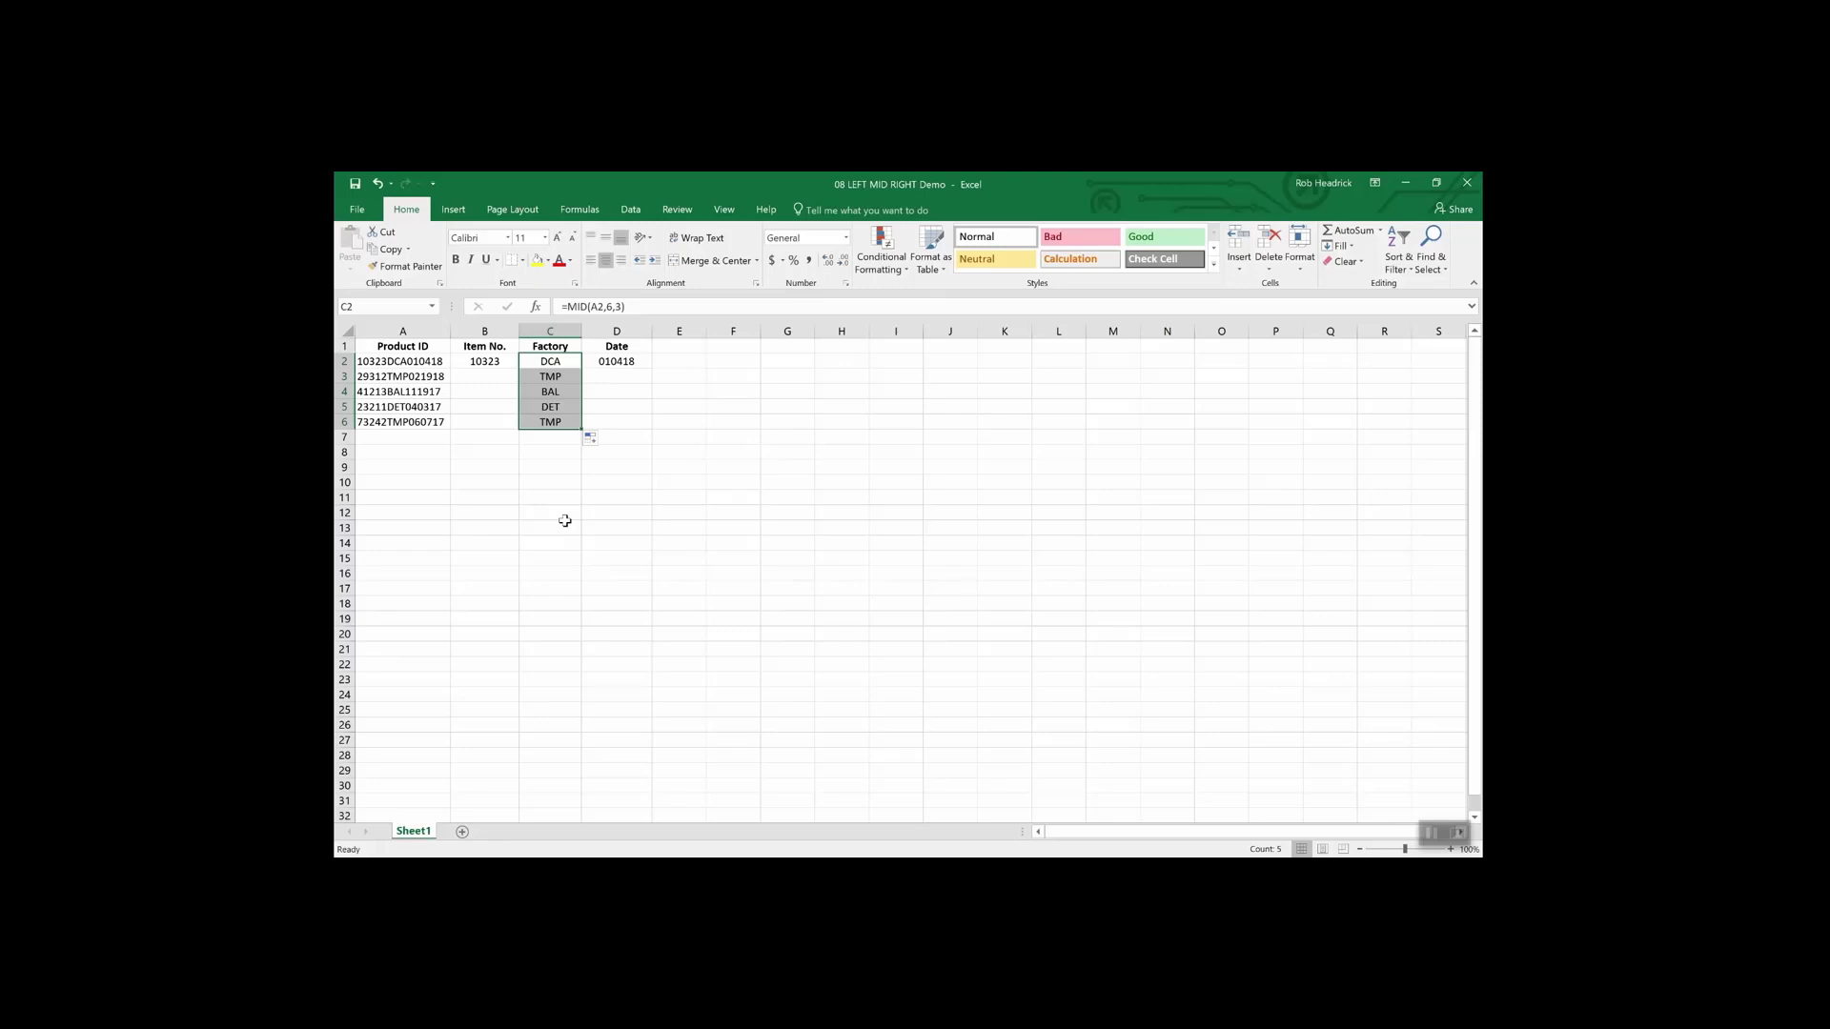
# - Move the selection back to the first product ID cell
pyautogui.press('Left')
pyautogui.press('Left')
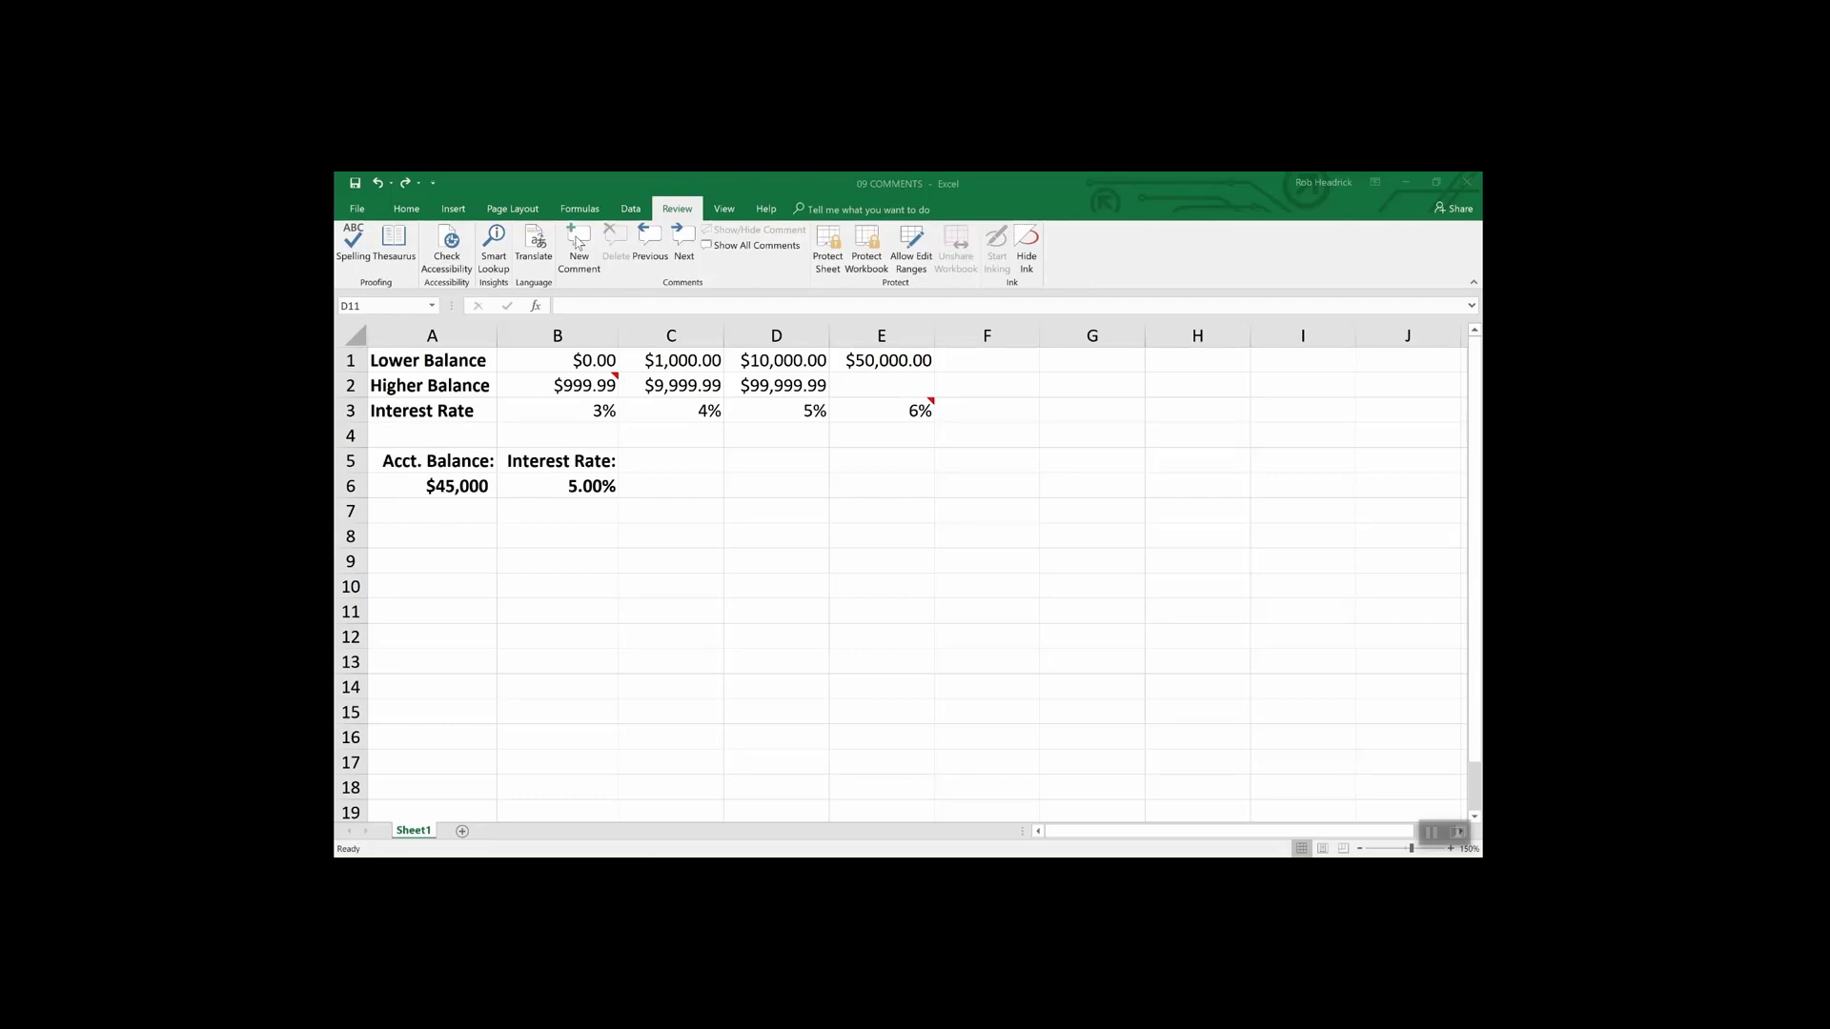
# - Attach the comment 'Remember to double check rates above.' to interest rate cell B6
pyautogui.click(596, 485)
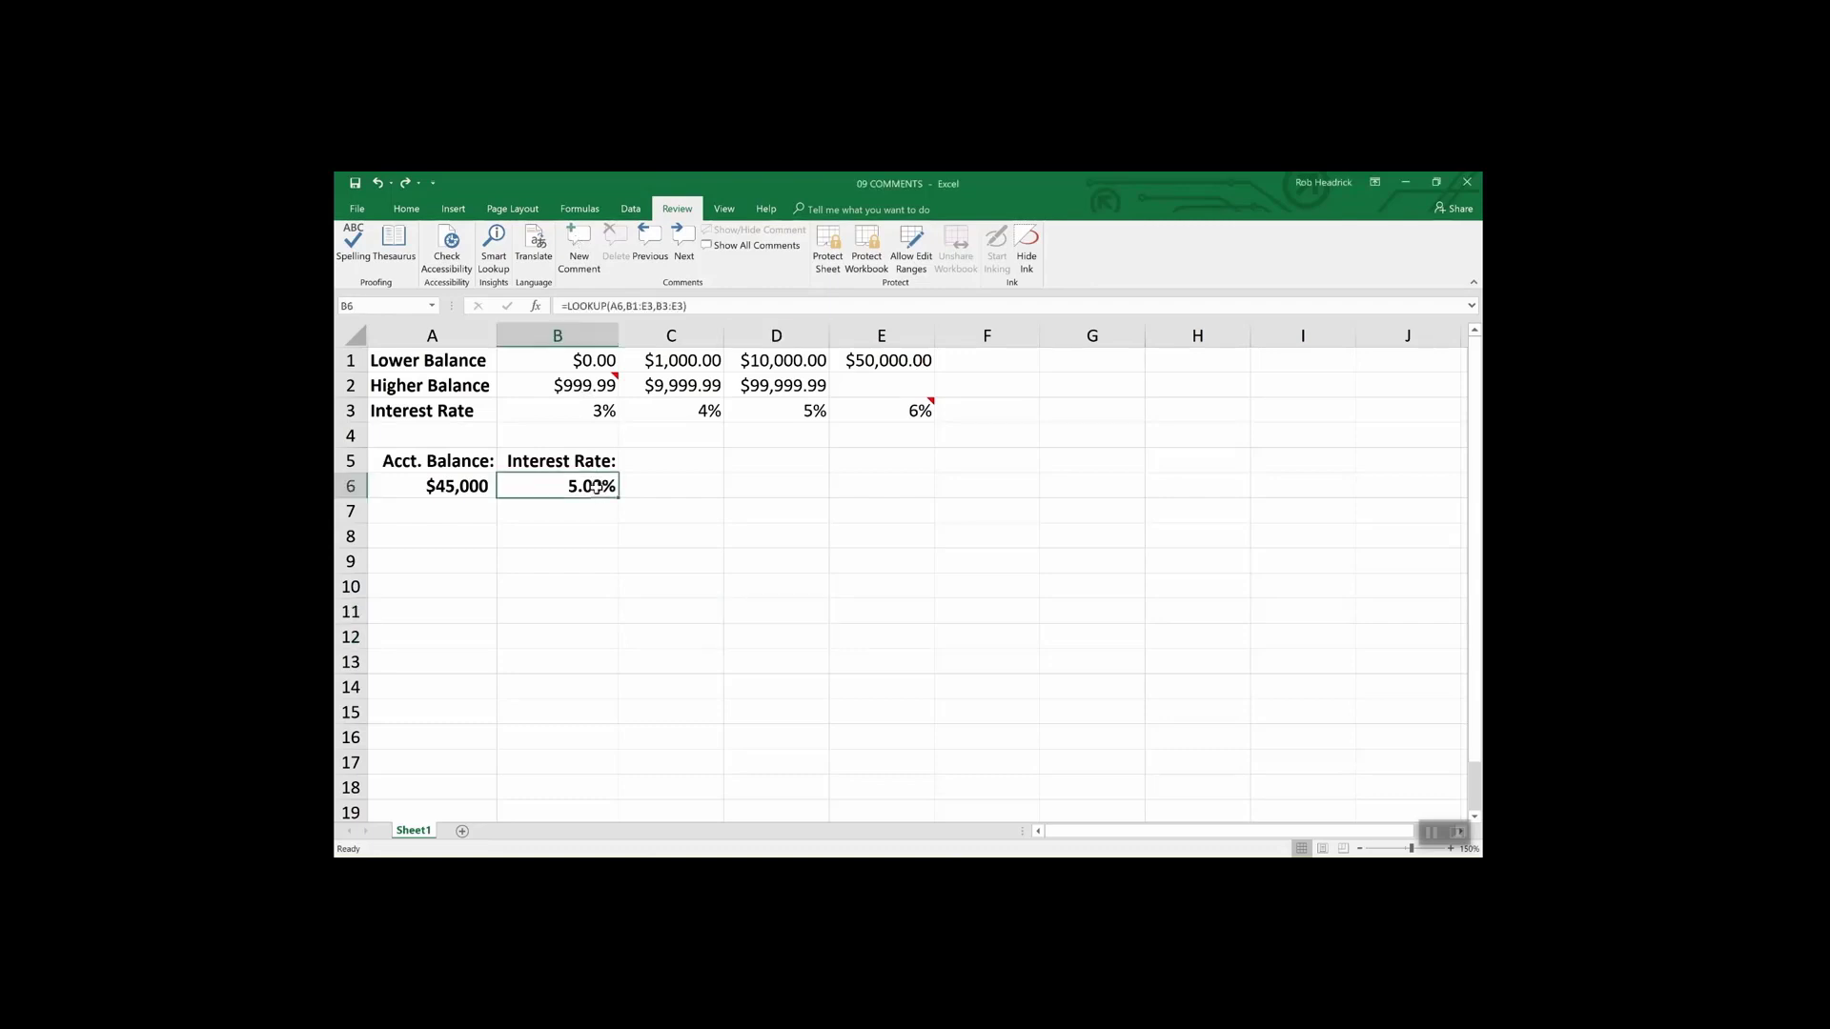
pyautogui.click(575, 249)
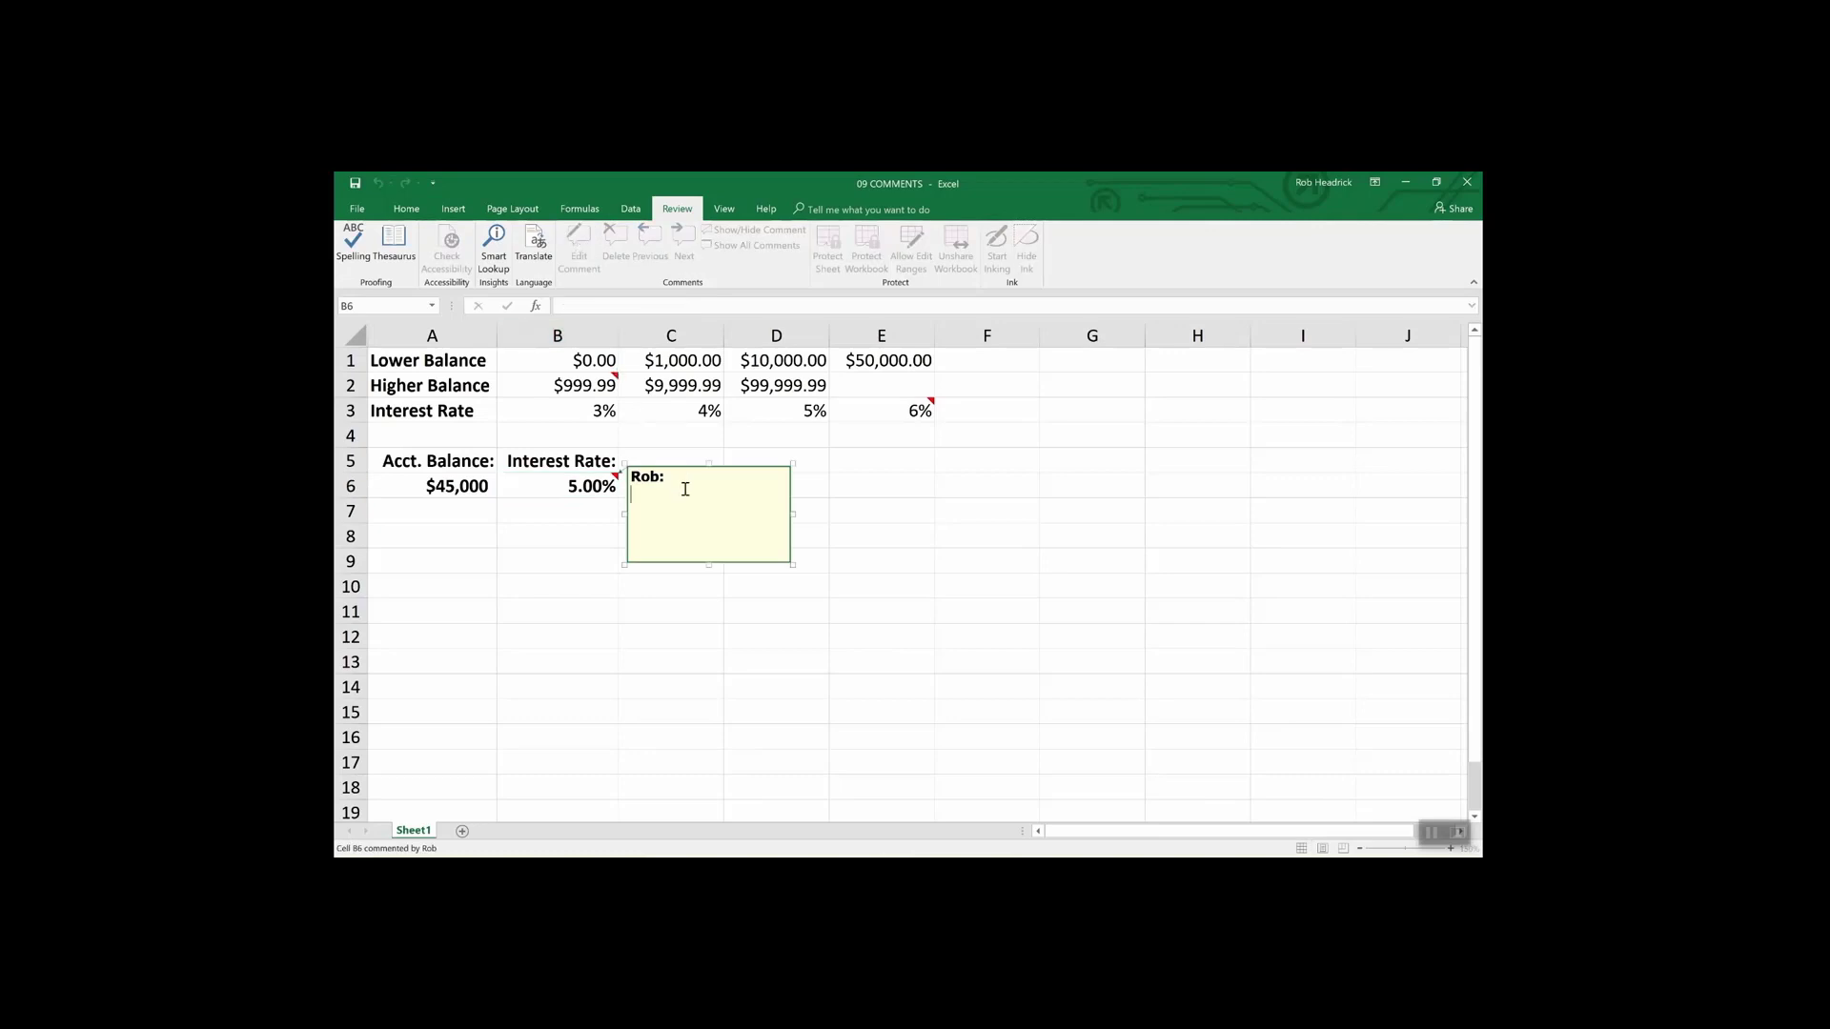
pyautogui.write('Remember to double check rates above.')
pyautogui.click(840, 486)
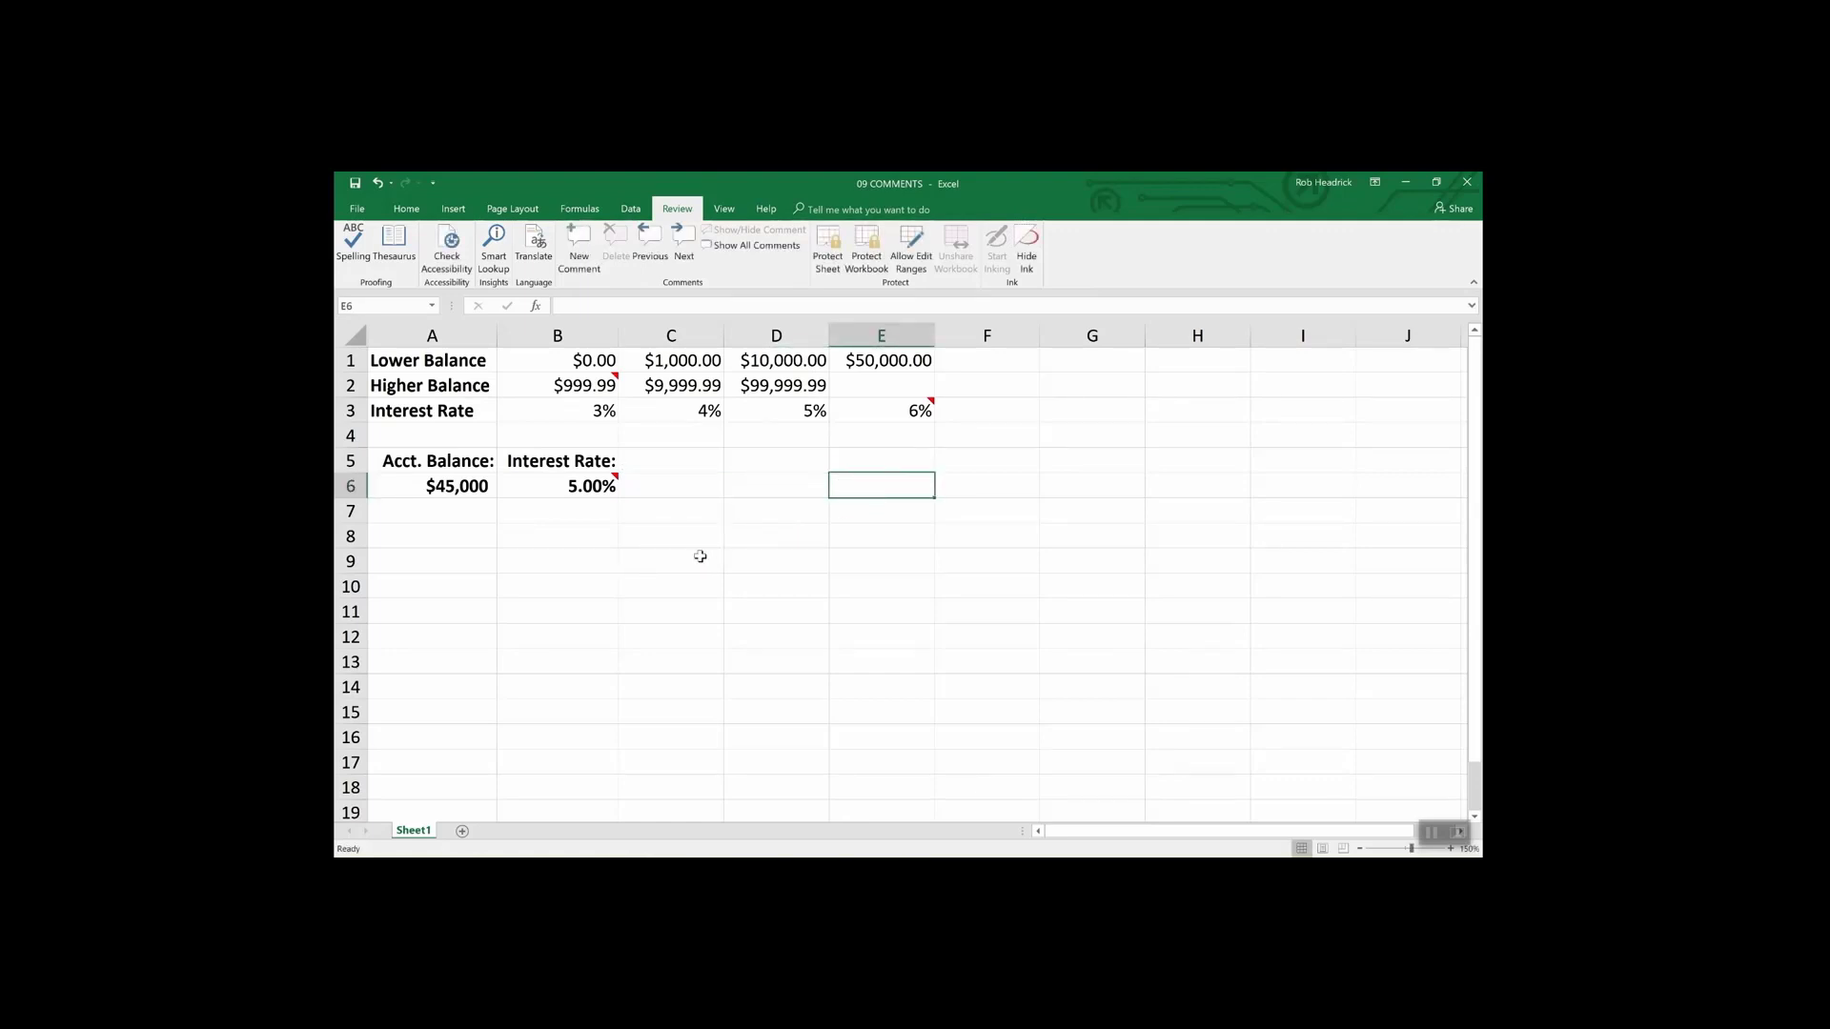
pyautogui.moveTo(614, 482)
pyautogui.click(608, 486)
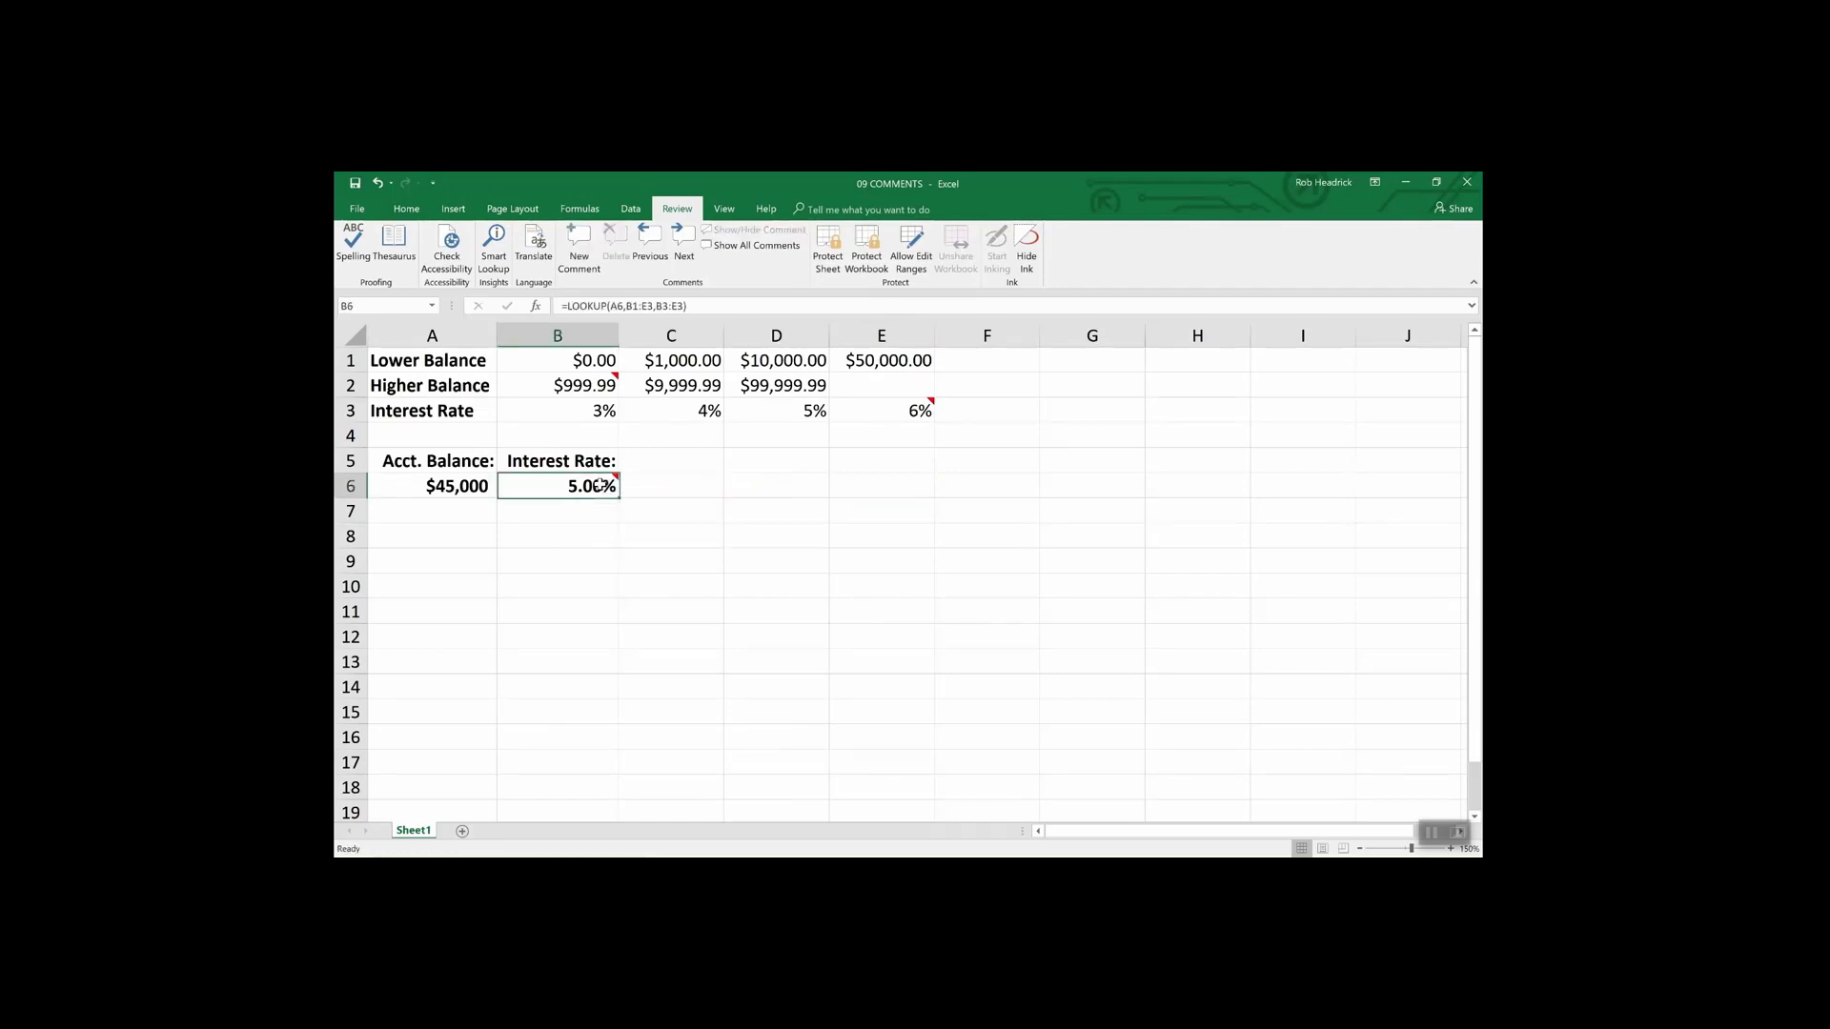
pyautogui.click(357, 210)
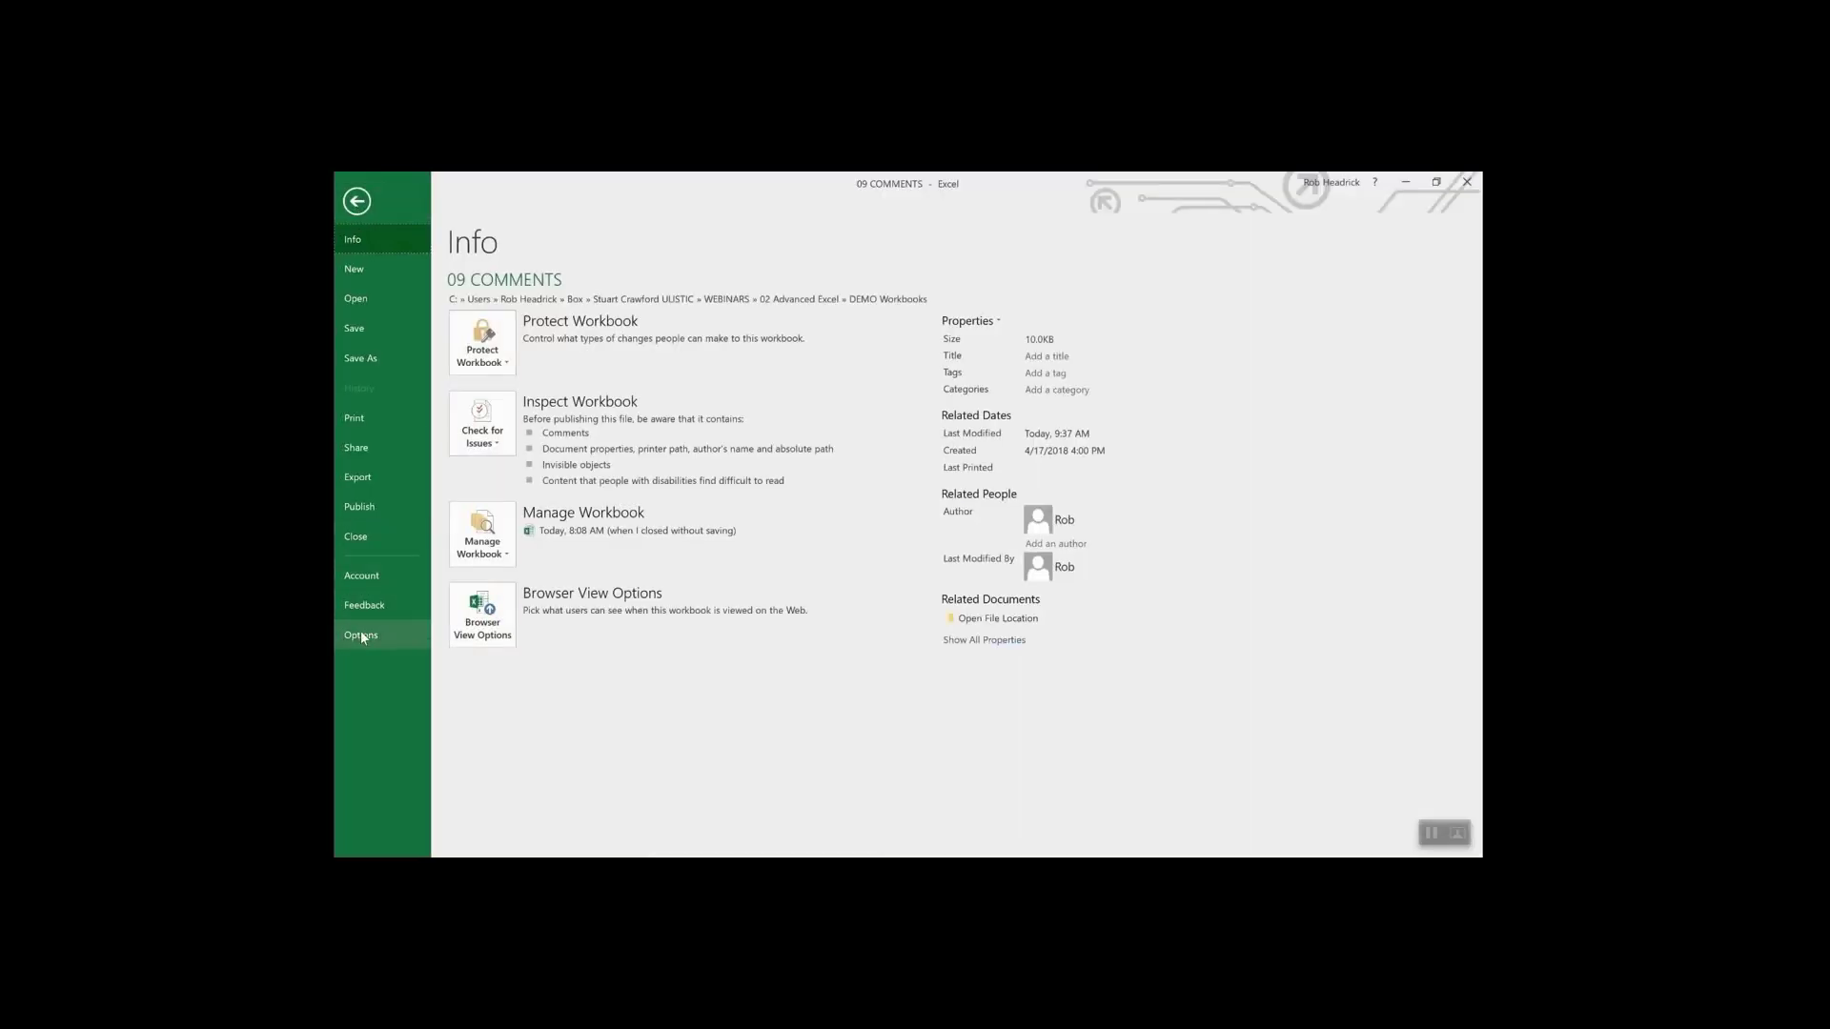
pyautogui.click(367, 637)
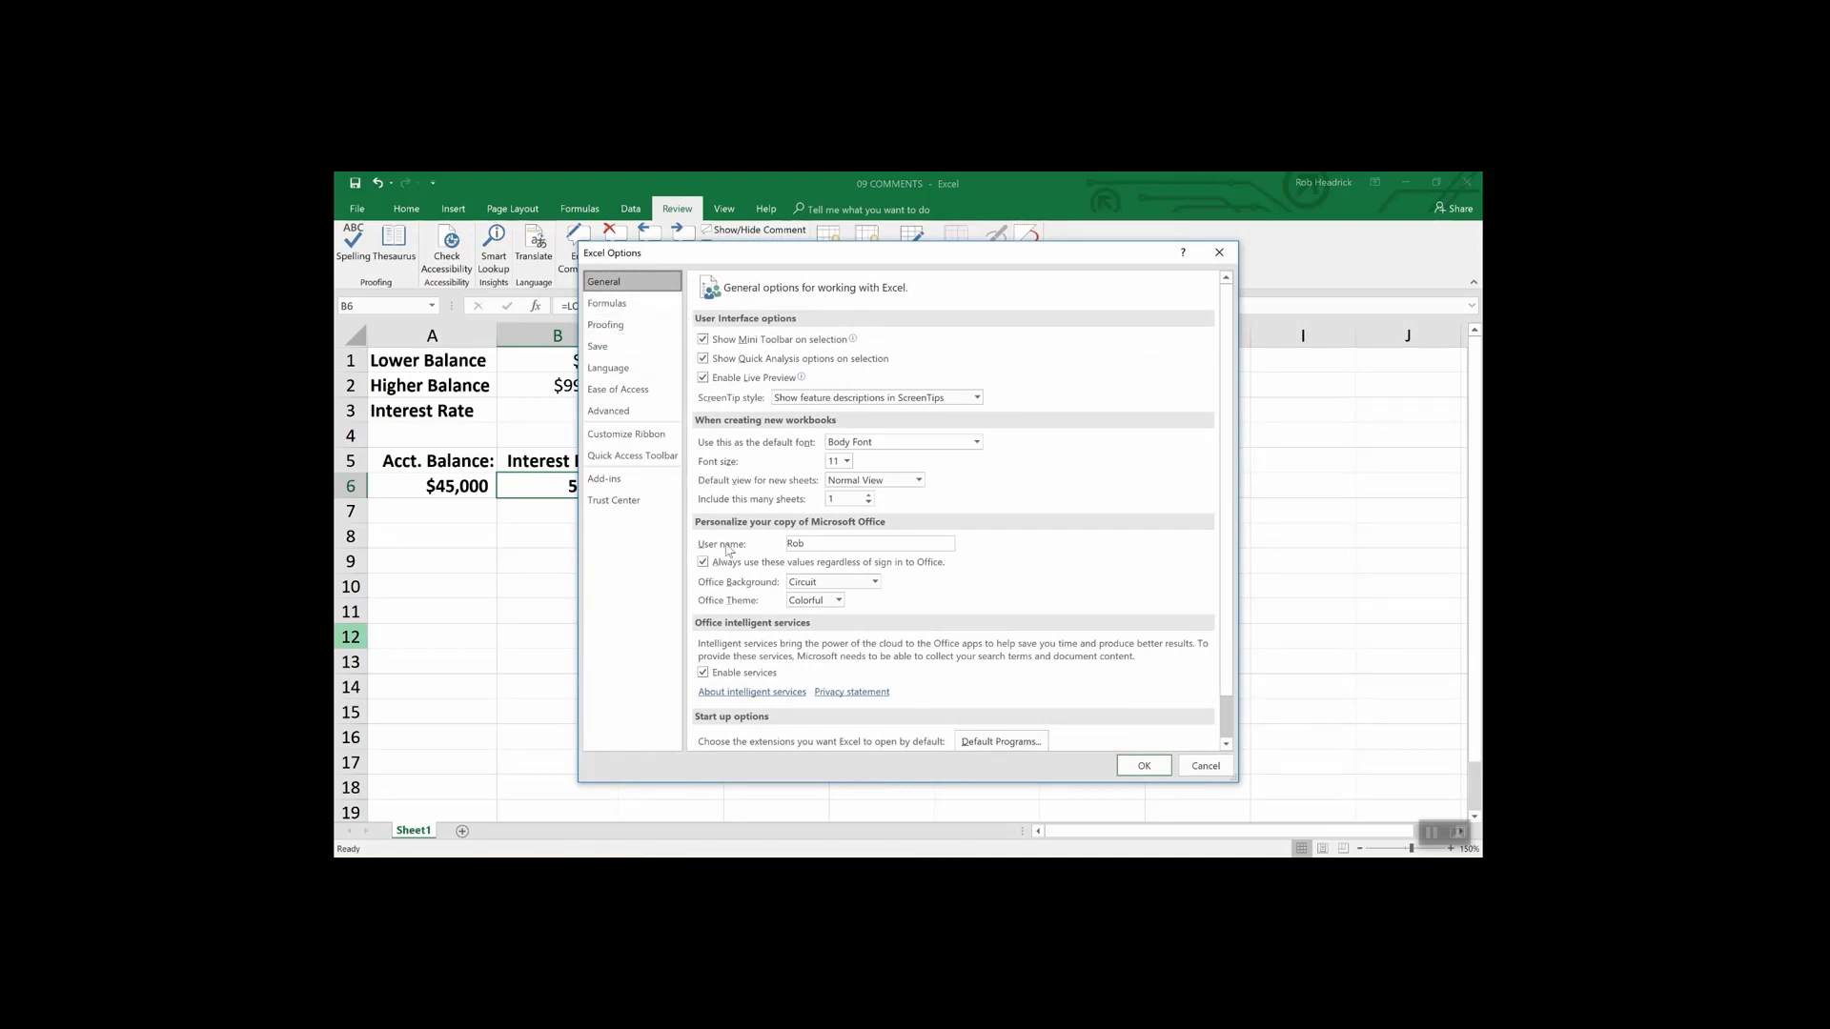
pyautogui.click(812, 545)
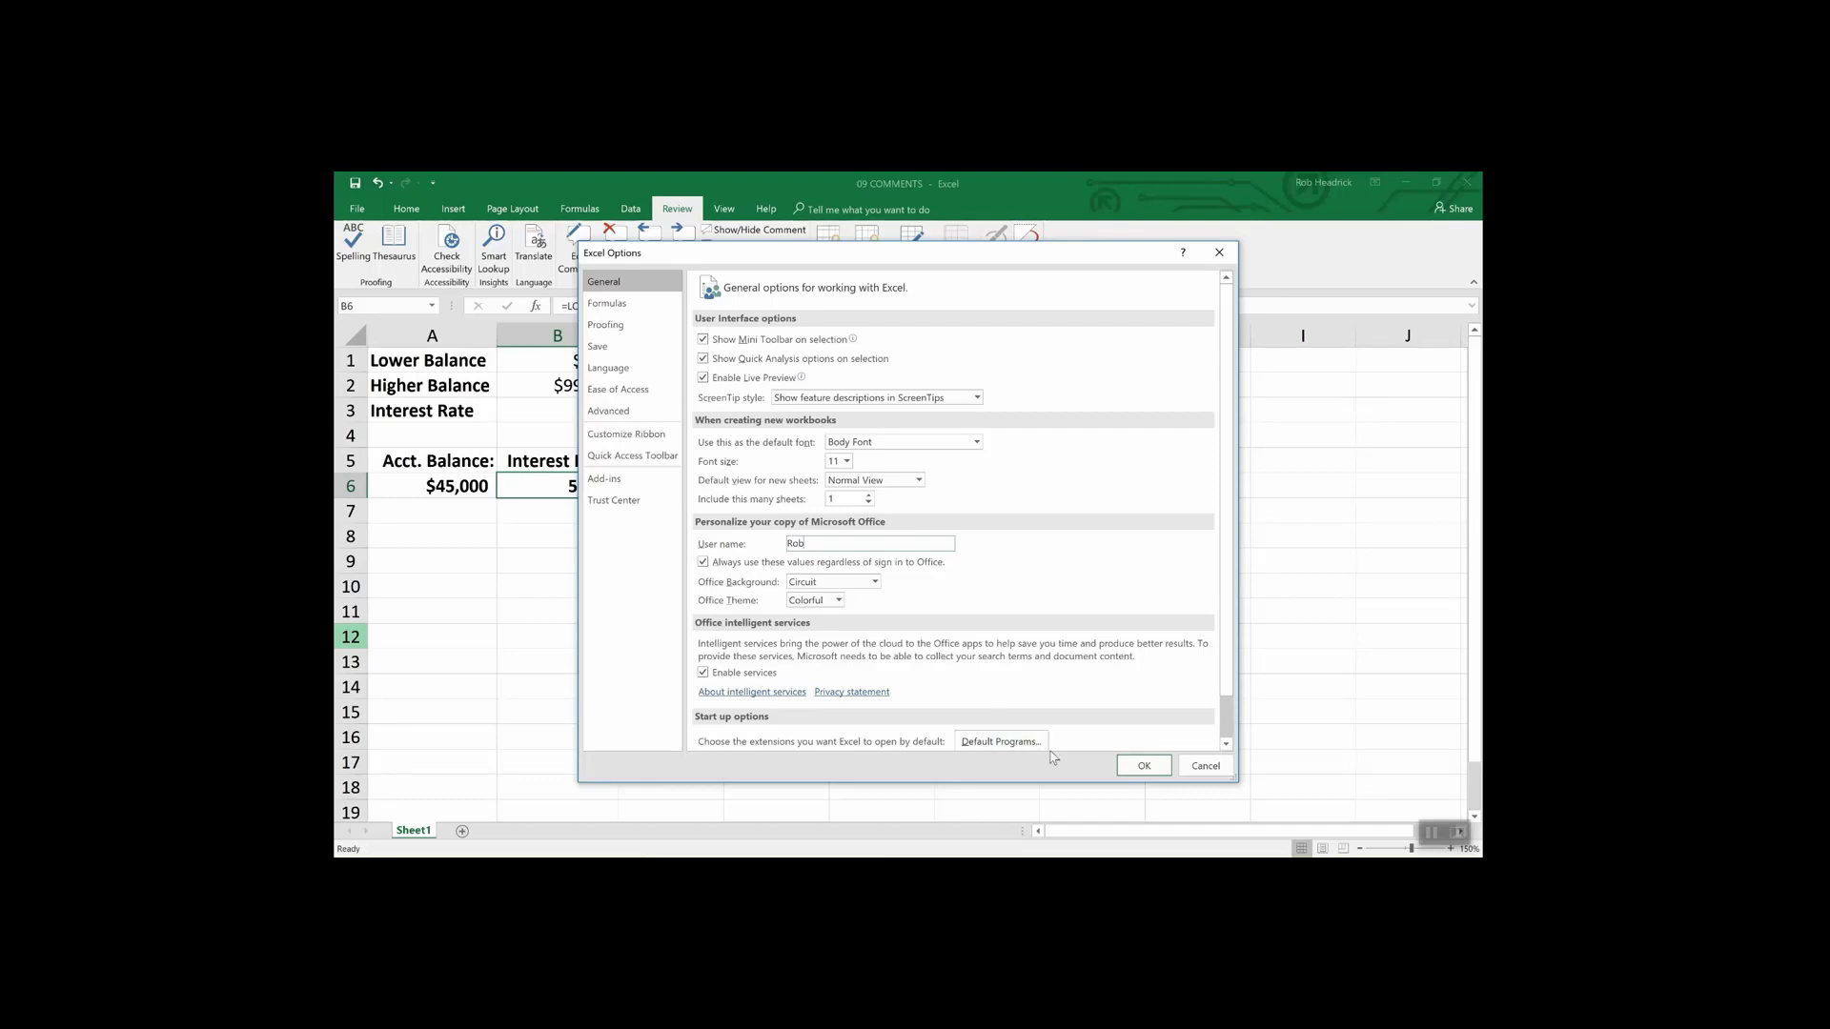
pyautogui.click(1134, 769)
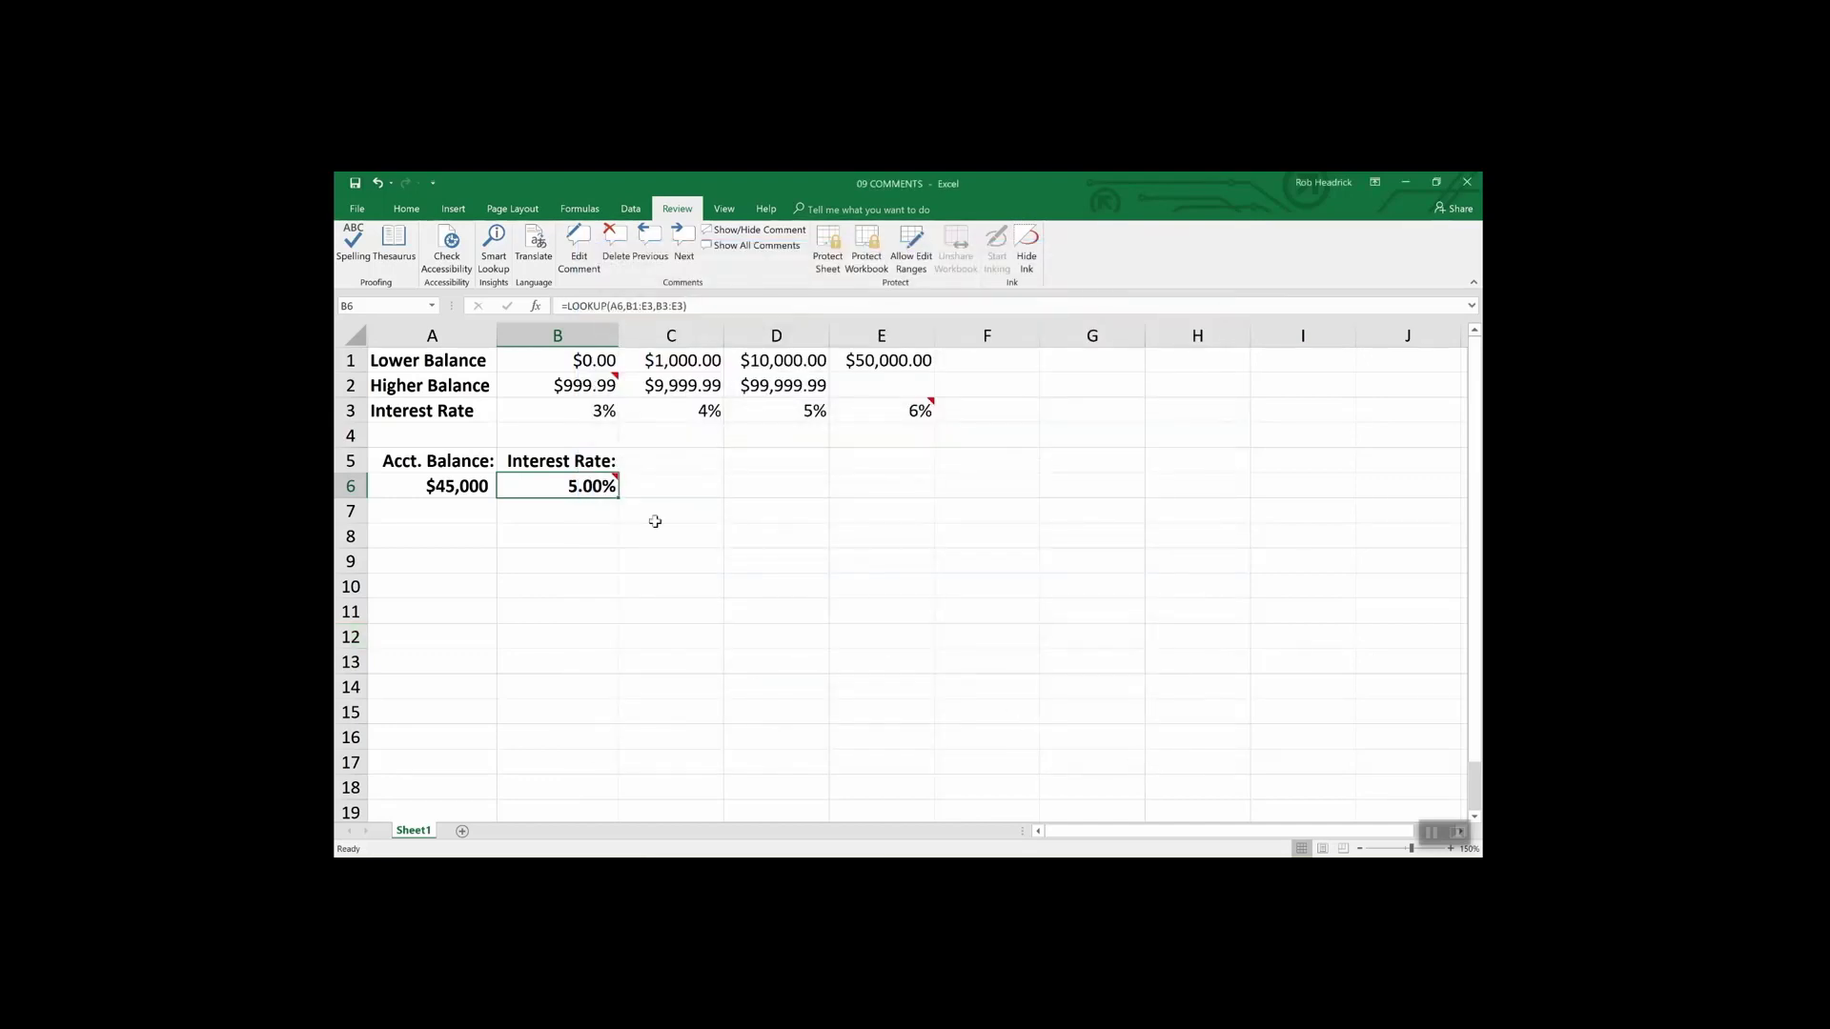
# - Show B6's comment and view its Format Comment settings, cancelling without changes
pyautogui.click(753, 230)
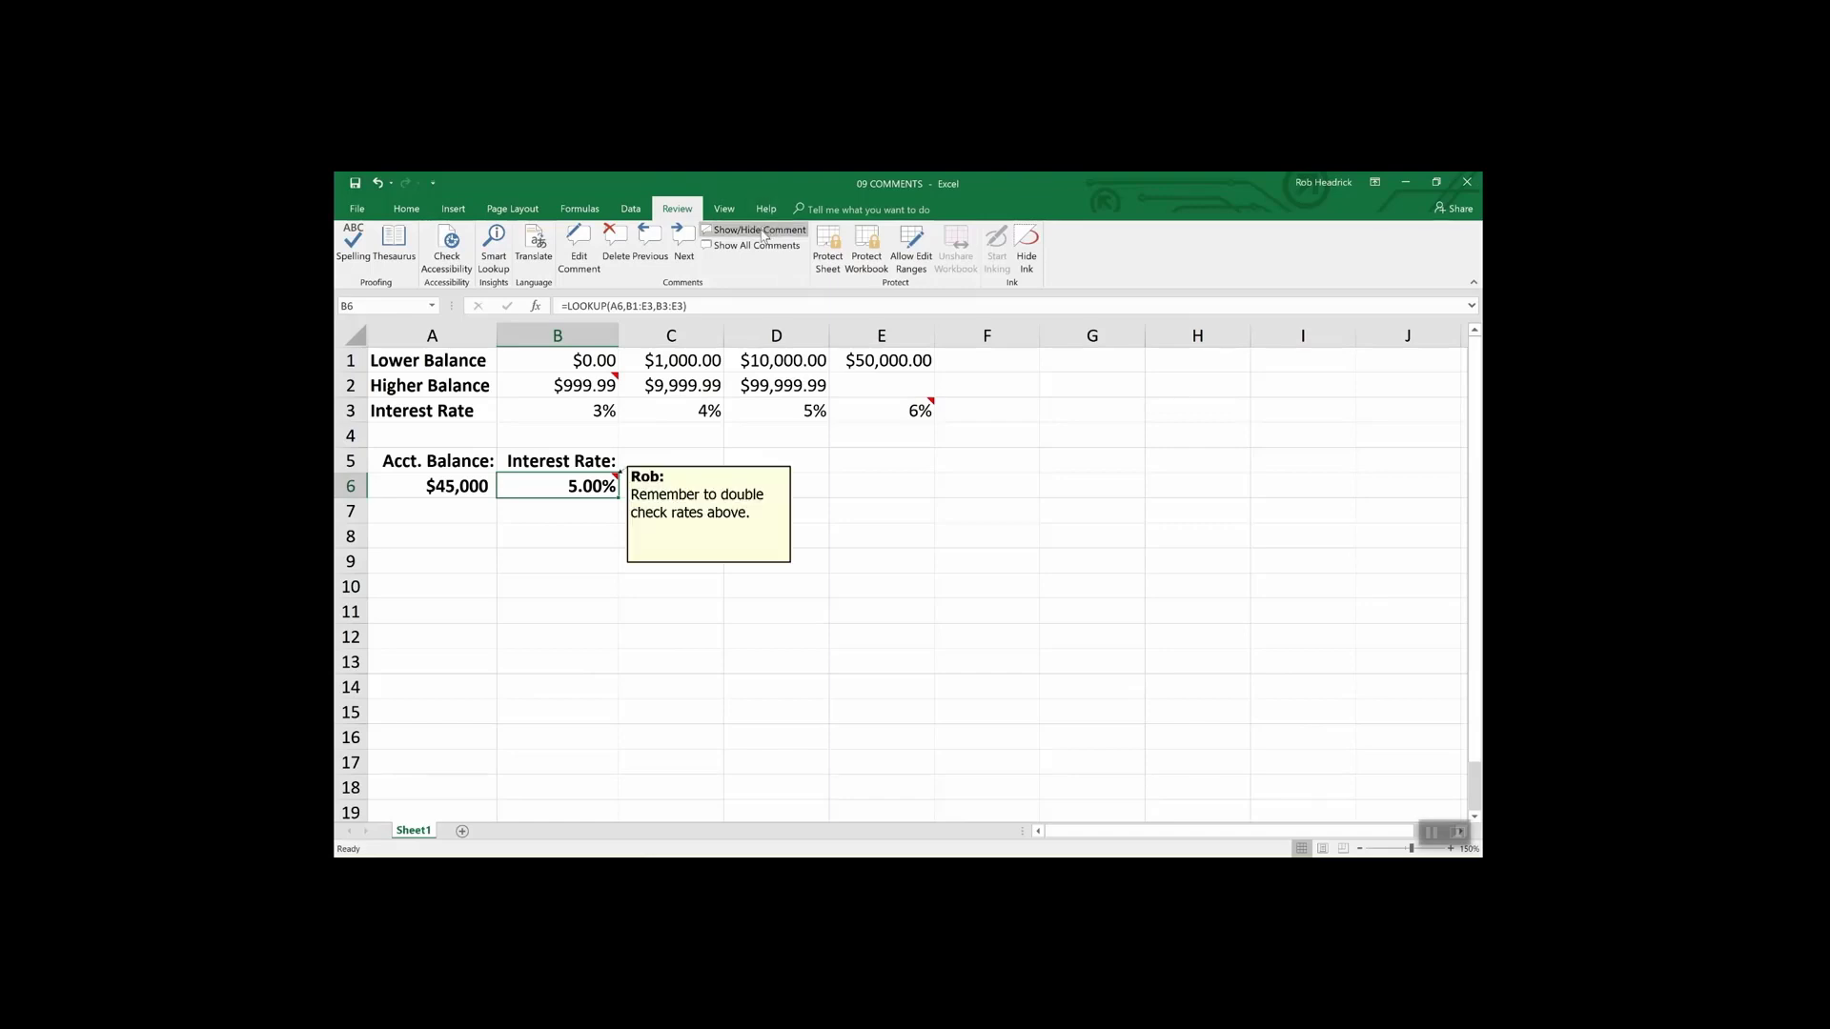
pyautogui.rightClick(709, 514)
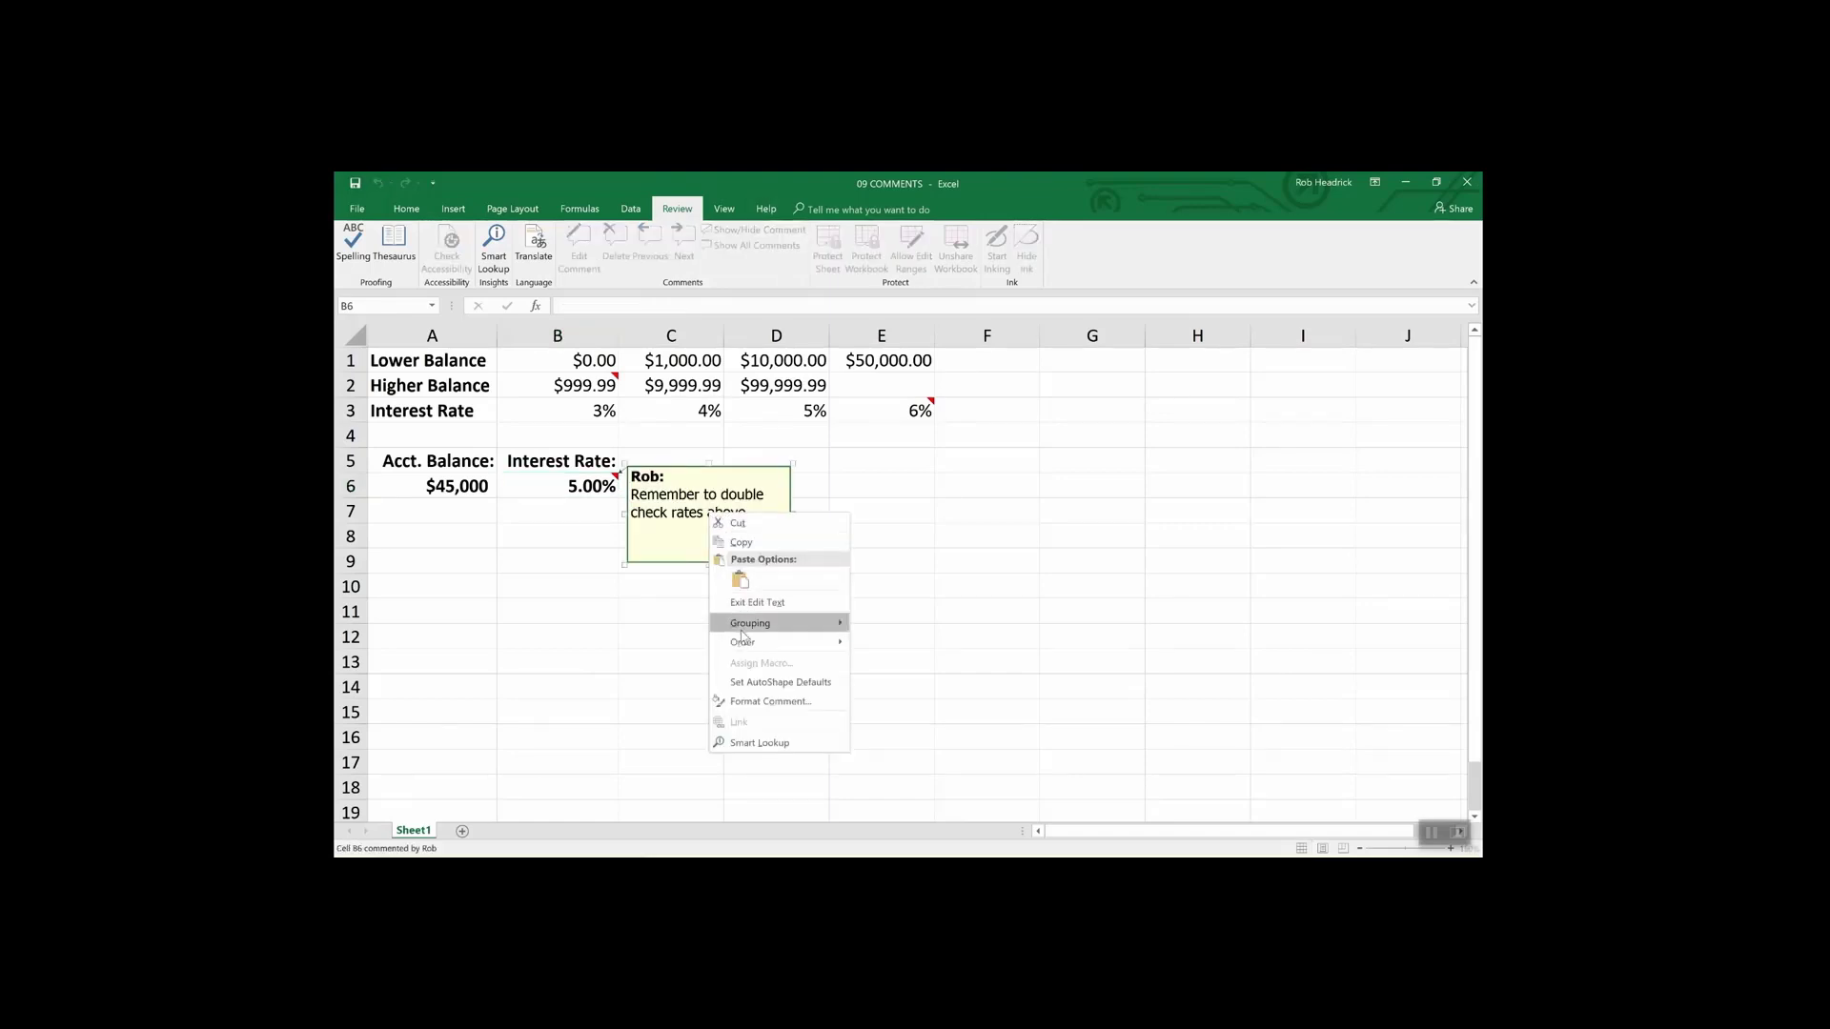
pyautogui.click(752, 703)
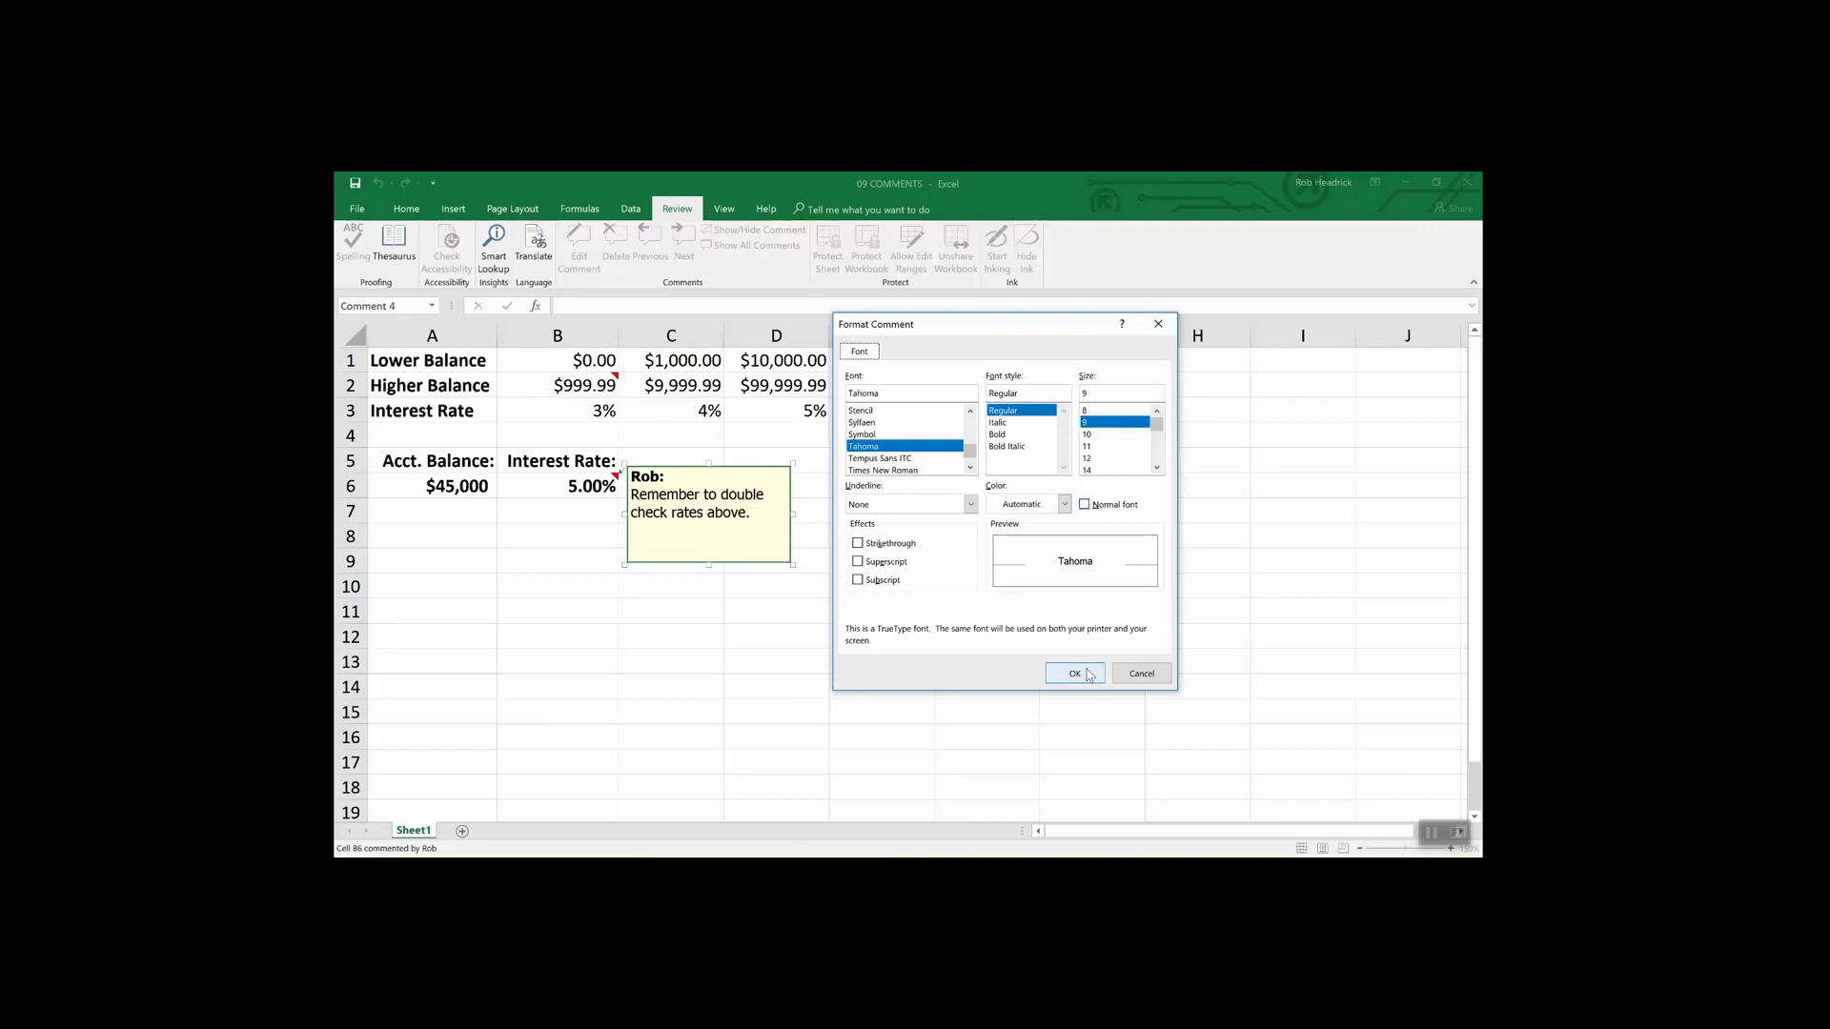
pyautogui.click(1137, 676)
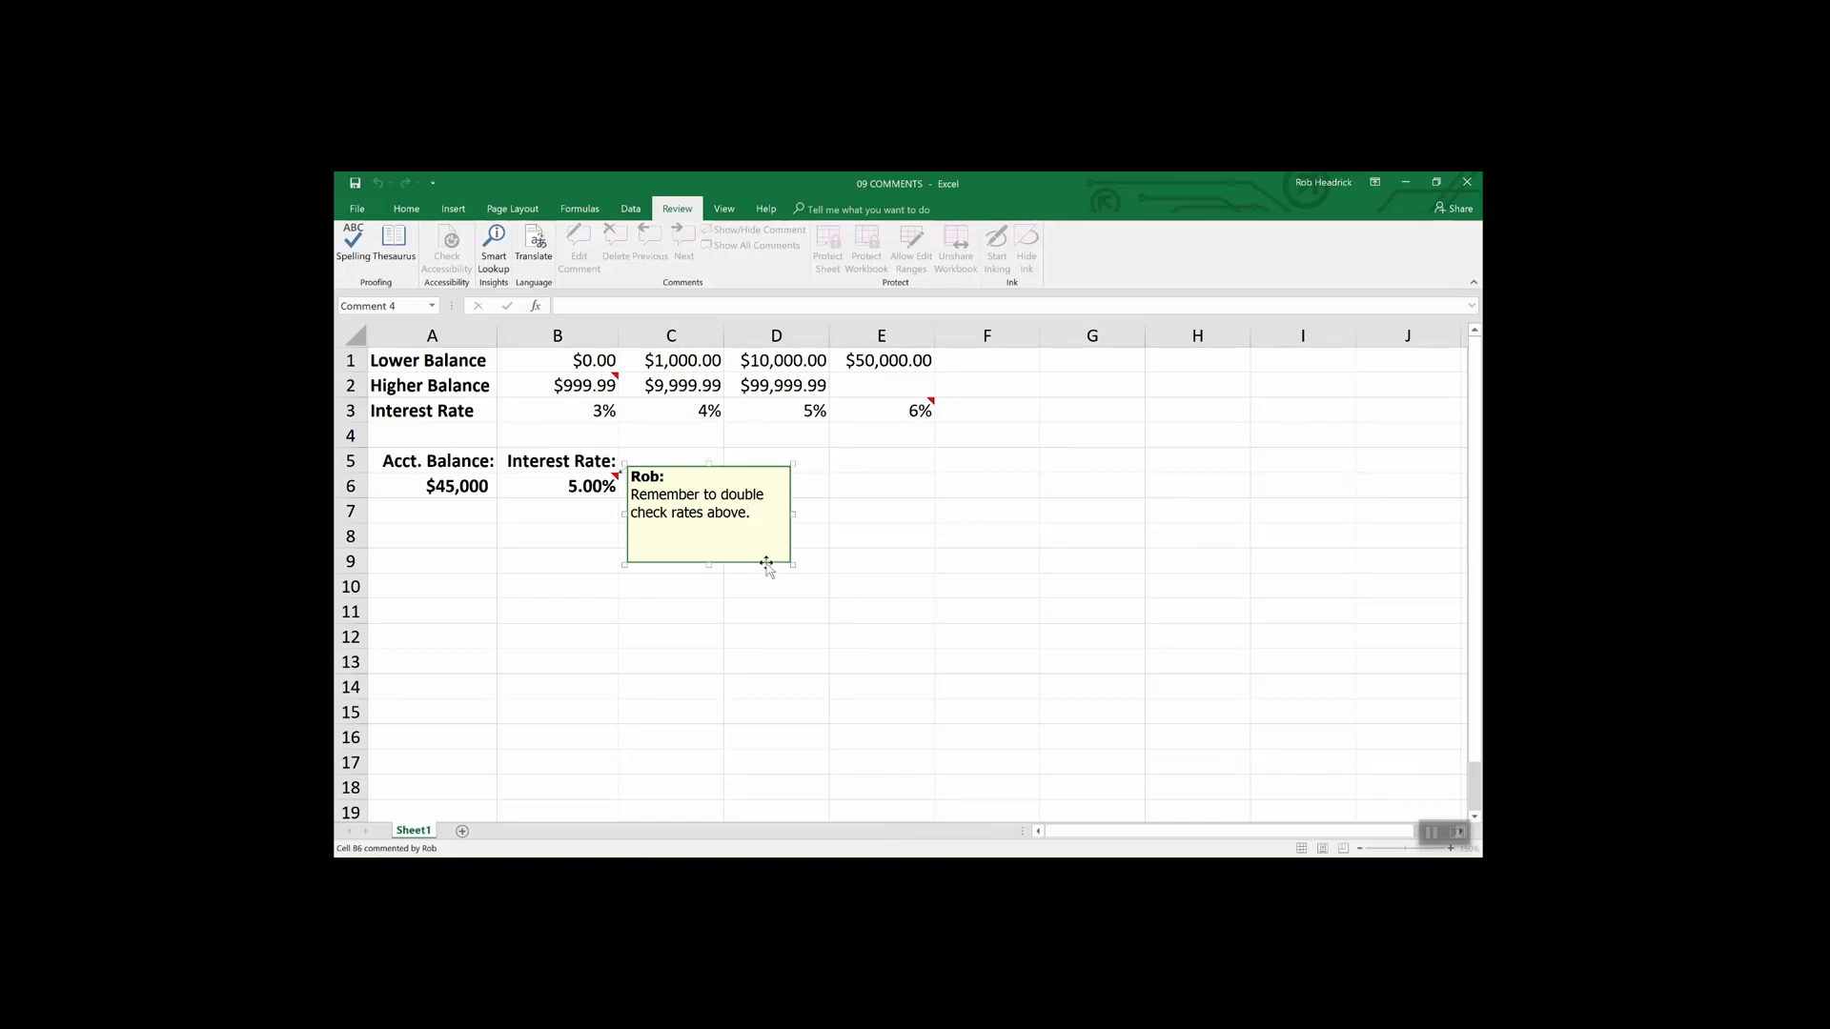
# - Set the B6 comment's fill colour to light cyan under Format Comment's Colors and Lines
pyautogui.rightClick(767, 565)
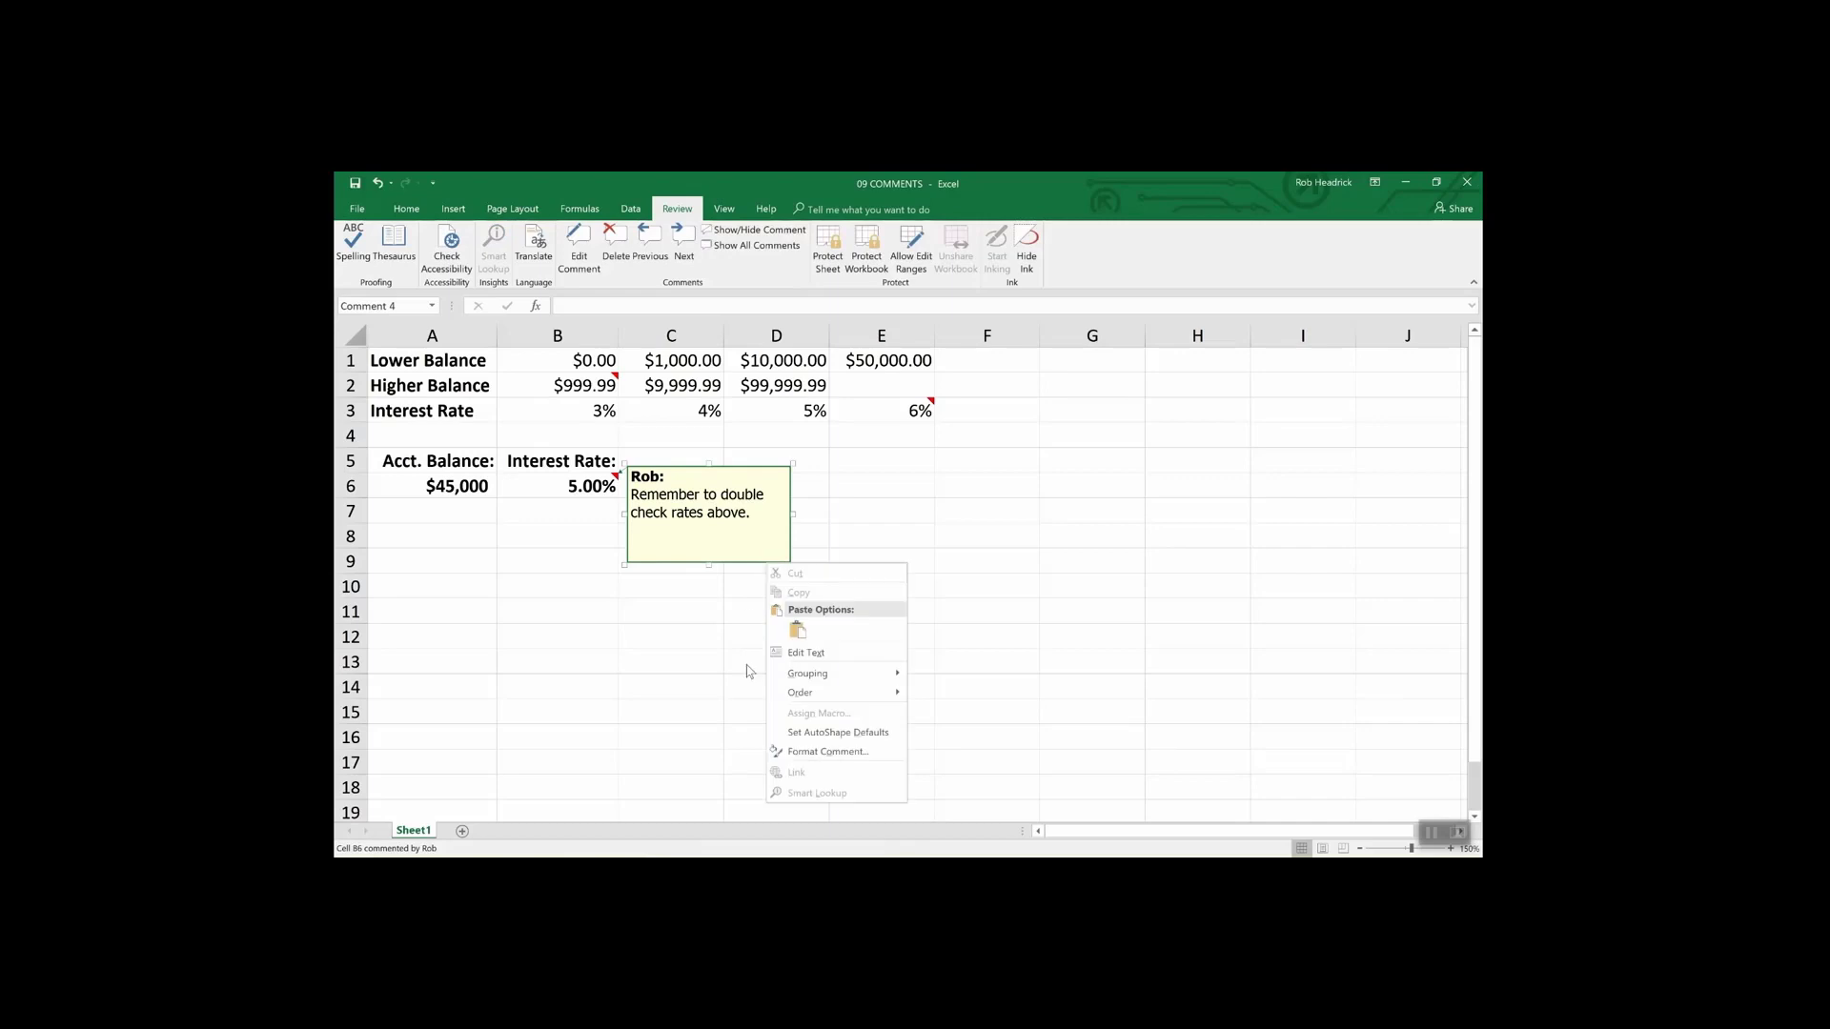
pyautogui.click(805, 751)
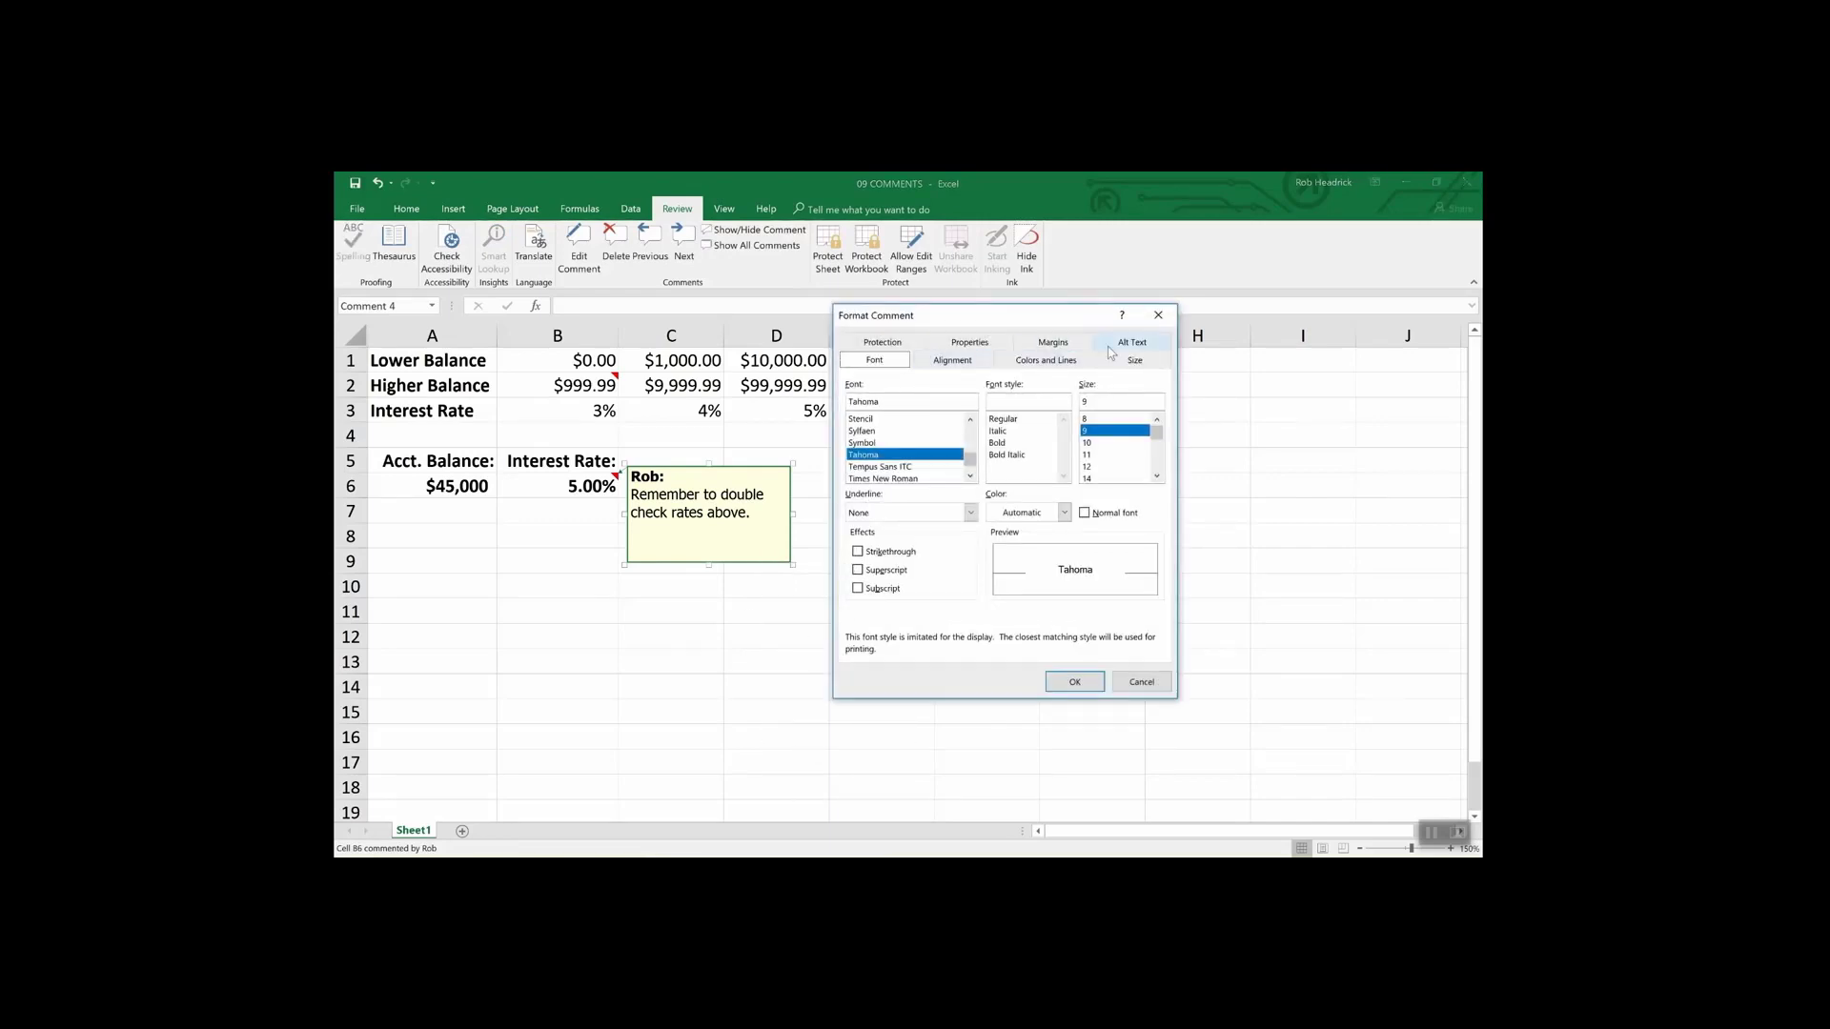
pyautogui.click(1048, 363)
pyautogui.click(1017, 406)
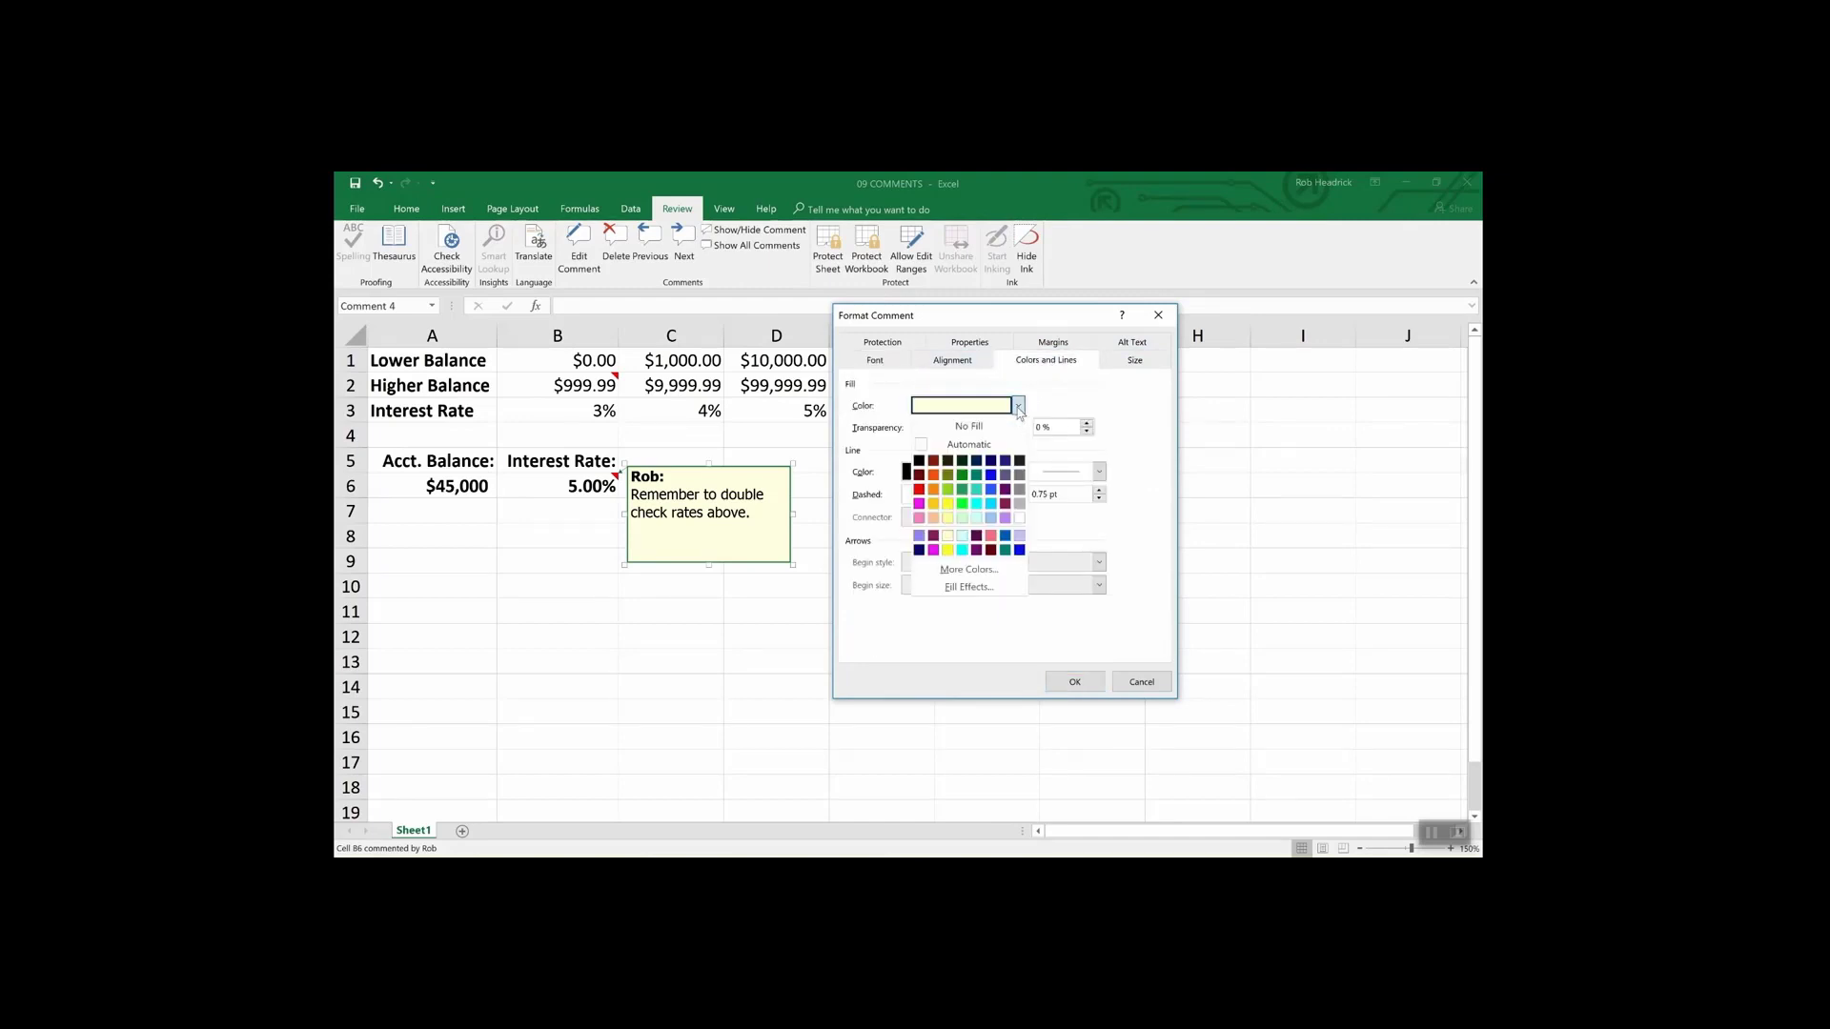
pyautogui.click(976, 517)
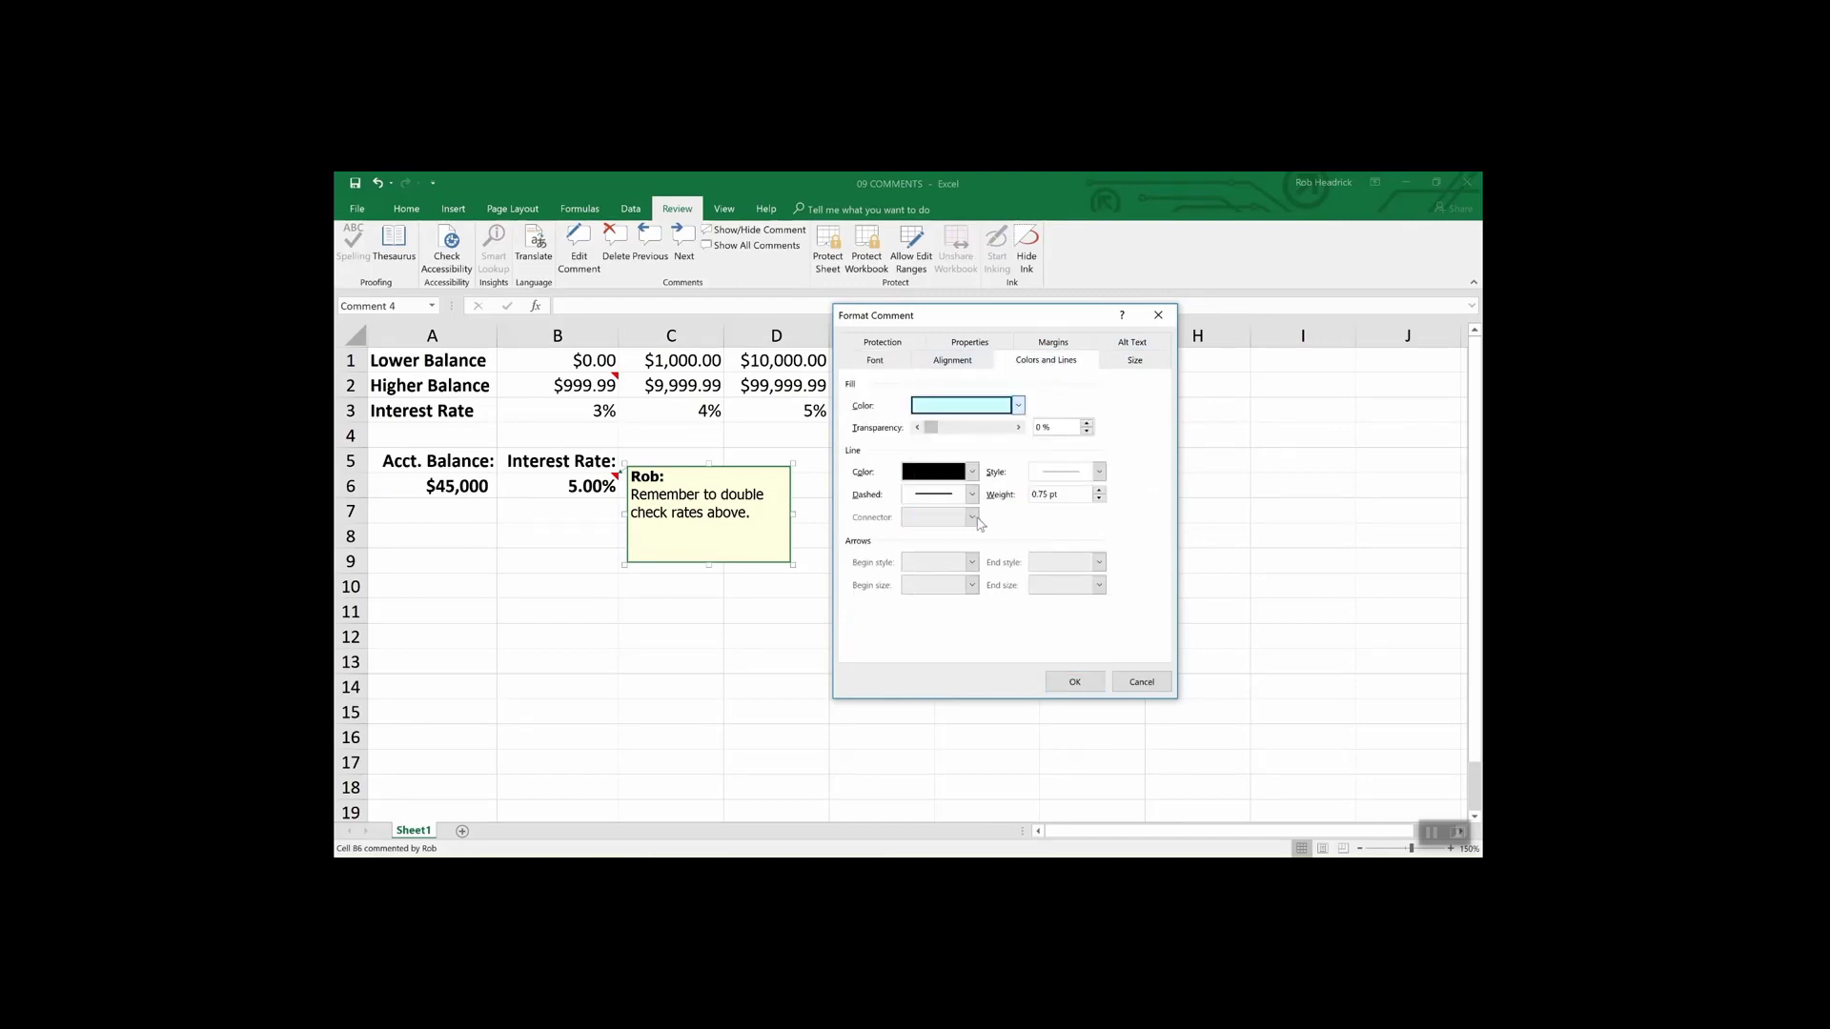
pyautogui.click(1074, 682)
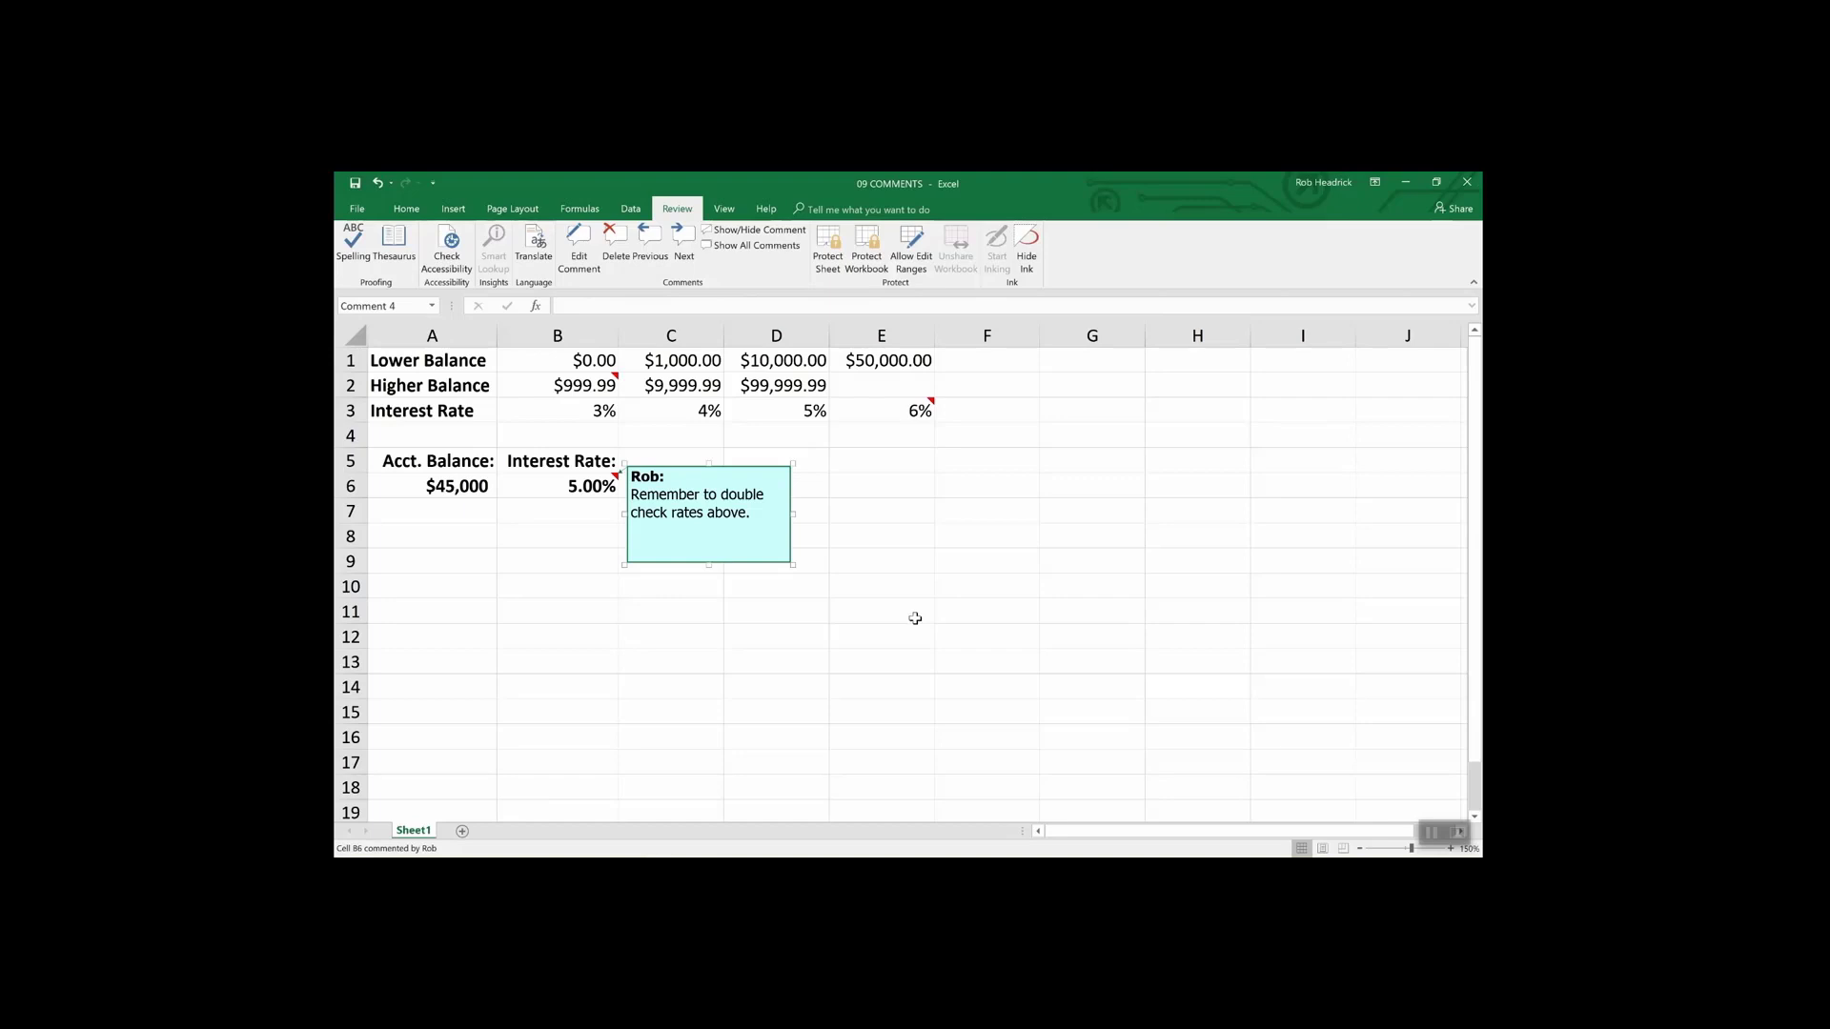
# - Check the B2 and E3 comments, then turn on Show All Comments for the sheet
pyautogui.click(915, 619)
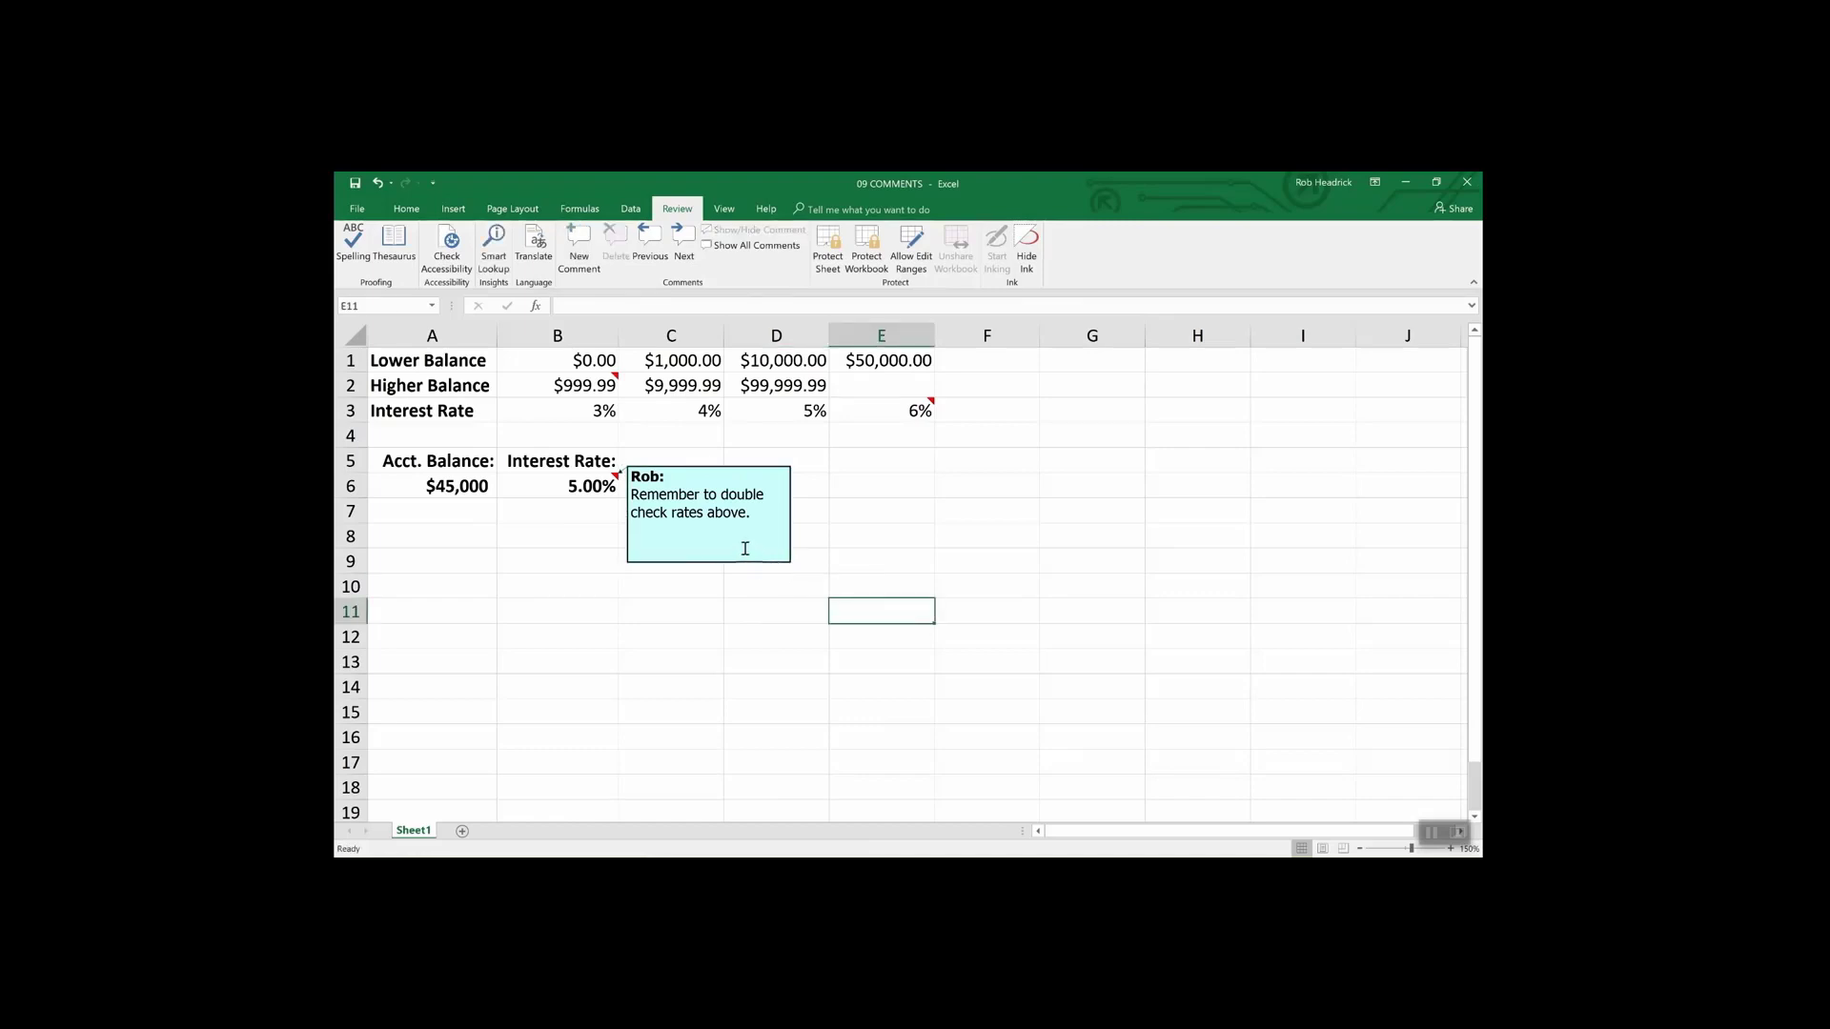
pyautogui.click(610, 381)
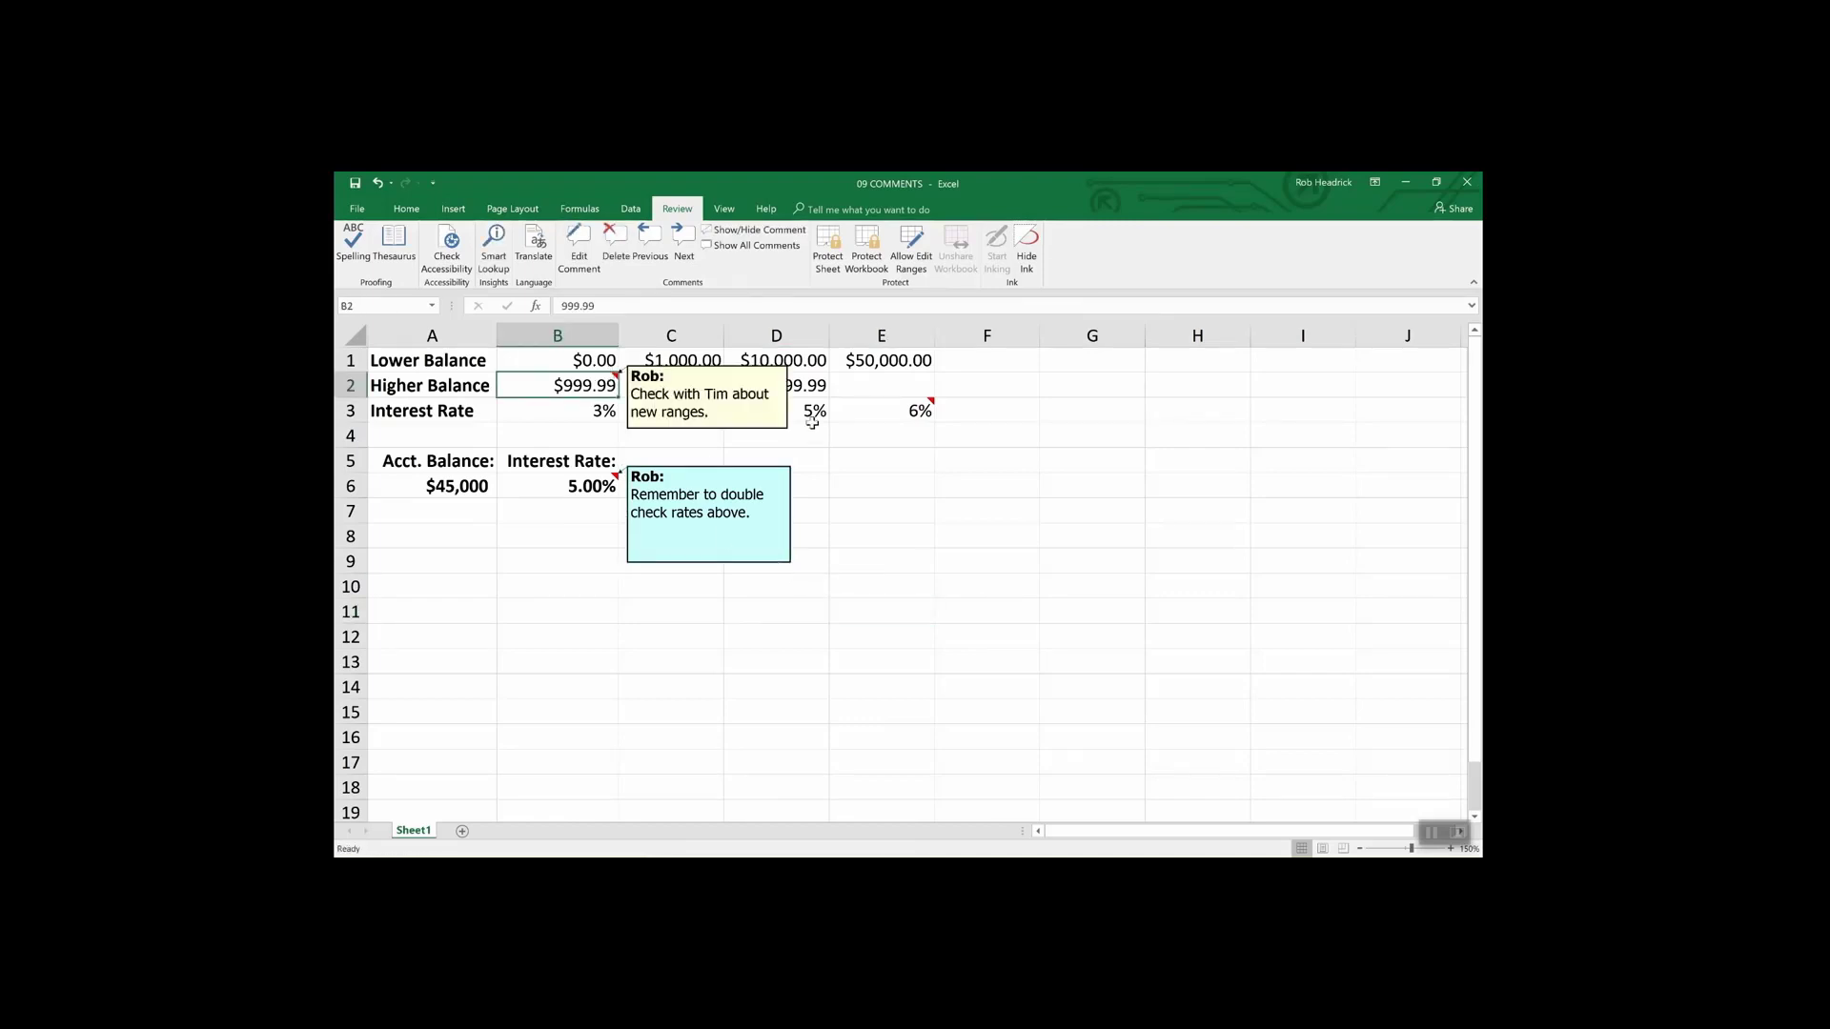
pyautogui.click(920, 415)
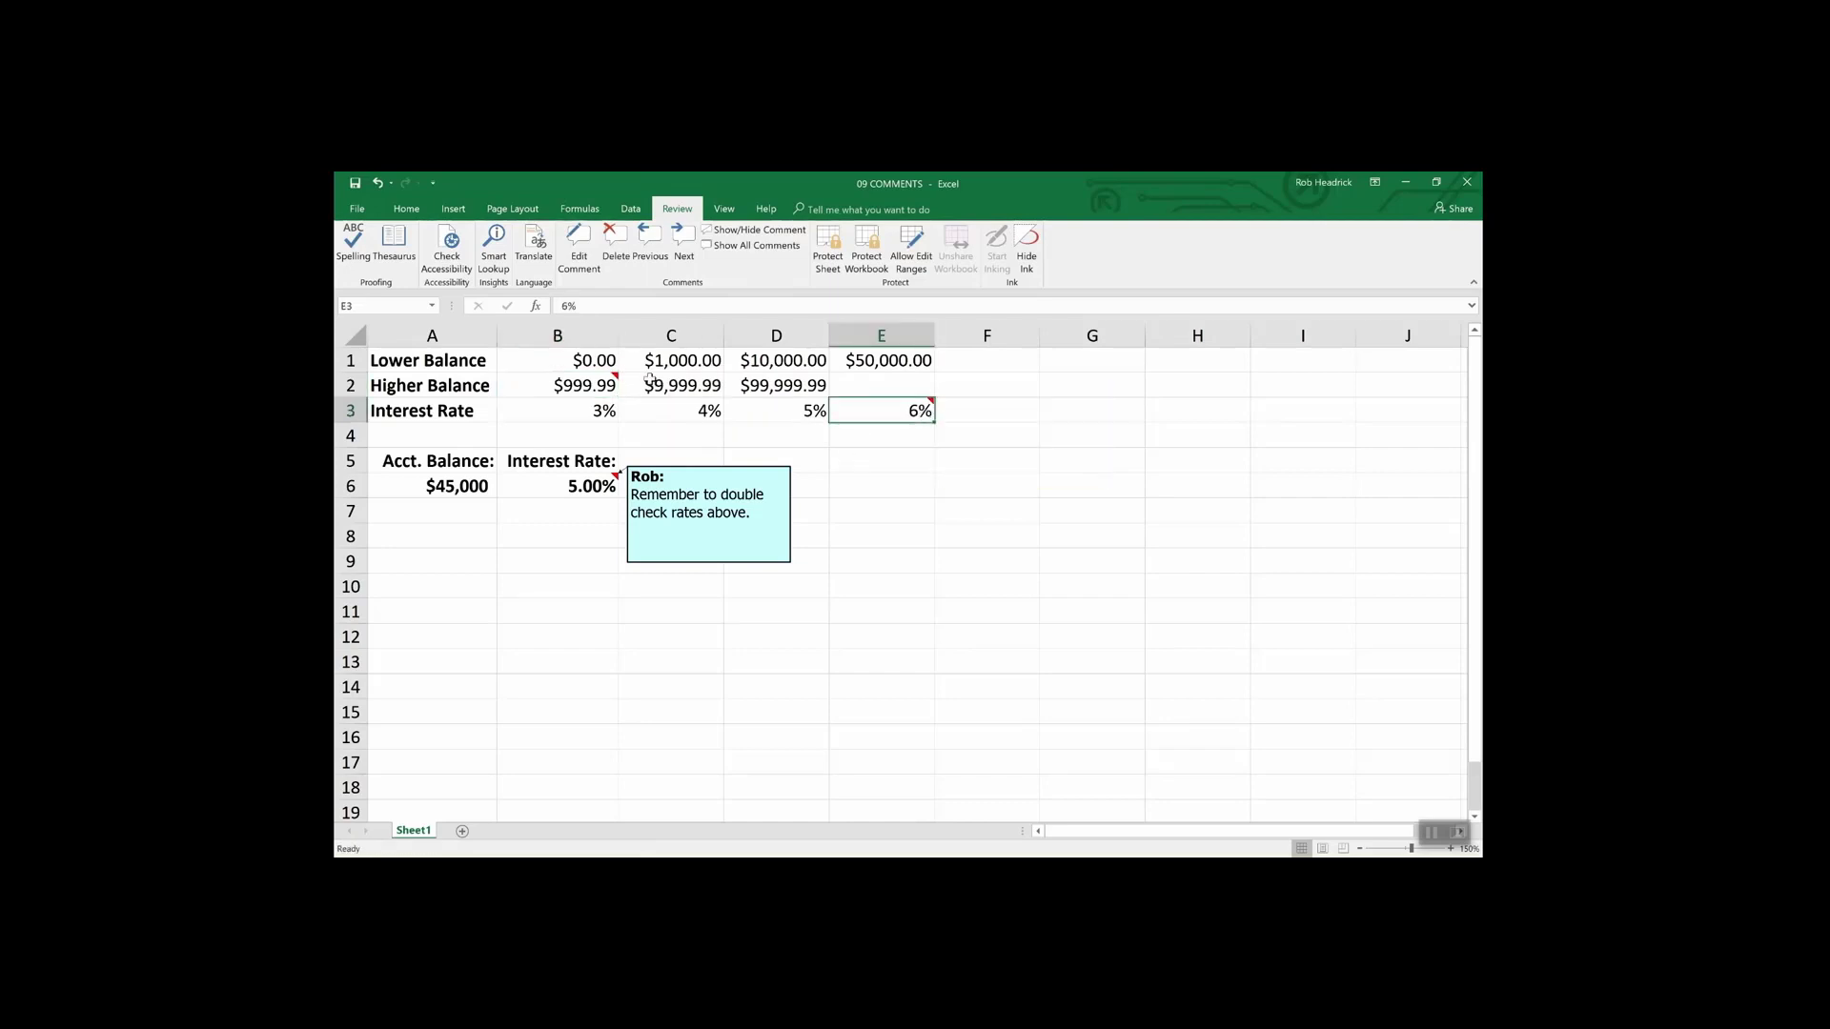
pyautogui.moveTo(881, 416)
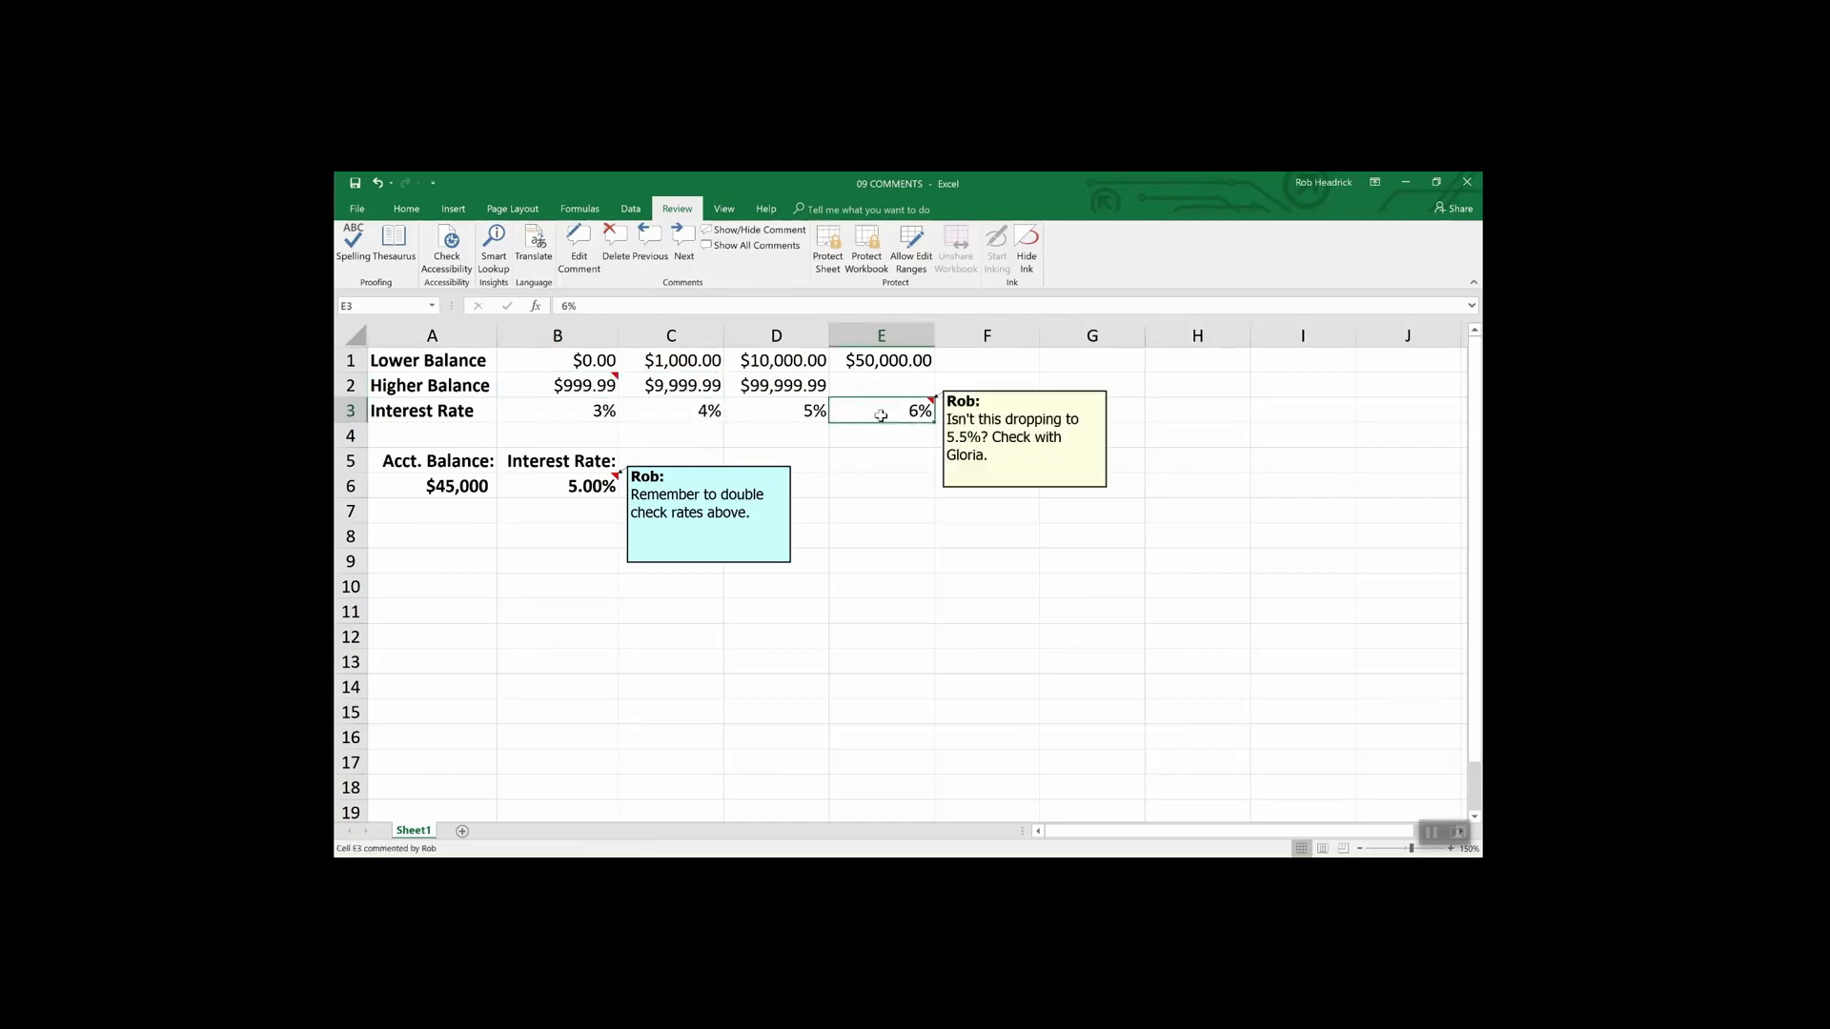
pyautogui.click(584, 385)
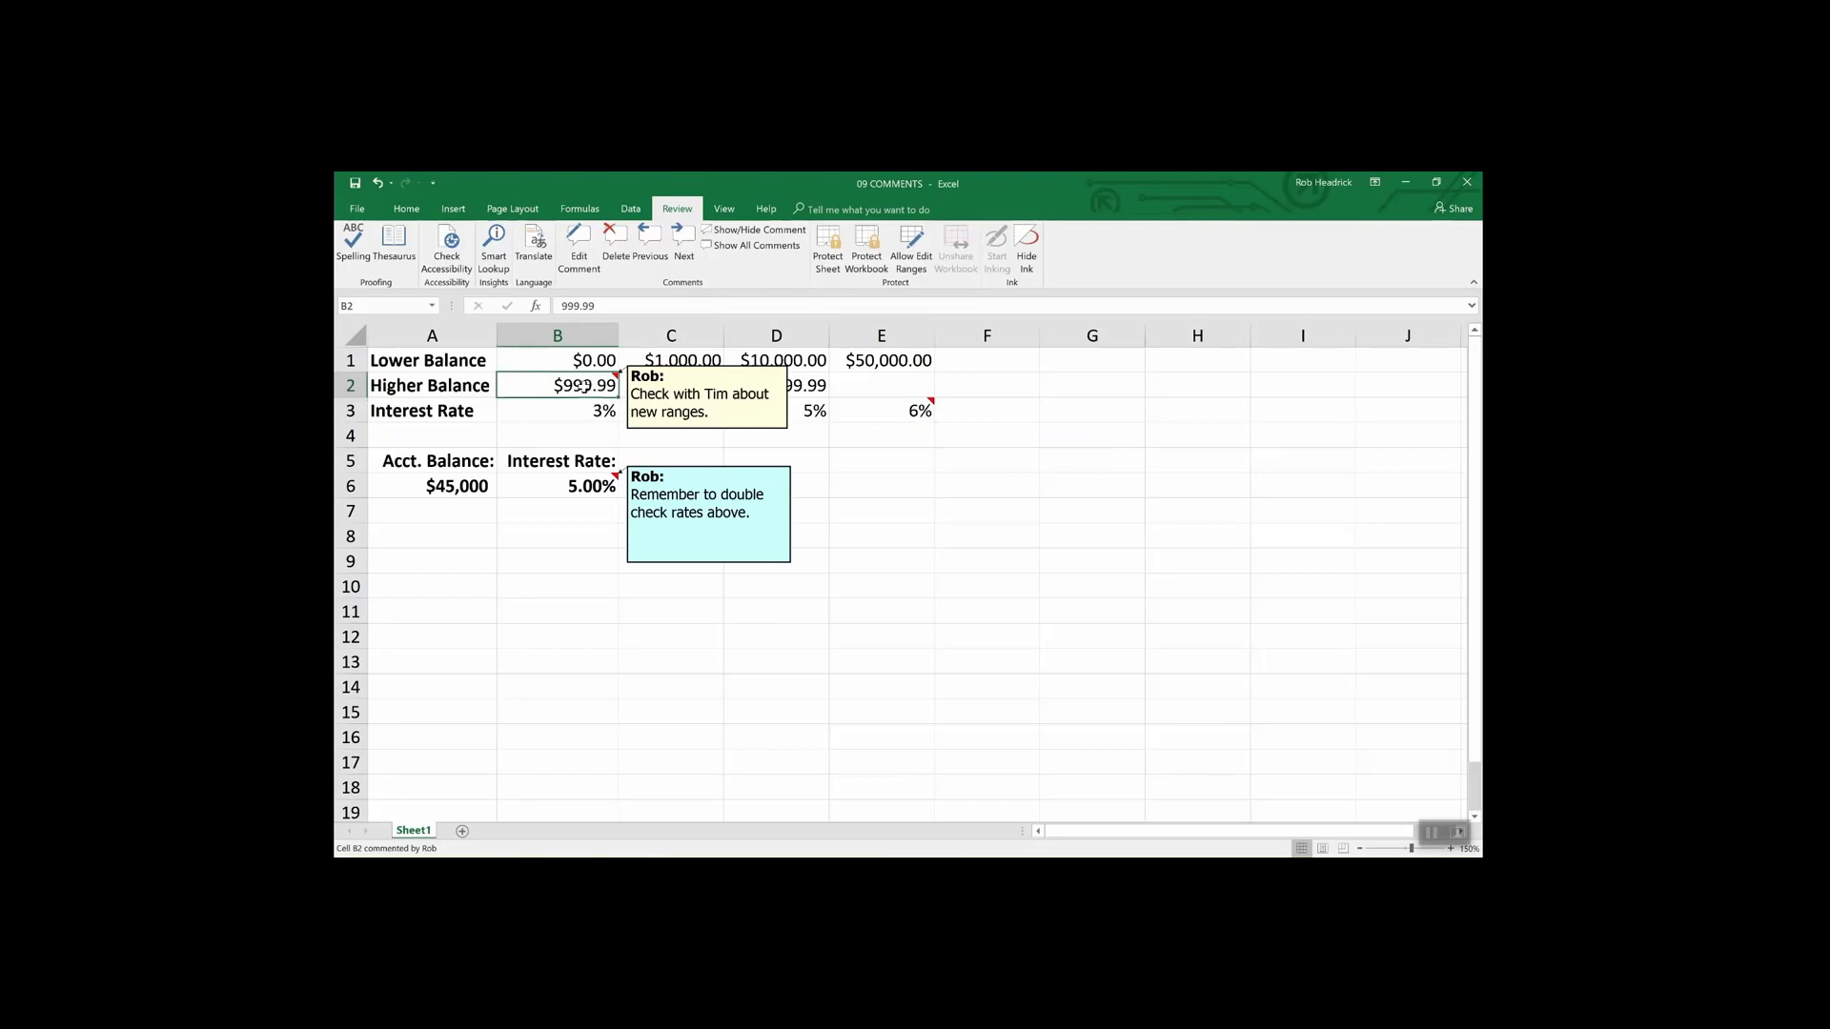
pyautogui.click(769, 246)
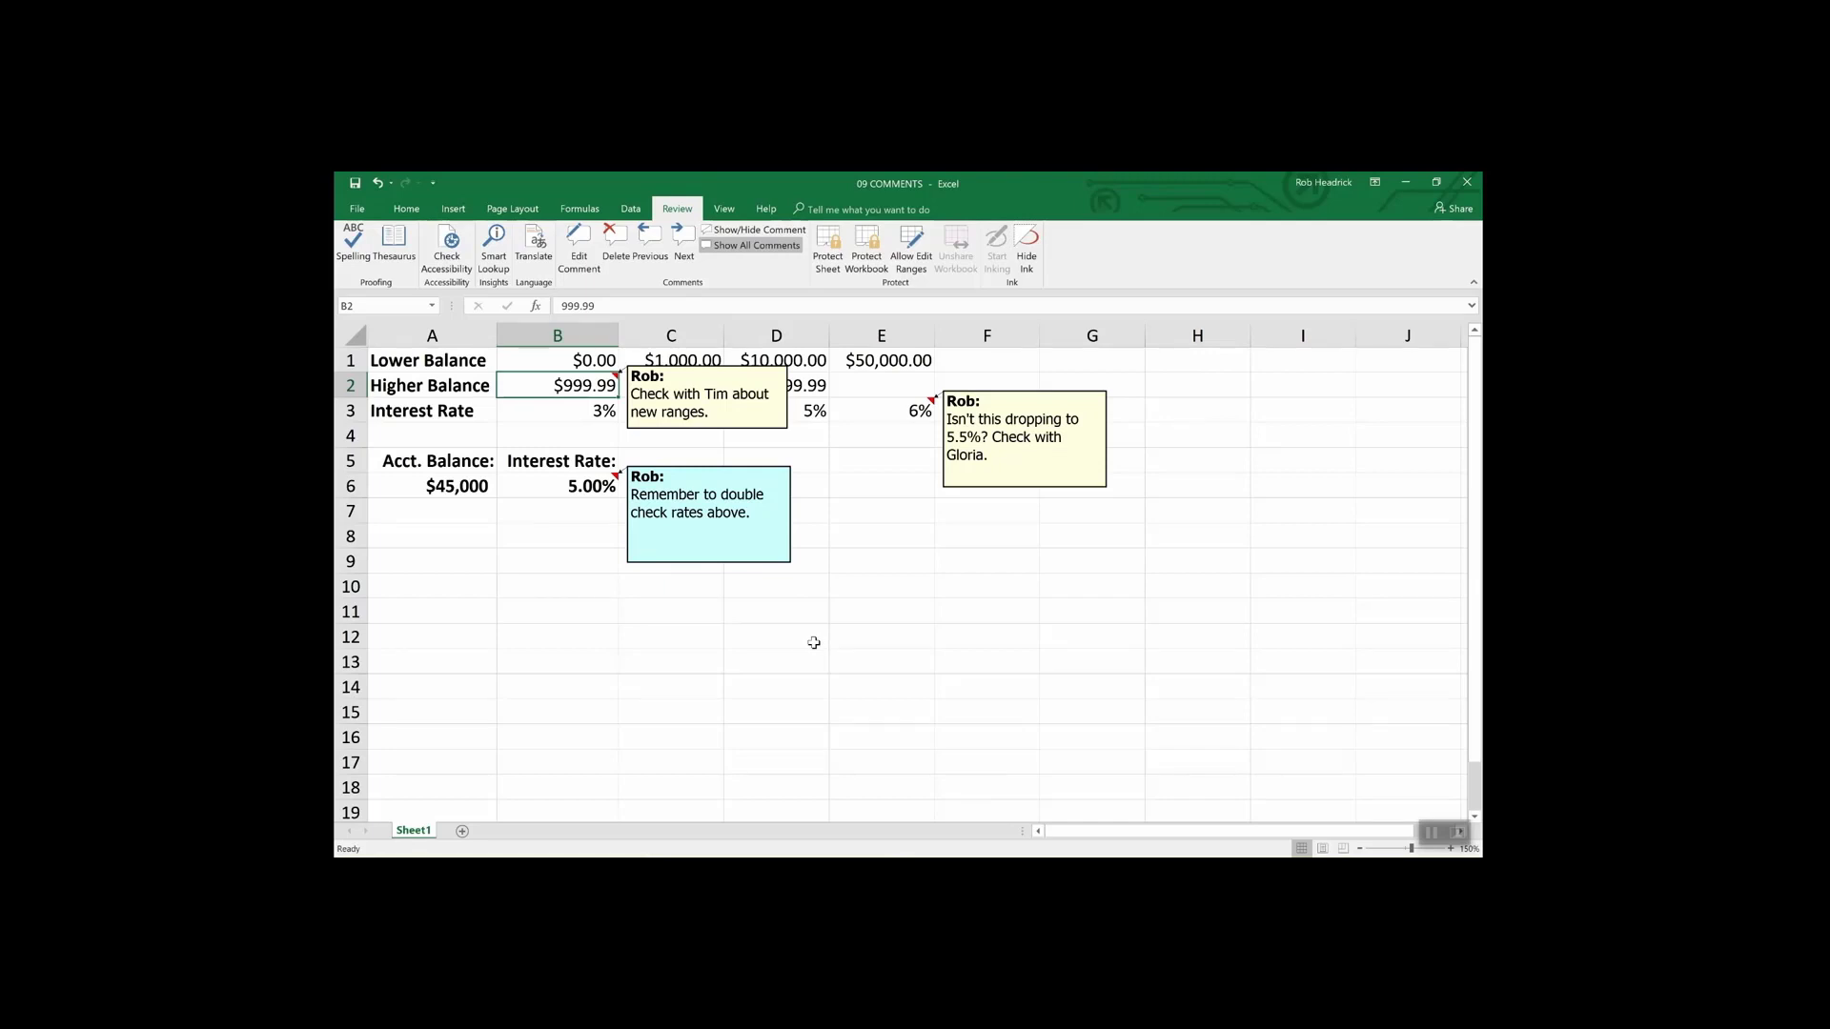
pyautogui.click(581, 490)
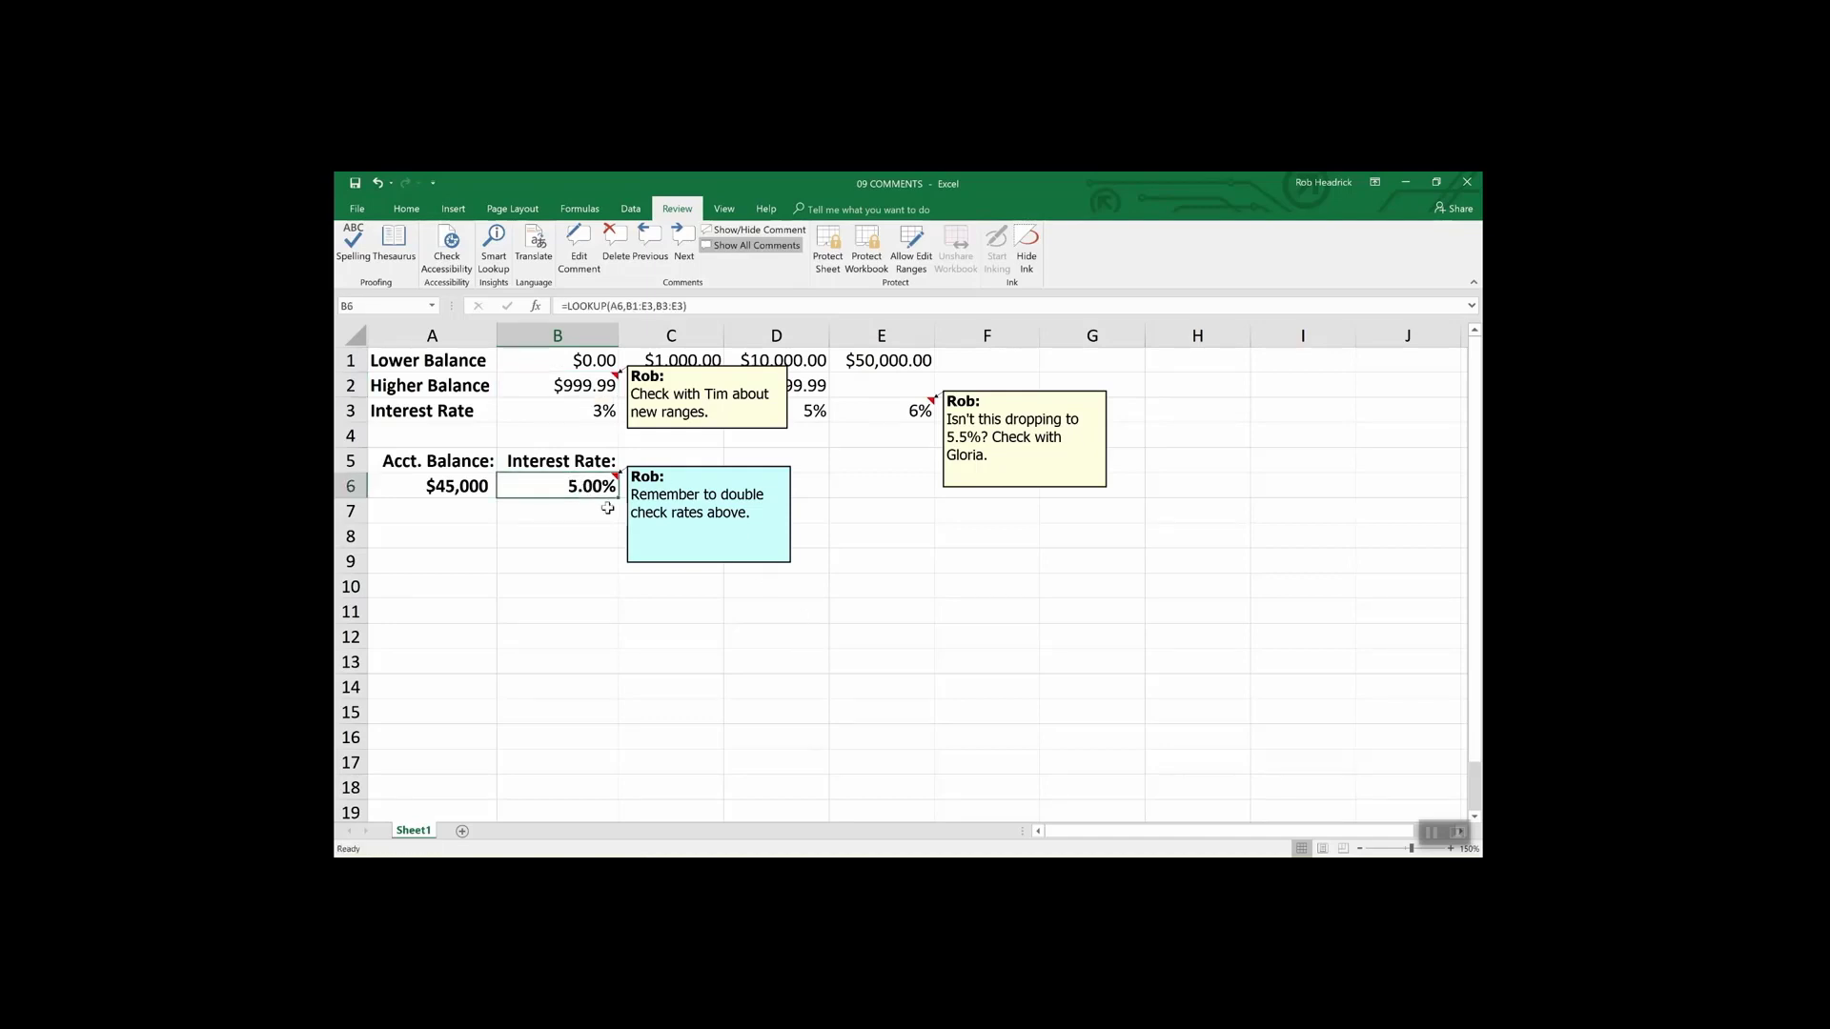
# - Delete B6's comment, hide B2's comment, and drag E3's comment box larger to fit its text
pyautogui.click(614, 240)
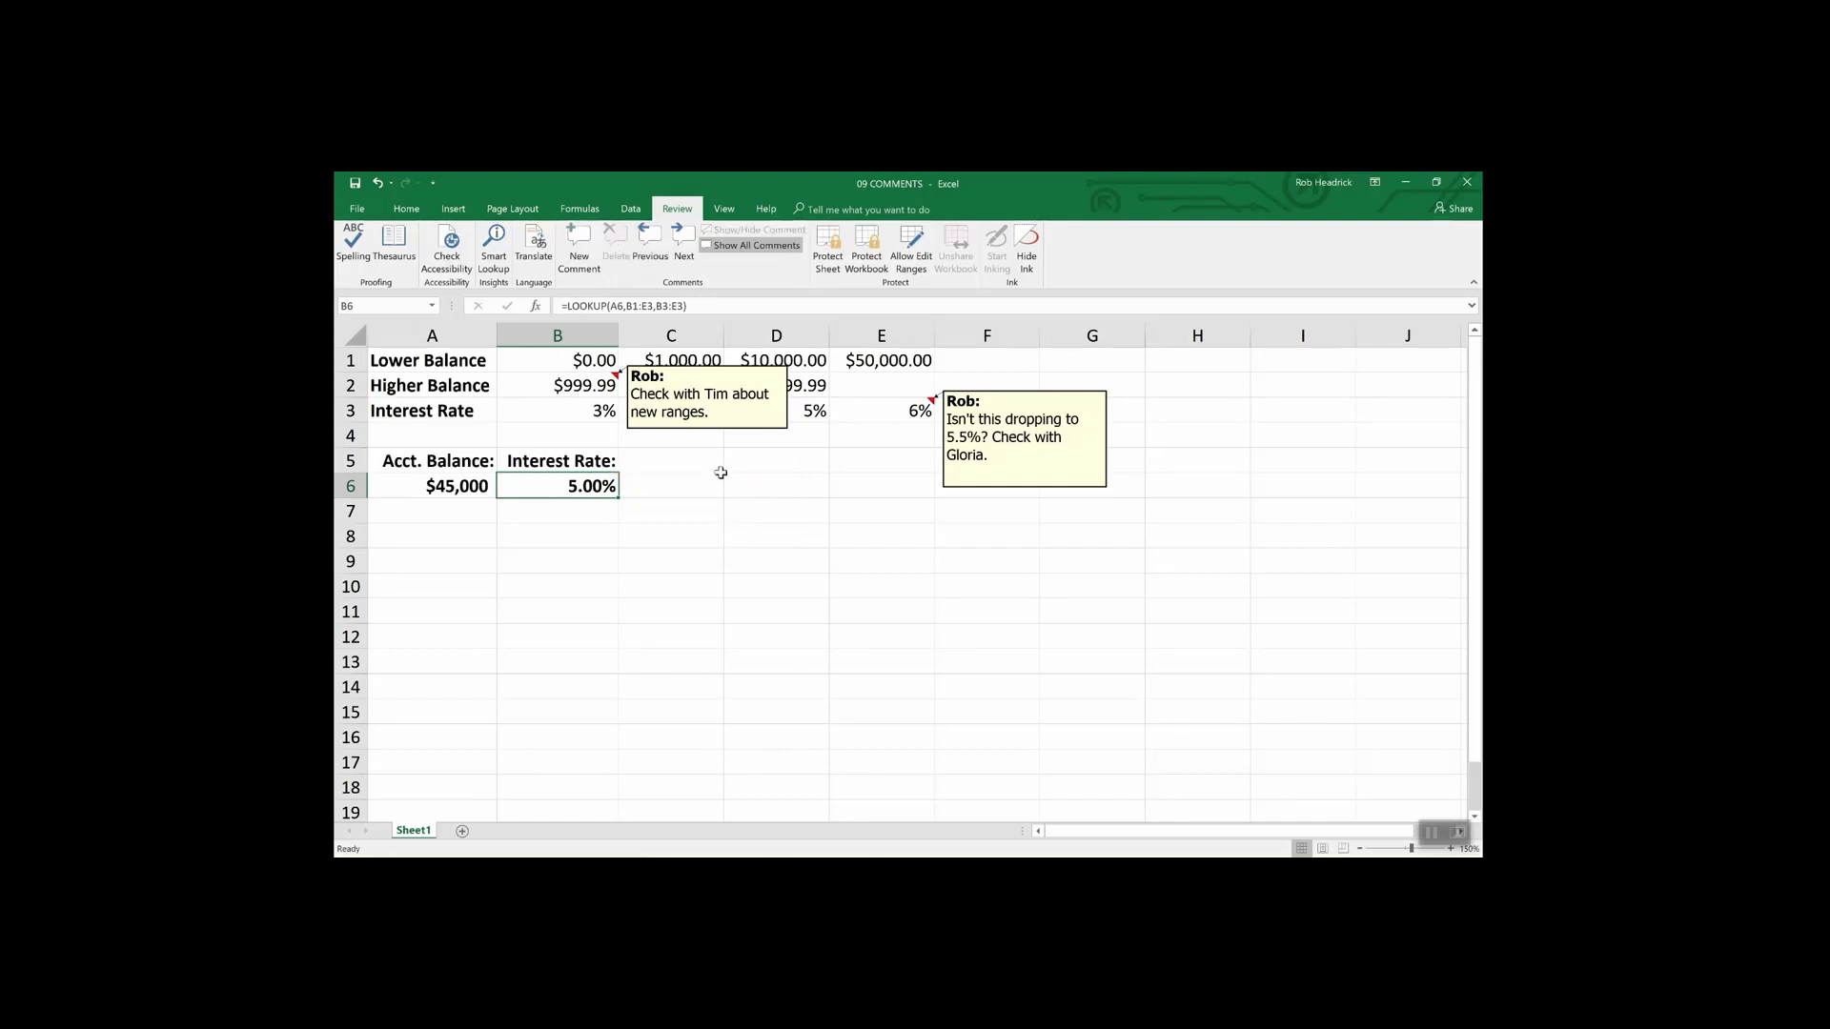
pyautogui.click(744, 431)
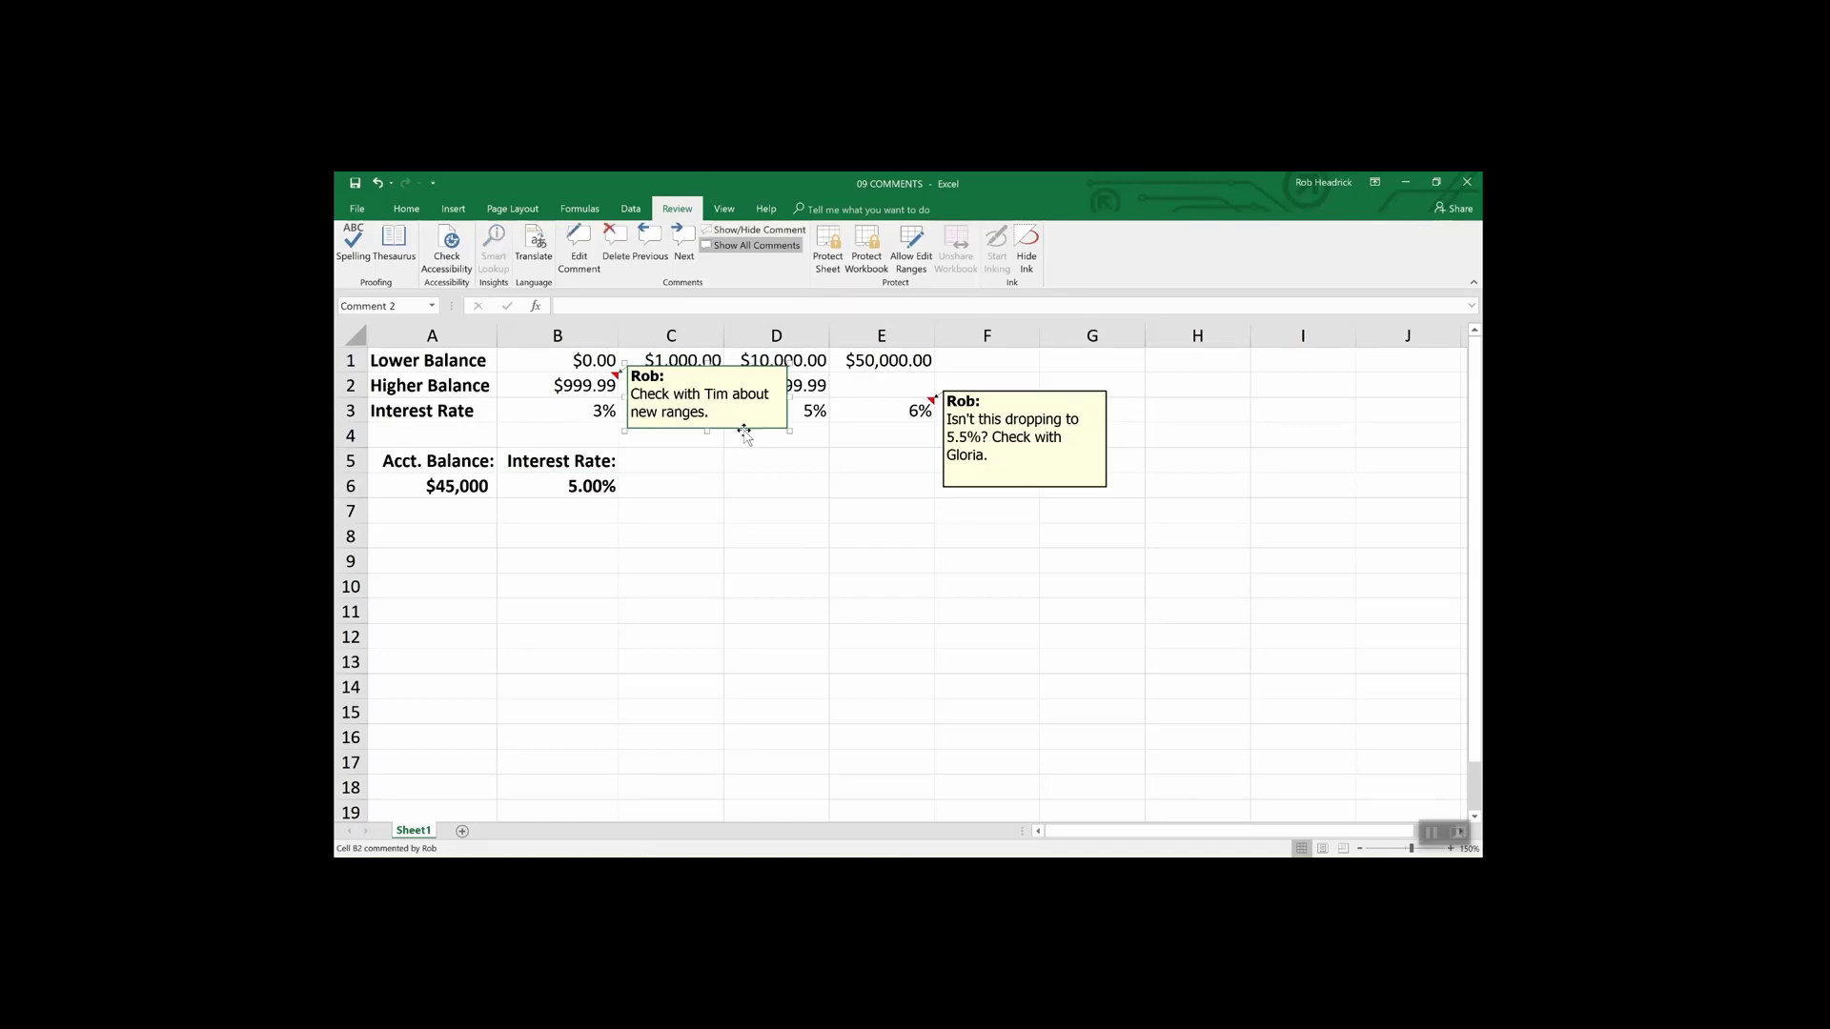
pyautogui.press('Escape')
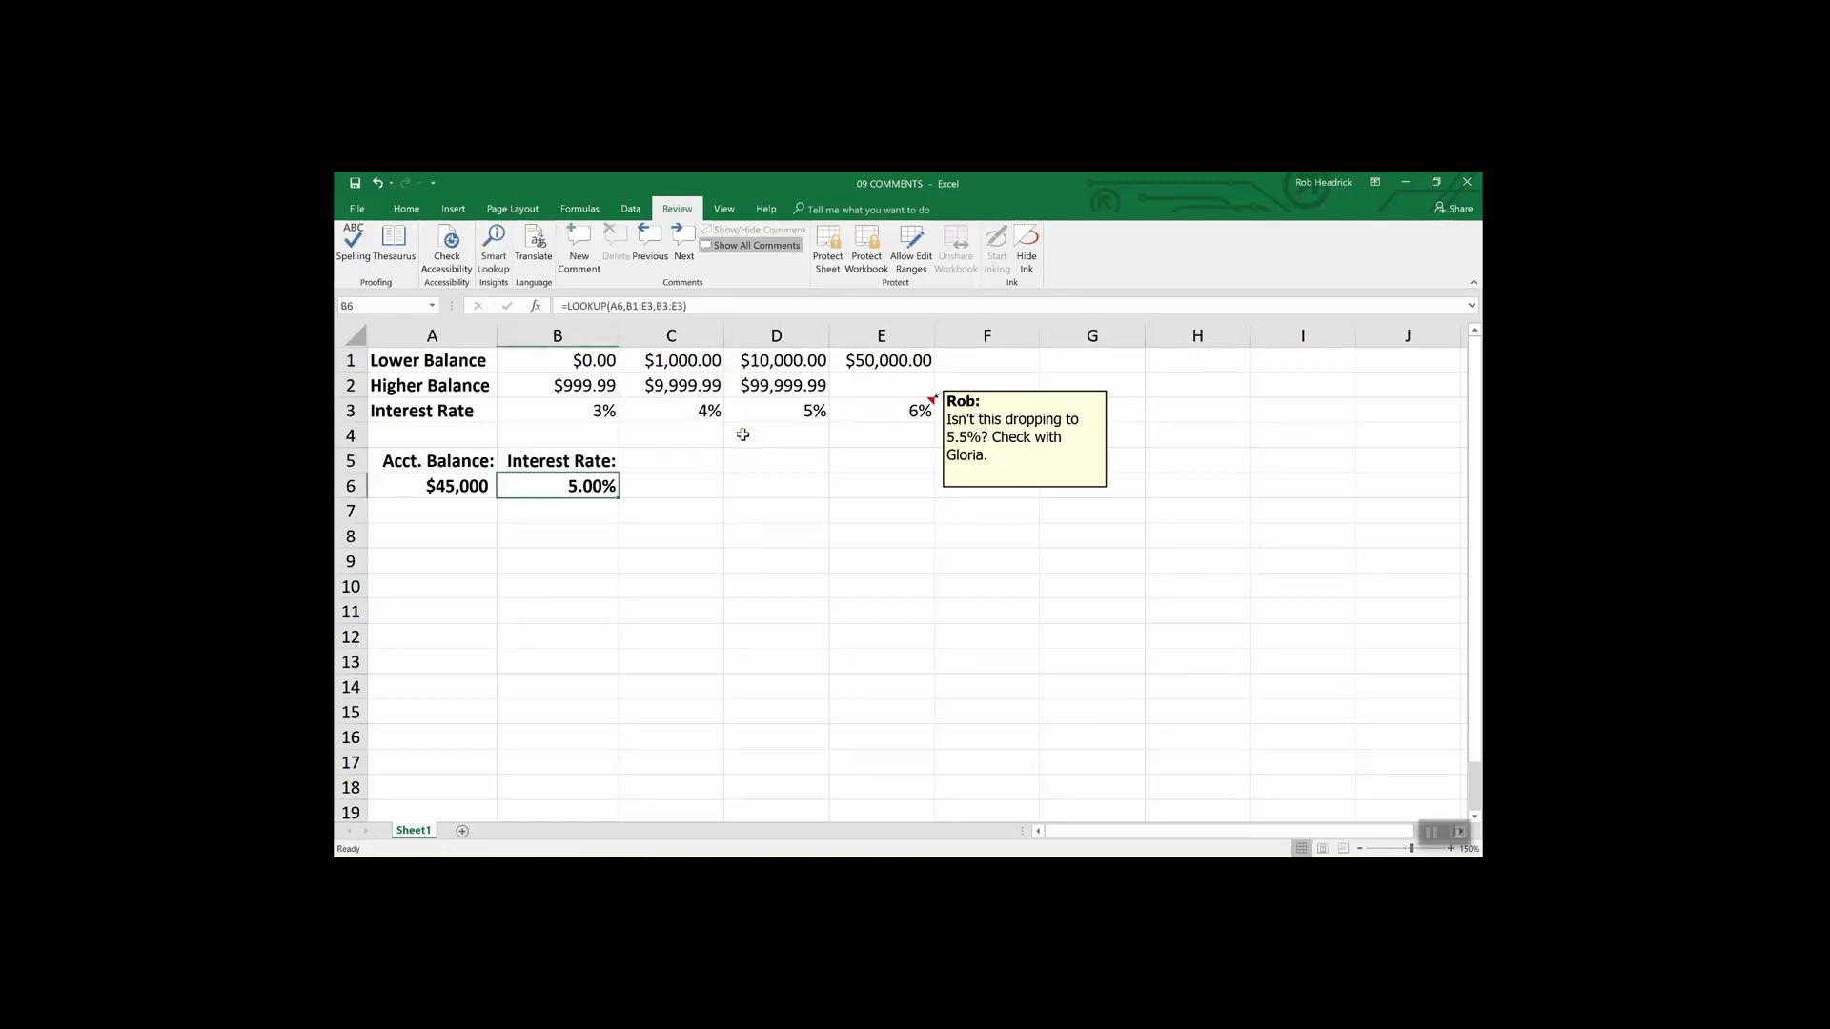
pyautogui.click(1011, 488)
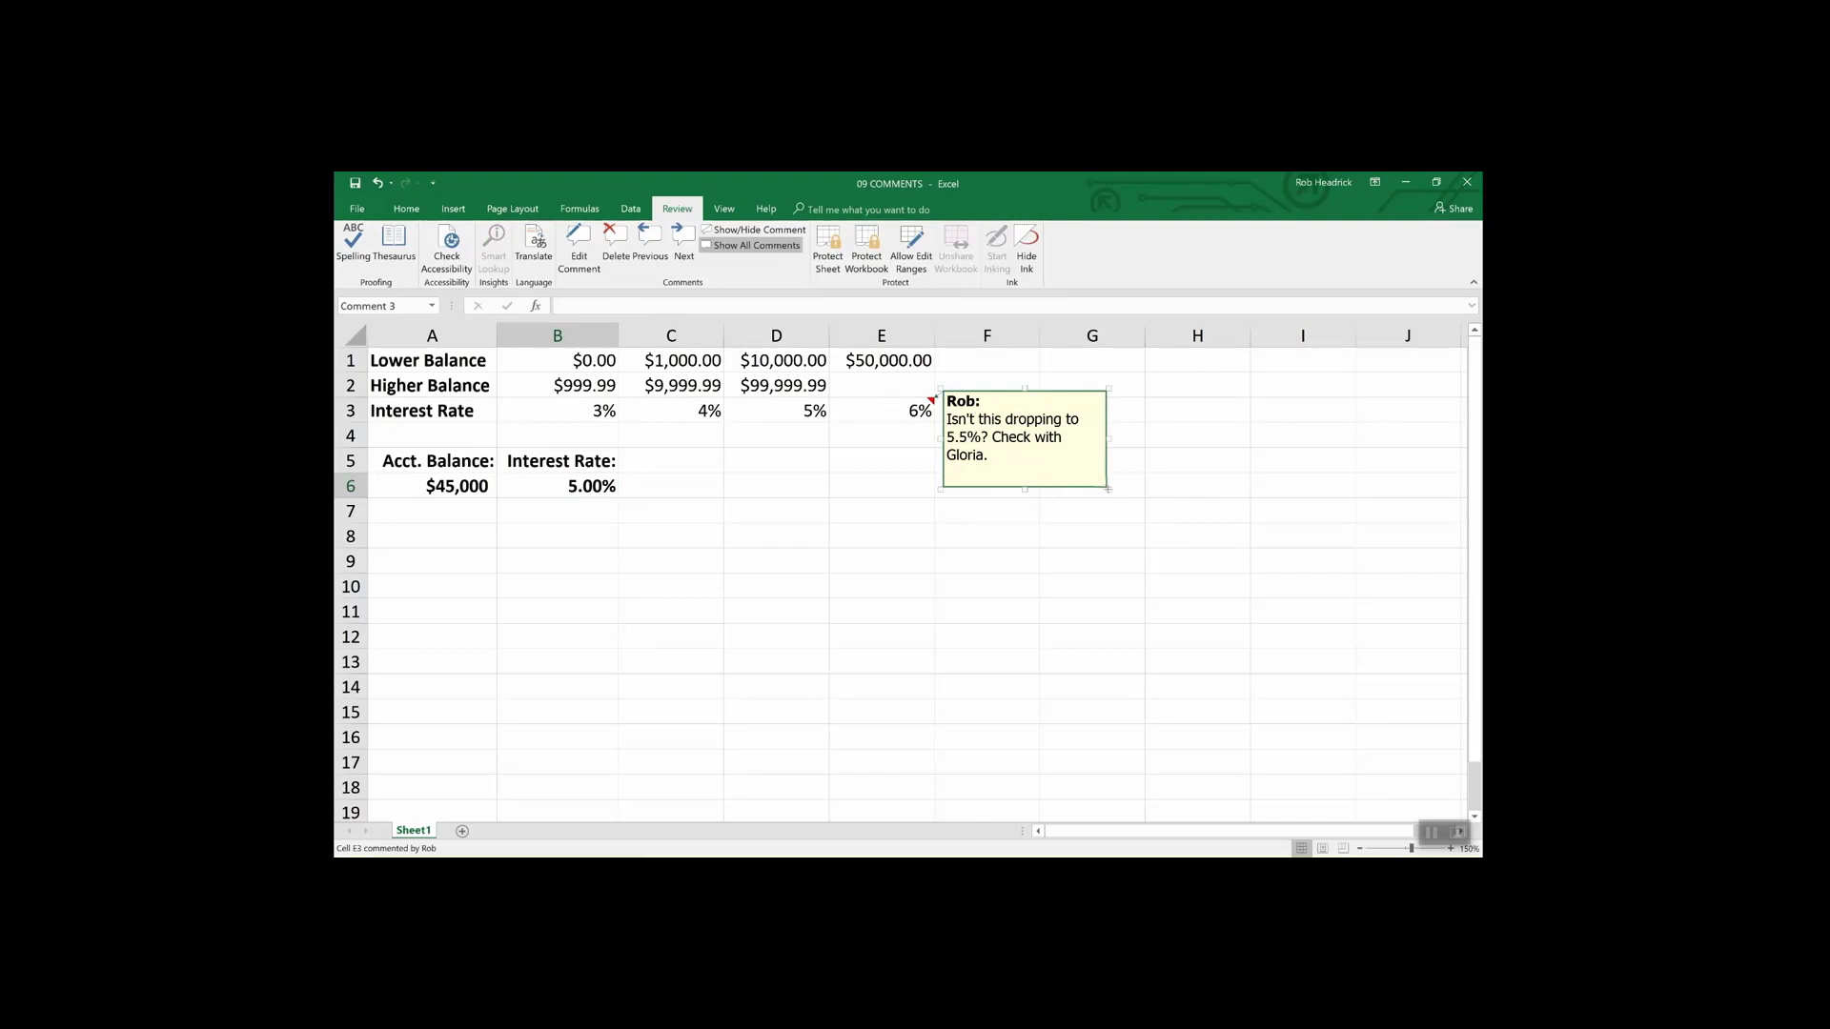
pyautogui.moveTo(1109, 488); pyautogui.dragTo(1237, 648)
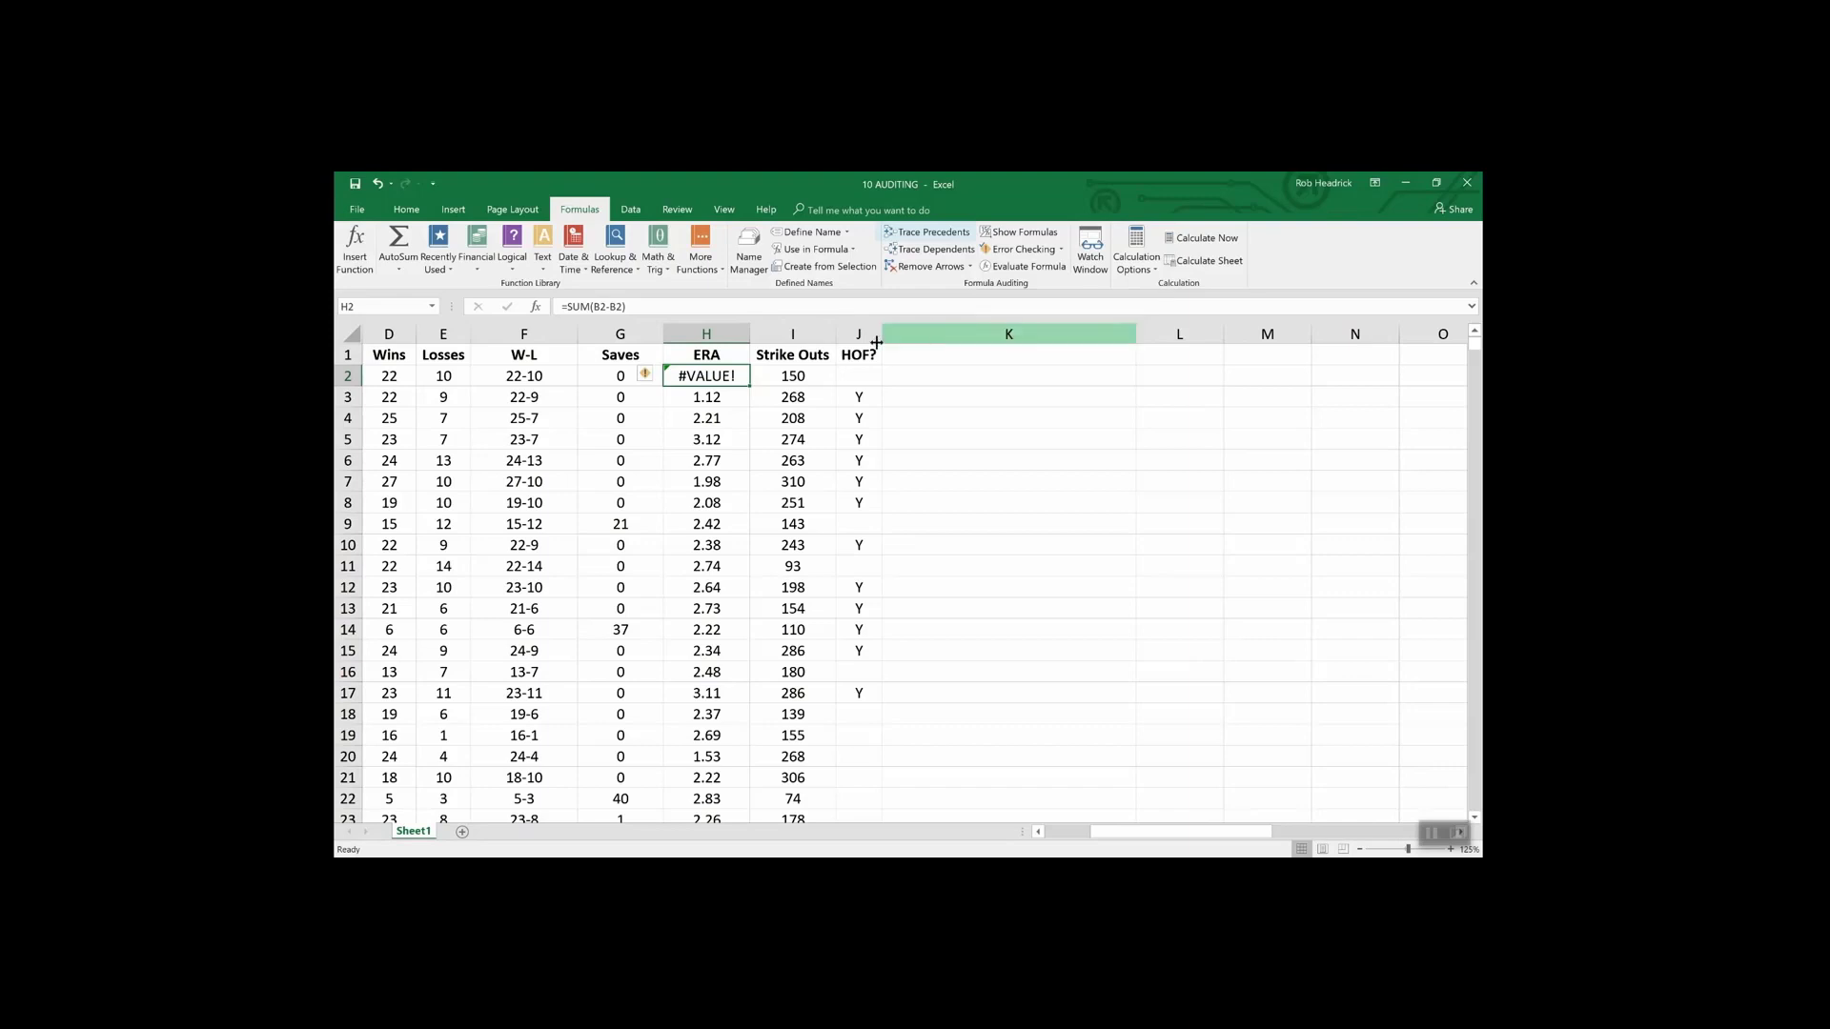
# - Trace the precedents of W-L cell F2, revealing Wins D2 and Losses E2 as its inputs
pyautogui.click(539, 377)
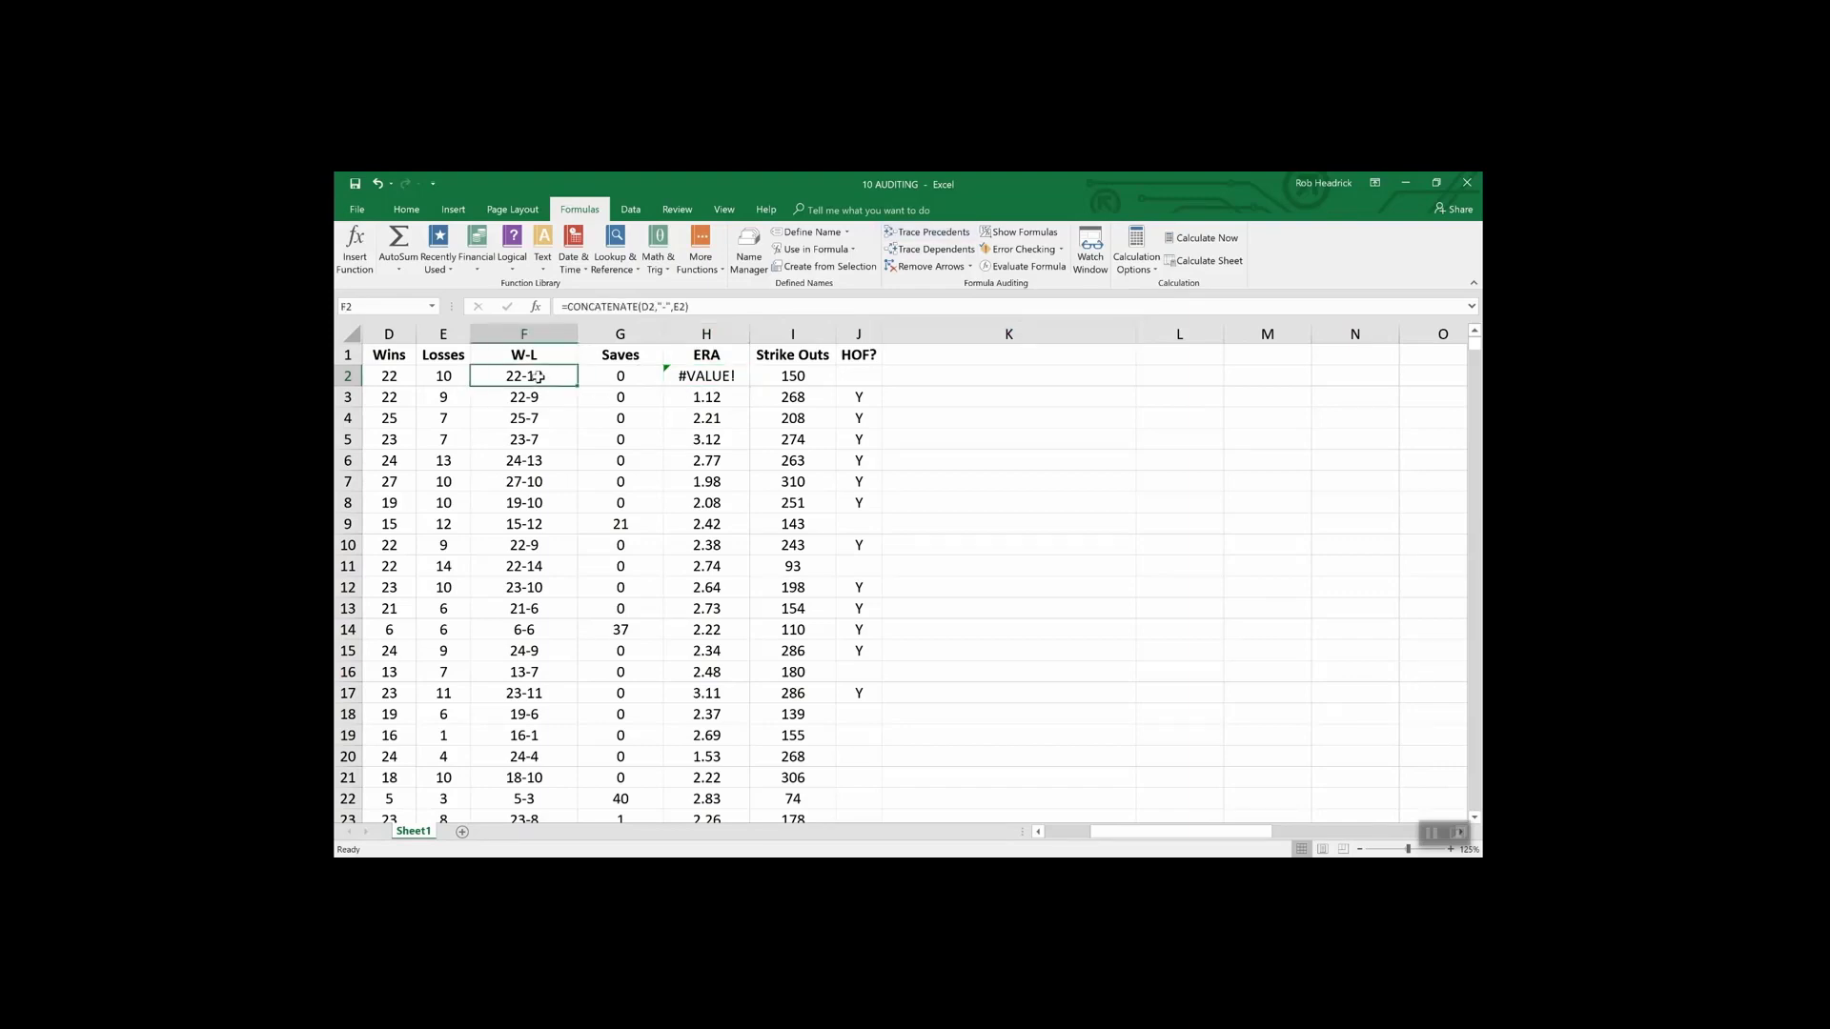
pyautogui.click(920, 235)
pyautogui.moveTo(1149, 835); pyautogui.dragTo(1103, 845)
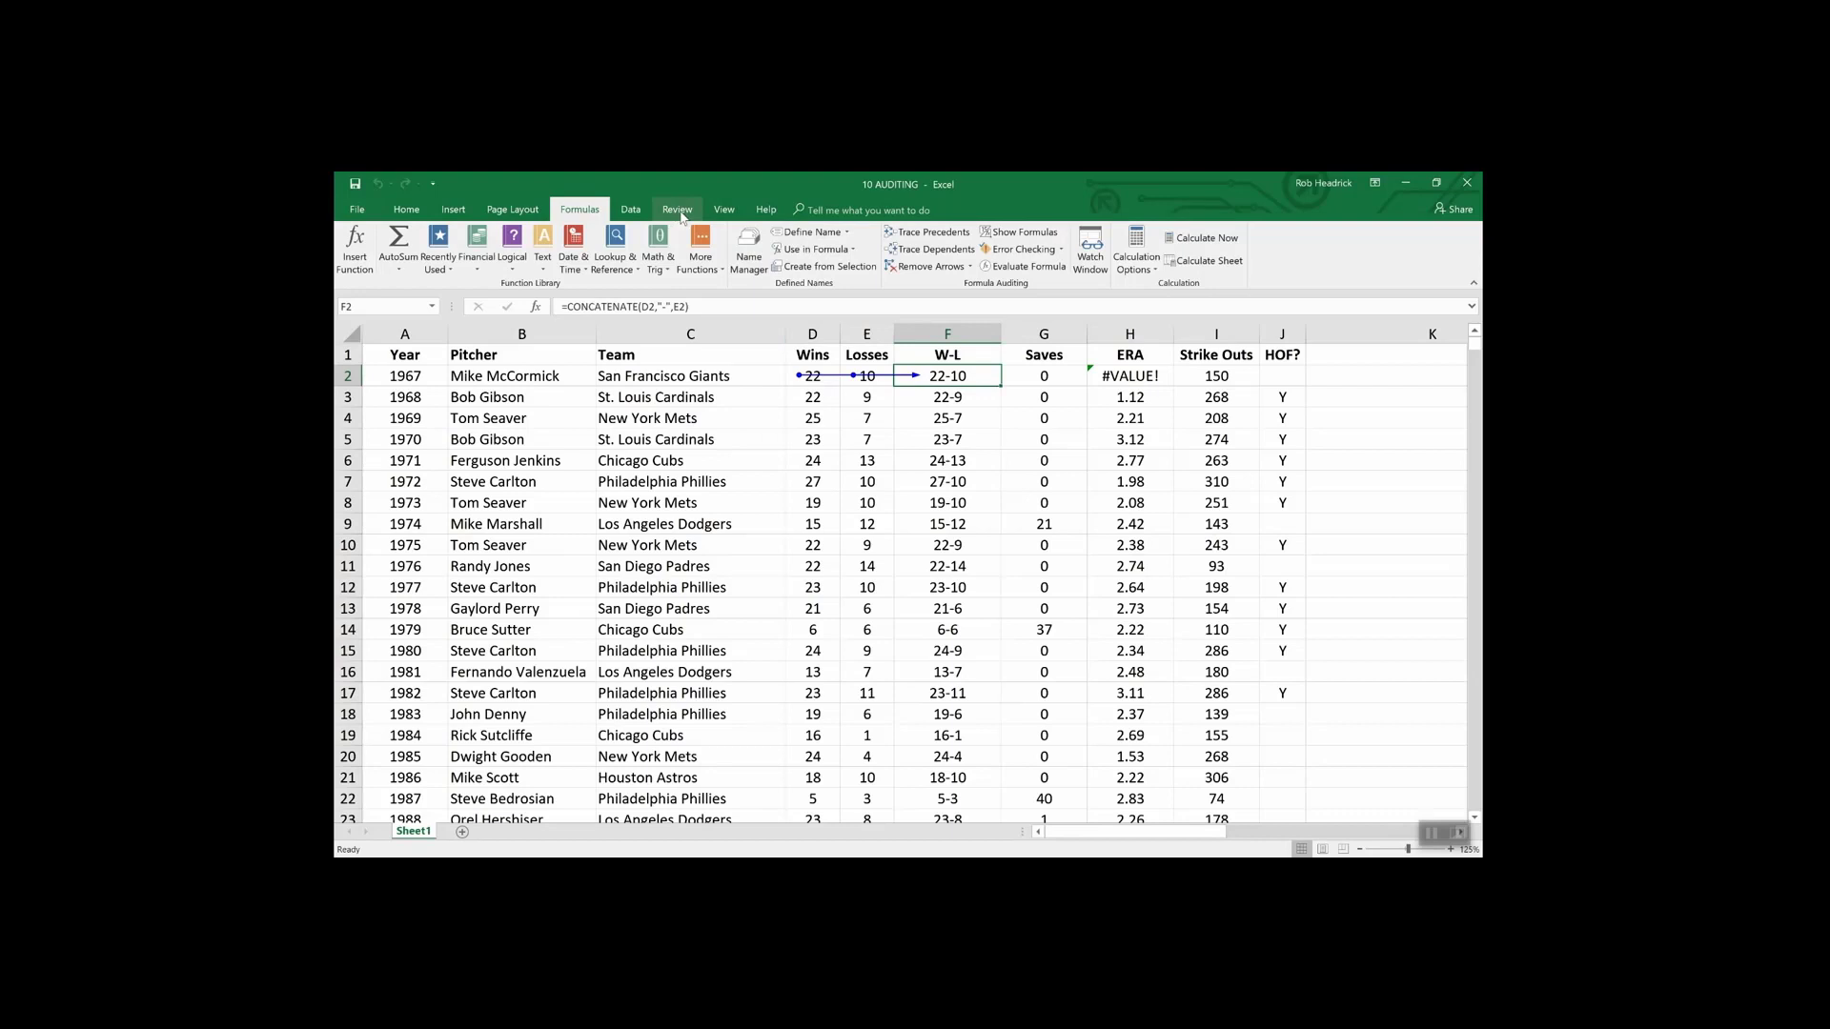
# - Switch back to 09 COMMENTS, trace the precedents of B6's 5.00% rate, then remove the arrows
pyautogui.click(722, 212)
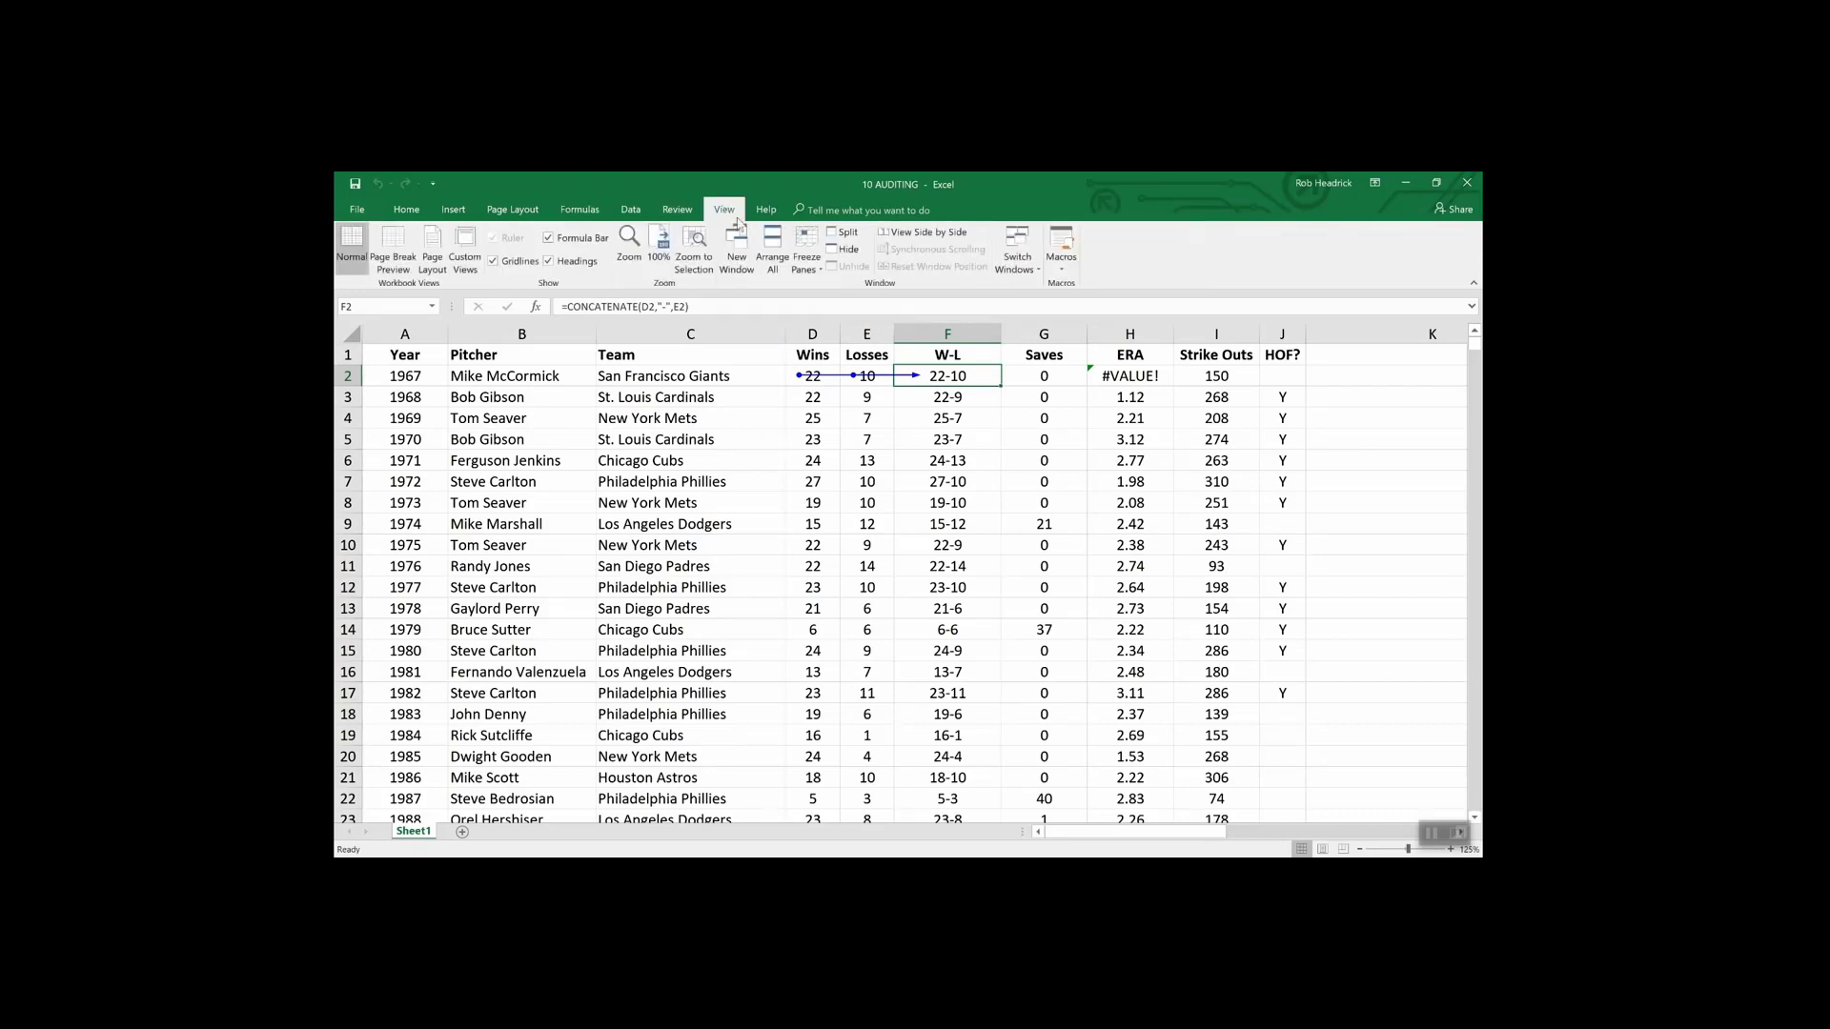
pyautogui.click(1025, 256)
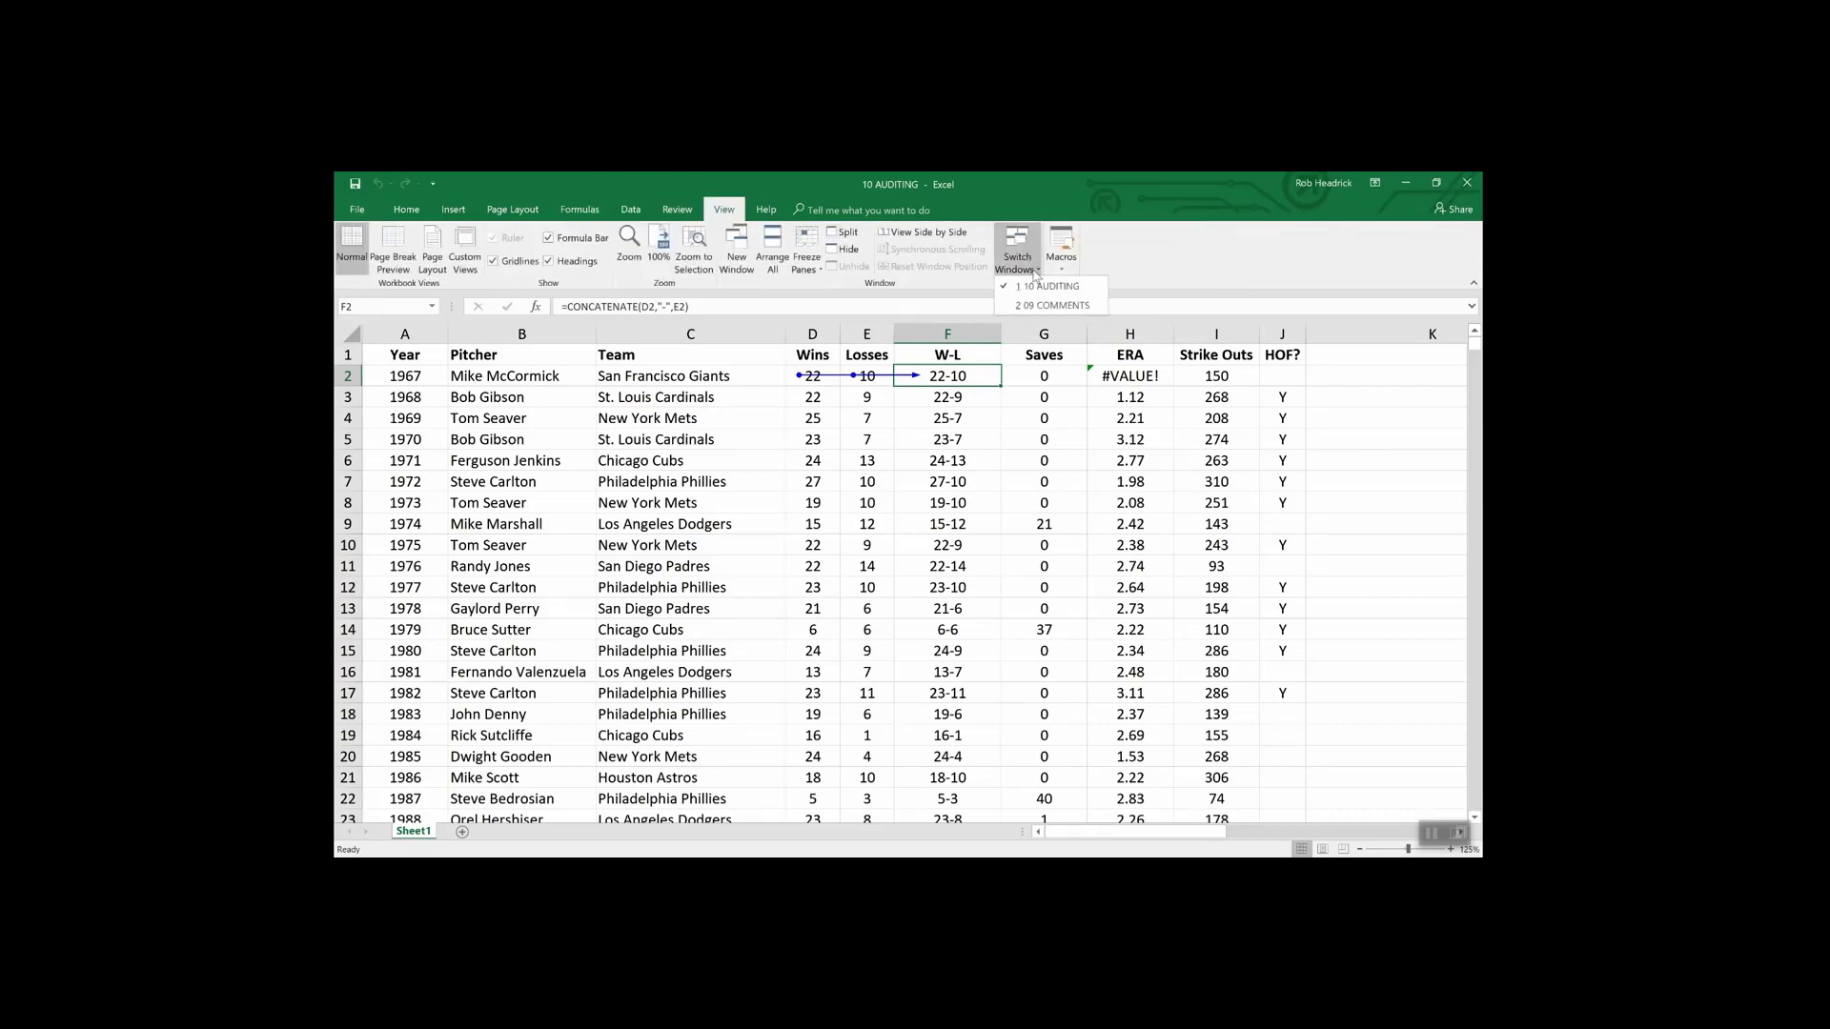
pyautogui.click(1050, 306)
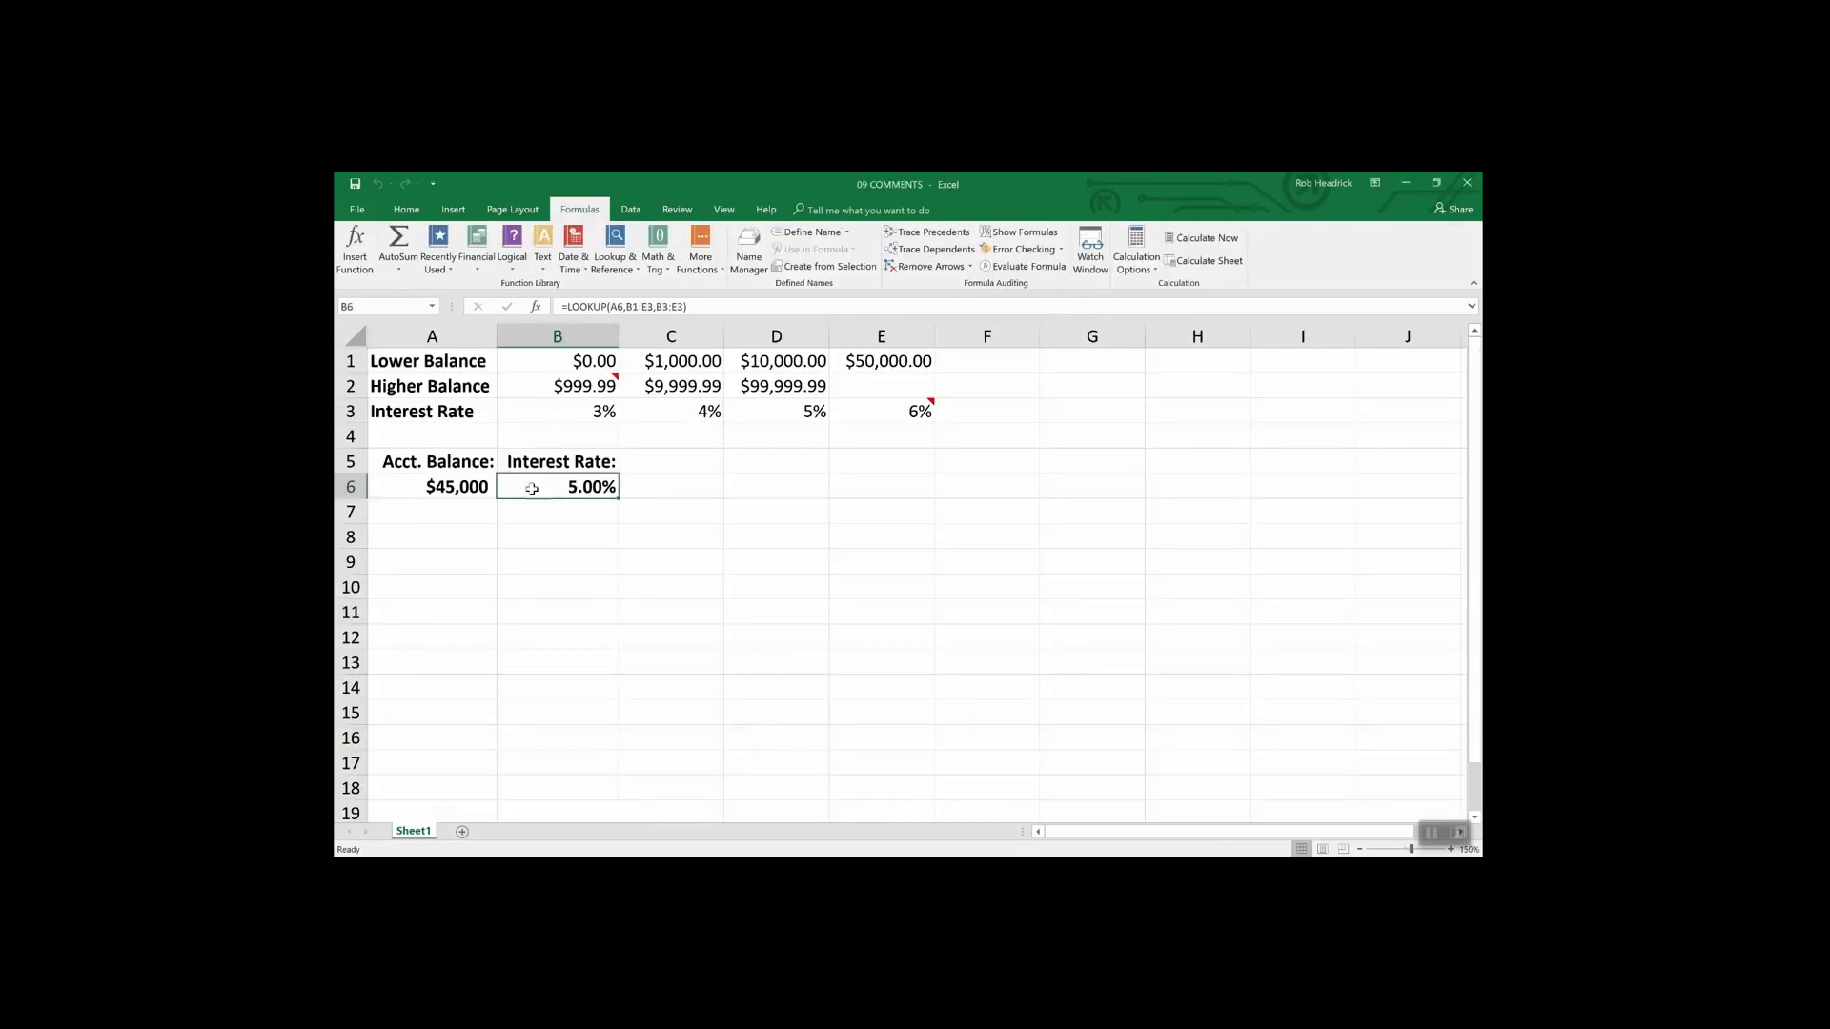
pyautogui.click(929, 232)
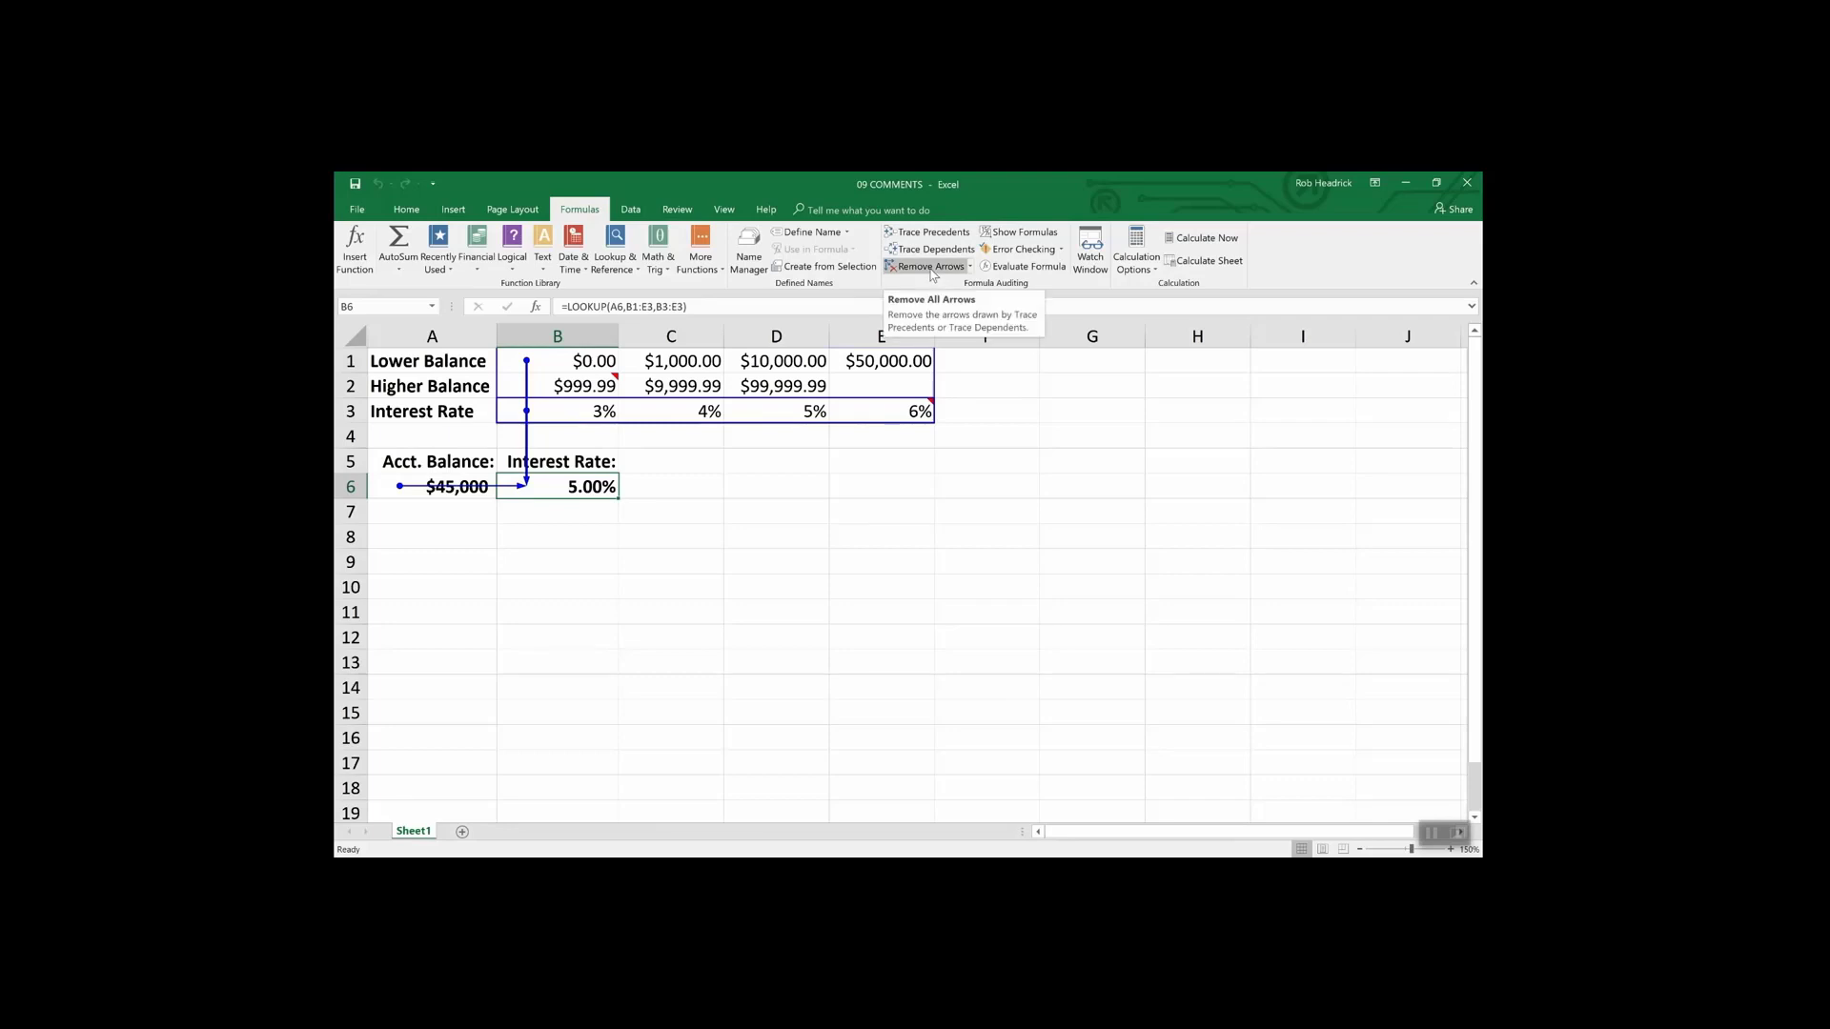
pyautogui.click(930, 267)
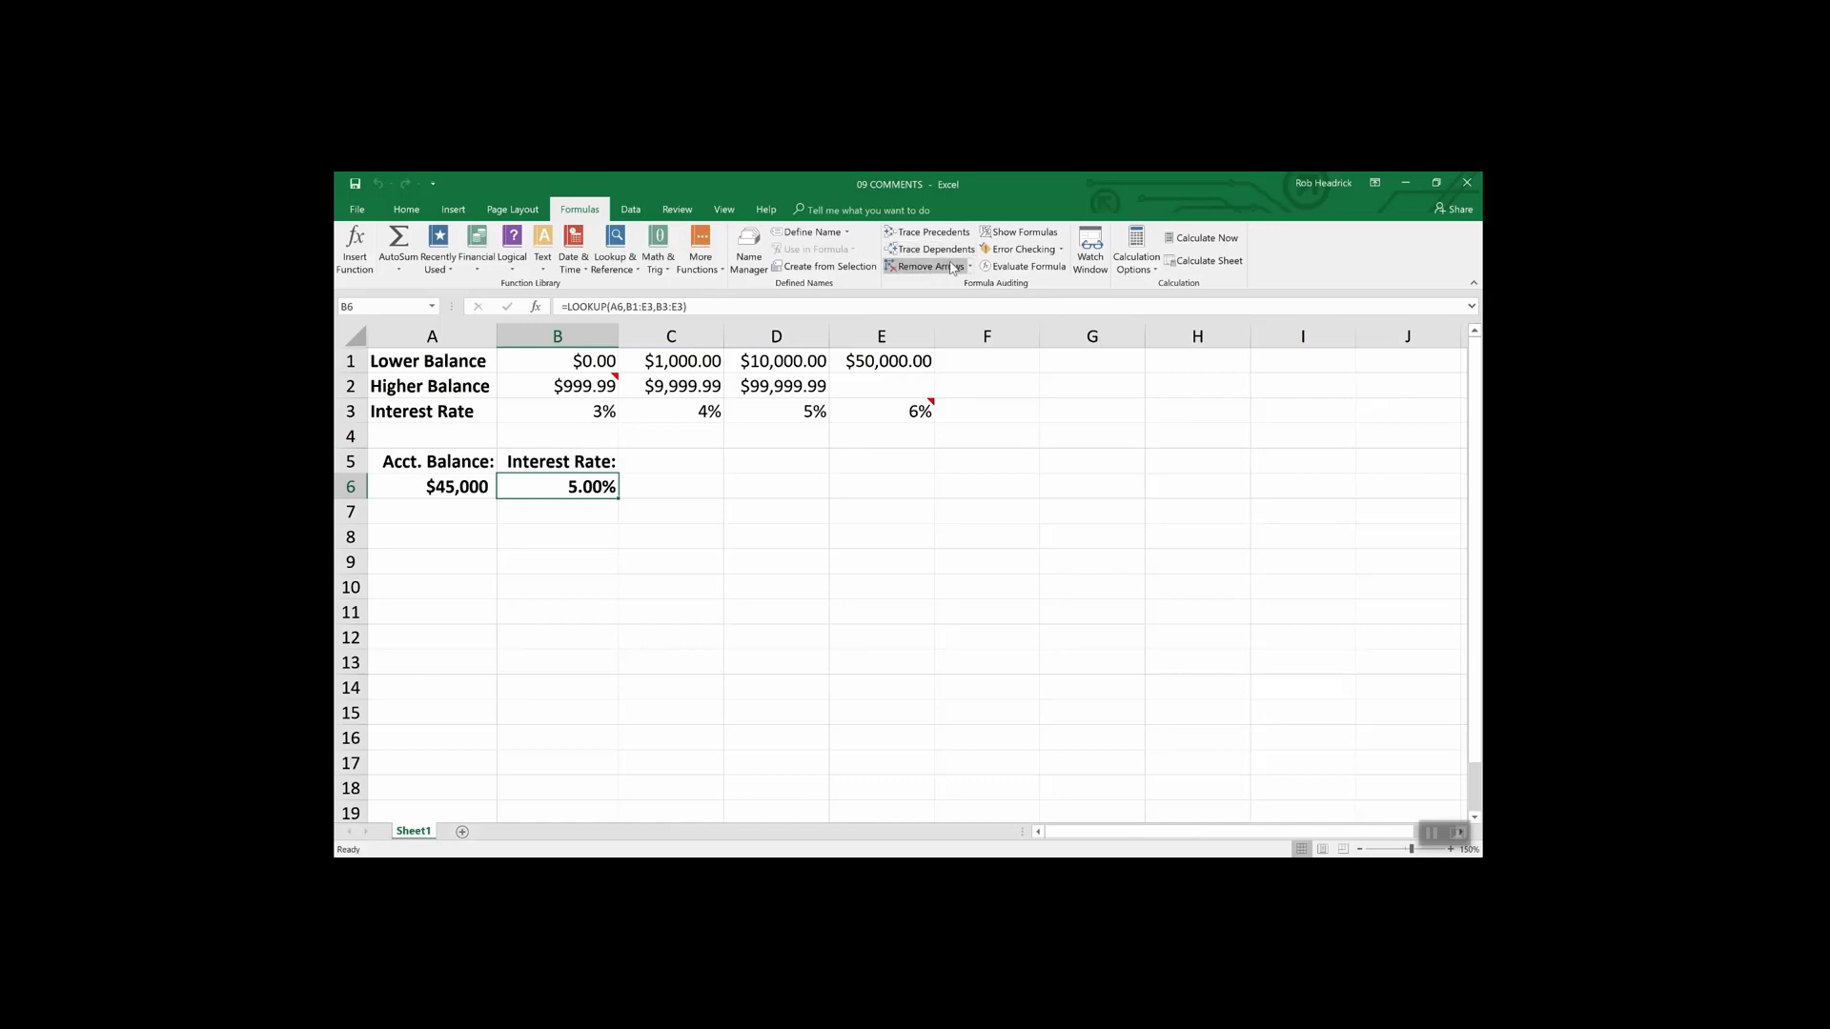
# - Switch back to the 10 AUDITING workbook window
pyautogui.click(724, 210)
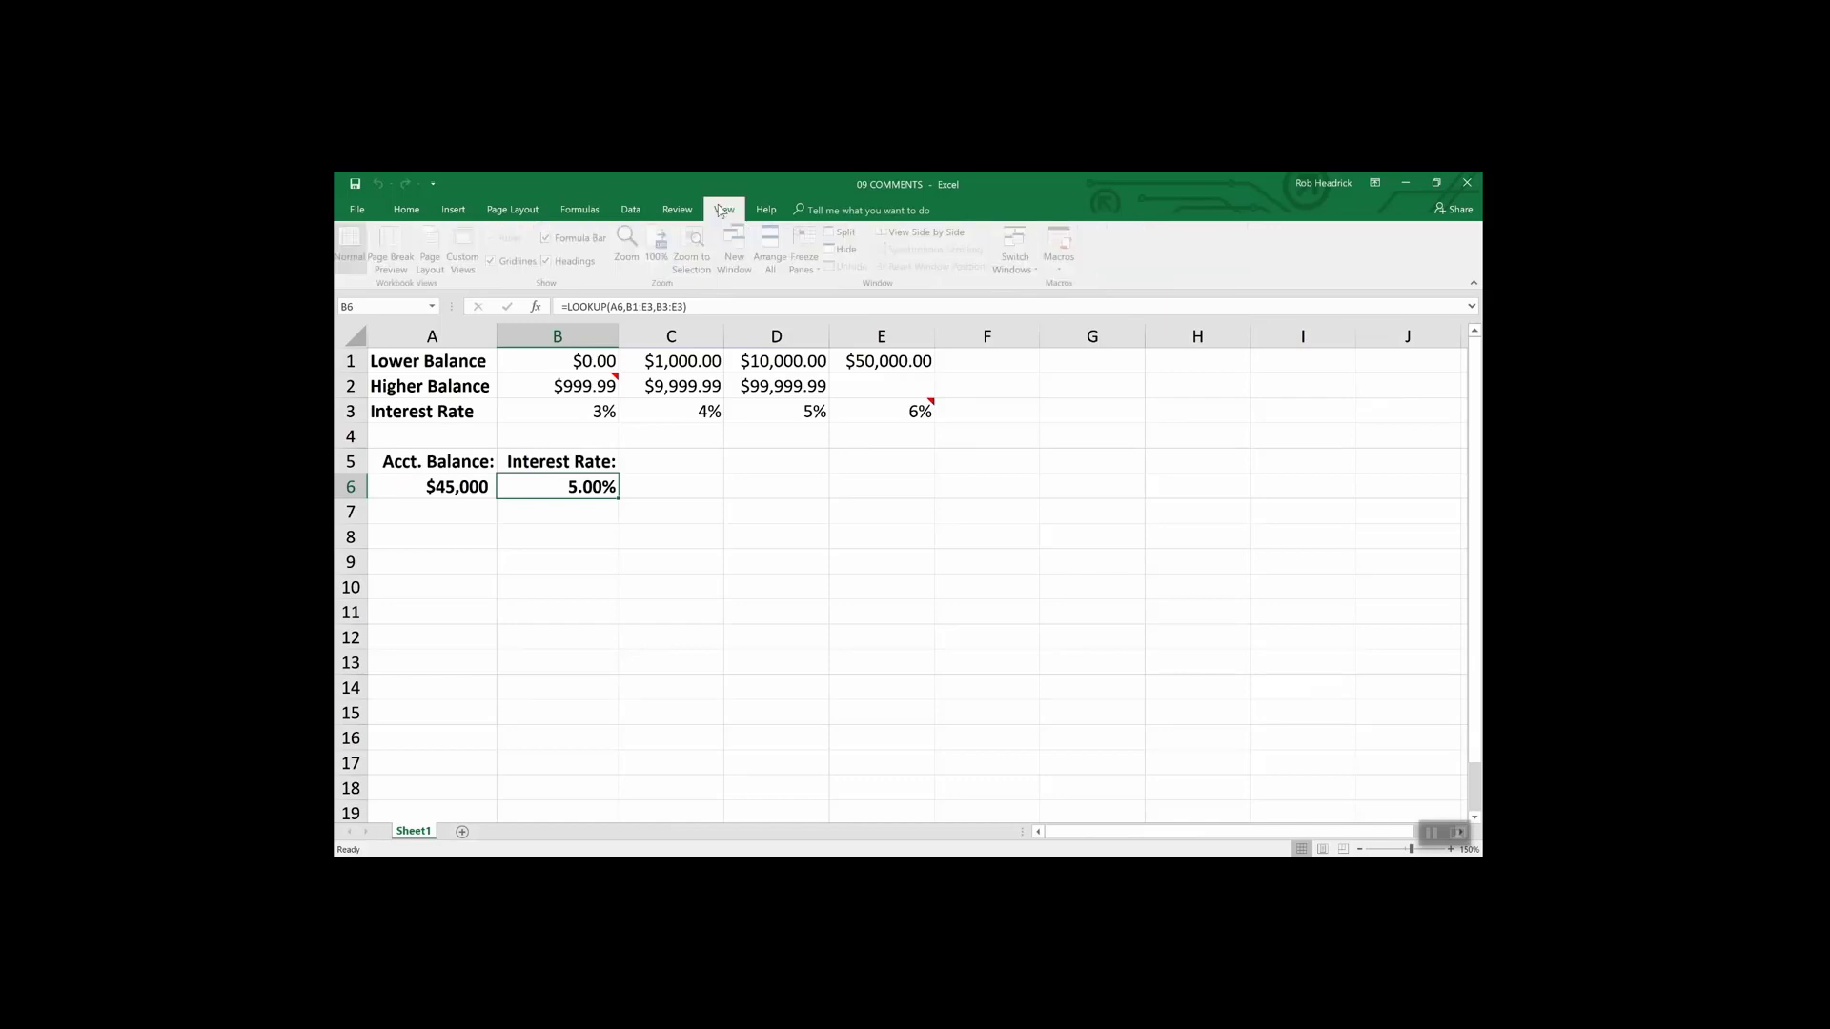
pyautogui.click(1018, 255)
pyautogui.click(1025, 285)
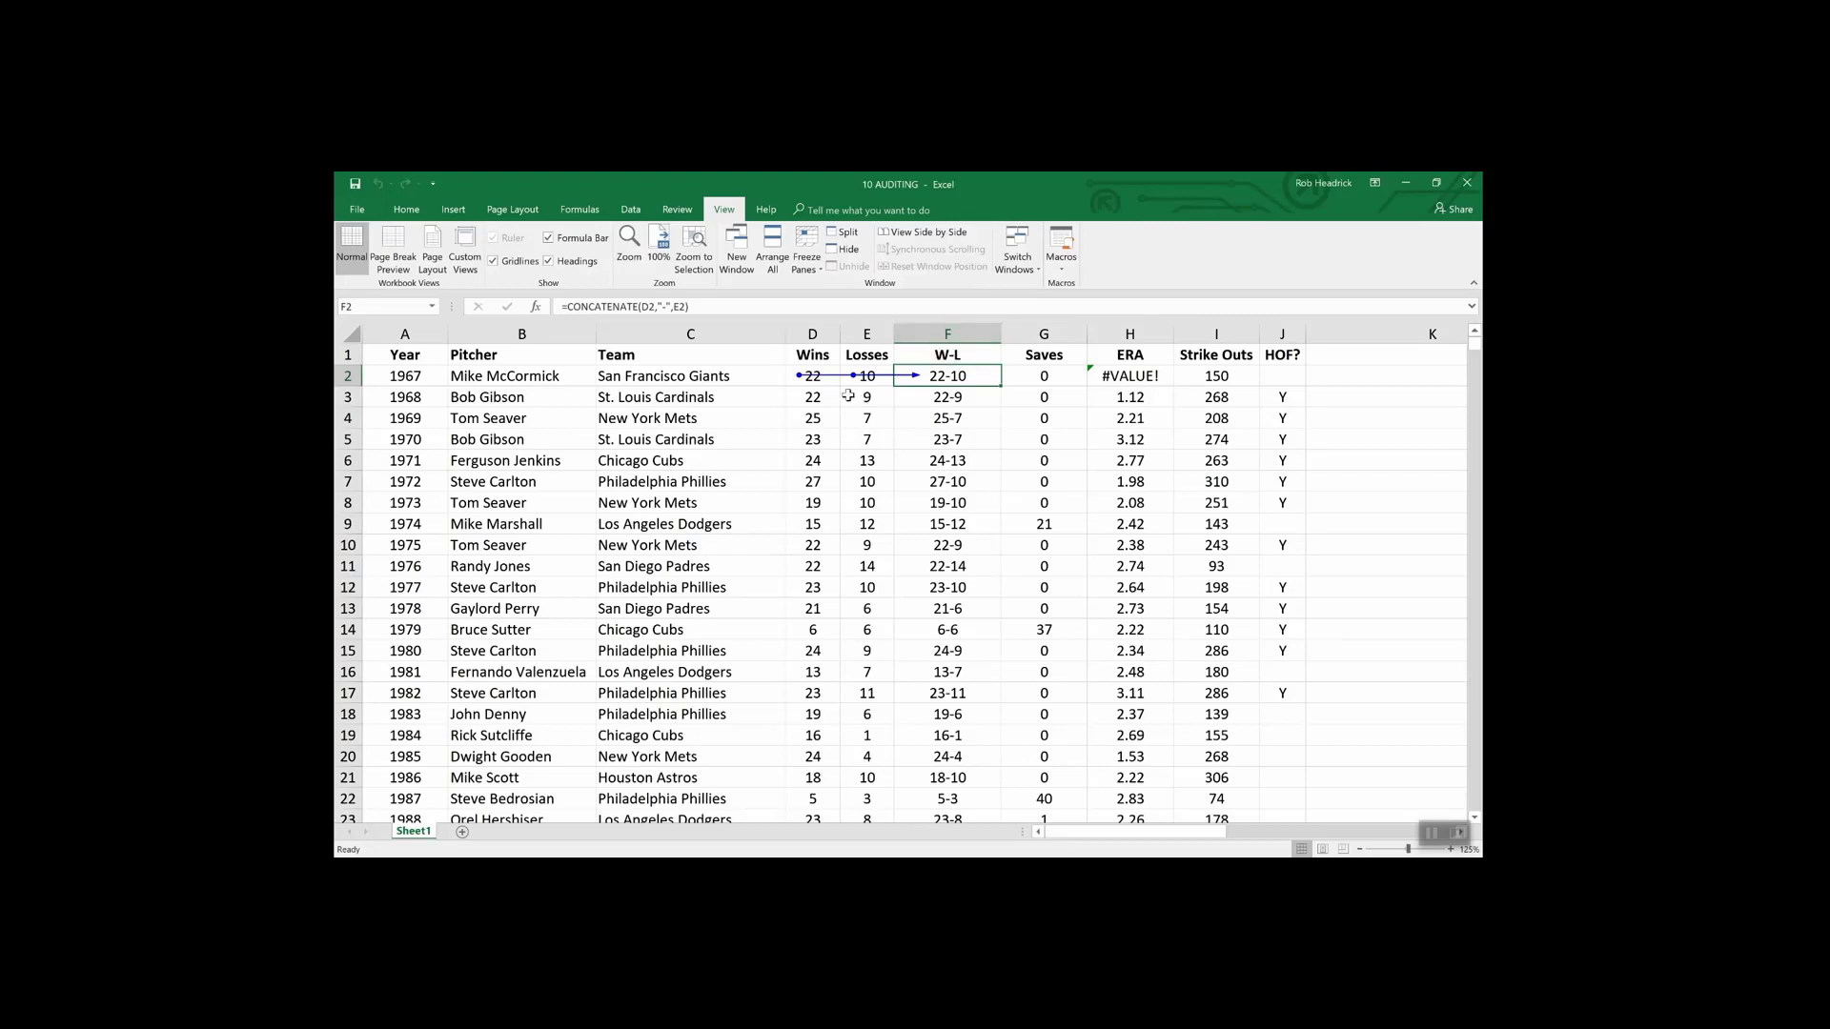
# - Remove the trace arrows into F2, then briefly show formulas across the sheet before restoring values
pyautogui.click(576, 212)
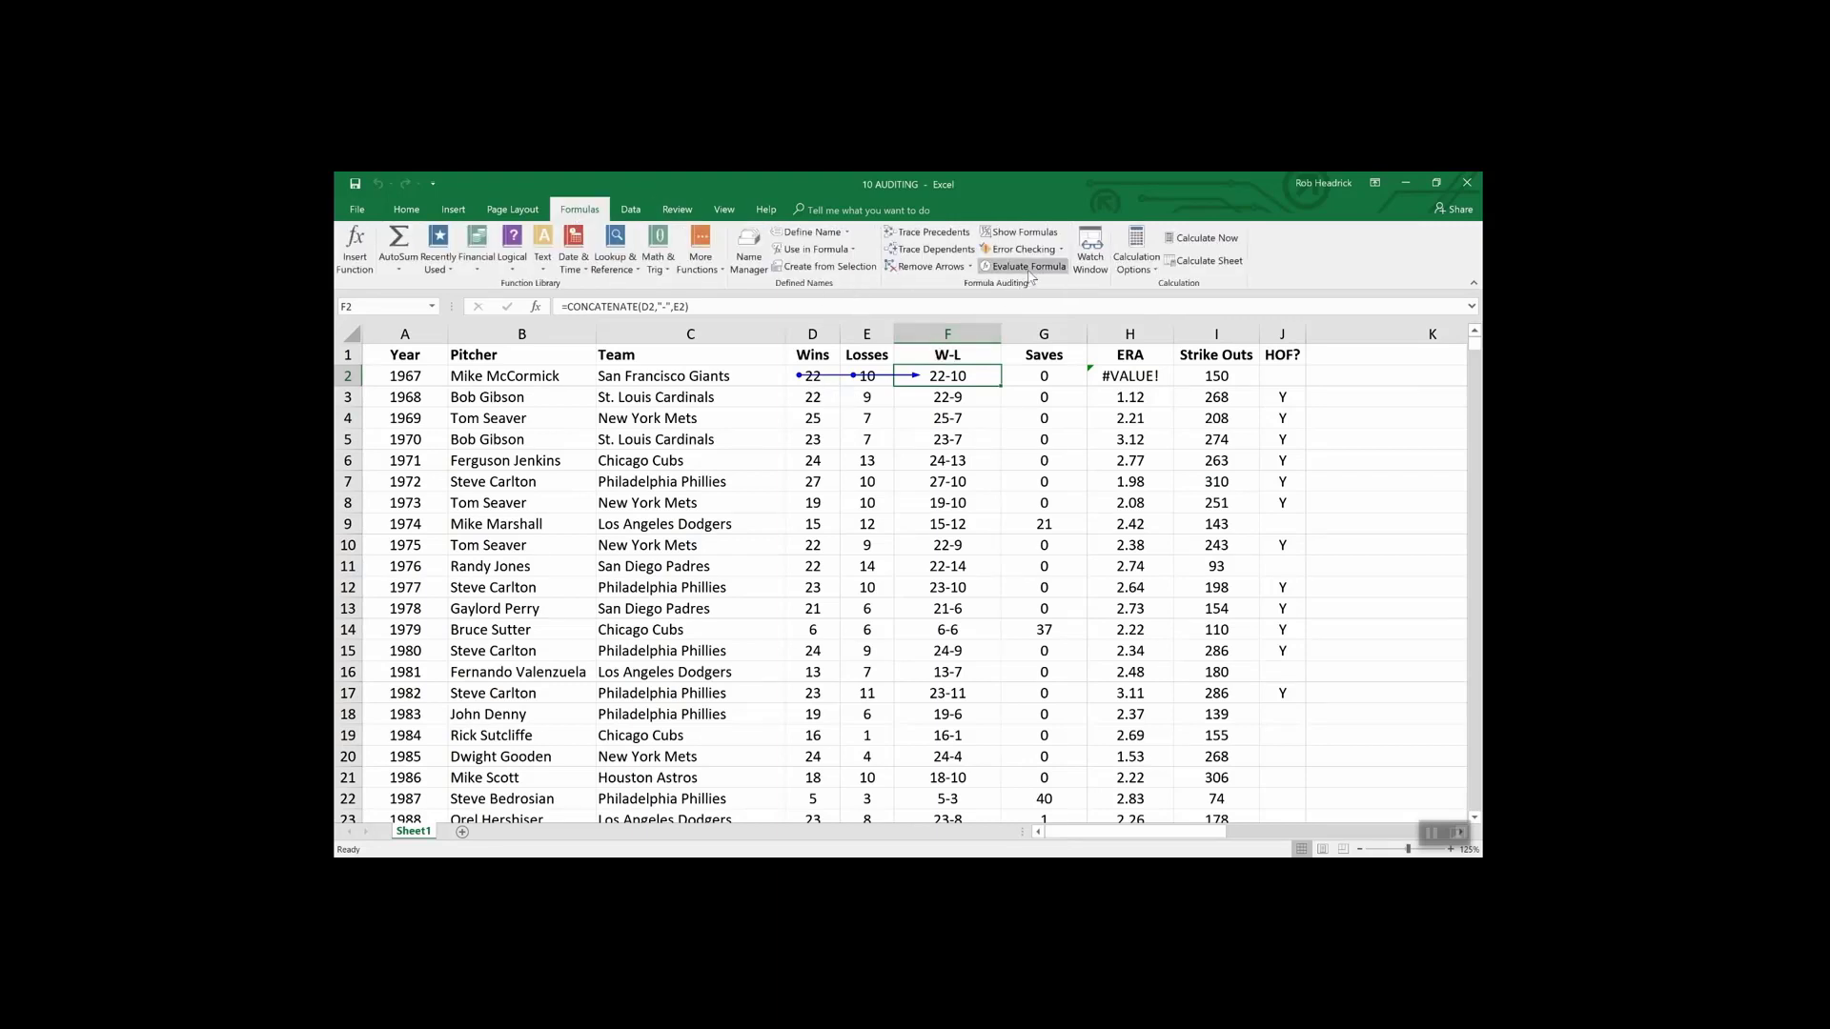
pyautogui.click(930, 267)
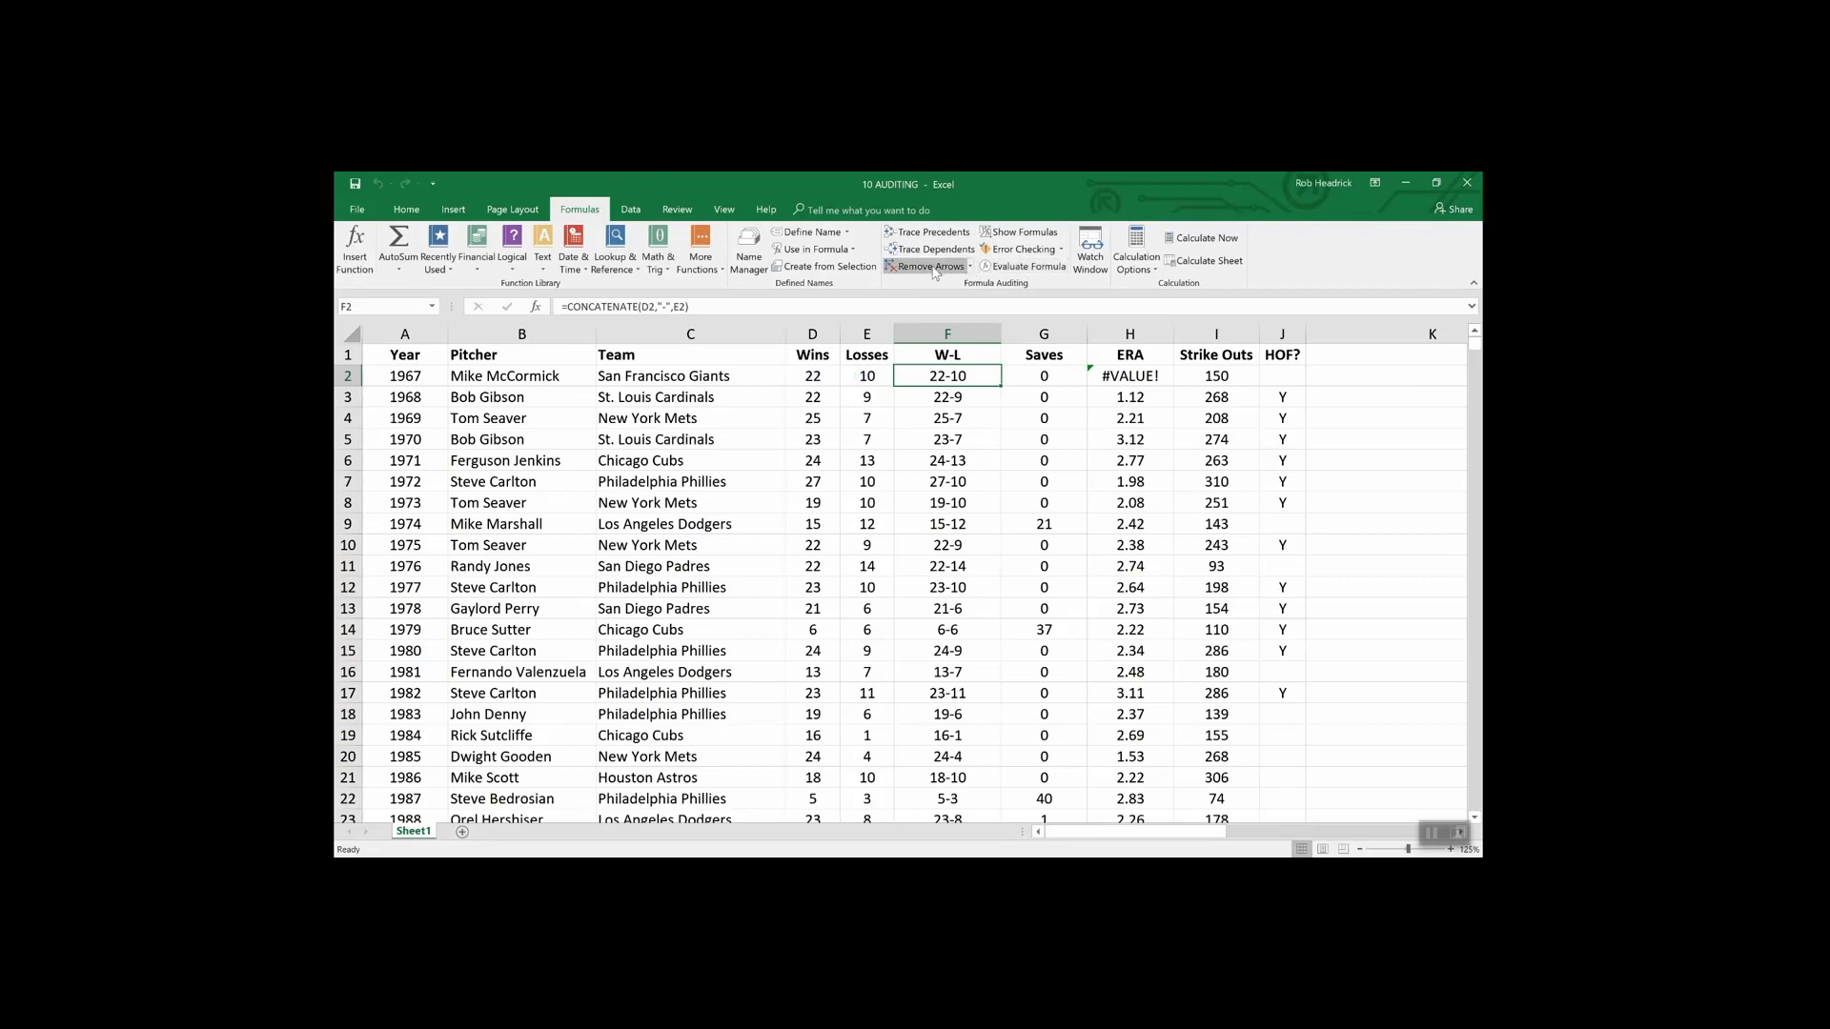
pyautogui.click(1017, 233)
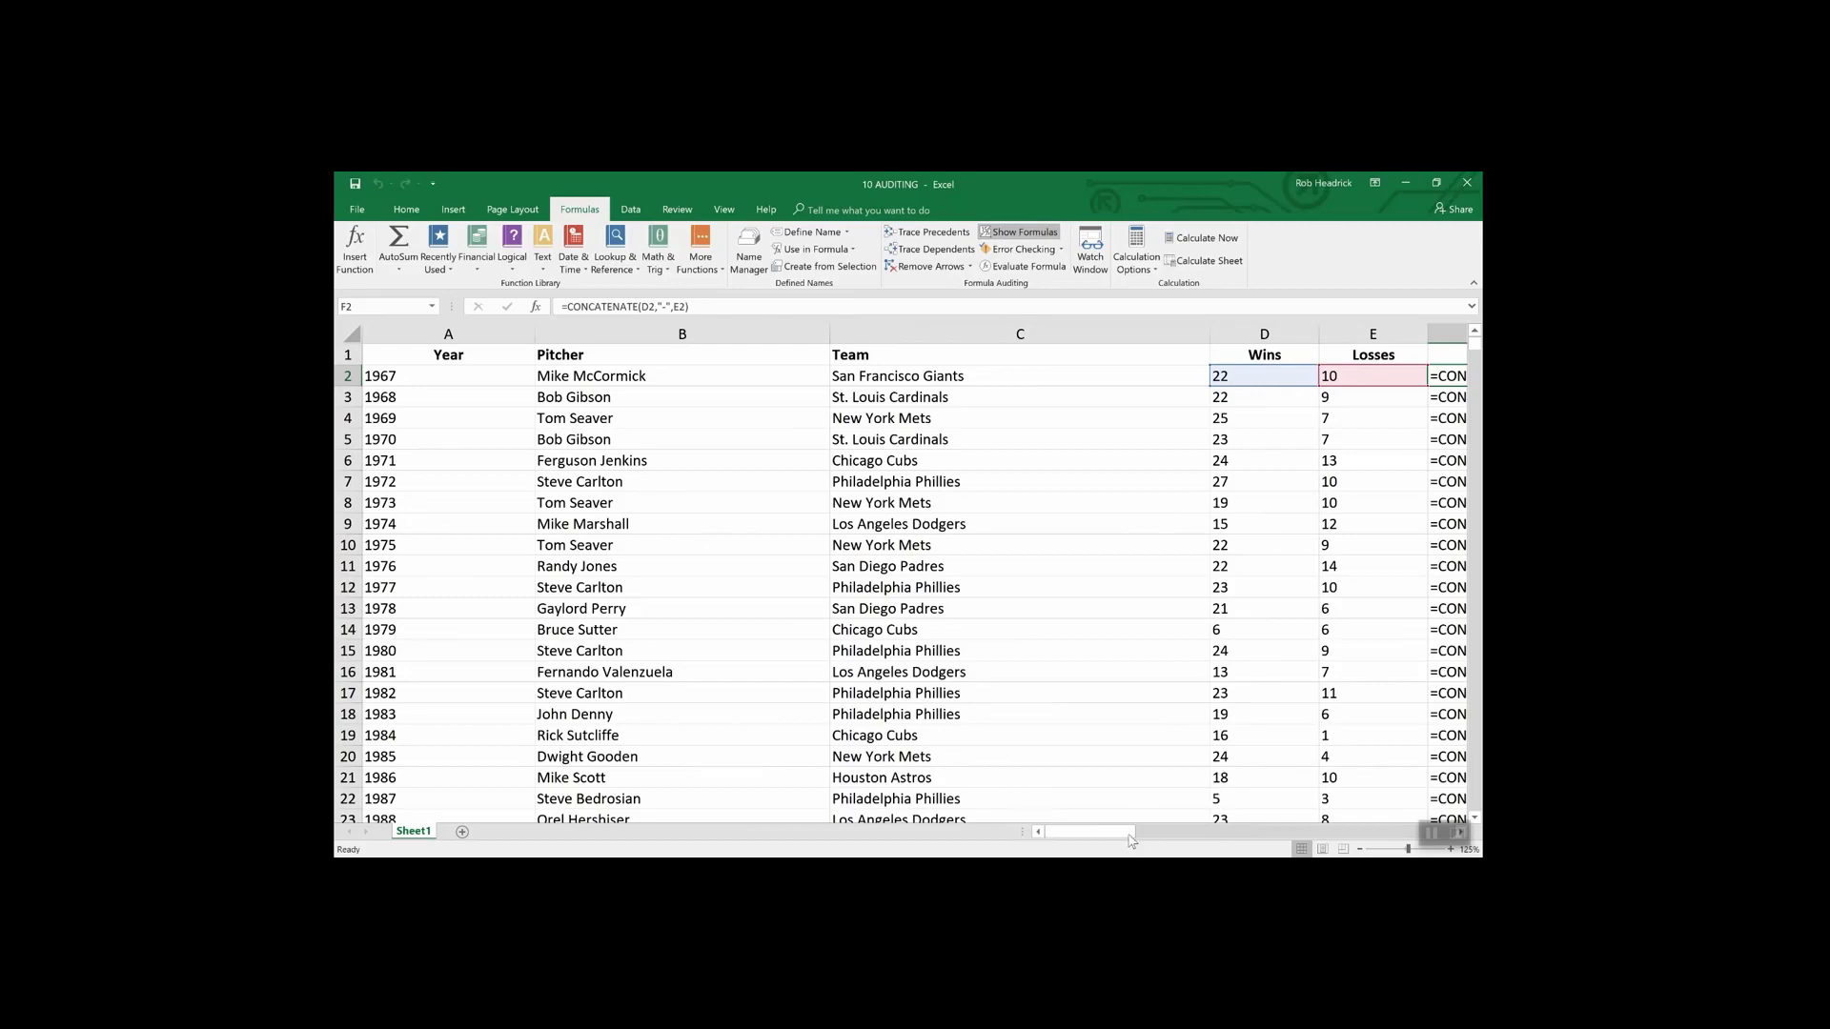
pyautogui.moveTo(1131, 840); pyautogui.dragTo(1137, 834)
pyautogui.hscroll(3, 1137, 834)
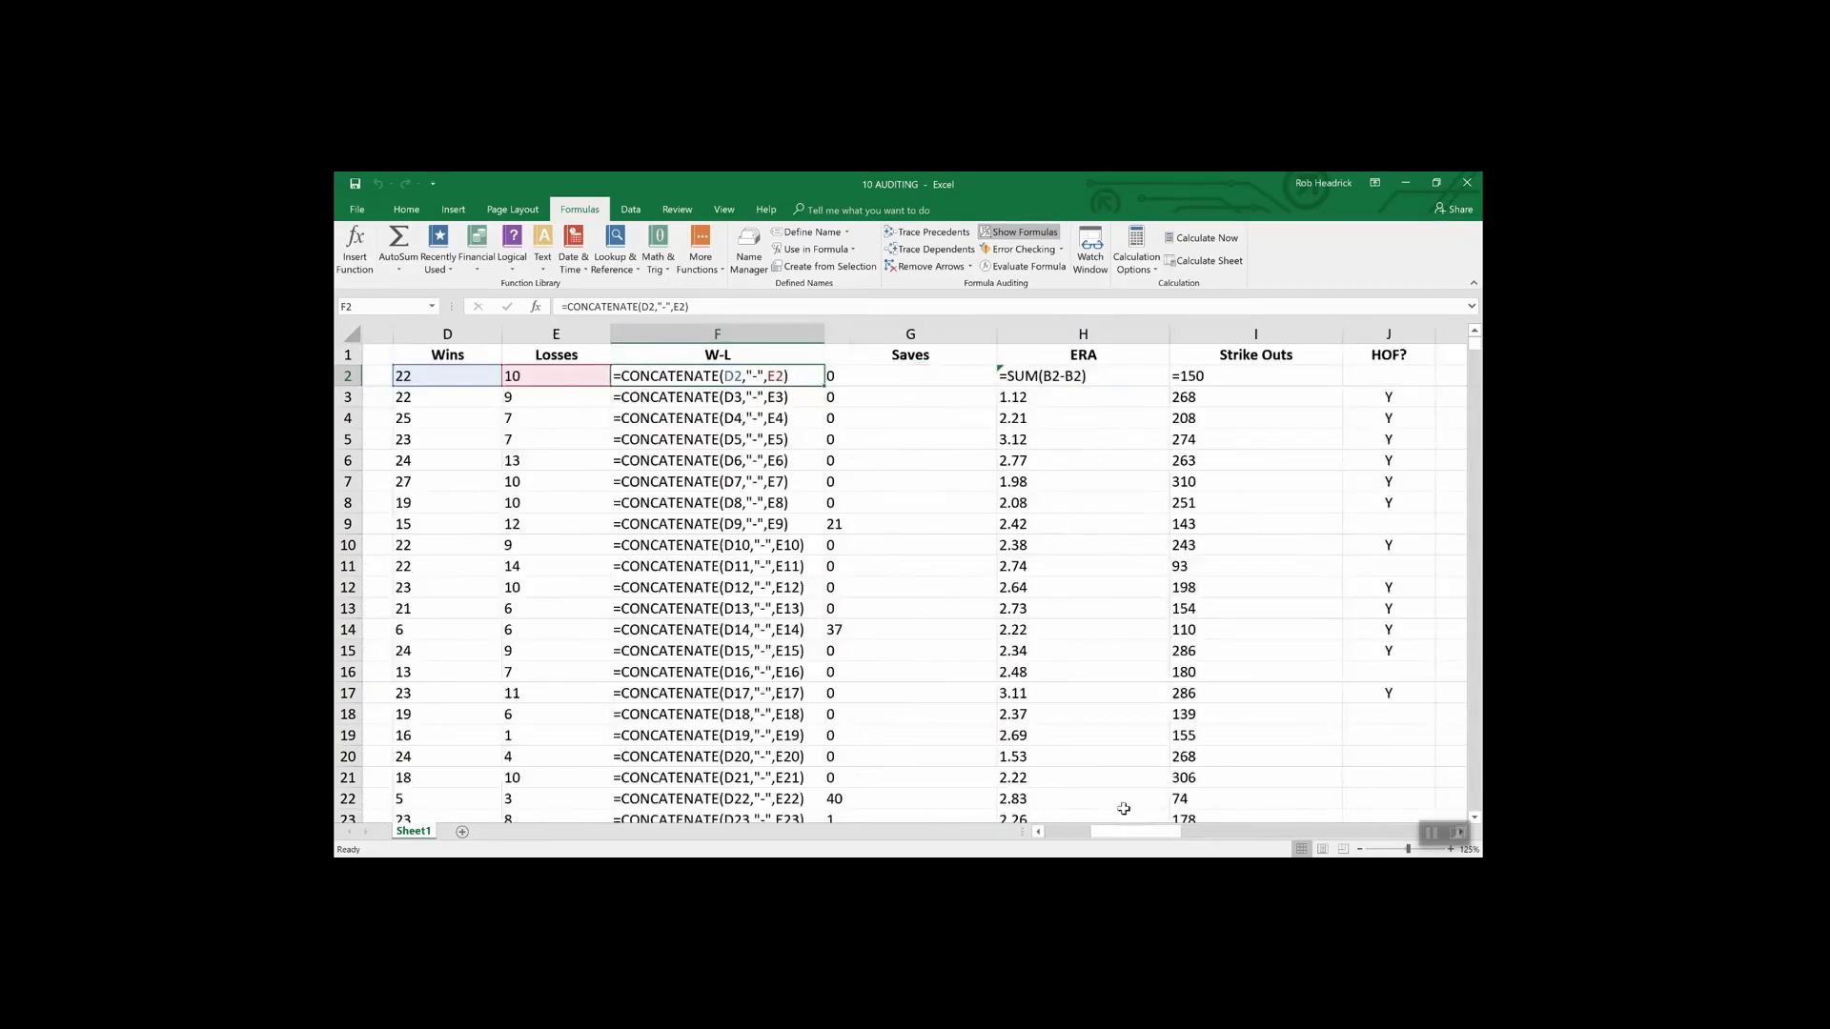
pyautogui.hscroll(1, 1124, 809)
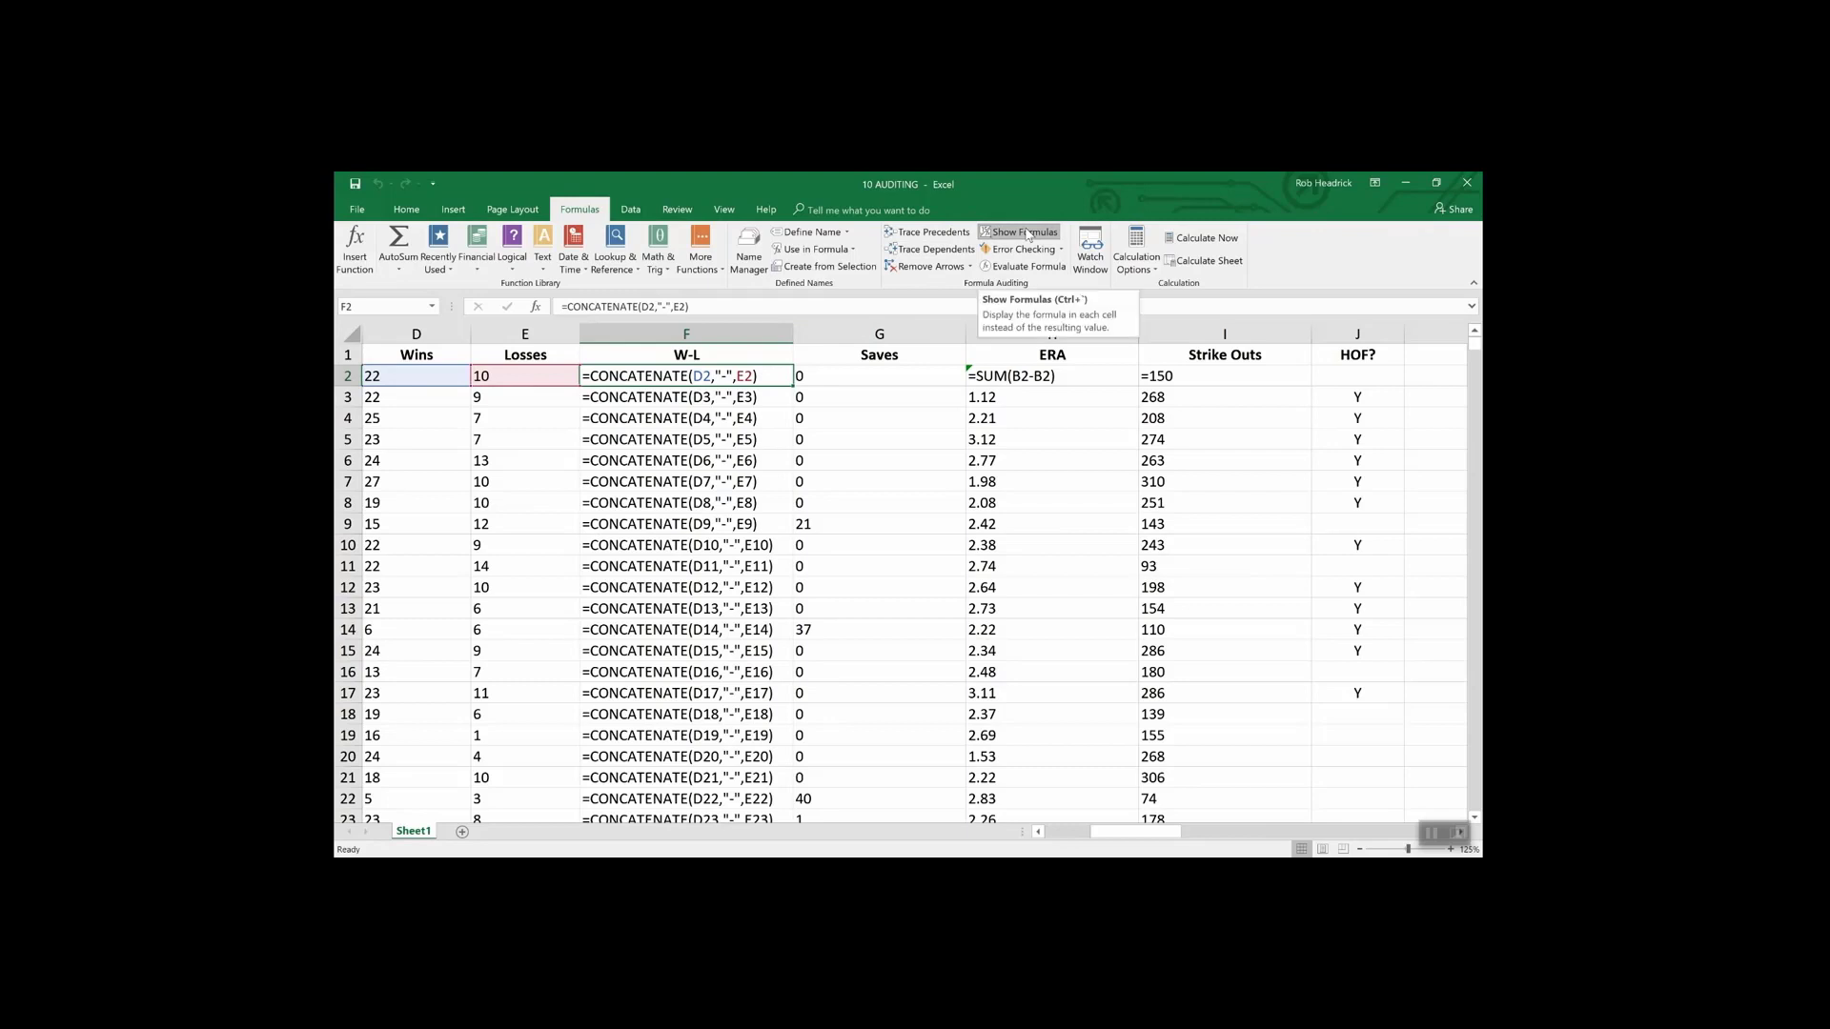
pyautogui.click(1027, 234)
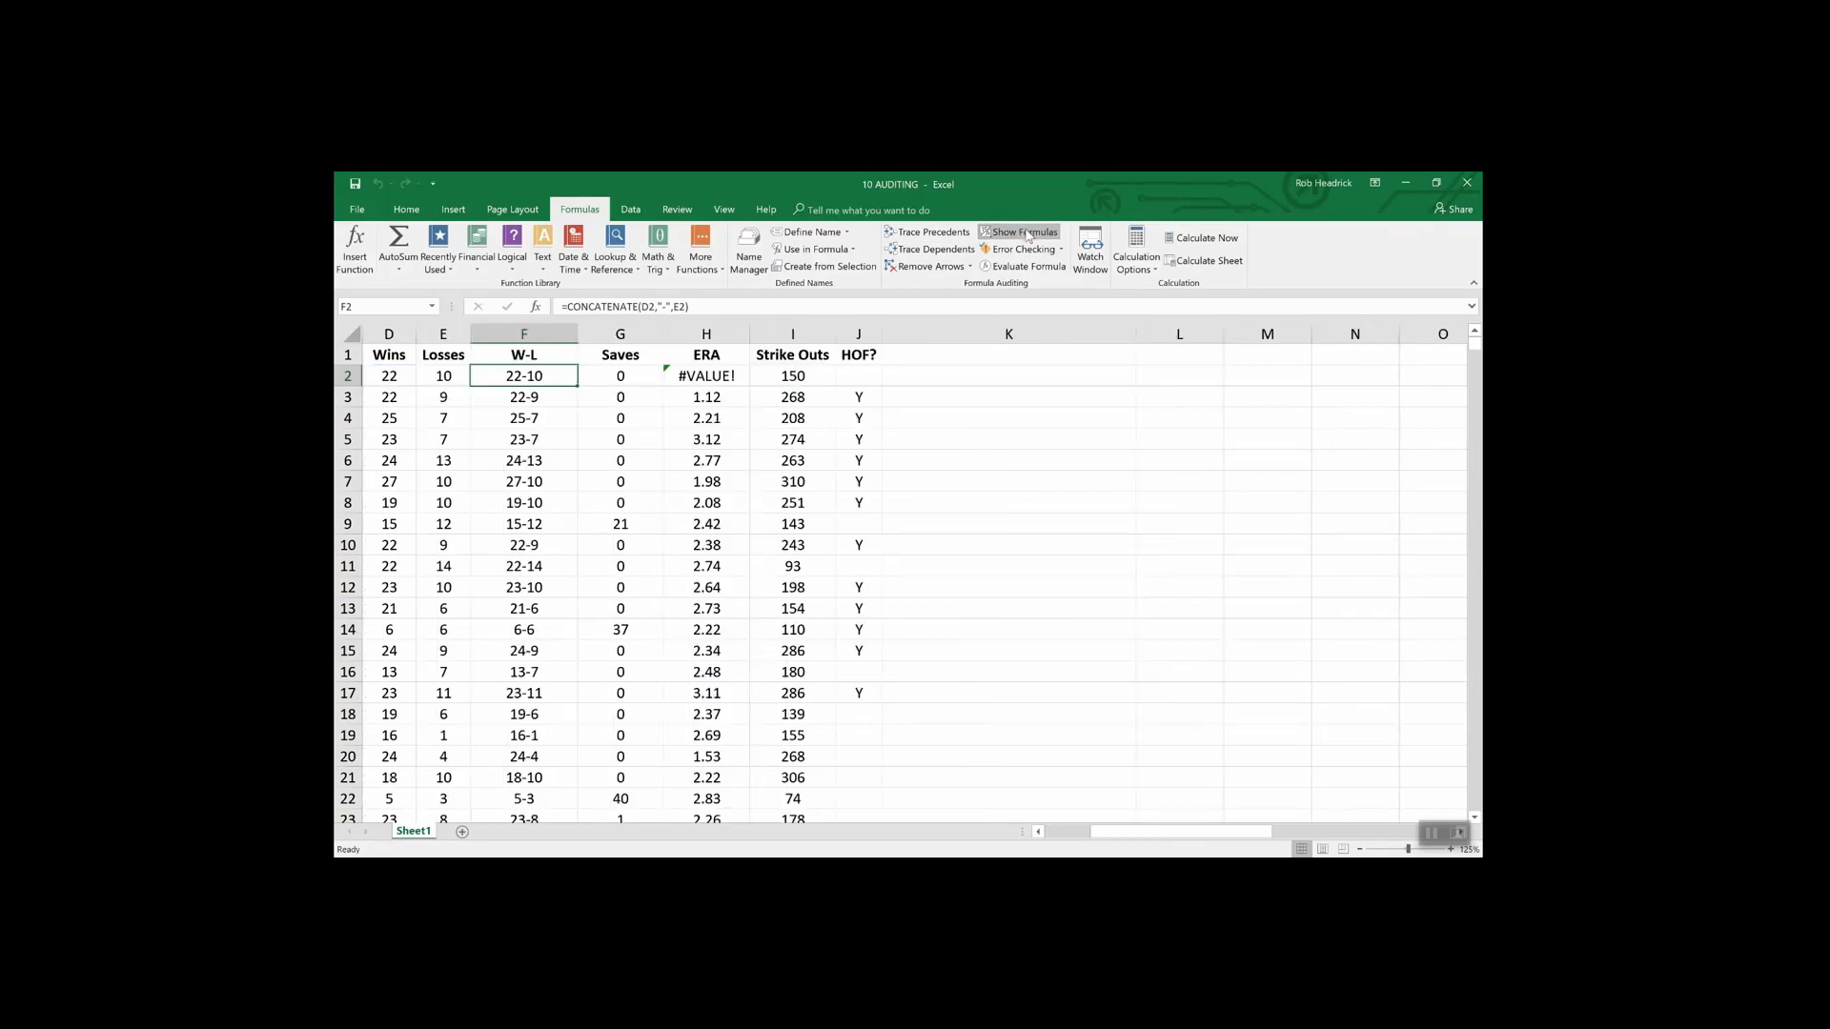
pyautogui.click(1039, 832)
pyautogui.click(1039, 832)
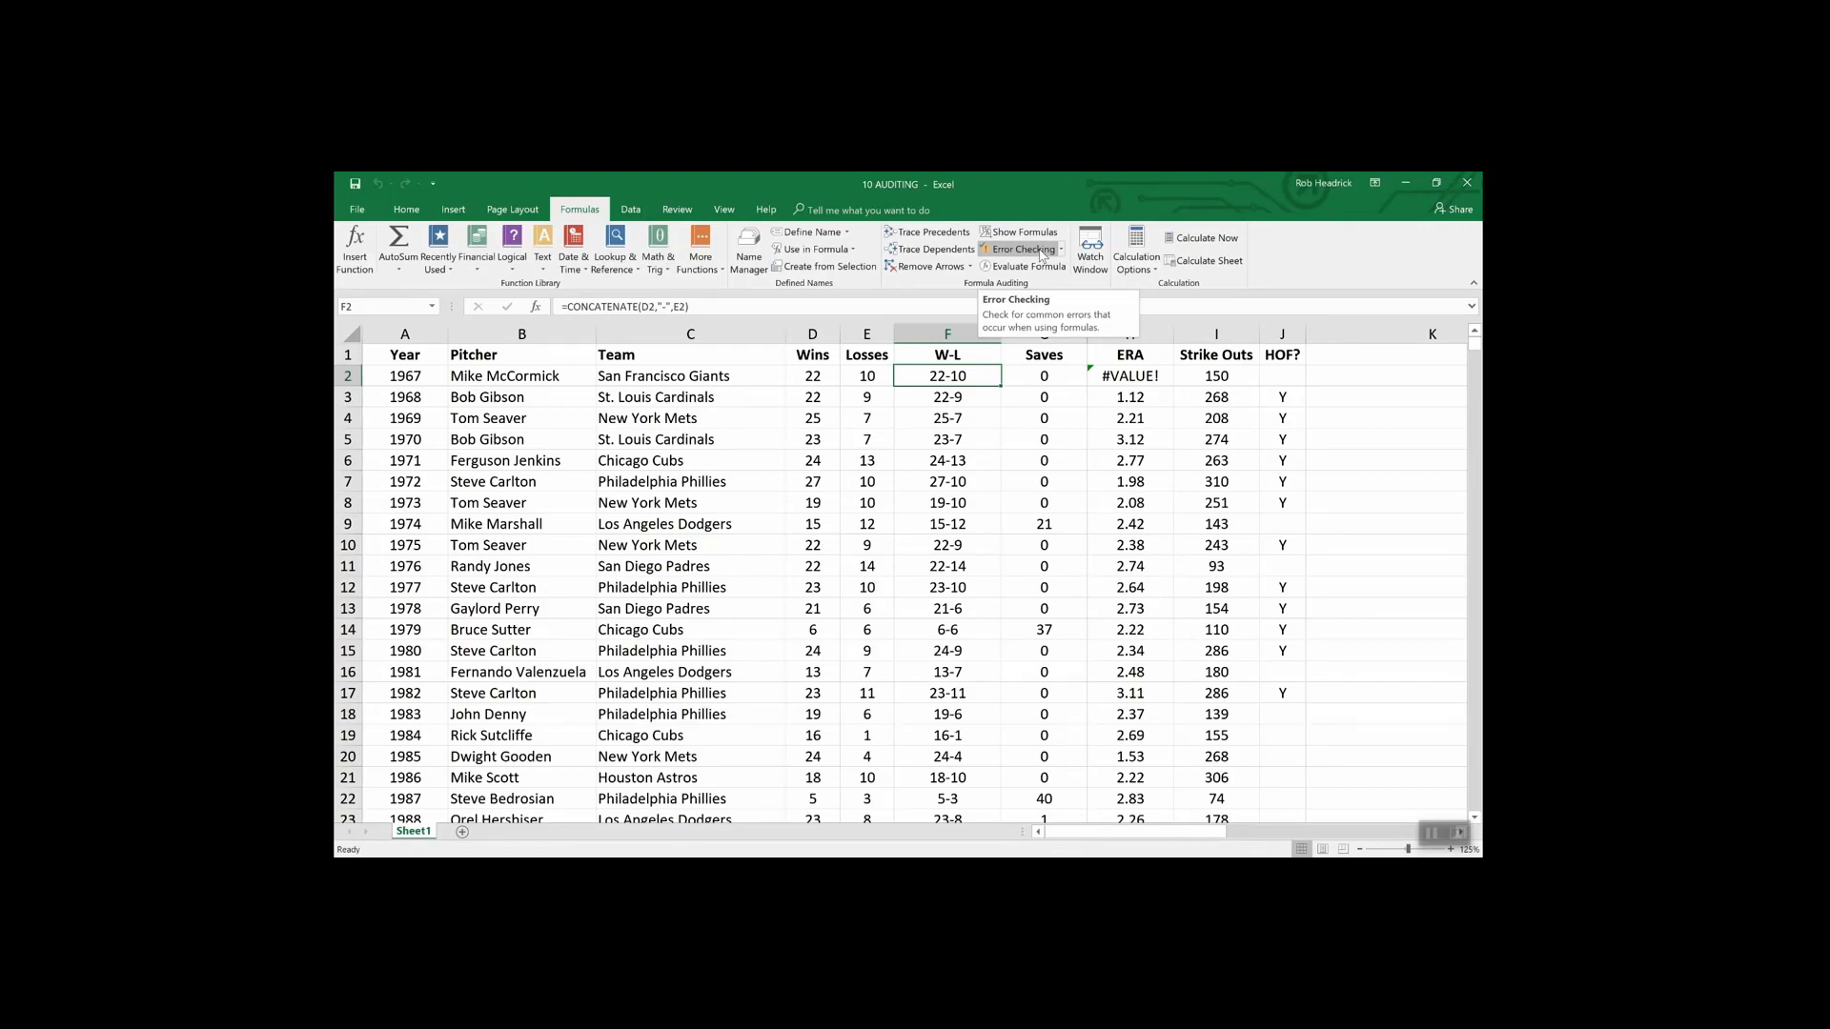
pyautogui.click(1042, 251)
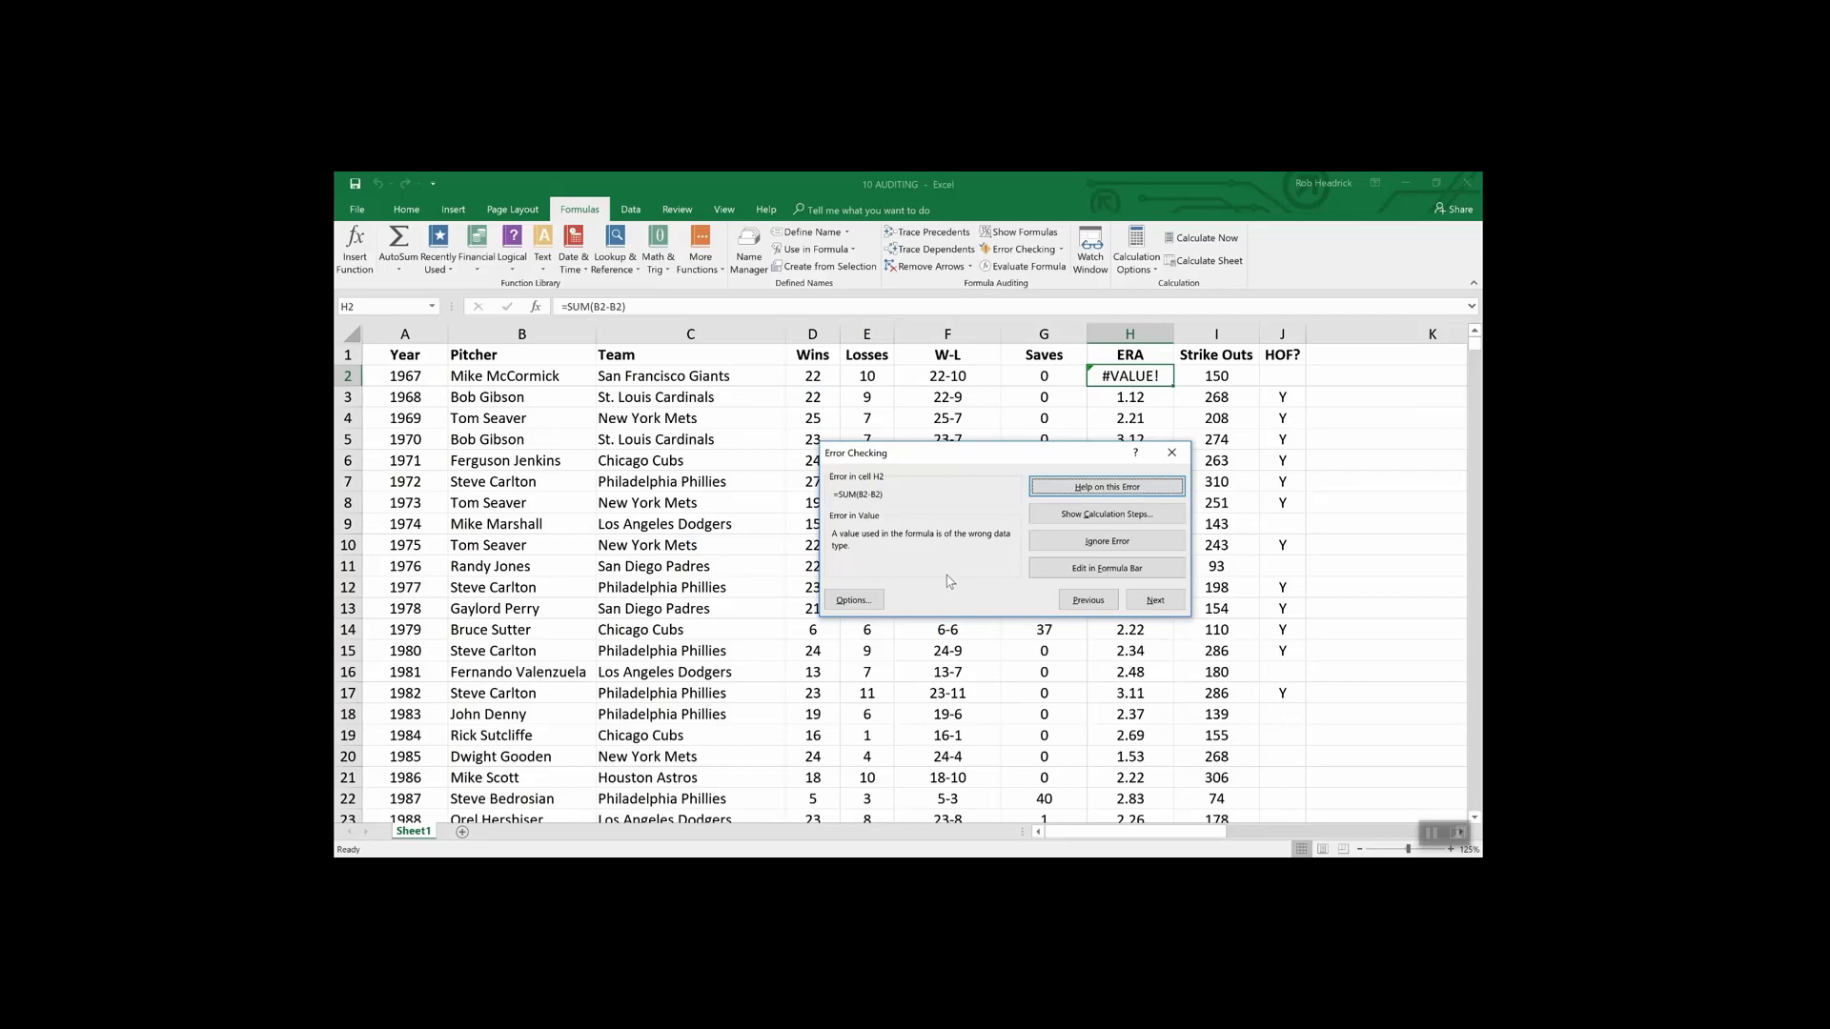
pyautogui.click(1346, 572)
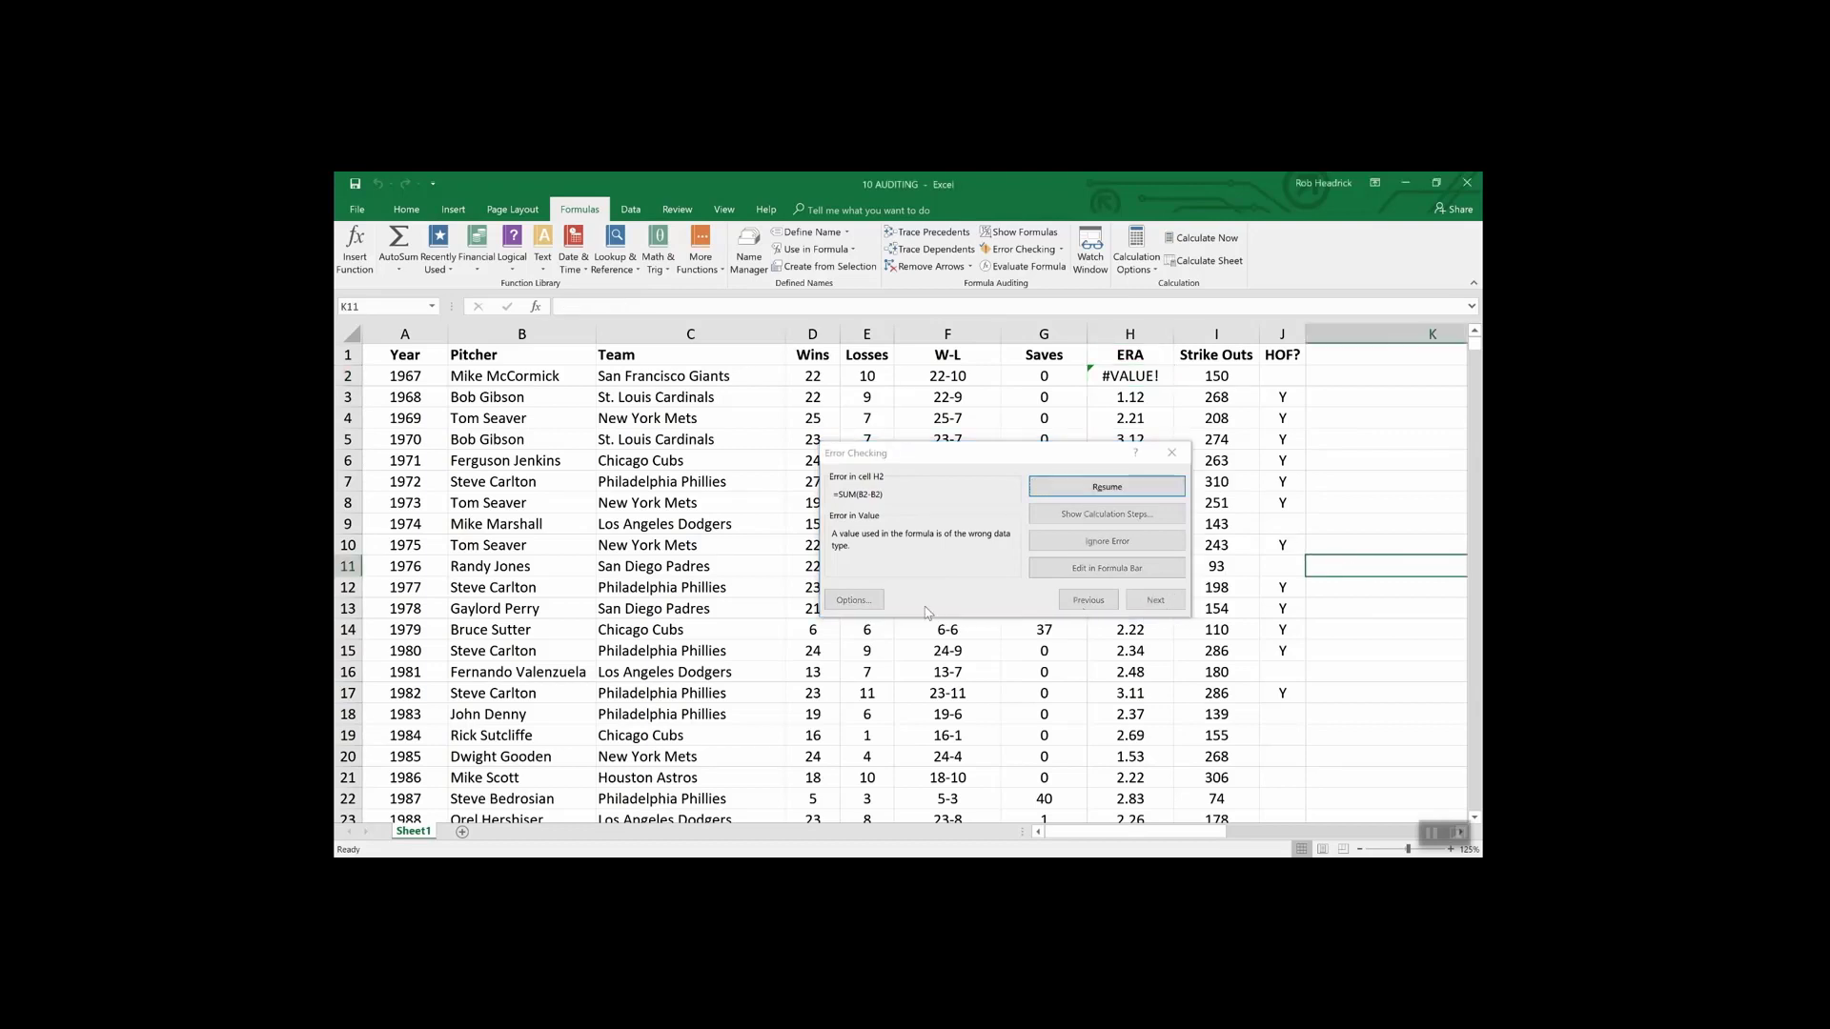
pyautogui.click(1171, 453)
pyautogui.click(1171, 453)
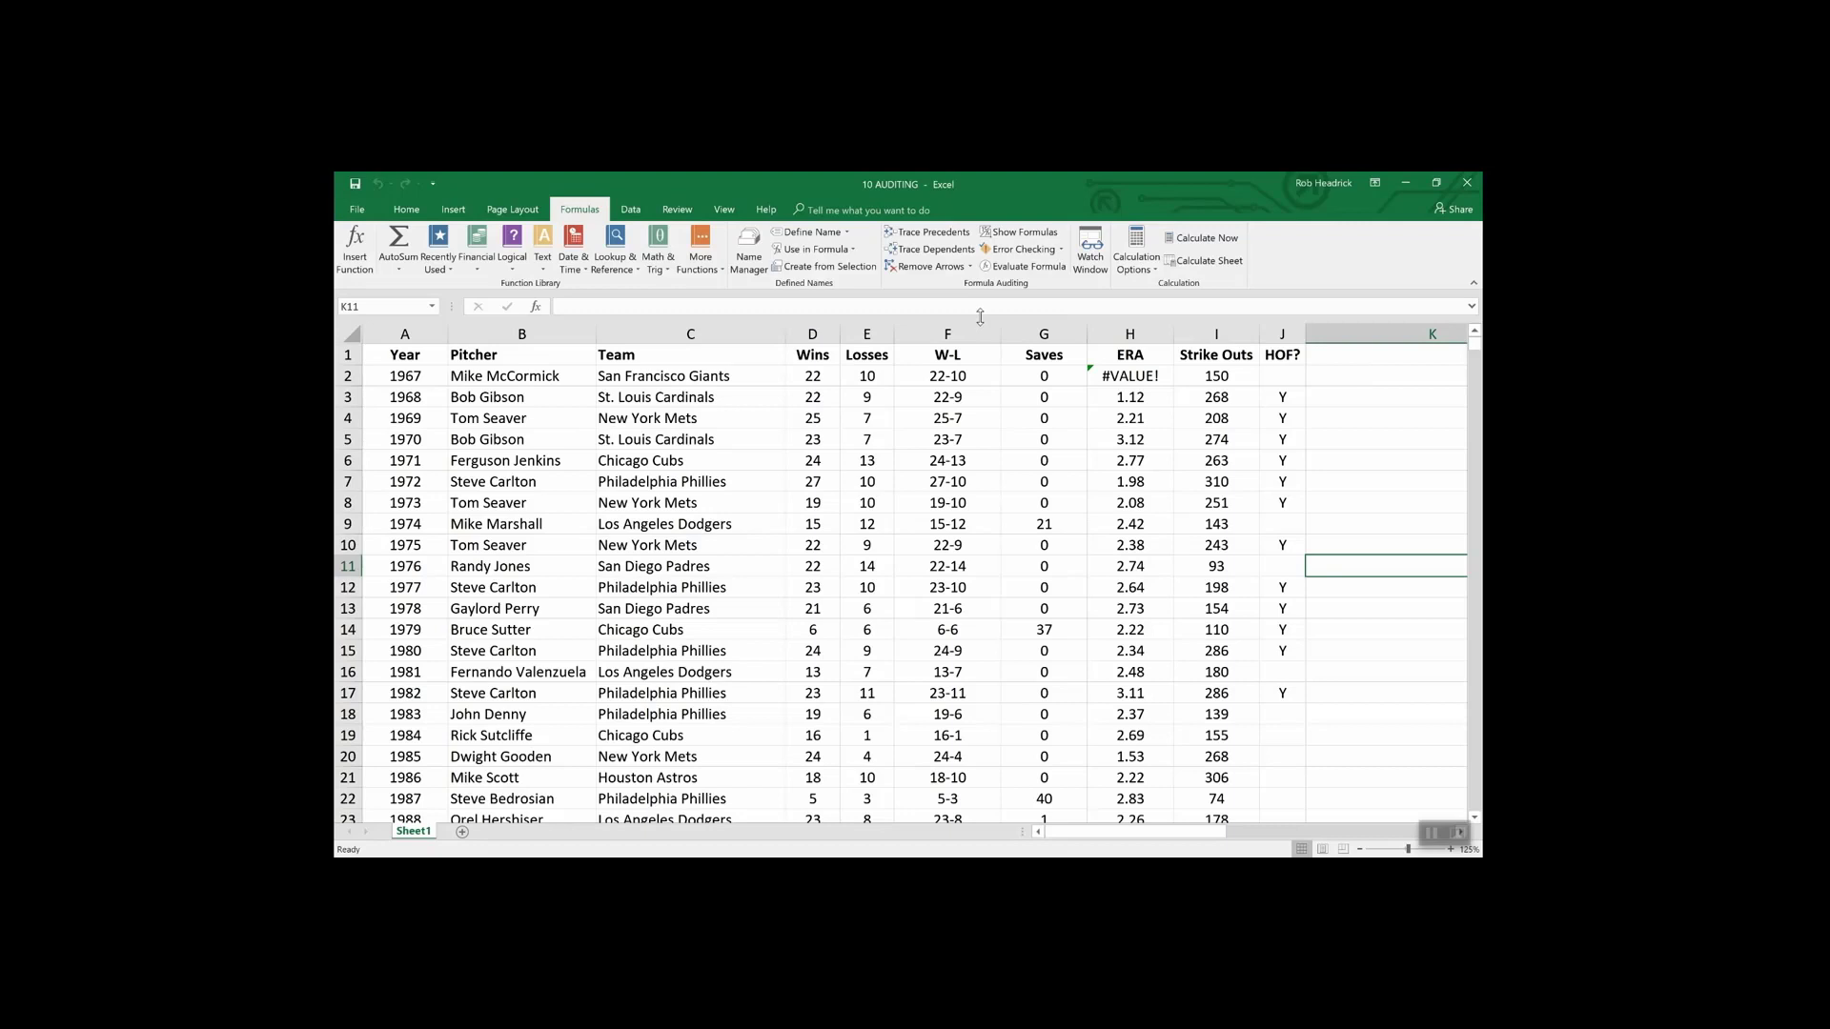
# - Evaluate F2's formula step by step, resolving D2 to 22 and E2 to 10 for 22-10
pyautogui.click(924, 377)
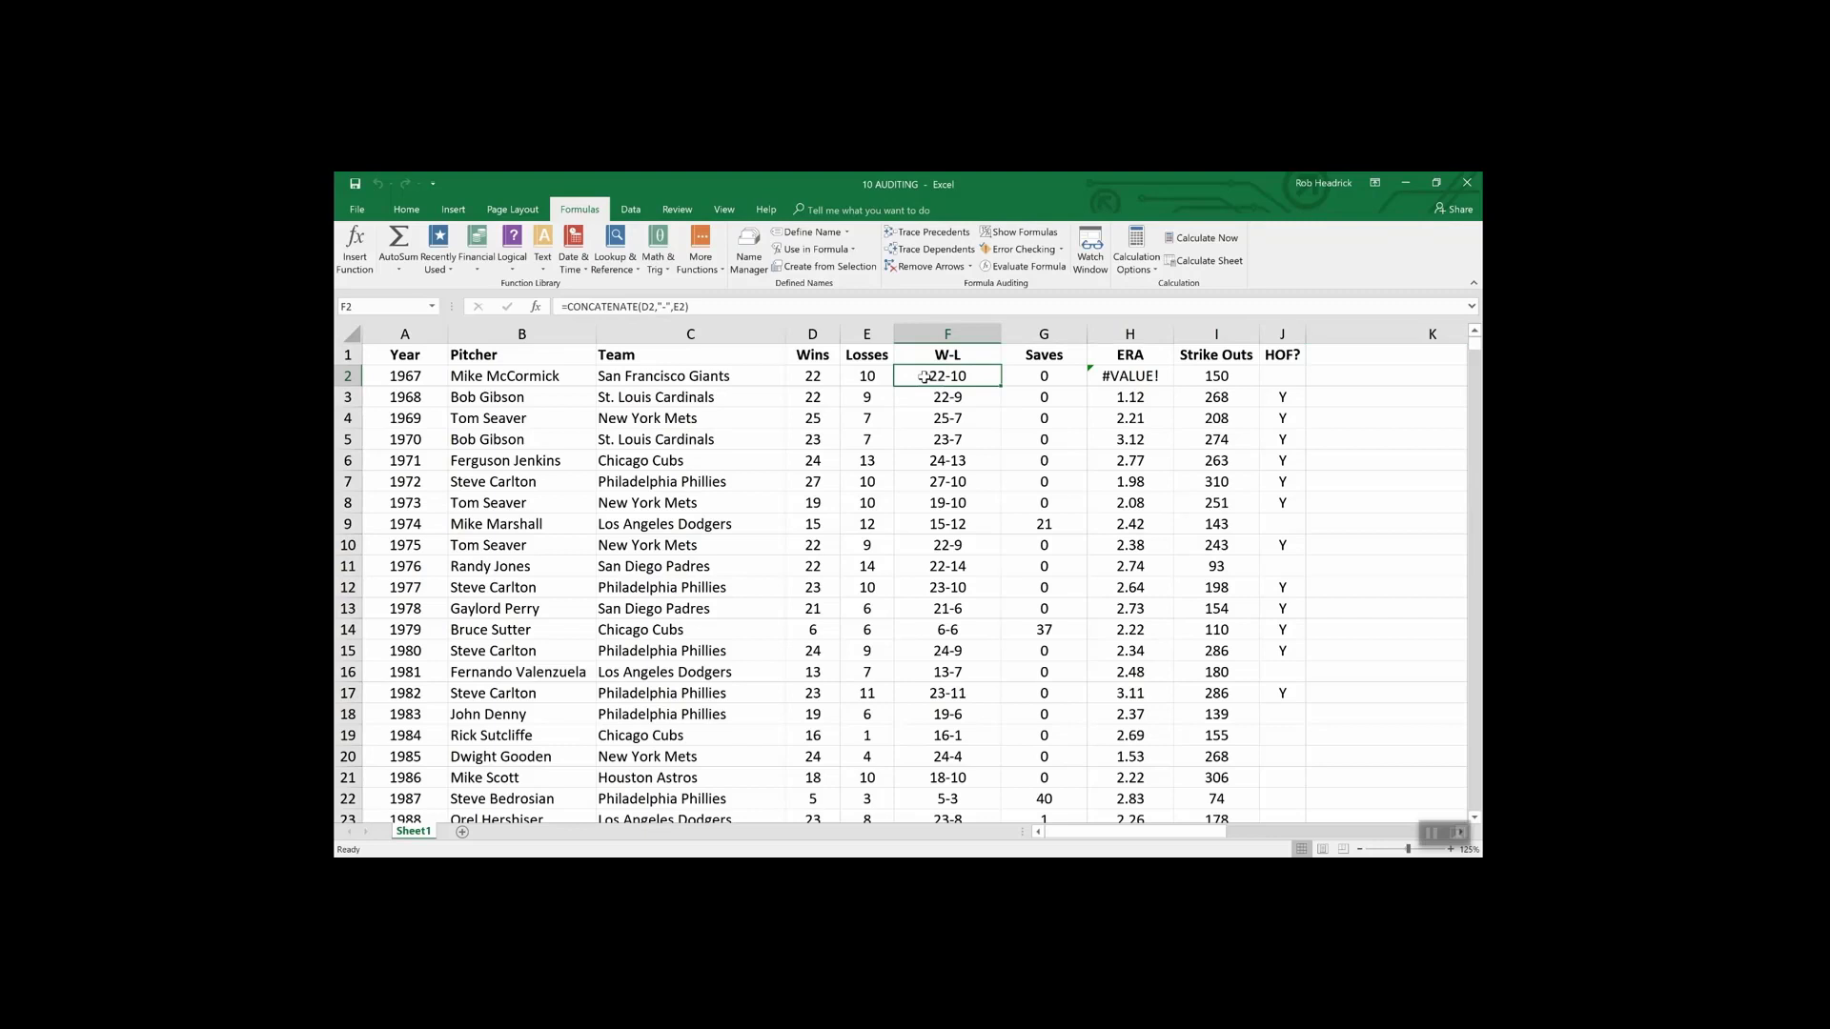
pyautogui.click(1025, 267)
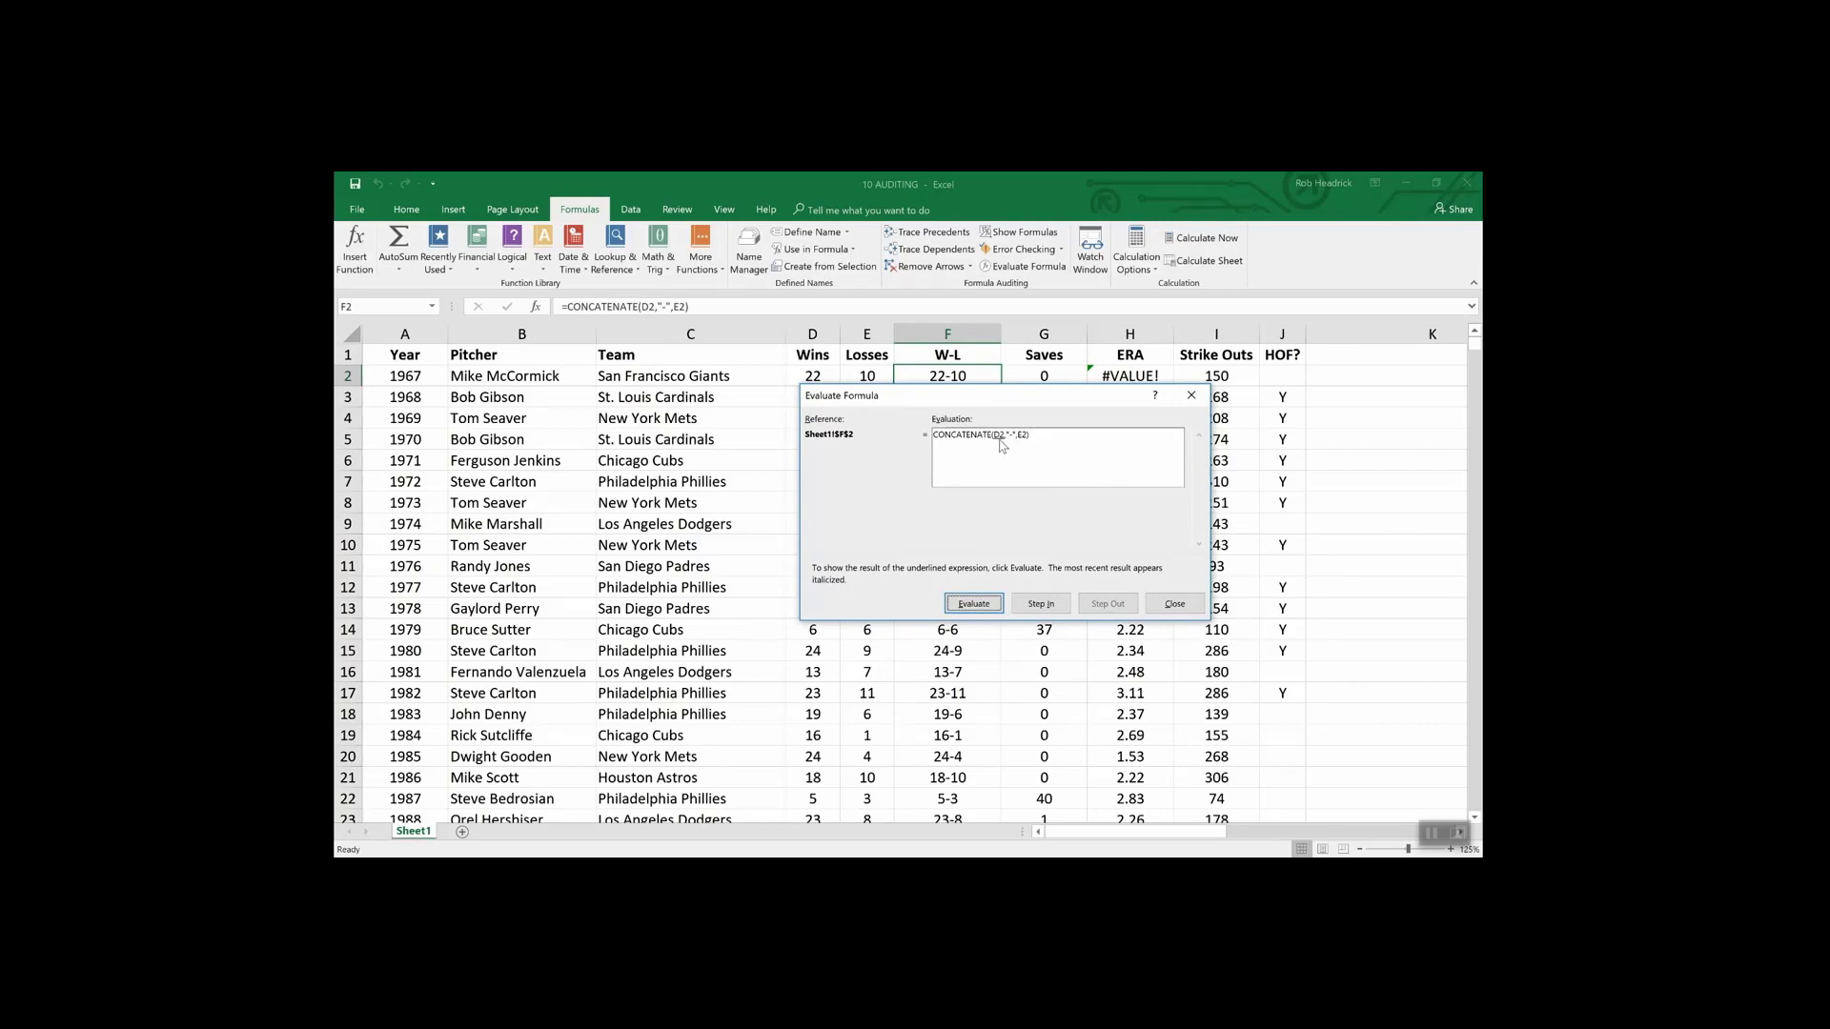
pyautogui.click(985, 606)
pyautogui.moveTo(867, 391); pyautogui.dragTo(868, 404)
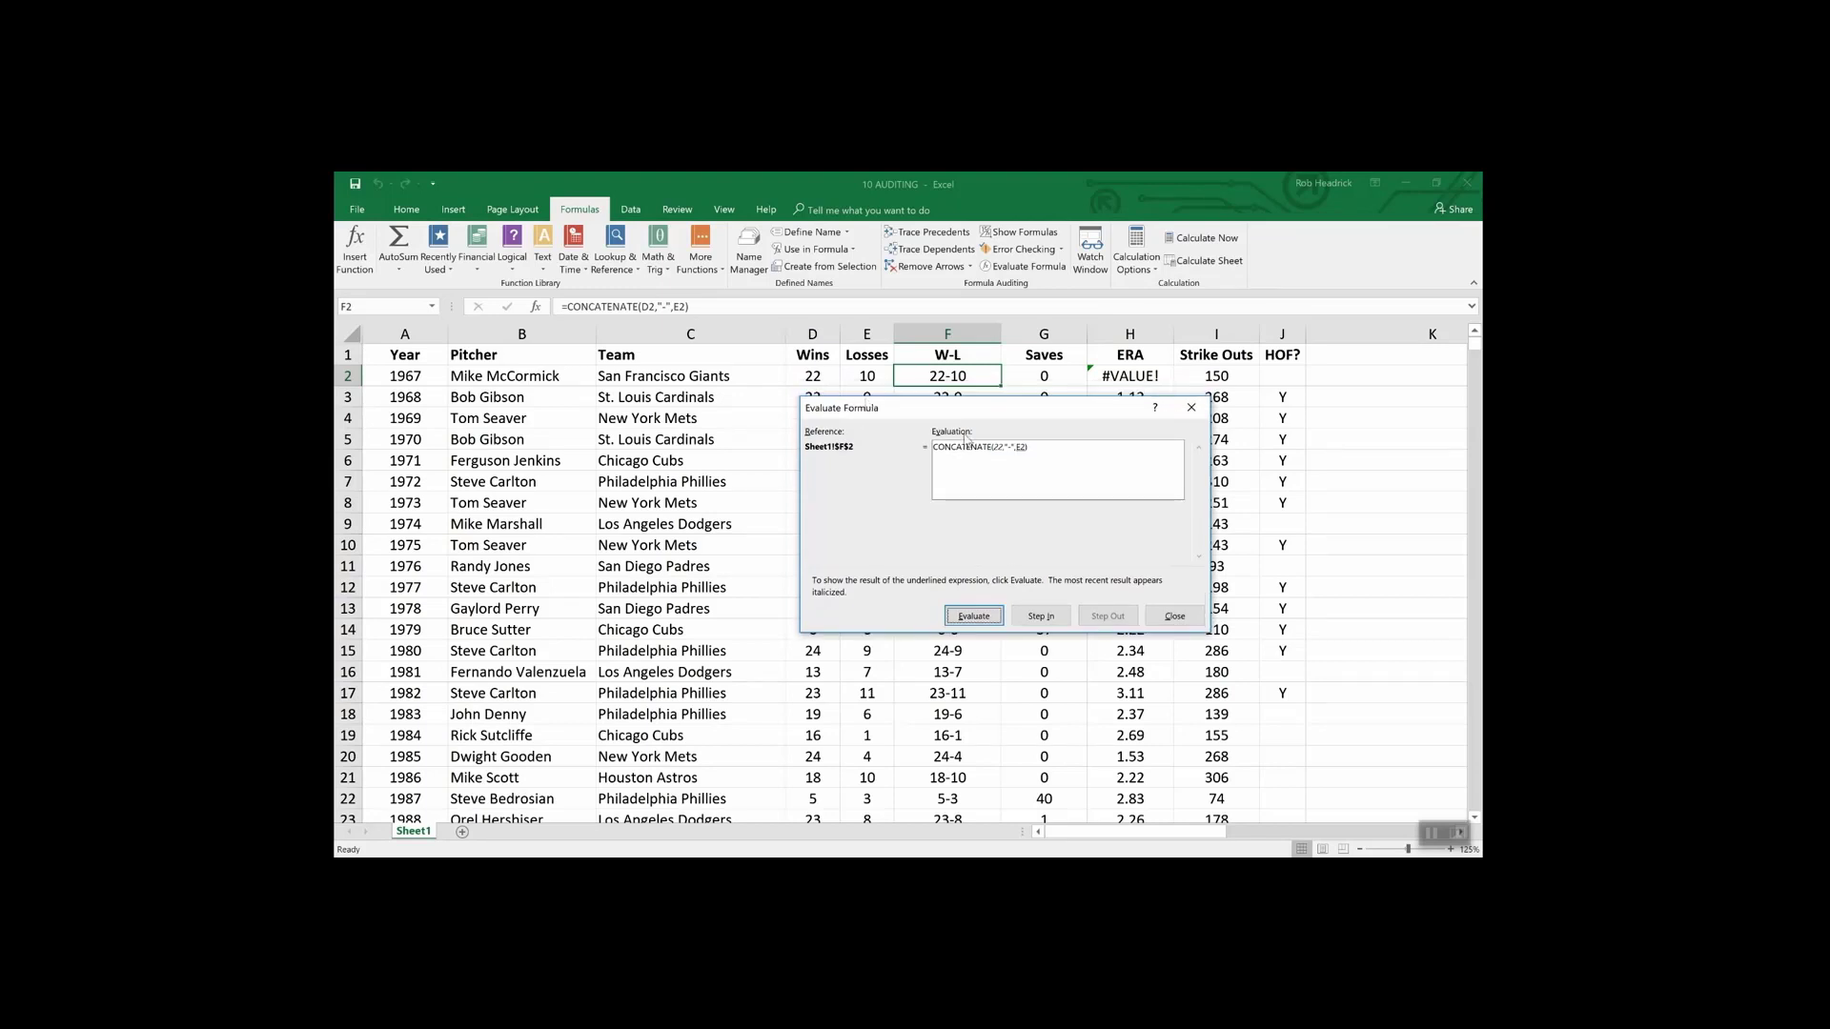
pyautogui.click(976, 616)
pyautogui.click(984, 619)
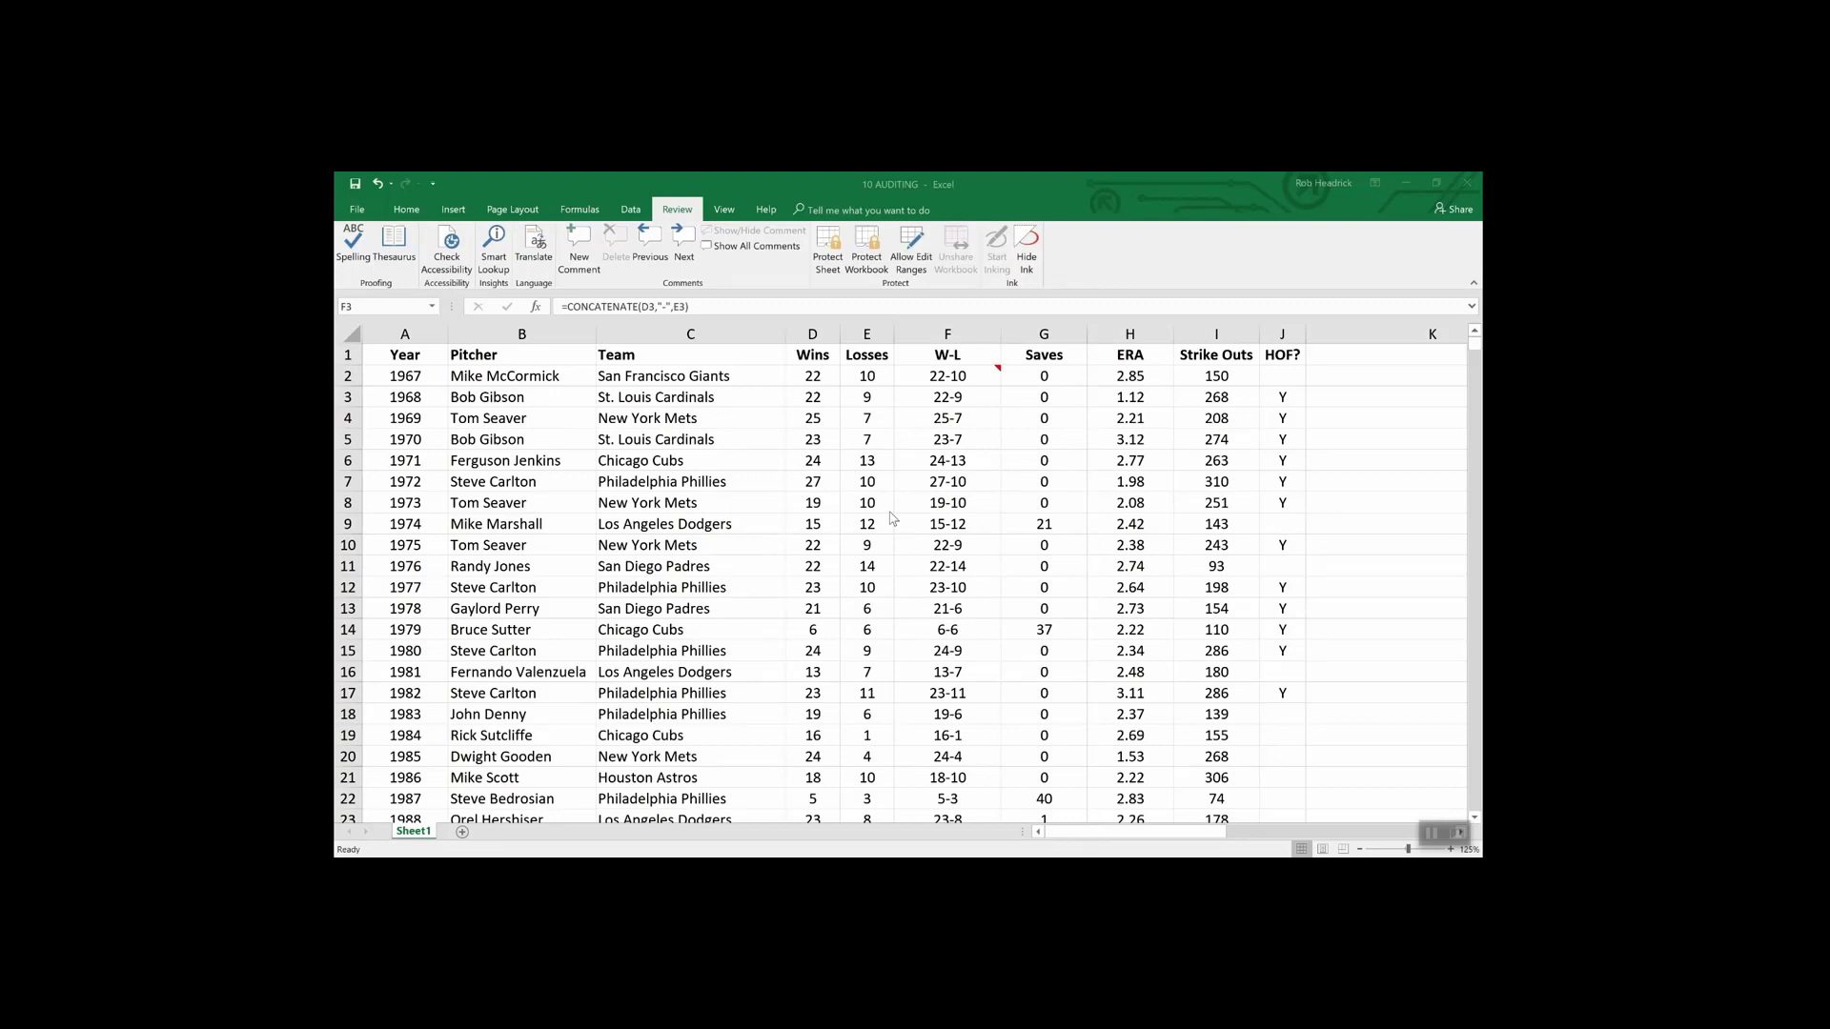
# - Open the File Info page for the 10 AUDITING workbook
pyautogui.click(358, 210)
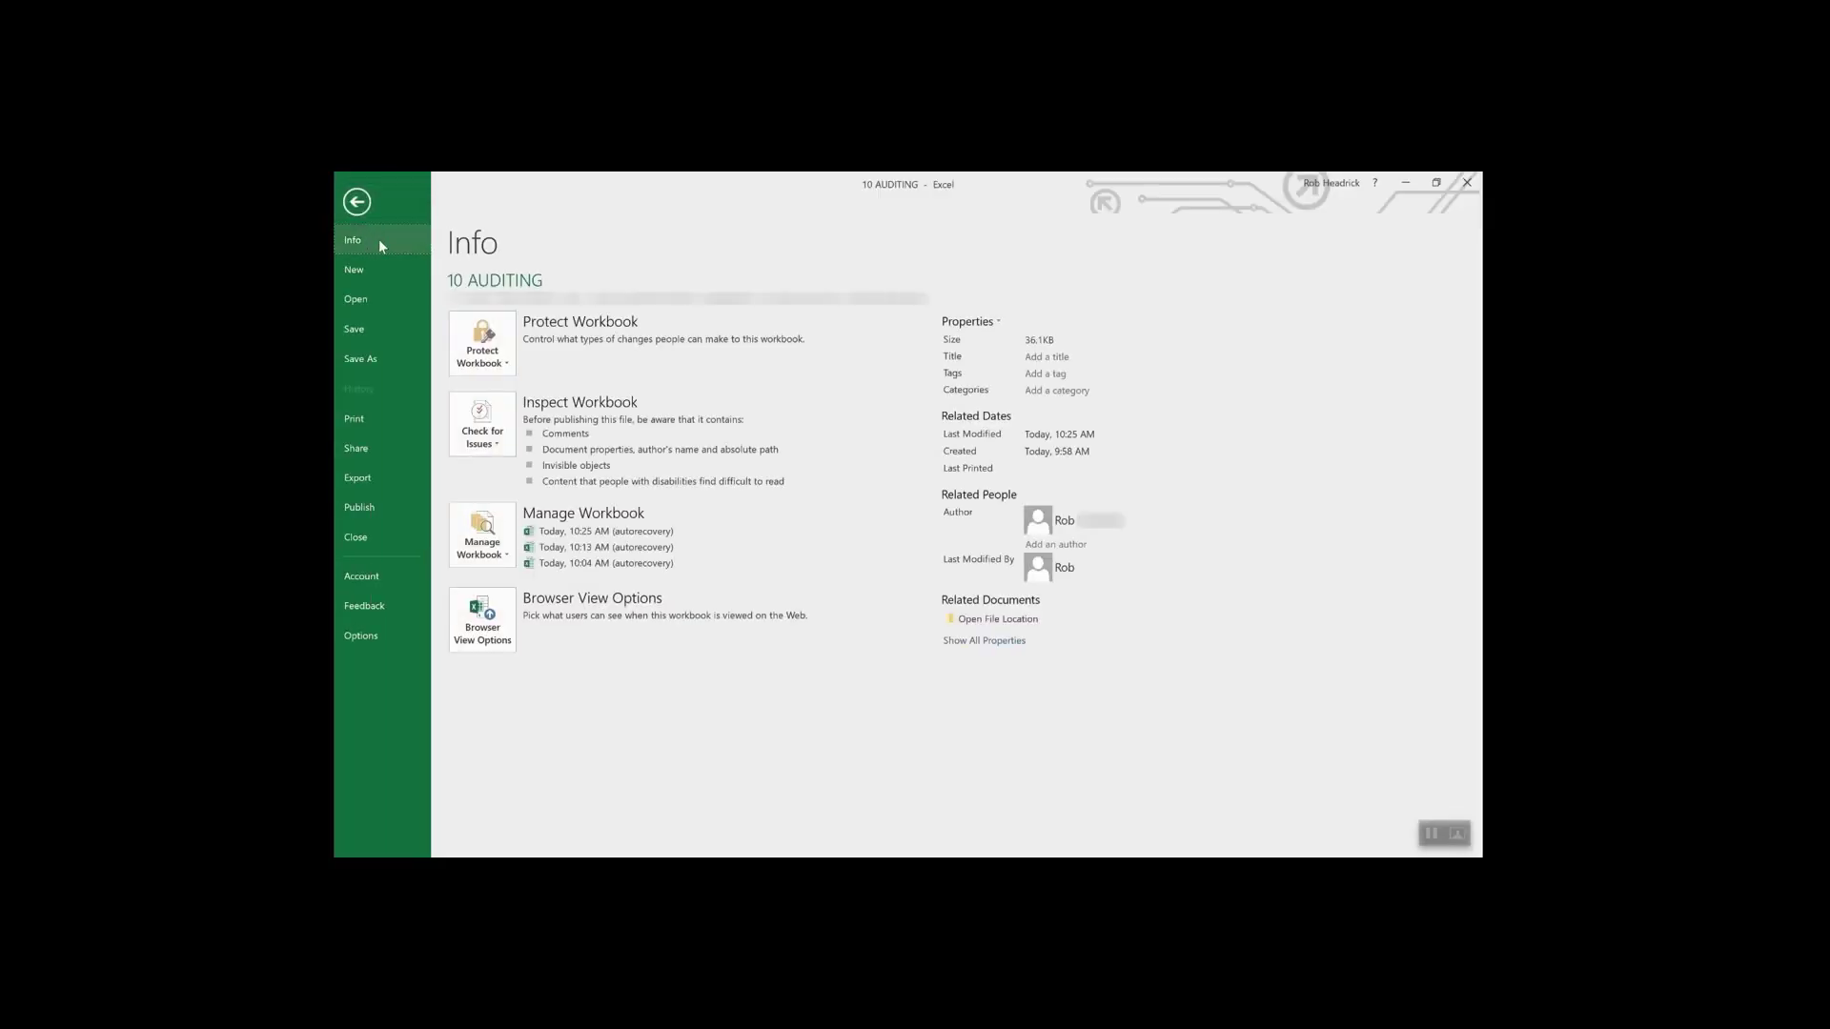
# - Encrypt the 10 AUDITING workbook with an open password, entering and confirming it
pyautogui.click(503, 343)
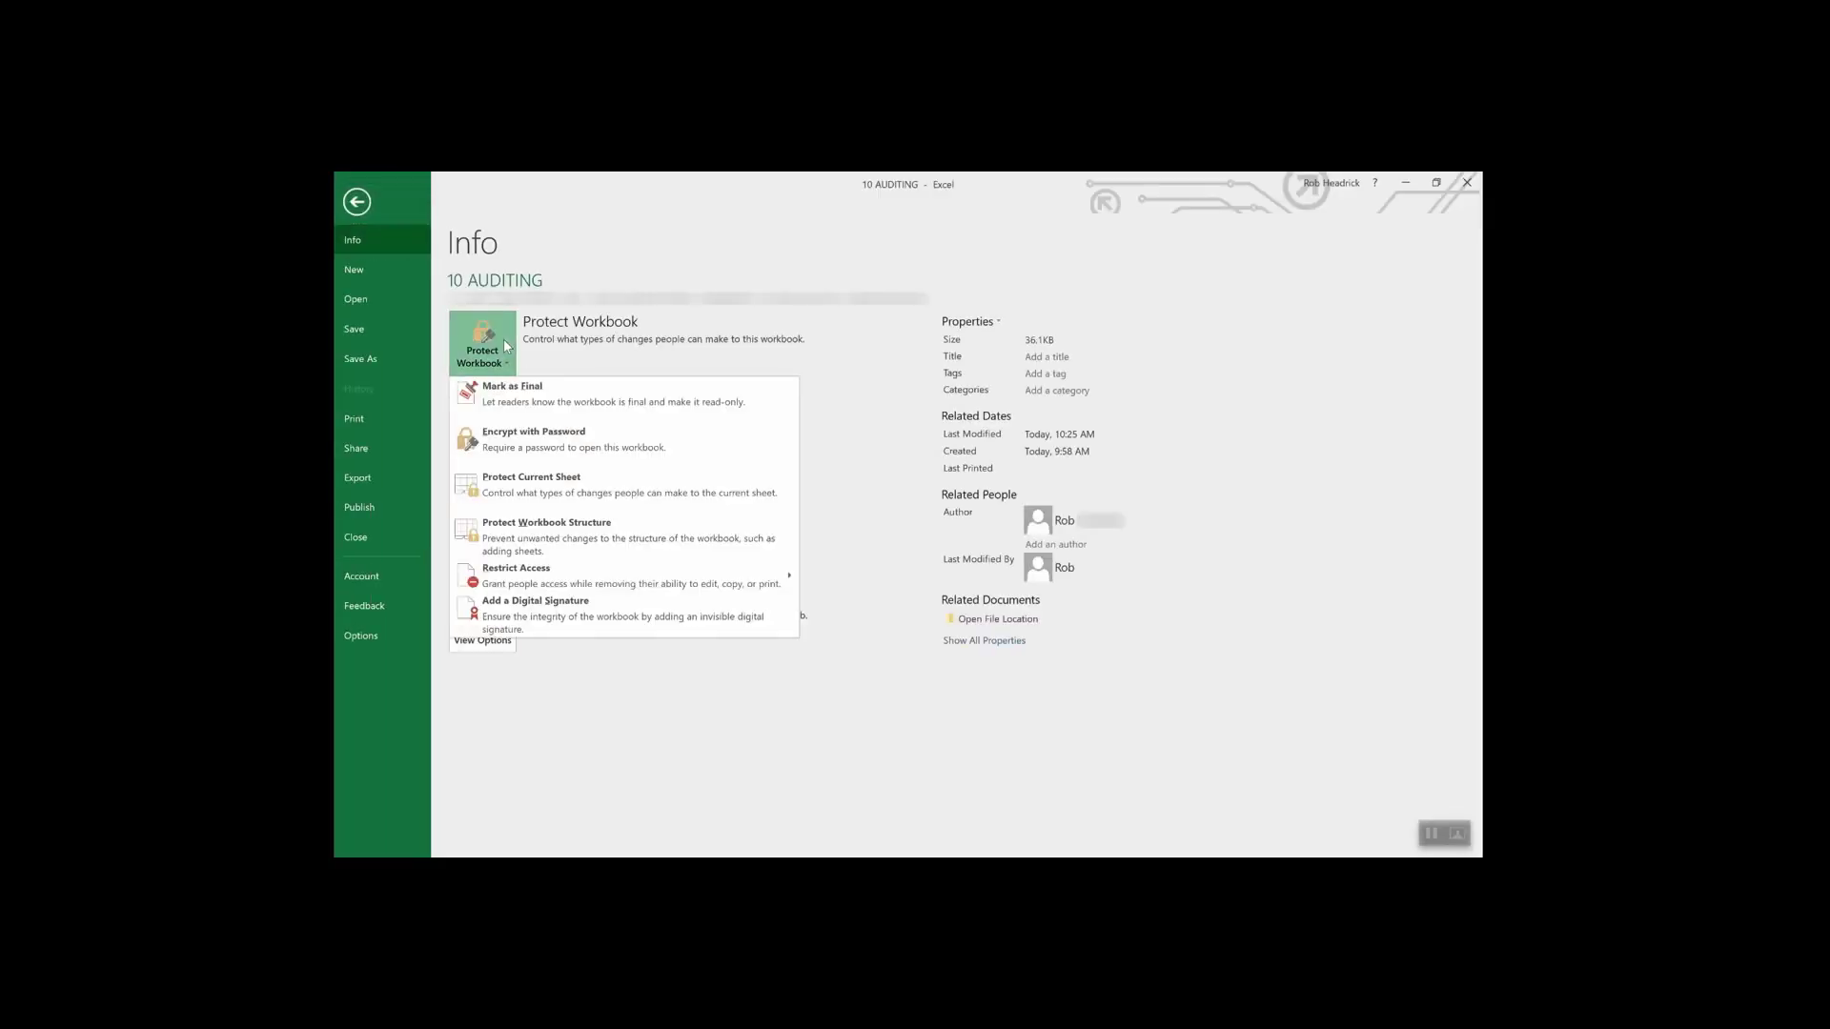
pyautogui.click(560, 448)
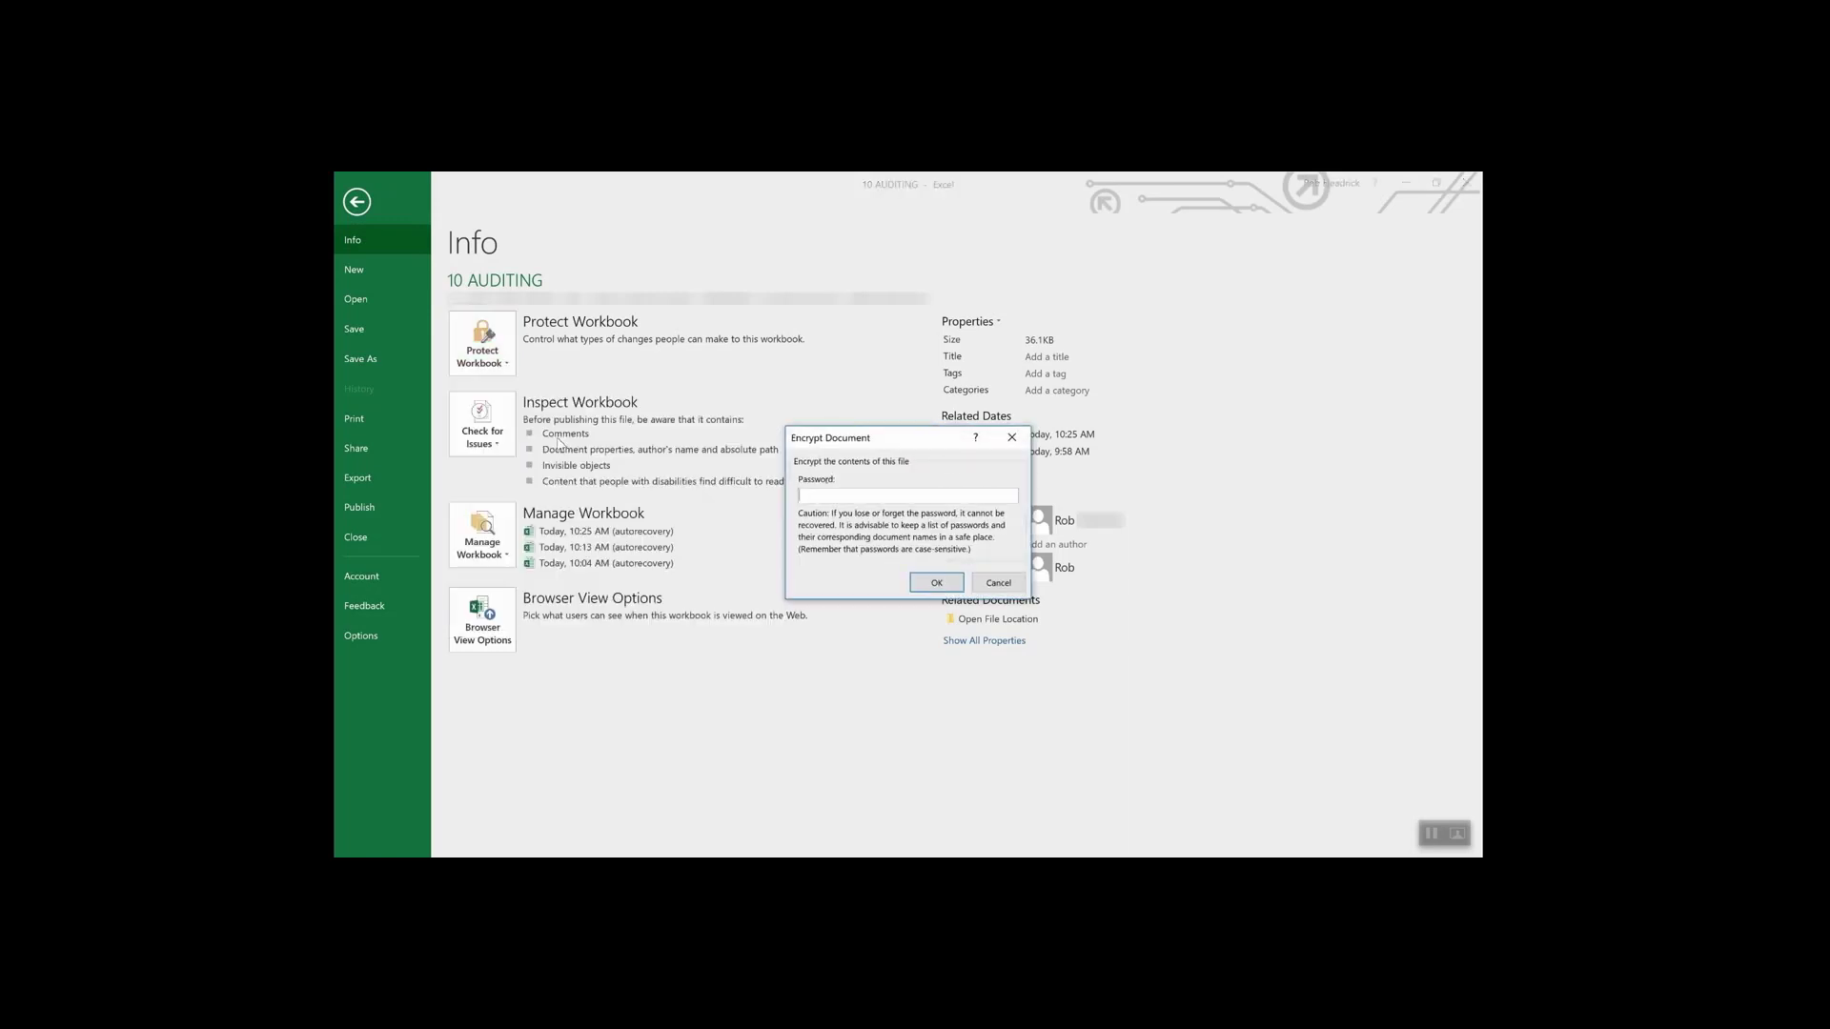
pyautogui.write('••')
pyautogui.click(934, 582)
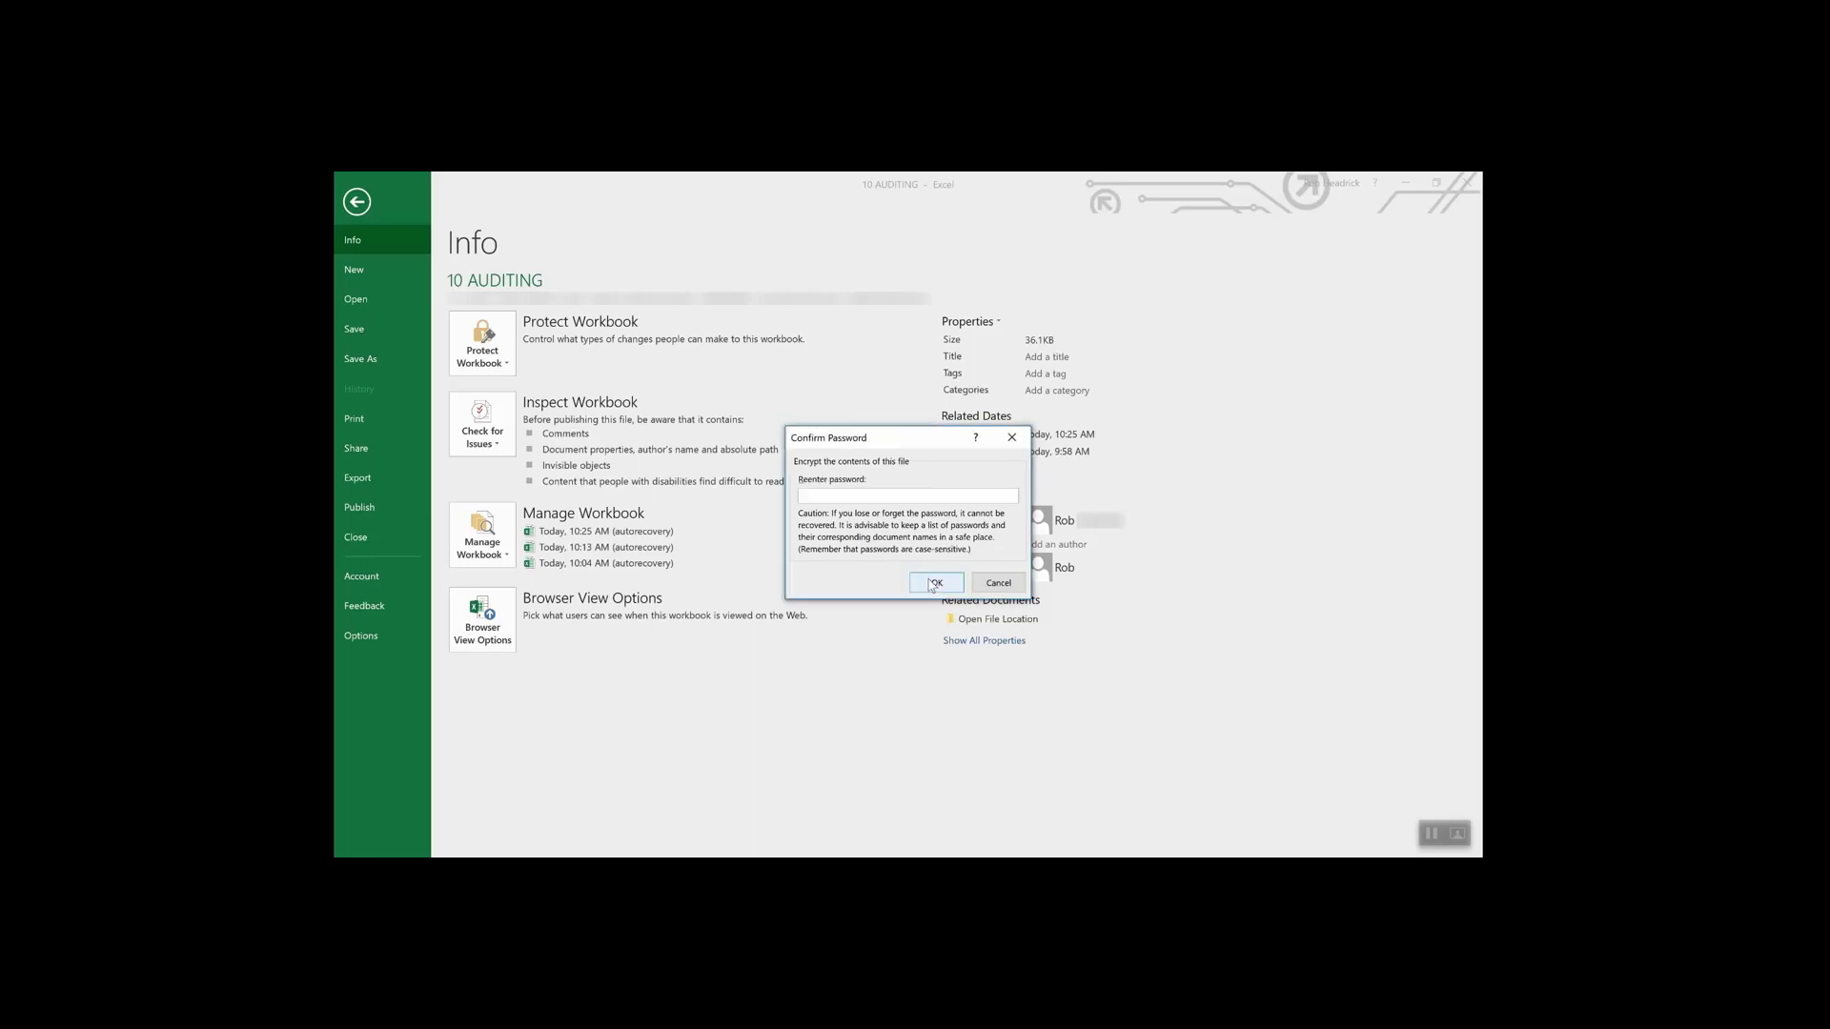
pyautogui.write('••')
pyautogui.click(936, 585)
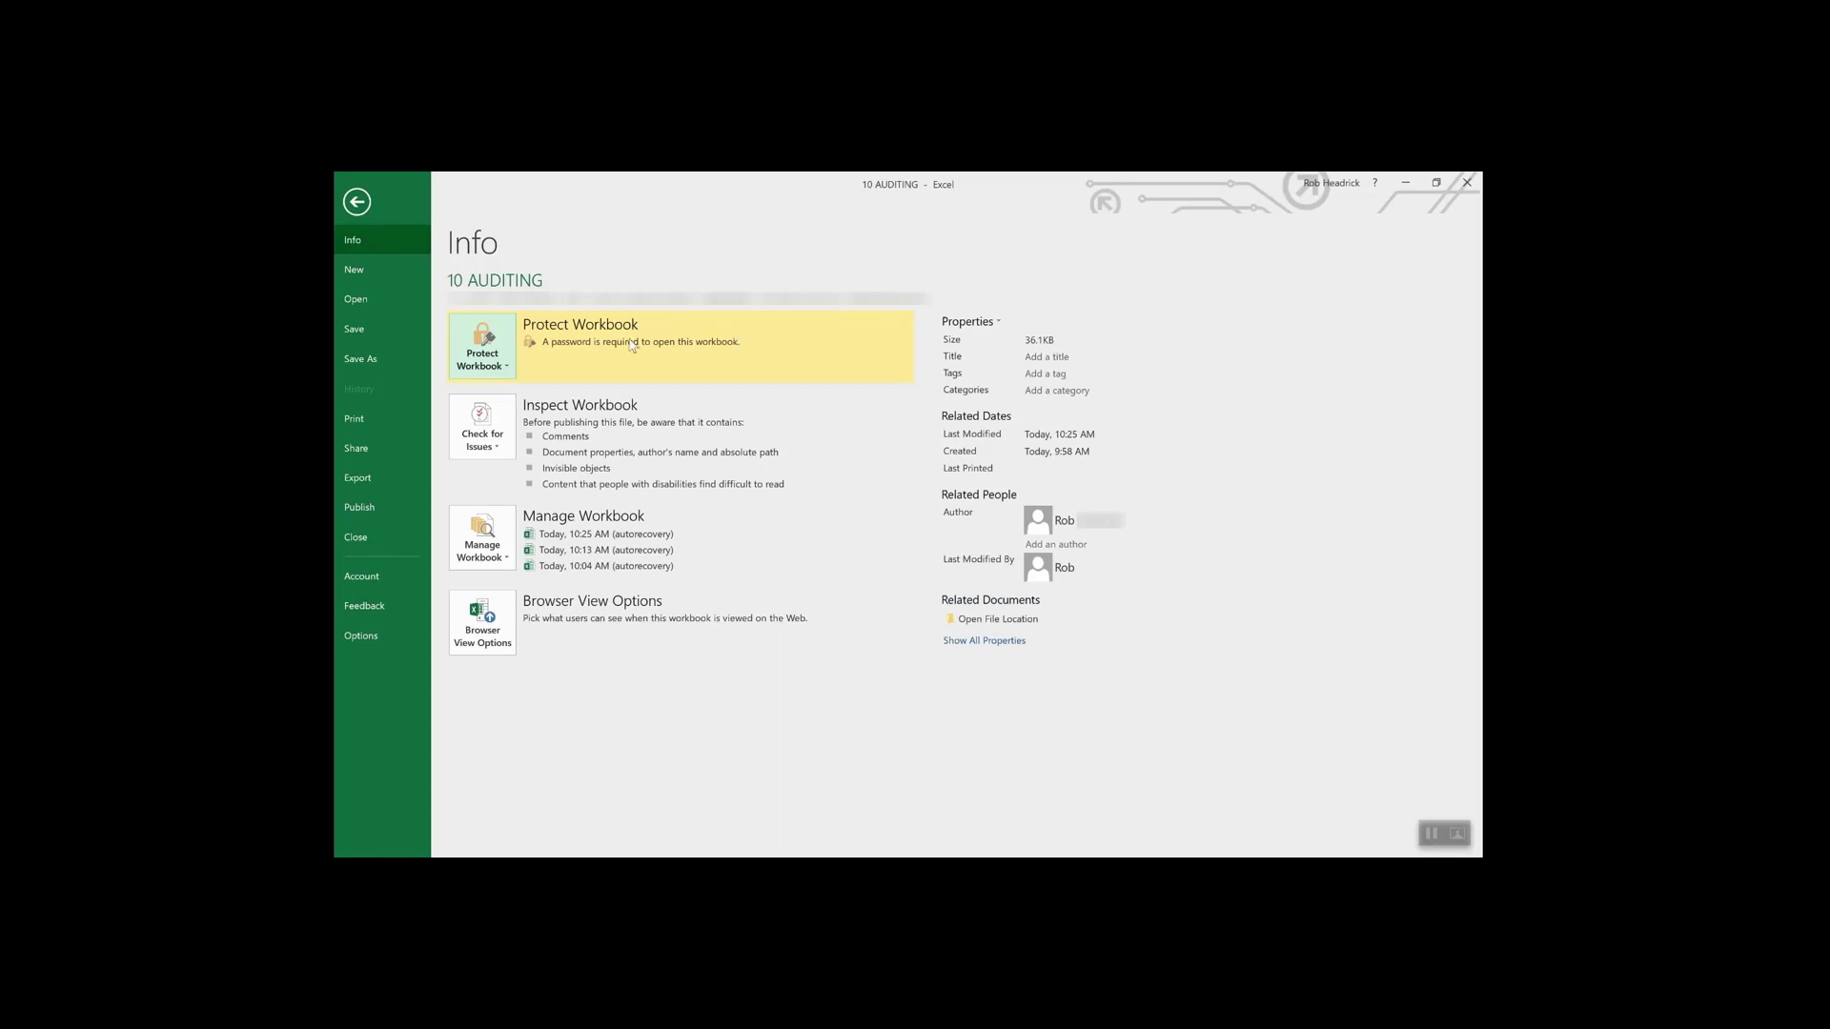
# - Delete the workbook's open password in Encrypt with Password so it opens freely
pyautogui.click(496, 364)
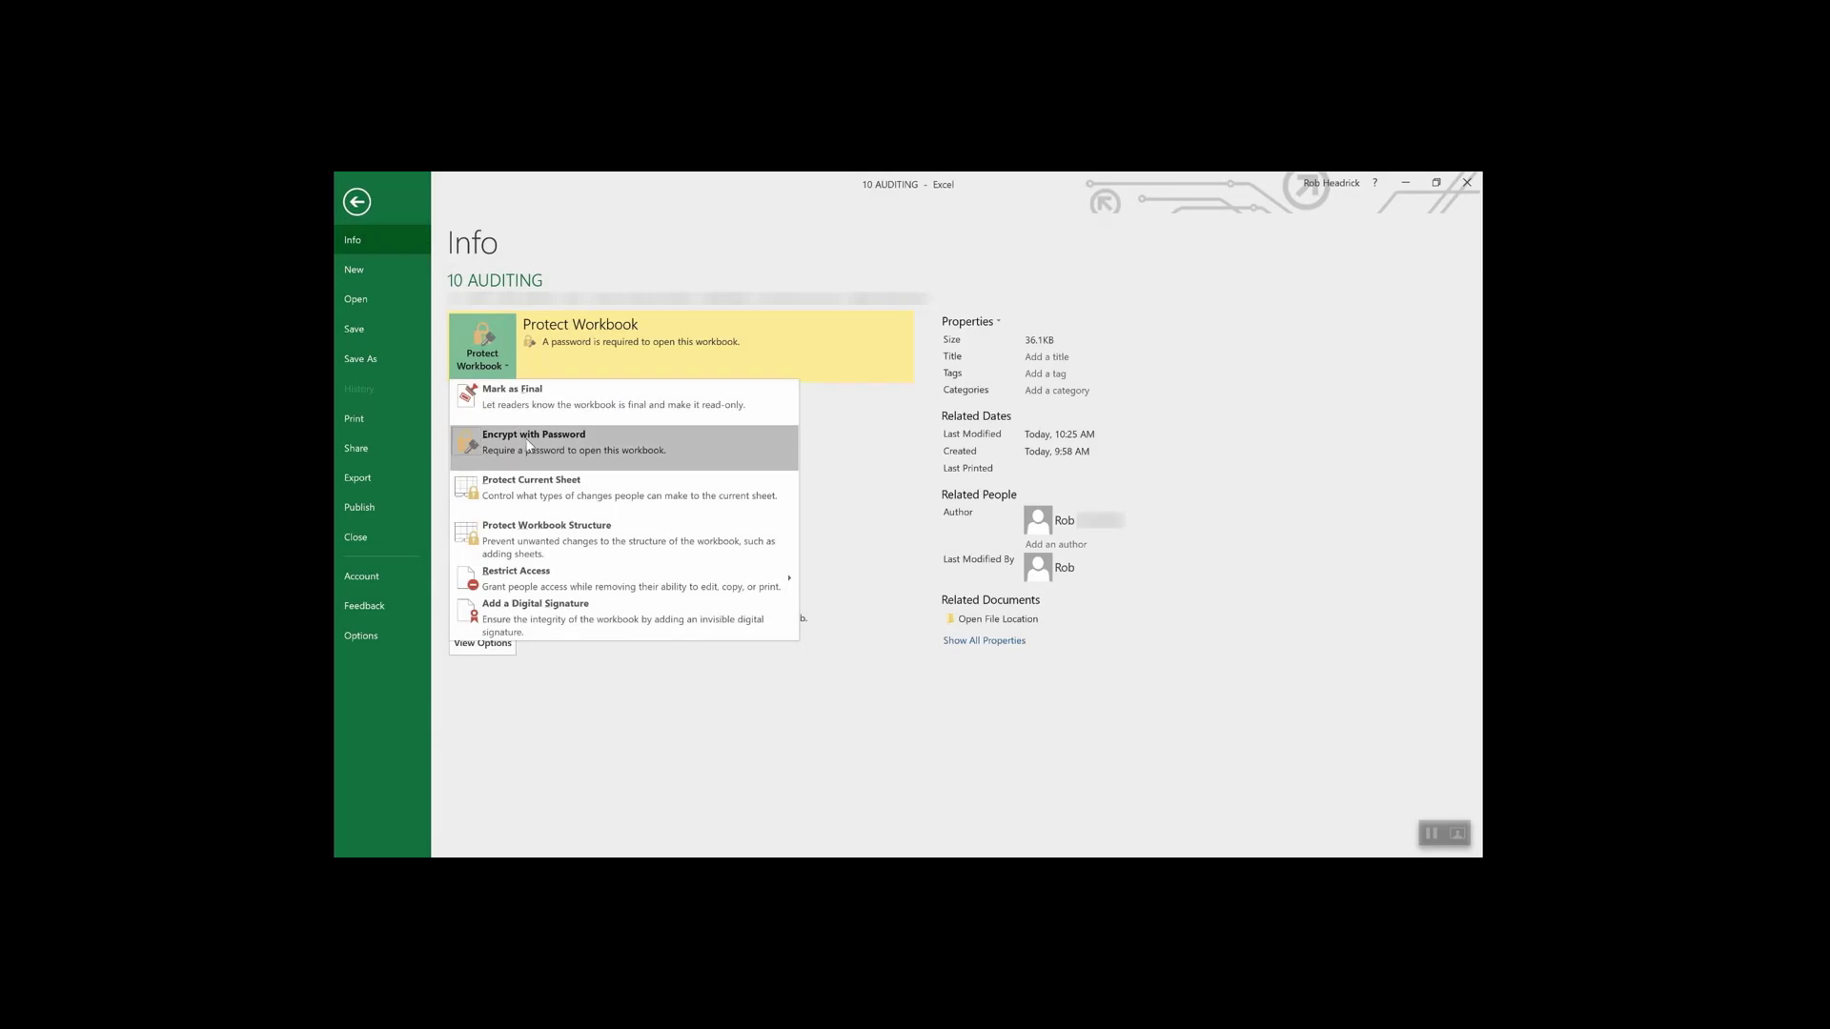
pyautogui.click(529, 446)
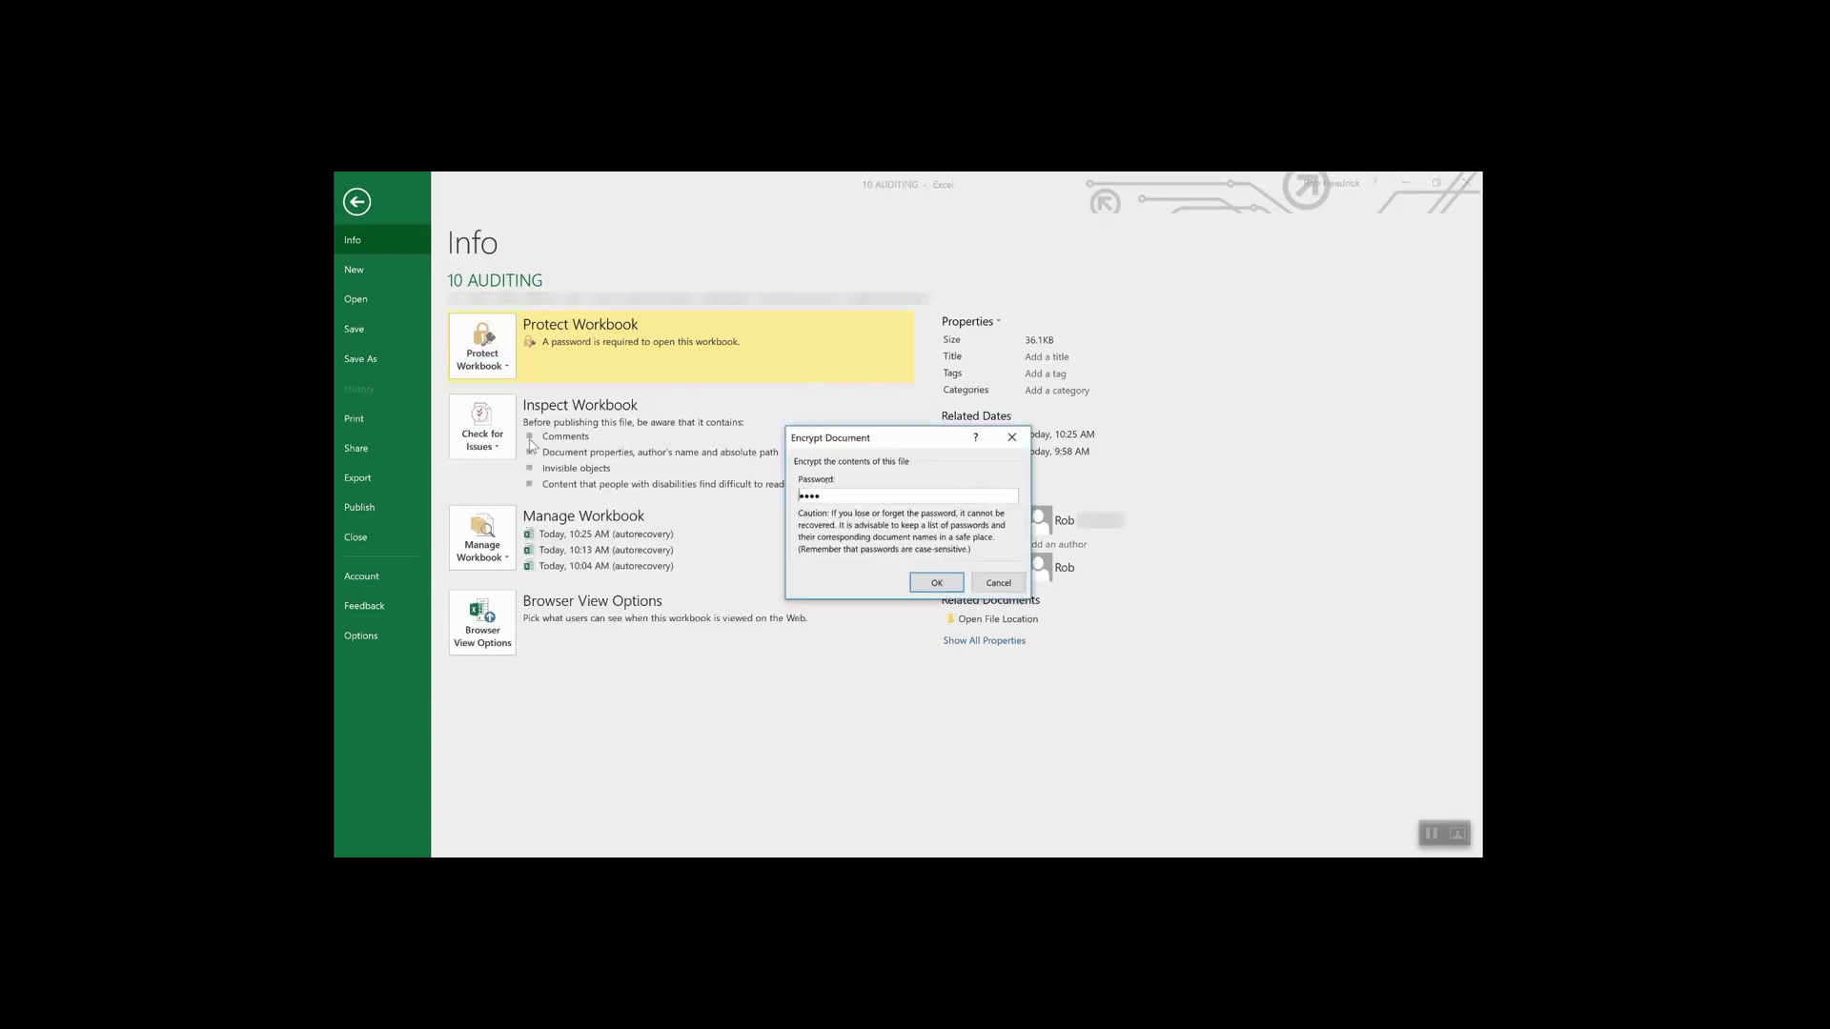
pyautogui.doubleClick(902, 491)
pyautogui.press('BackSpace')
pyautogui.click(936, 583)
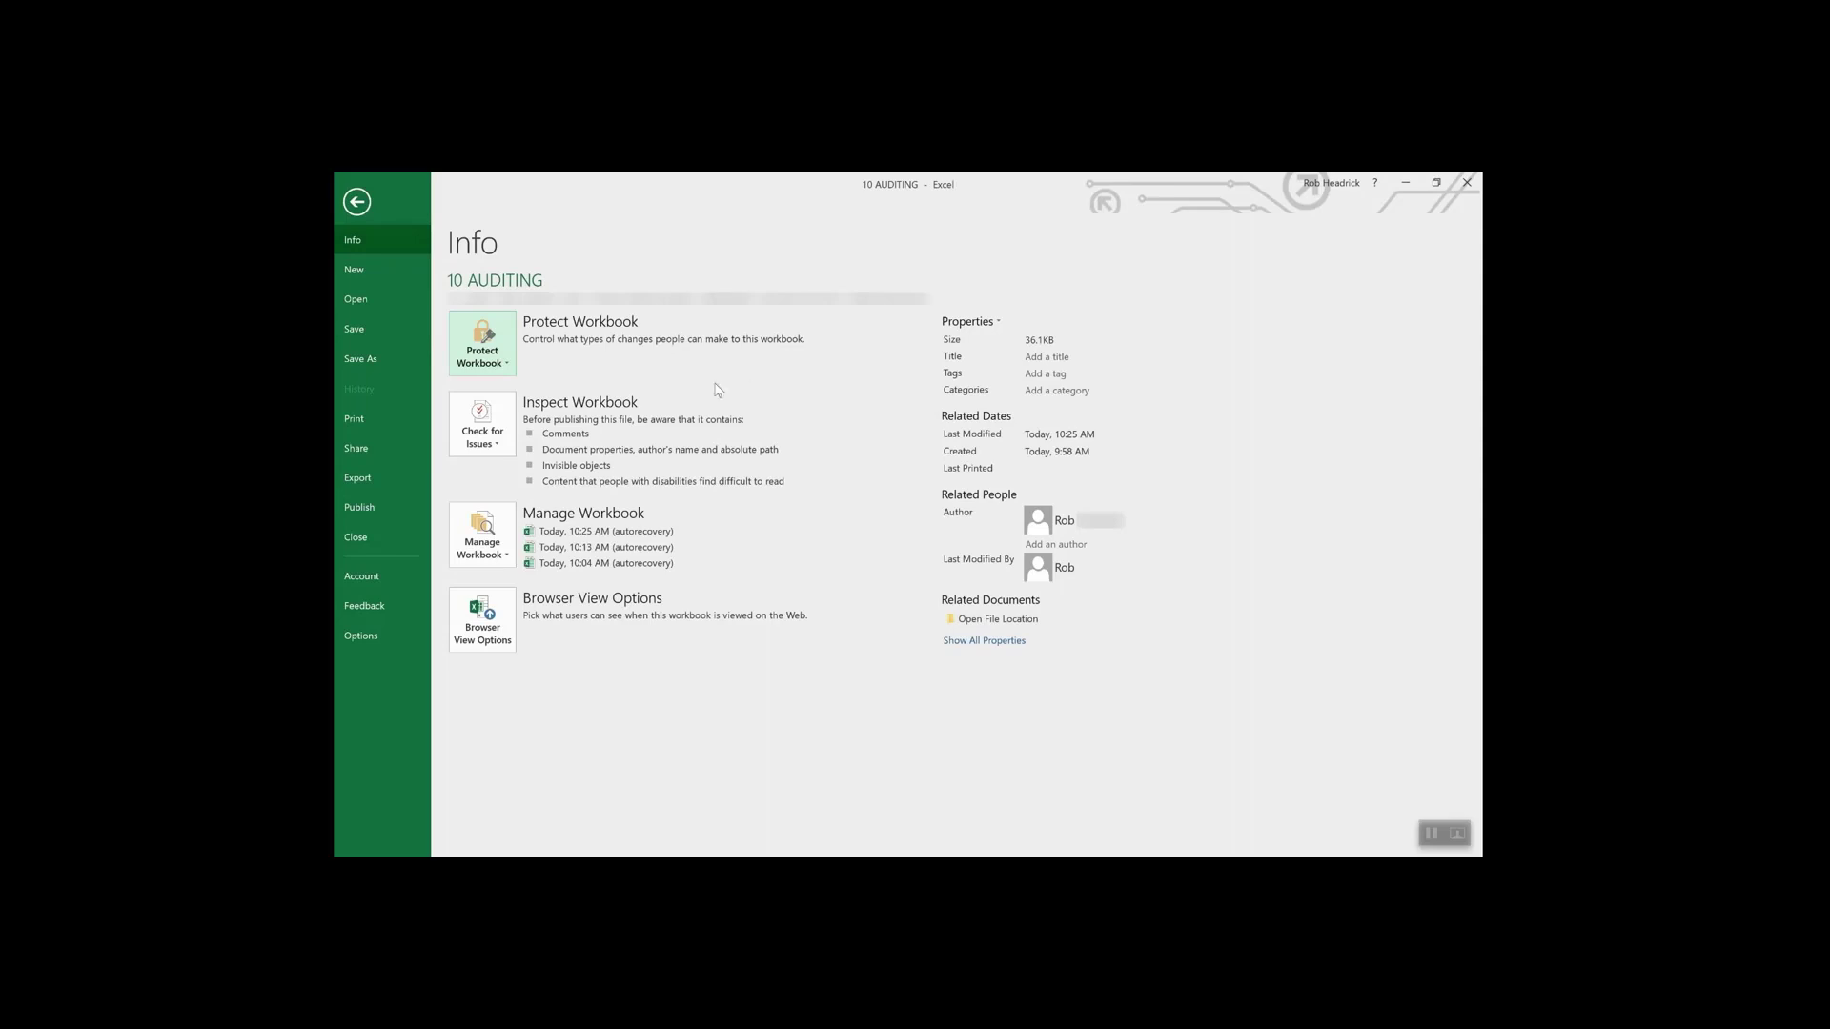
# - Open the Protect Sheet settings for the current pitcher worksheet
pyautogui.click(492, 347)
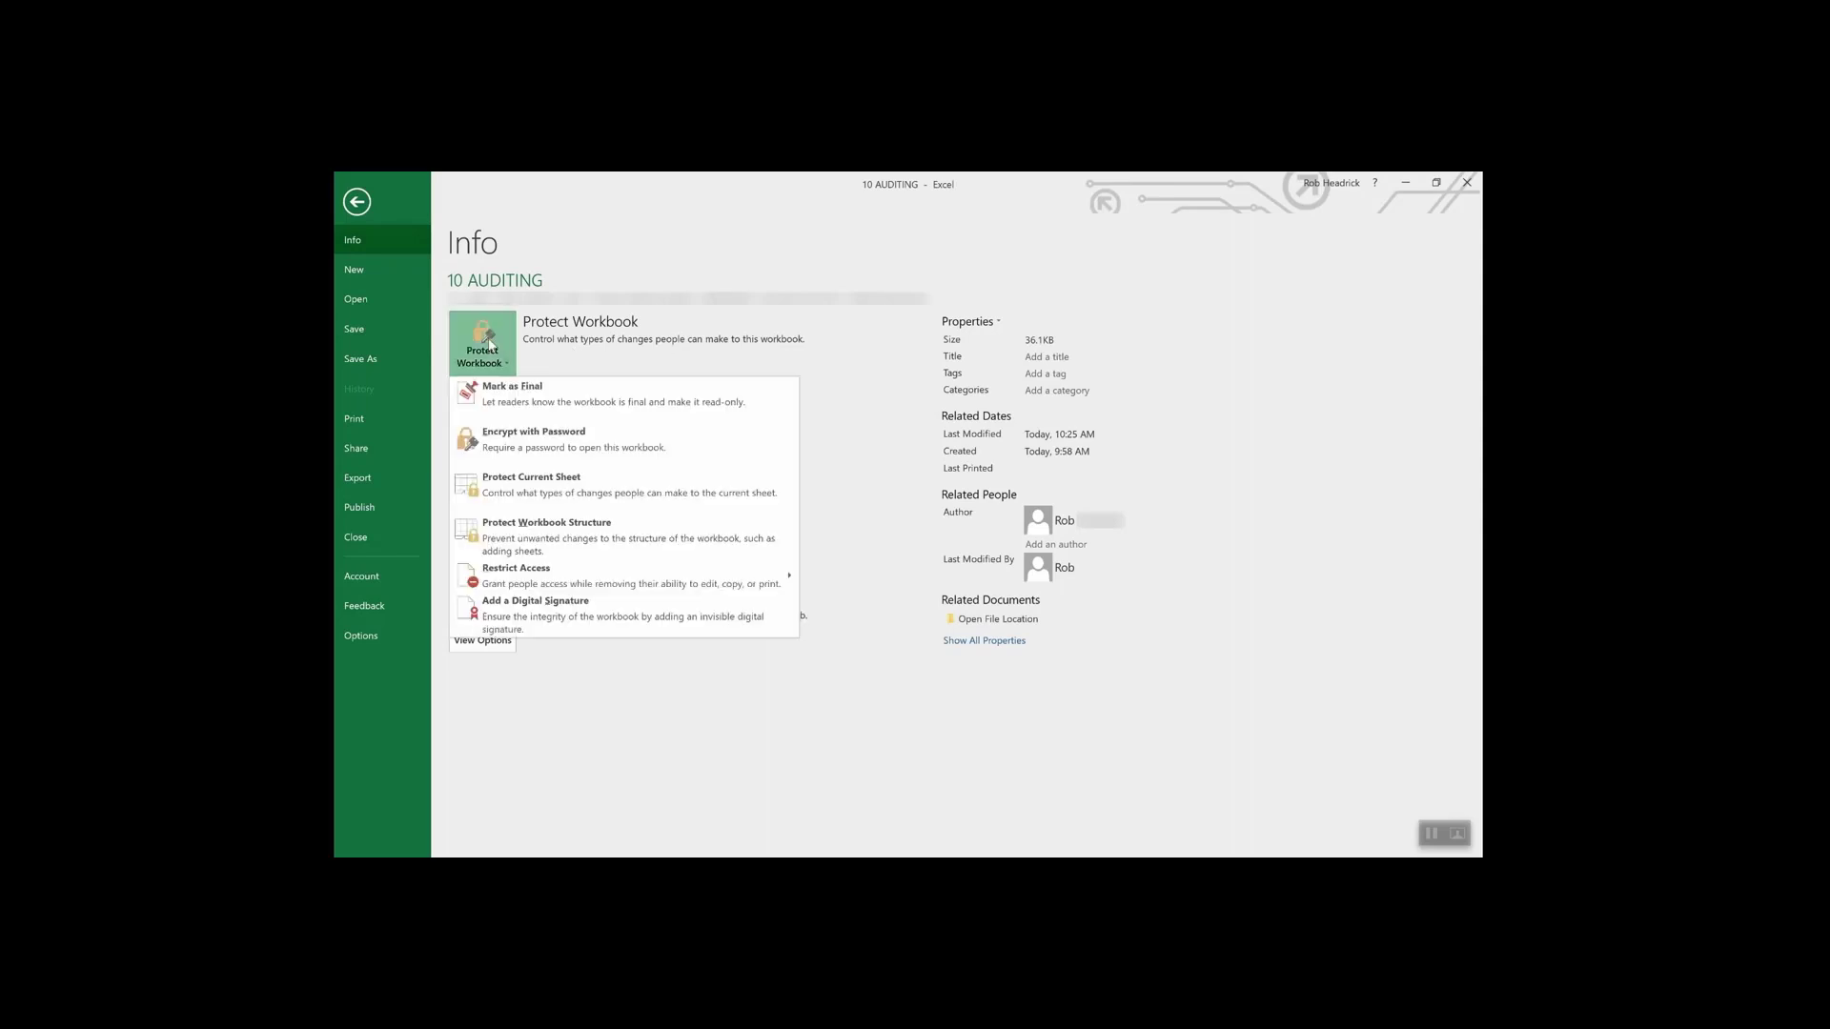
pyautogui.click(554, 491)
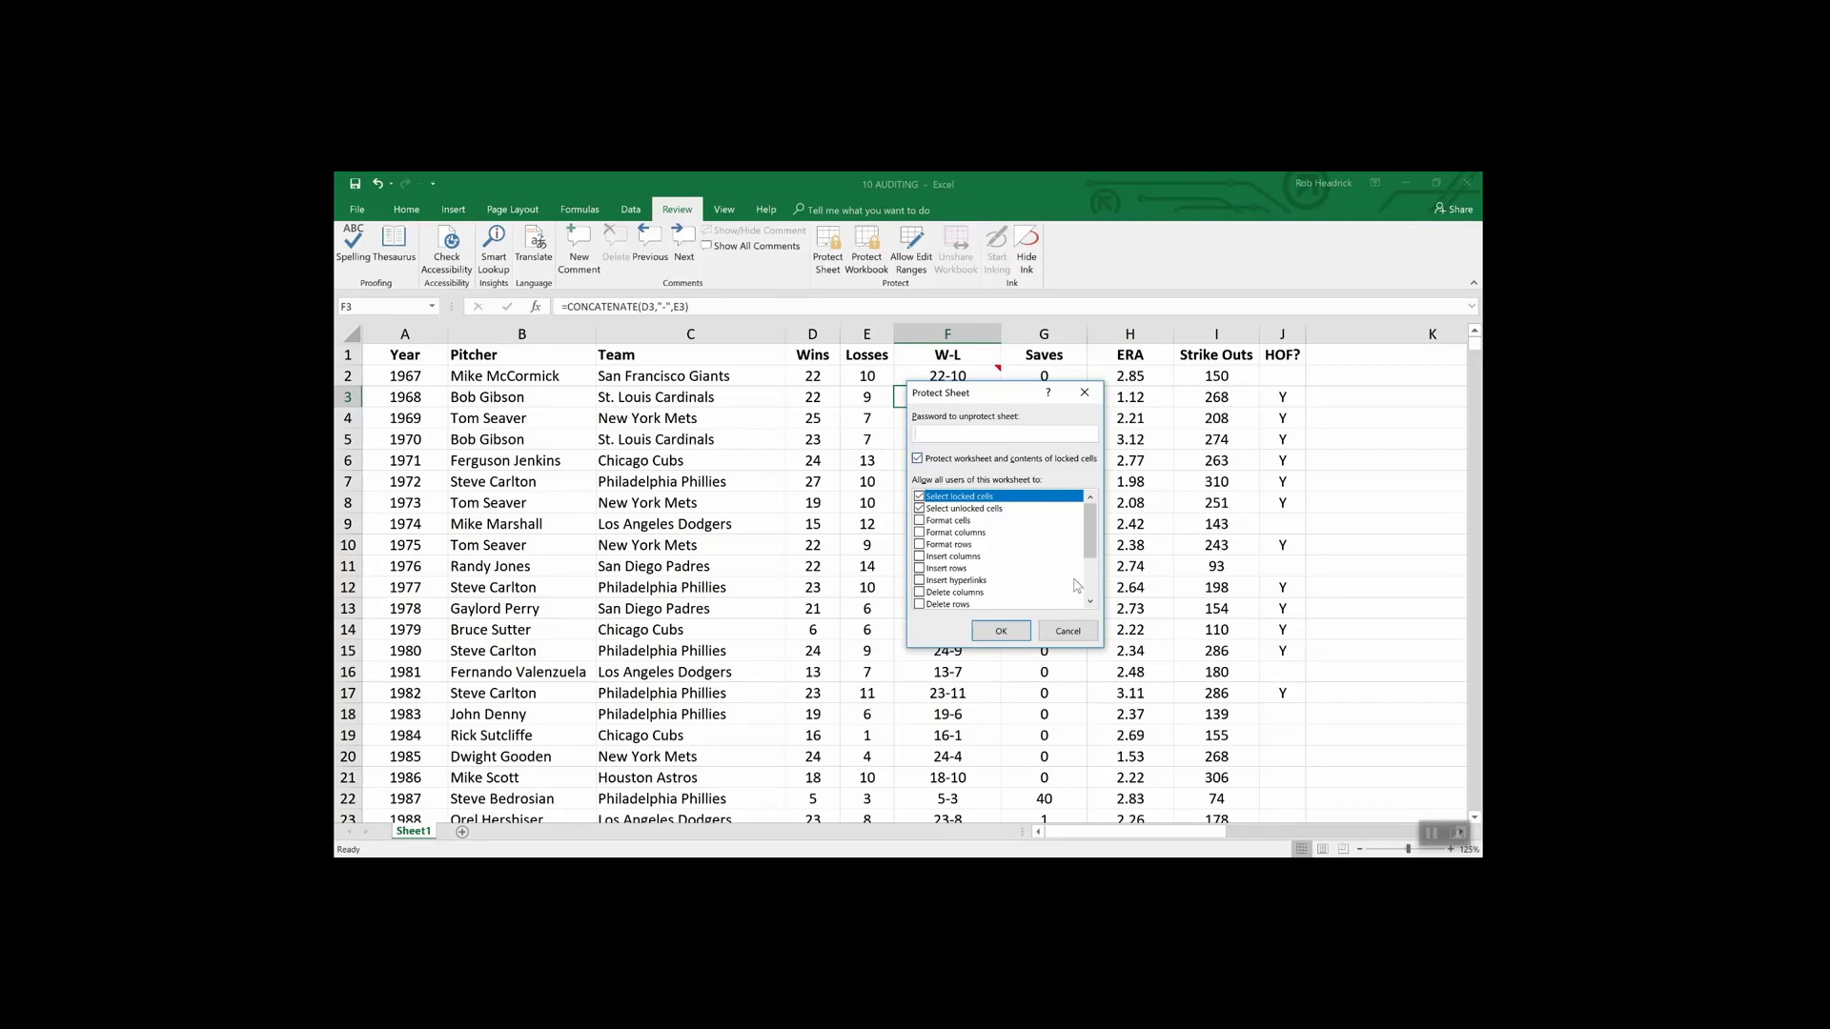
# - Cancel sheet protection and tick Hidden on cell F3's Protection tab in Format Cells
pyautogui.click(1067, 631)
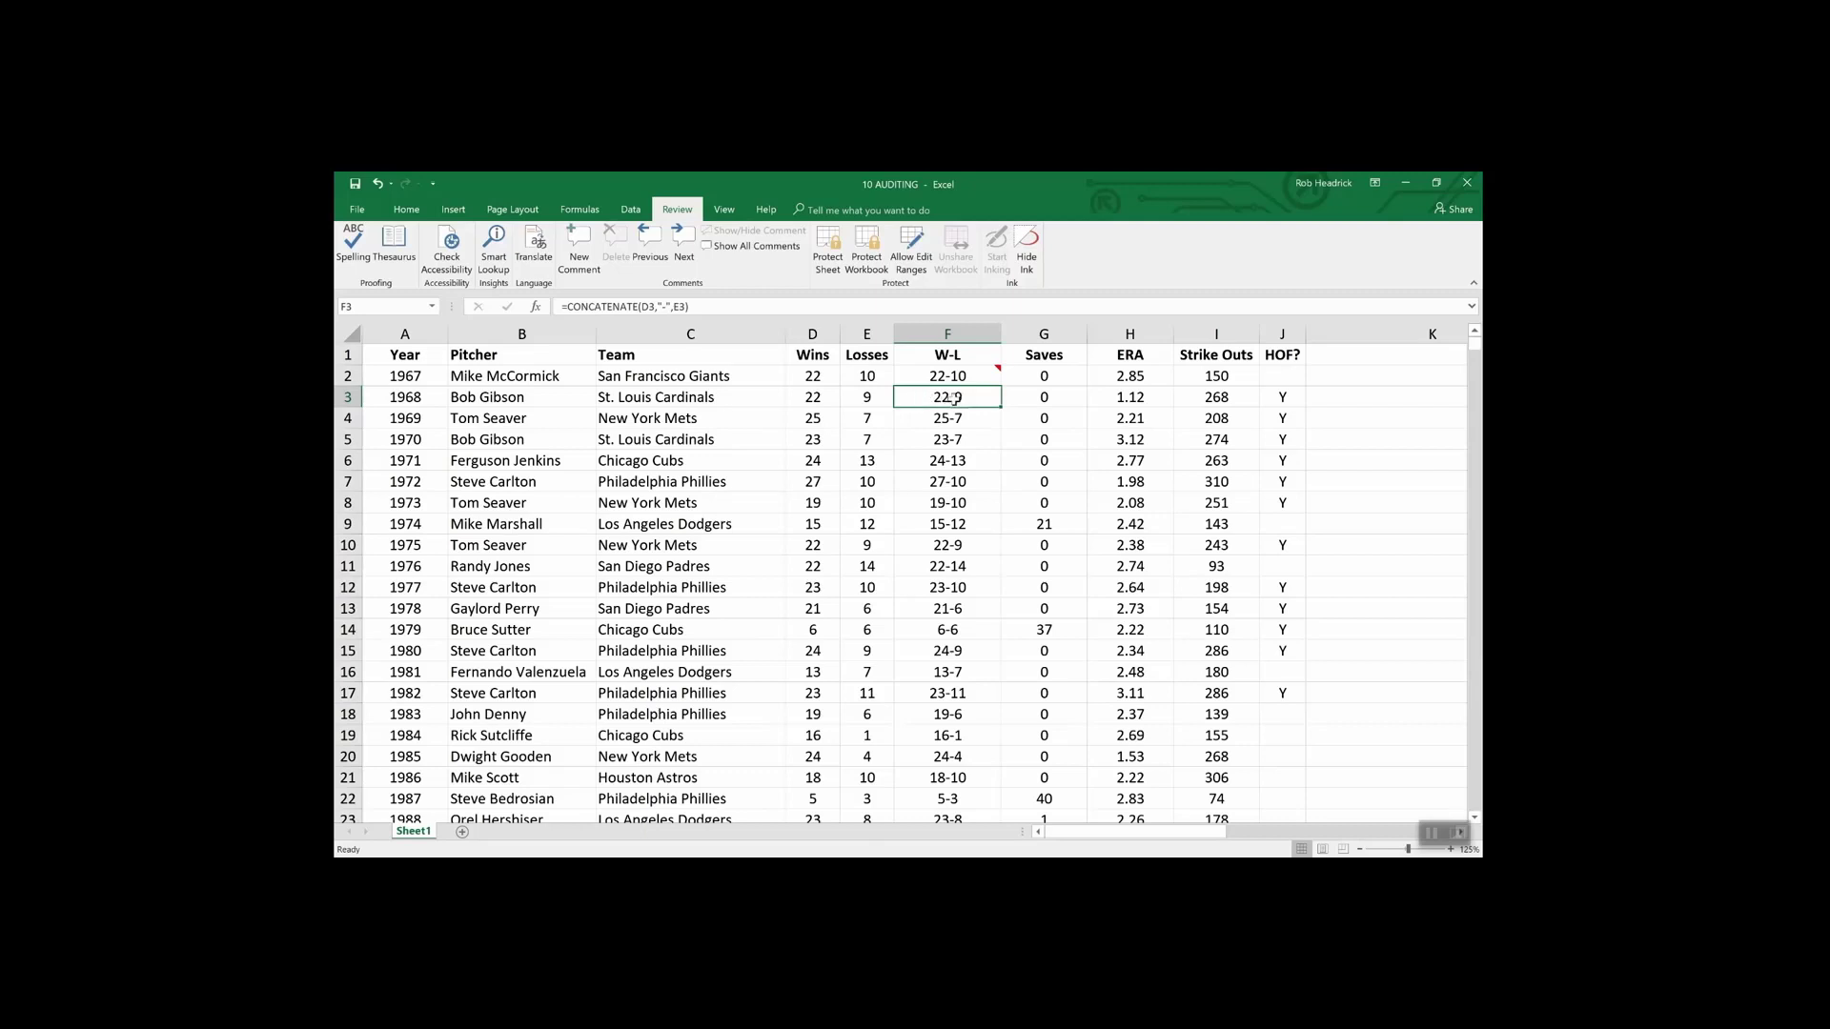
pyautogui.rightClick(955, 401)
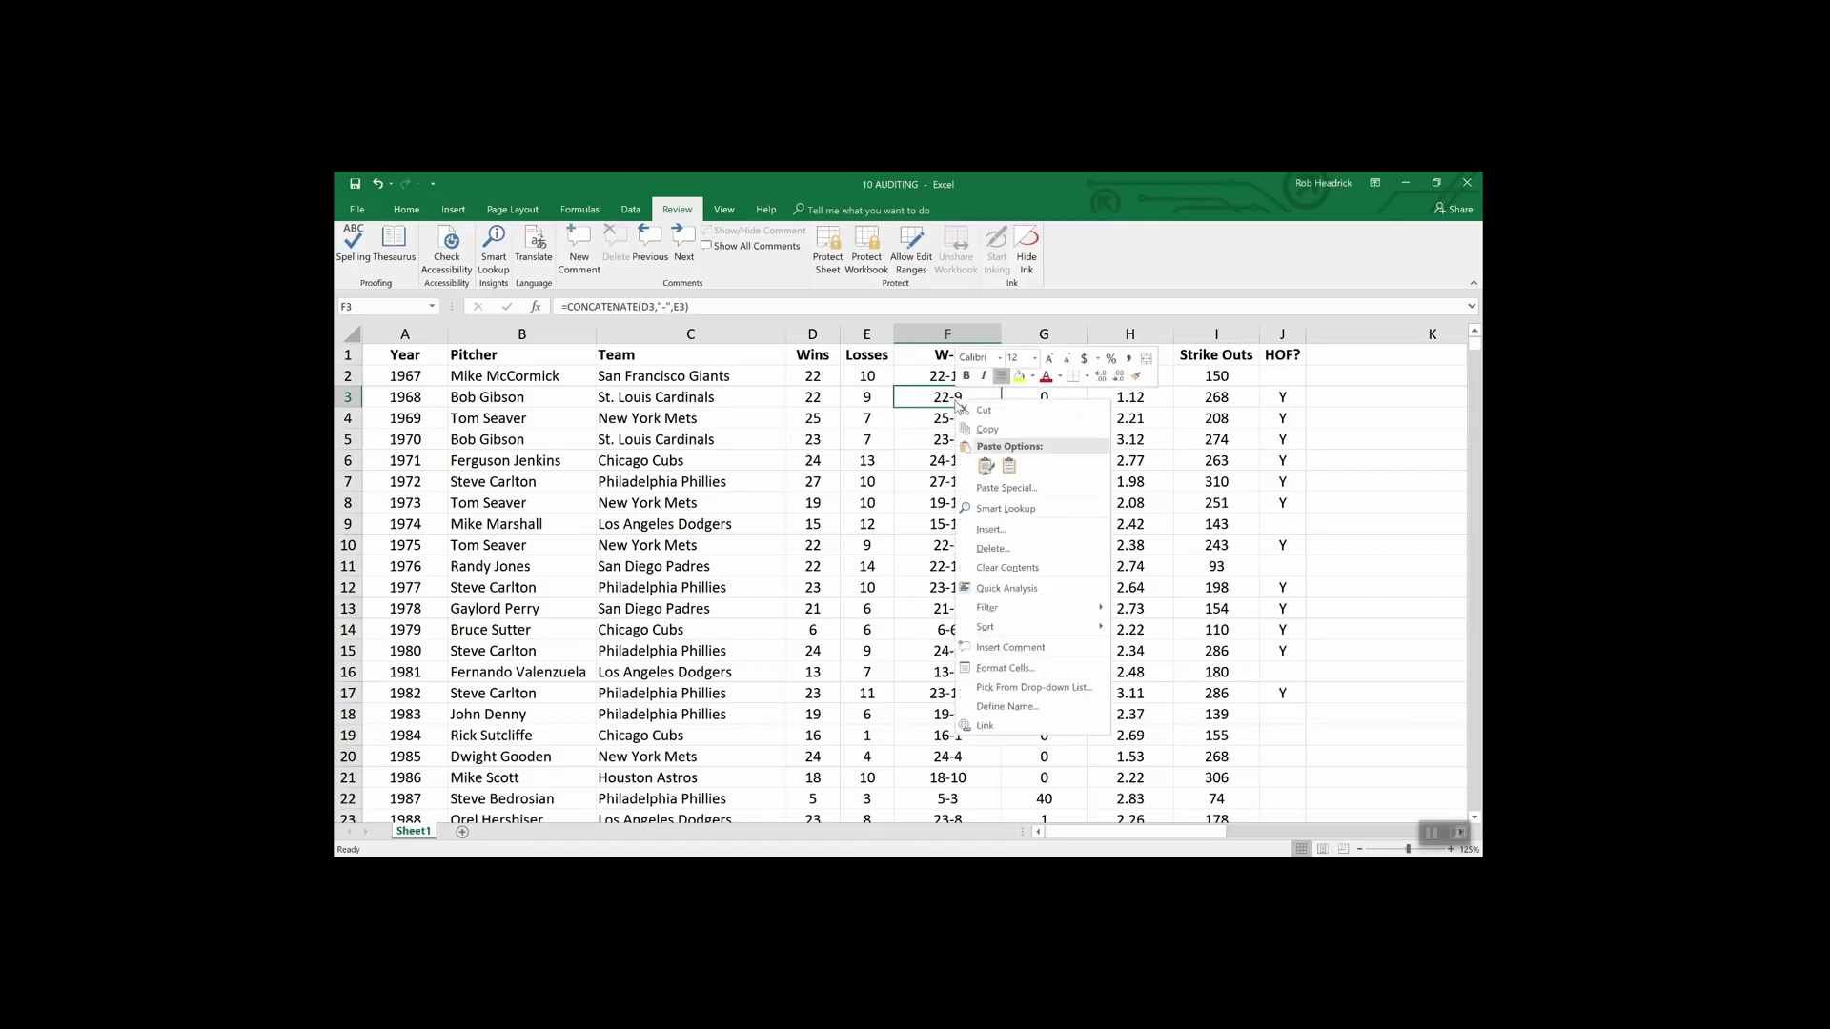
pyautogui.click(1008, 668)
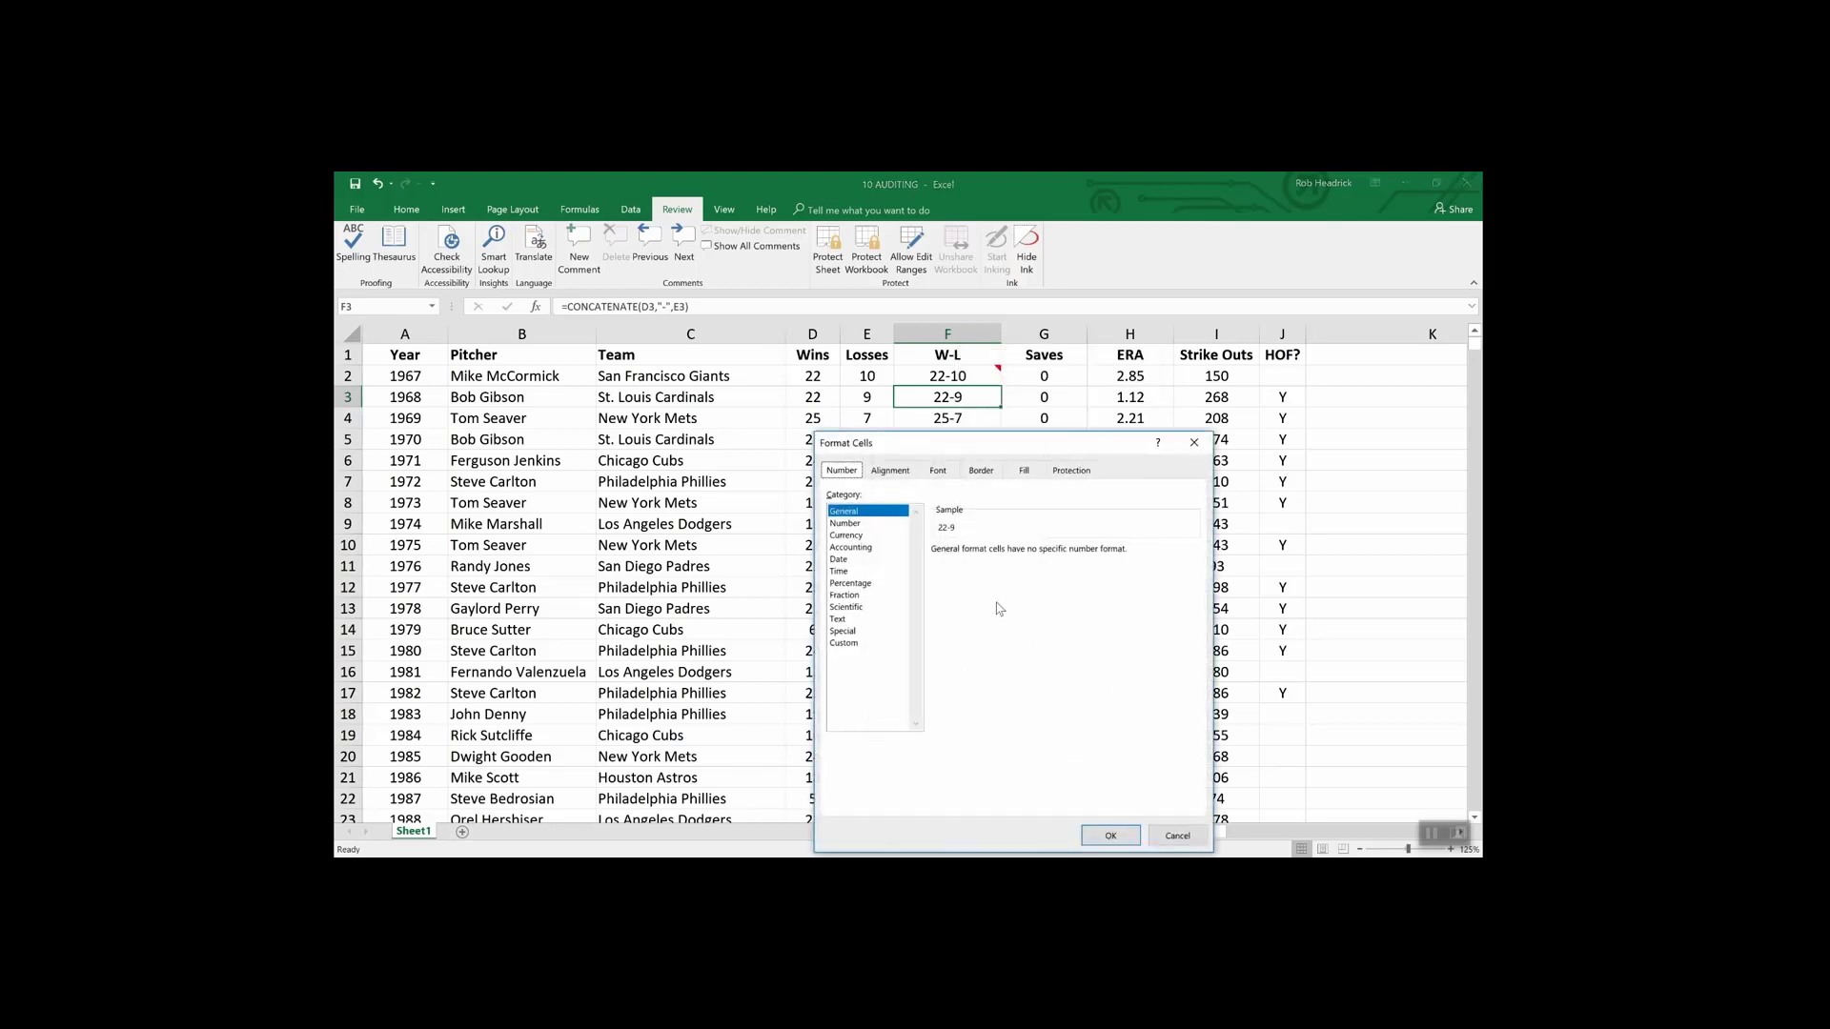
pyautogui.click(1071, 476)
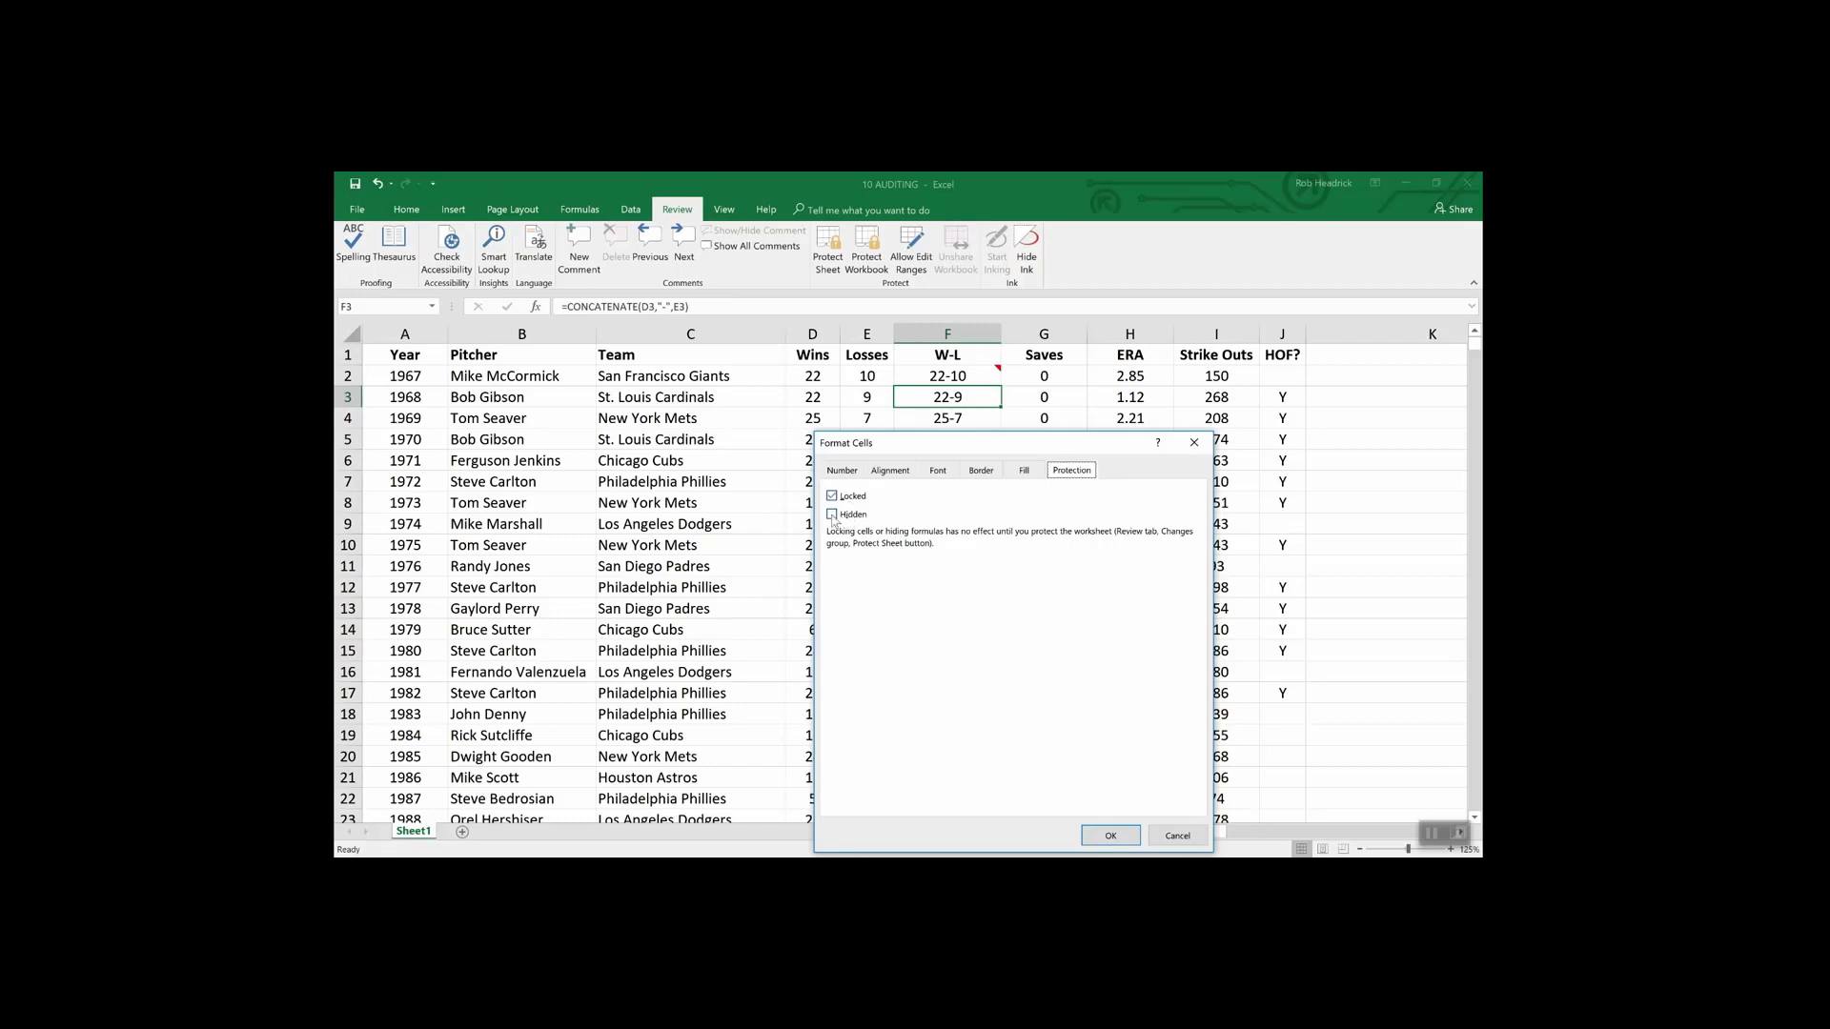
pyautogui.click(832, 515)
pyautogui.click(1110, 834)
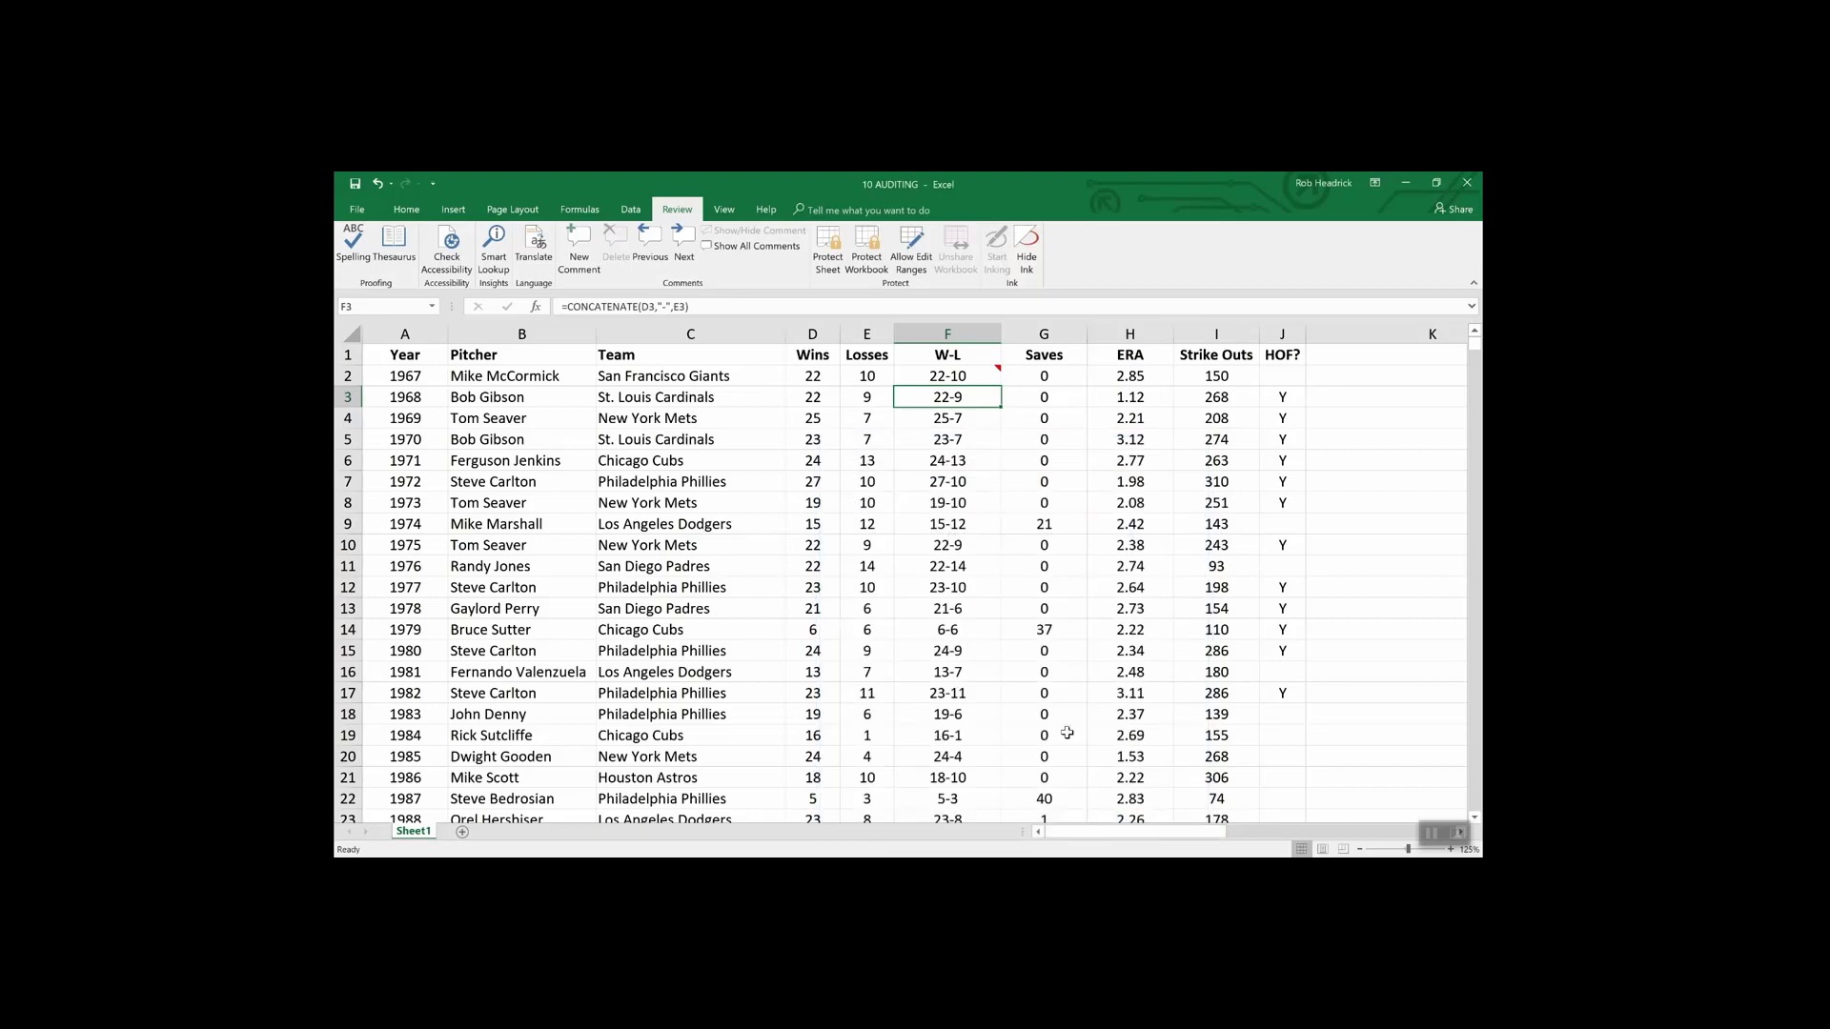
# - Protect the sheet with a password, then confirm F4's formula shows while F3's is hidden
pyautogui.click(828, 248)
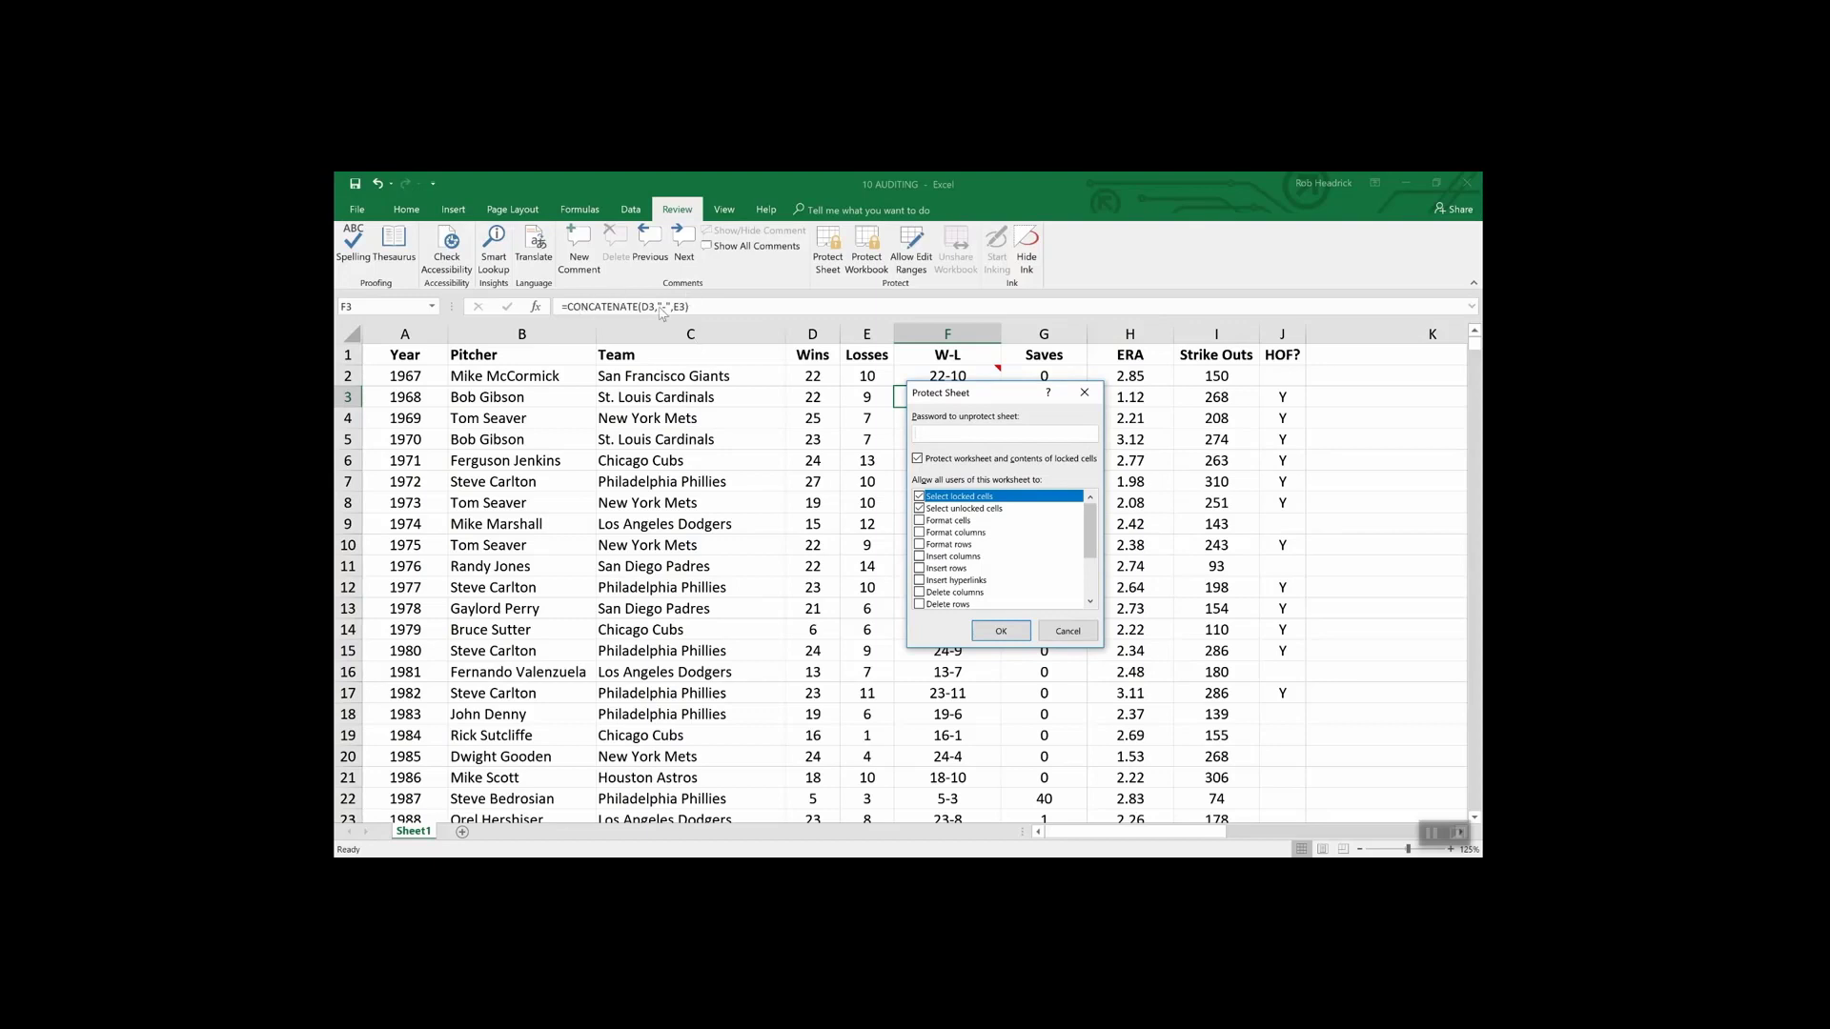
pyautogui.write('1234')
pyautogui.click(1002, 633)
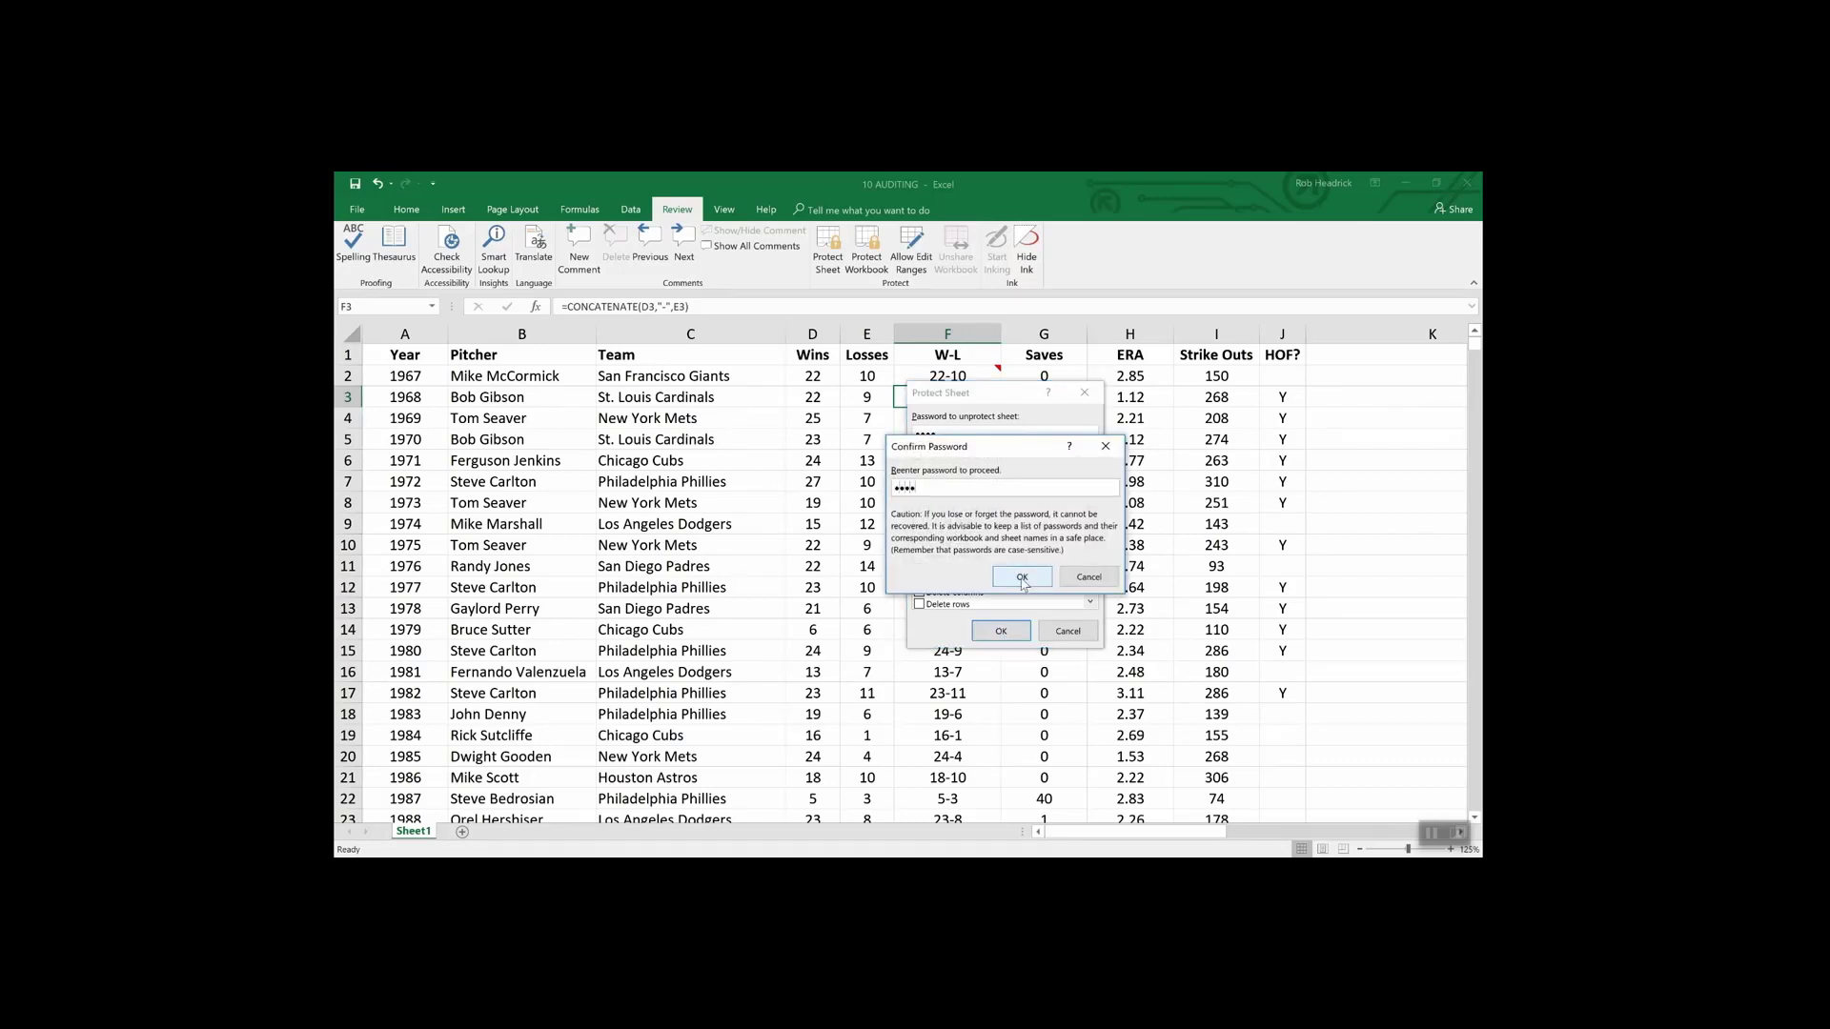
pyautogui.click(1021, 579)
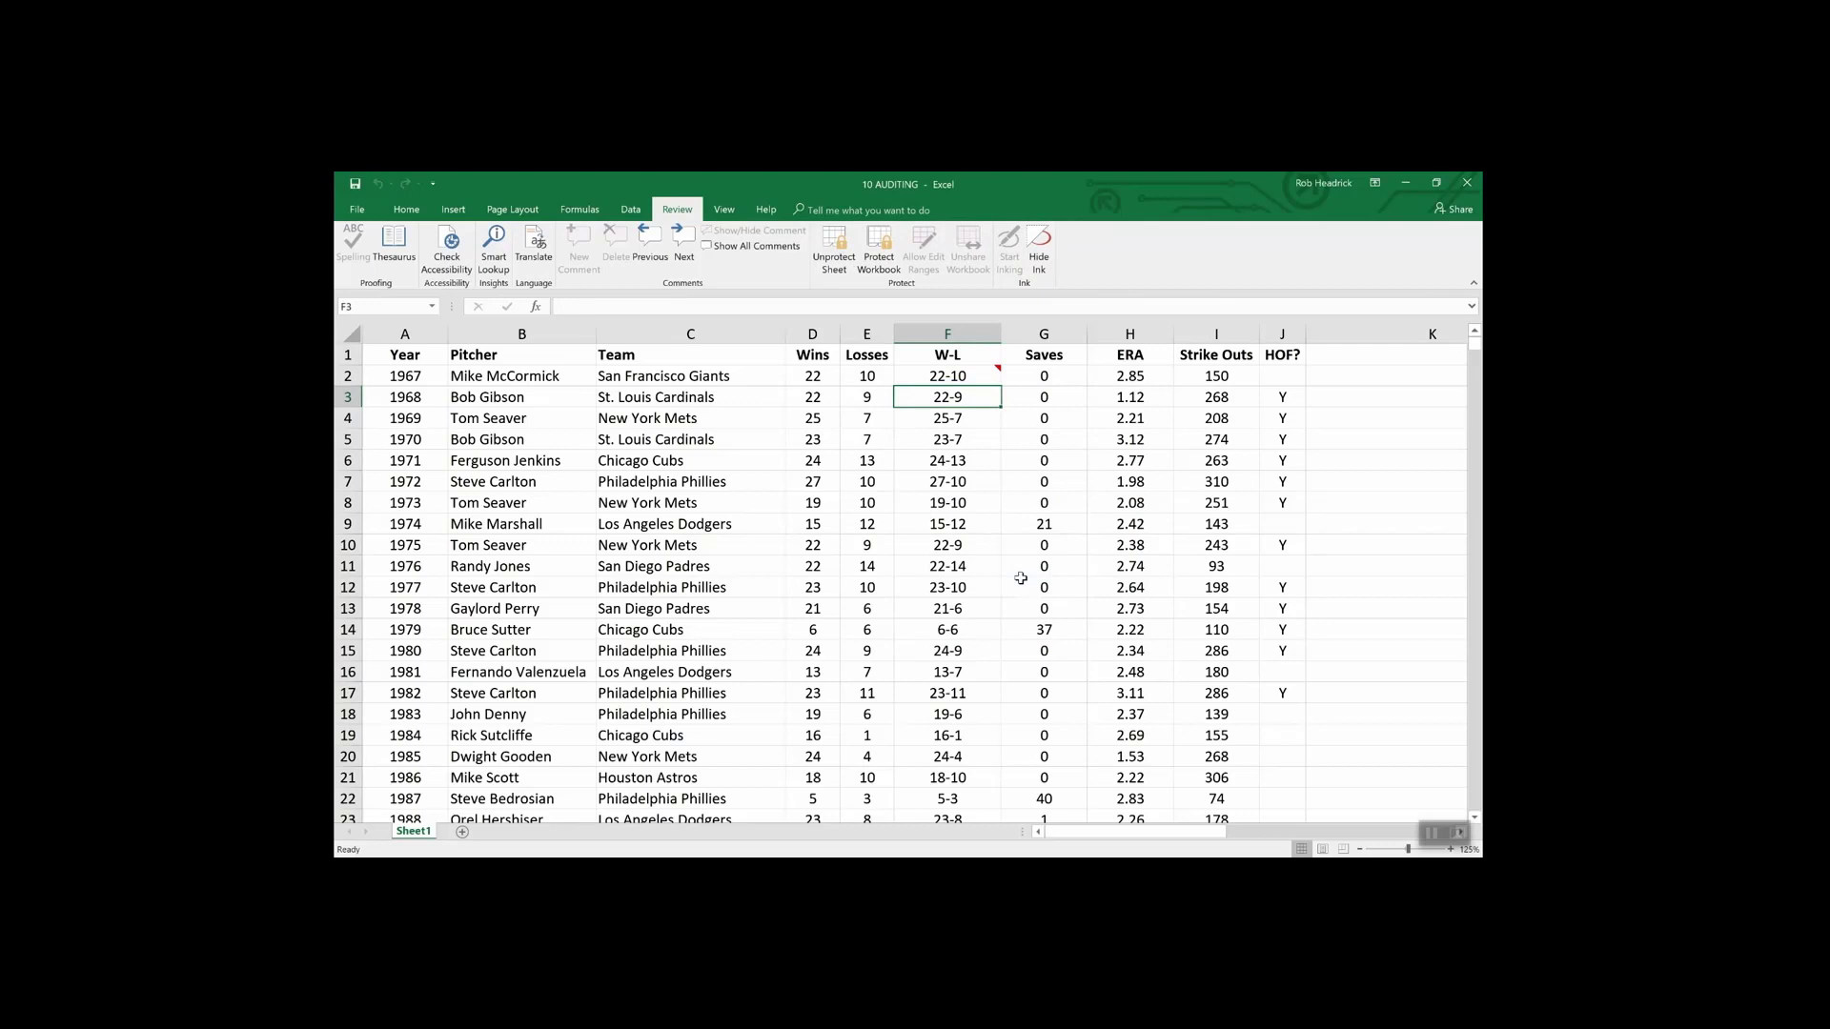
pyautogui.press('Down')
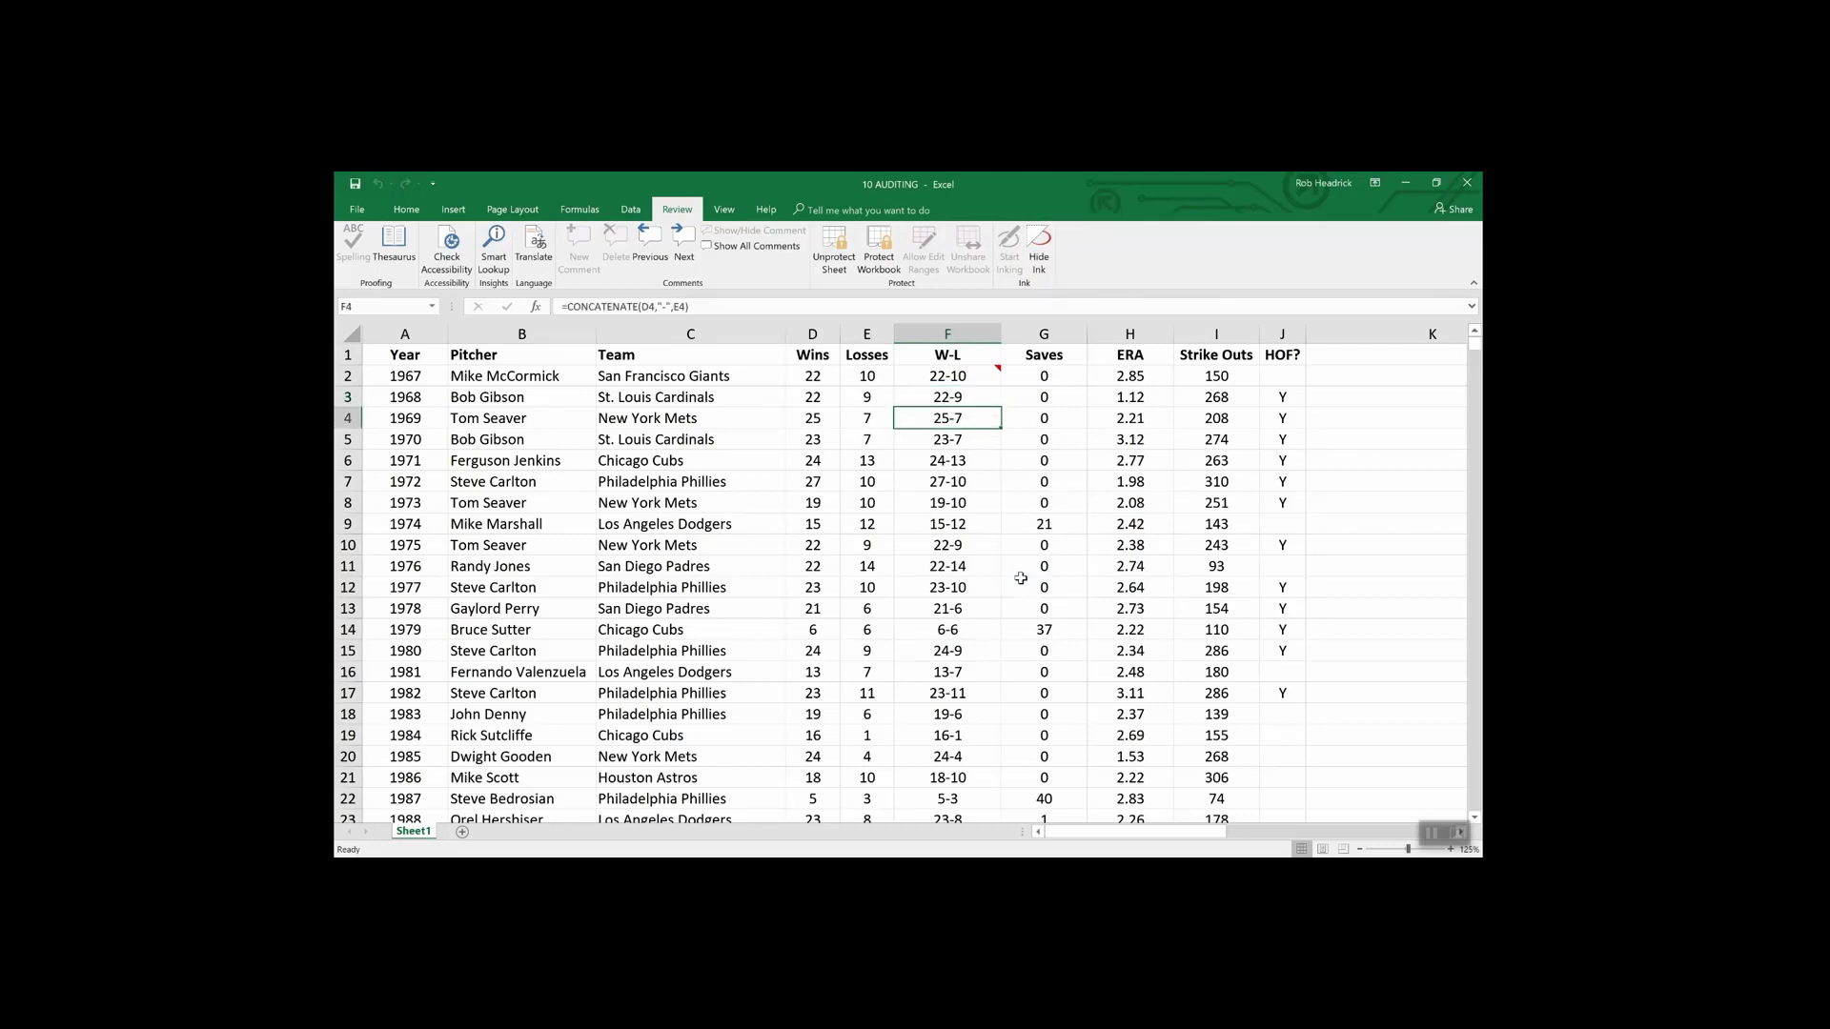
pyautogui.press('Up')
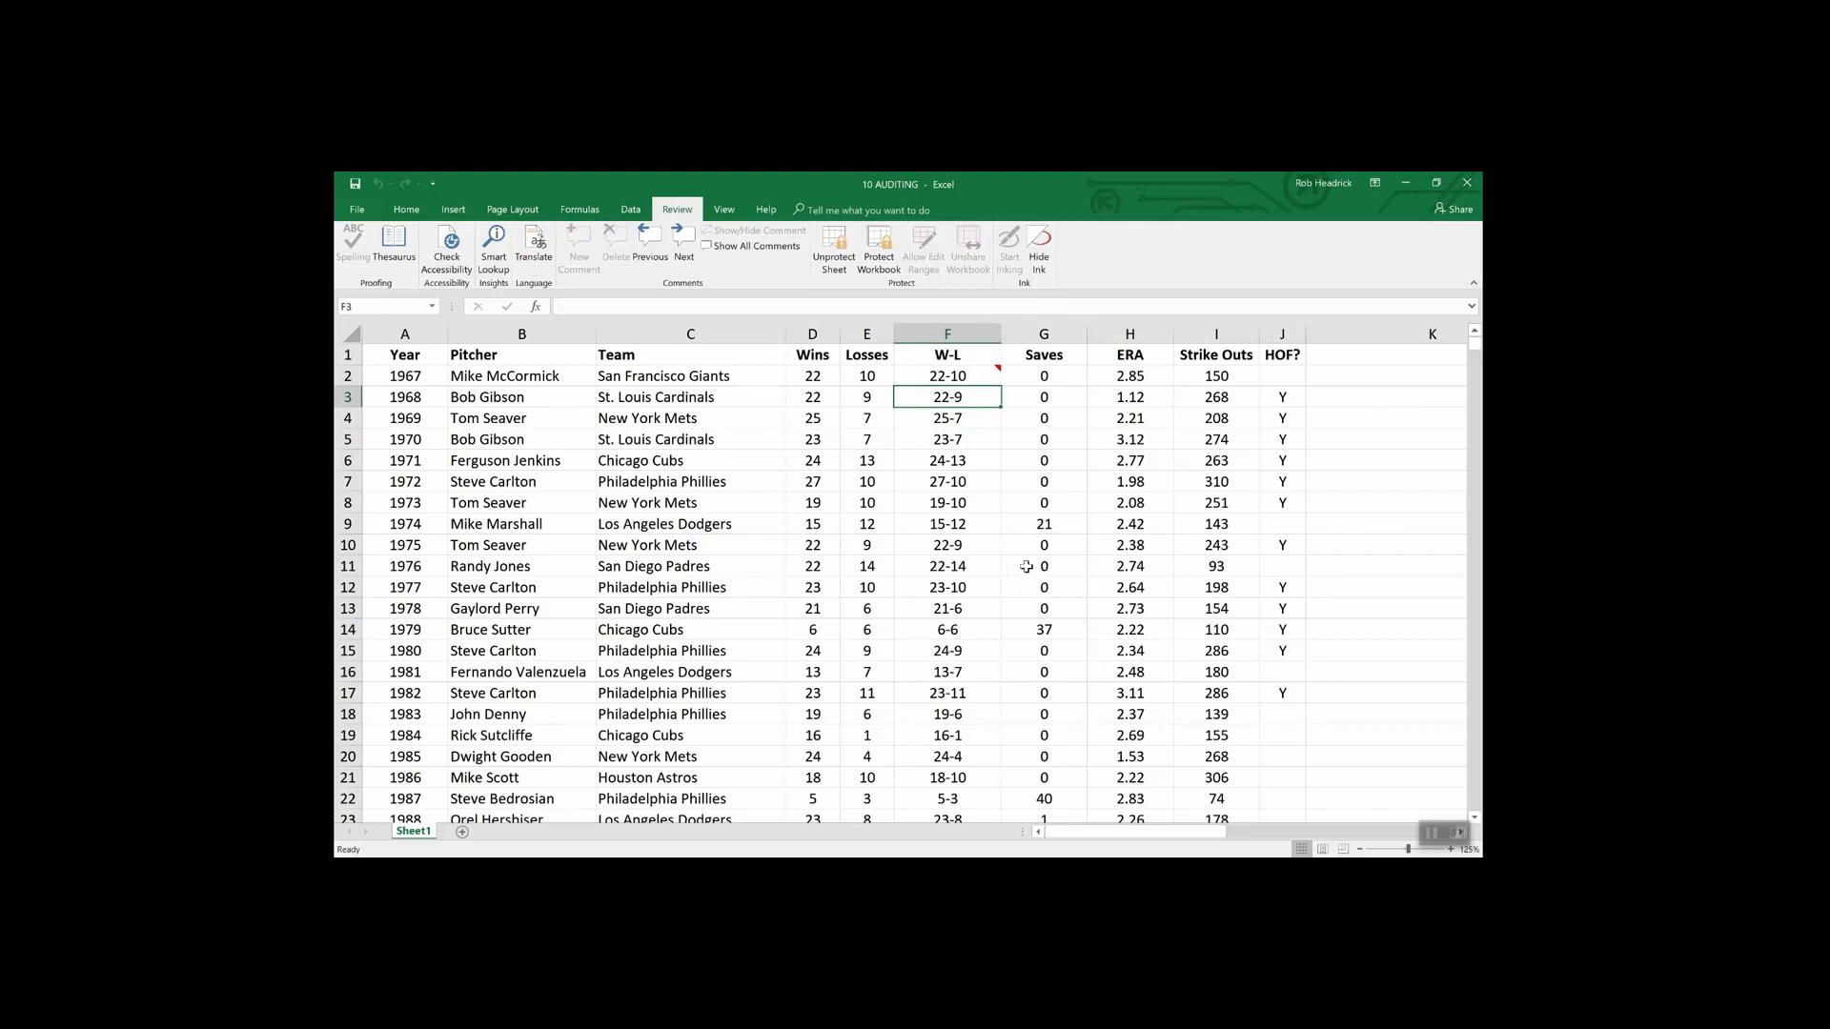
# - Keep F2's comment displayed, unprotect the sheet, and open the comment's Format Comment settings
pyautogui.click(977, 378)
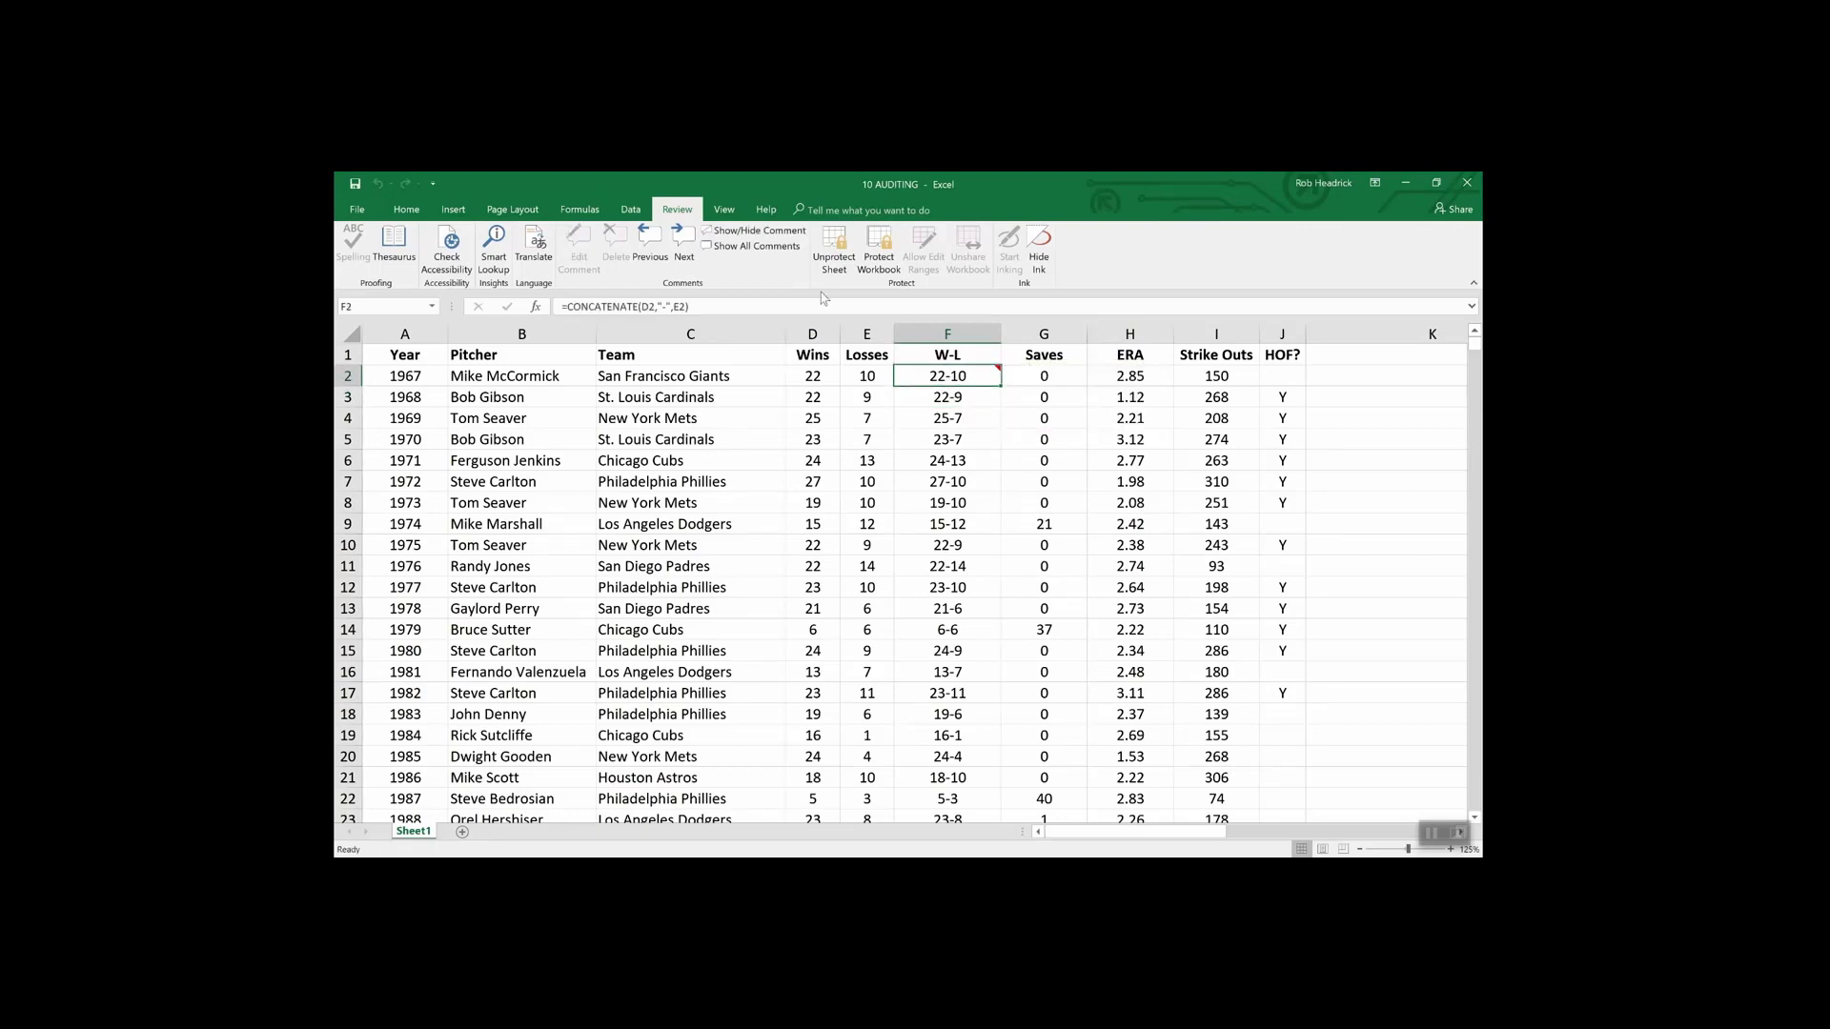
pyautogui.click(753, 231)
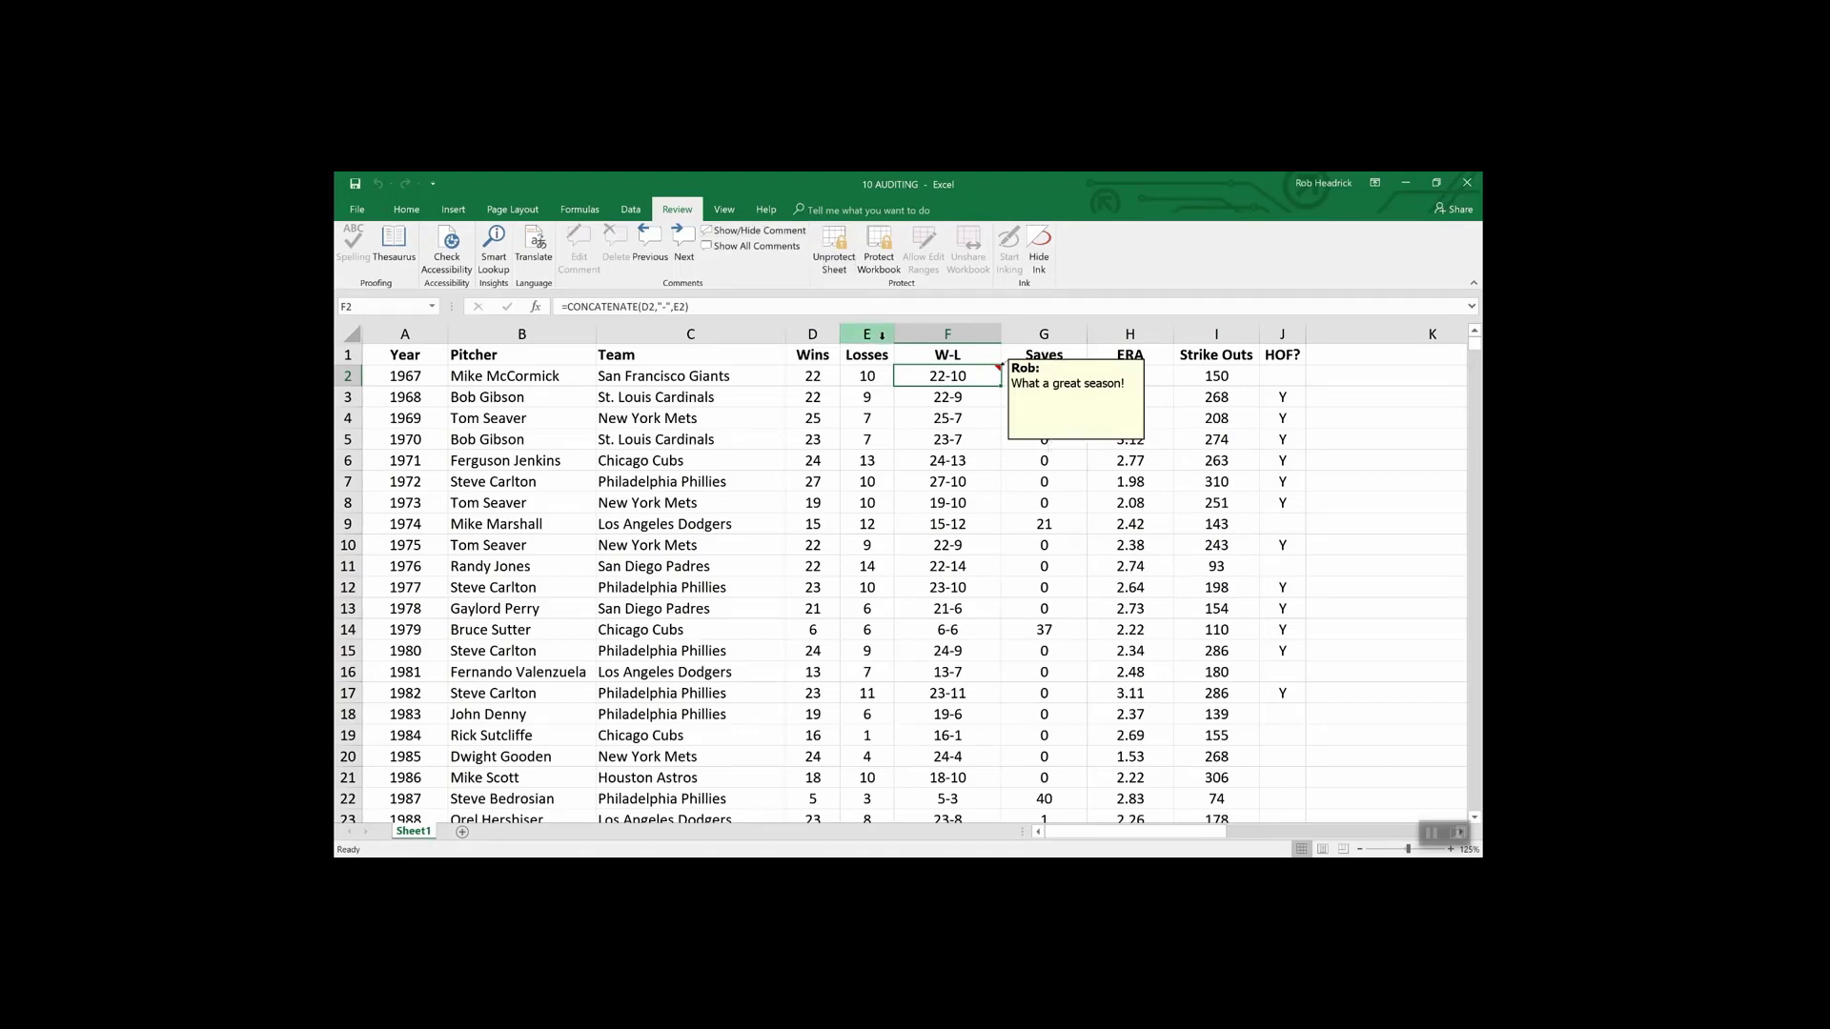
pyautogui.click(836, 250)
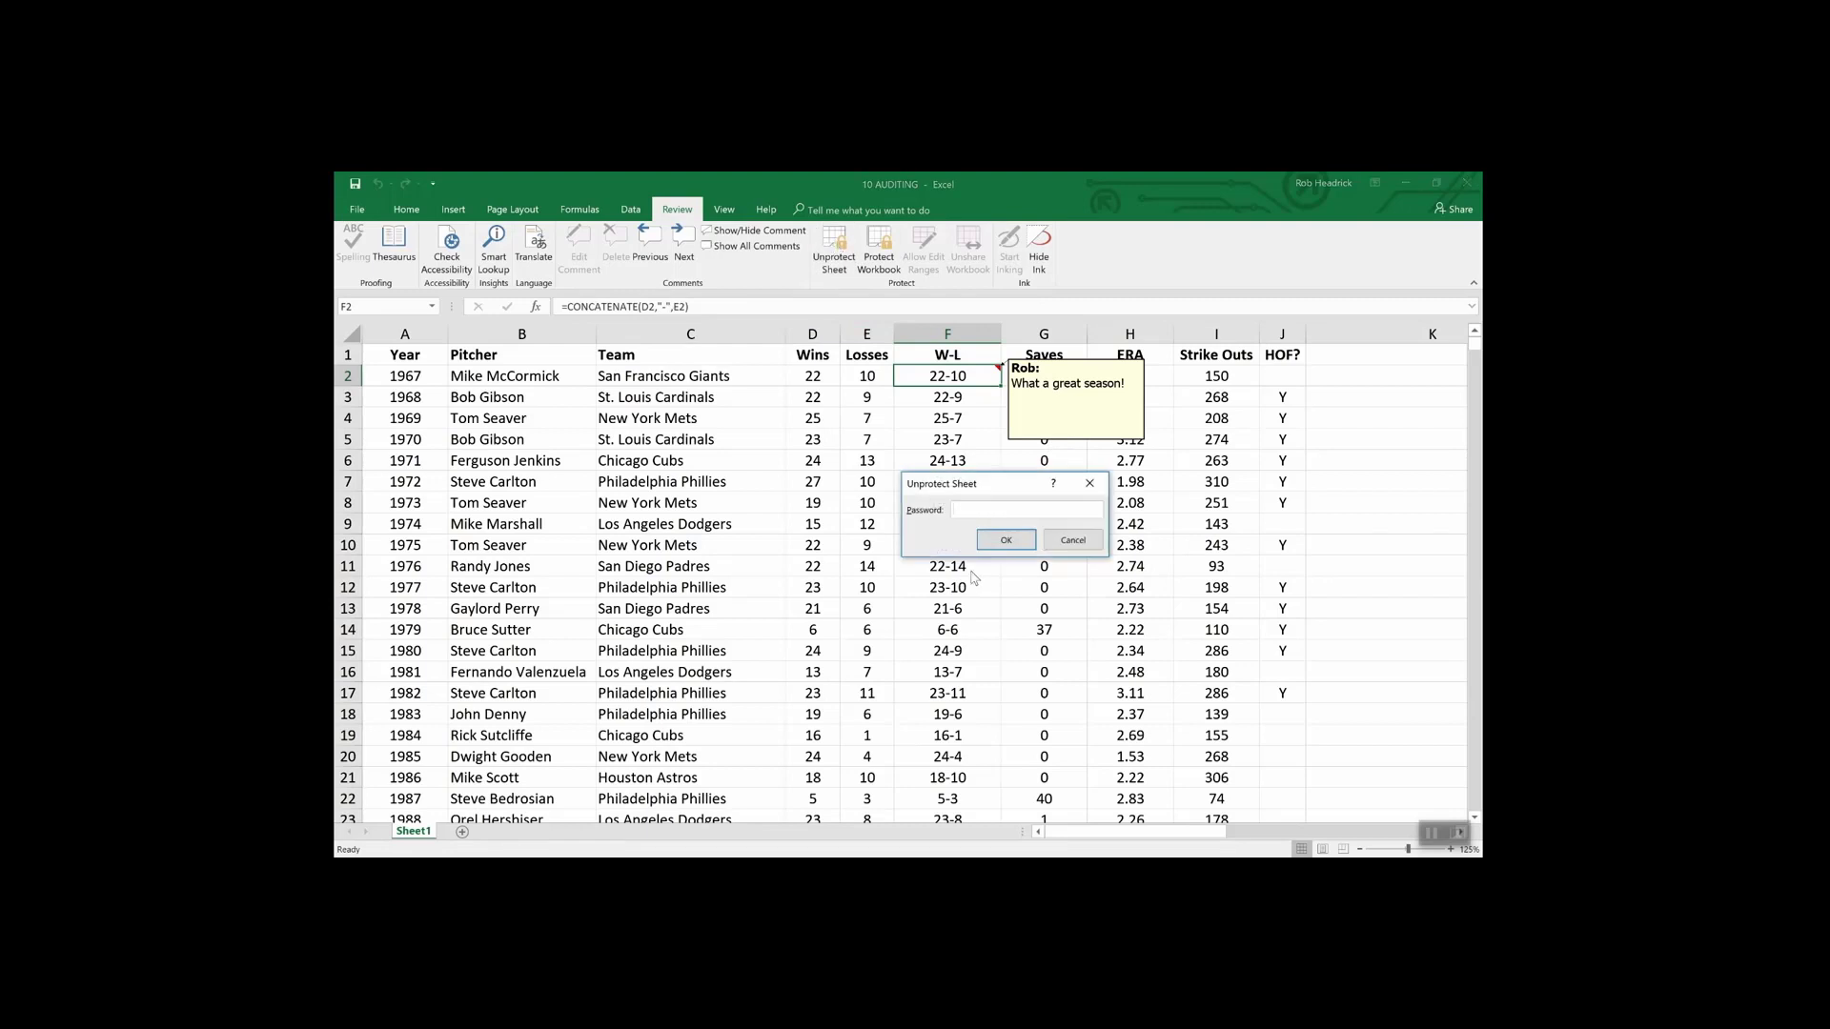
pyautogui.press('Return')
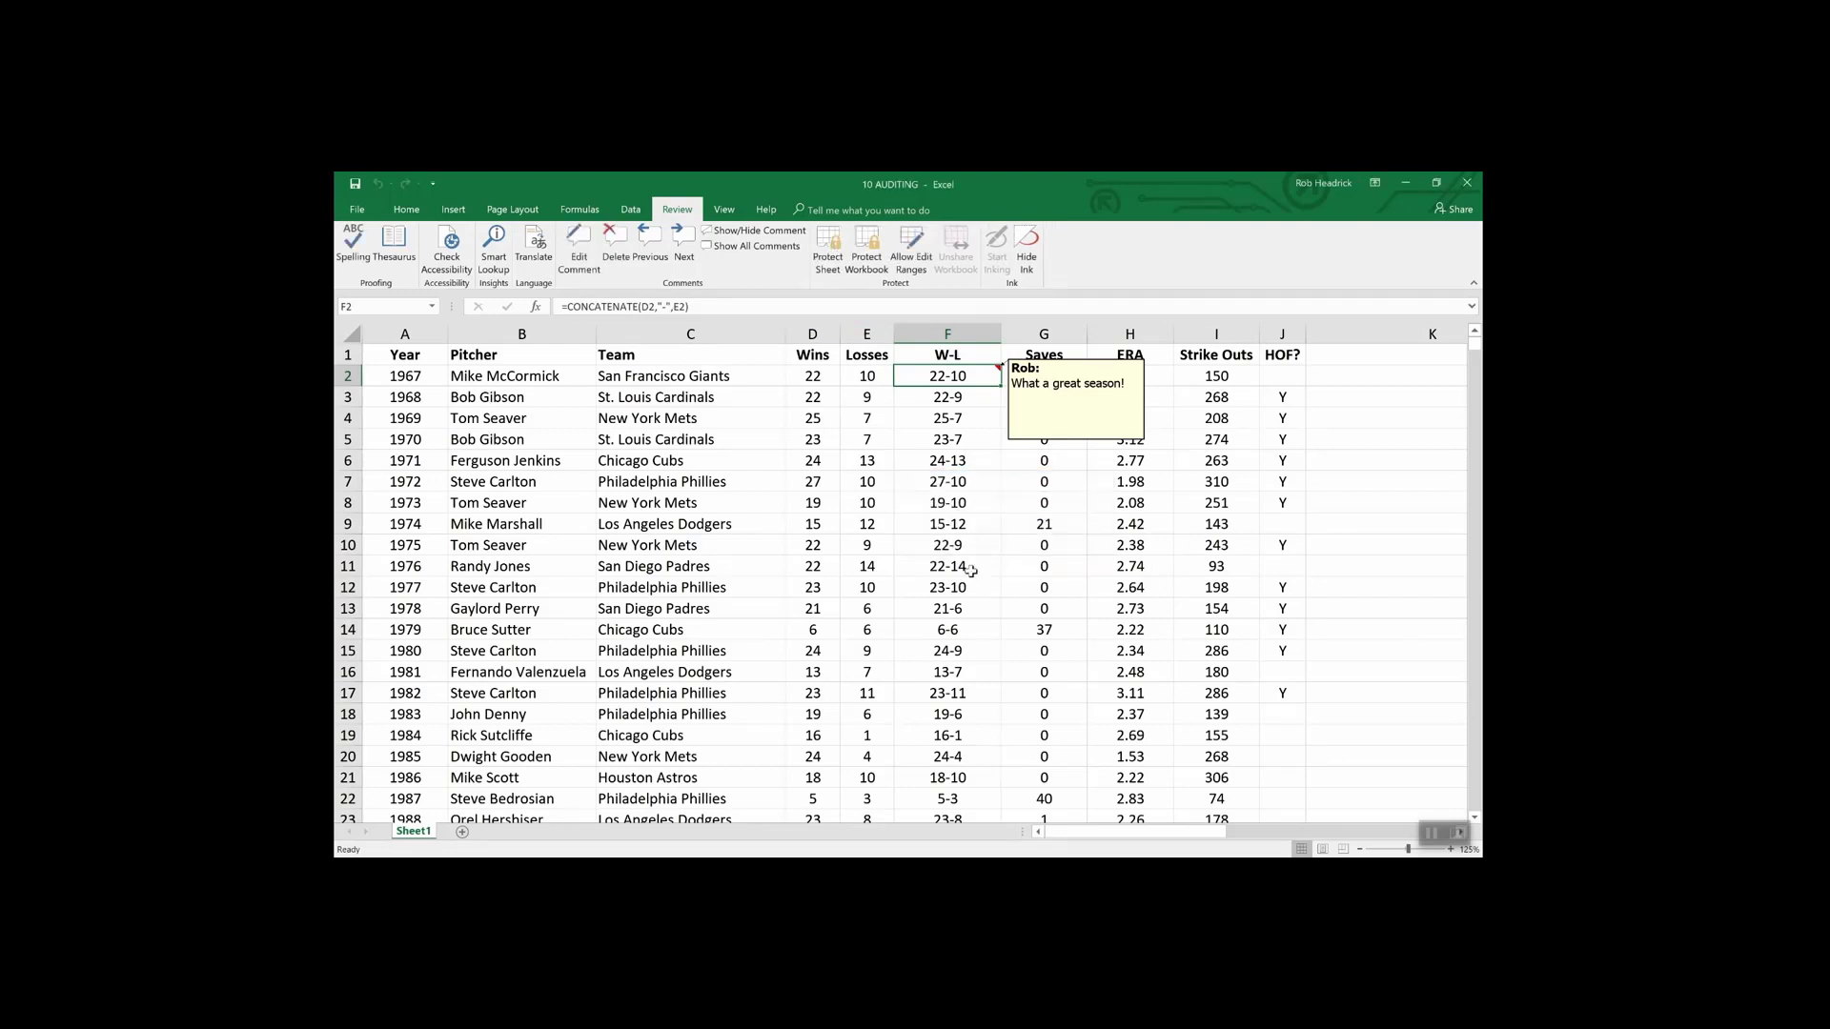
pyautogui.rightClick(1051, 444)
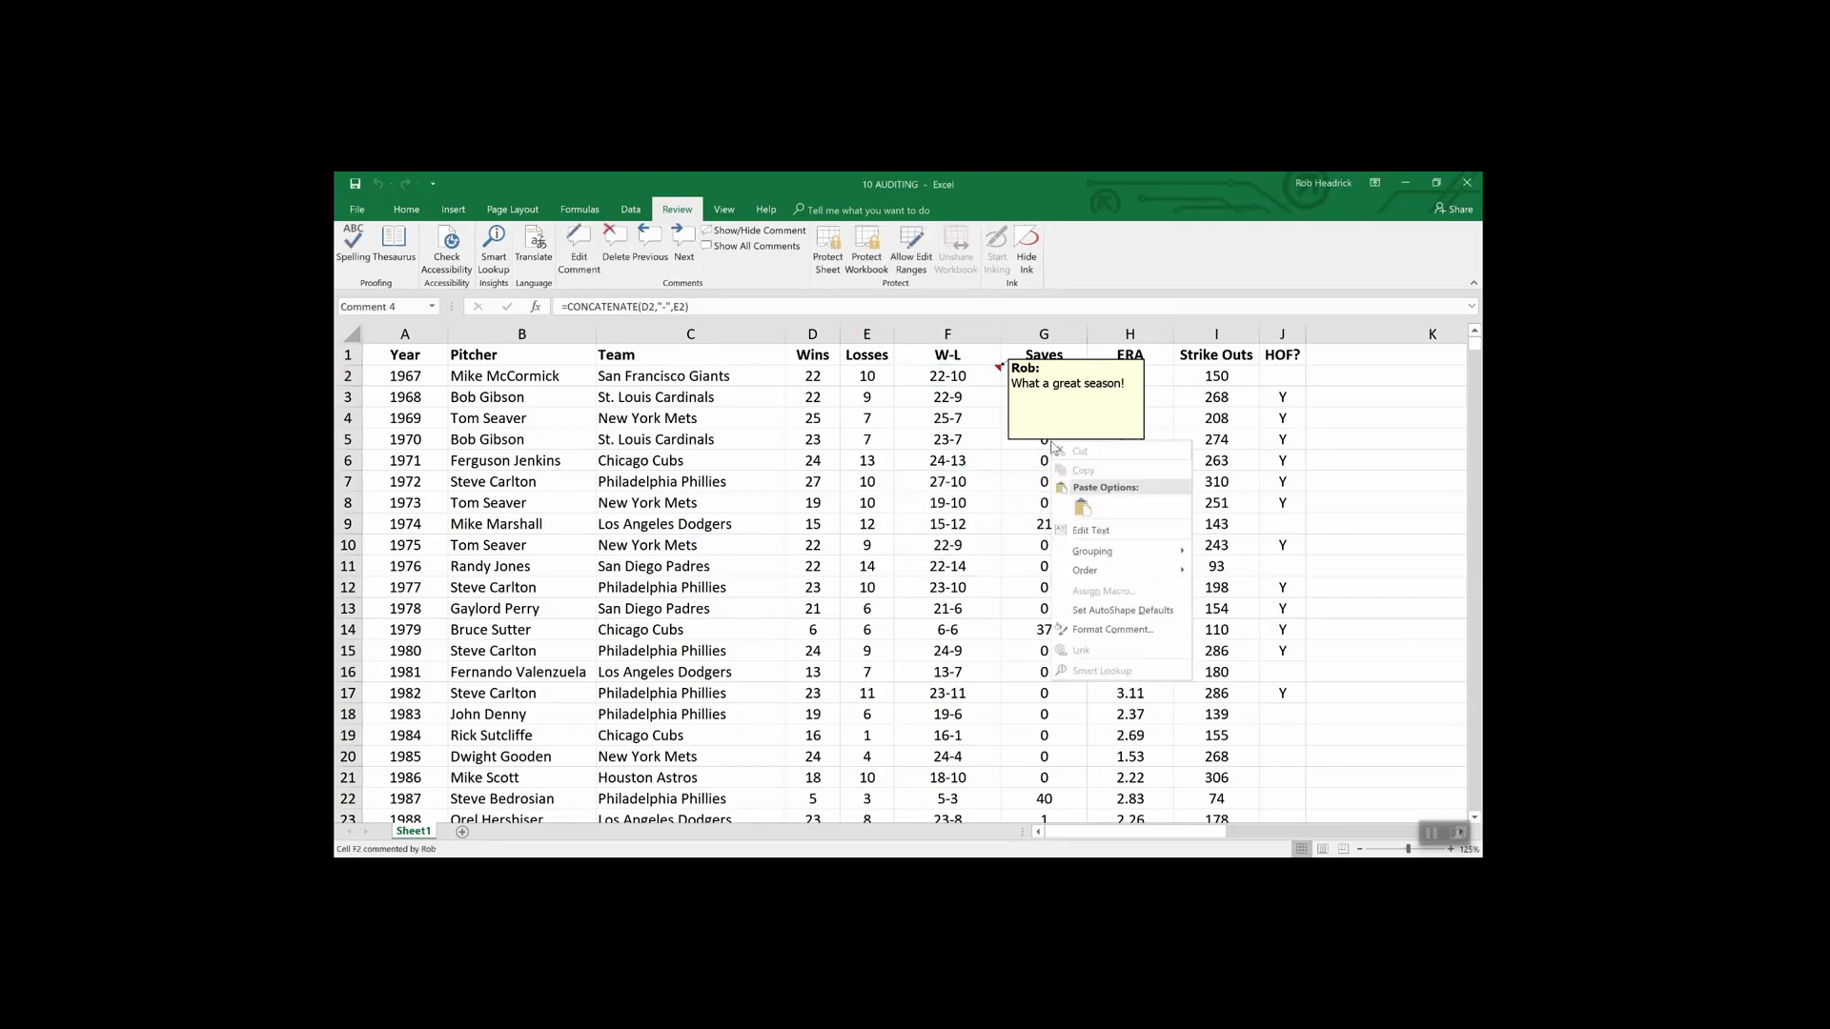
pyautogui.click(1113, 630)
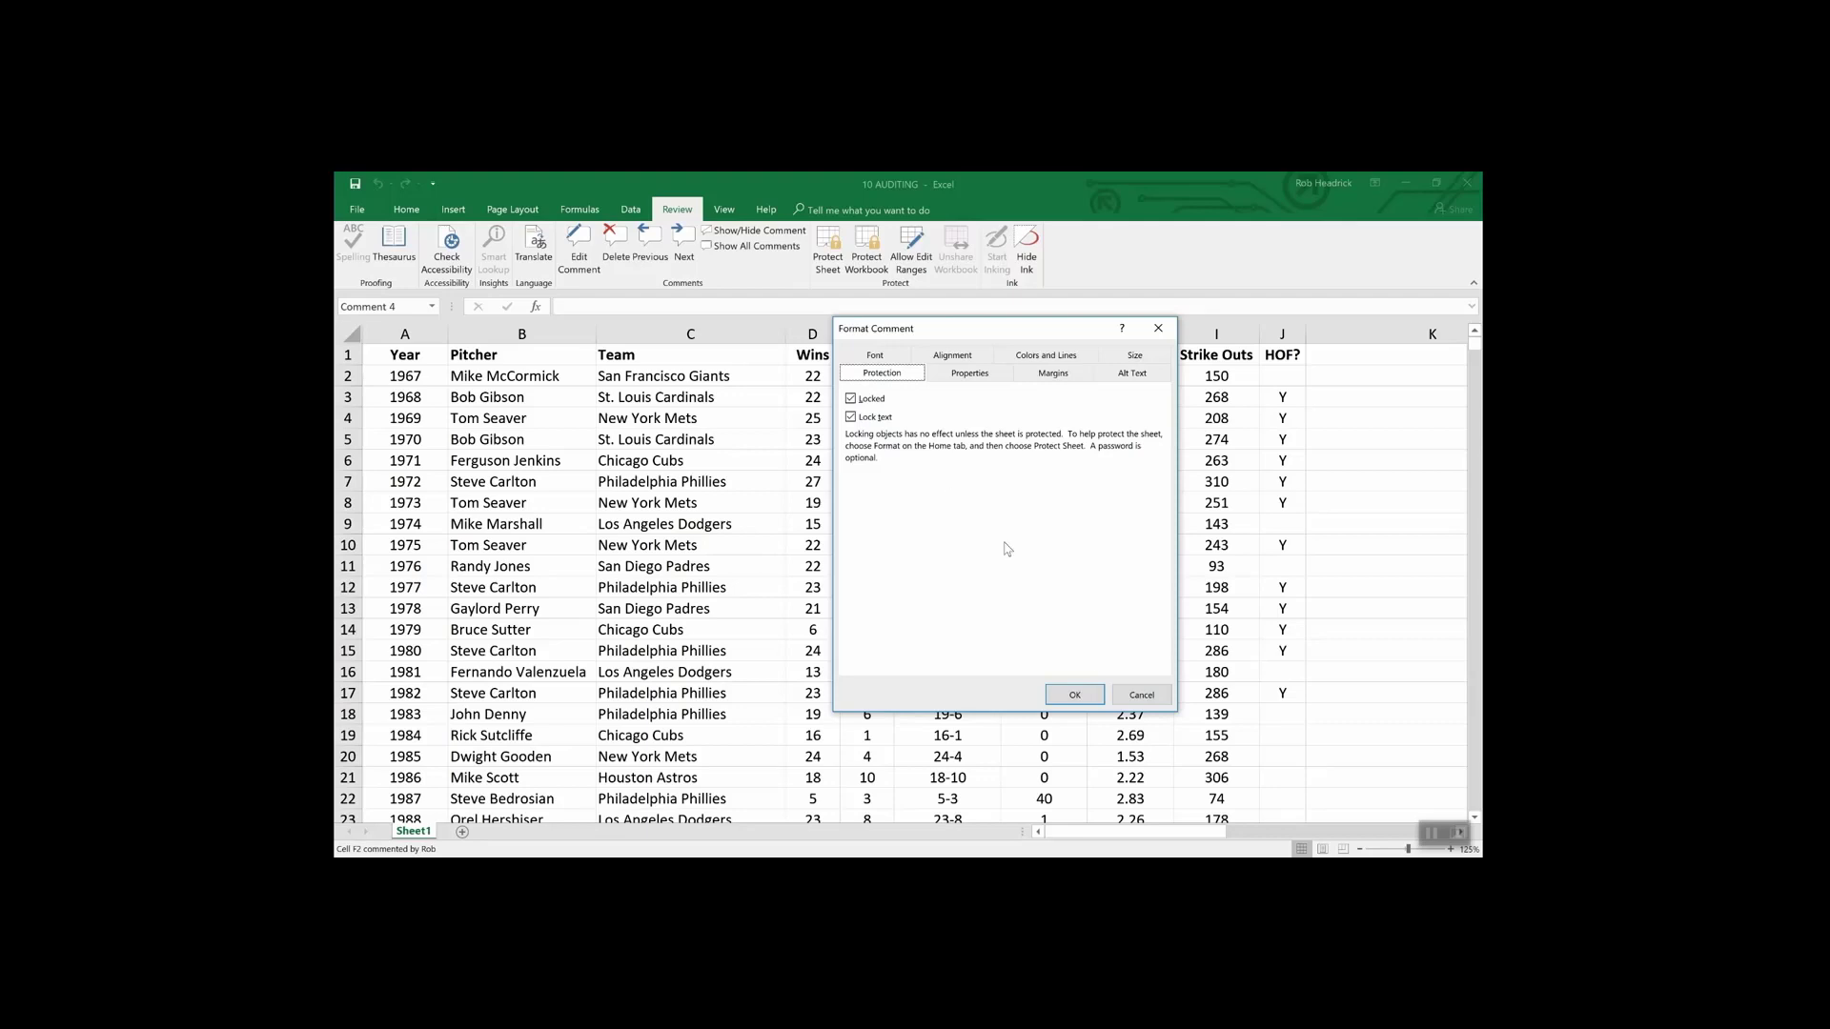
# - Cancel the Format Comment dialog without making changes
pyautogui.click(1141, 694)
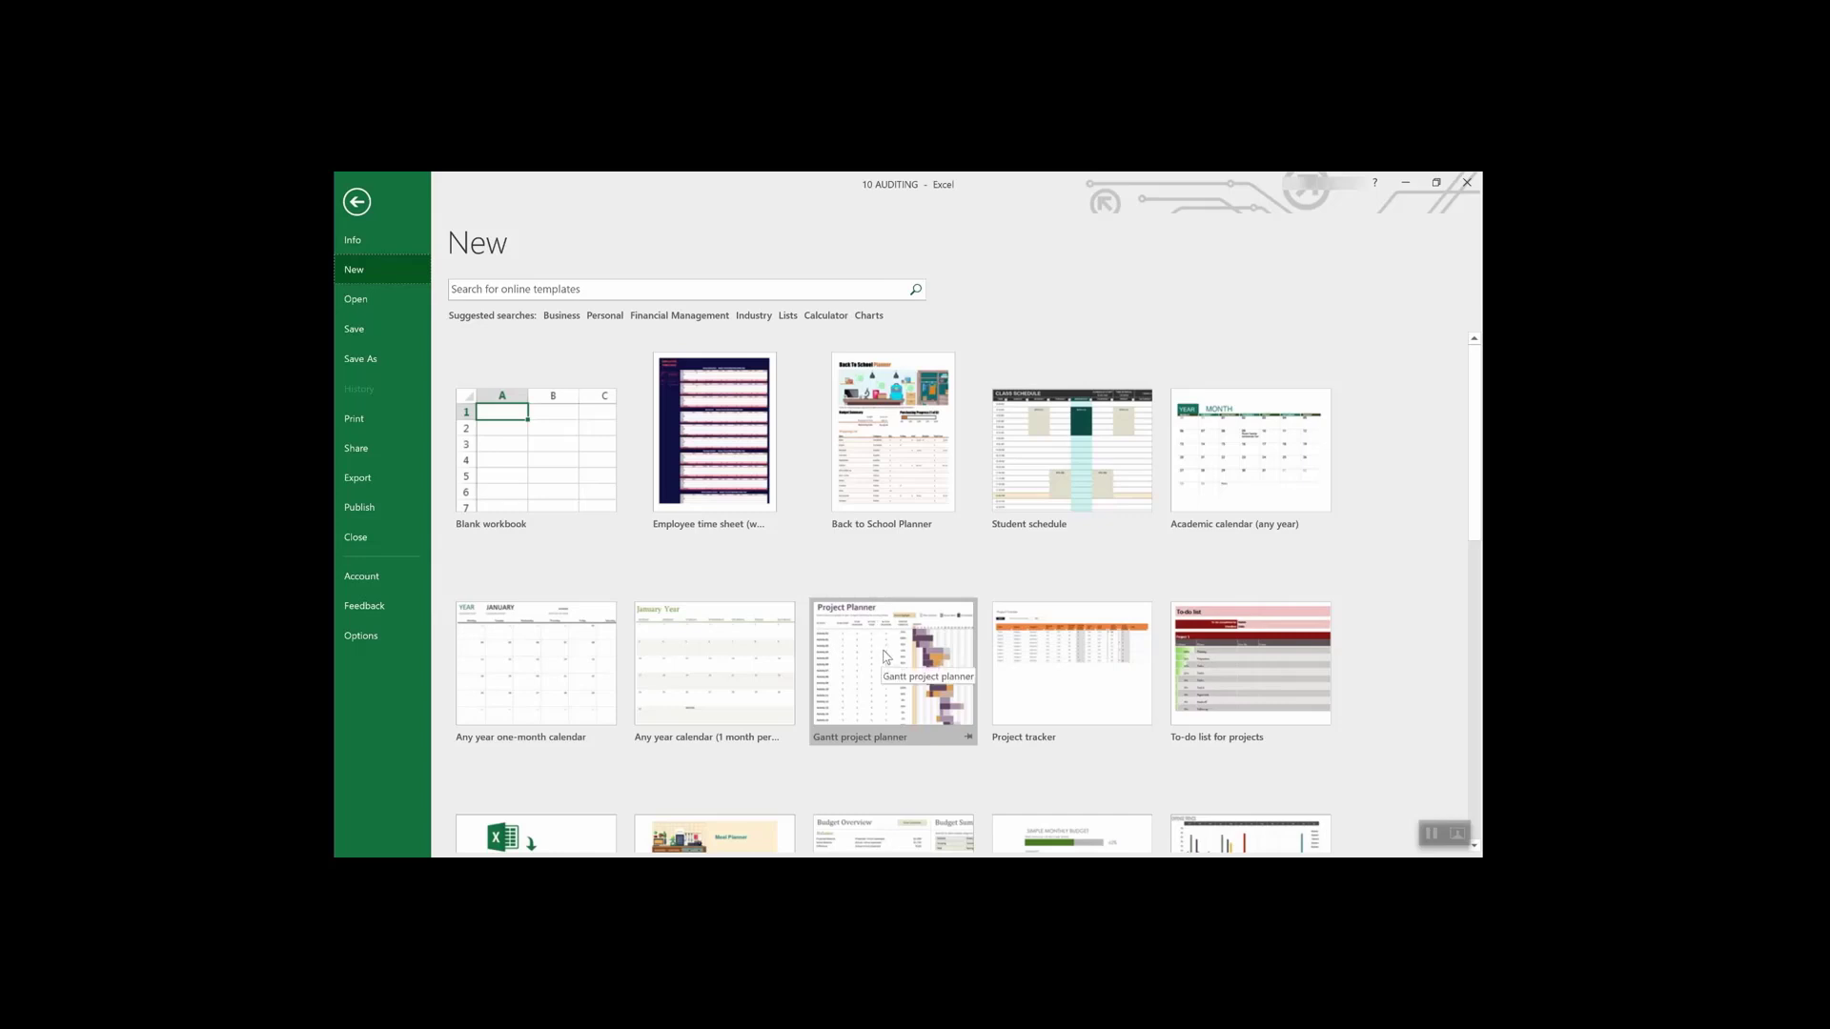
# - Find the Loan amortization schedule thumbnail in the template gallery and preview it
pyautogui.scroll(-3, 885, 656)
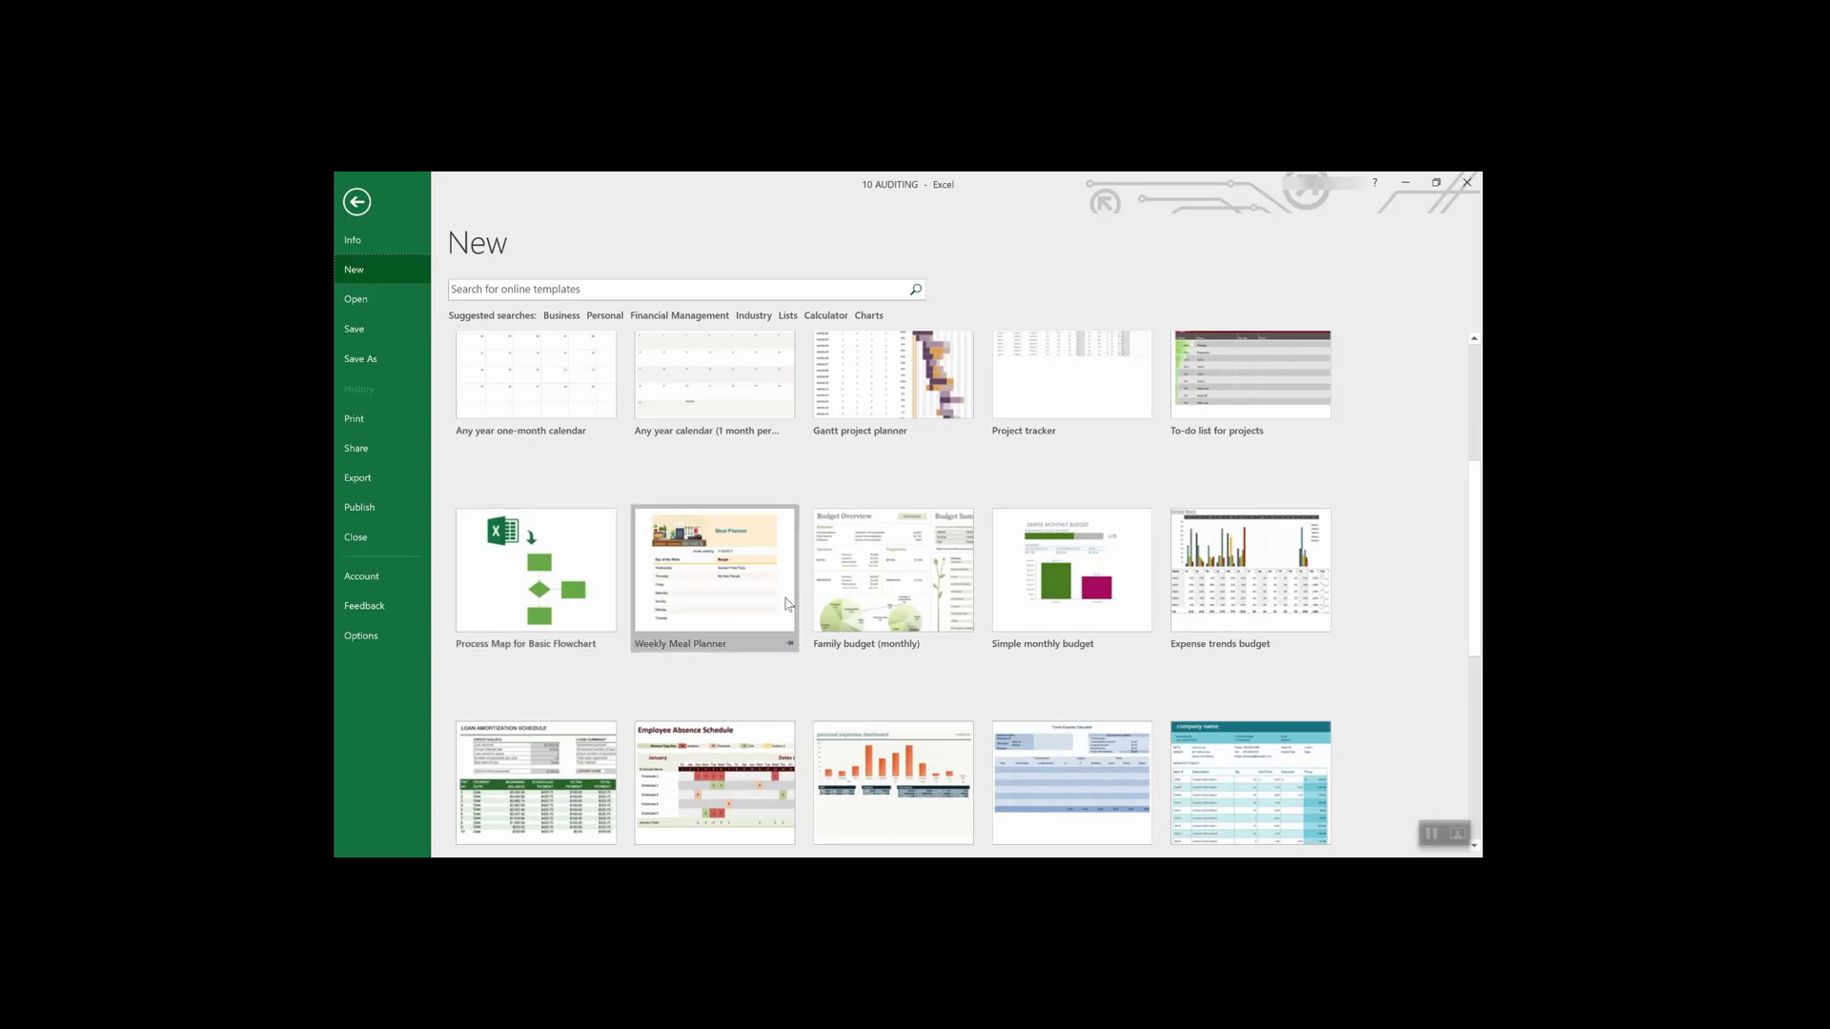
pyautogui.scroll(-2, 877, 601)
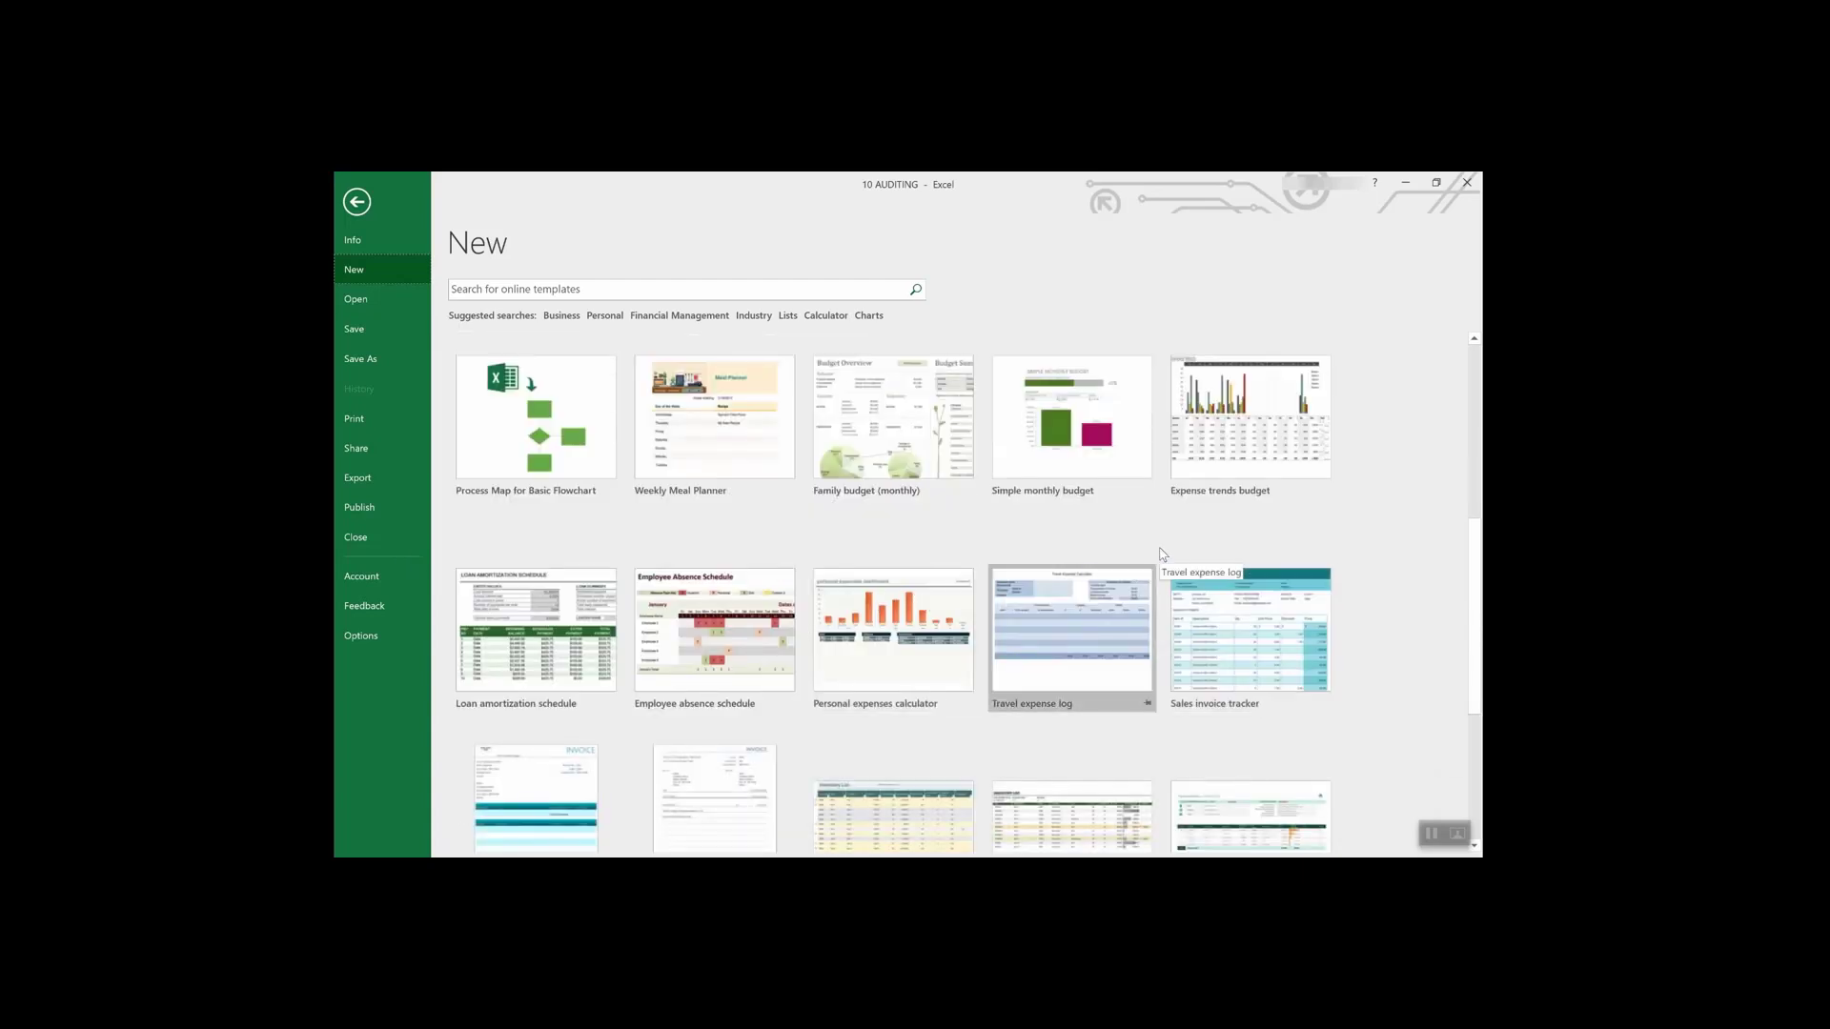
pyautogui.scroll(4, 1161, 554)
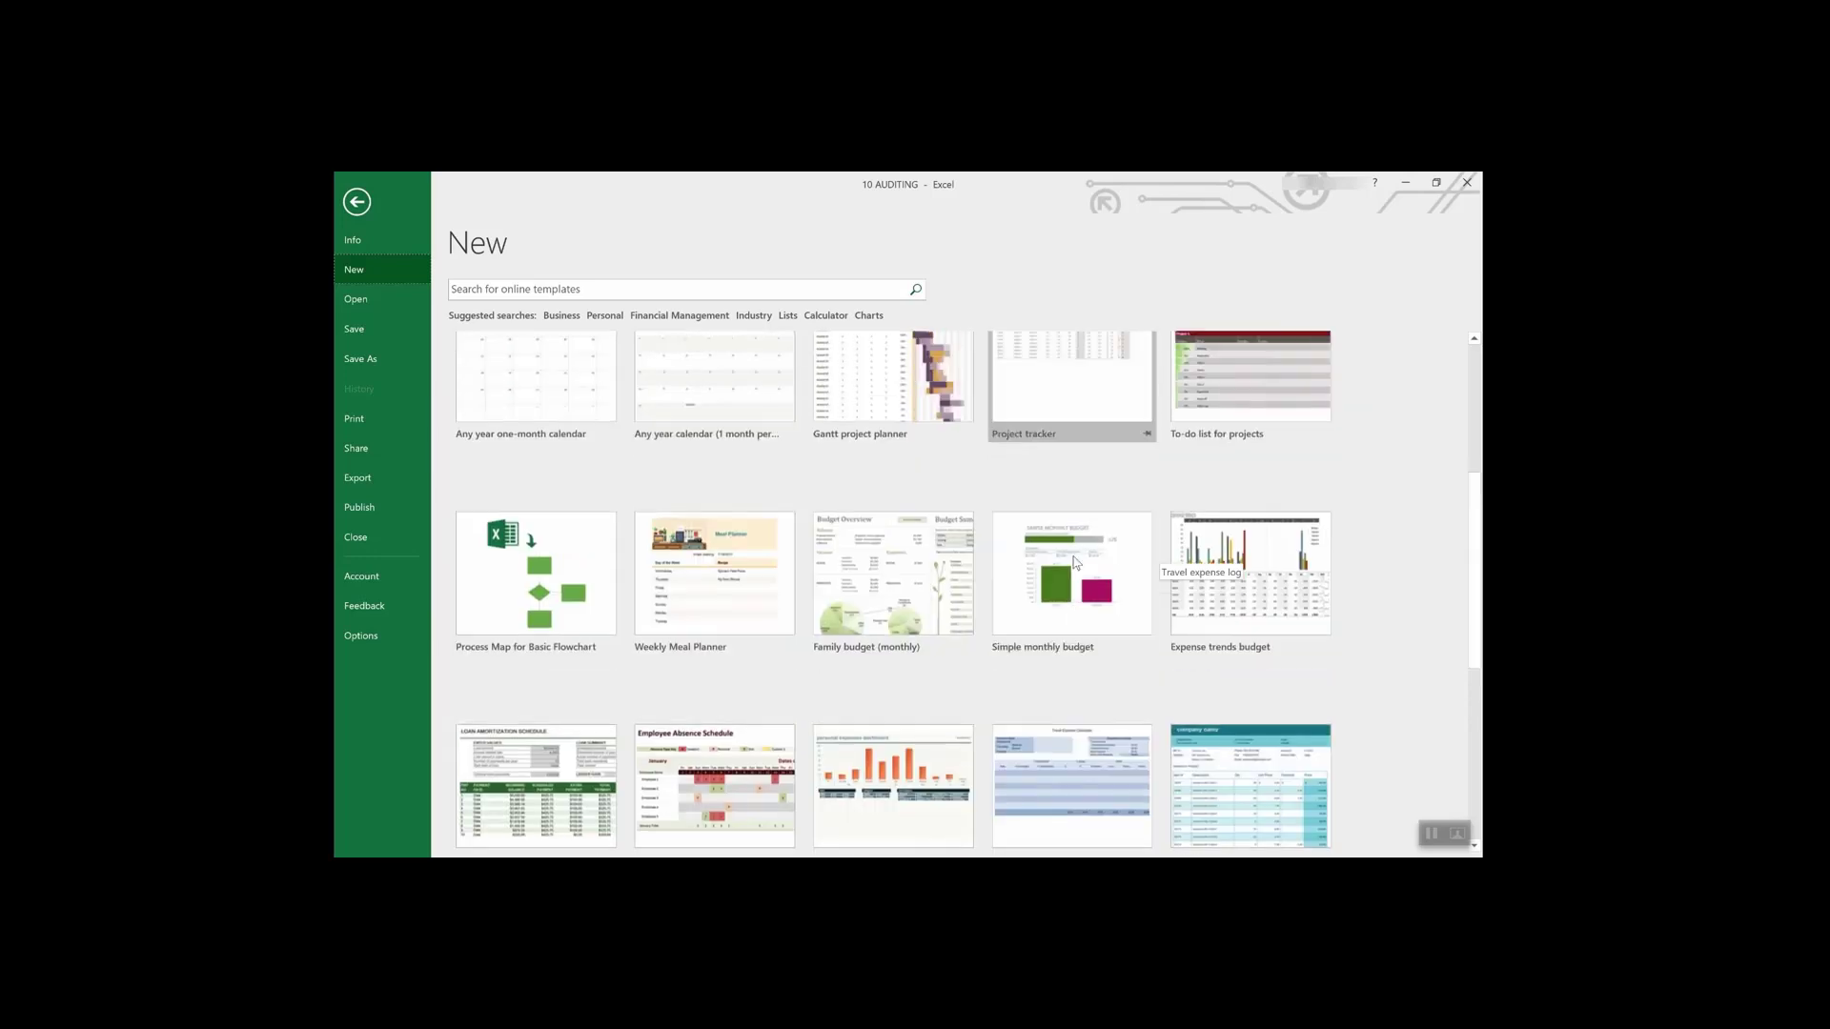
pyautogui.scroll(-2, 1216, 461)
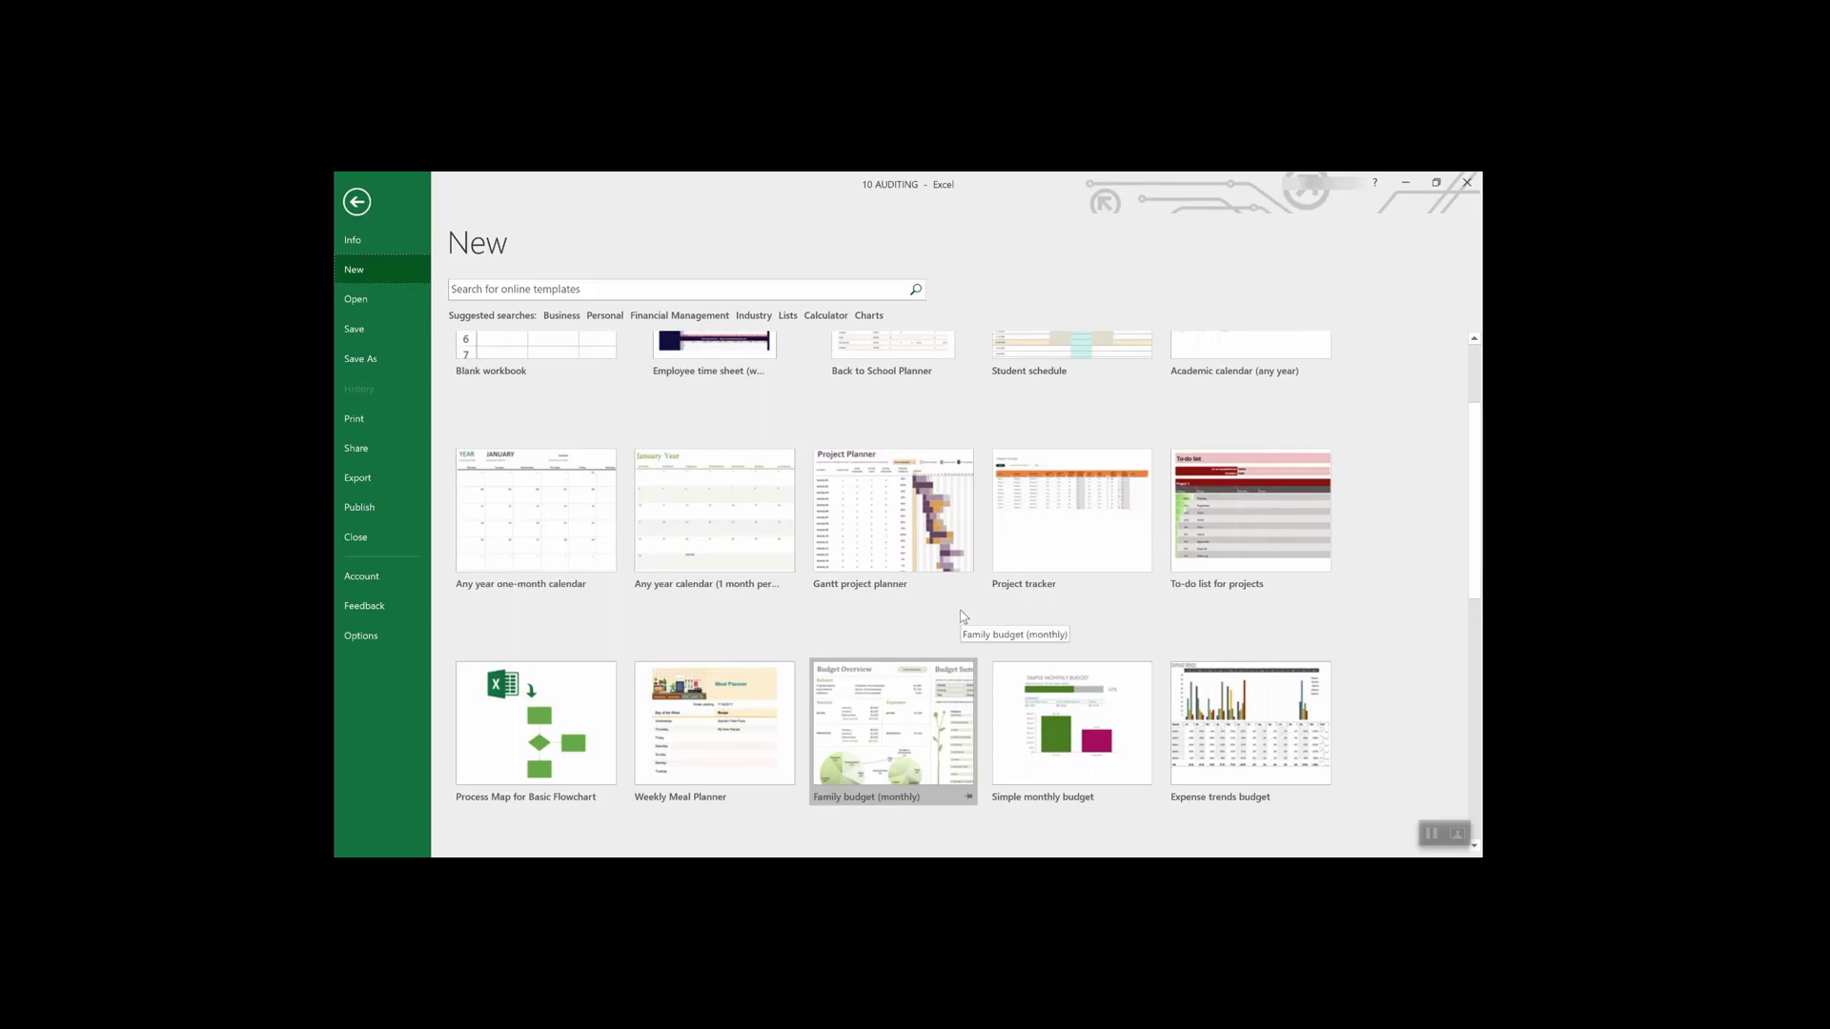
pyautogui.scroll(-3, 961, 617)
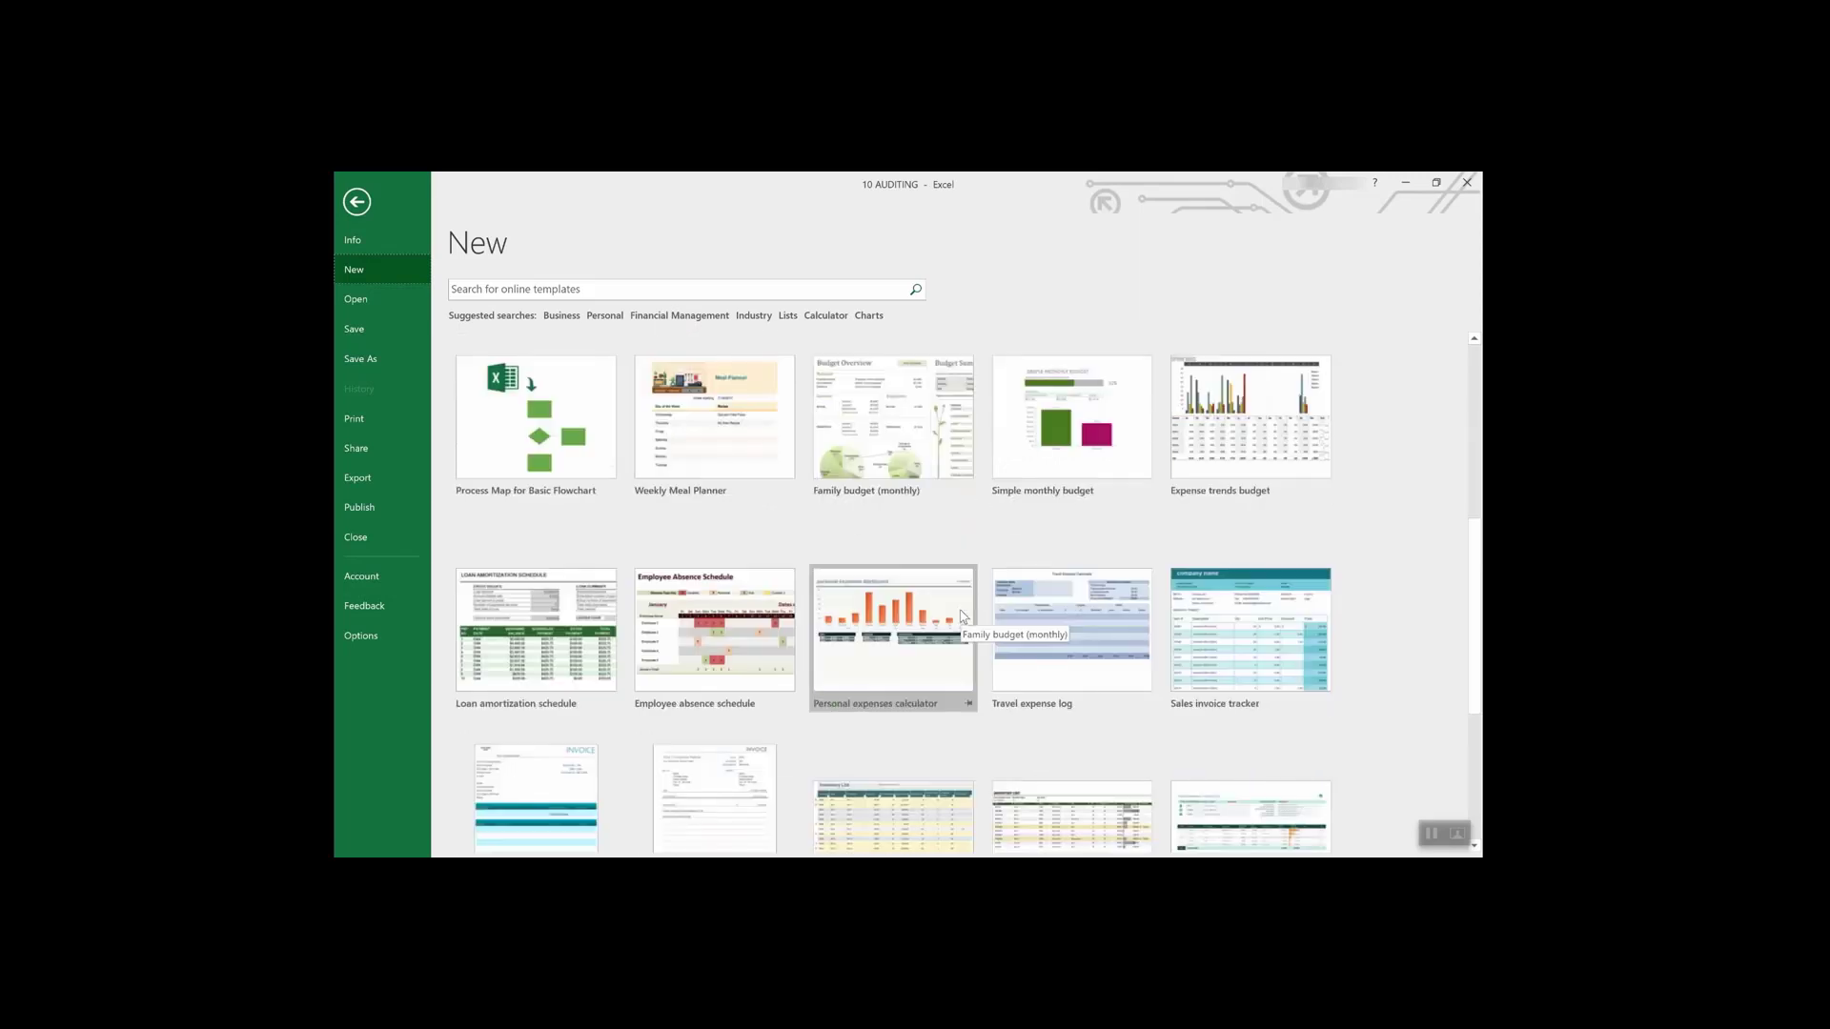
pyautogui.scroll(-2, 961, 617)
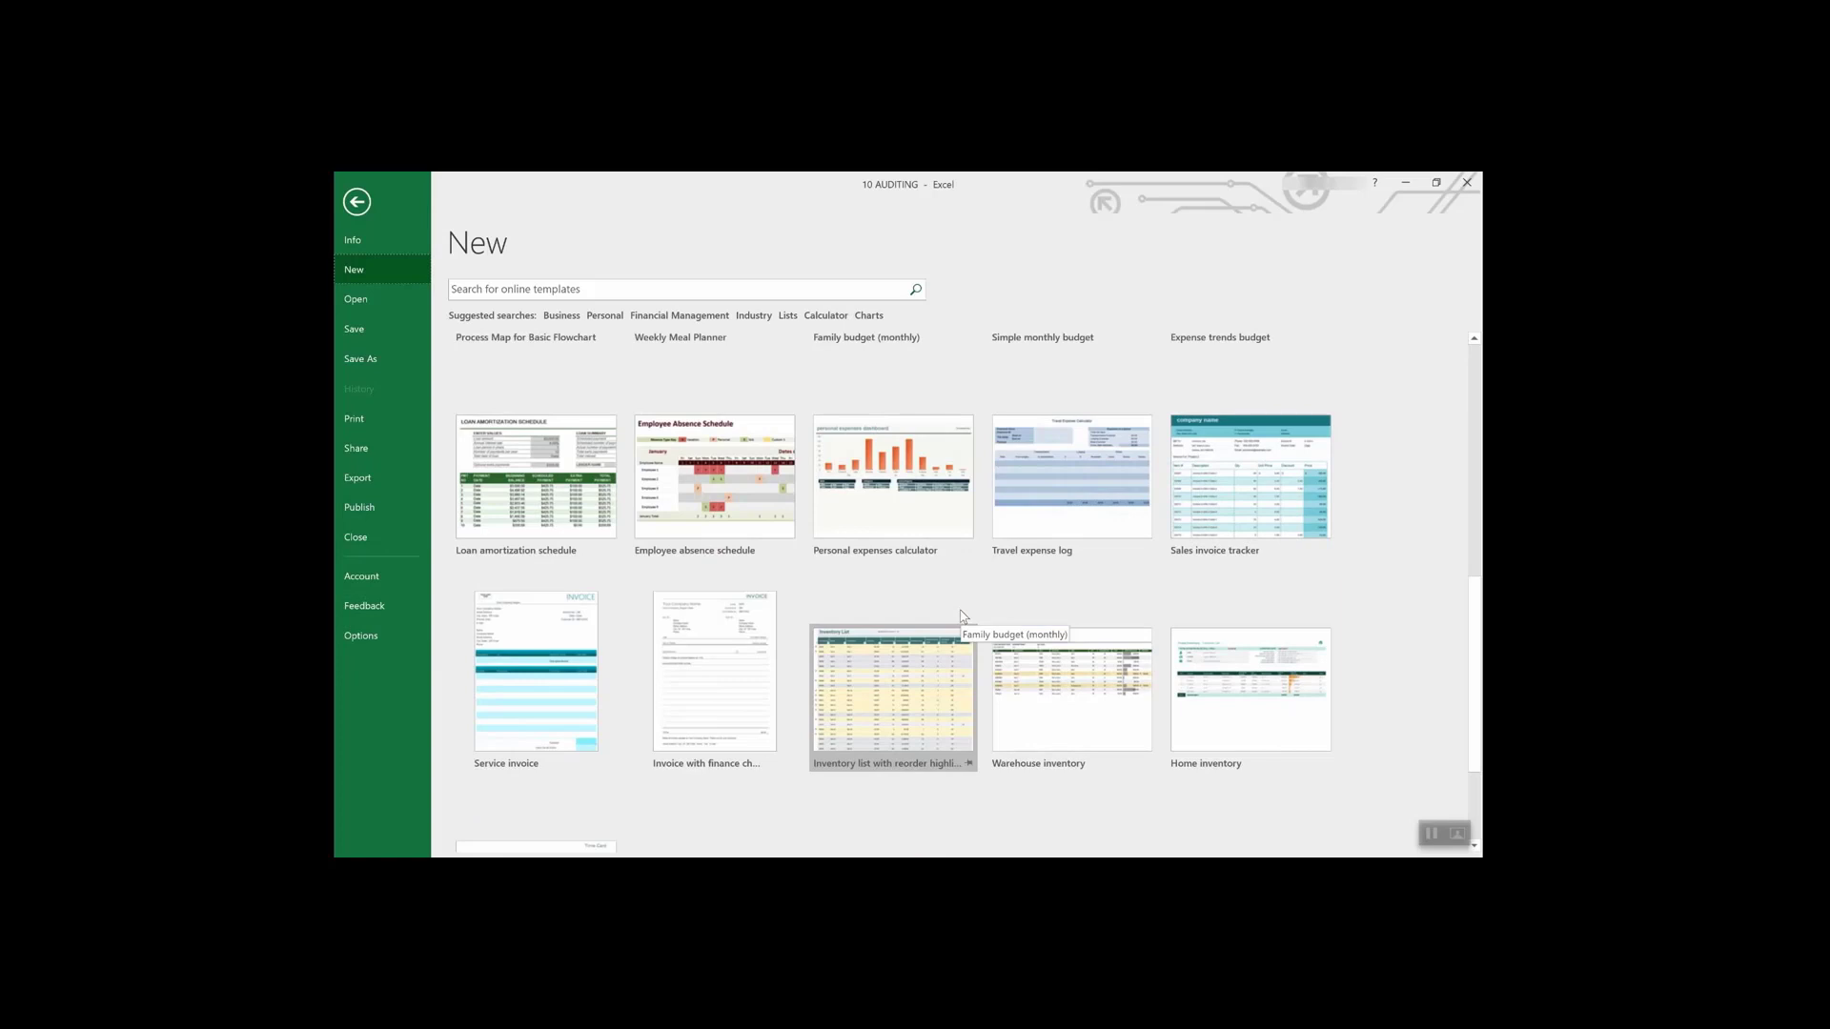
pyautogui.scroll(2, 961, 617)
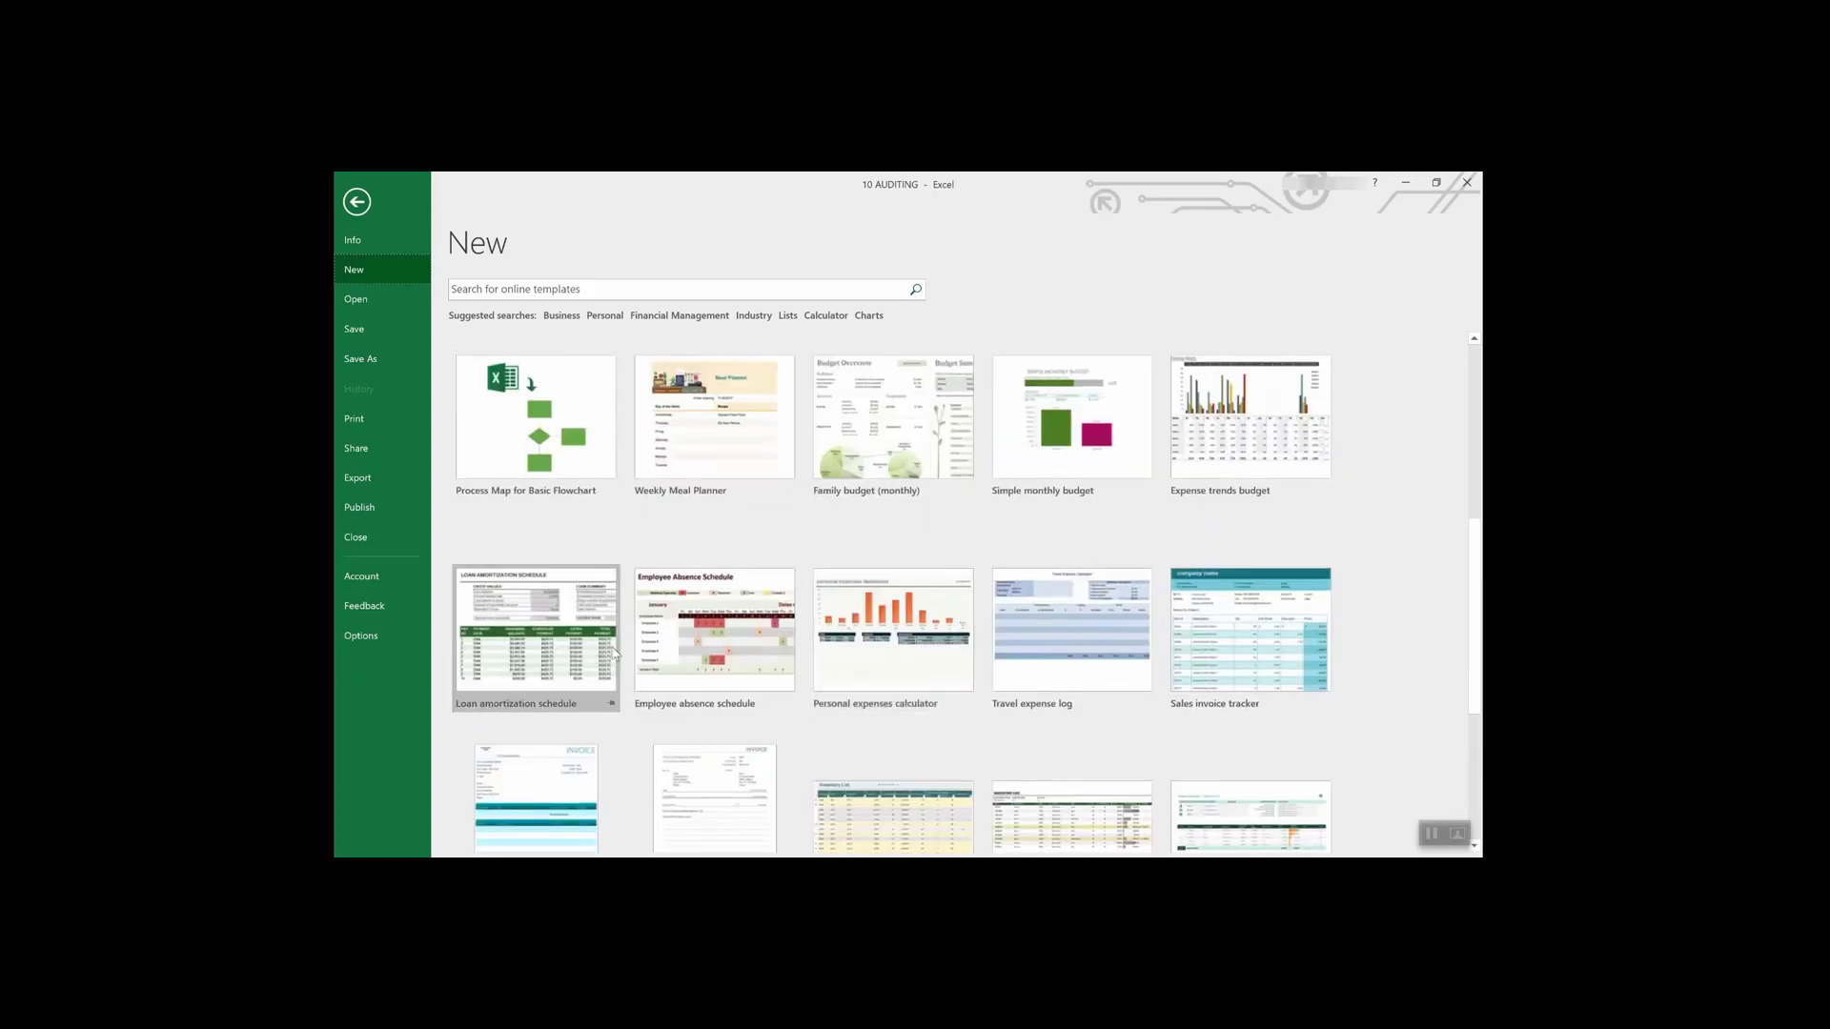
pyautogui.click(539, 611)
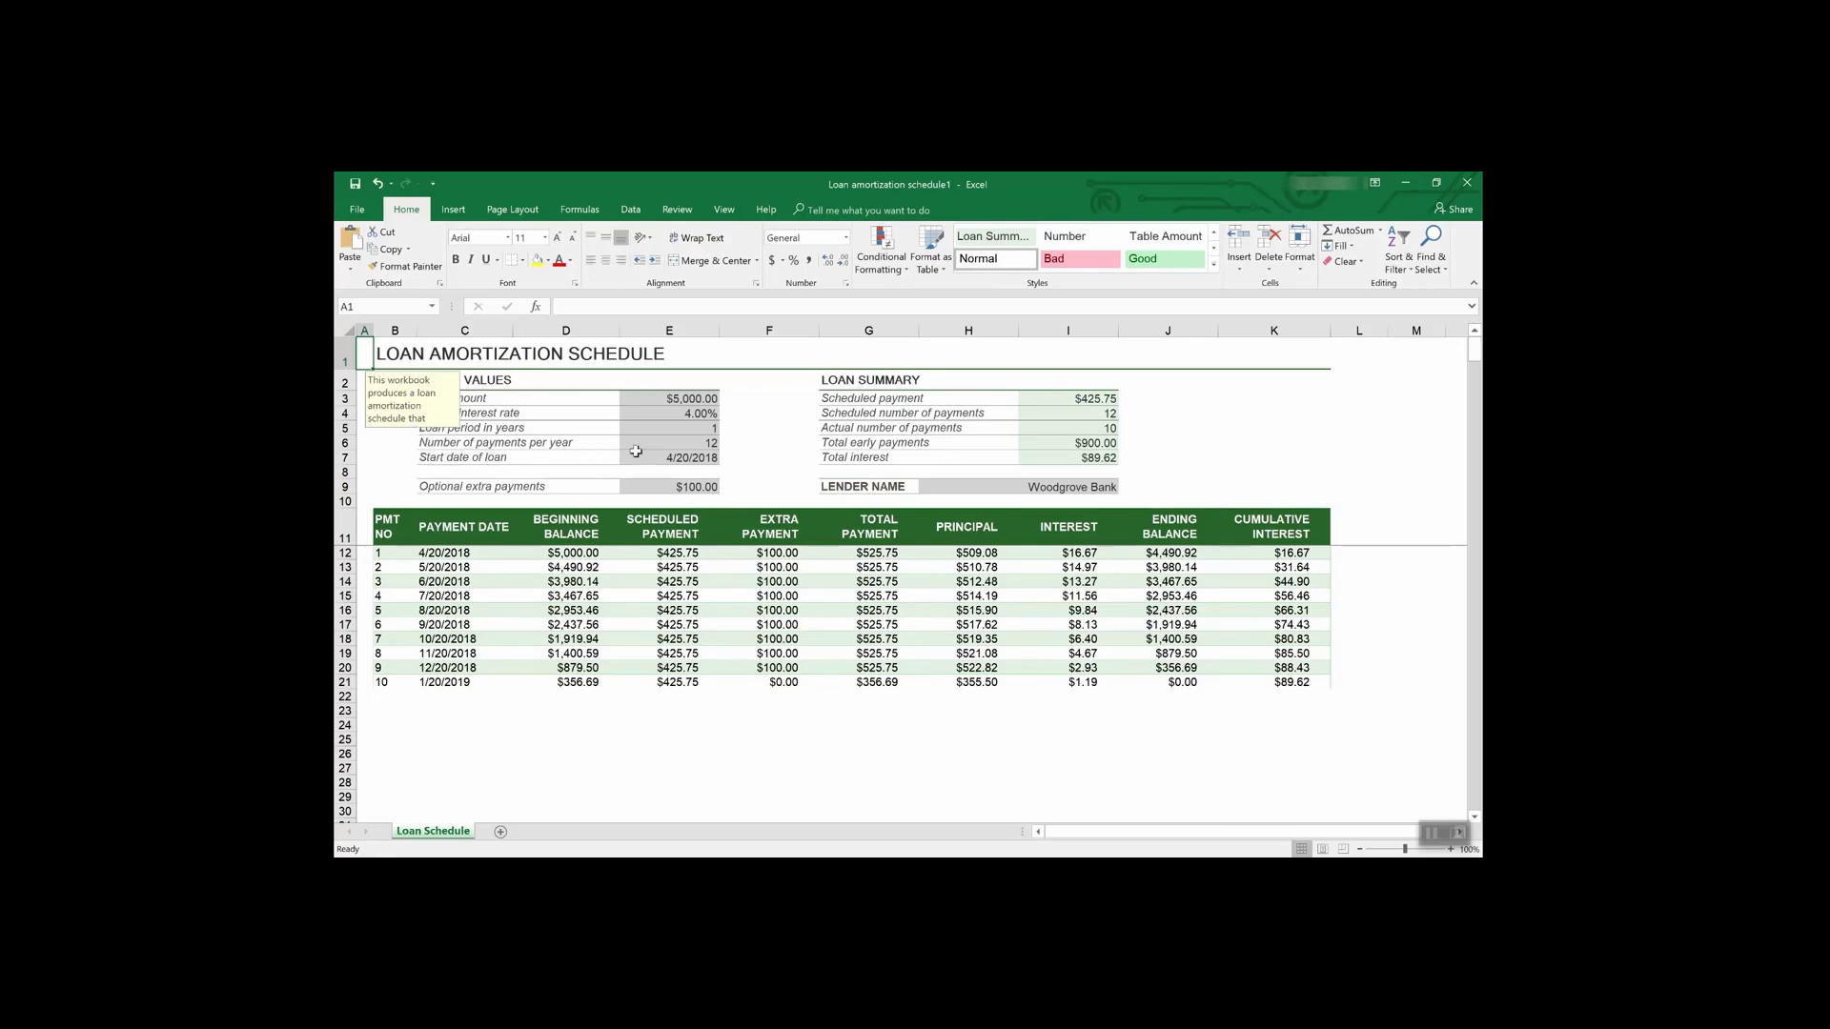
# - Read the guidance messages for the interest rate (E4) and loan amount (E3) inputs
pyautogui.click(699, 414)
pyautogui.click(698, 398)
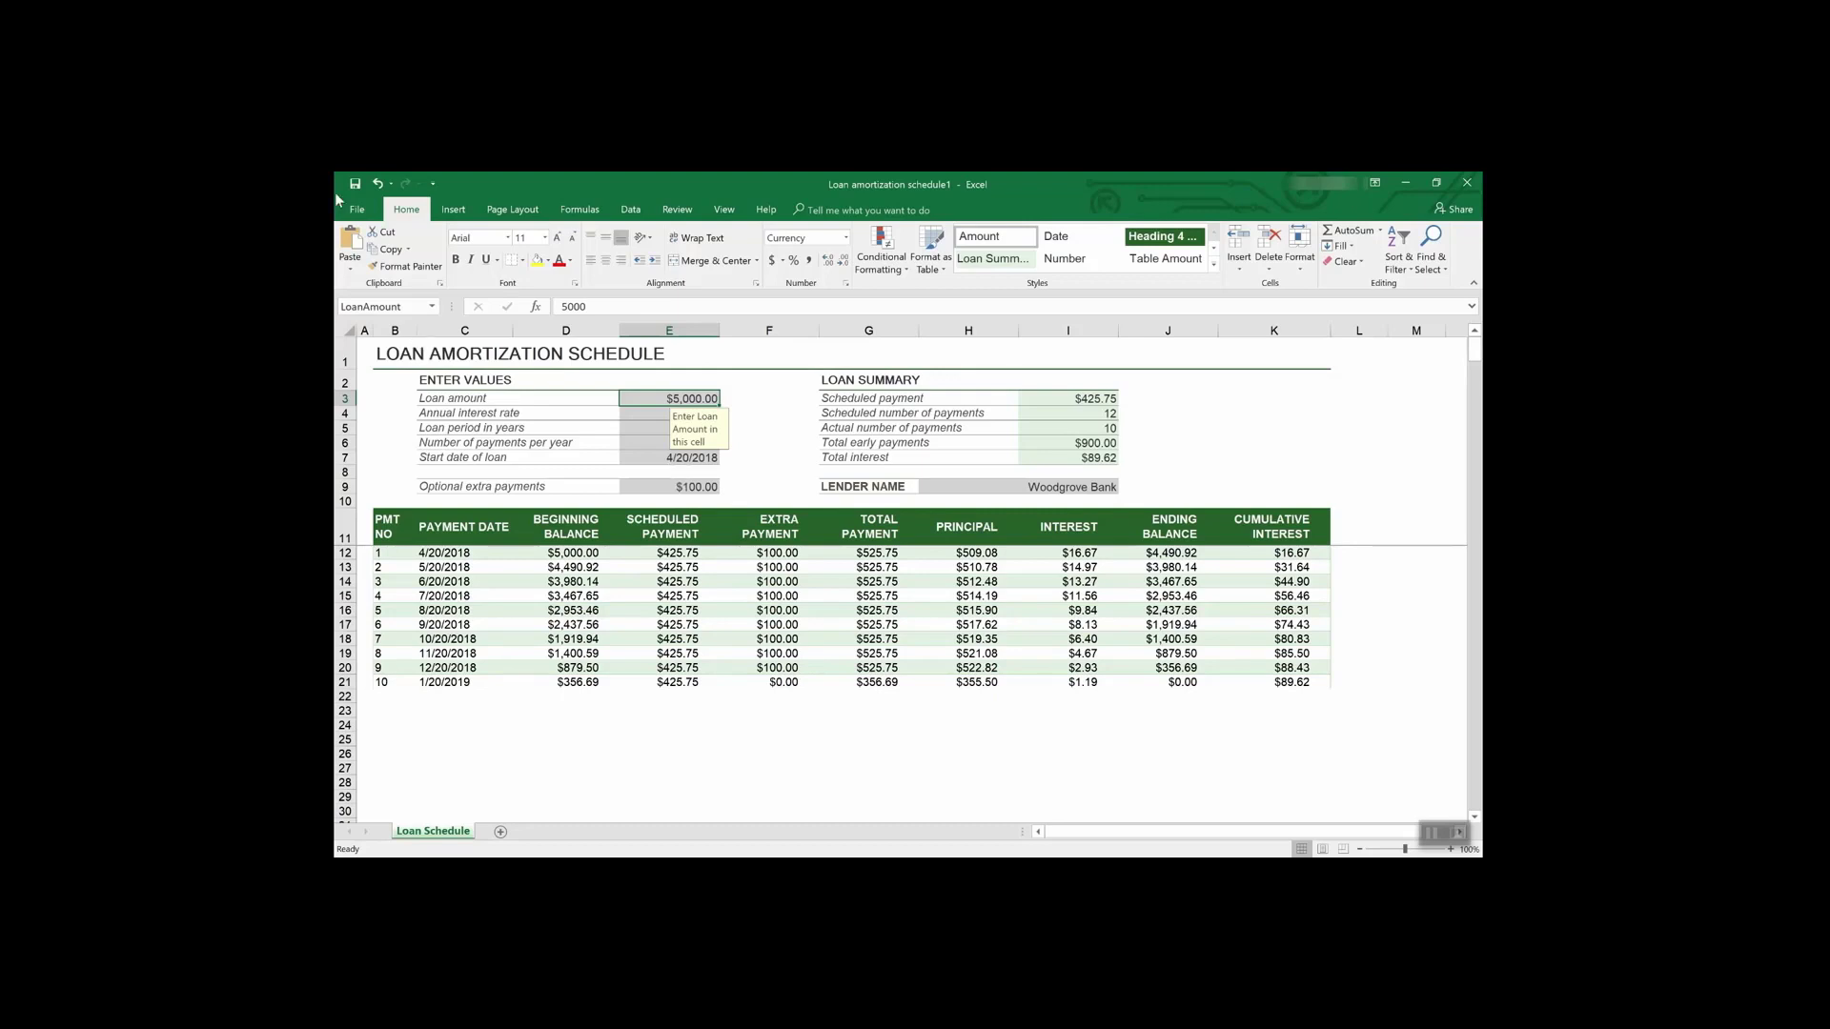
# - Browse the Lists template search results on File > New, then go back to the featured templates
pyautogui.click(359, 210)
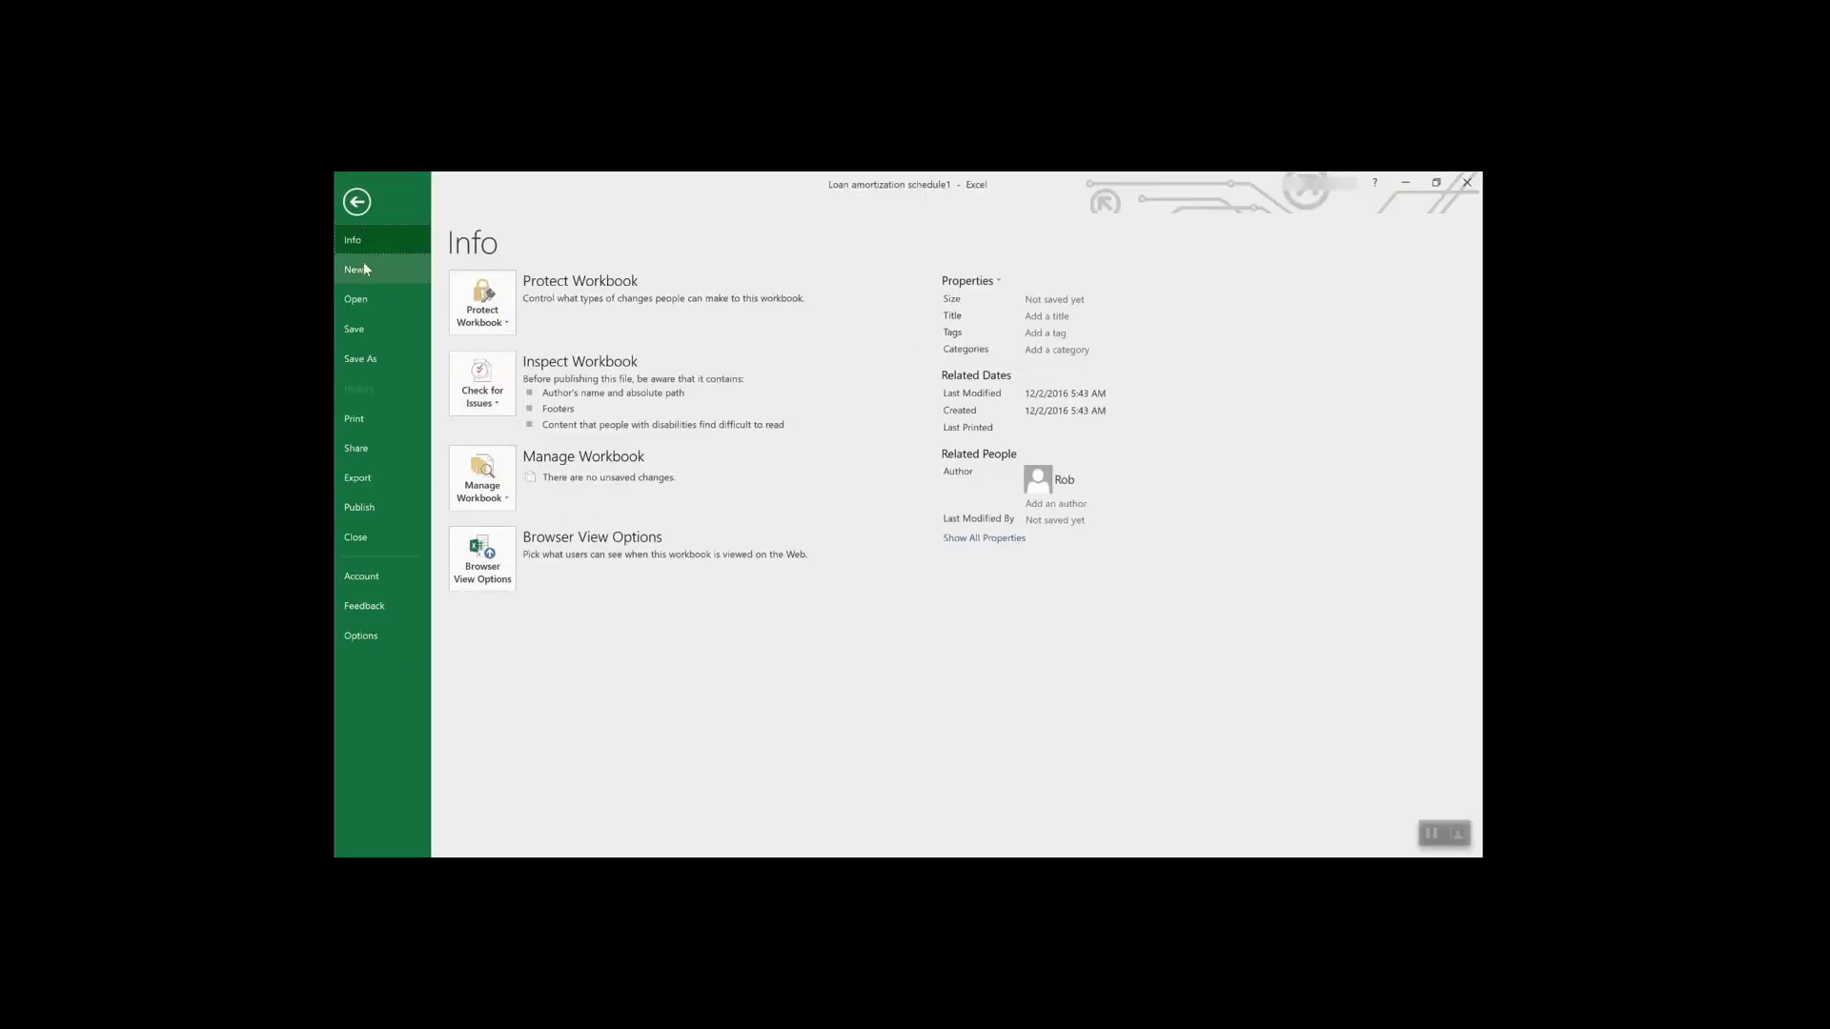
pyautogui.click(363, 267)
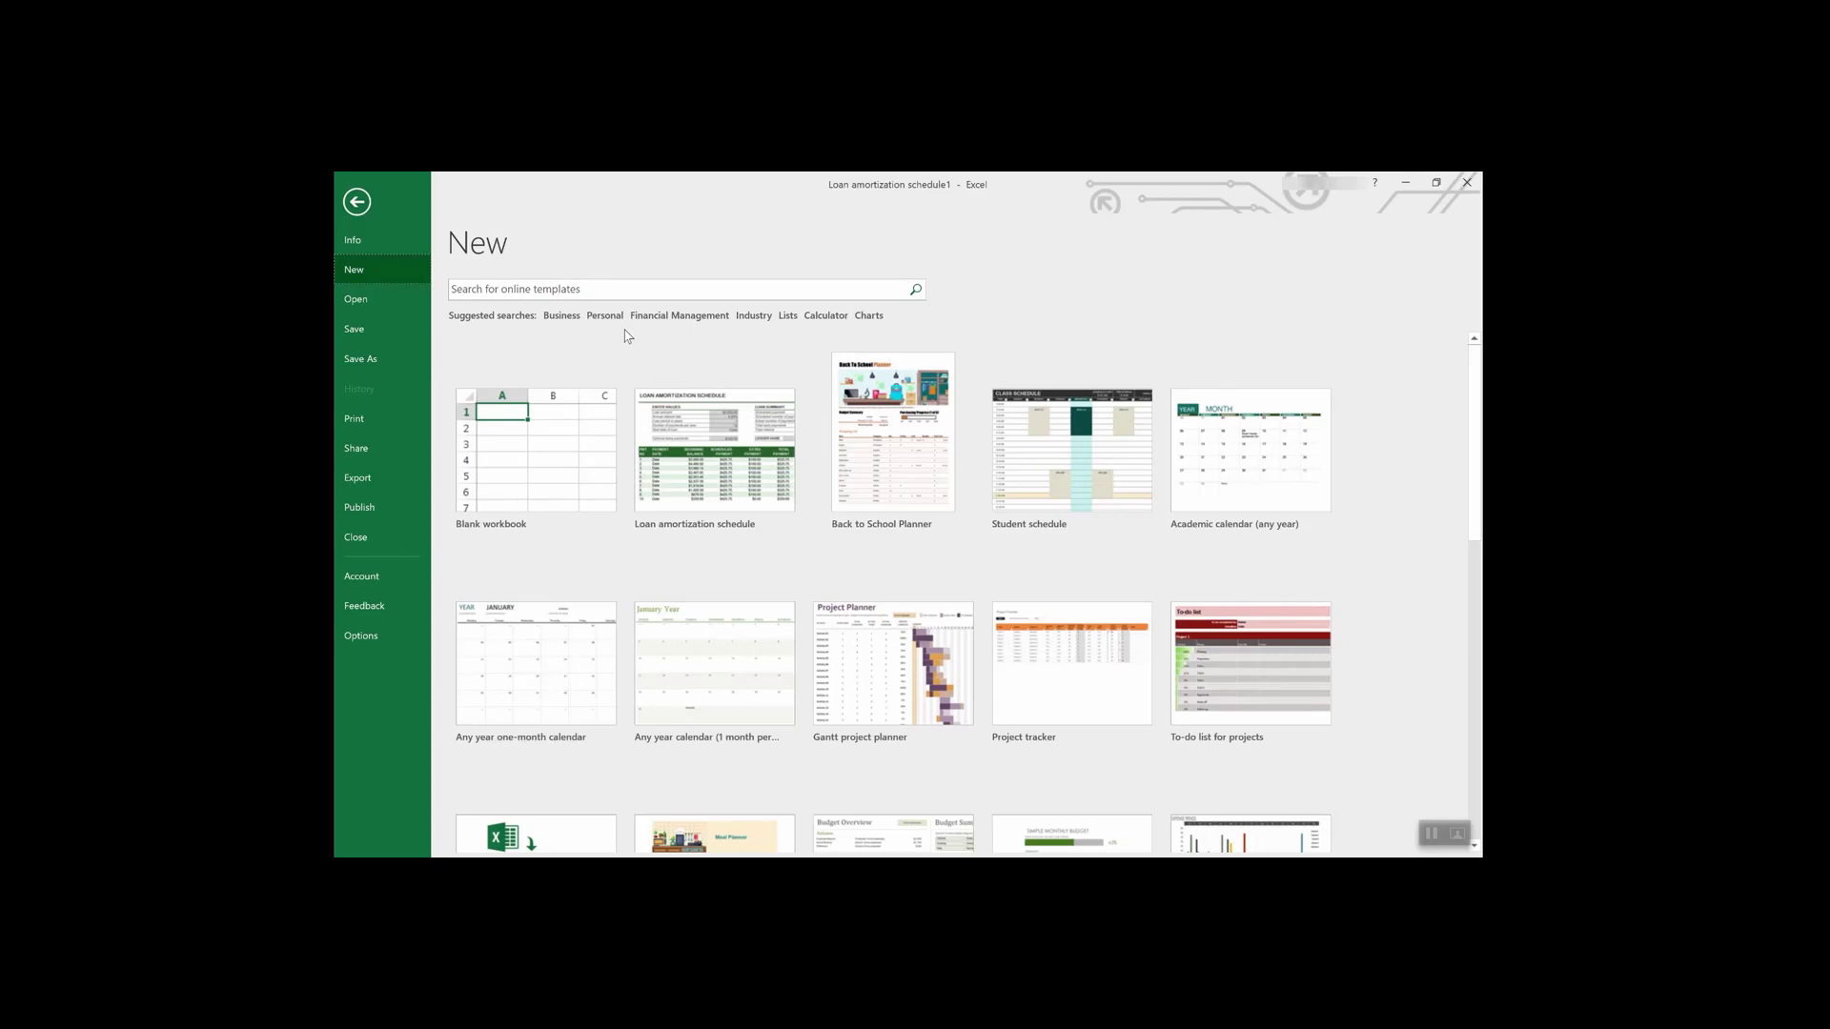
pyautogui.click(788, 317)
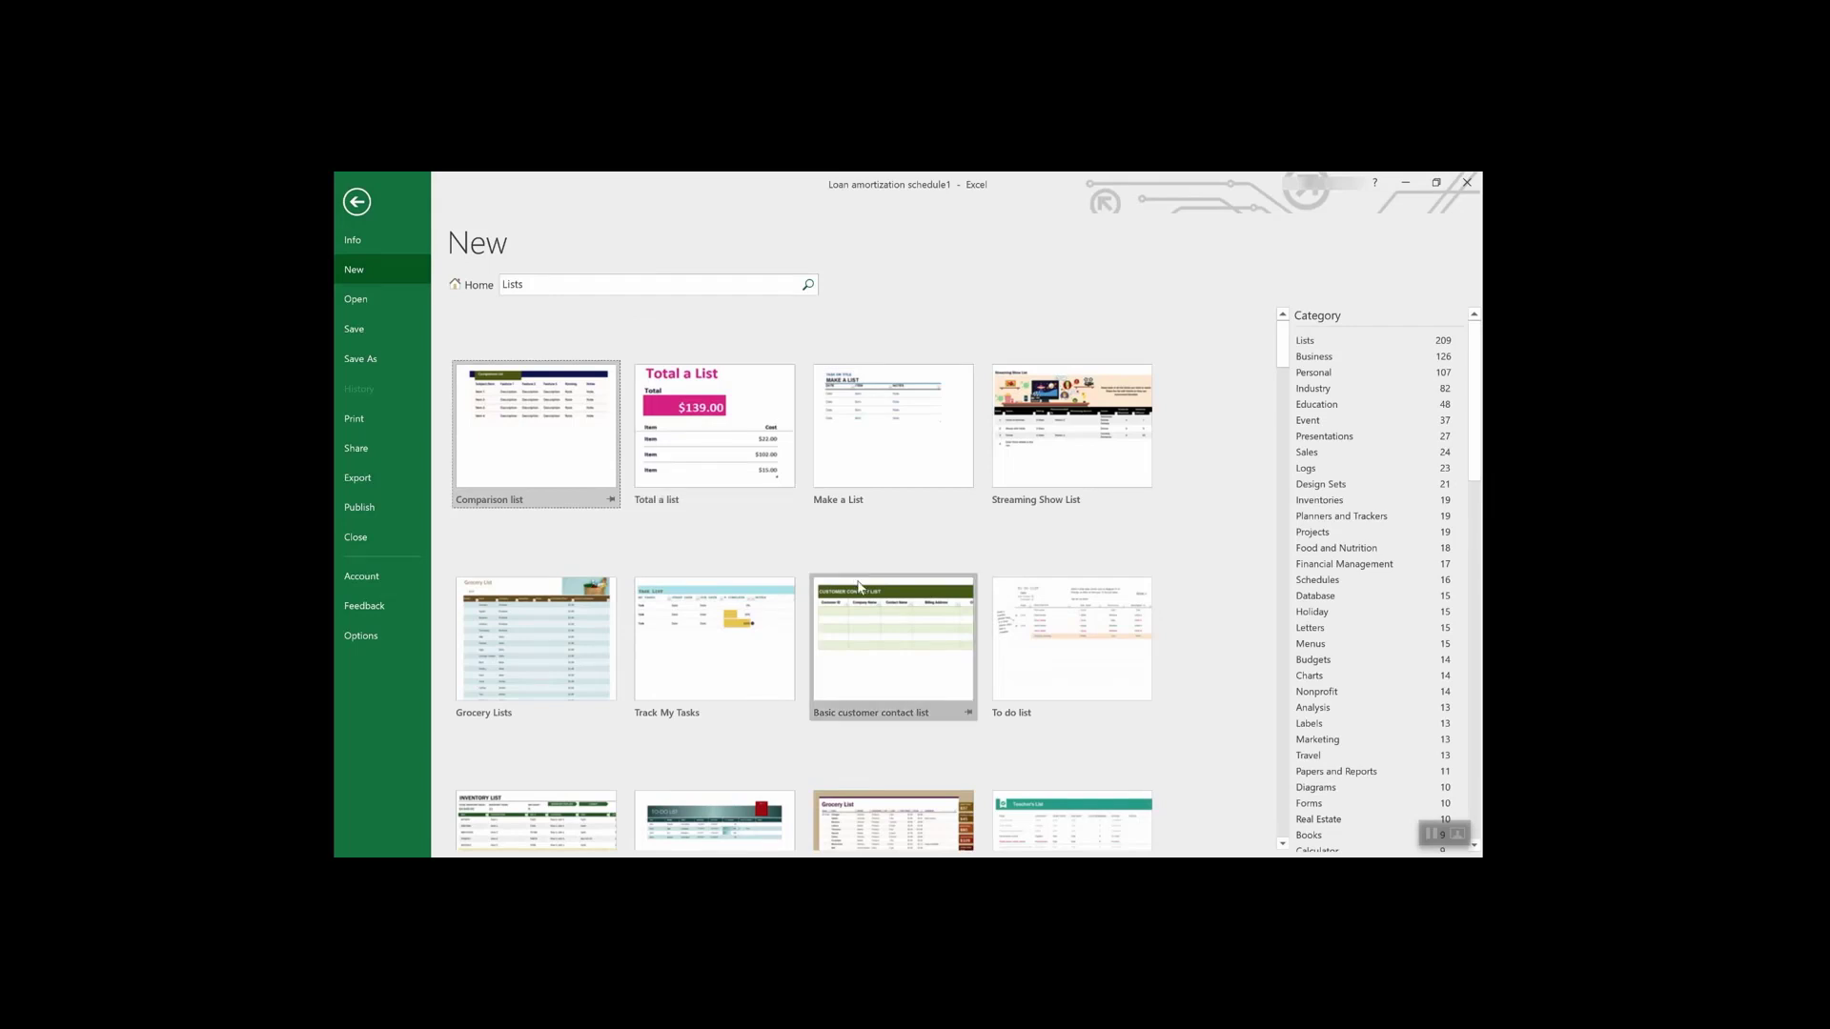
pyautogui.scroll(-5, 858, 586)
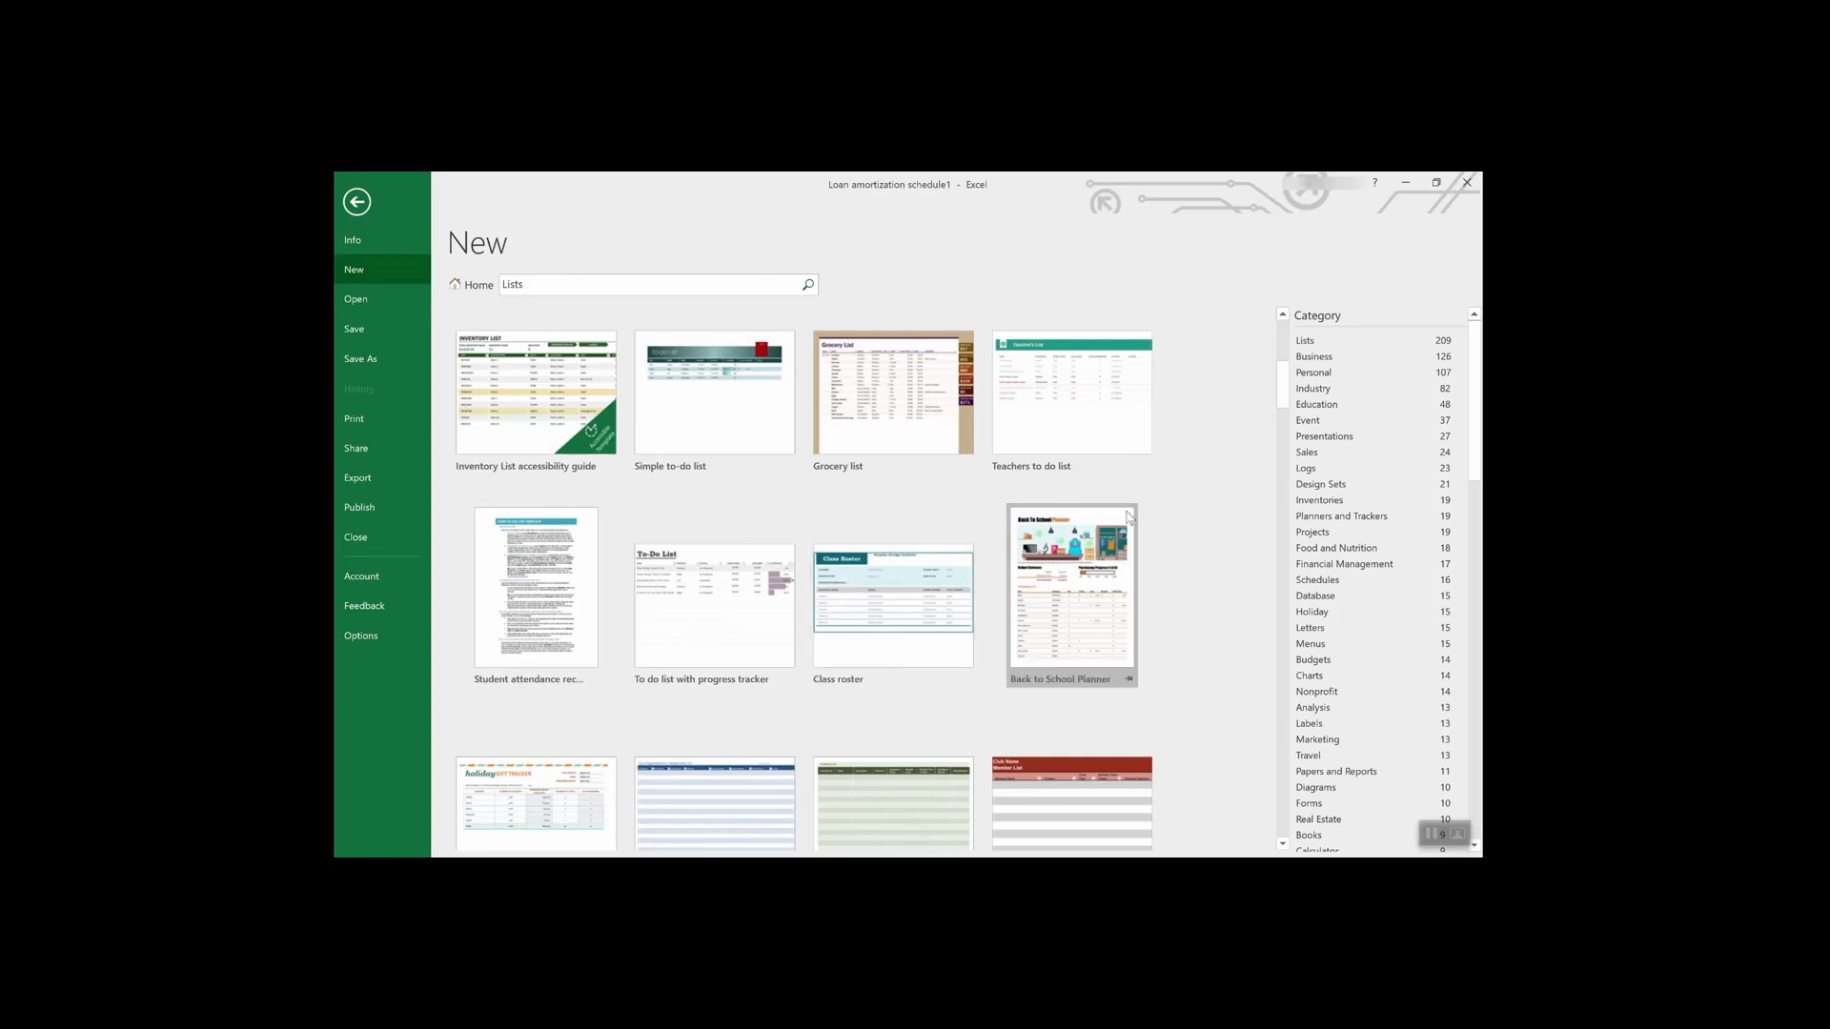
pyautogui.scroll(-2, 1391, 516)
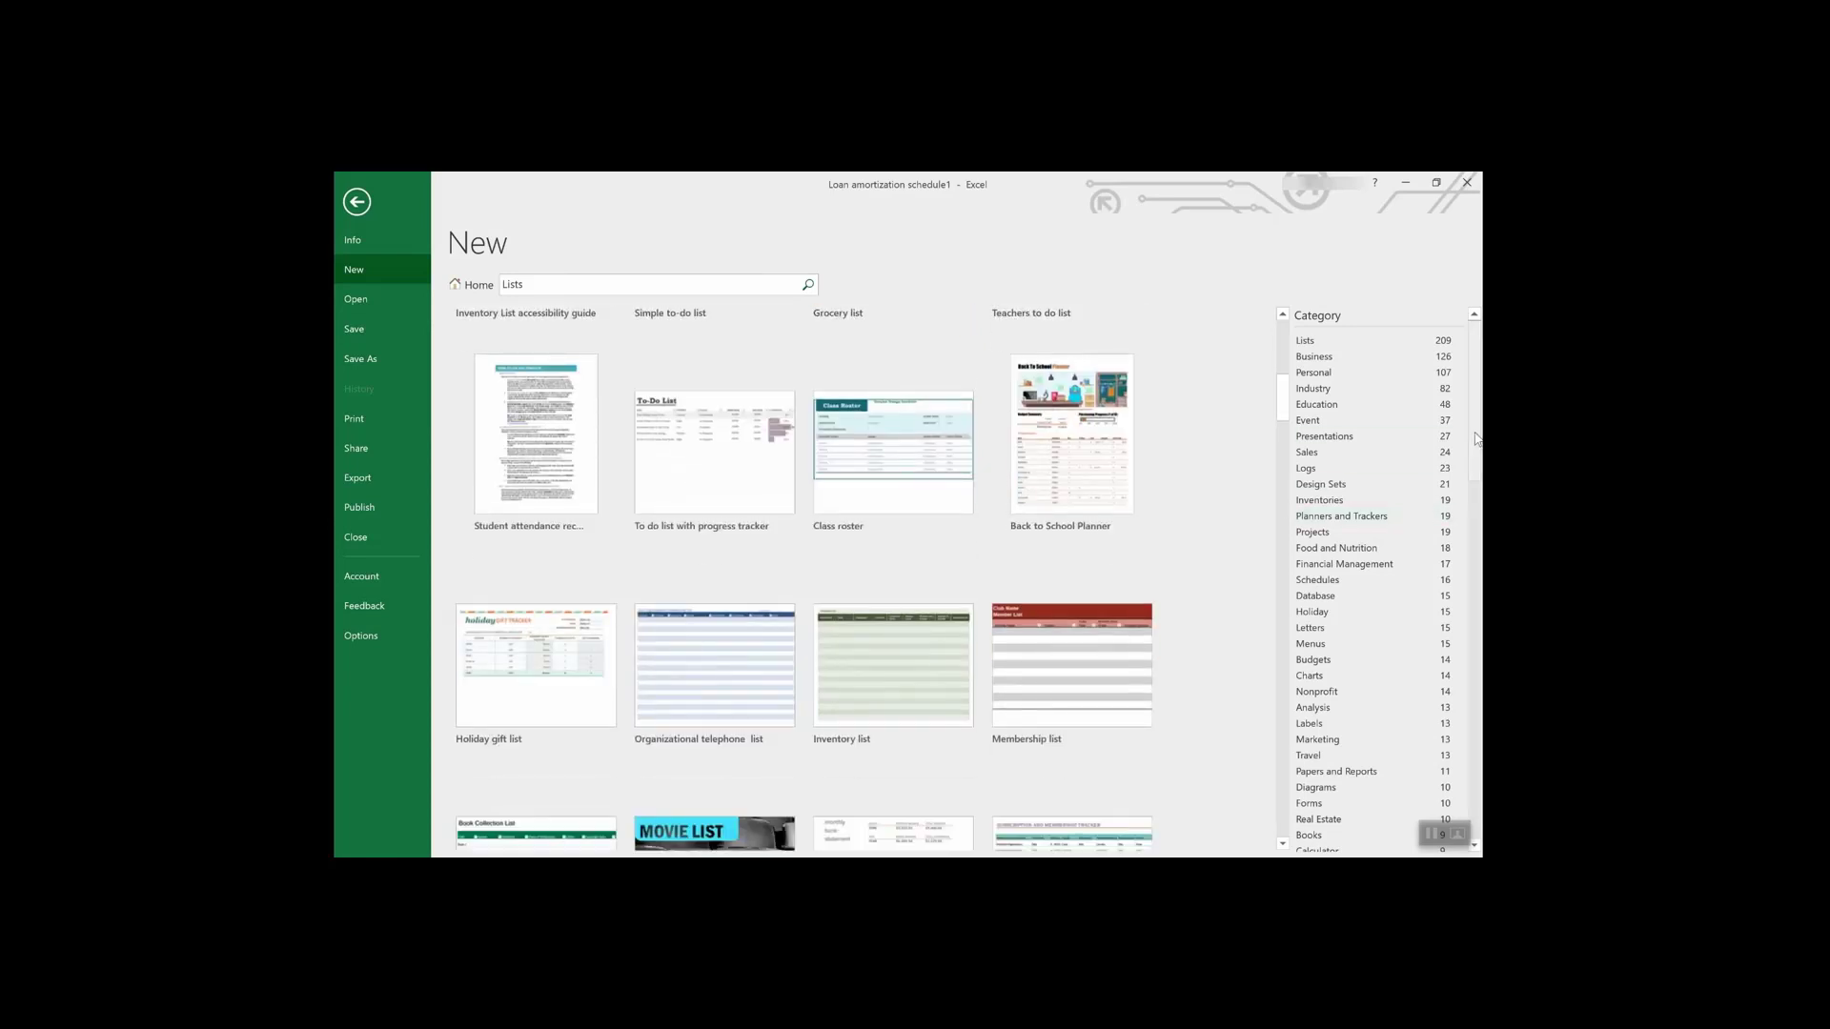
pyautogui.moveTo(1476, 437); pyautogui.dragTo(1420, 429)
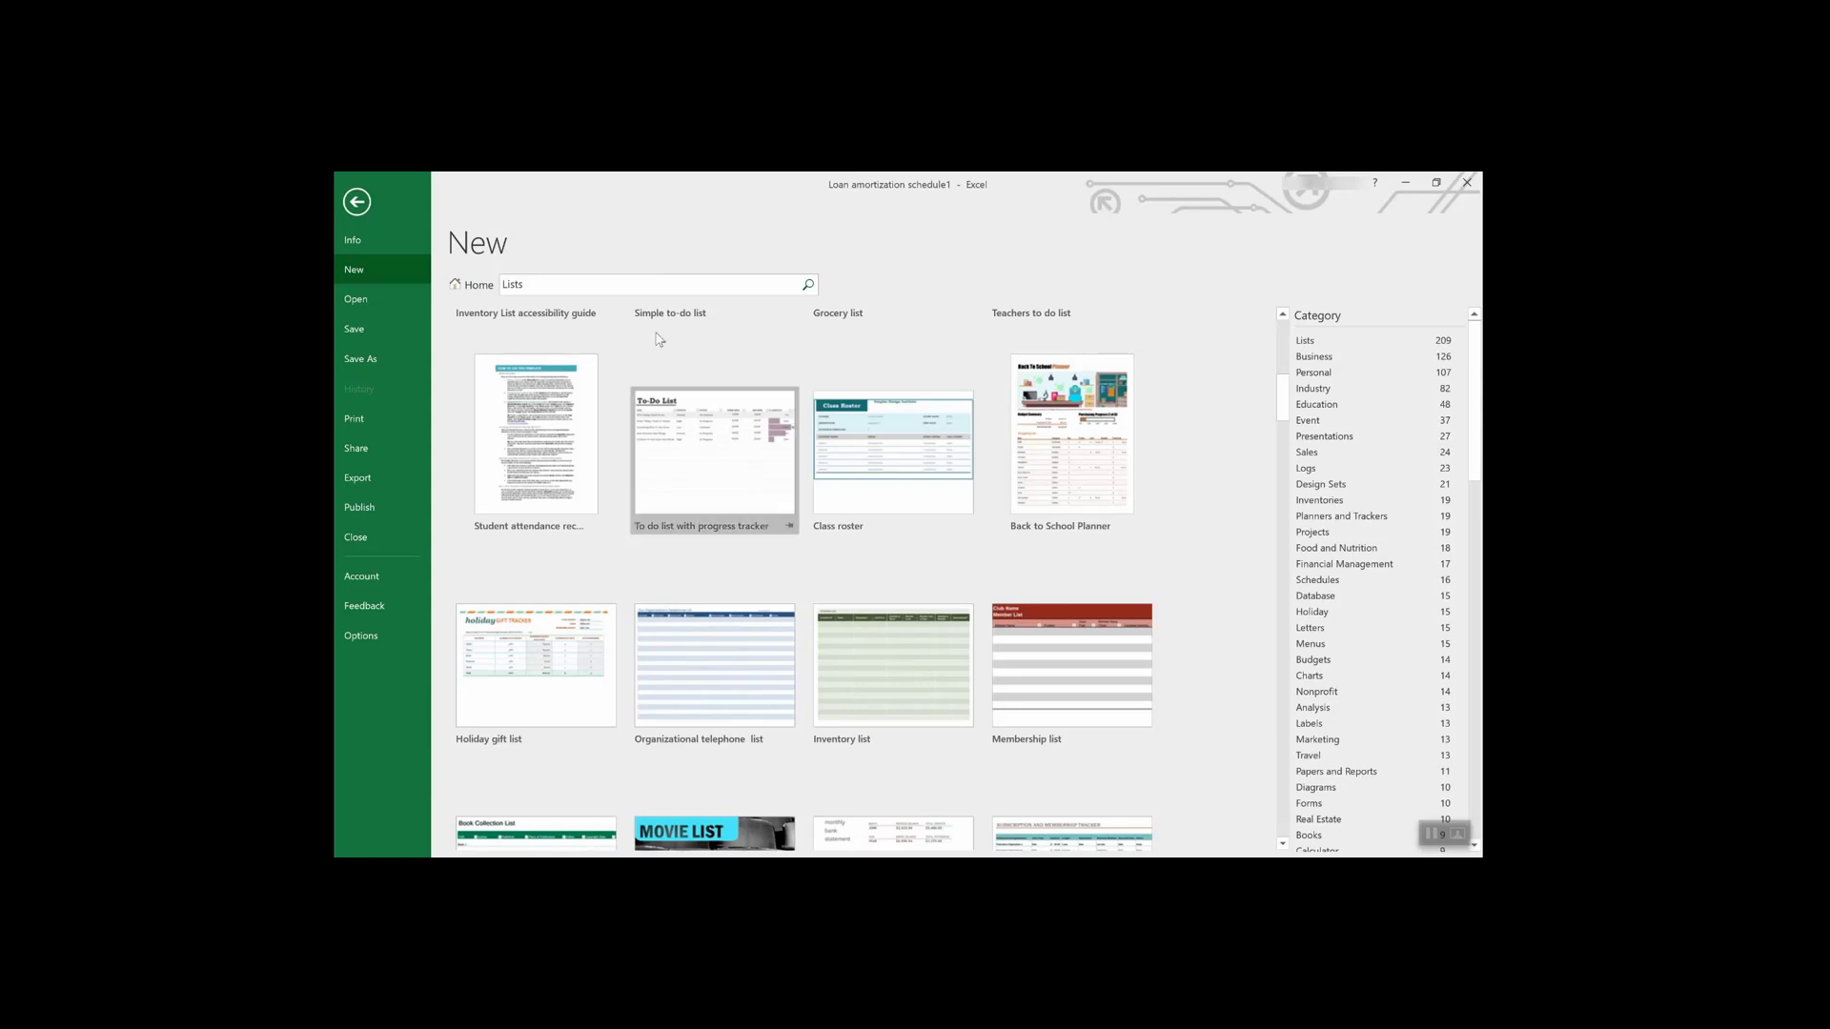
pyautogui.click(471, 285)
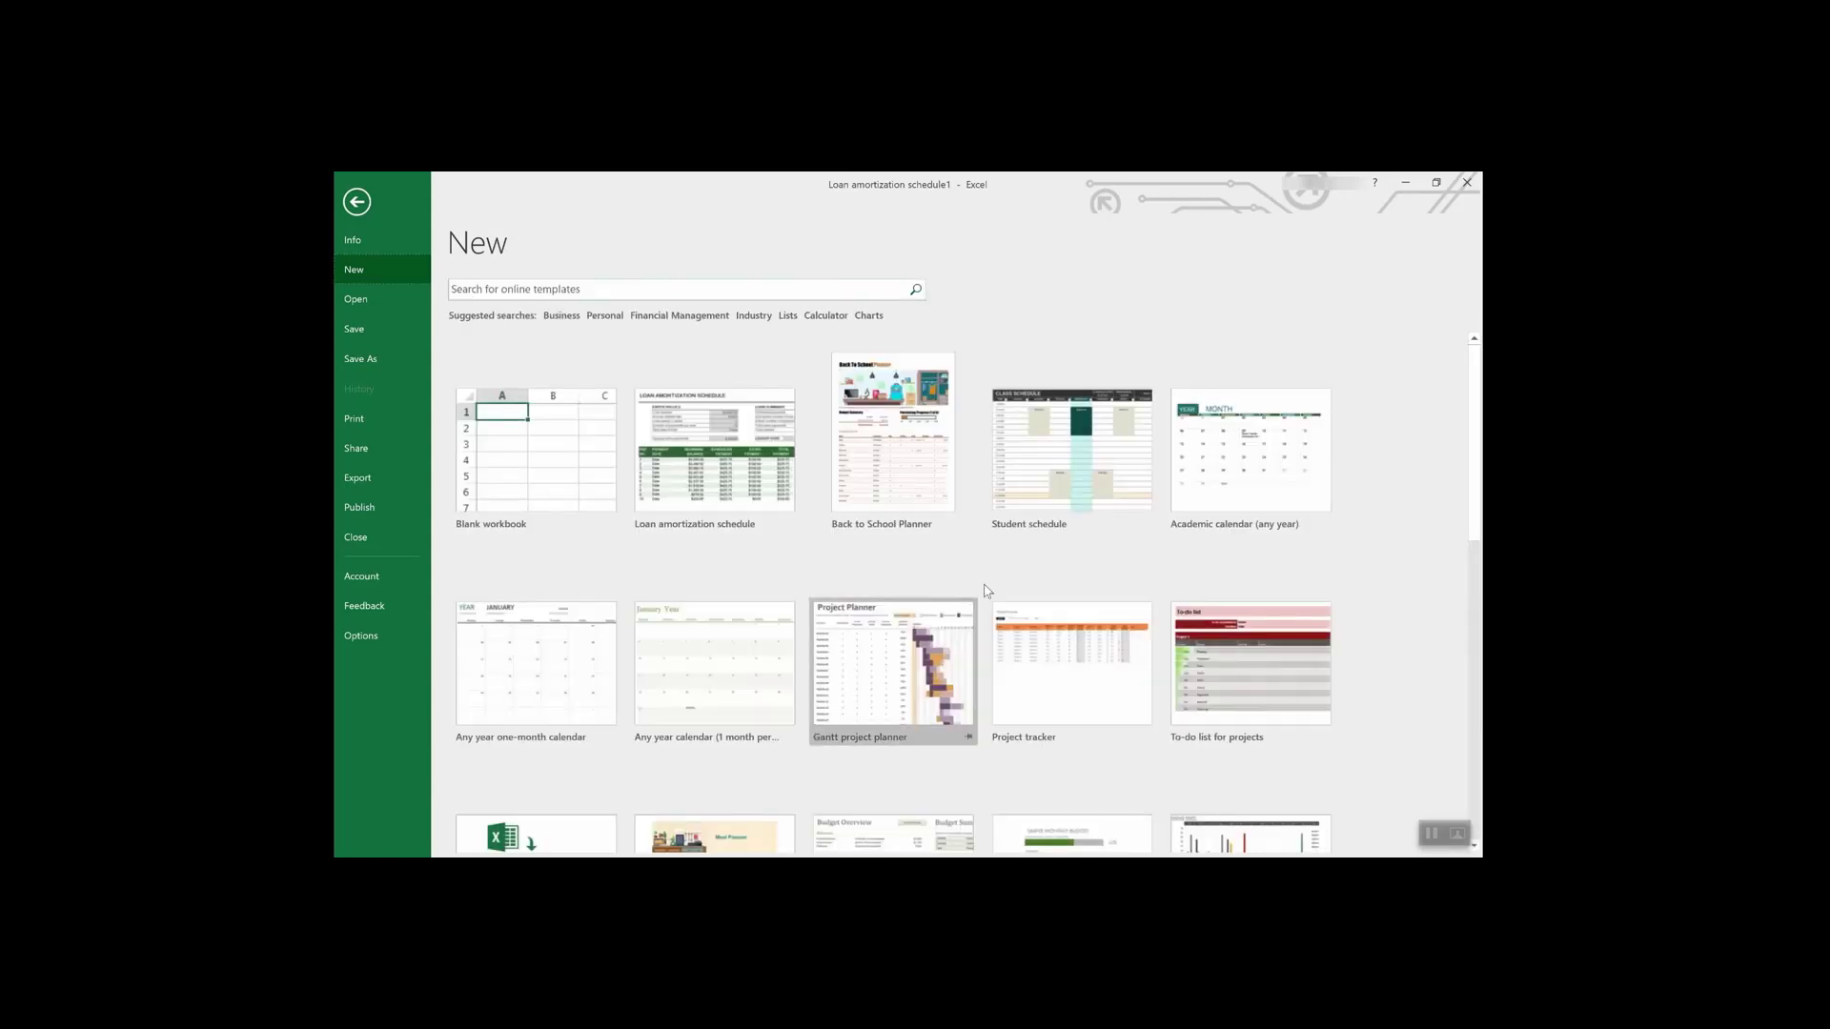
# - Create a new workbook from the Employee time sheet template
pyautogui.scroll(-2, 1009, 590)
pyautogui.scroll(-6, 1008, 590)
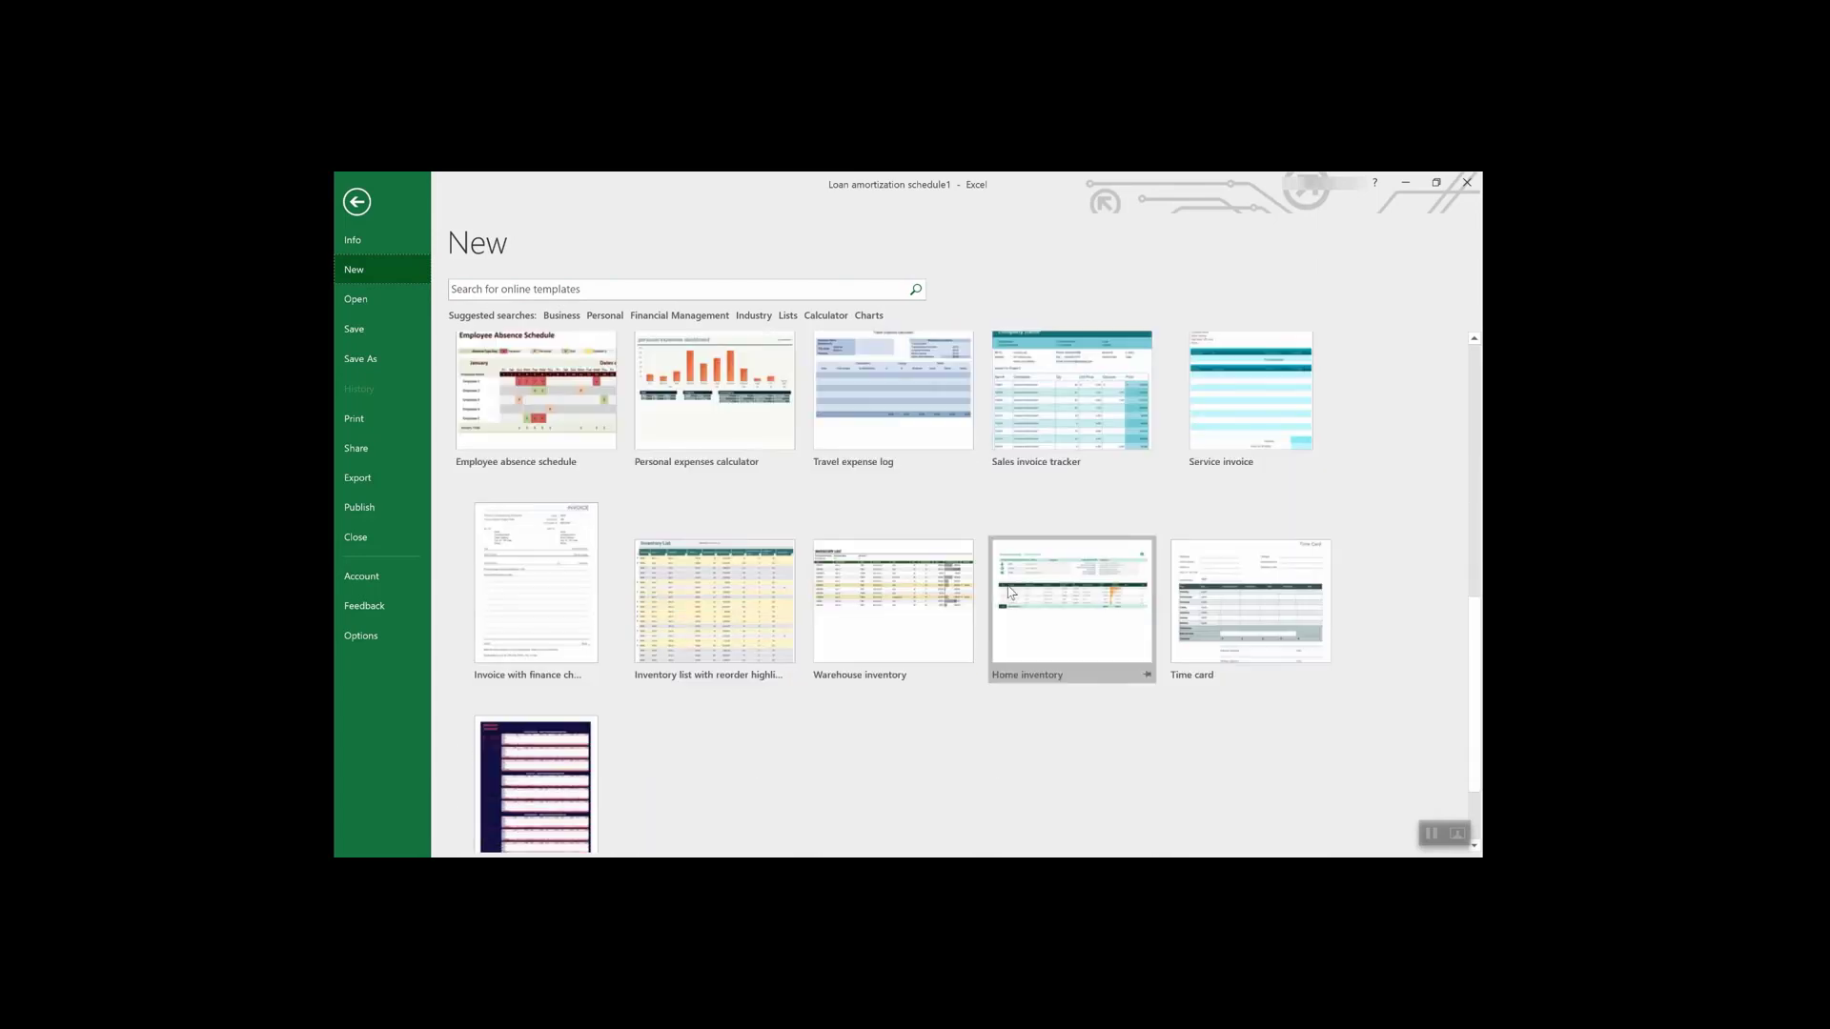
pyautogui.click(530, 682)
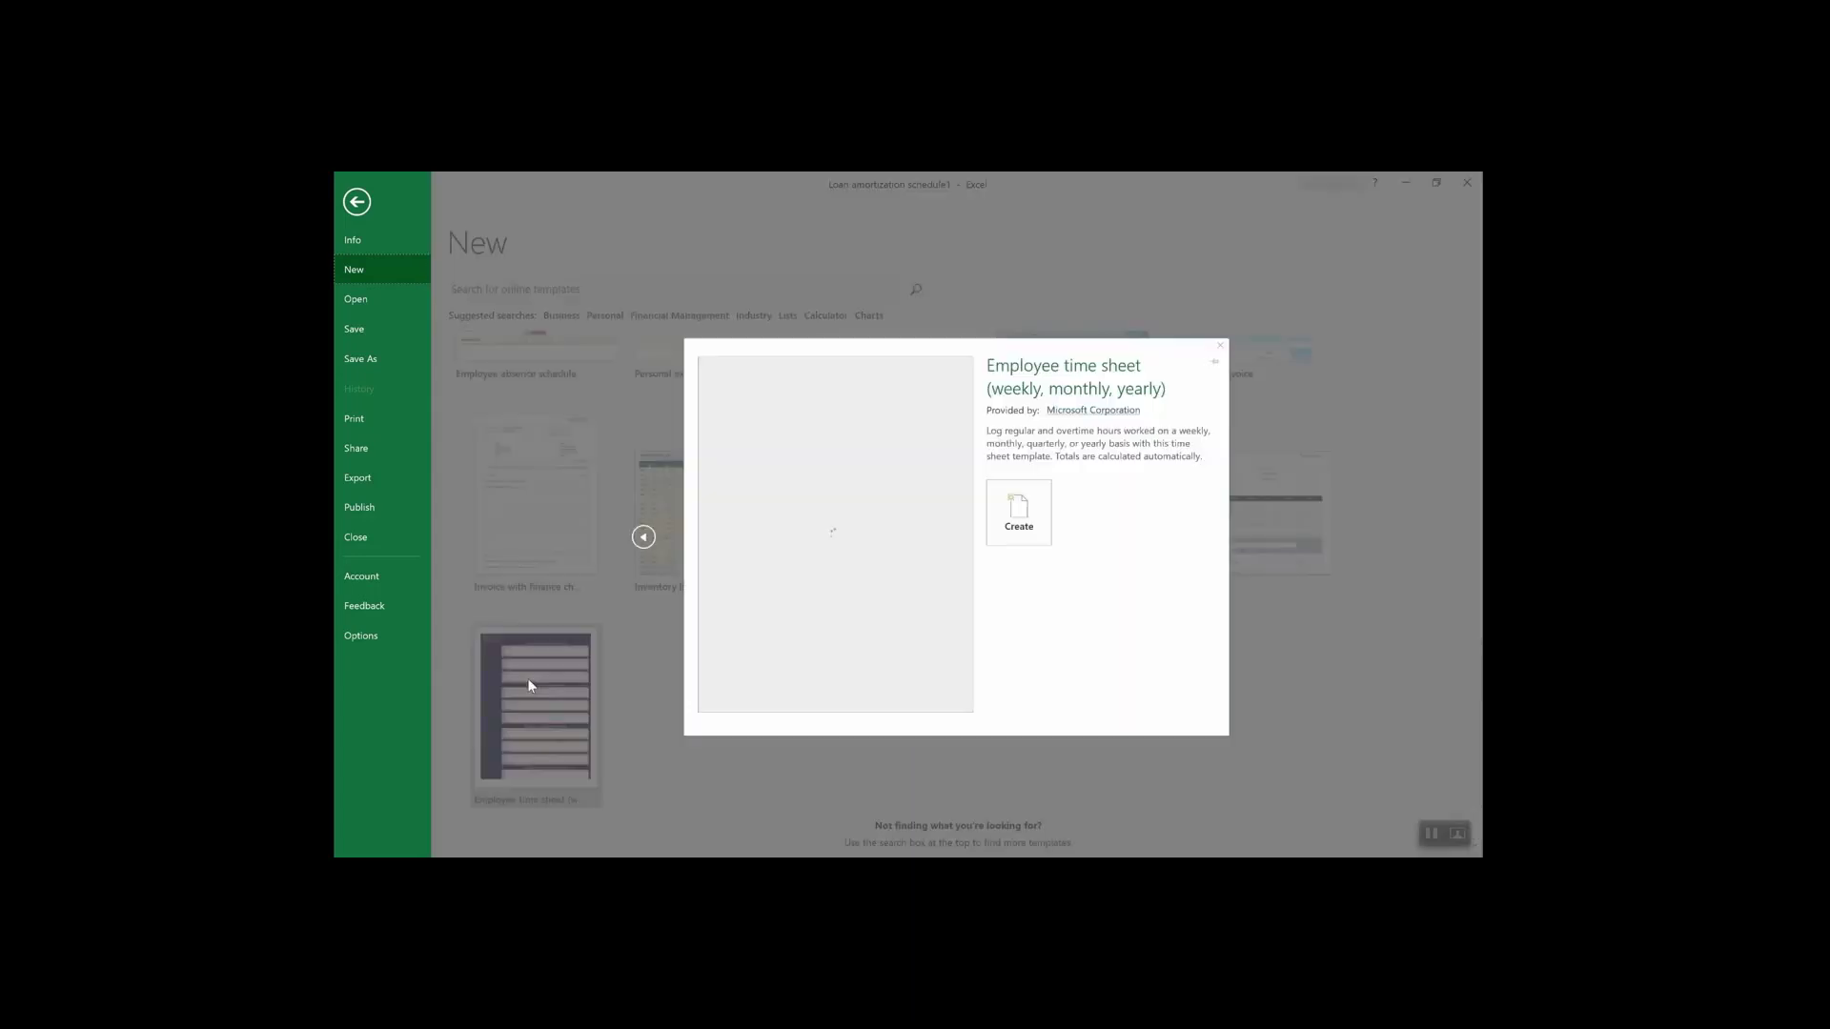
pyautogui.click(1024, 510)
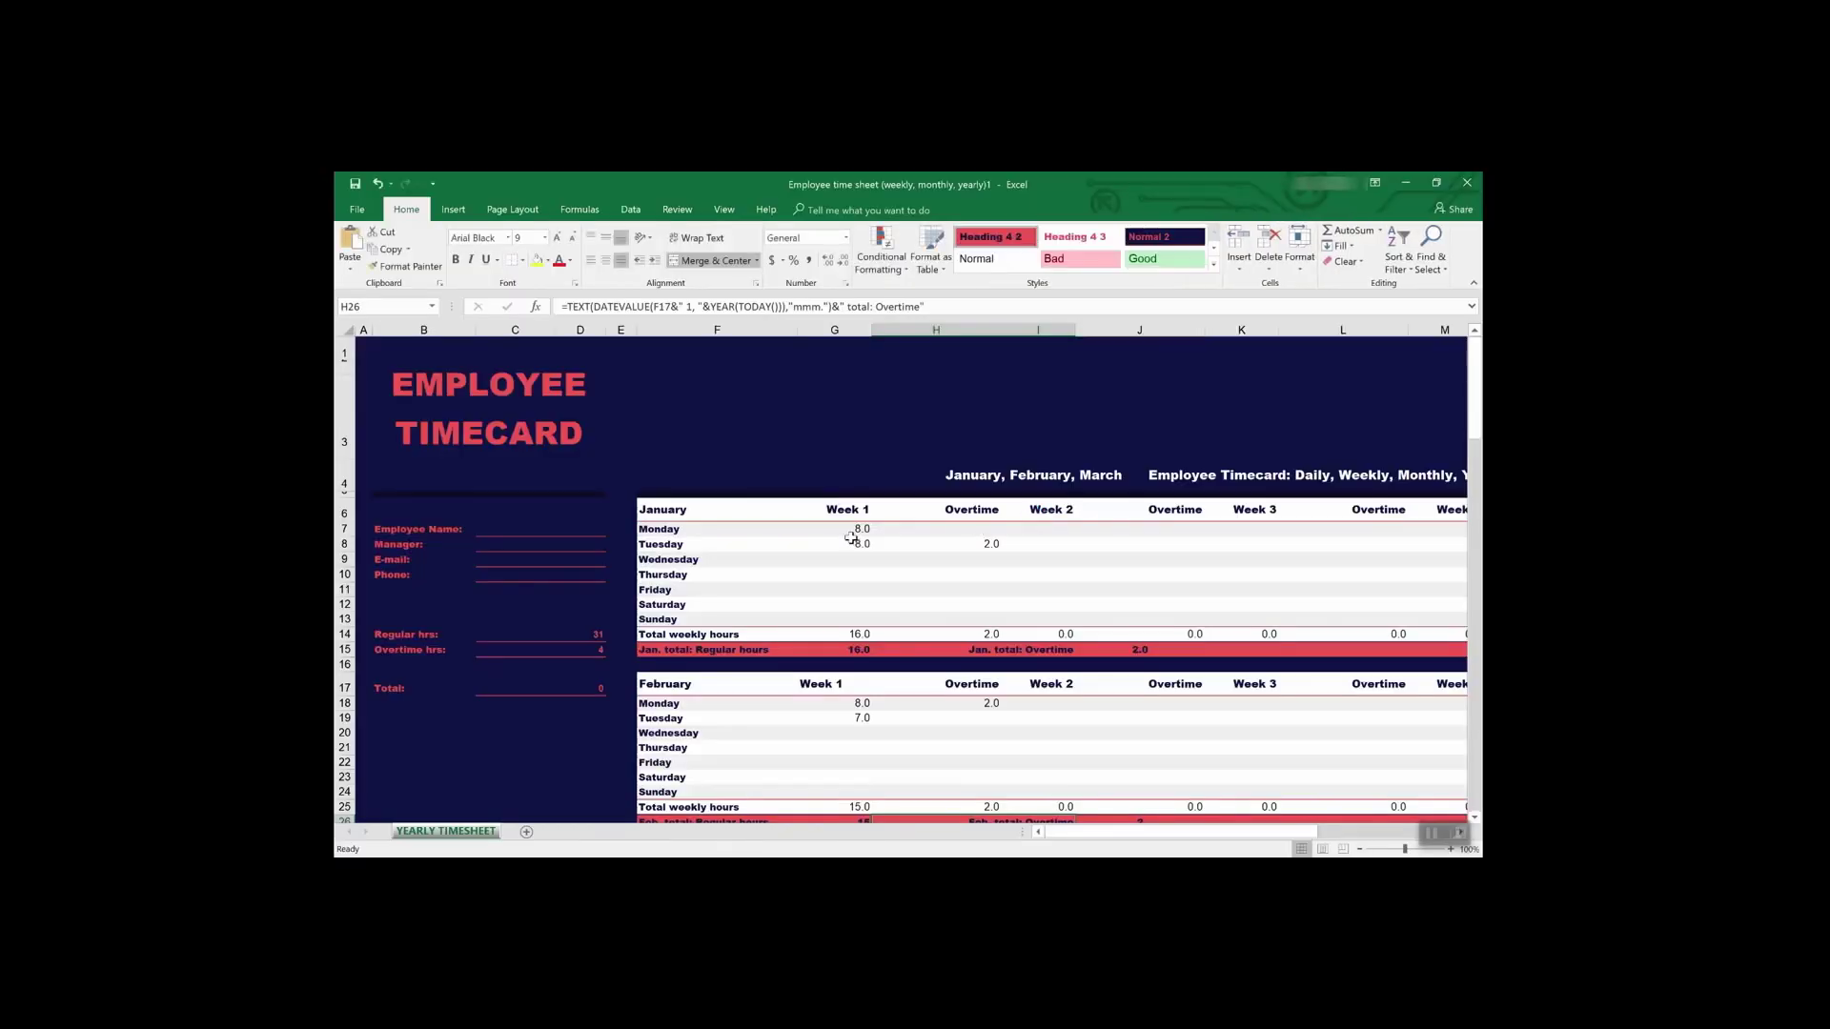
# - Inspect the Regular and Overtime hrs total formulas and trace the Overtime total's precedents
pyautogui.click(523, 634)
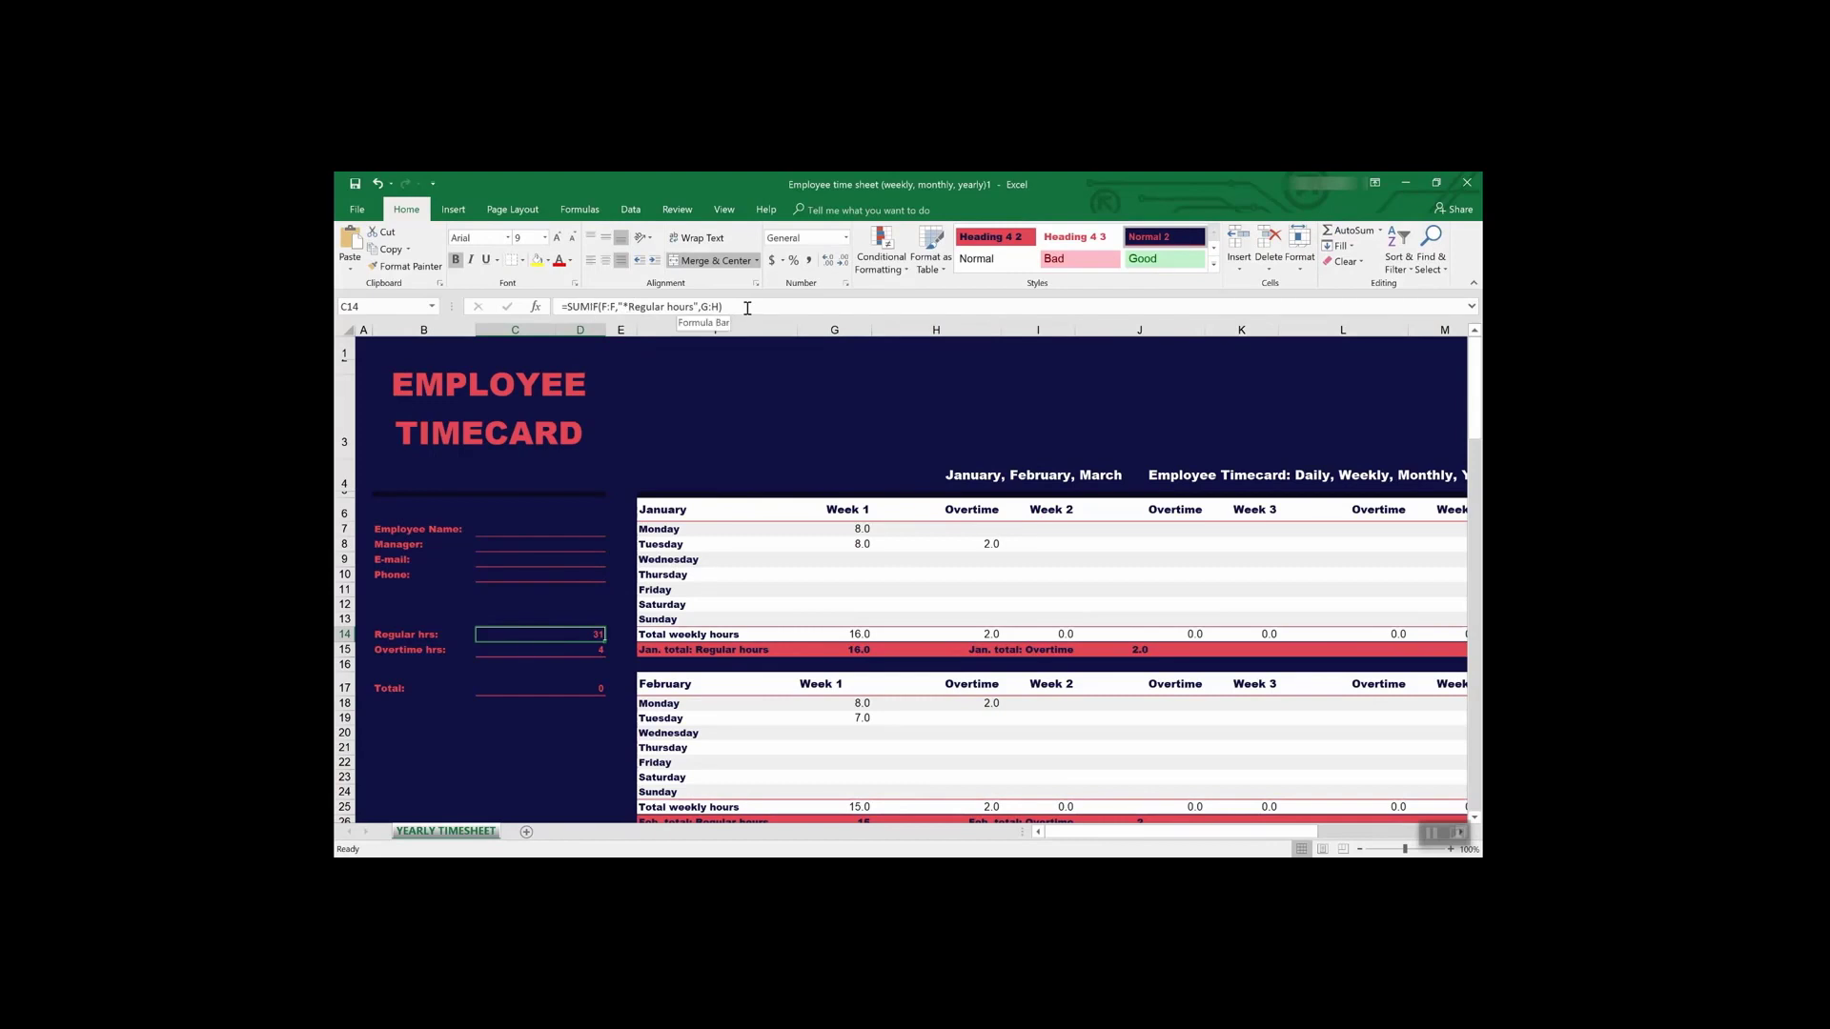
pyautogui.click(580, 651)
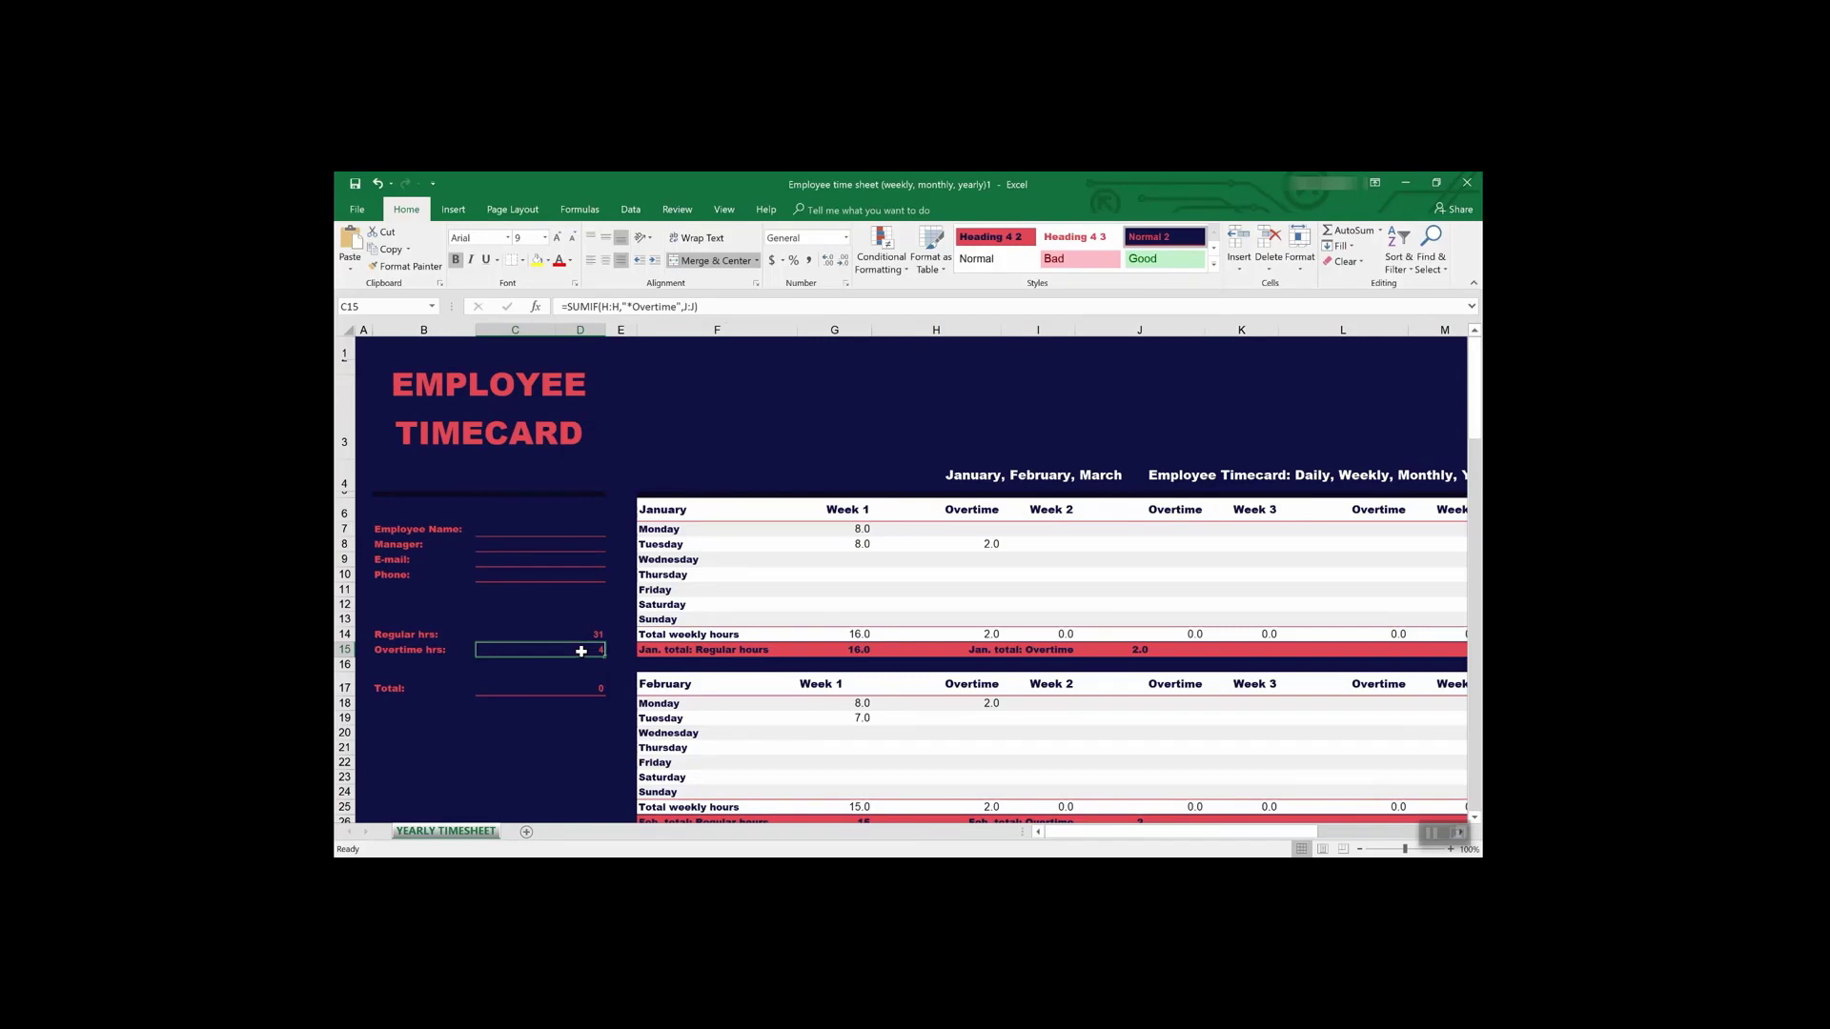
pyautogui.click(675, 211)
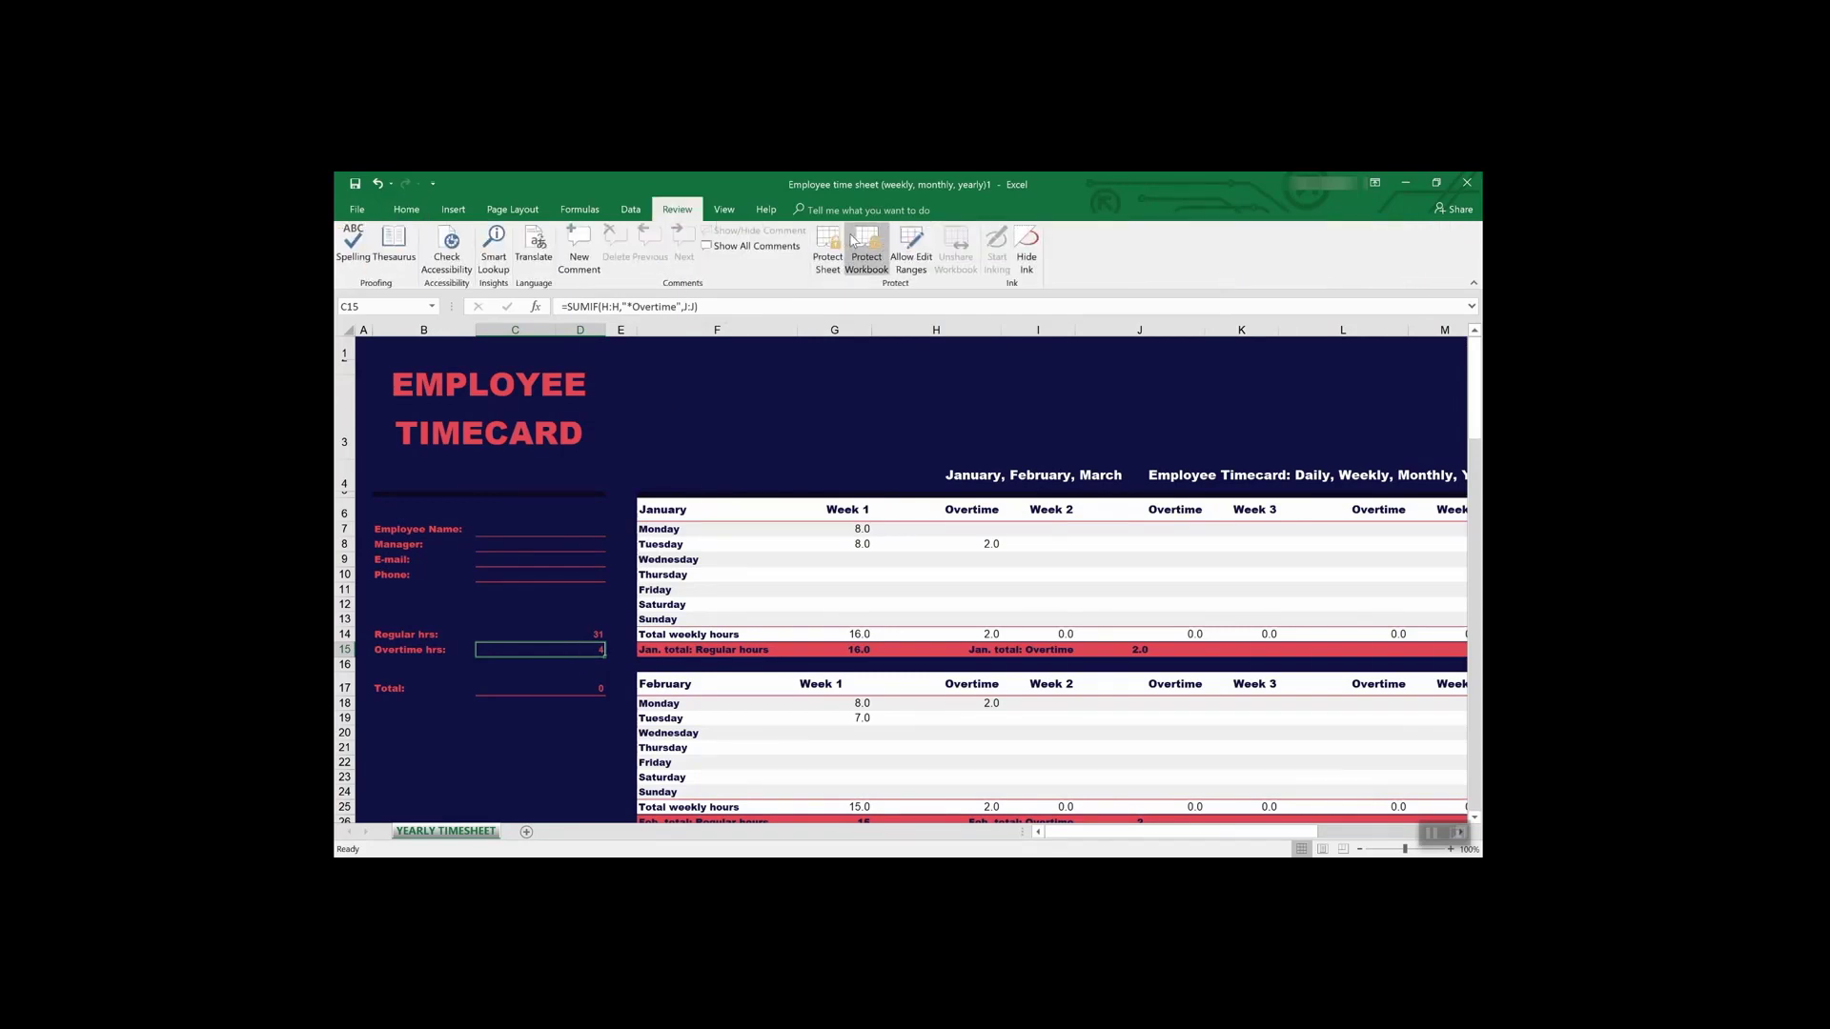
pyautogui.click(579, 209)
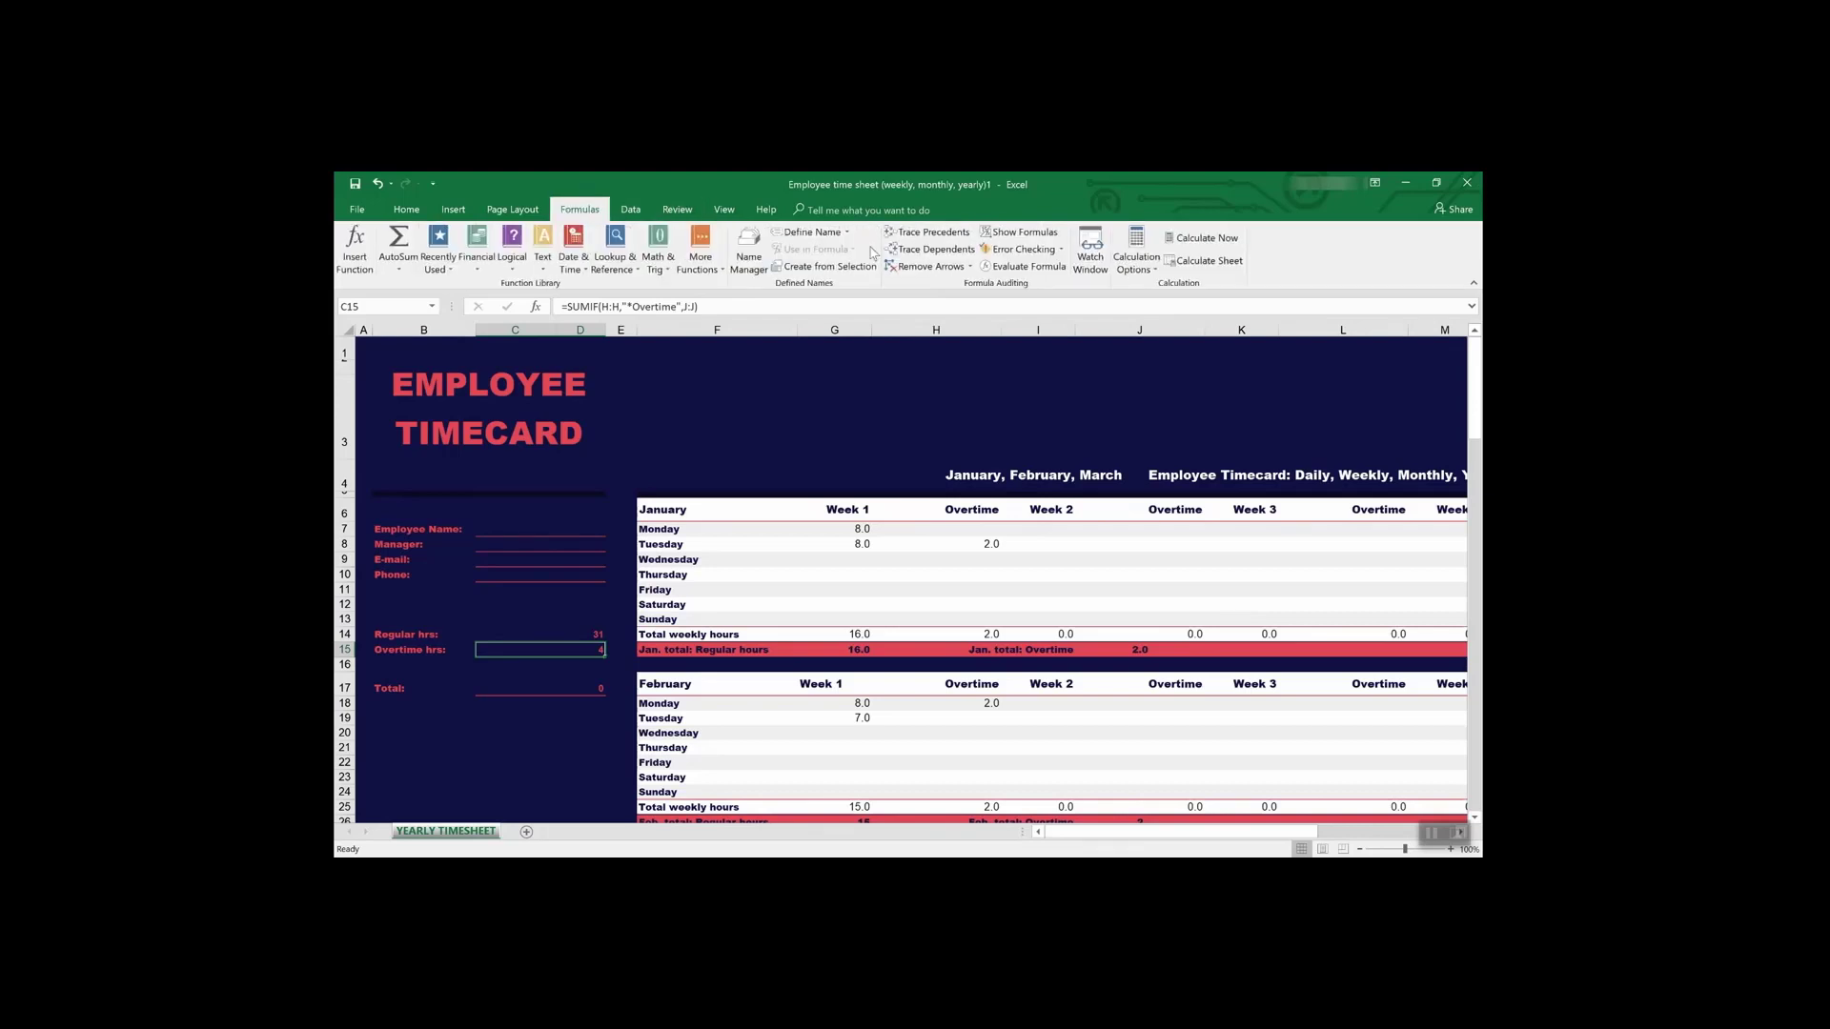
pyautogui.click(922, 233)
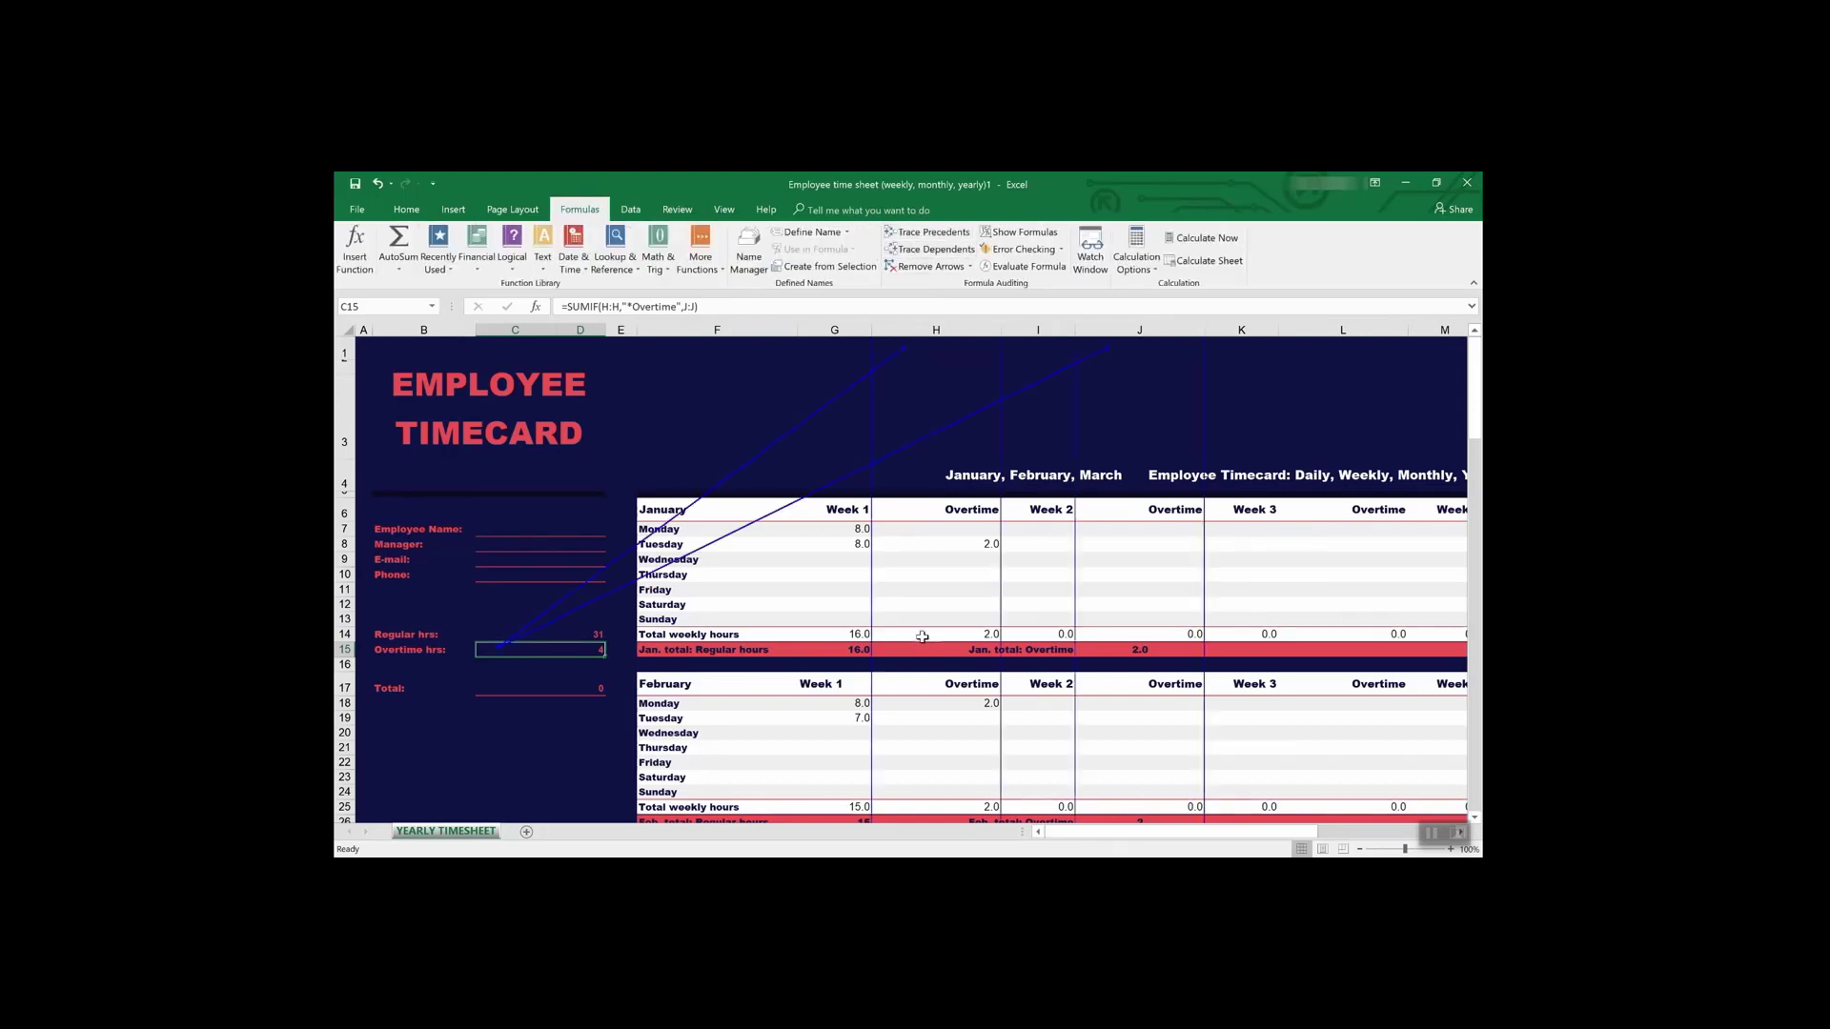
pyautogui.scroll(-5, 923, 637)
pyautogui.scroll(5, 923, 636)
pyautogui.click(546, 635)
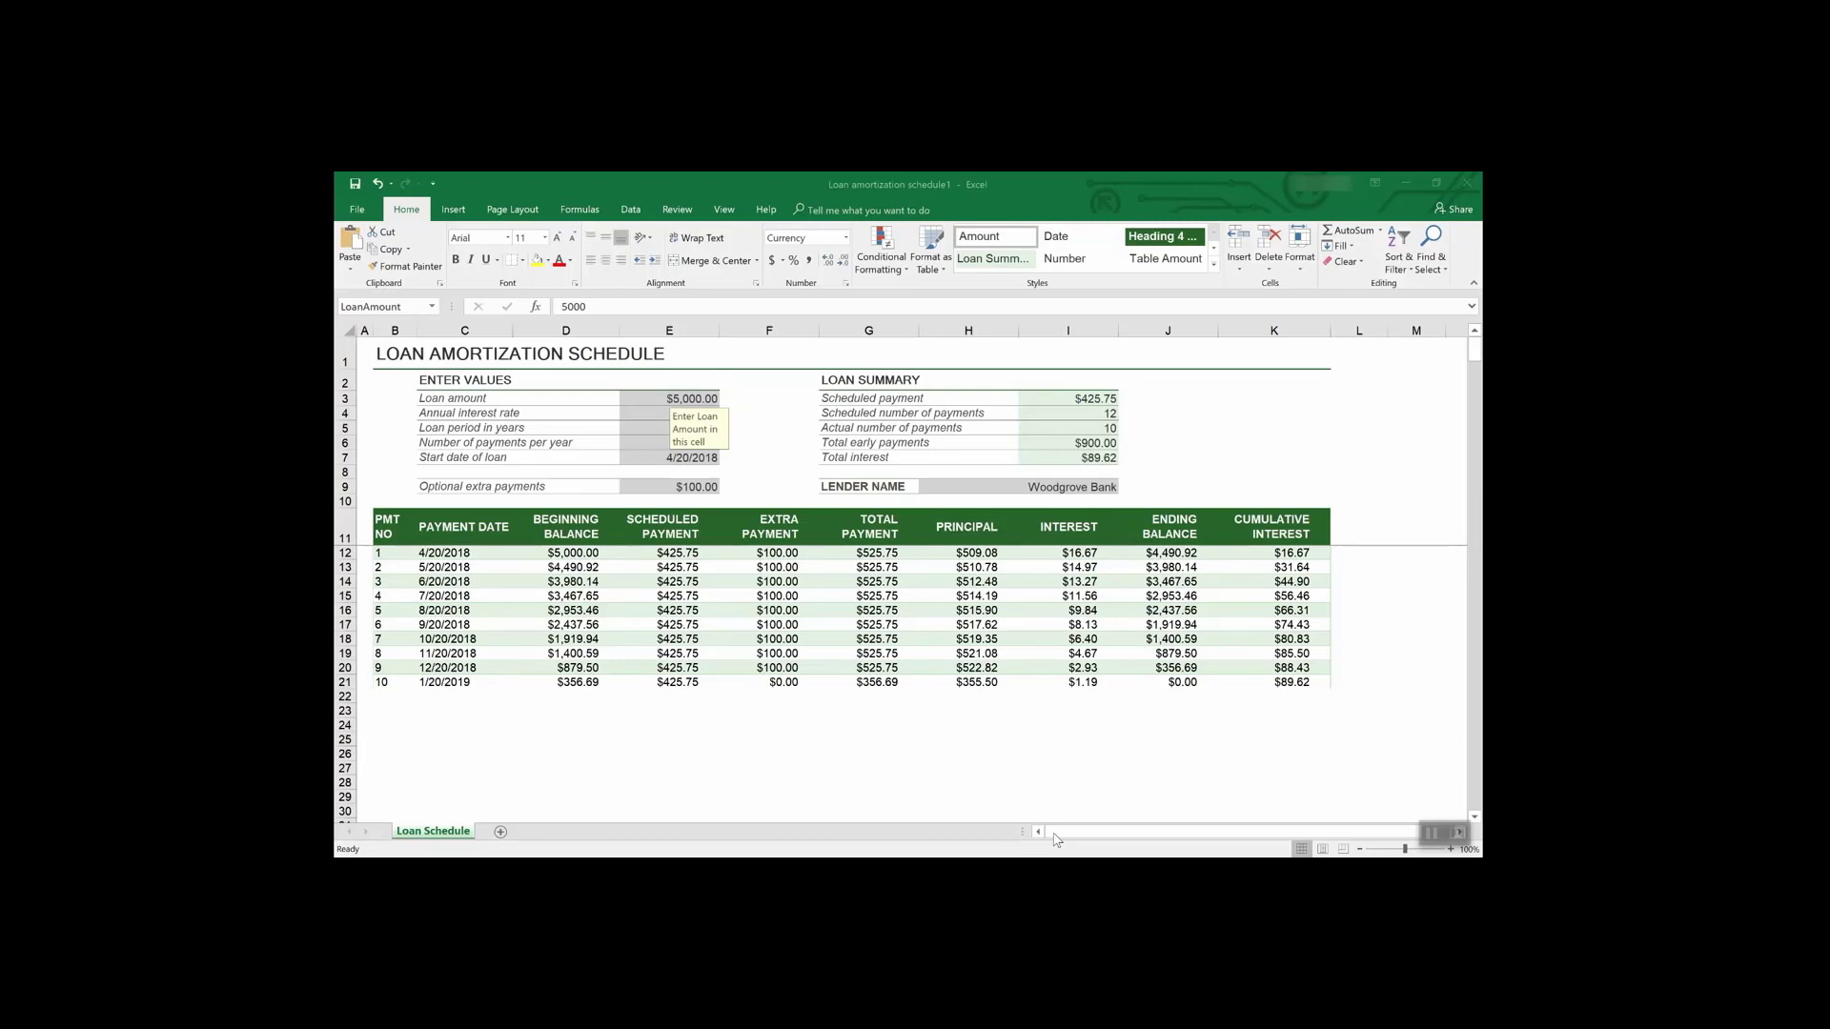
# - Set the loan workbook's Save As type to Excel Template, then cancel the dialog
pyautogui.click(359, 208)
pyautogui.click(375, 358)
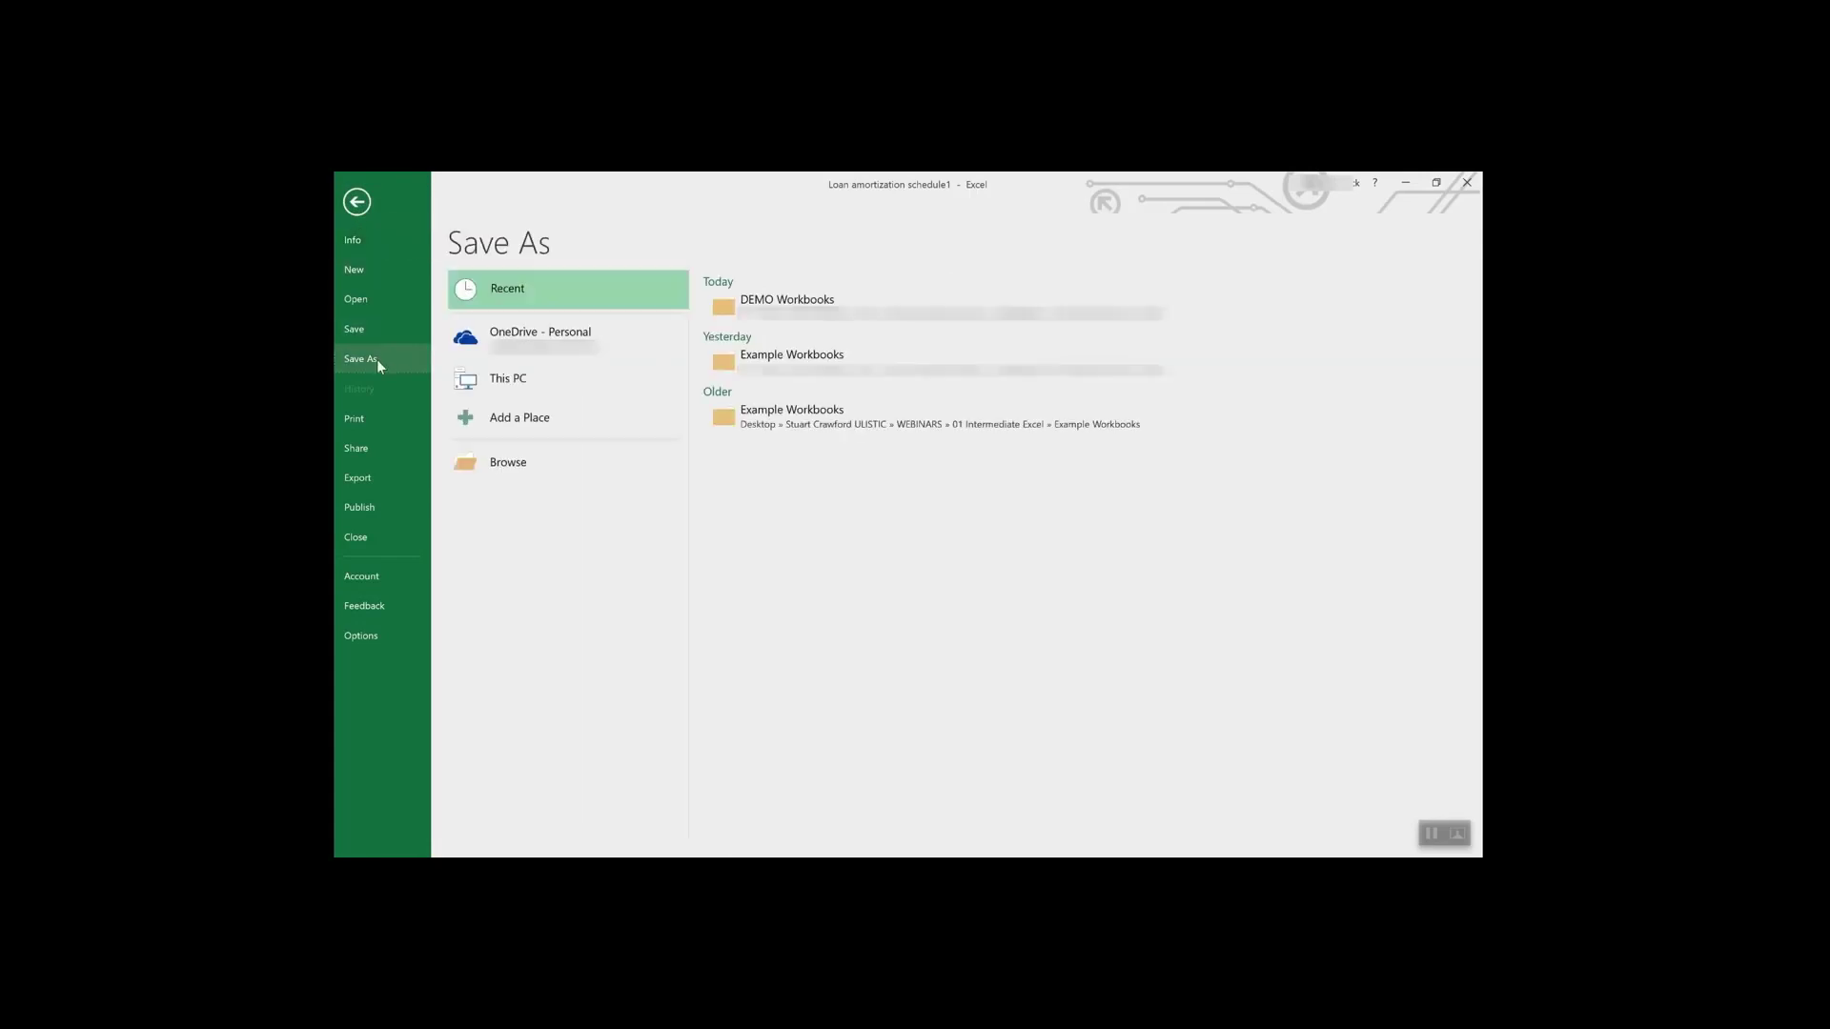
pyautogui.click(553, 338)
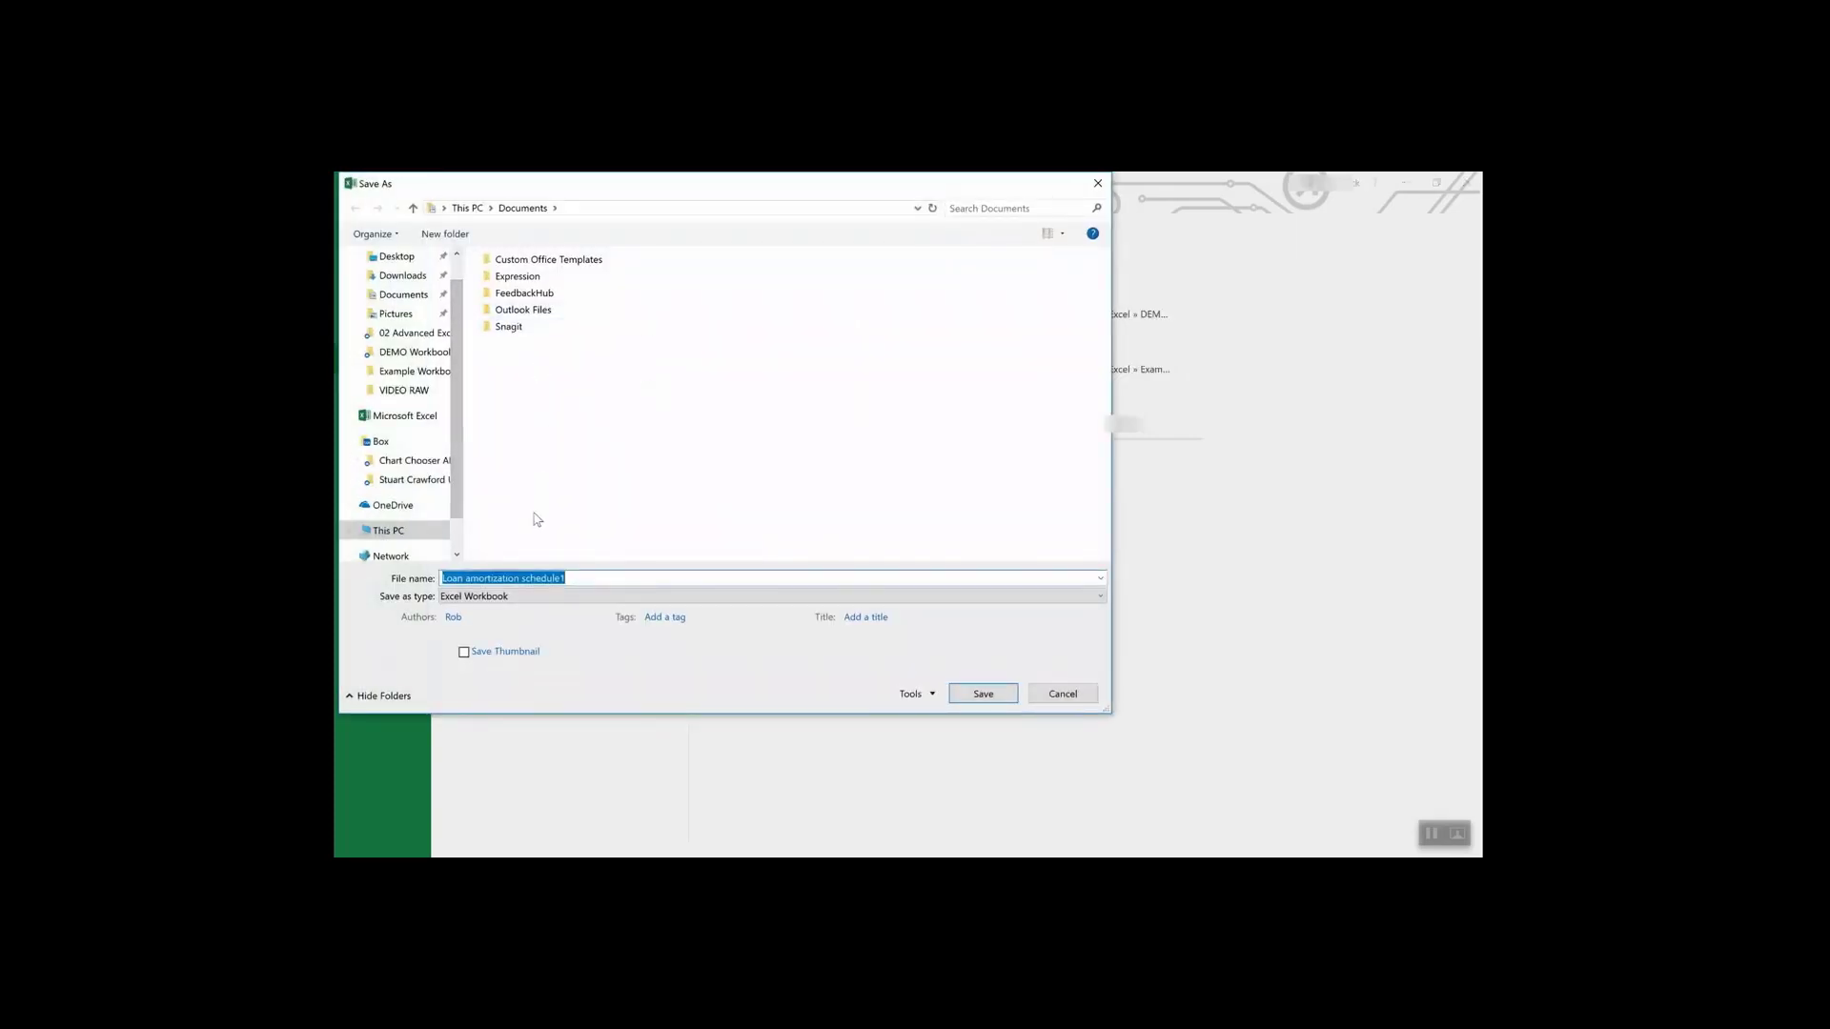
pyautogui.click(534, 598)
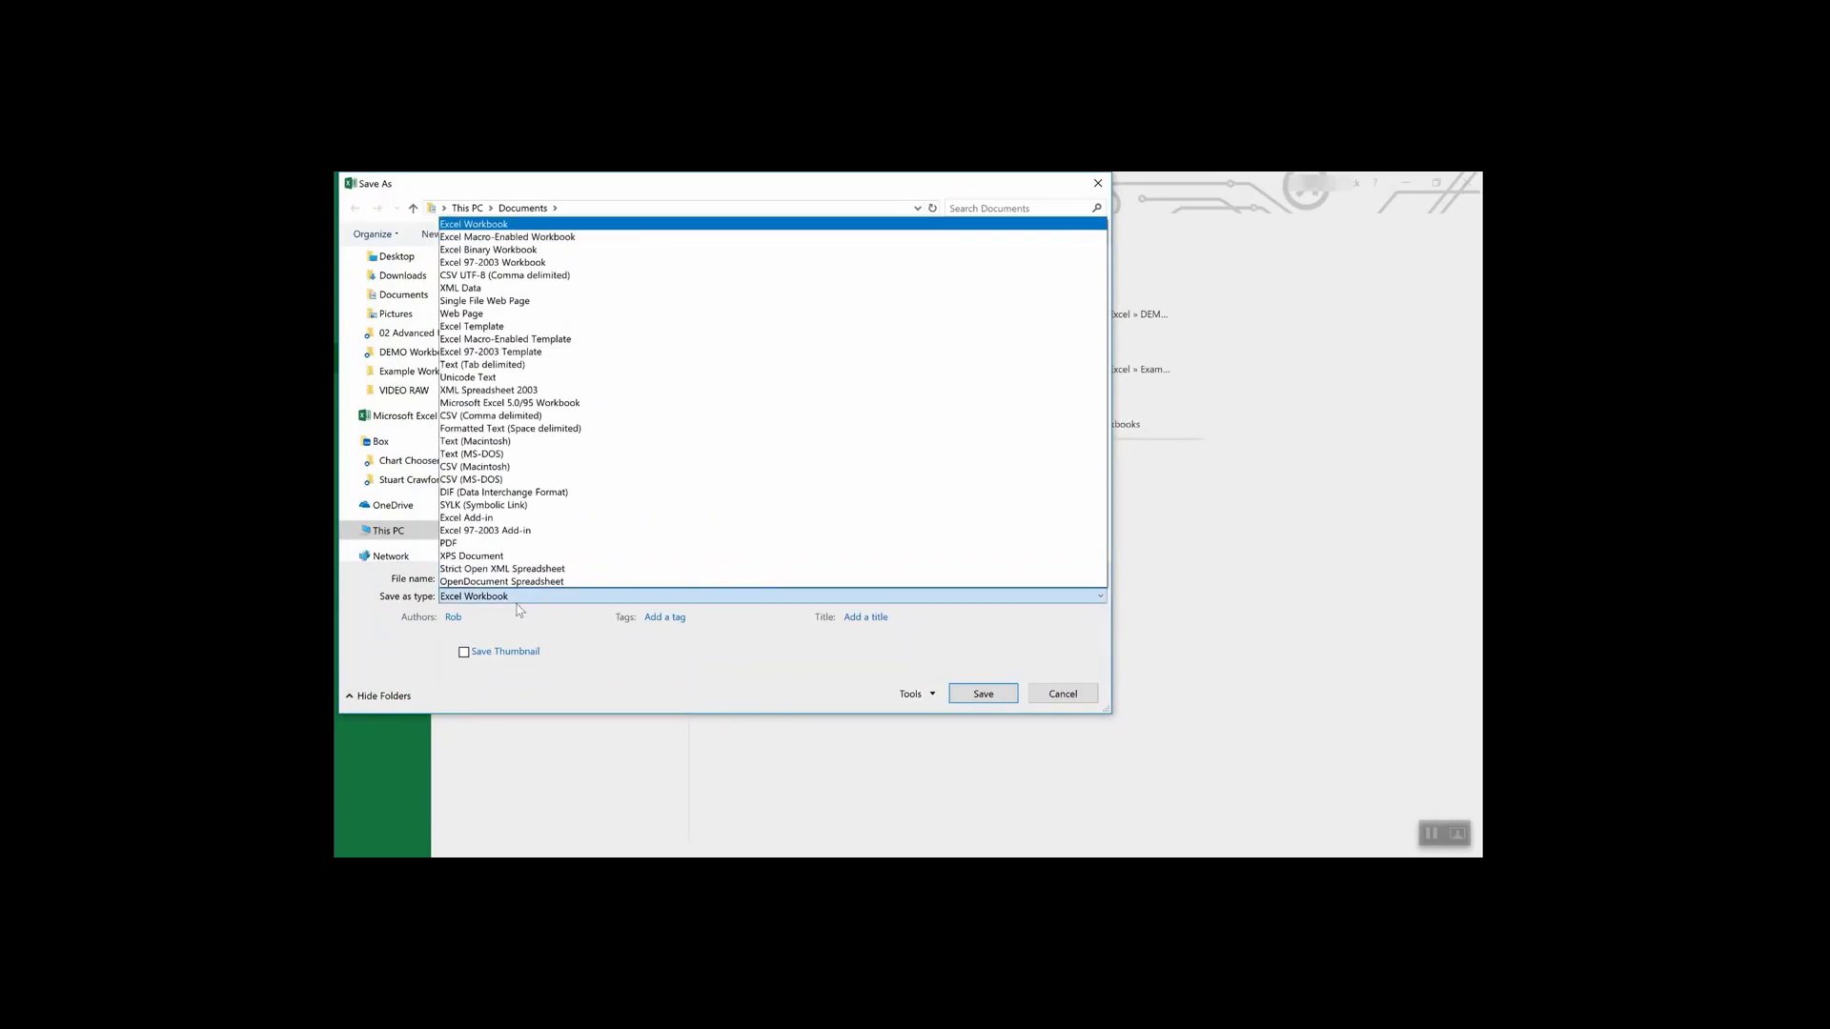
pyautogui.click(500, 328)
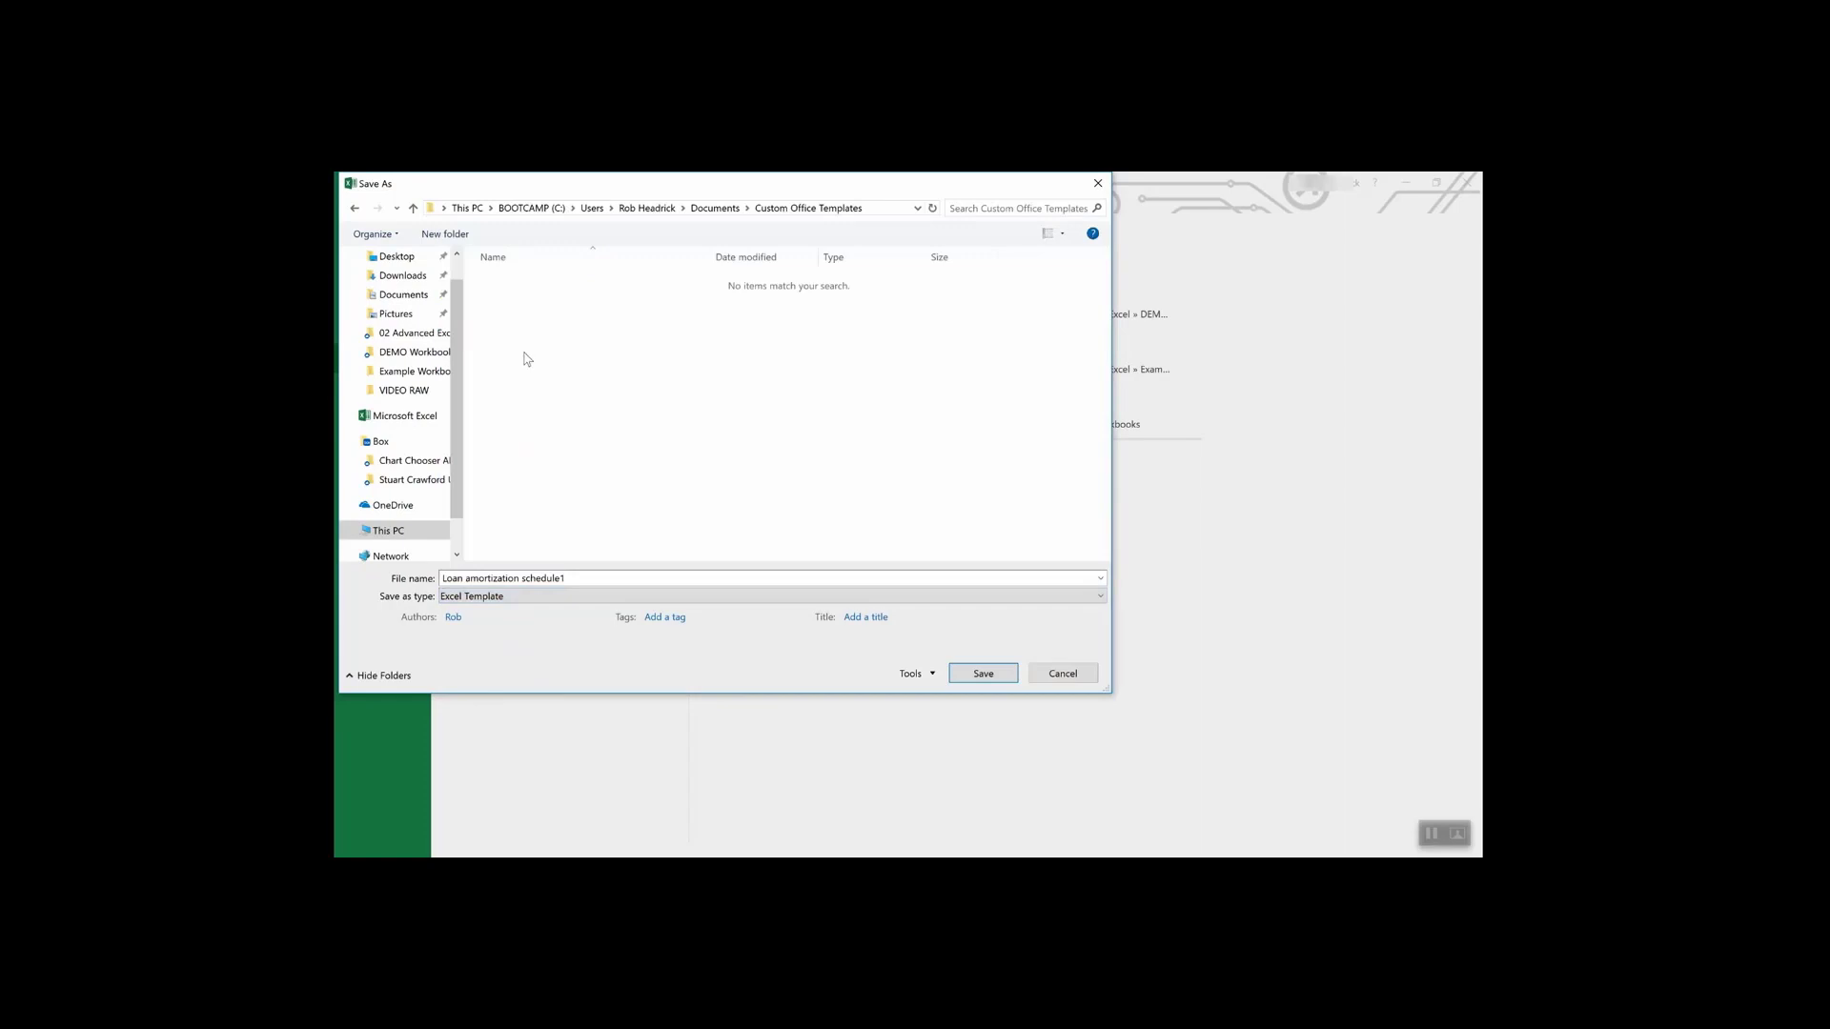
pyautogui.click(1063, 674)
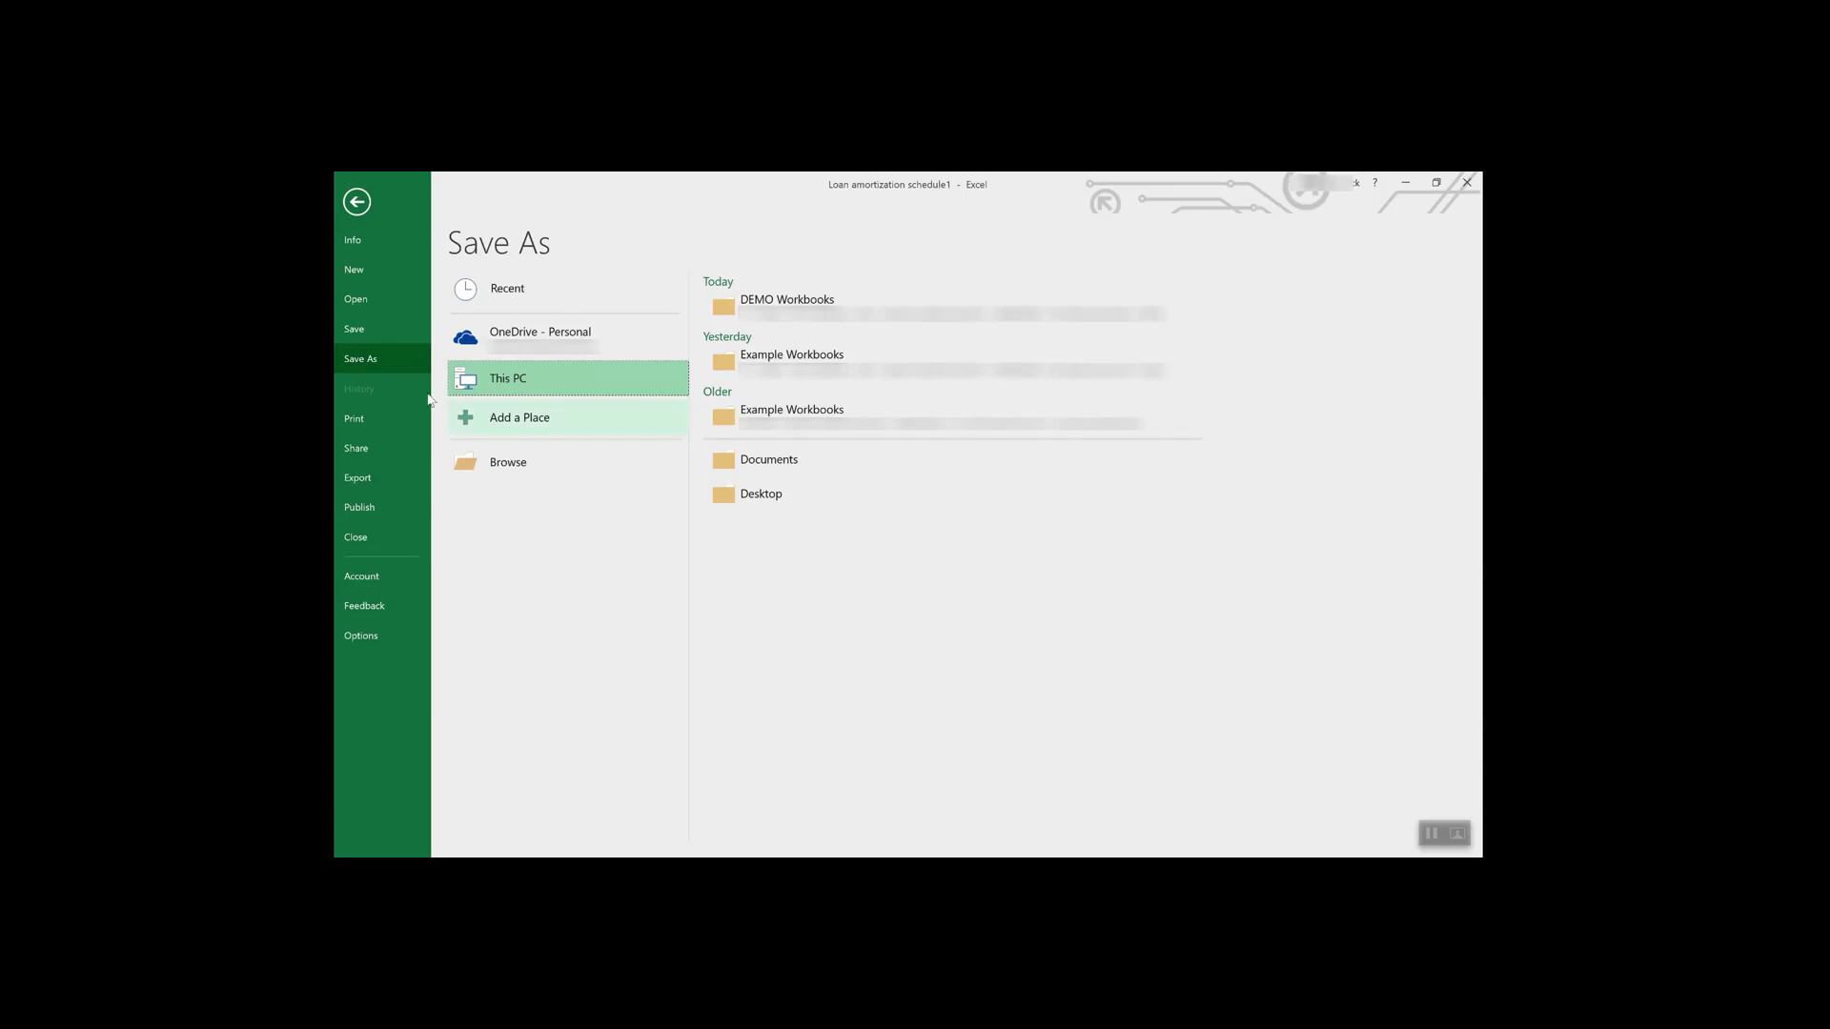
# - Leave Backstage view and return to the Loan Schedule worksheet
pyautogui.click(357, 201)
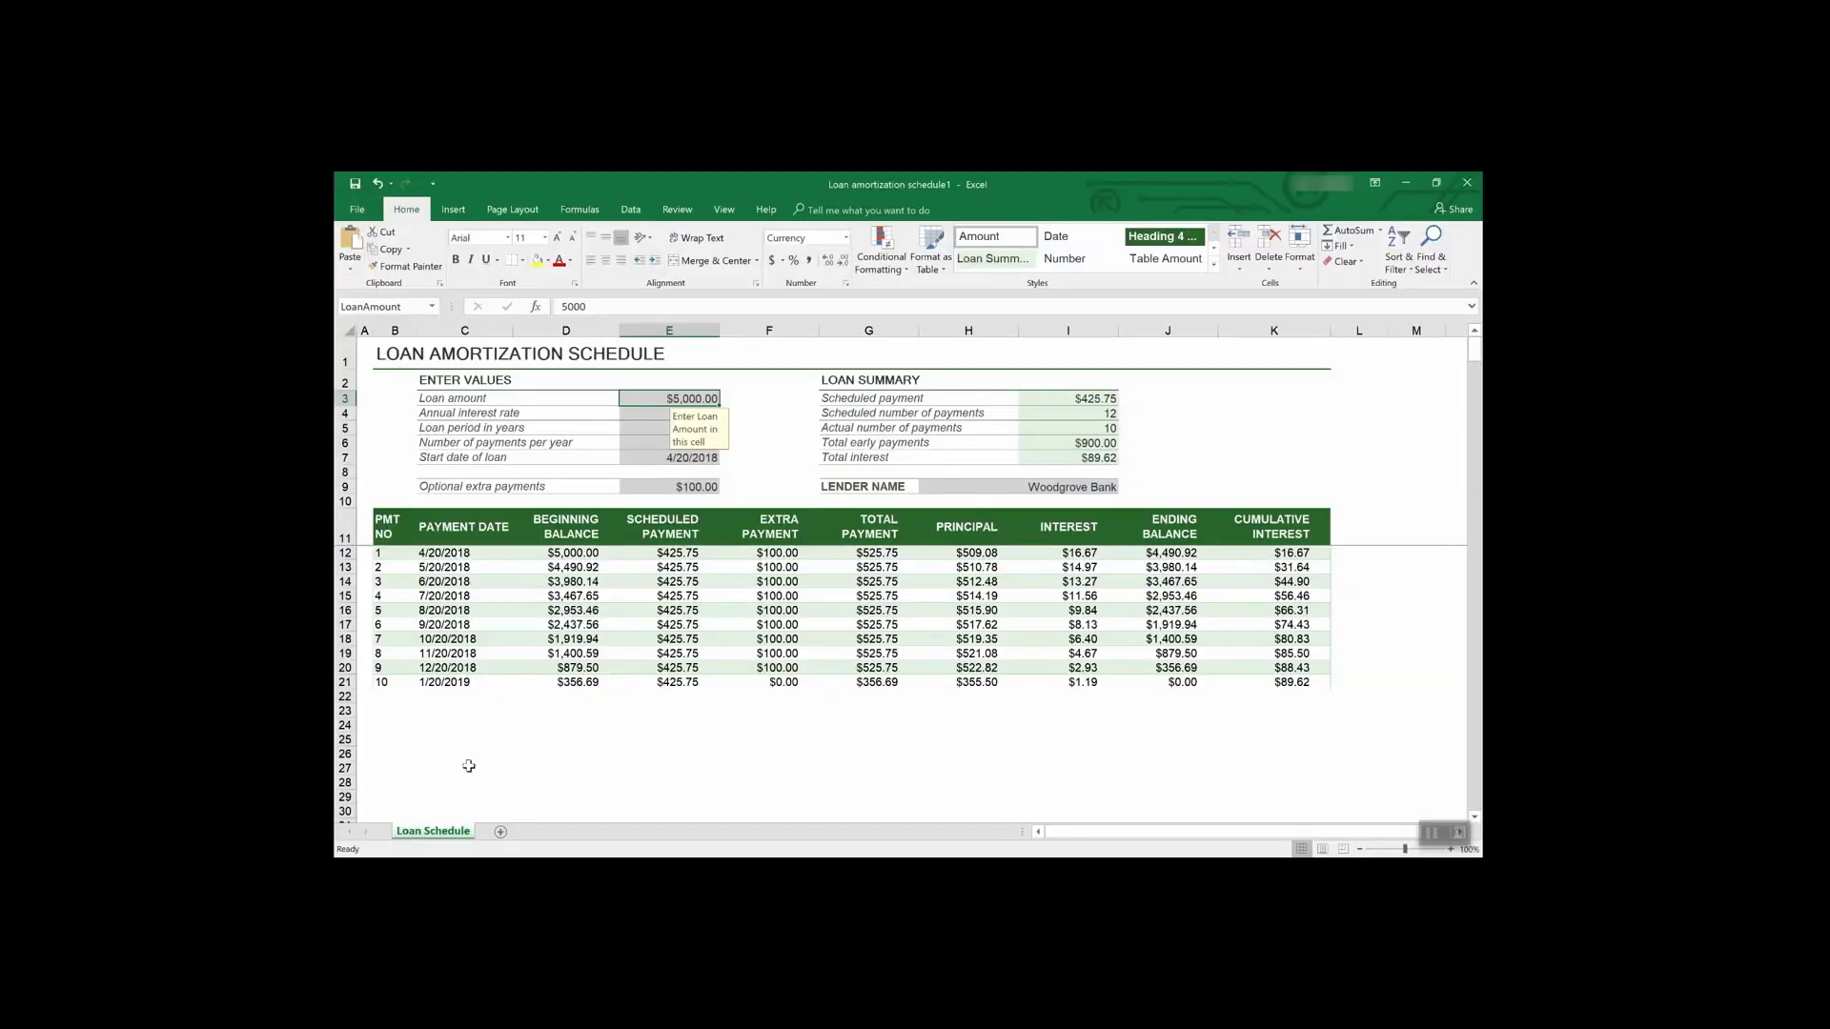